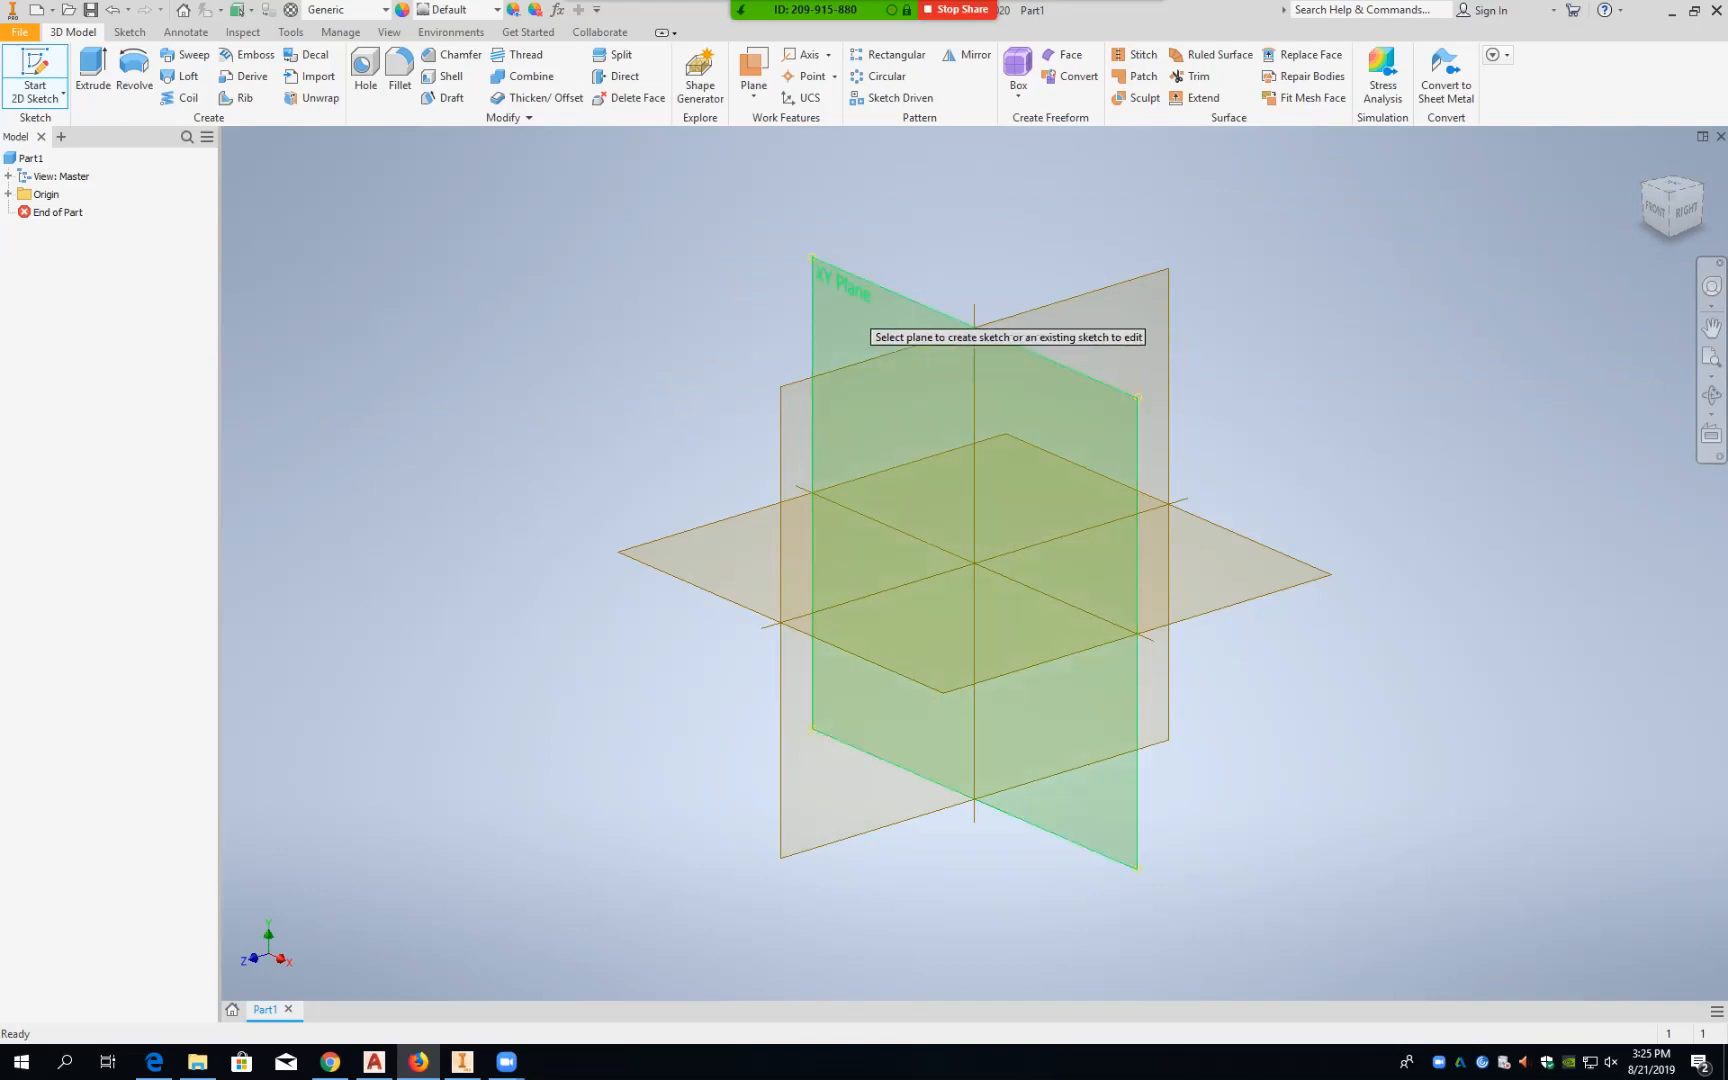
Step: Start a sketch on the XY plane and draw a two-point rectangle about 0.71 by 0.41 in, above and right of the origin
{"action": "left_click", "coordinate": [862, 322]}
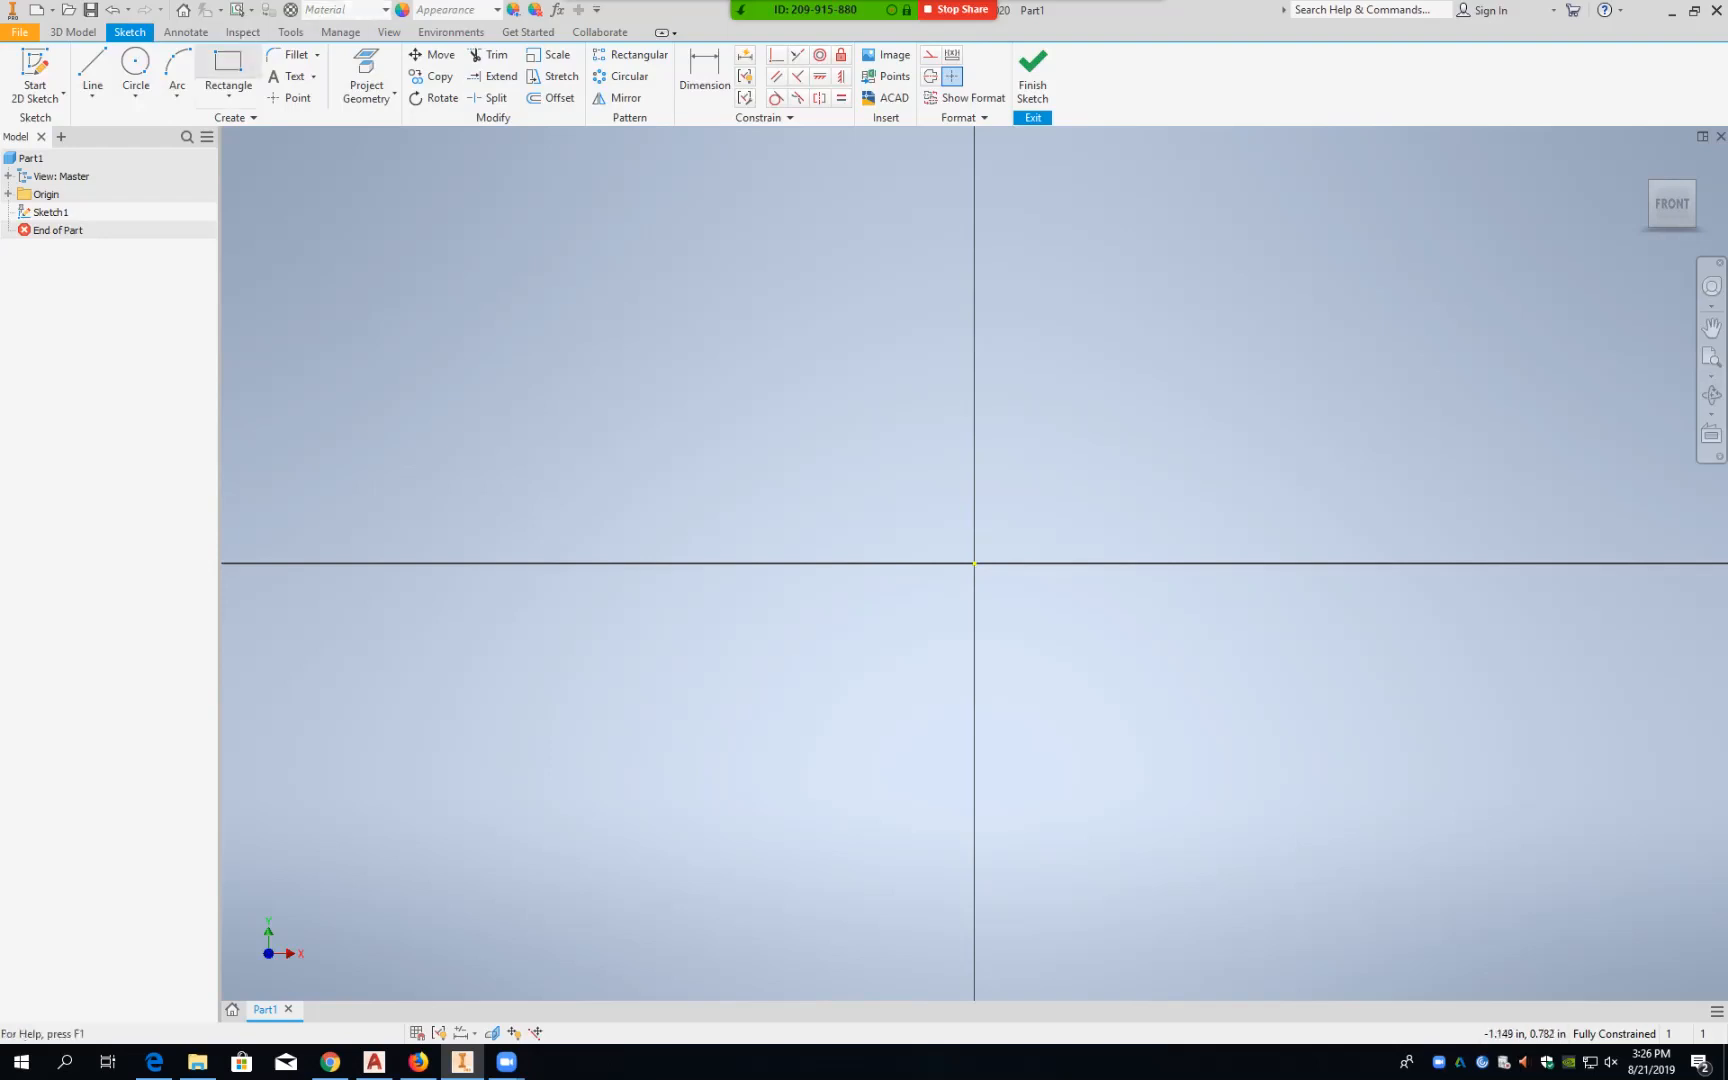
{"action": "left_click", "coordinate": [228, 70]}
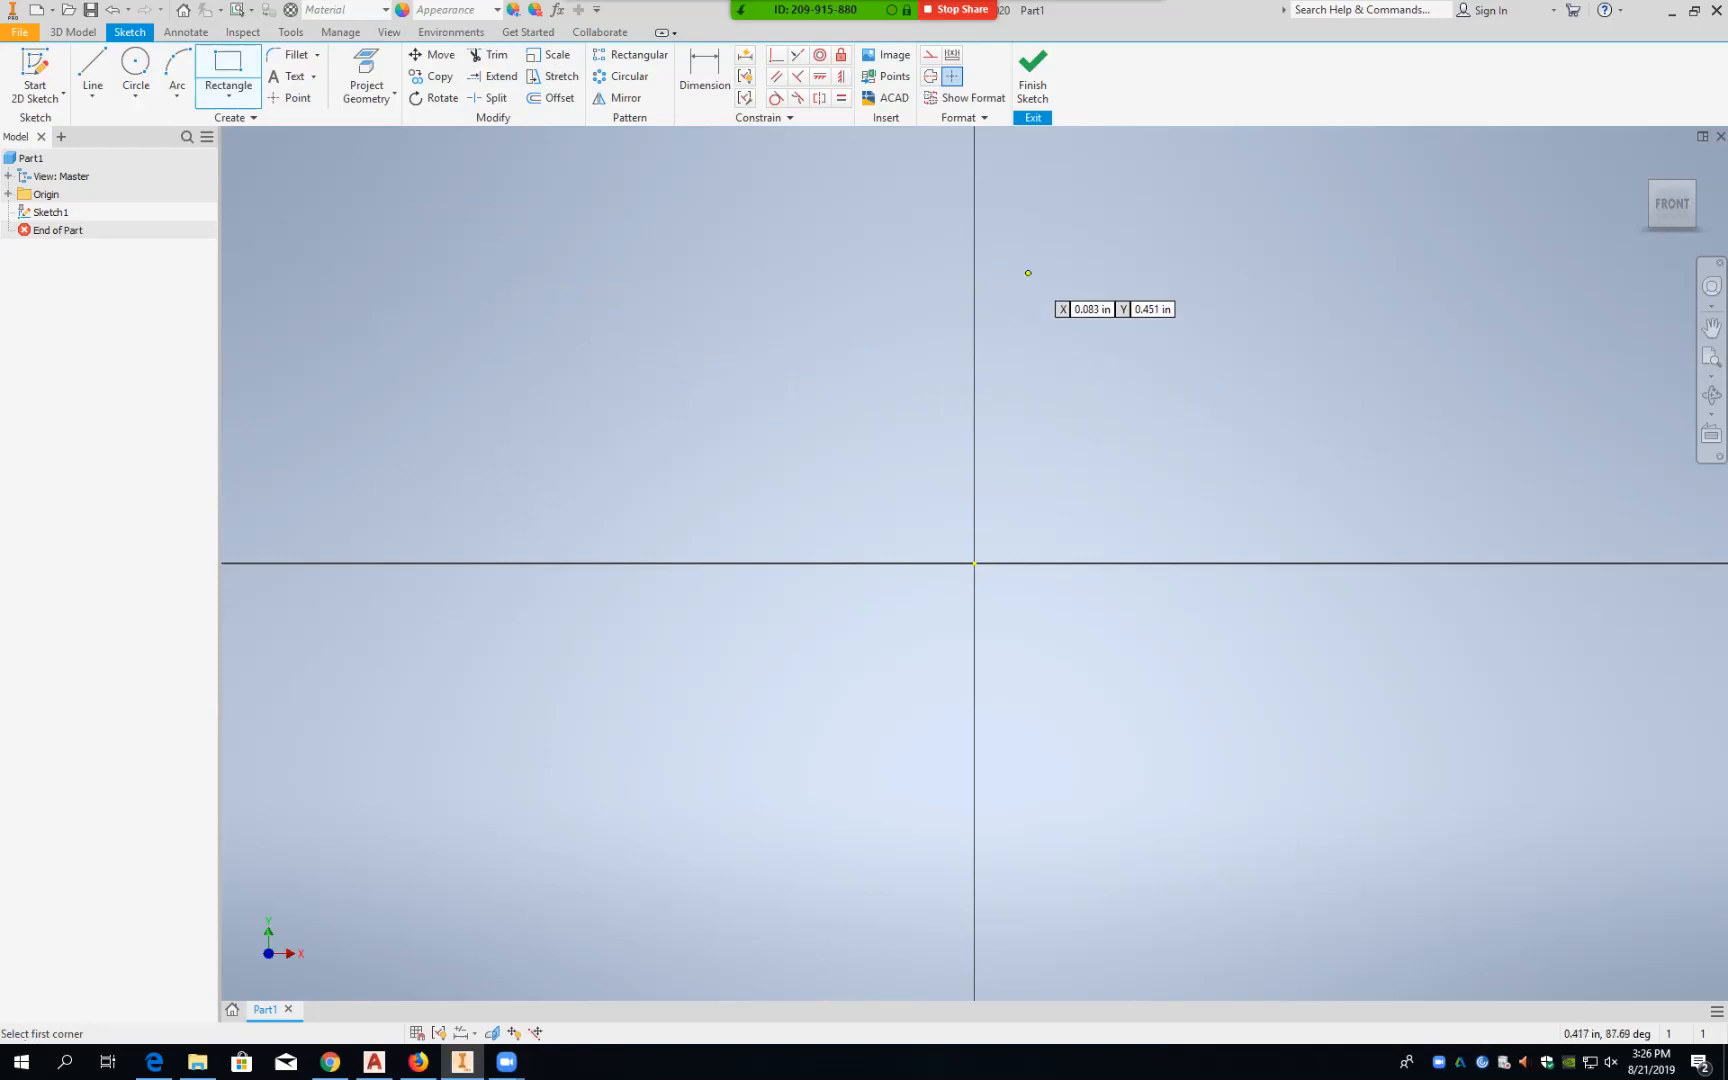
{"action": "left_click", "coordinate": [1033, 255]}
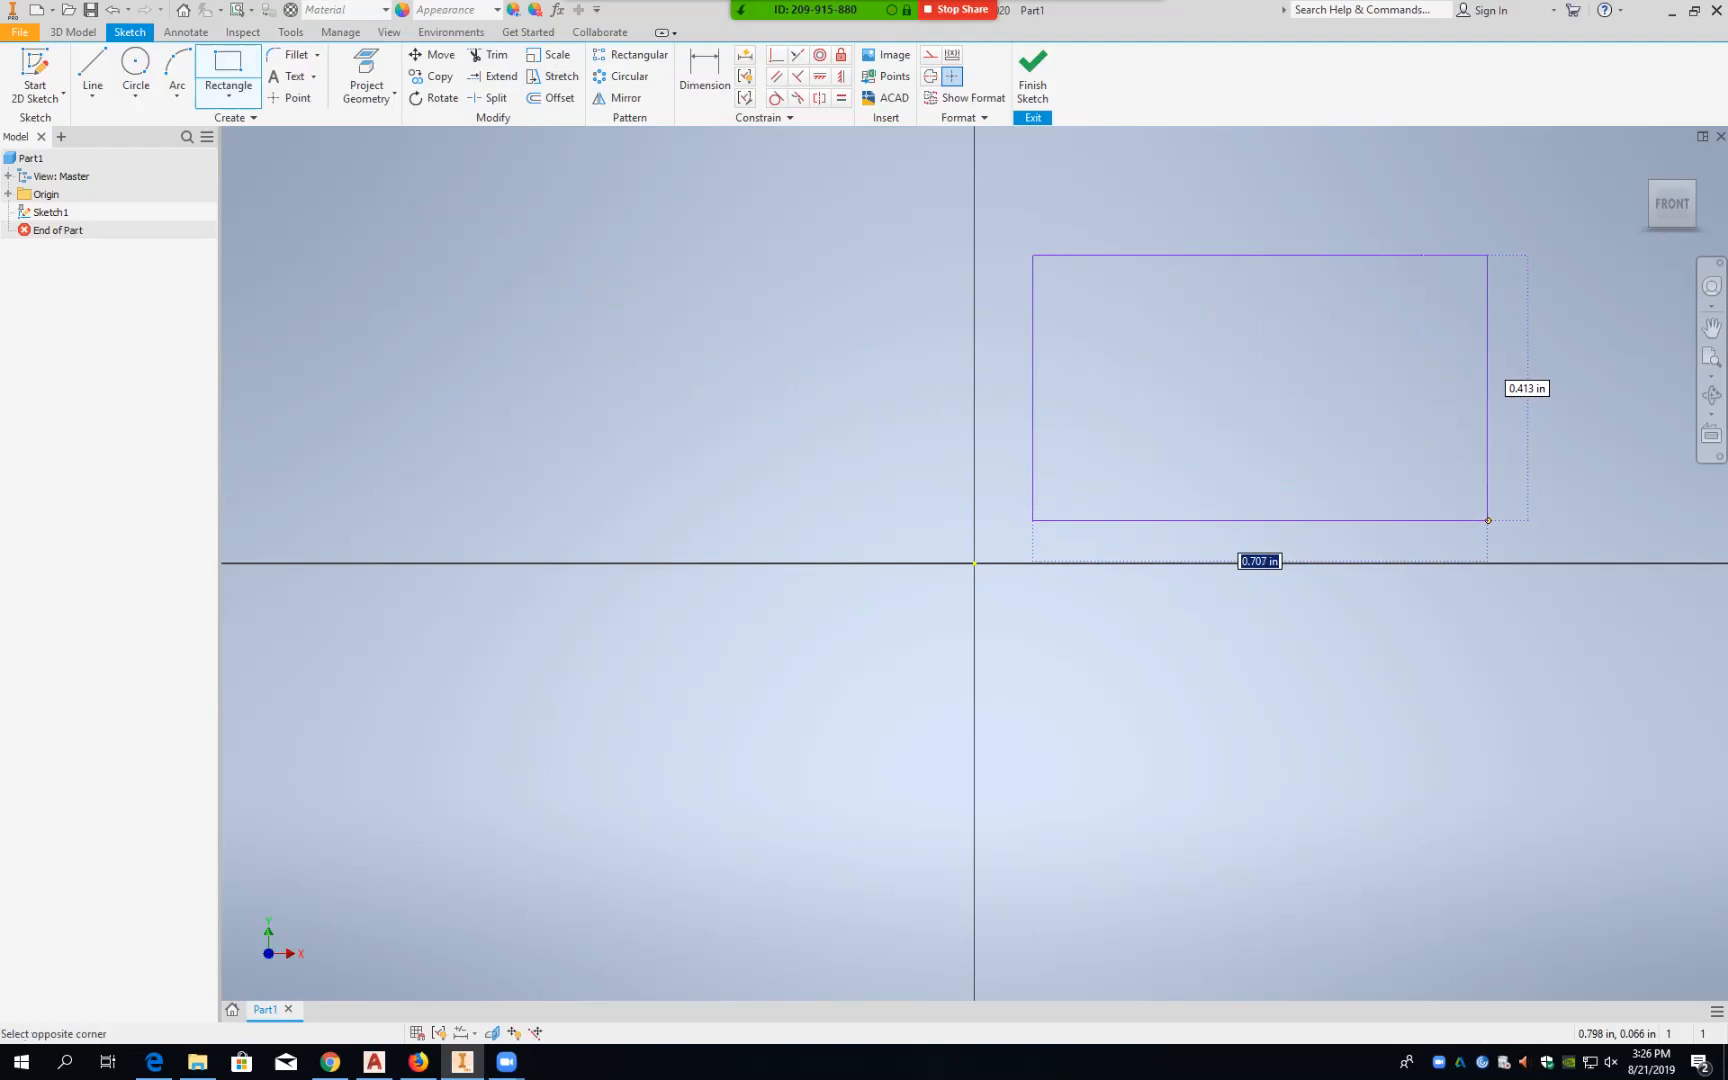
{"action": "left_click", "coordinate": [1493, 521]}
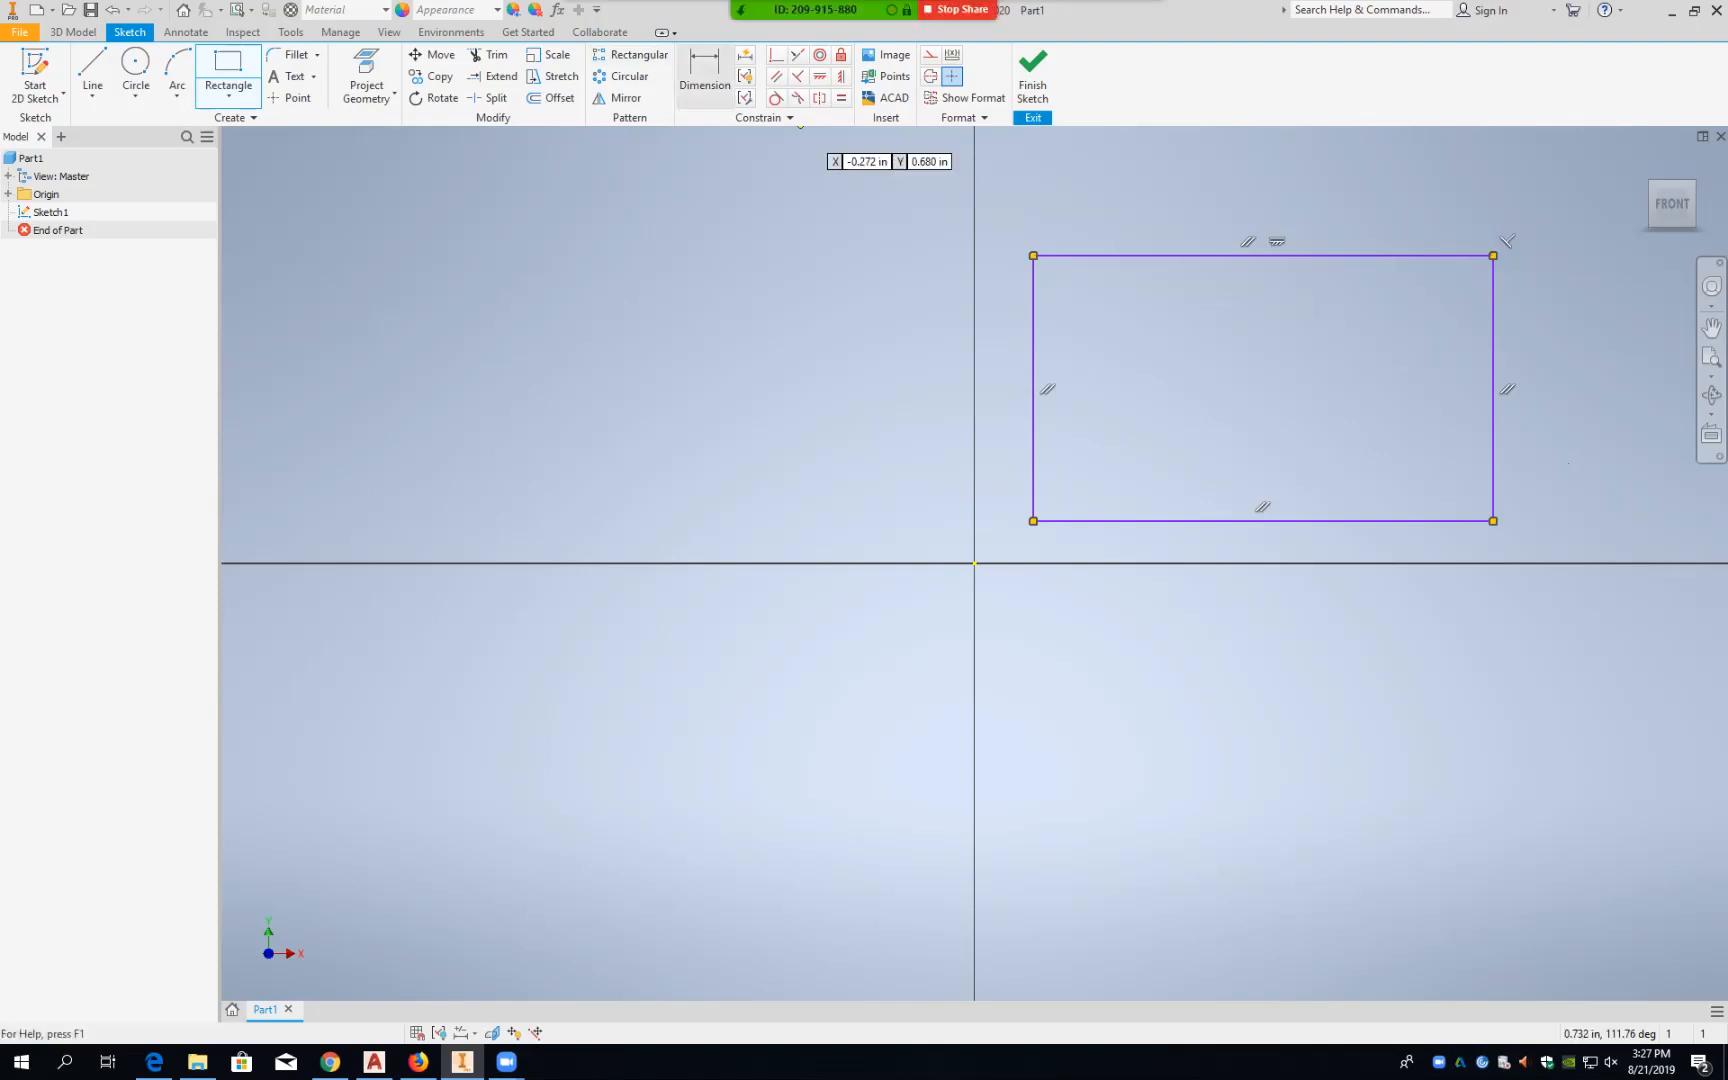
Step: Dimension the rectangle's left edge to the sketch origin and set the horizontal distance to 0
{"action": "left_click", "coordinate": [705, 76]}
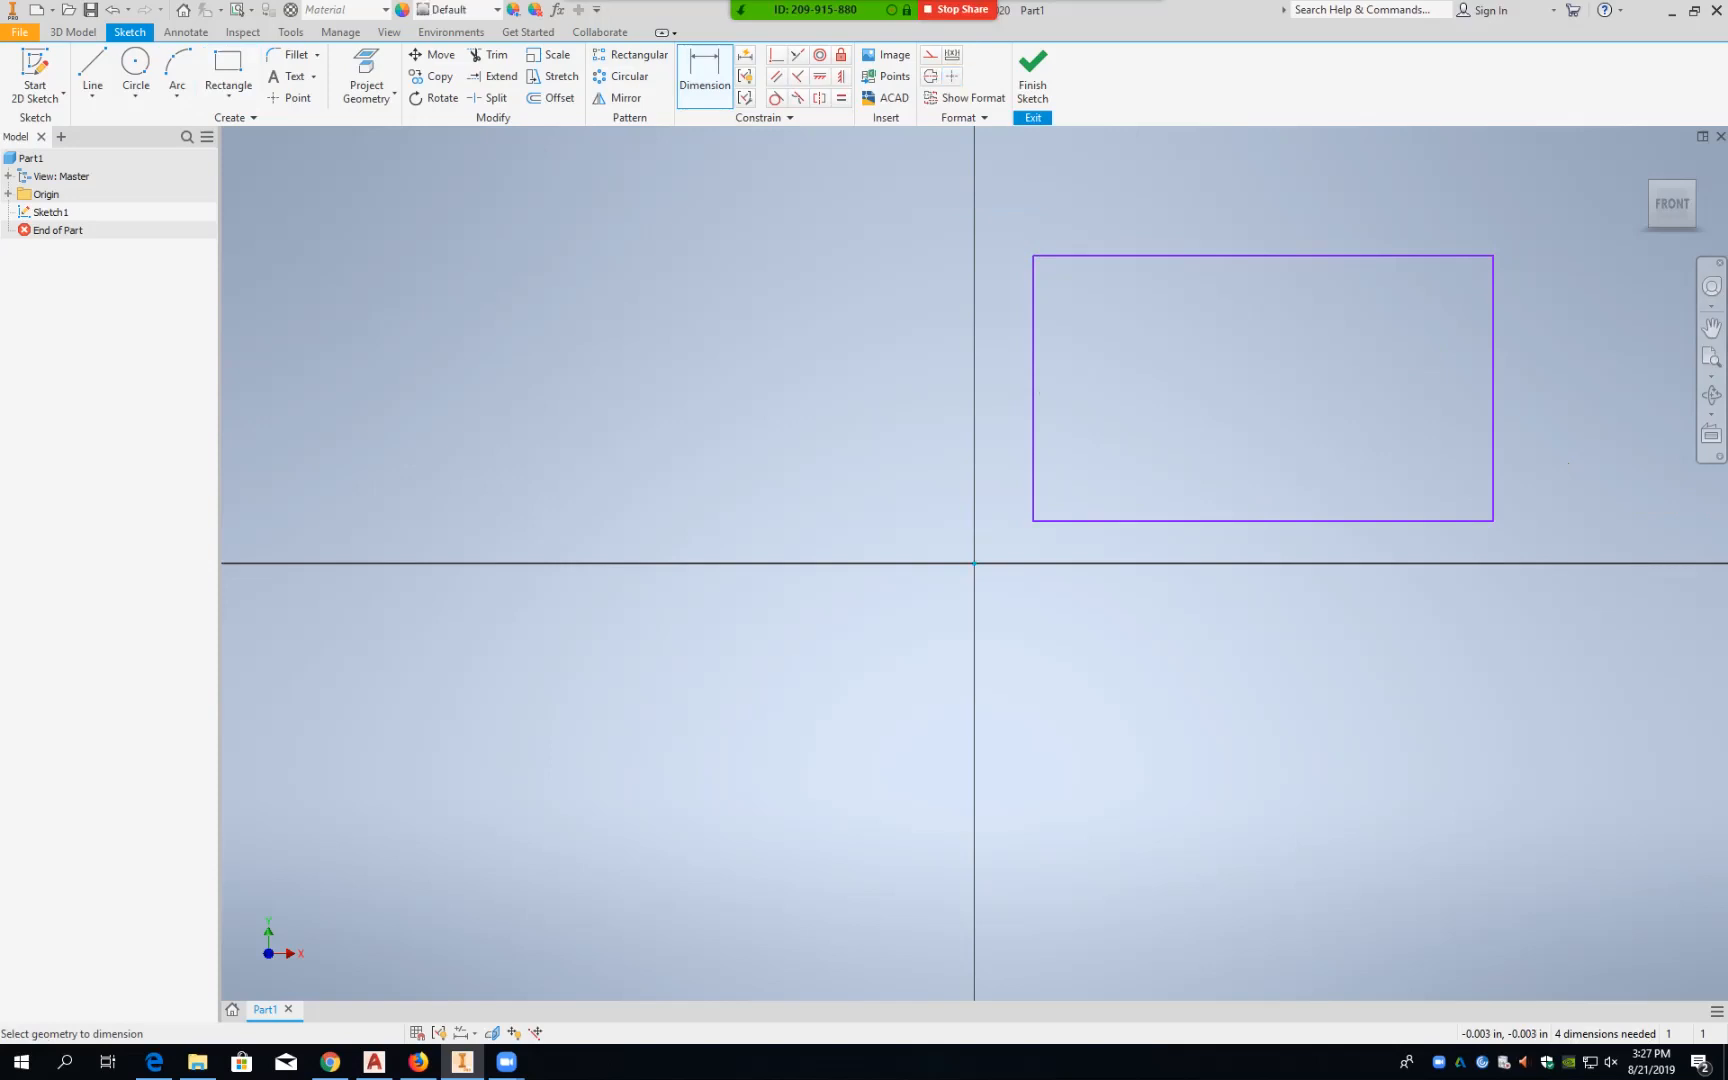
{"action": "left_click", "coordinate": [1031, 480]}
{"action": "left_click", "coordinate": [974, 563]}
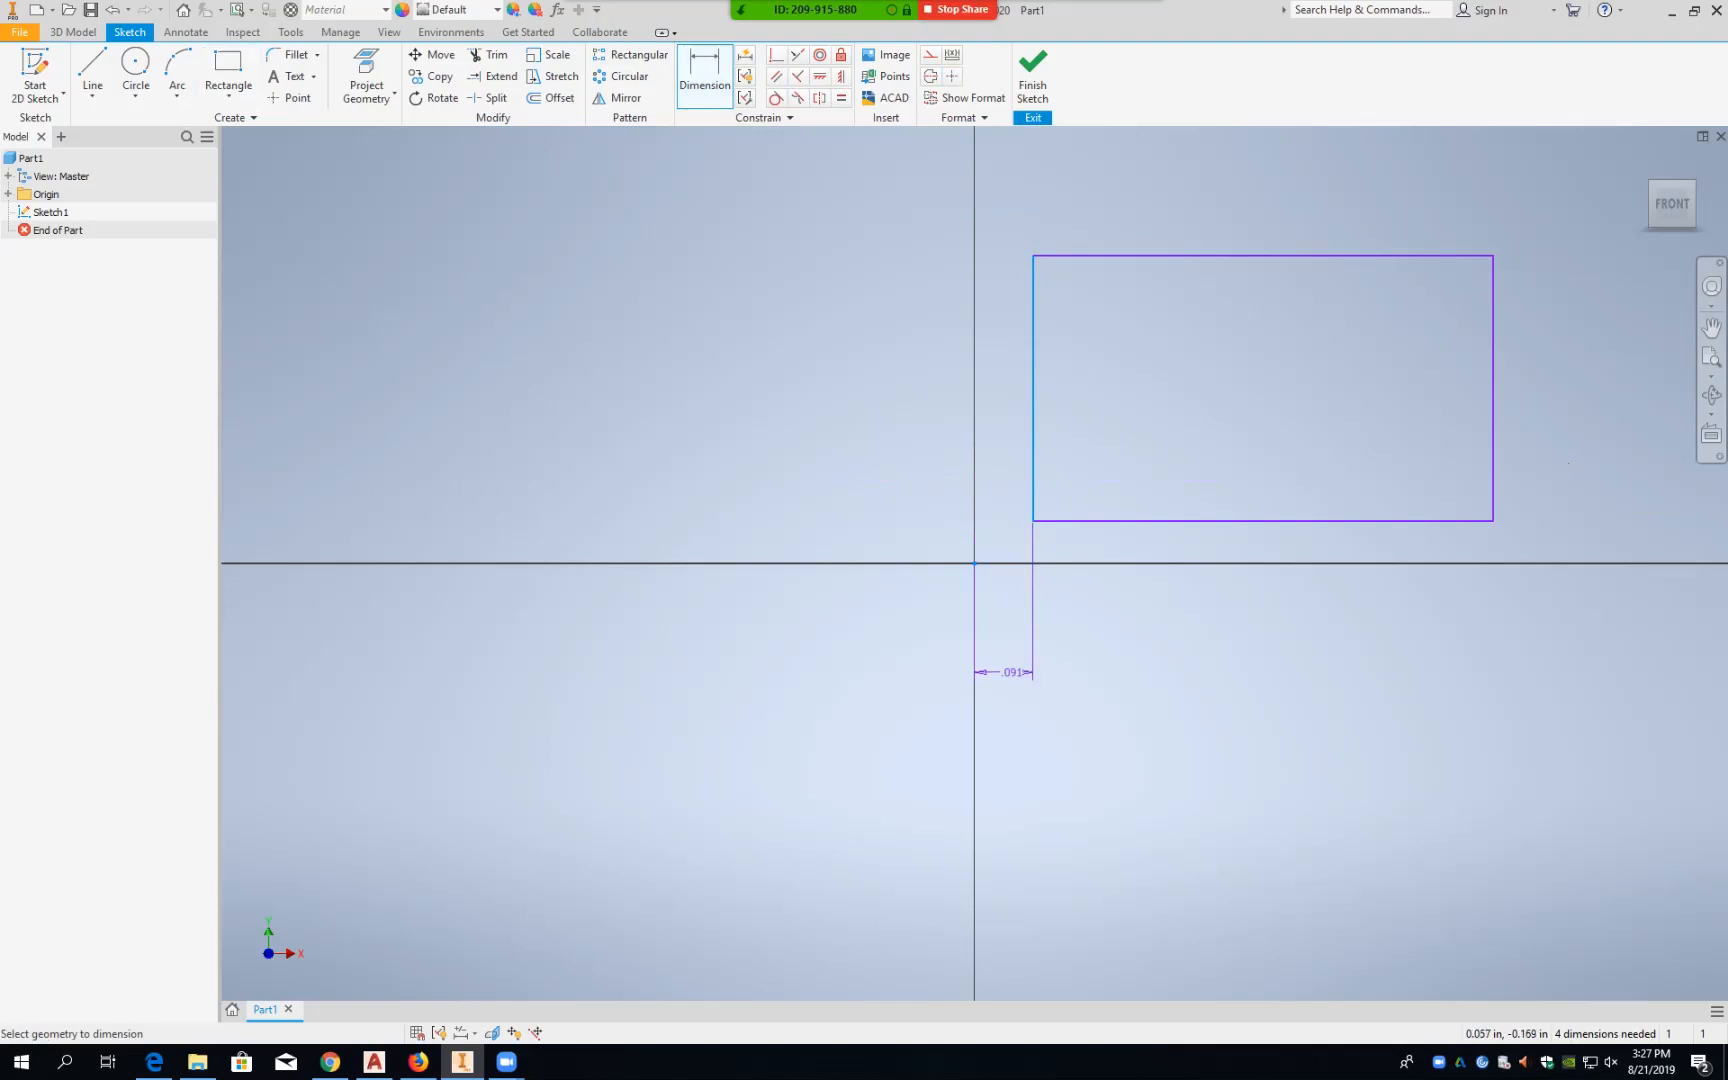
{"action": "left_click", "coordinate": [1005, 672]}
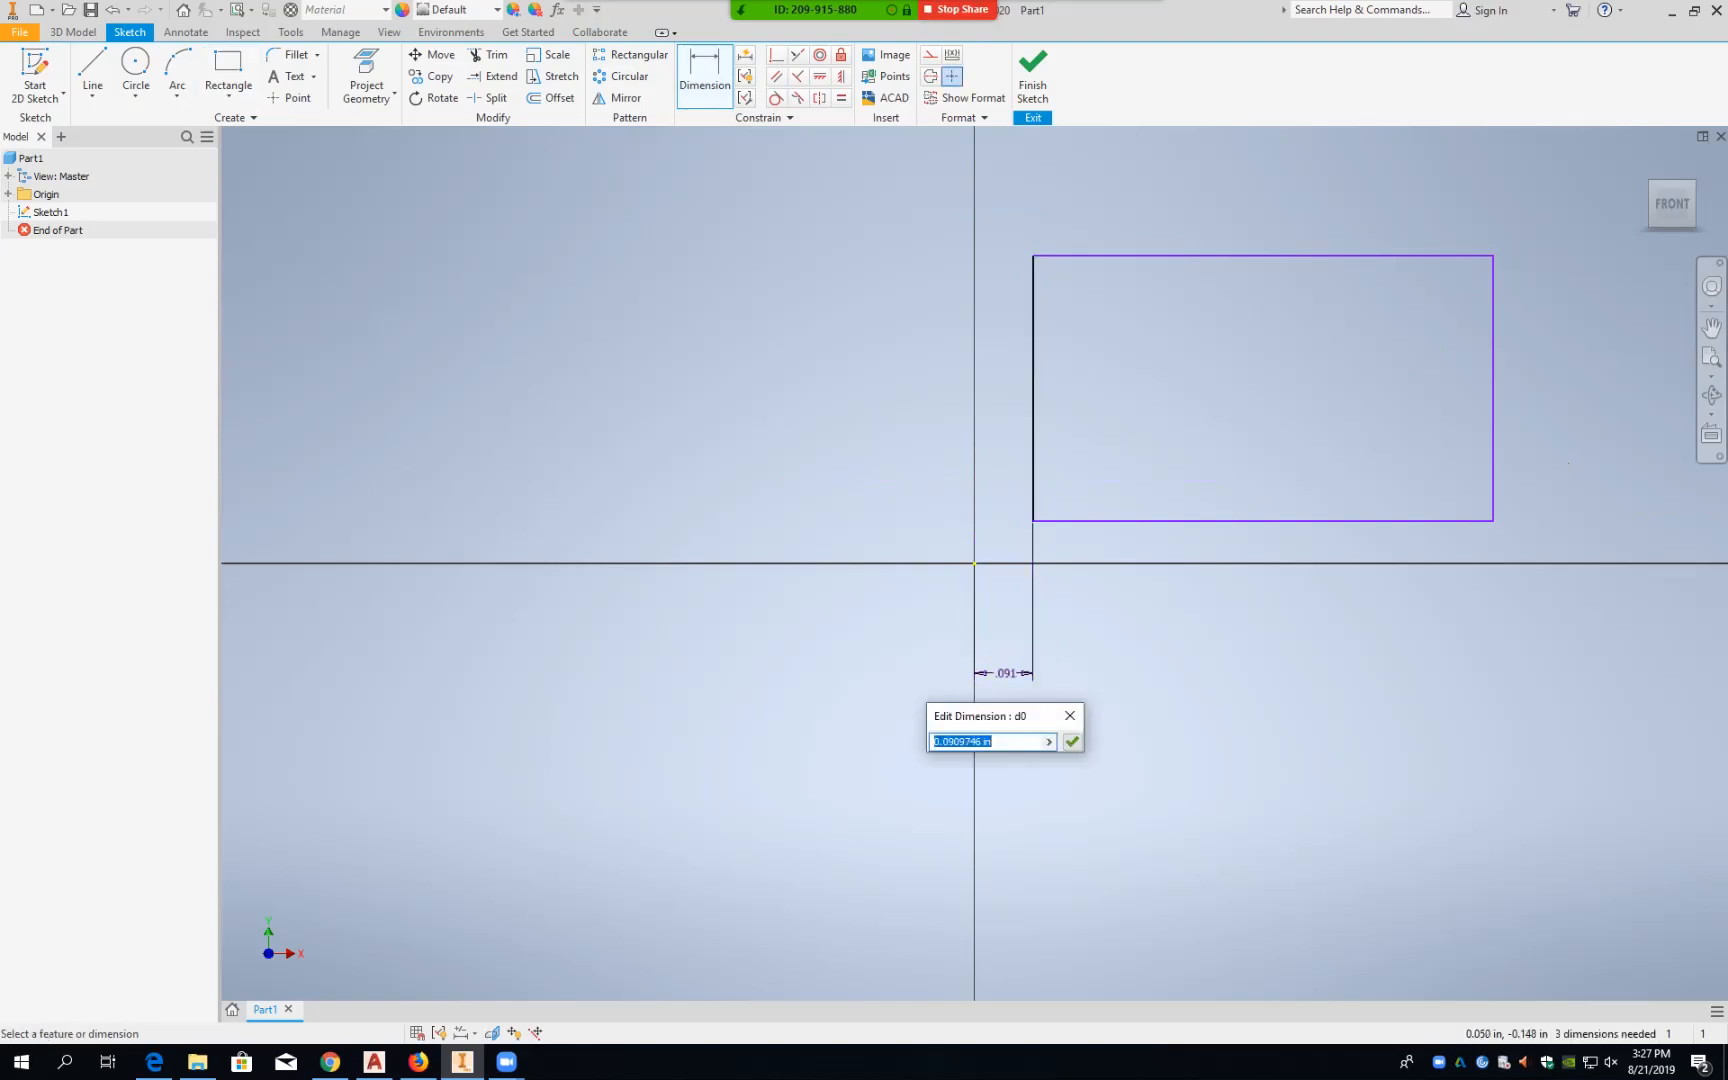
{"action": "type", "text": "0"}
{"action": "left_click", "coordinate": [1072, 741]}
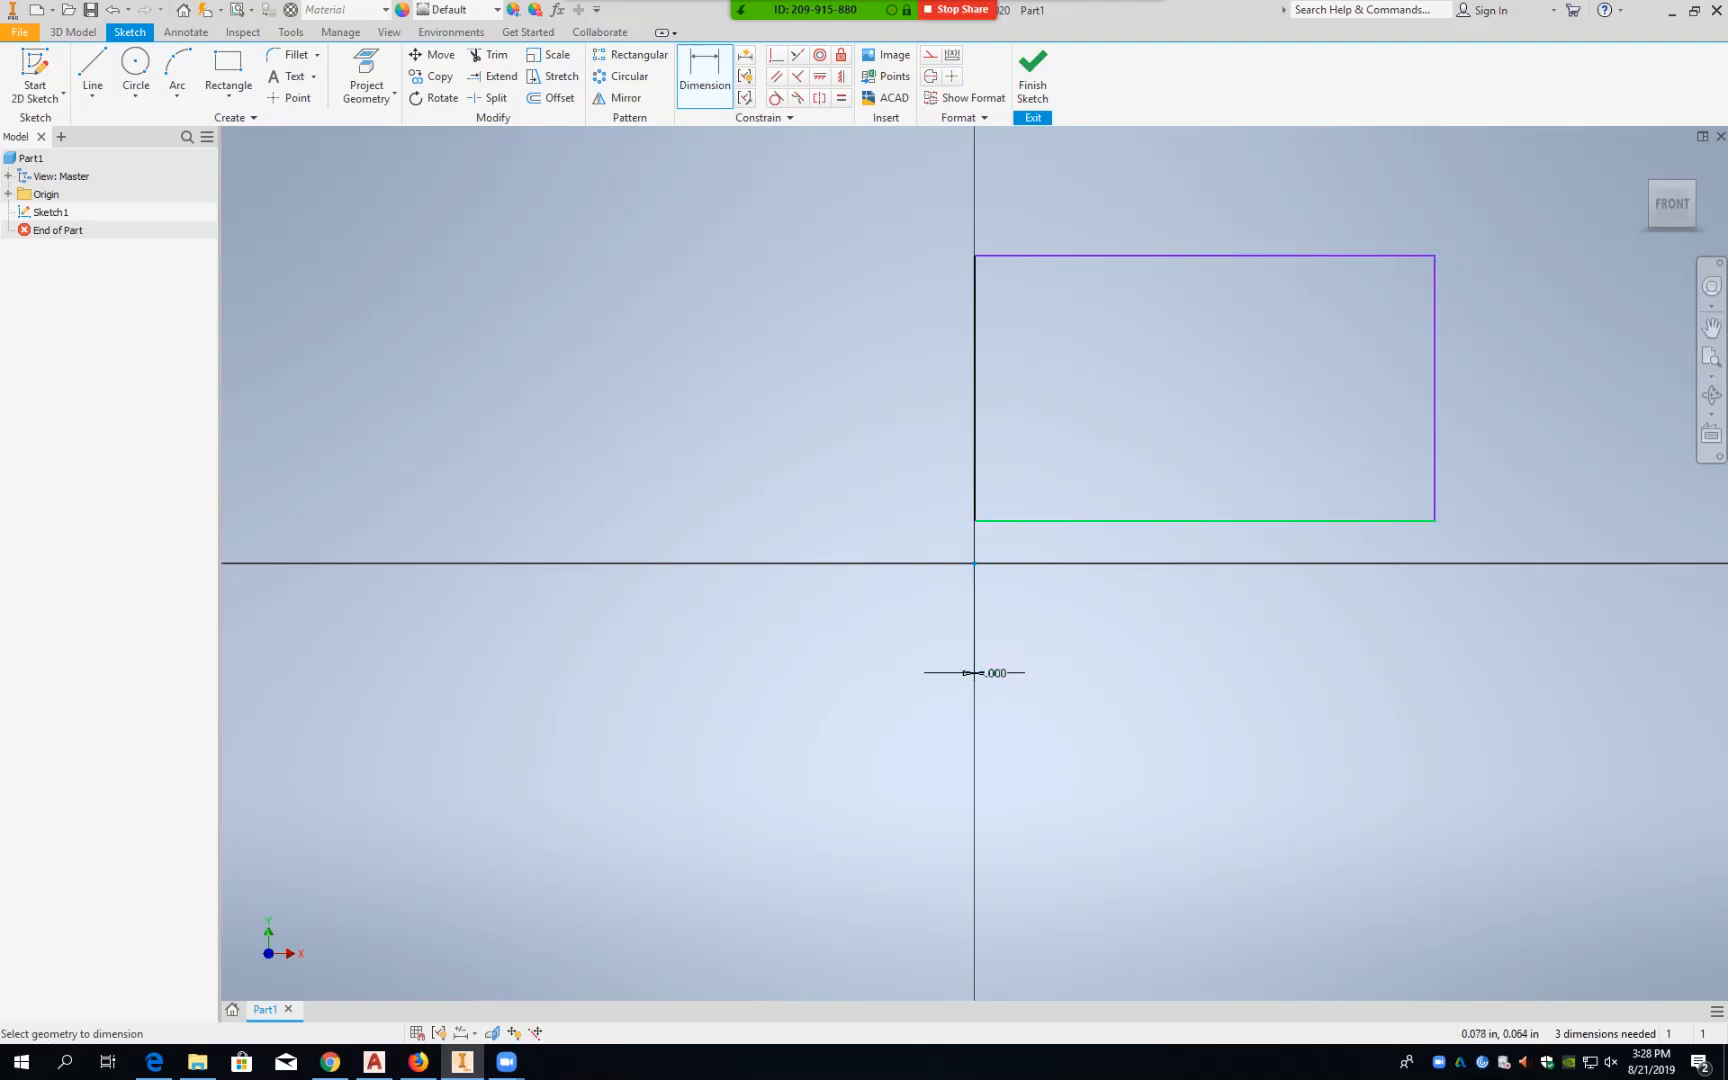
Step: Dimension the rectangle's bottom edge to the sketch origin and set the vertical distance to 0
{"action": "left_click", "coordinate": [1026, 520]}
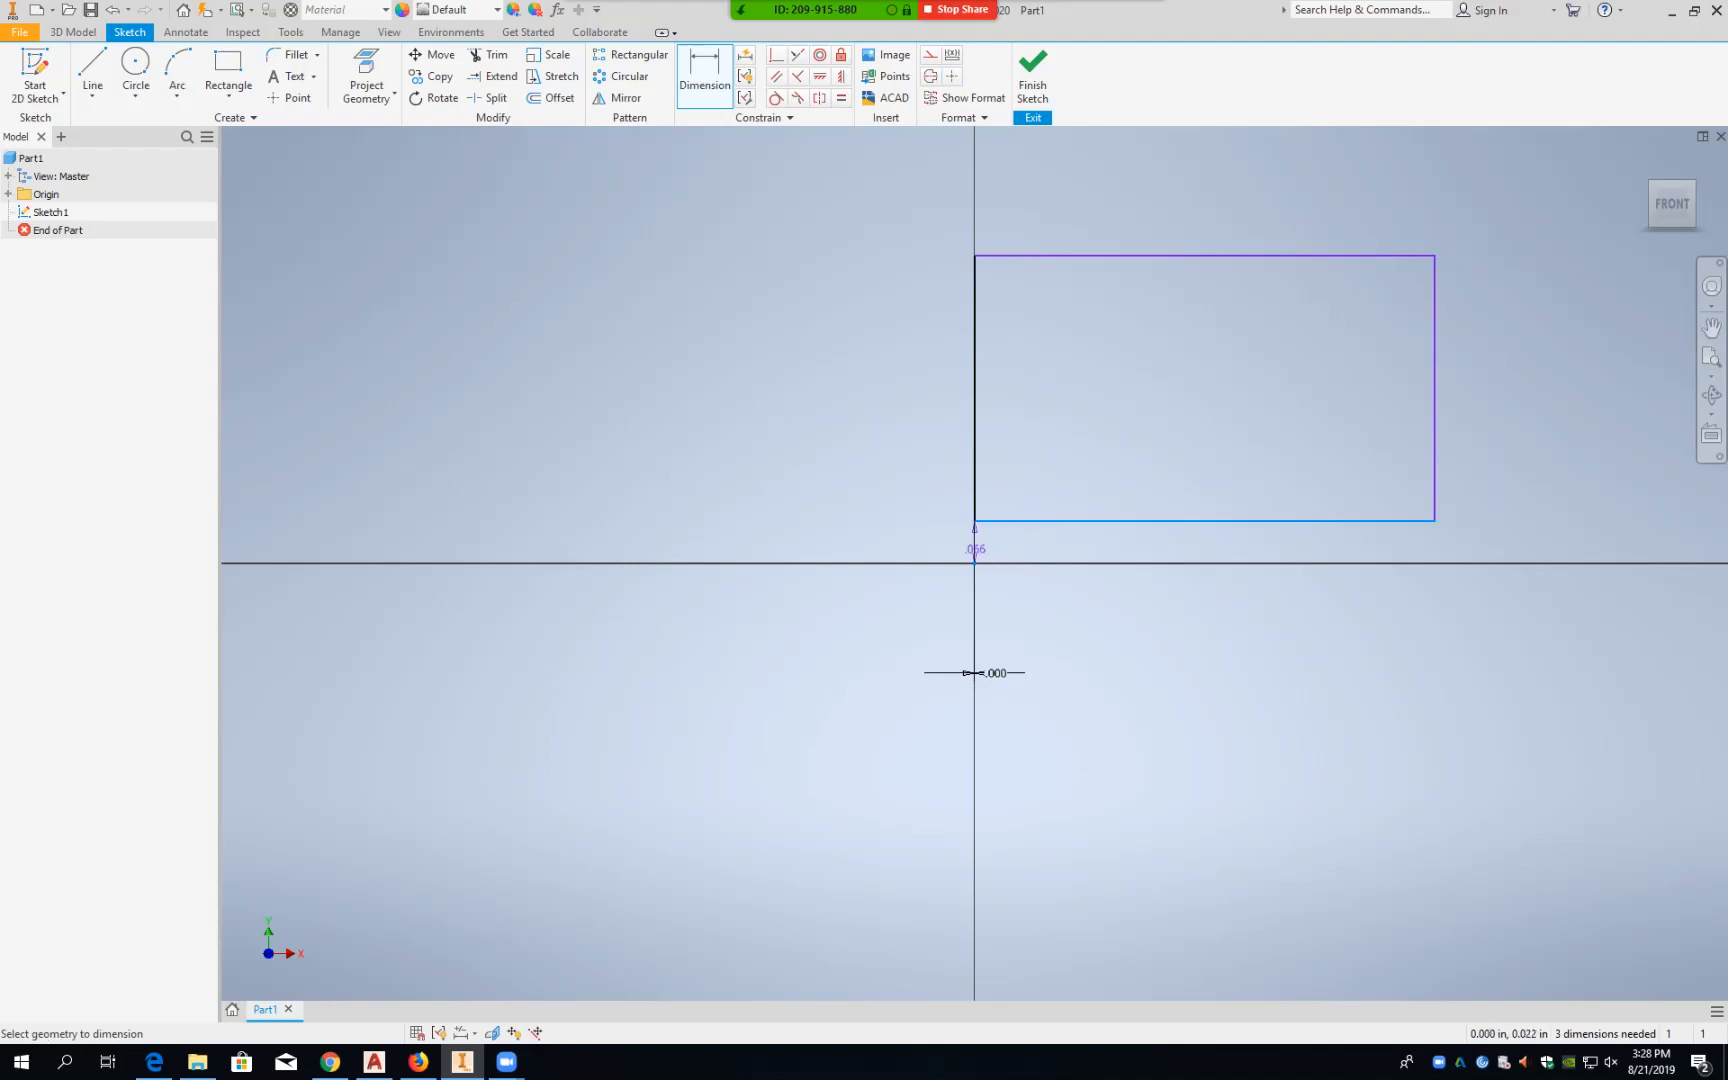
{"action": "left_click", "coordinate": [886, 543]}
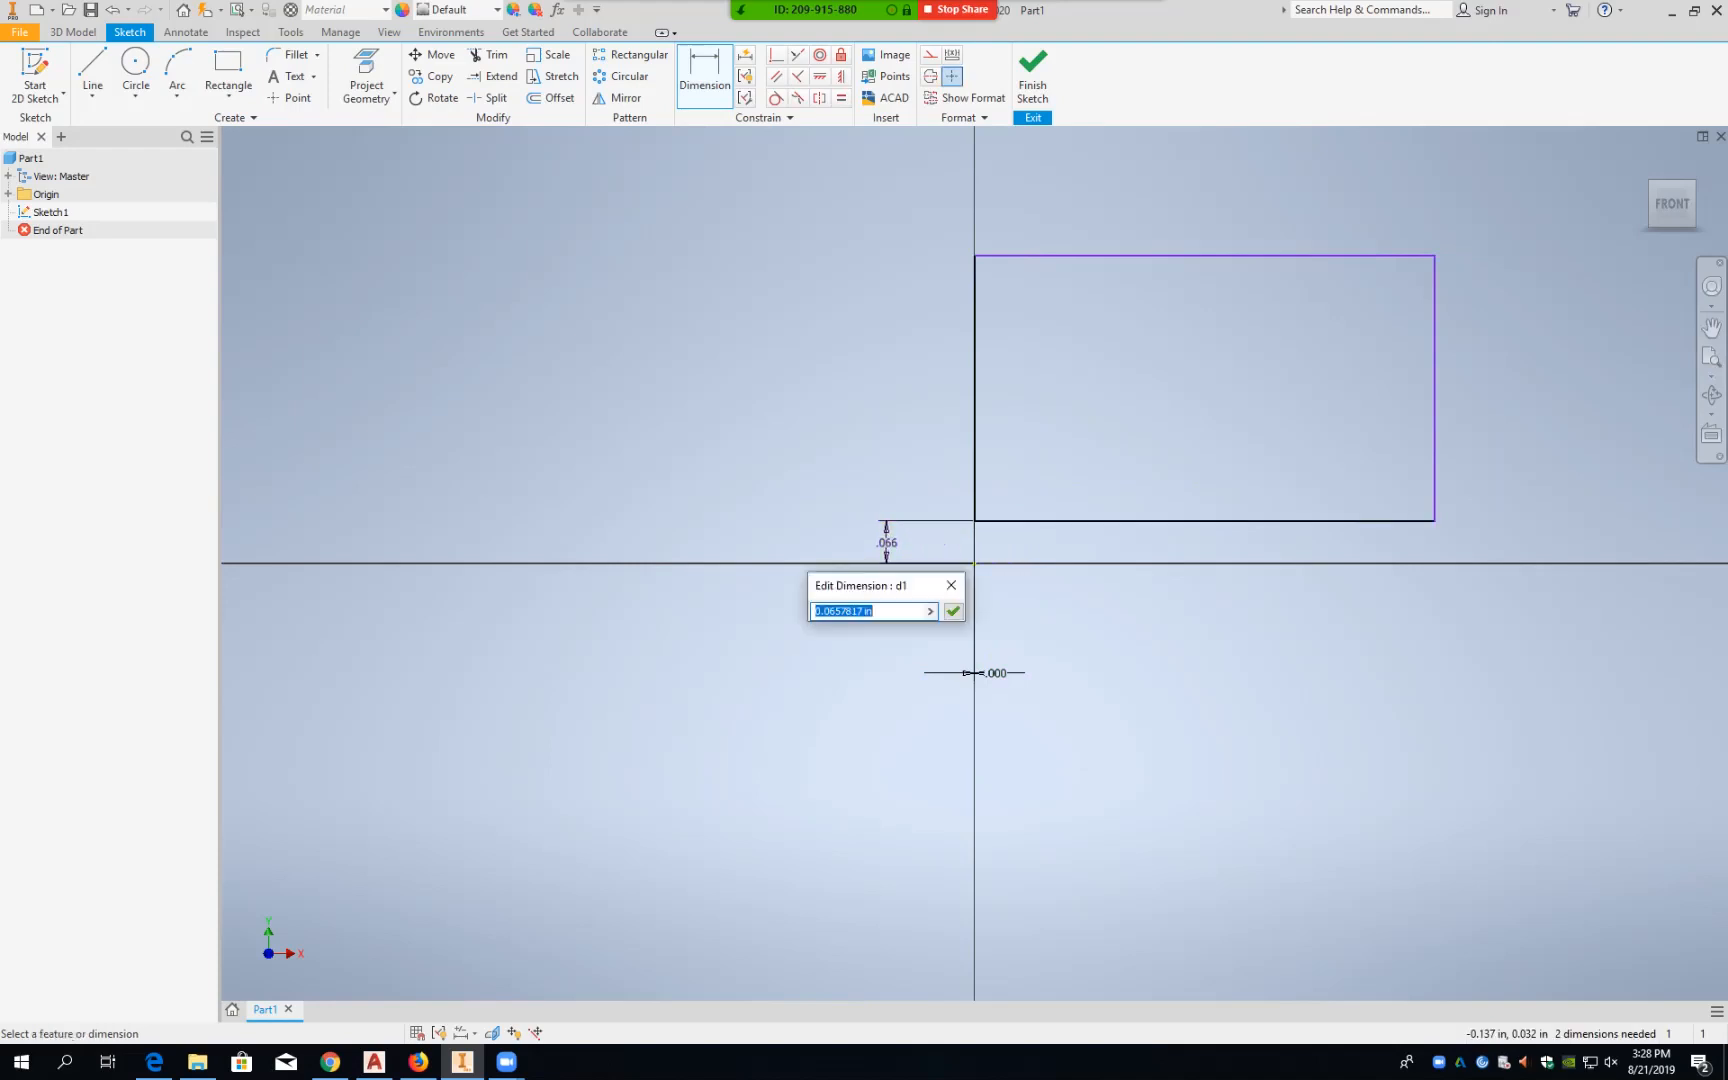
{"action": "type", "text": "0"}
{"action": "left_click", "coordinate": [953, 611]}
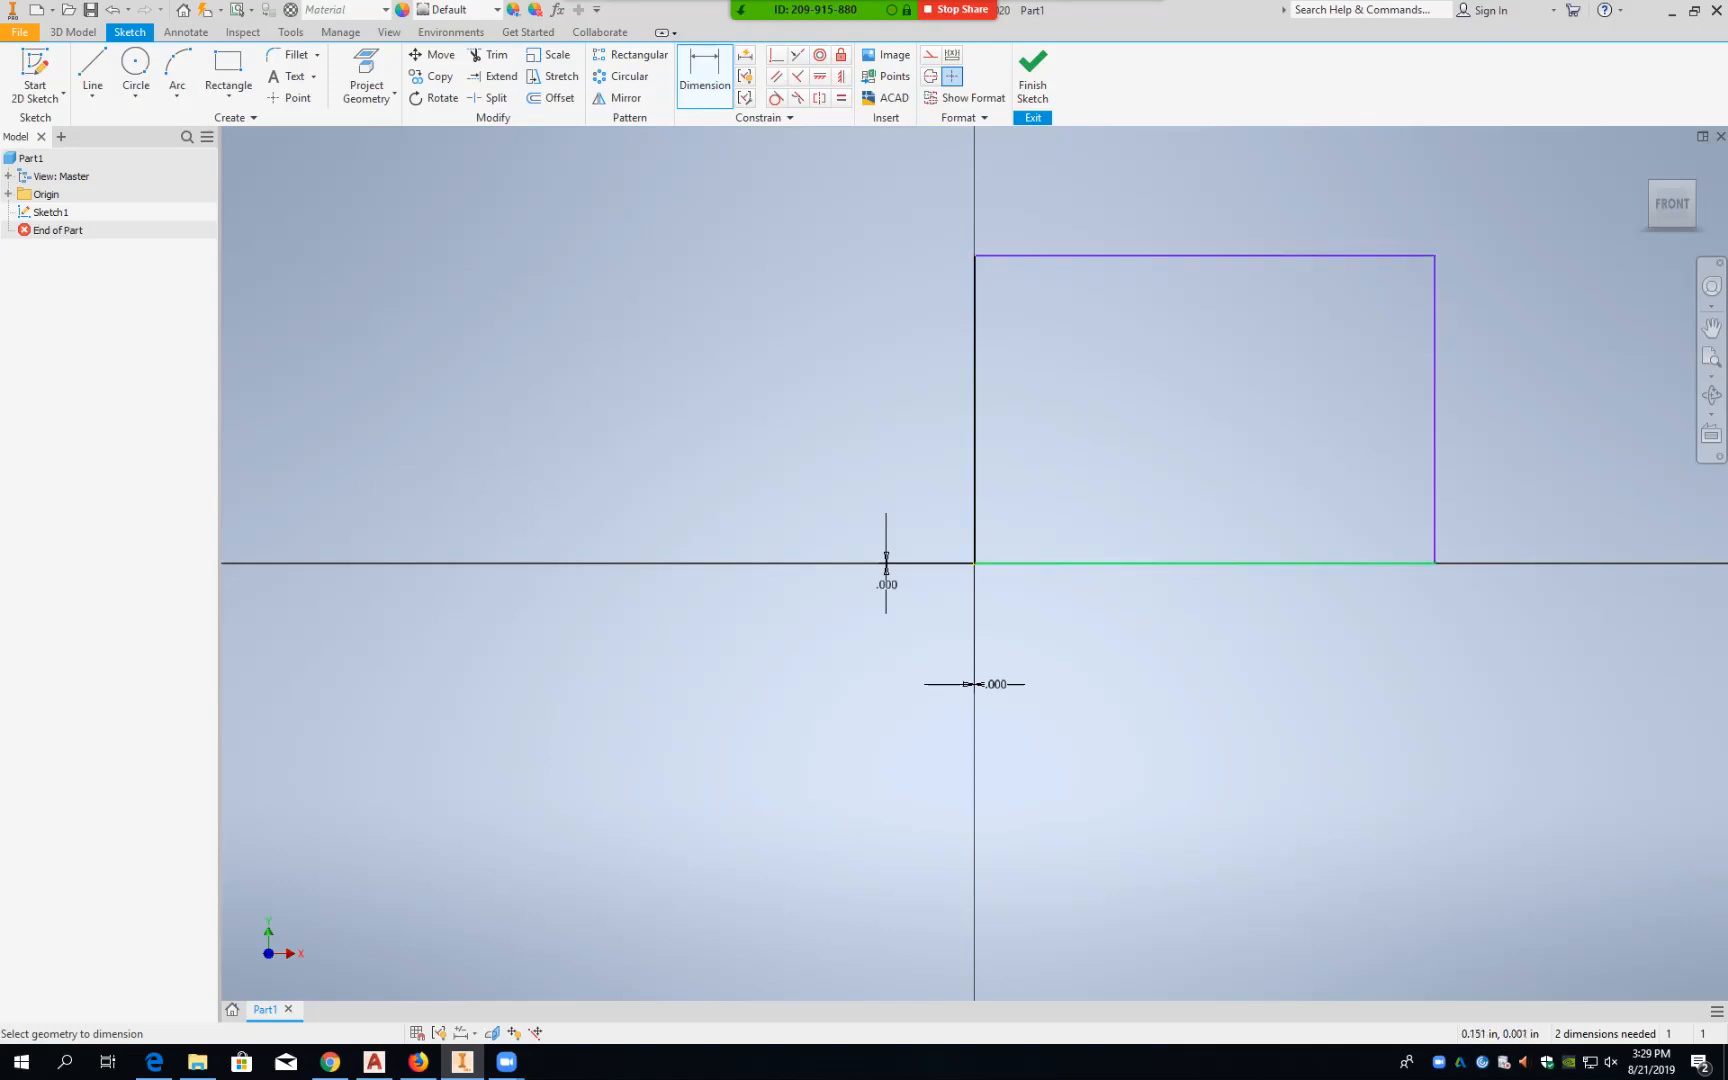
Step: Dimension the rectangle's height between its bottom and top edges and set it to 2.25 in
{"action": "left_click", "coordinate": [1077, 564]}
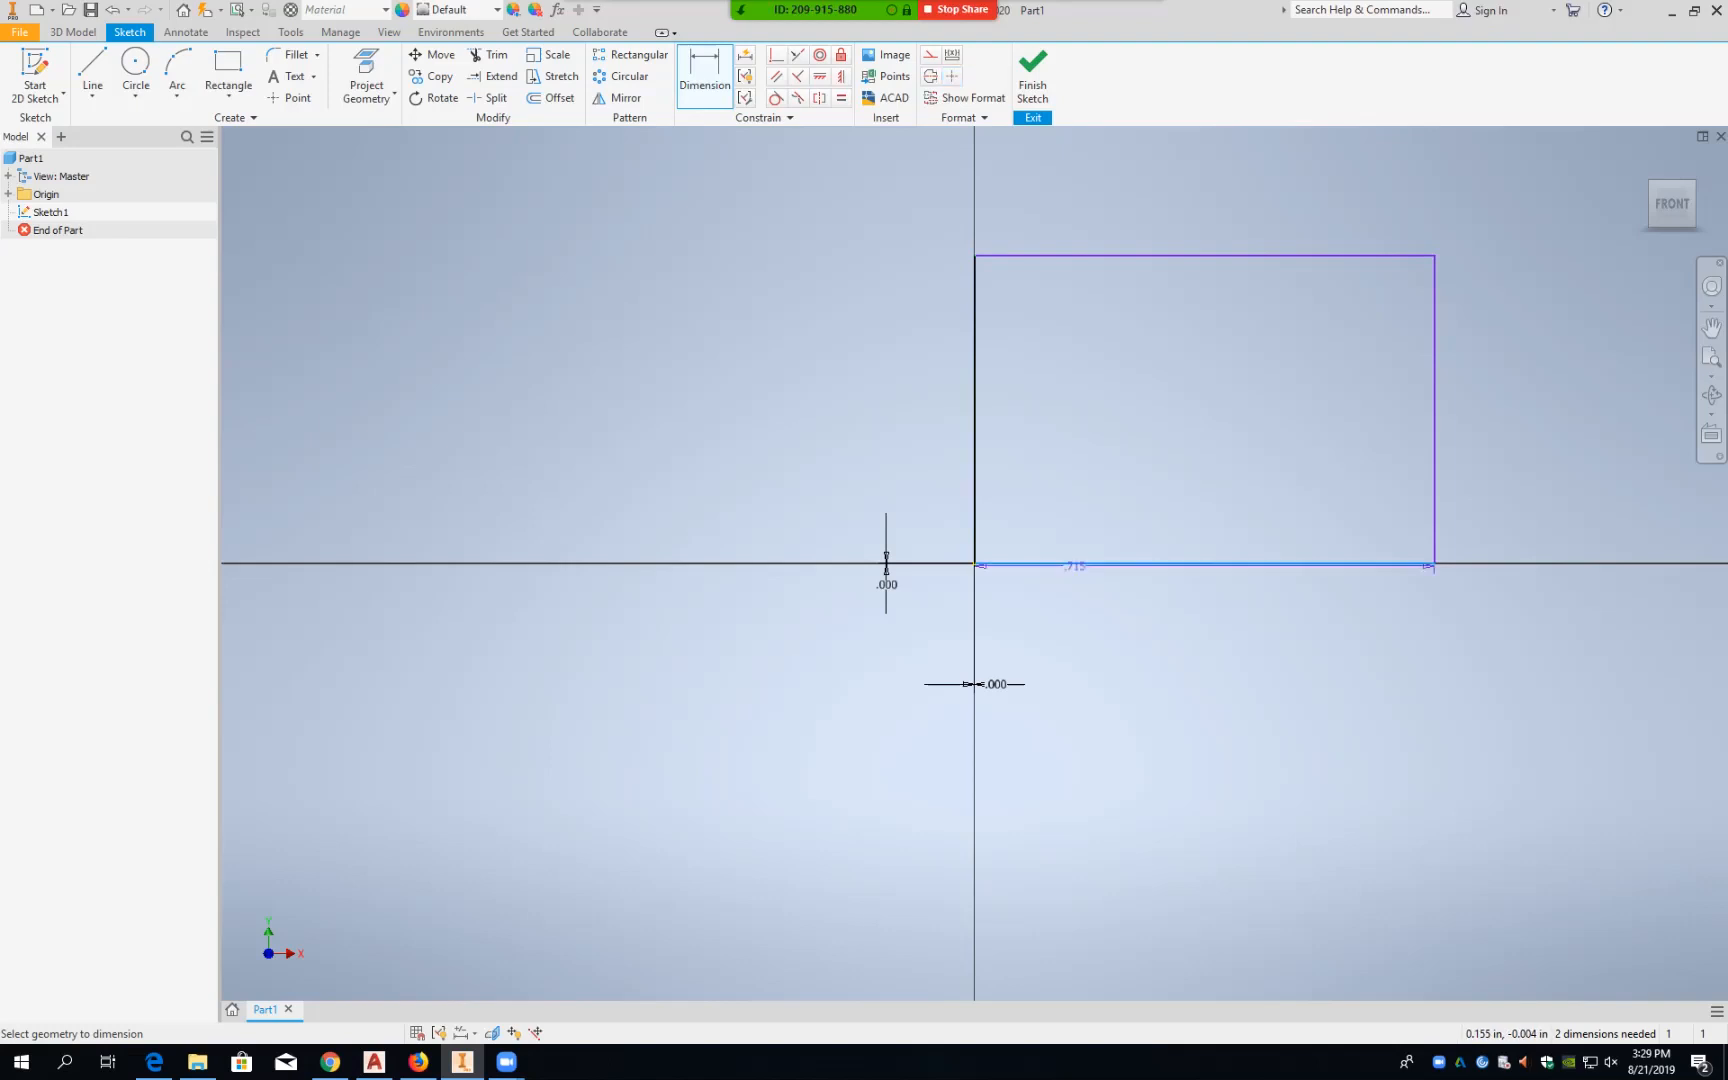
{"action": "left_click", "coordinate": [1157, 256]}
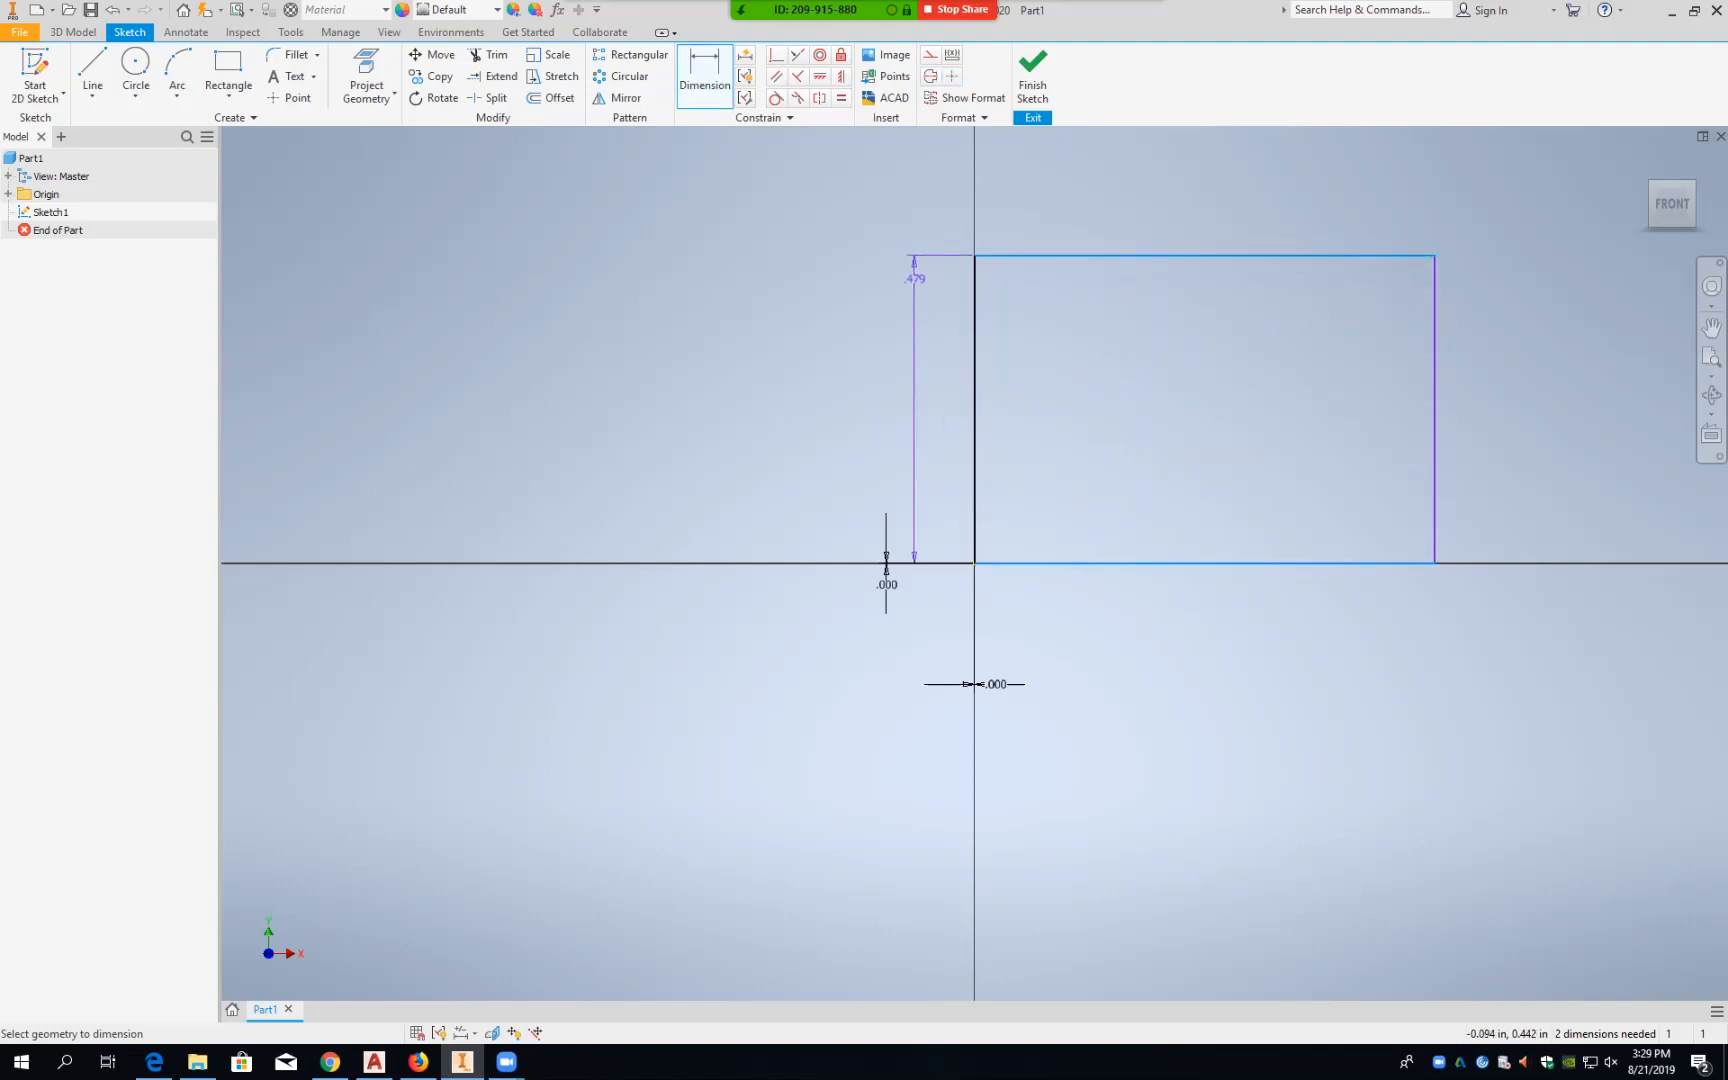
{"action": "left_click", "coordinate": [914, 279]}
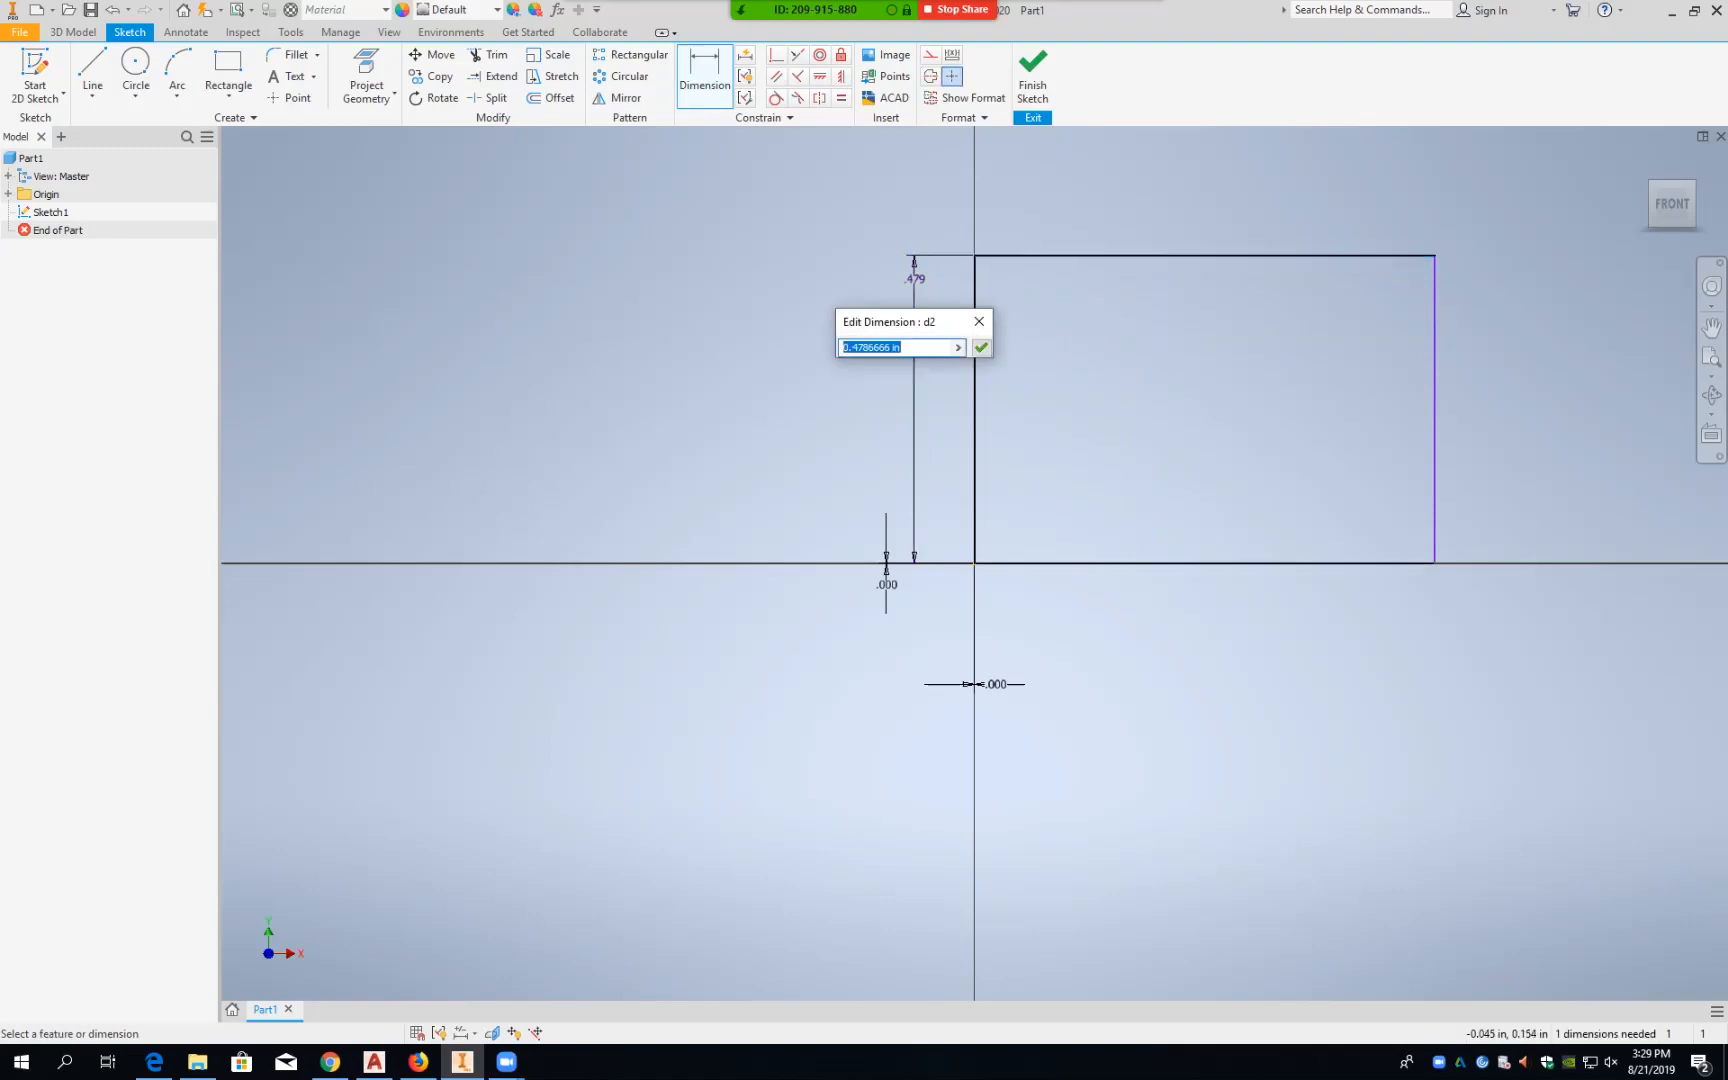
{"action": "type", "text": "2.5"}
{"action": "key", "text": "Return"}
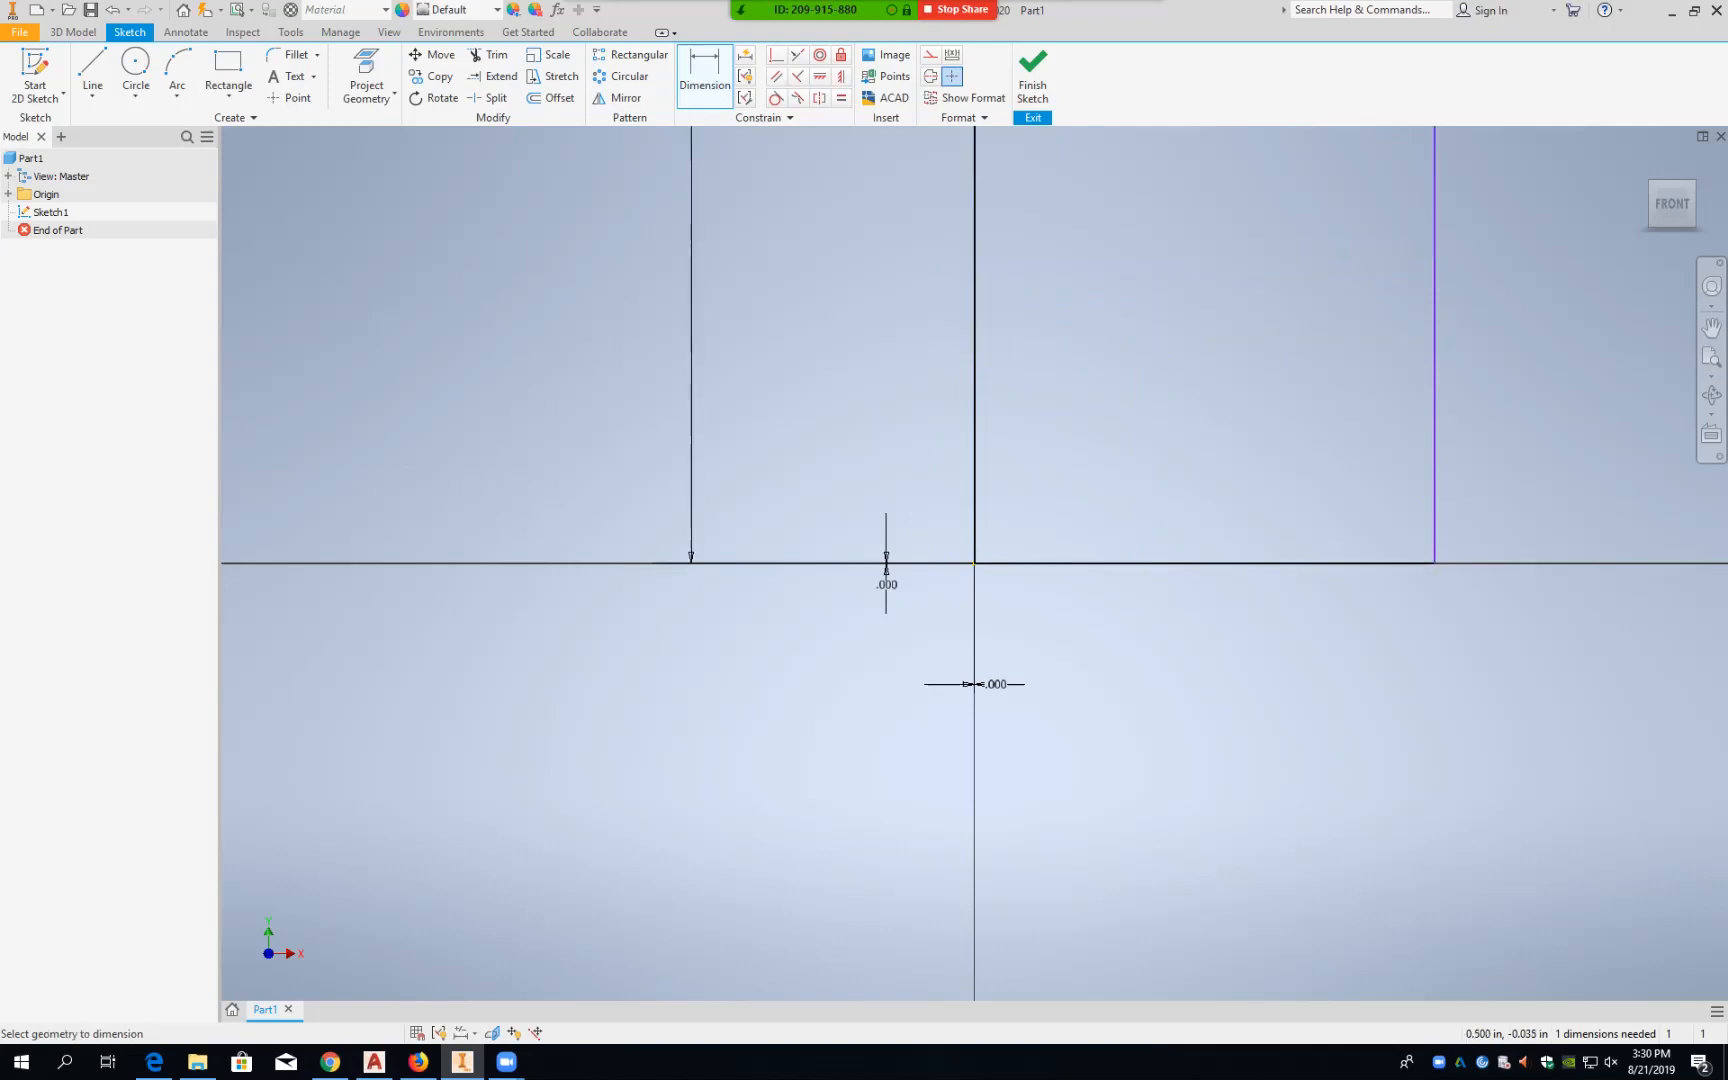
Step: Dimension the rectangle's width between its left and right edges and set it to 4.5 in
{"action": "middle_click_drag", "start_coordinate": [1351, 300], "coordinate": [1300, 638]}
{"action": "scroll", "coordinate": [1180, 715], "scroll_direction": "down", "scroll_amount": 3}
{"action": "scroll", "coordinate": [1180, 715], "scroll_direction": "up", "scroll_amount": 4}
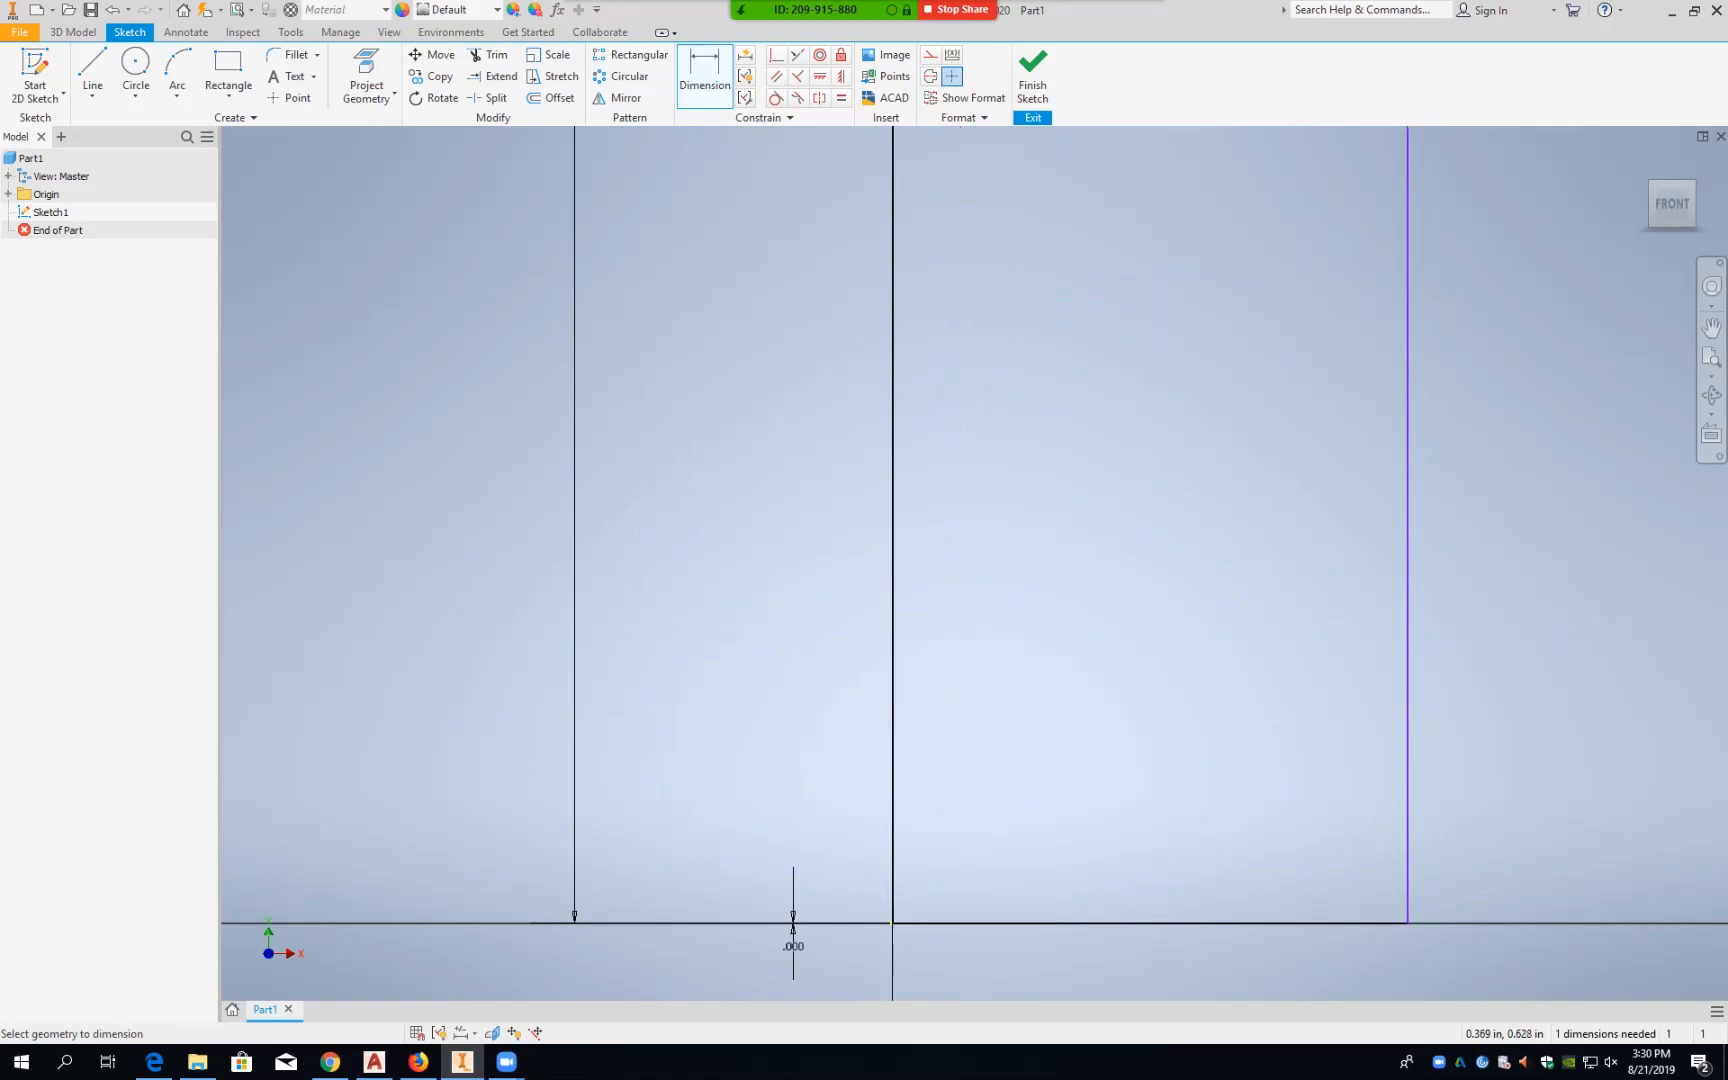
{"action": "scroll", "coordinate": [1158, 456], "scroll_direction": "down", "scroll_amount": 2}
{"action": "middle_click_drag", "start_coordinate": [1140, 448], "coordinate": [1130, 706]}
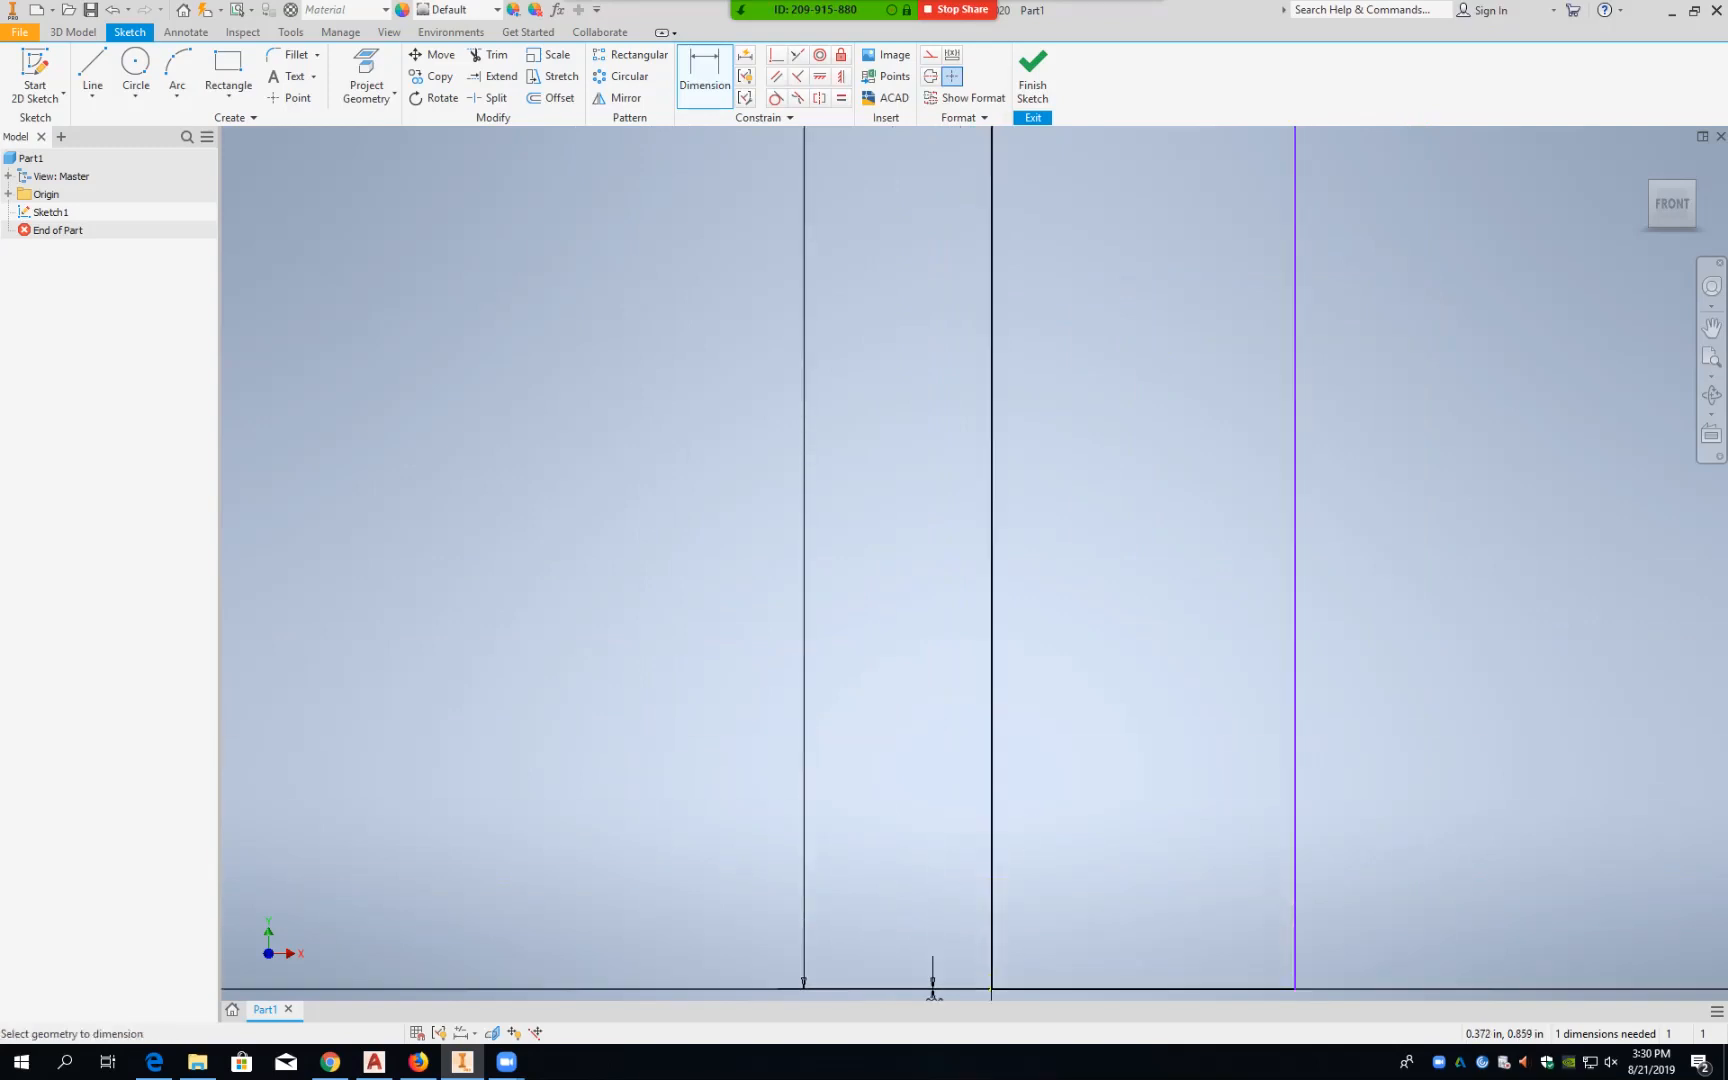
{"action": "scroll", "coordinate": [1150, 620], "scroll_direction": "down", "scroll_amount": 2}
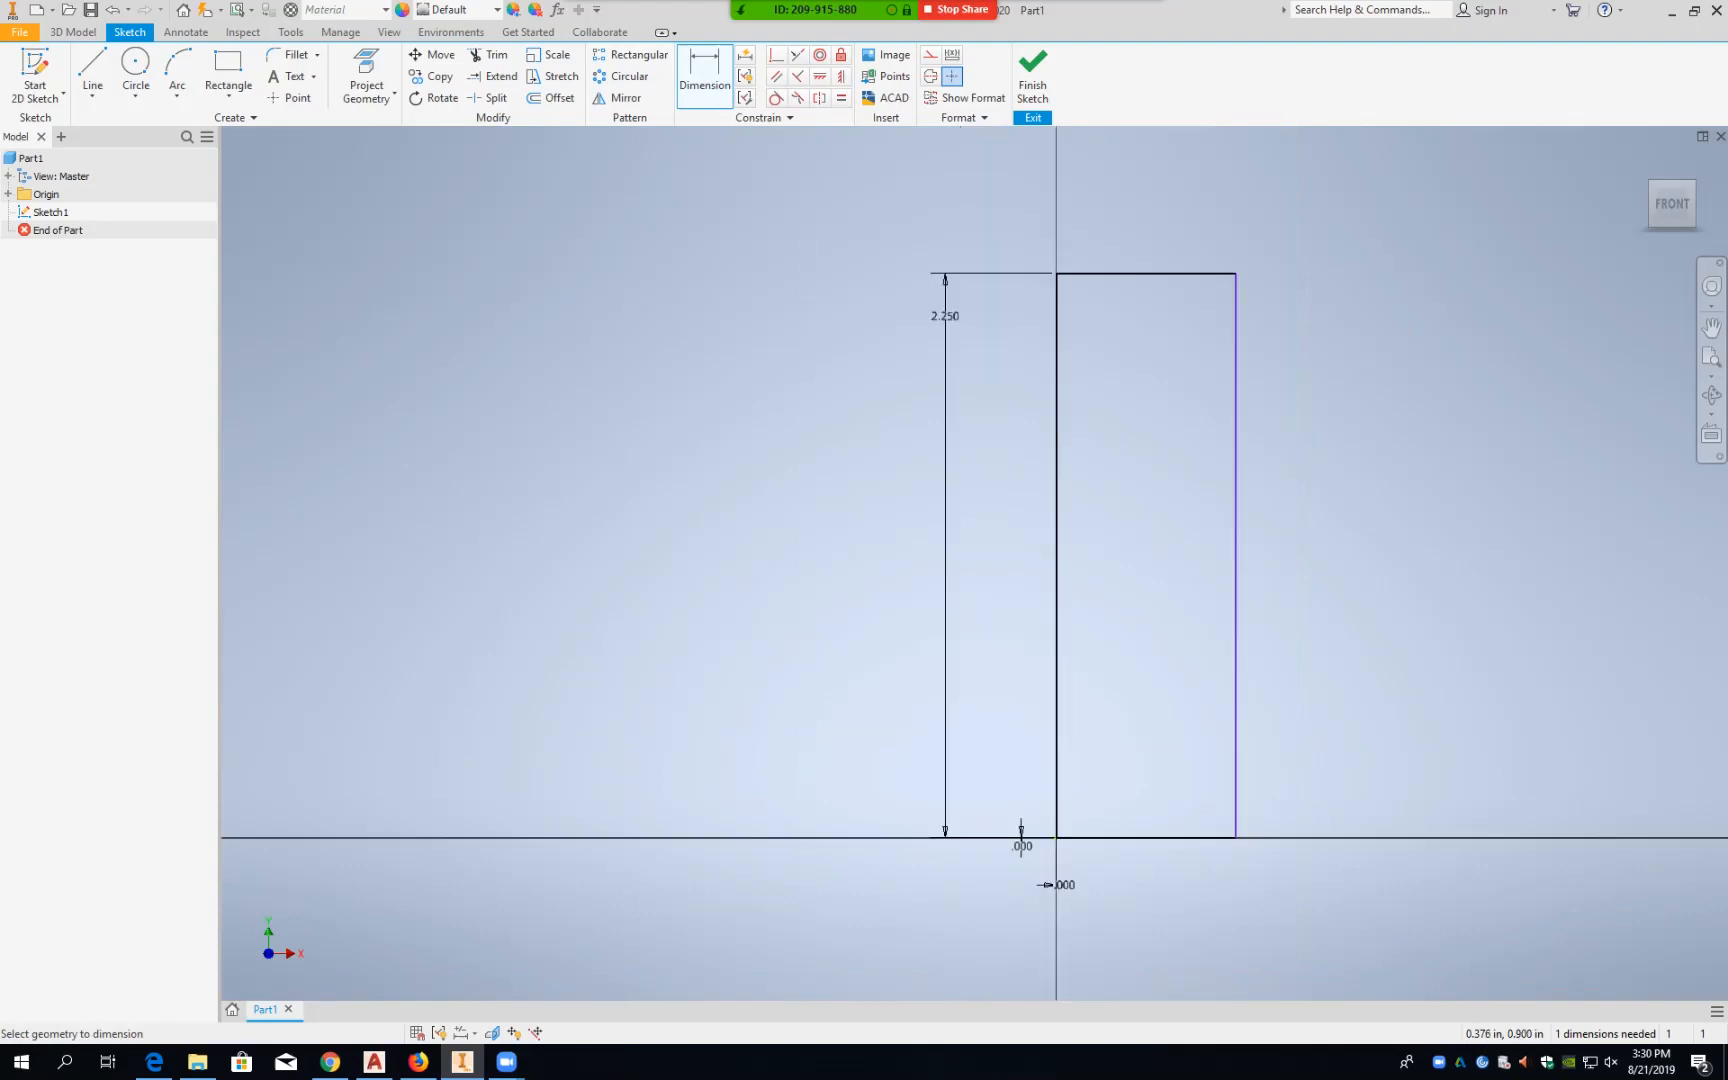
{"action": "mouse_move", "coordinate": [1170, 528]}
{"action": "middle_mouse_down"}
{"action": "mouse_move", "coordinate": [1155, 567]}
{"action": "mouse_move", "coordinate": [1021, 592]}
{"action": "middle_mouse_up"}
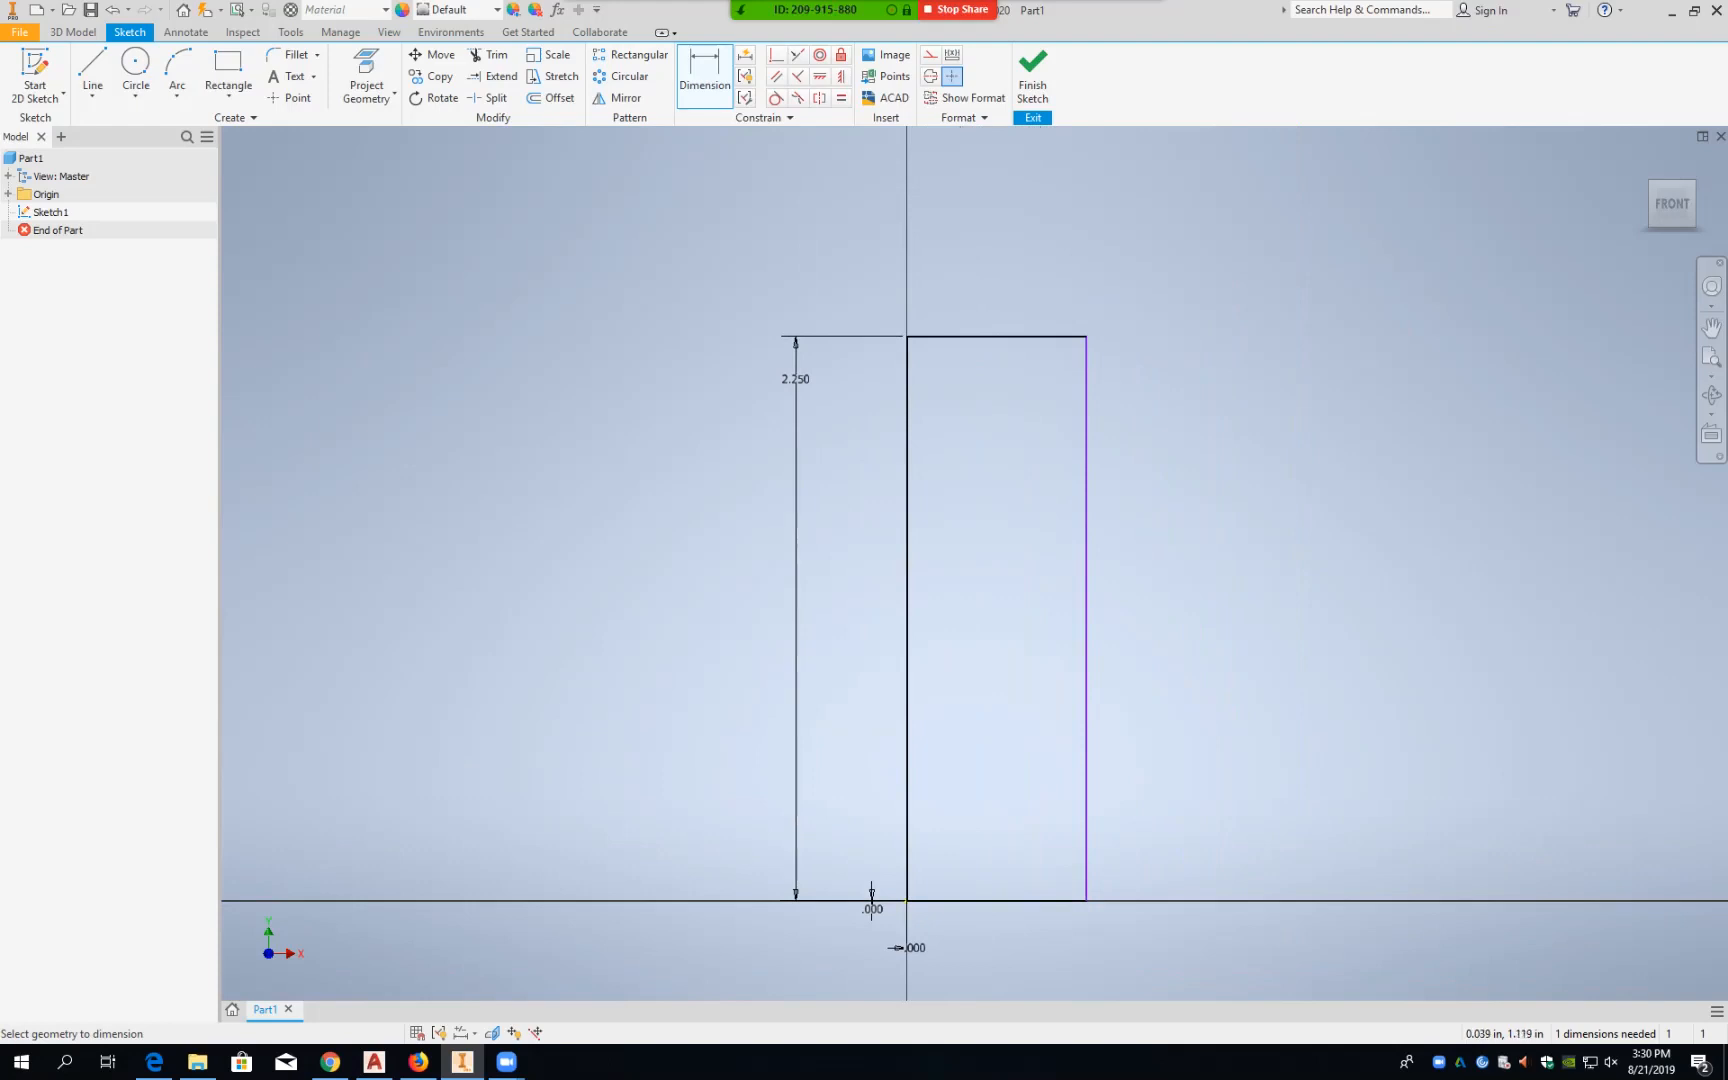
{"action": "left_click", "coordinate": [909, 621]}
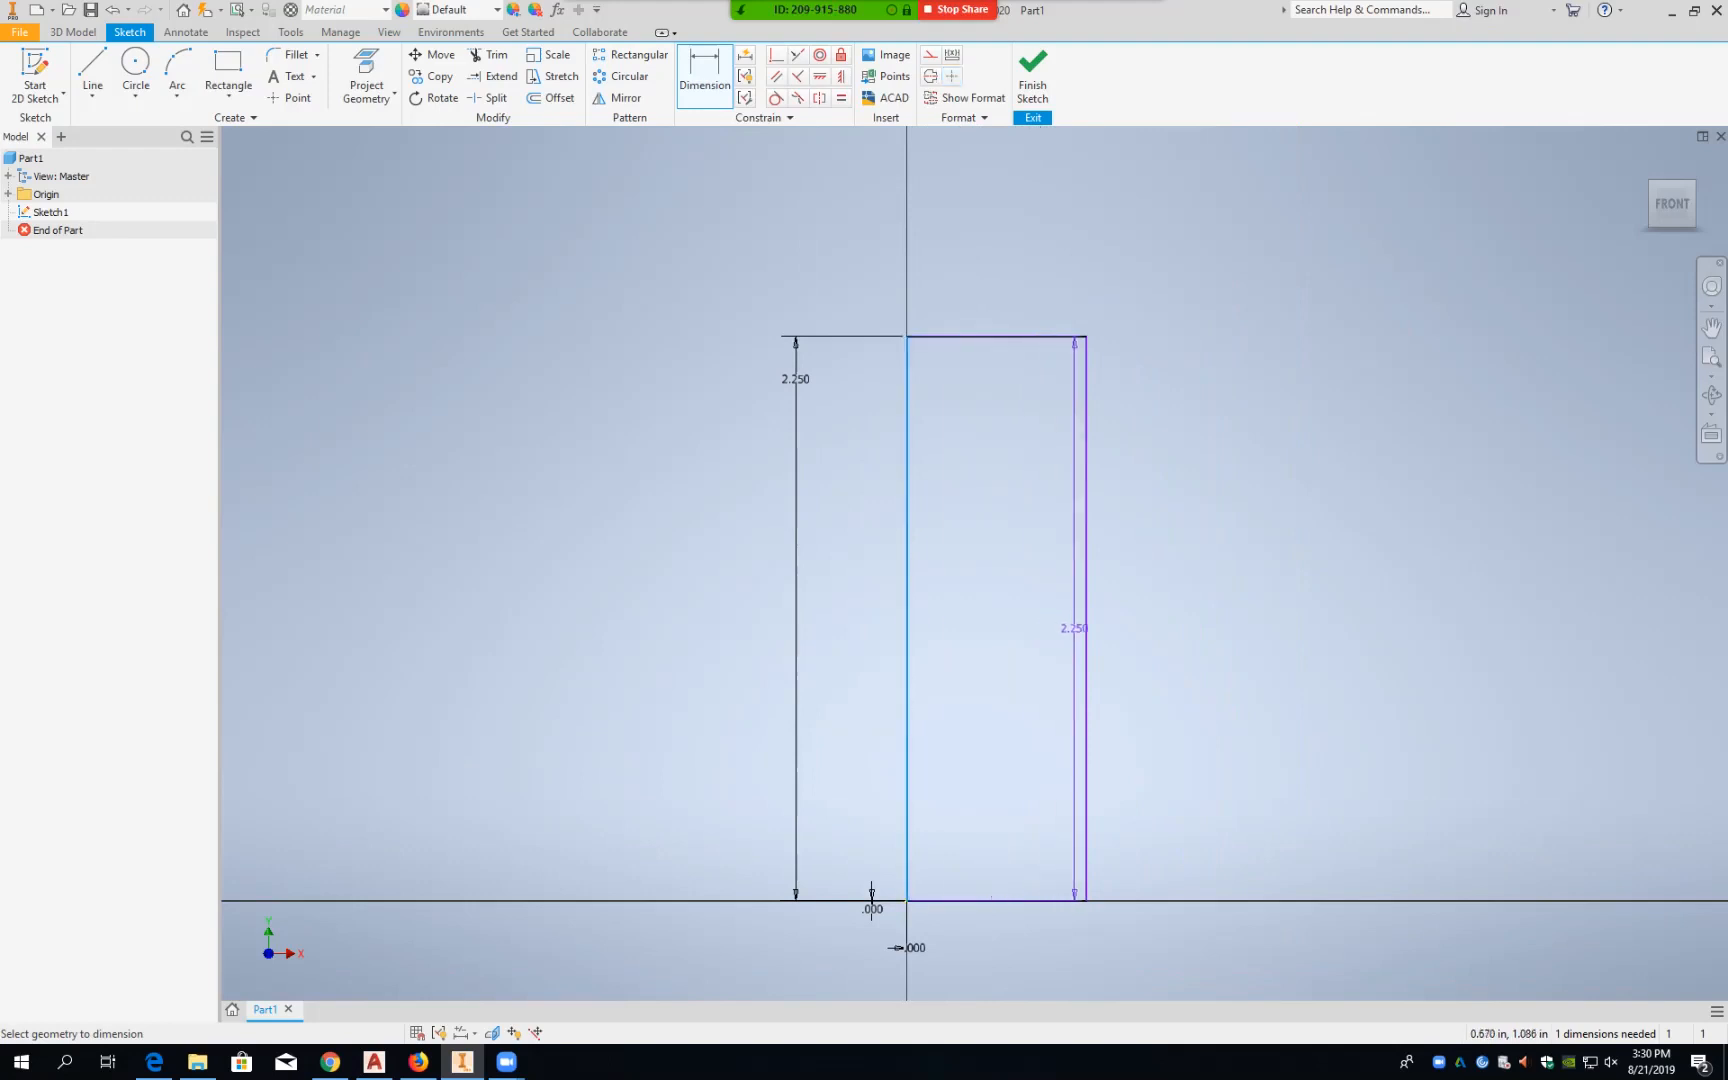
{"action": "left_click", "coordinate": [1086, 414]}
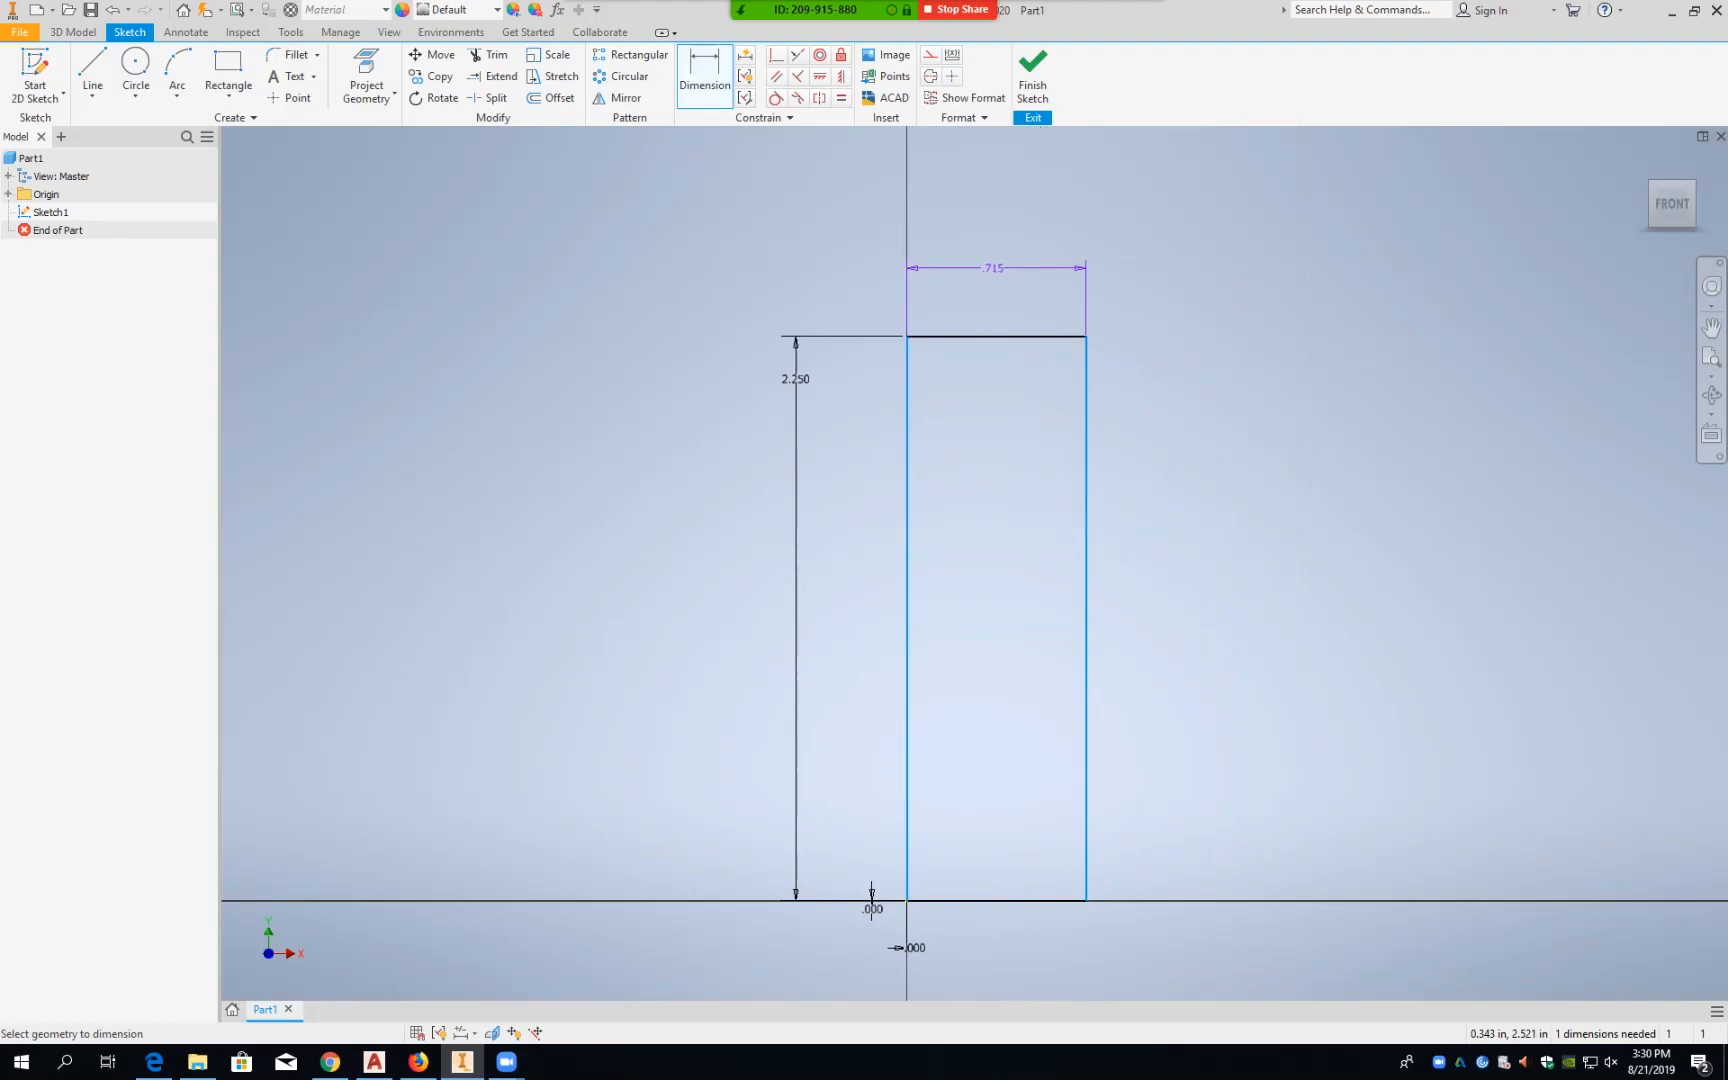
{"action": "left_click", "coordinate": [993, 268]}
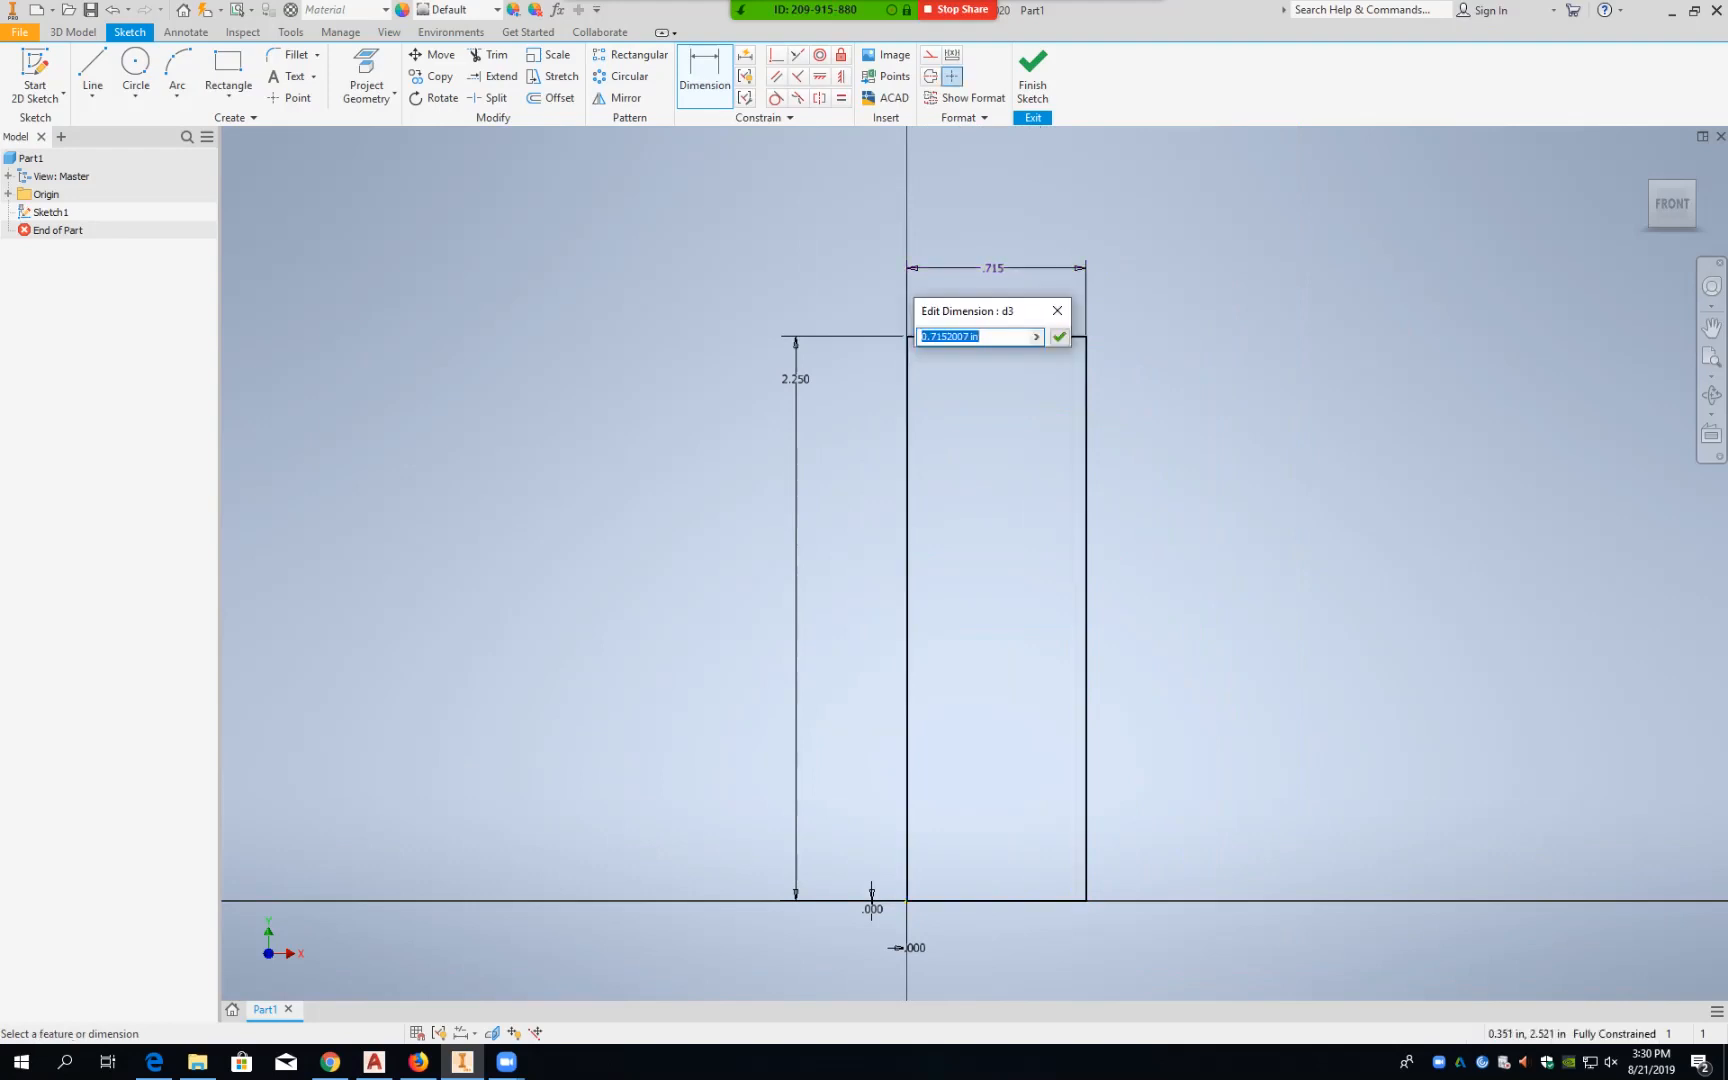
{"action": "type", "text": "4.5"}
{"action": "key", "text": "Return"}
{"action": "scroll", "coordinate": [1106, 328], "scroll_direction": "up", "scroll_amount": 3}
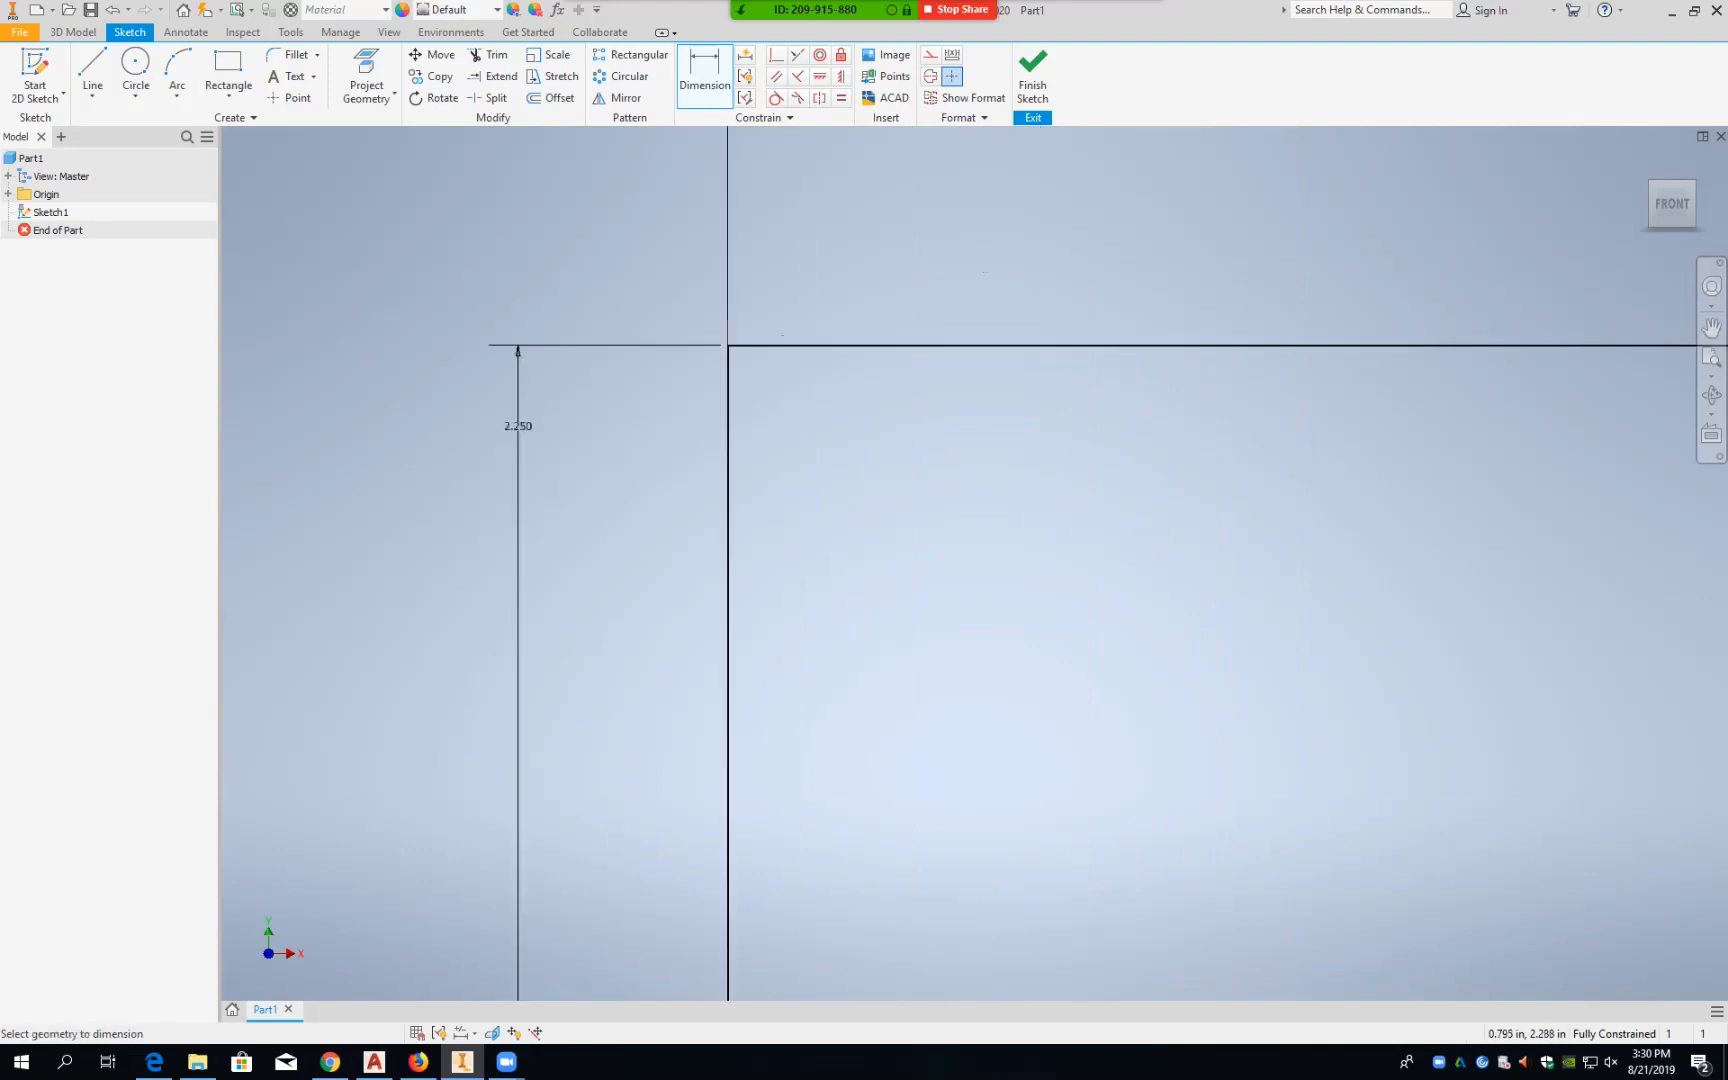
{"action": "scroll", "coordinate": [1106, 328], "scroll_direction": "down", "scroll_amount": 7}
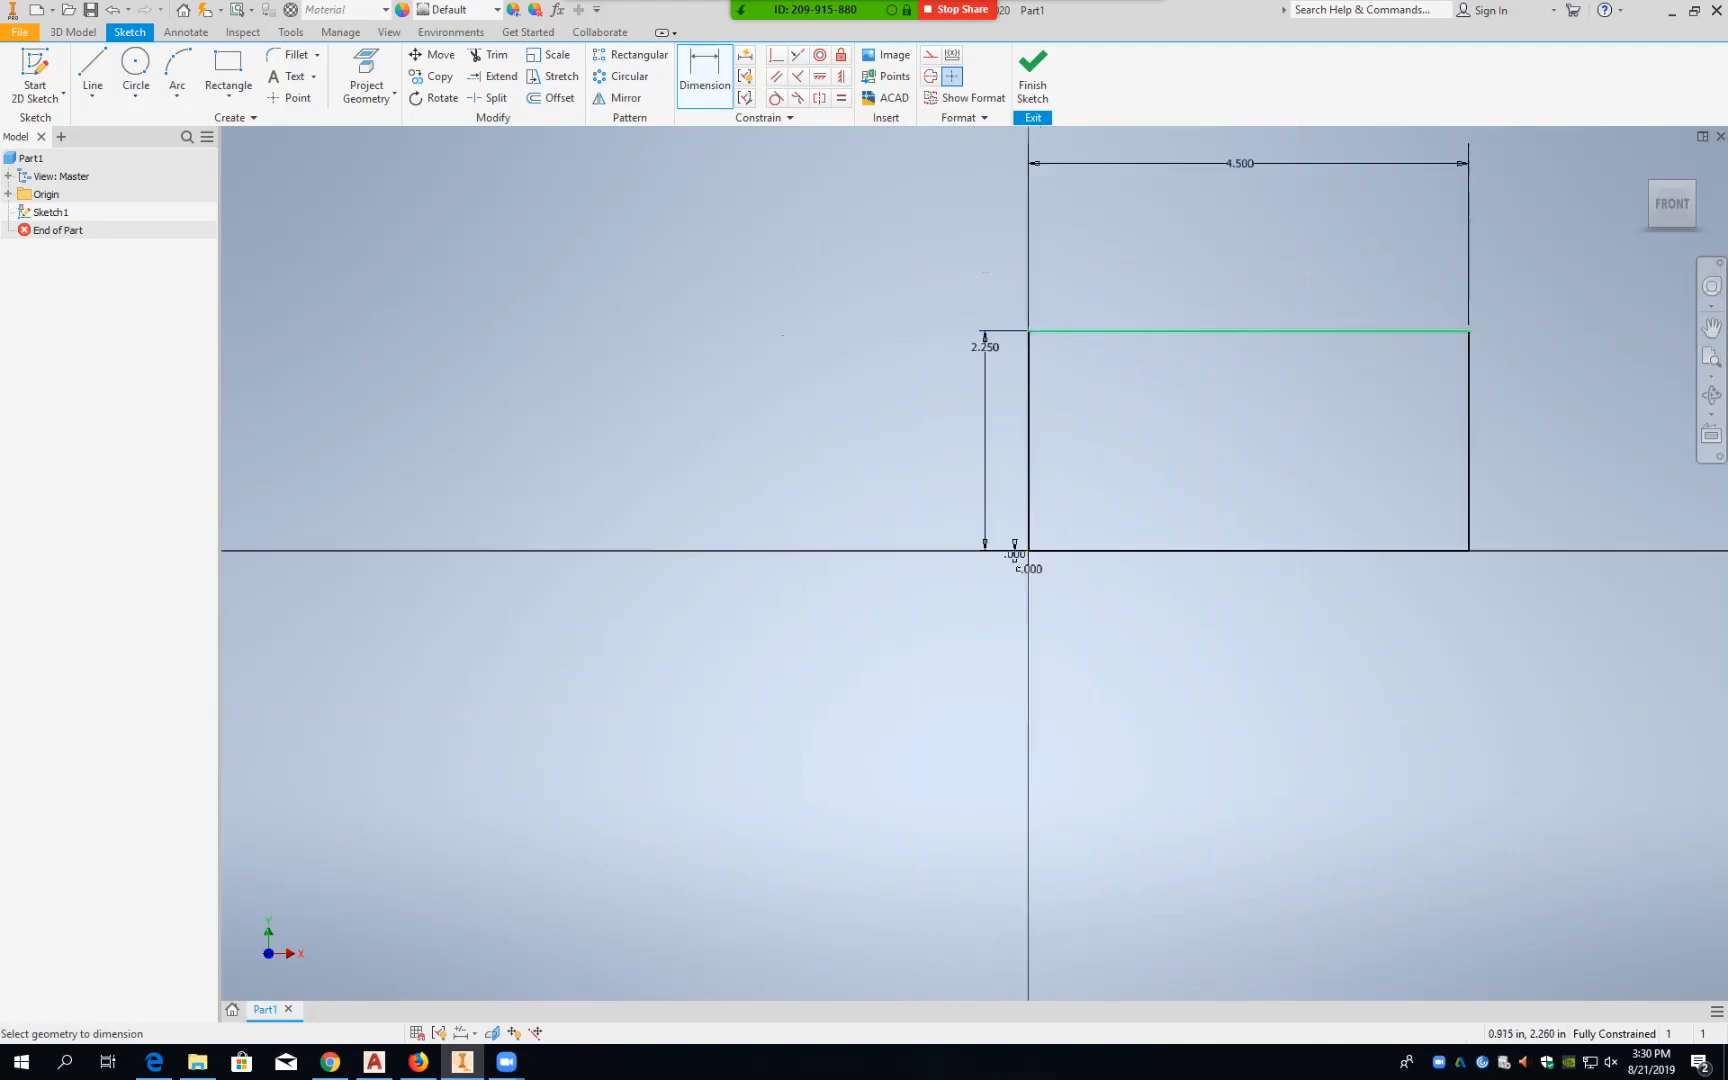
{"action": "mouse_move", "coordinate": [1106, 328]}
{"action": "middle_mouse_down"}
{"action": "mouse_move", "coordinate": [855, 436]}
{"action": "mouse_move", "coordinate": [785, 518]}
{"action": "middle_mouse_up"}
{"action": "scroll", "coordinate": [885, 590], "scroll_direction": "up", "scroll_amount": 3}
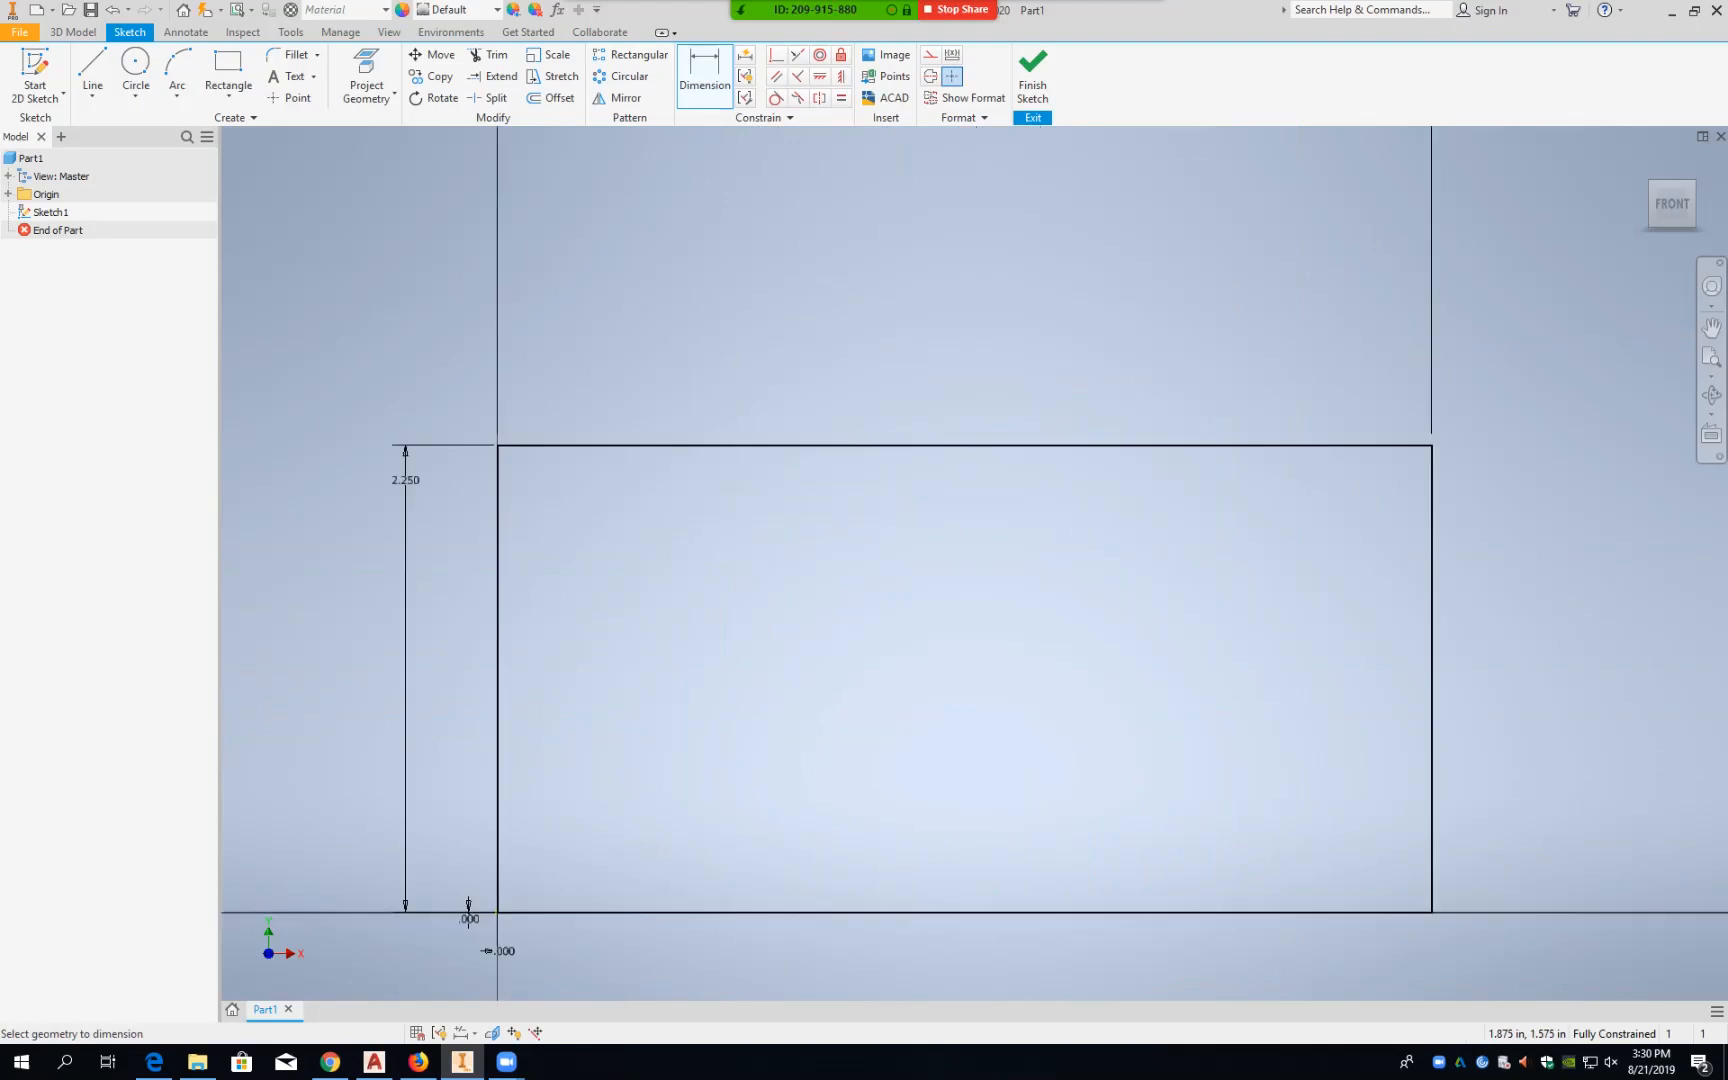
{"action": "middle_click_drag", "start_coordinate": [940, 607], "coordinate": [971, 521]}
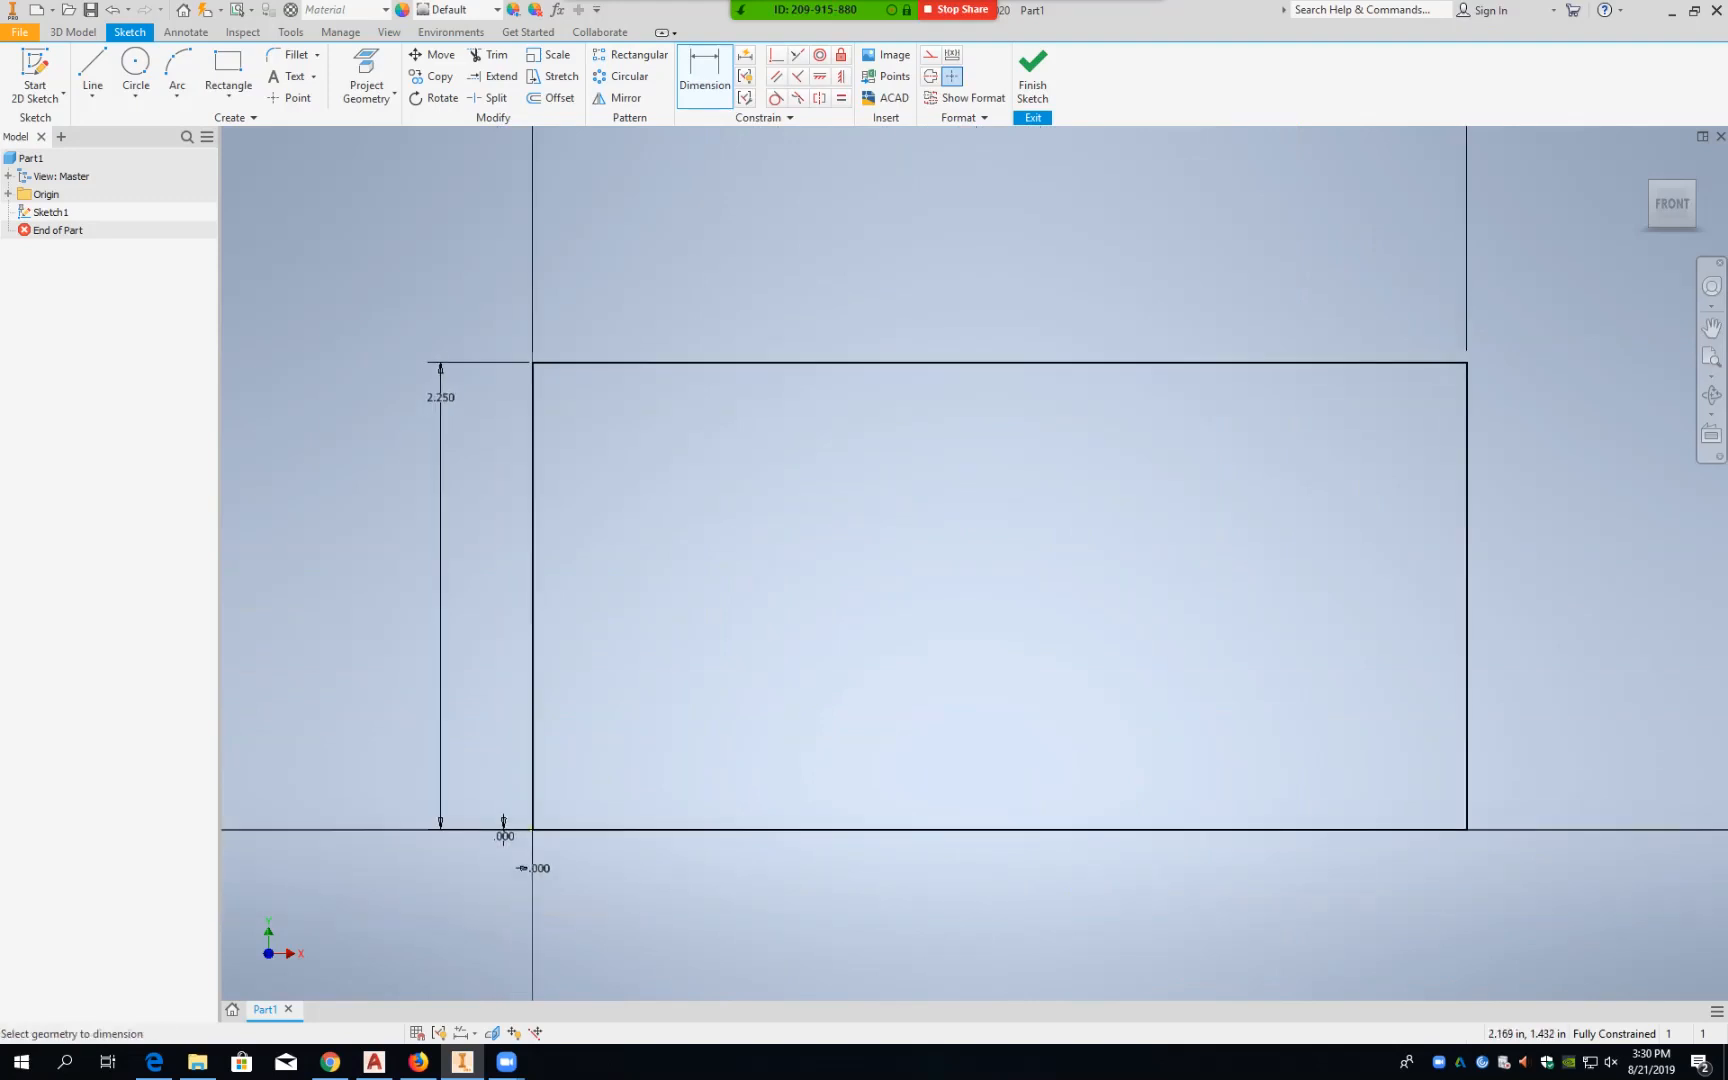
{"action": "scroll", "coordinate": [971, 521], "scroll_direction": "up", "scroll_amount": 3}
{"action": "scroll", "coordinate": [971, 521], "scroll_direction": "down", "scroll_amount": 2}
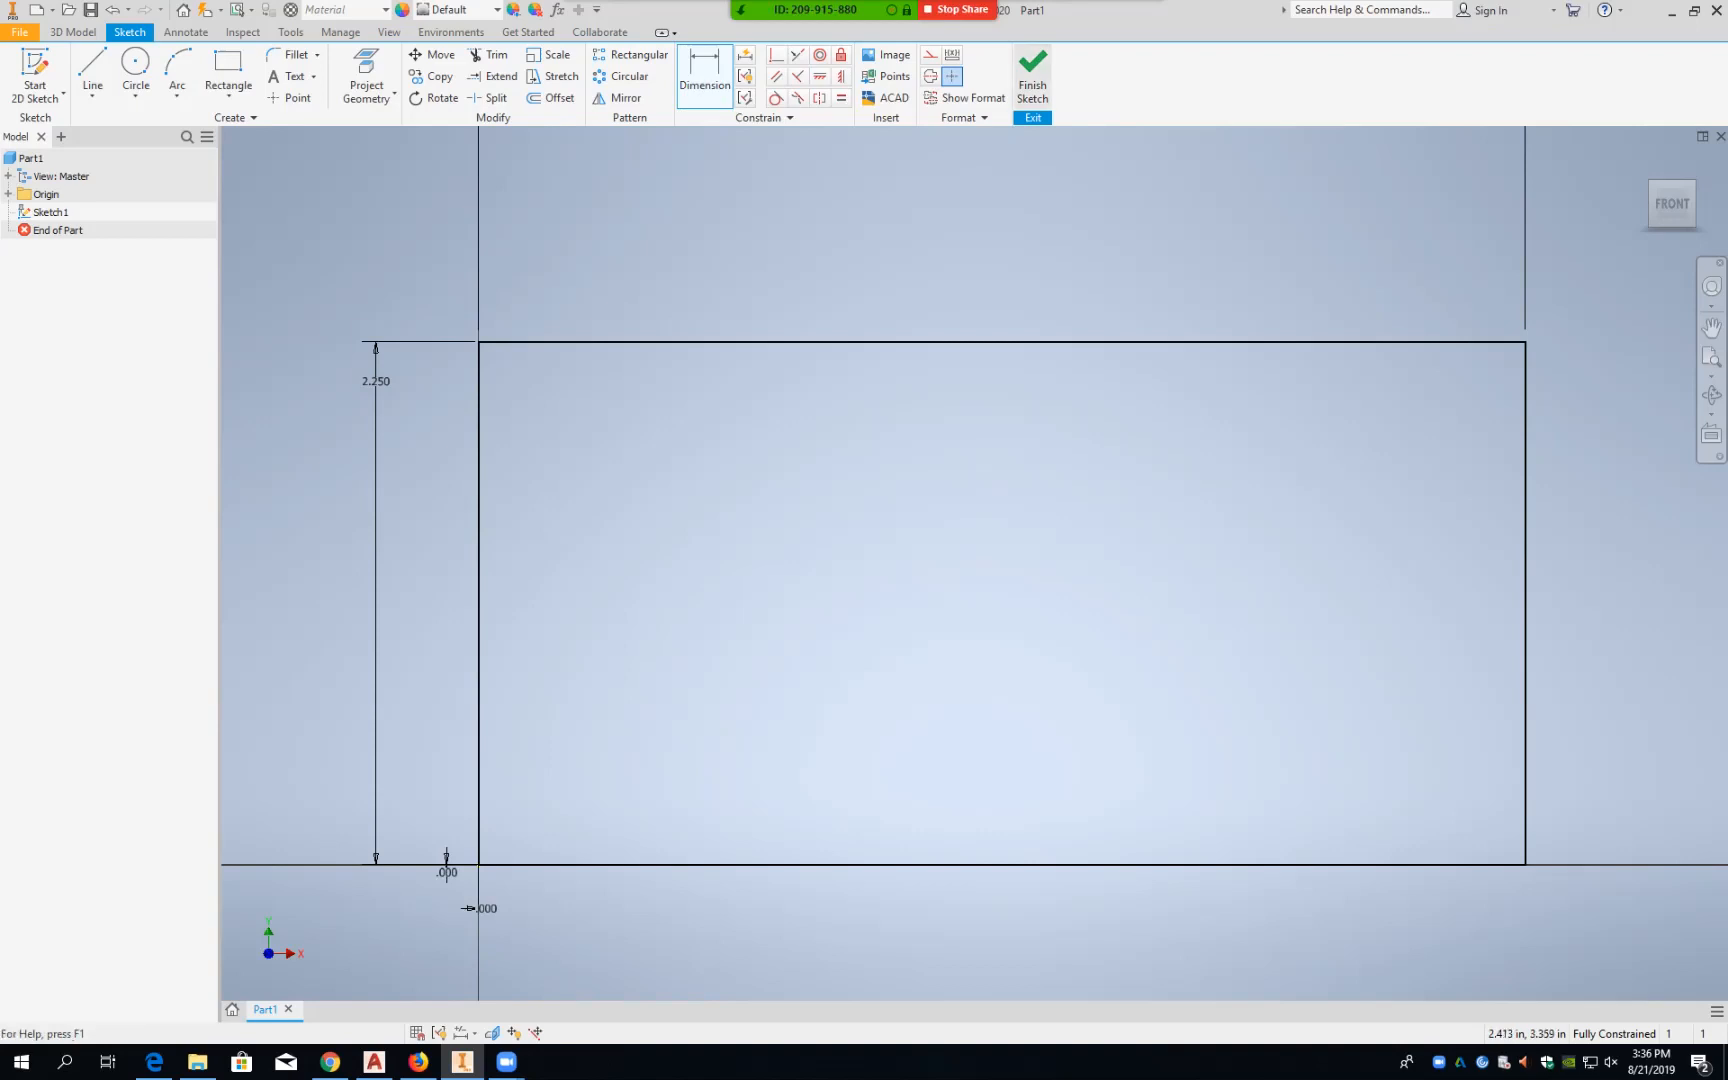
Step: Finish the sketch and extrude the rectangle 2.31 in in the flipped direction, behind the sketch plane
{"action": "left_click", "coordinate": [1032, 80]}
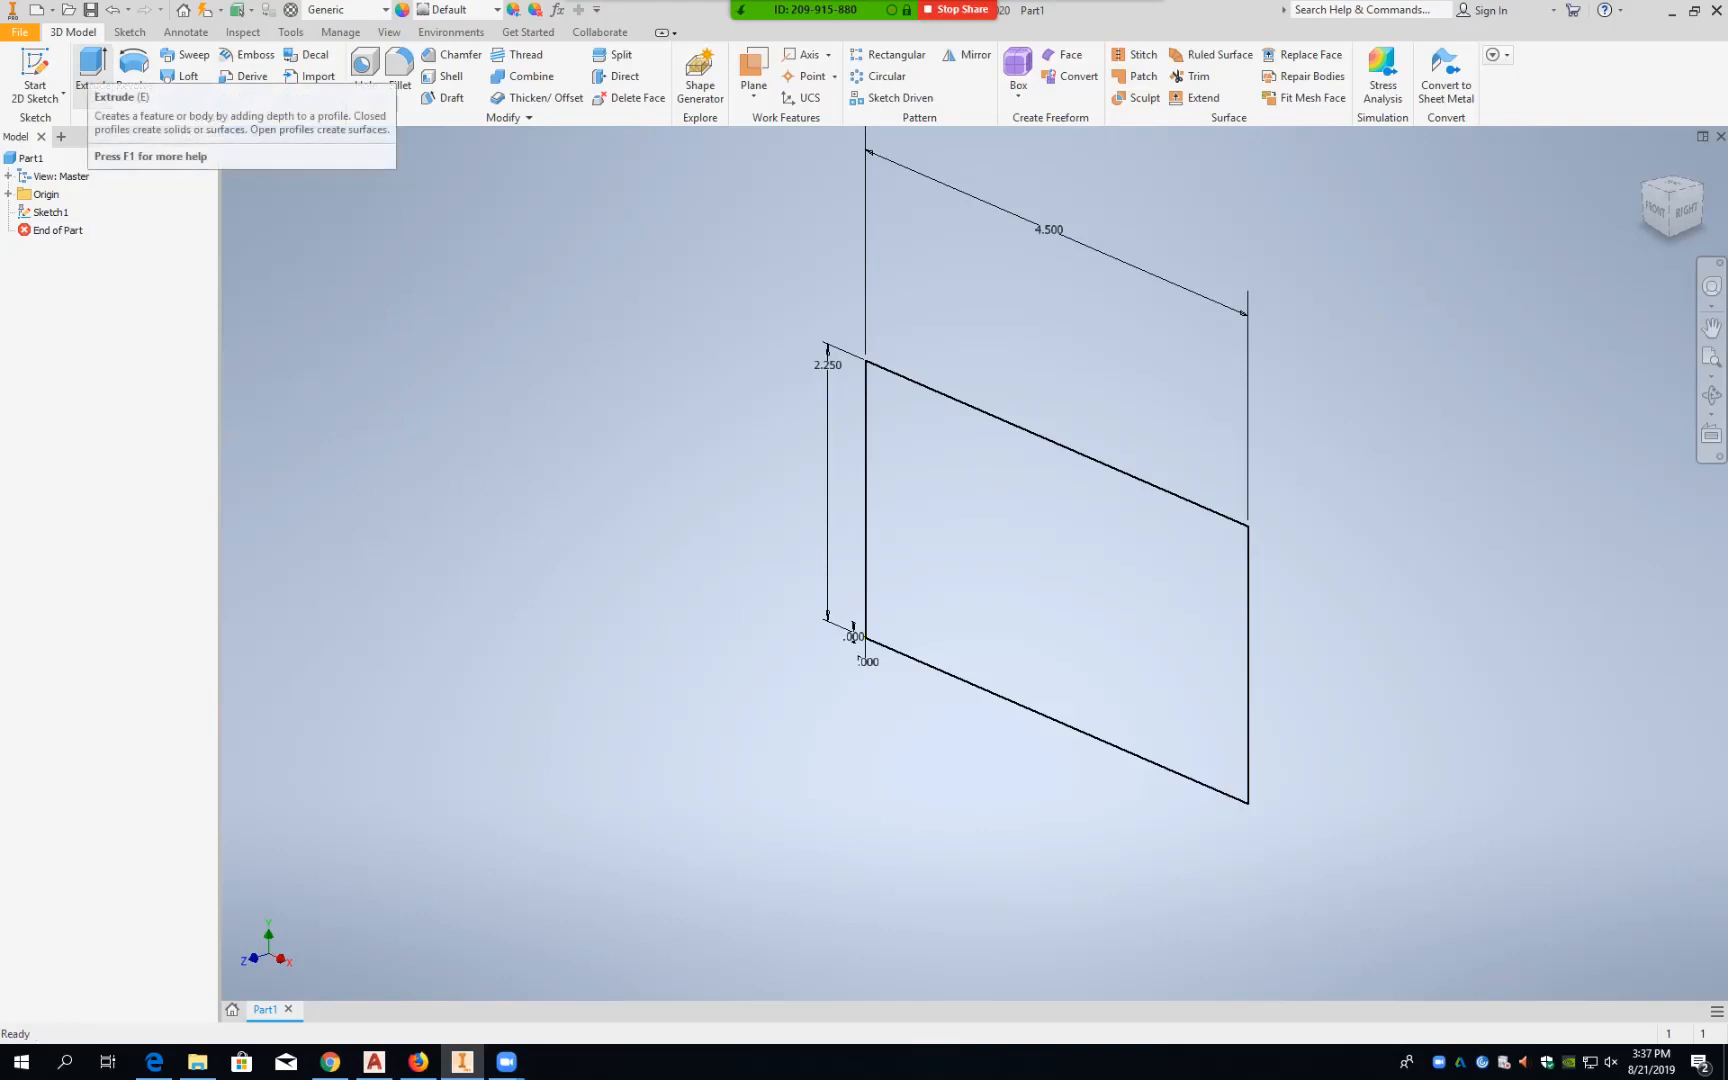
{"action": "left_click", "coordinate": [92, 70]}
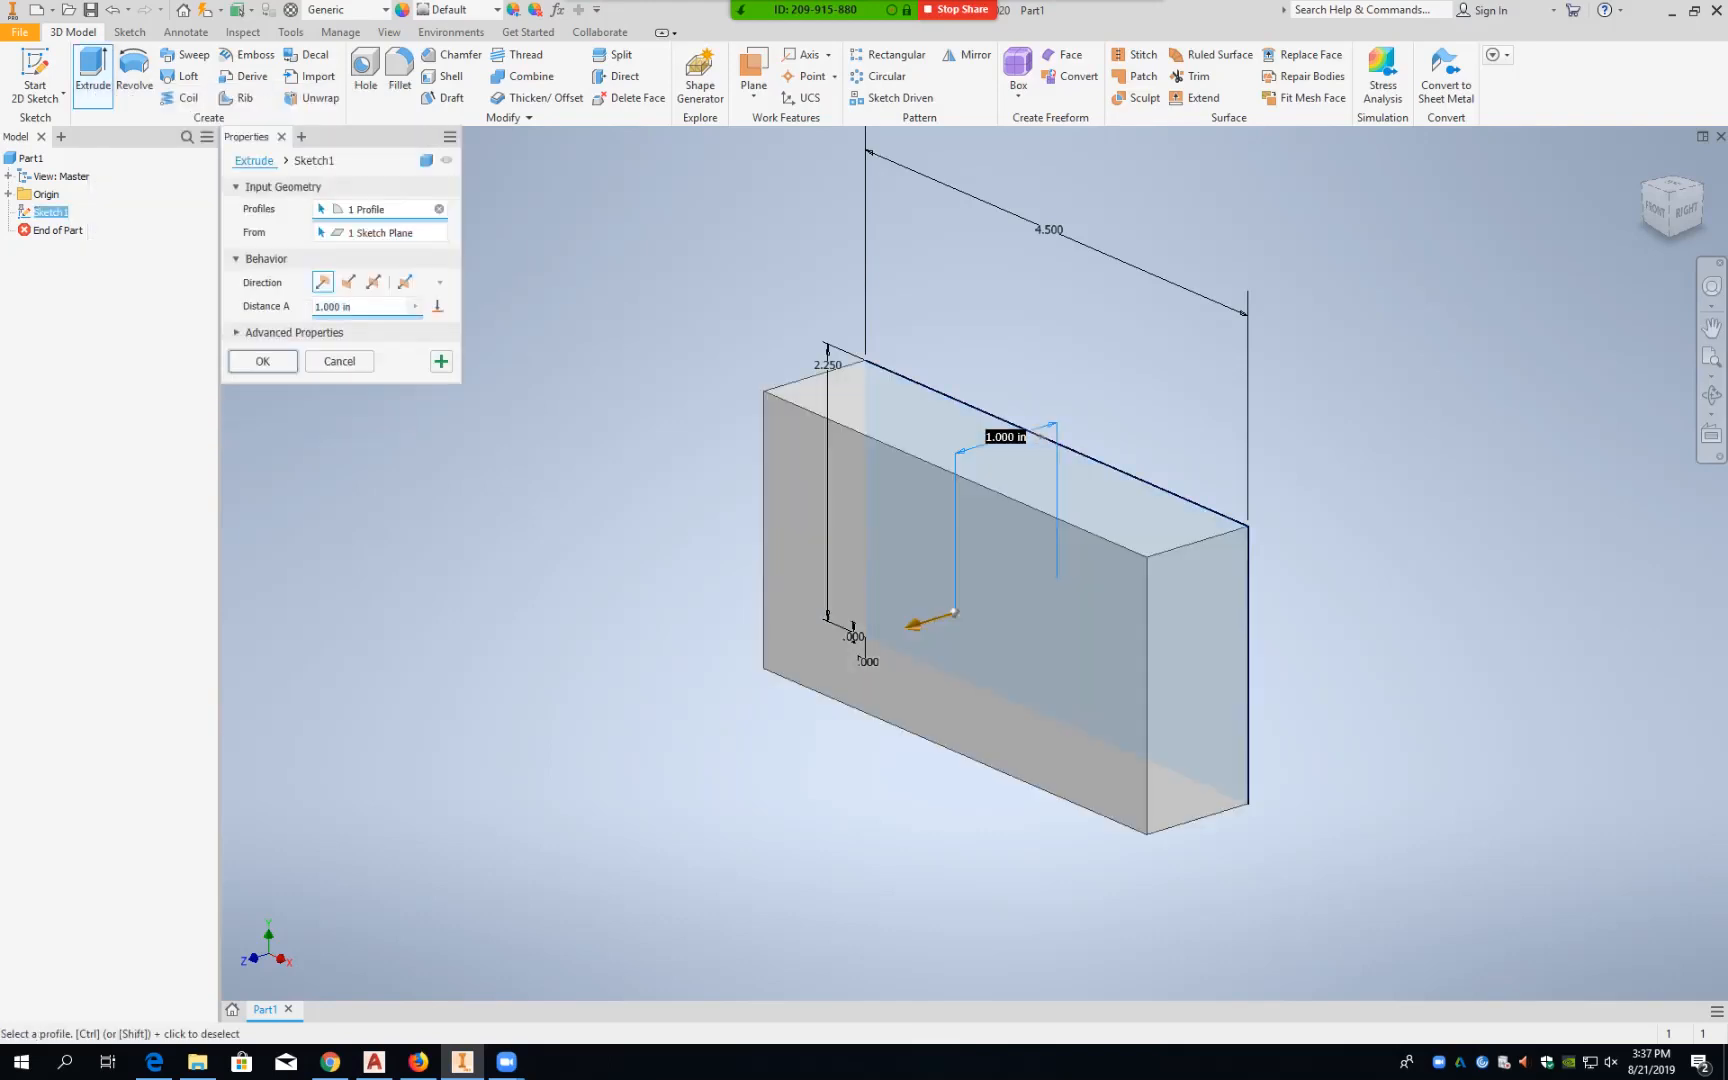
{"action": "left_click", "coordinate": [348, 282]}
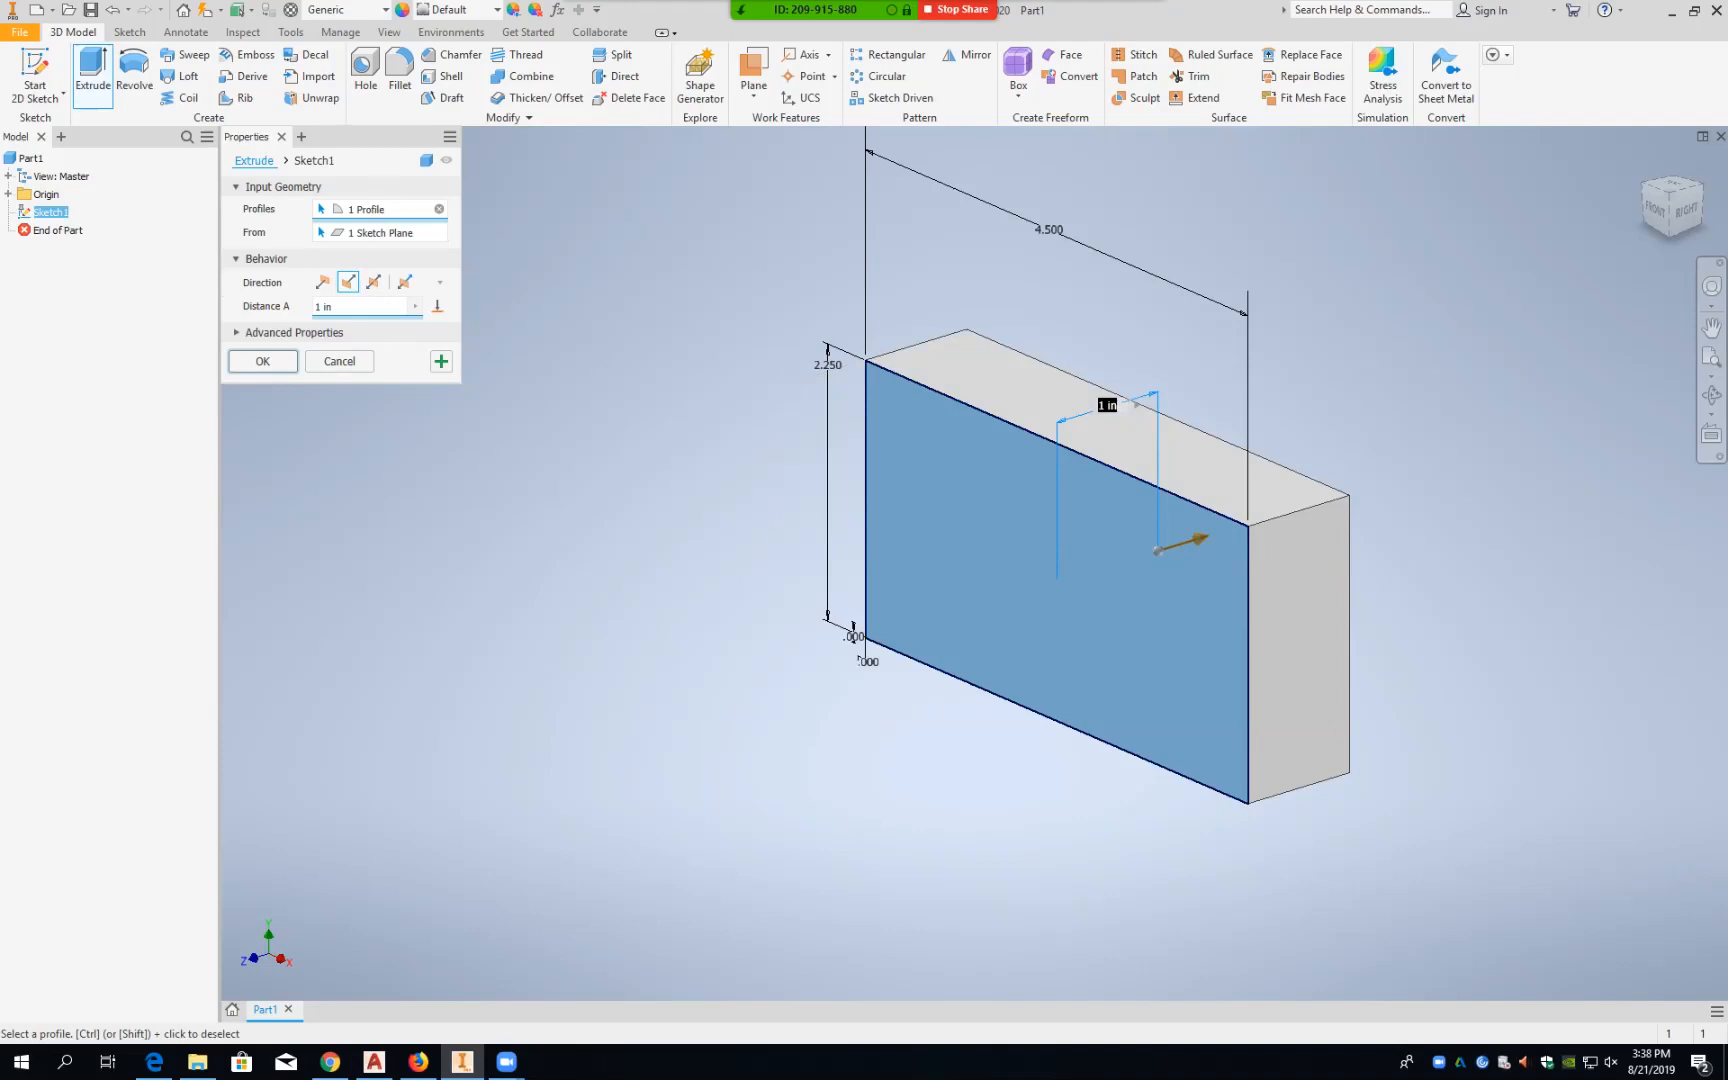
{"action": "left_click", "coordinate": [333, 307]}
{"action": "key", "text": "BackSpace"}
{"action": "key", "text": "BackSpace"}
{"action": "key", "text": "BackSpace"}
{"action": "key", "text": "BackSpace"}
{"action": "type", "text": "2.31"}
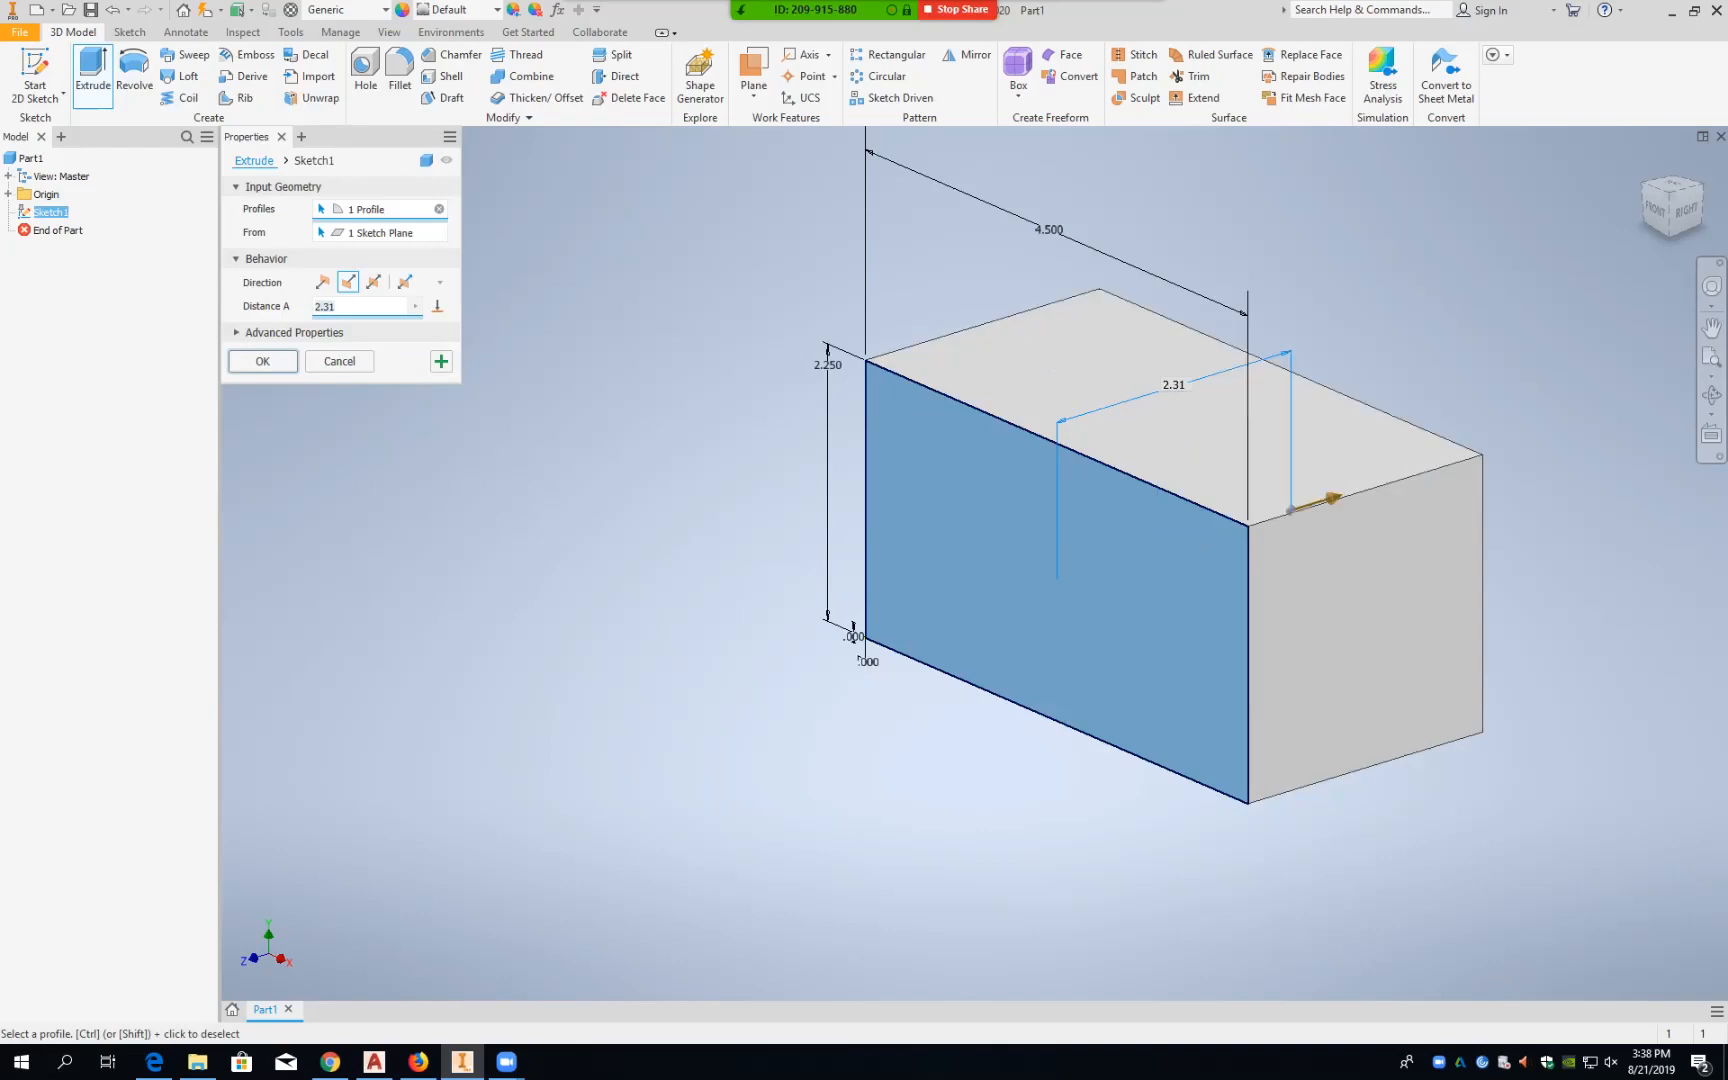
{"action": "key", "text": "Return"}
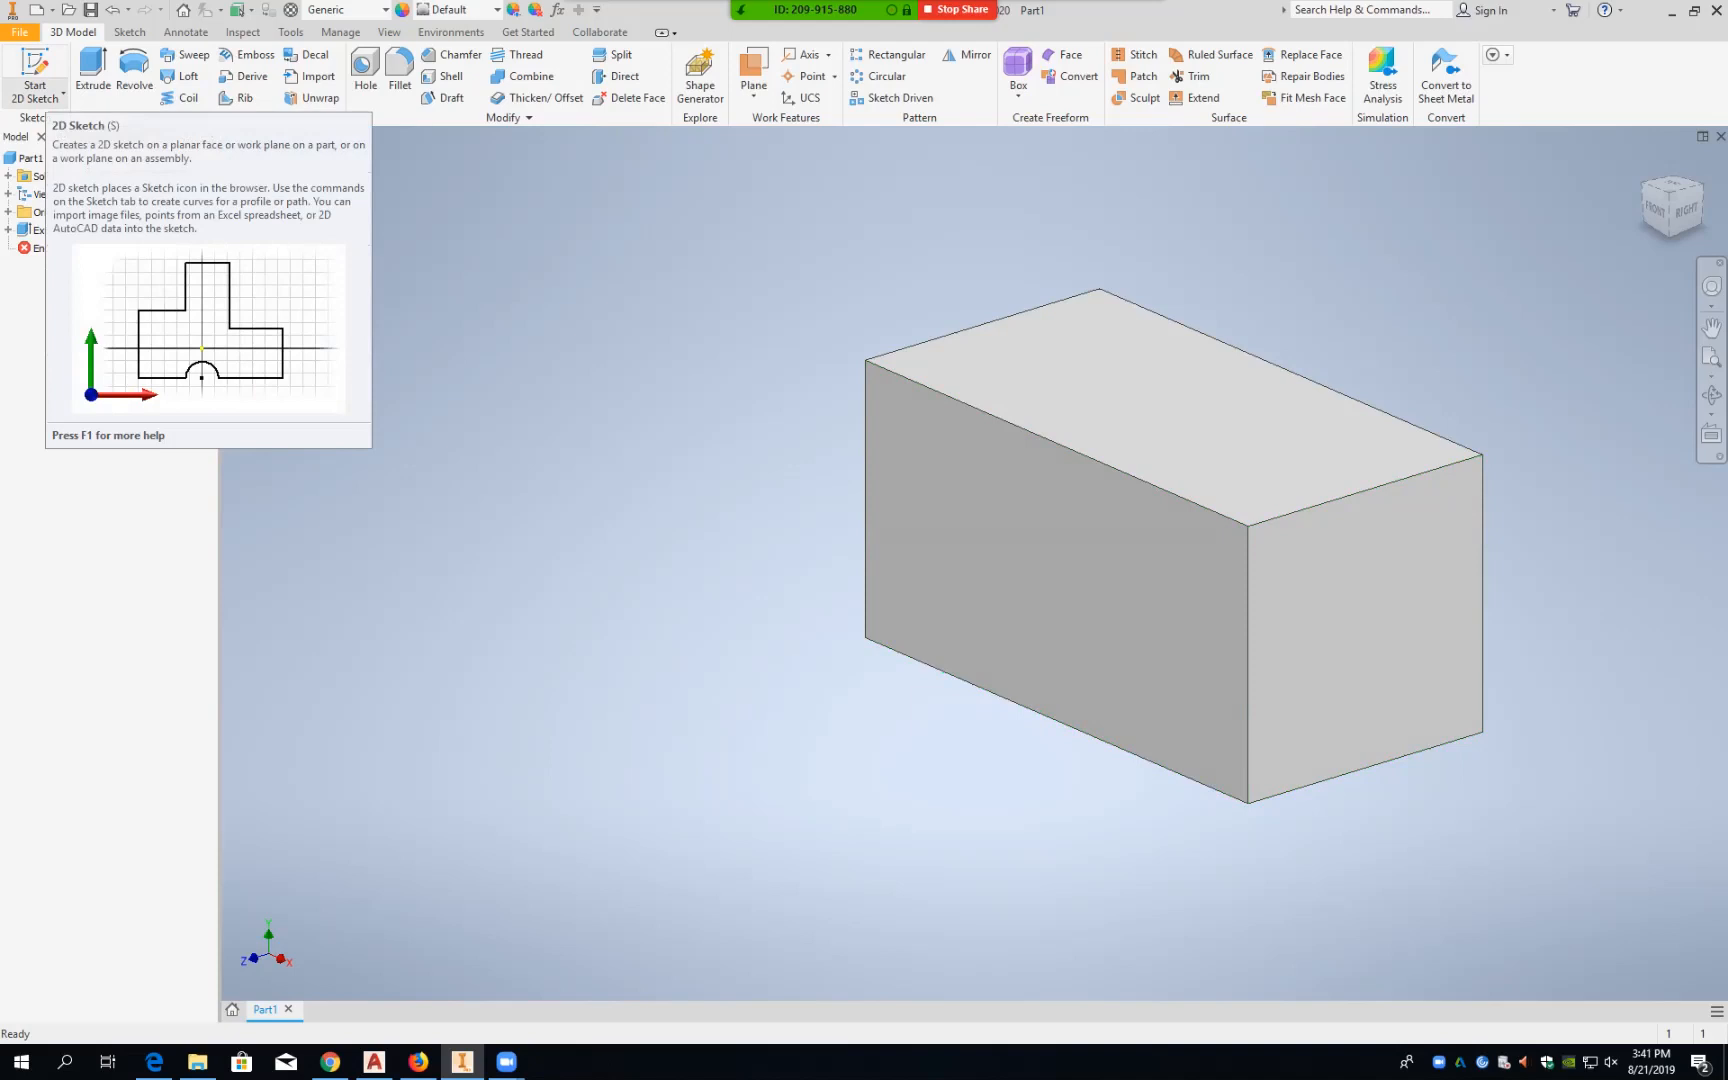
Step: Start a new 2D sketch on the right end face of the extruded block
{"action": "left_click", "coordinate": [45, 94]}
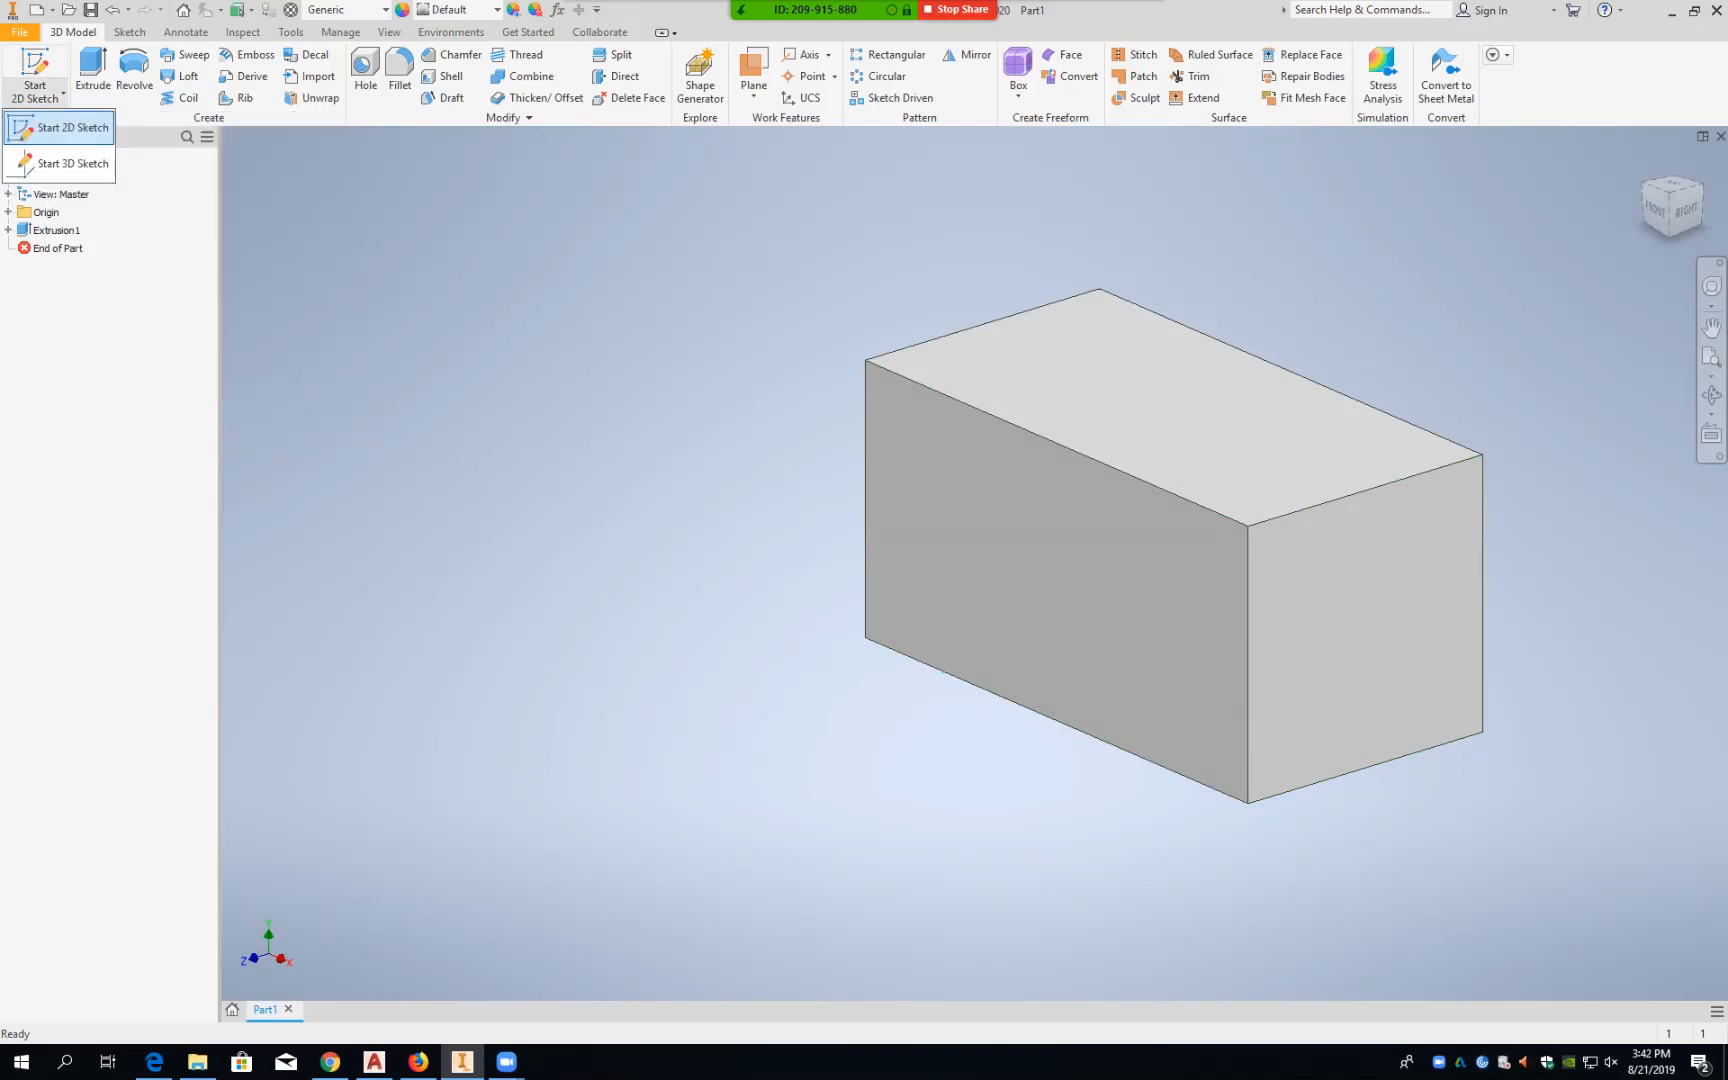
{"action": "left_click", "coordinate": [62, 127]}
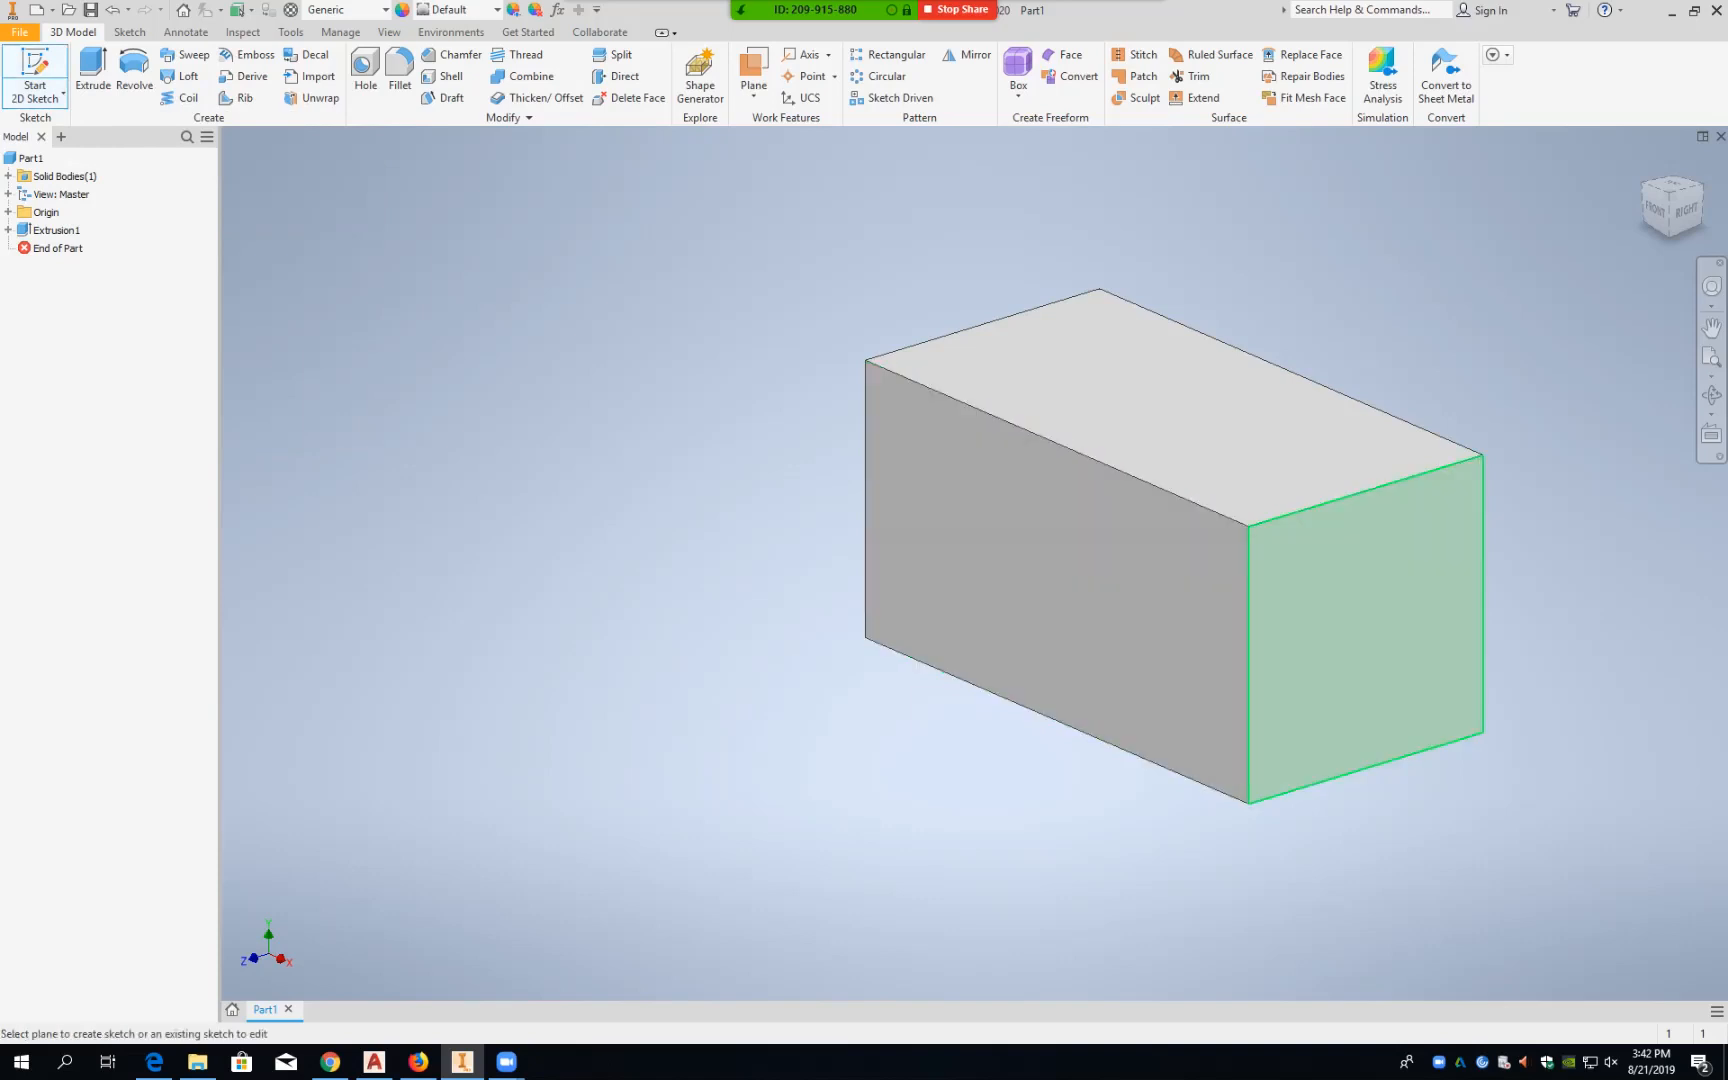
{"action": "left_click", "coordinate": [1365, 630]}
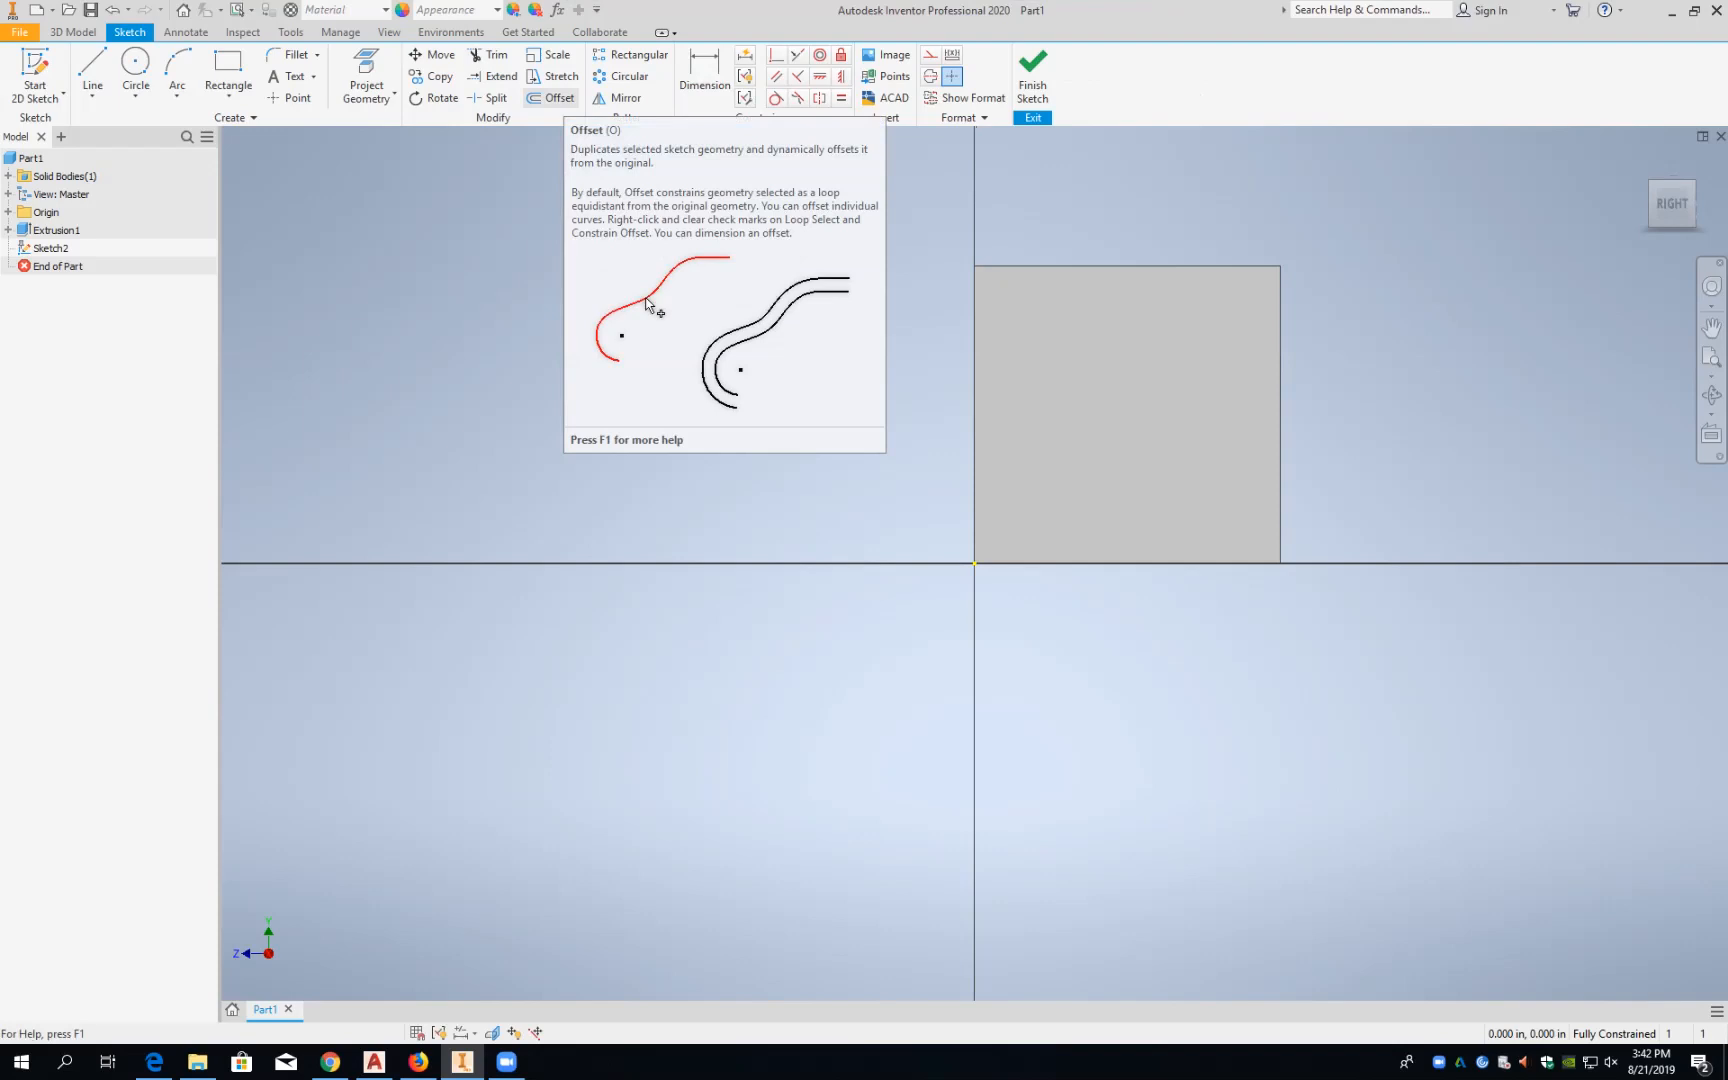
Step: Sketch a rectangle about 2.1 by 2 in overlapping the upper-left corner of the block's end face
{"action": "left_click", "coordinate": [228, 70]}
{"action": "left_click", "coordinate": [935, 209]}
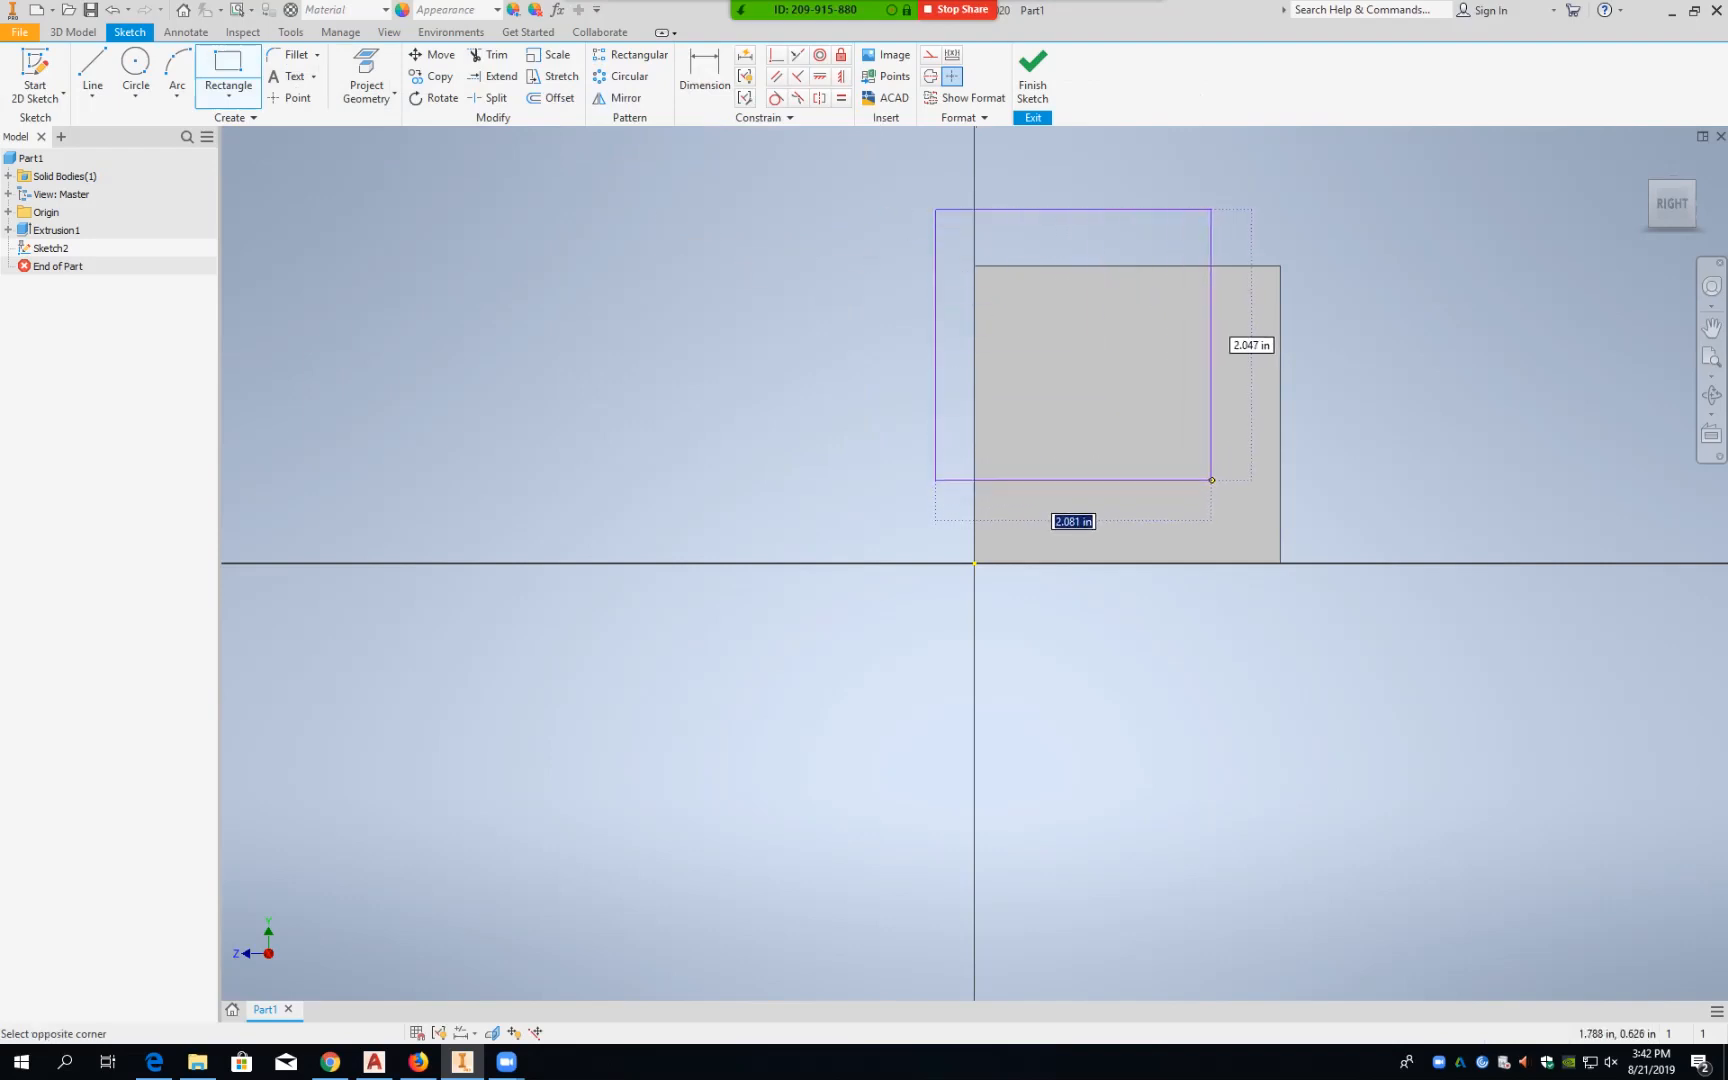
{"action": "left_click", "coordinate": [1212, 473]}
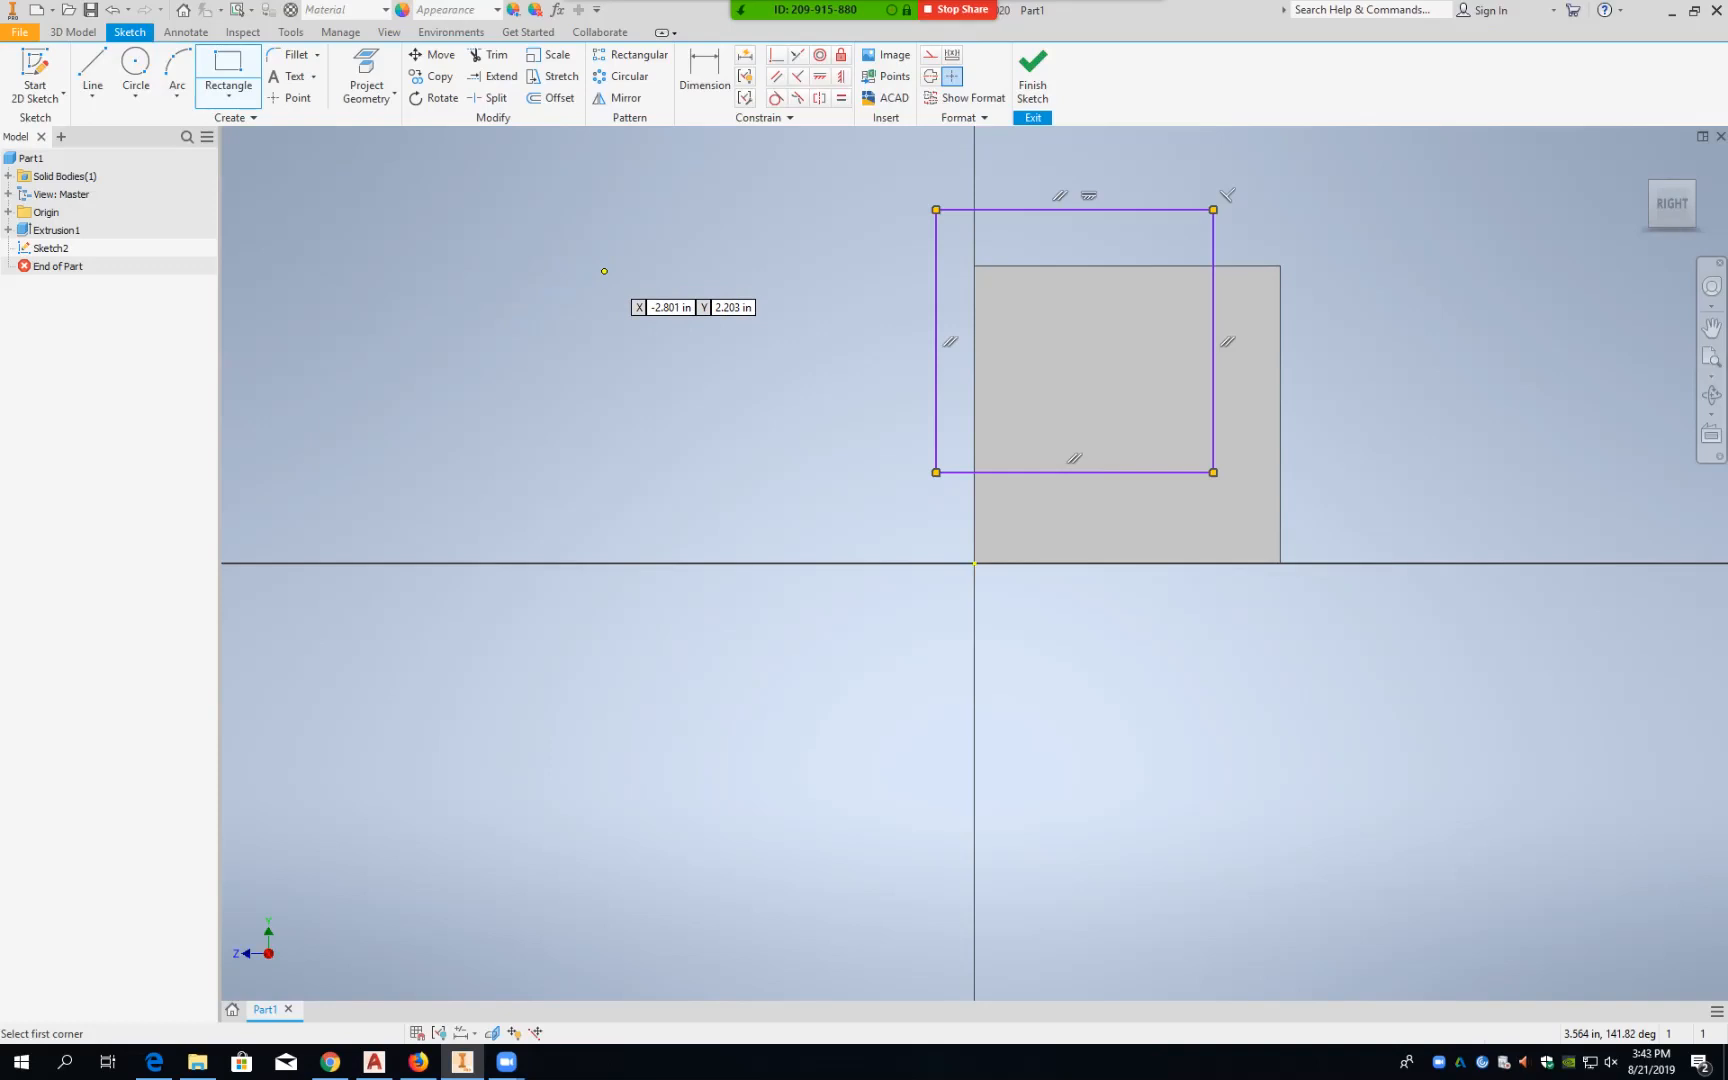
Step: Dimension the distance between the block's bottom edge and the rectangle's bottom edge and set it to 1 in
{"action": "left_click", "coordinate": [705, 75]}
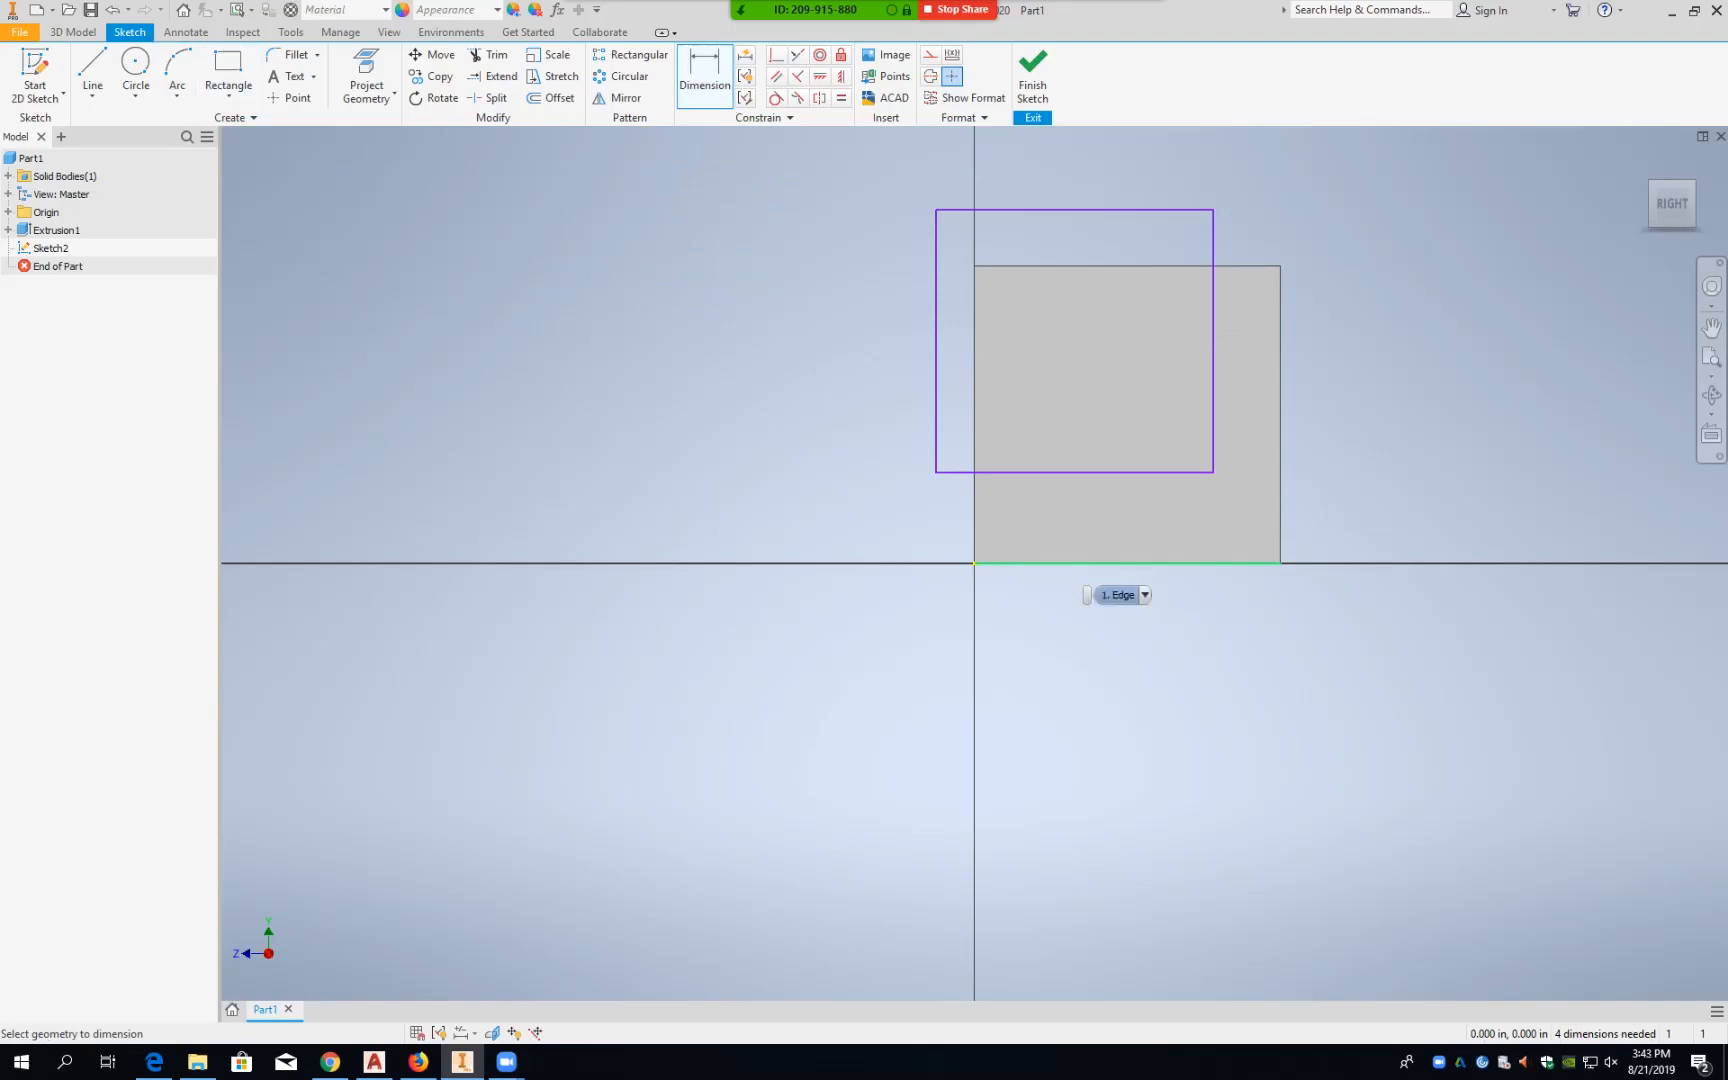
{"action": "left_click", "coordinate": [1117, 564]}
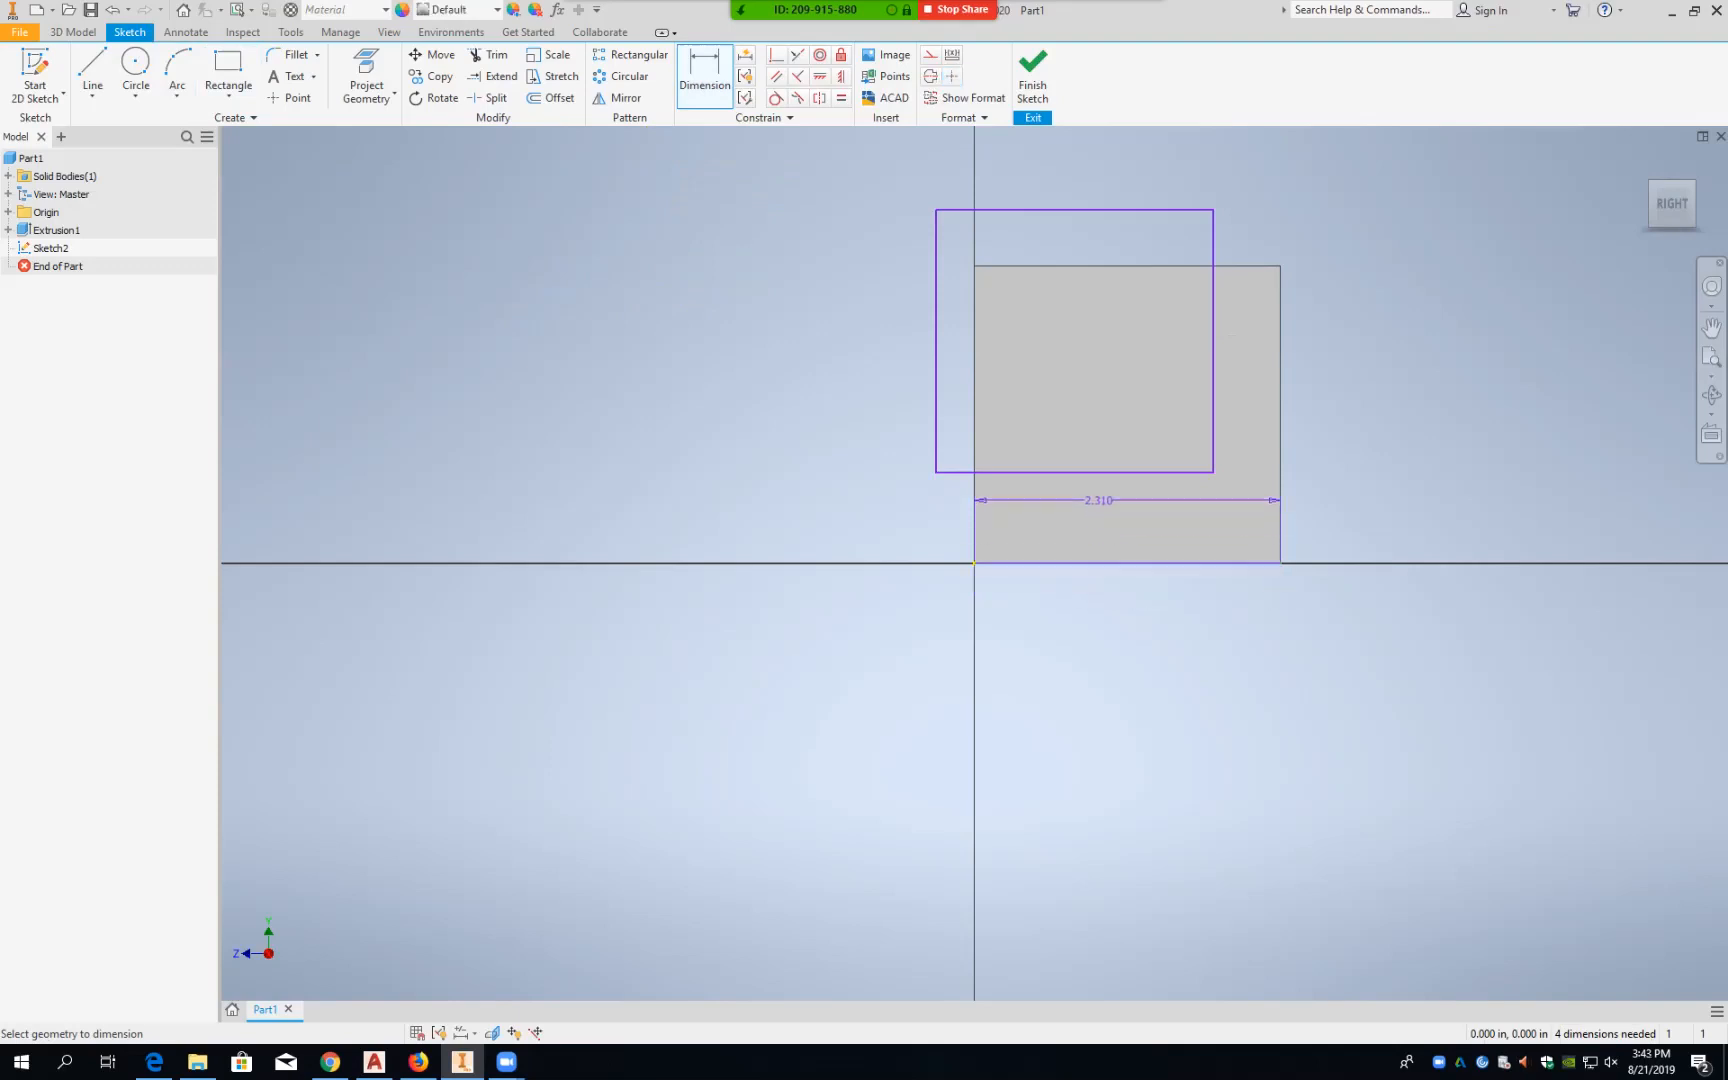
{"action": "left_click", "coordinate": [1092, 472]}
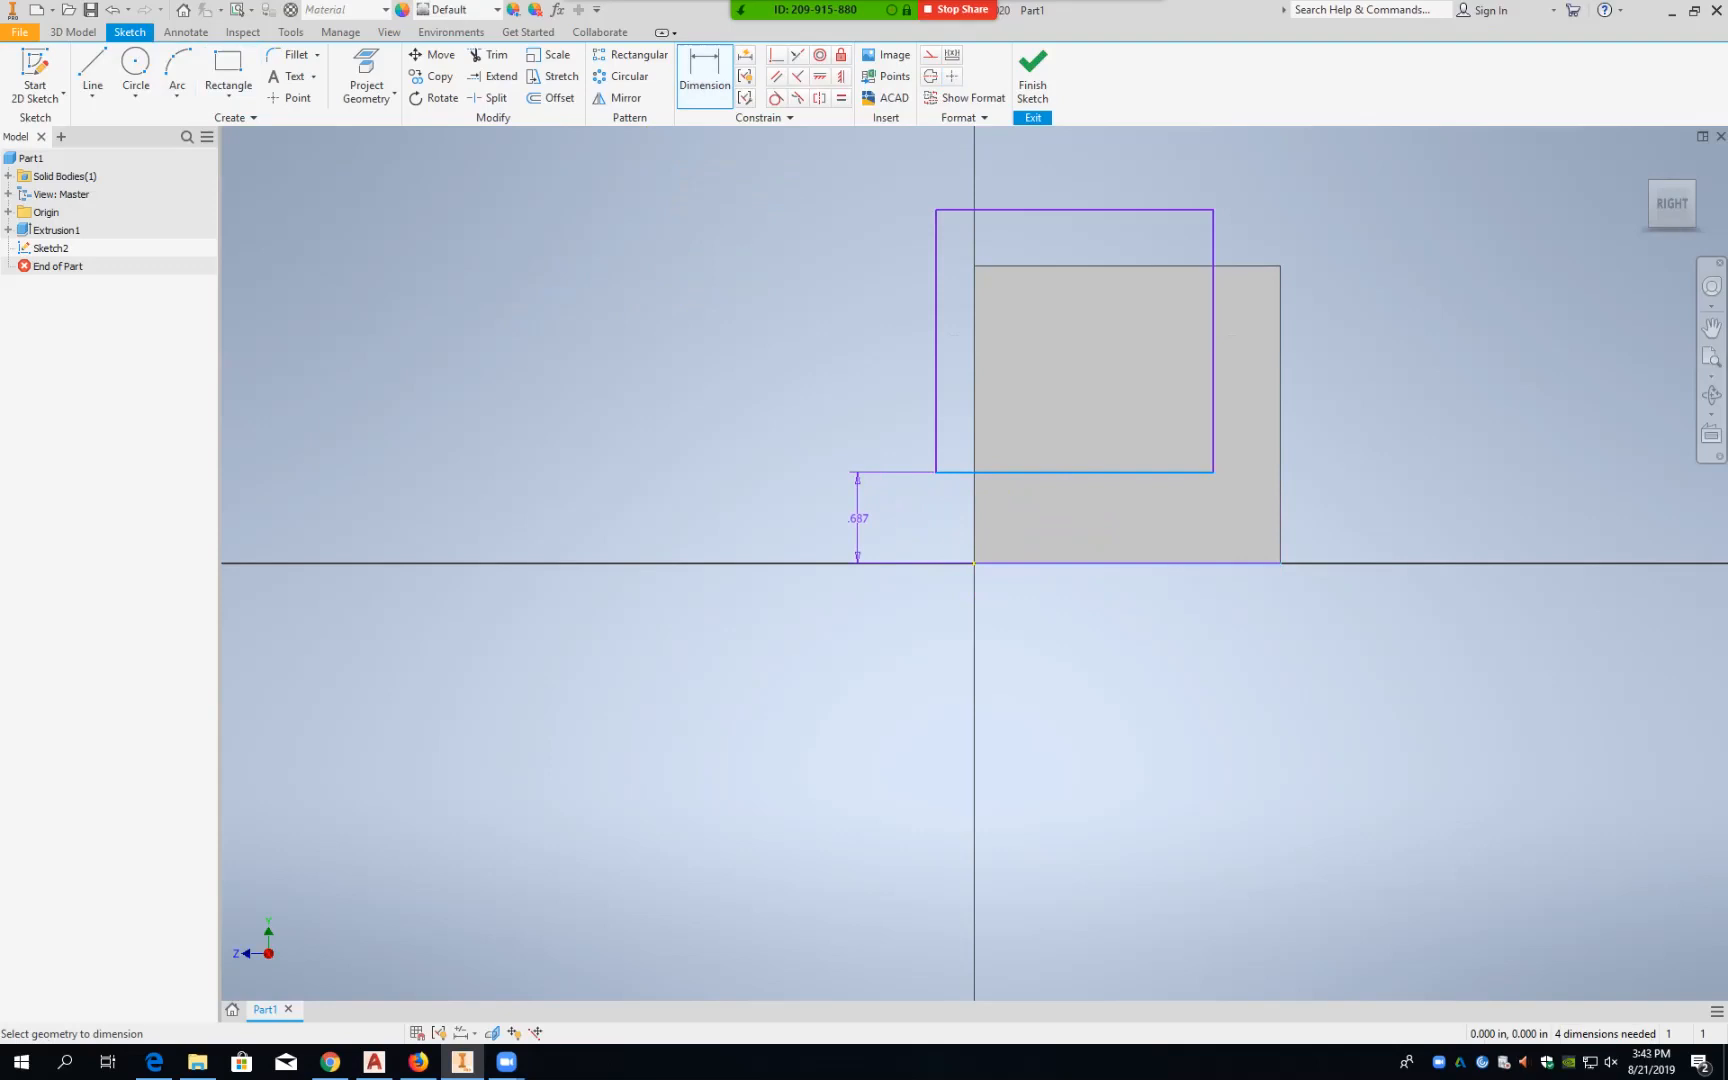
{"action": "left_click", "coordinate": [857, 518]}
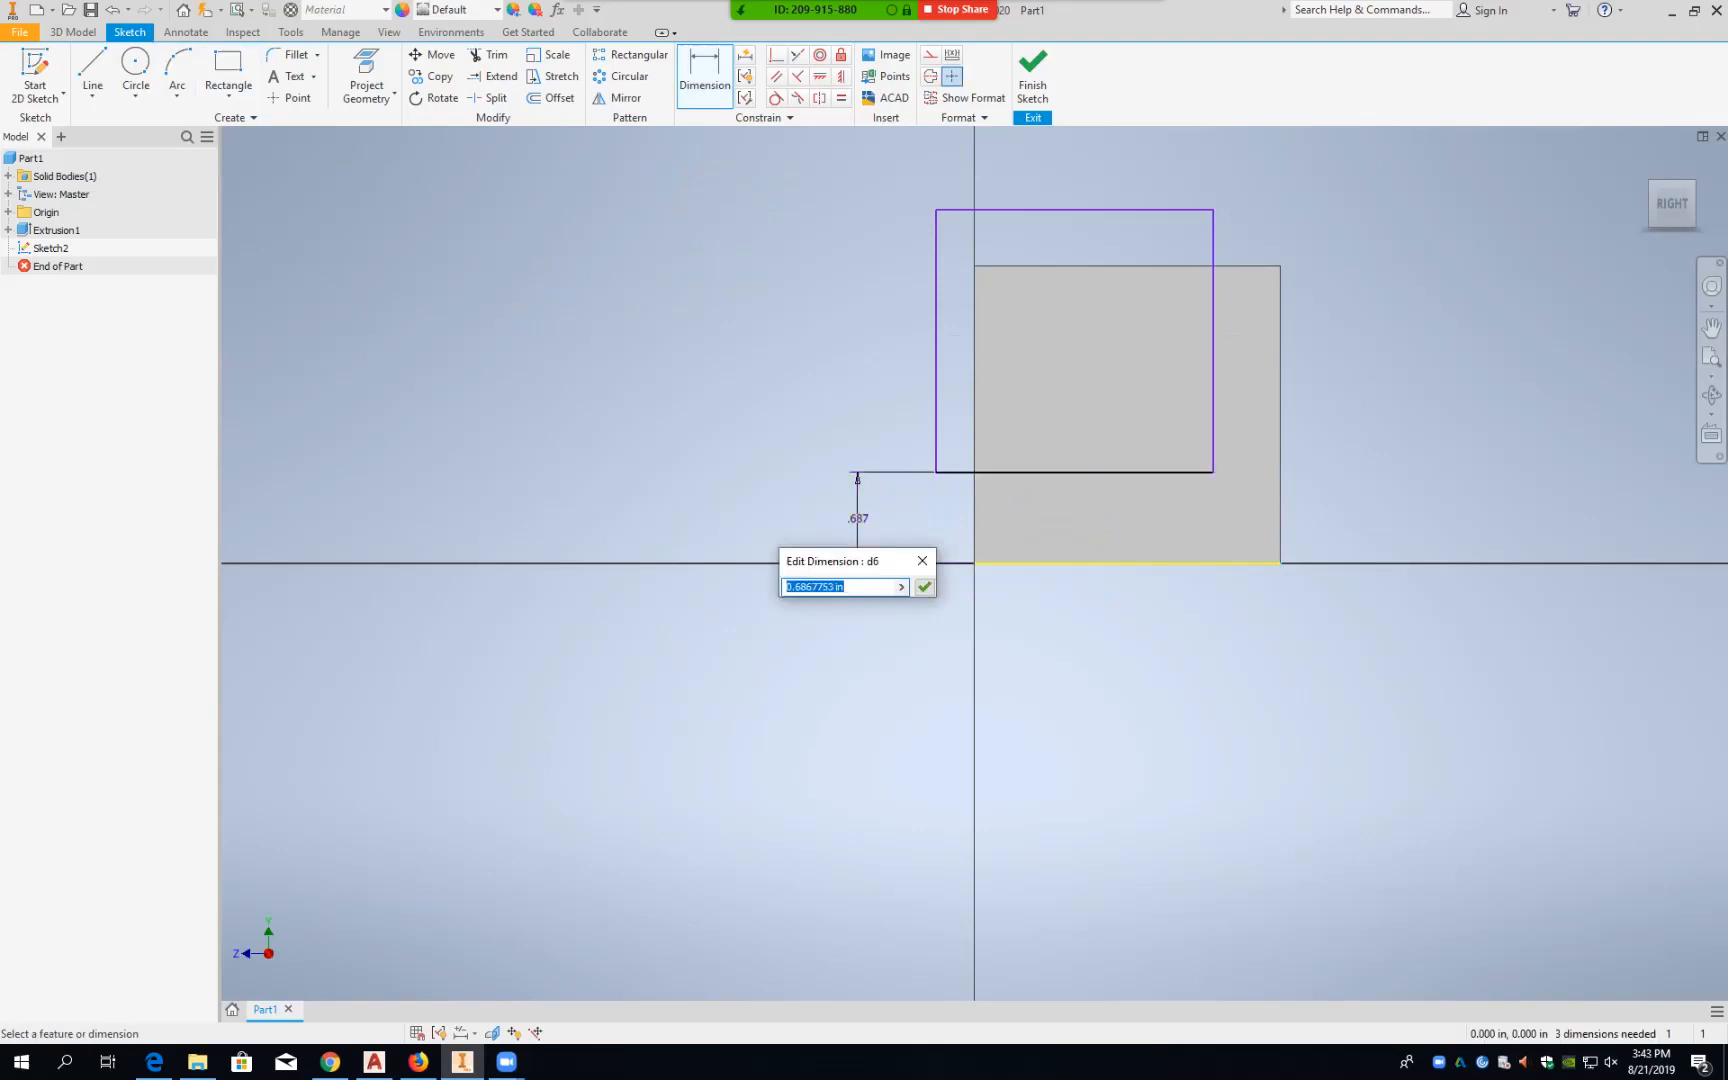
{"action": "type", "text": "1"}
{"action": "key", "text": "Return"}
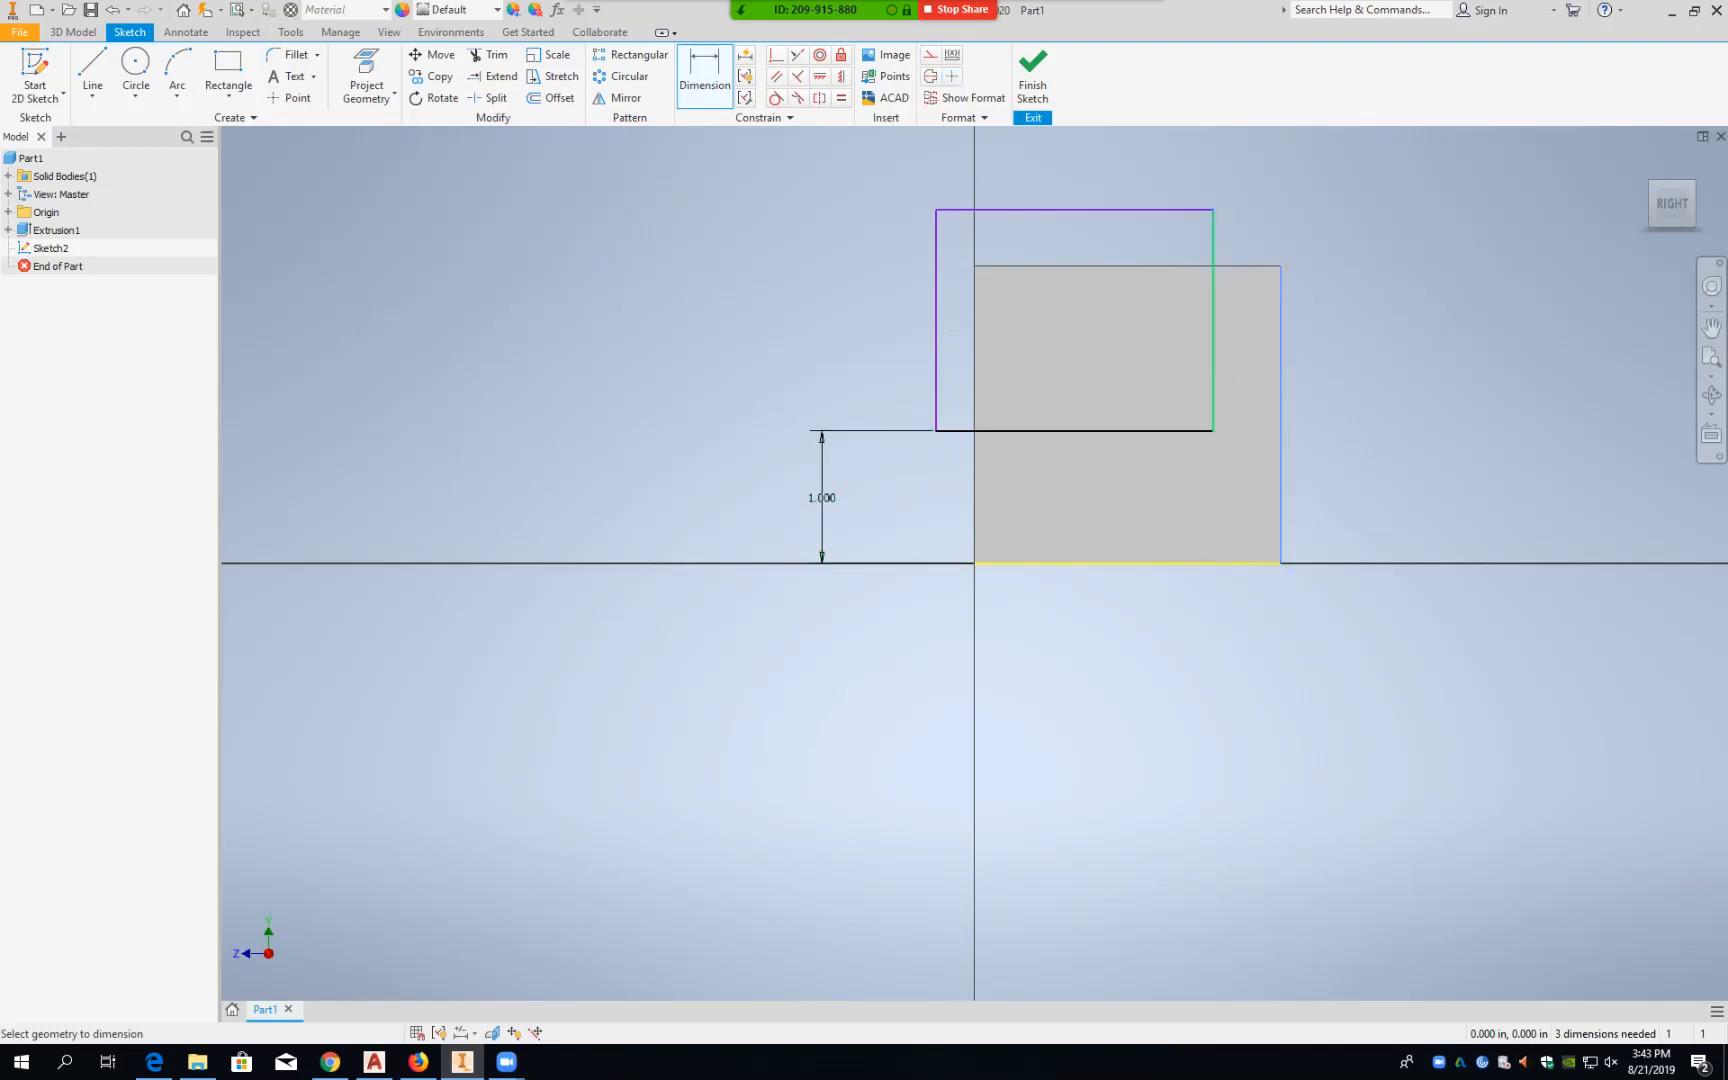
Step: Dimension the distance between the rectangle's right edge and the block's right edge and set it to 0.62 in
{"action": "left_click", "coordinate": [1213, 390]}
{"action": "left_click", "coordinate": [1280, 390]}
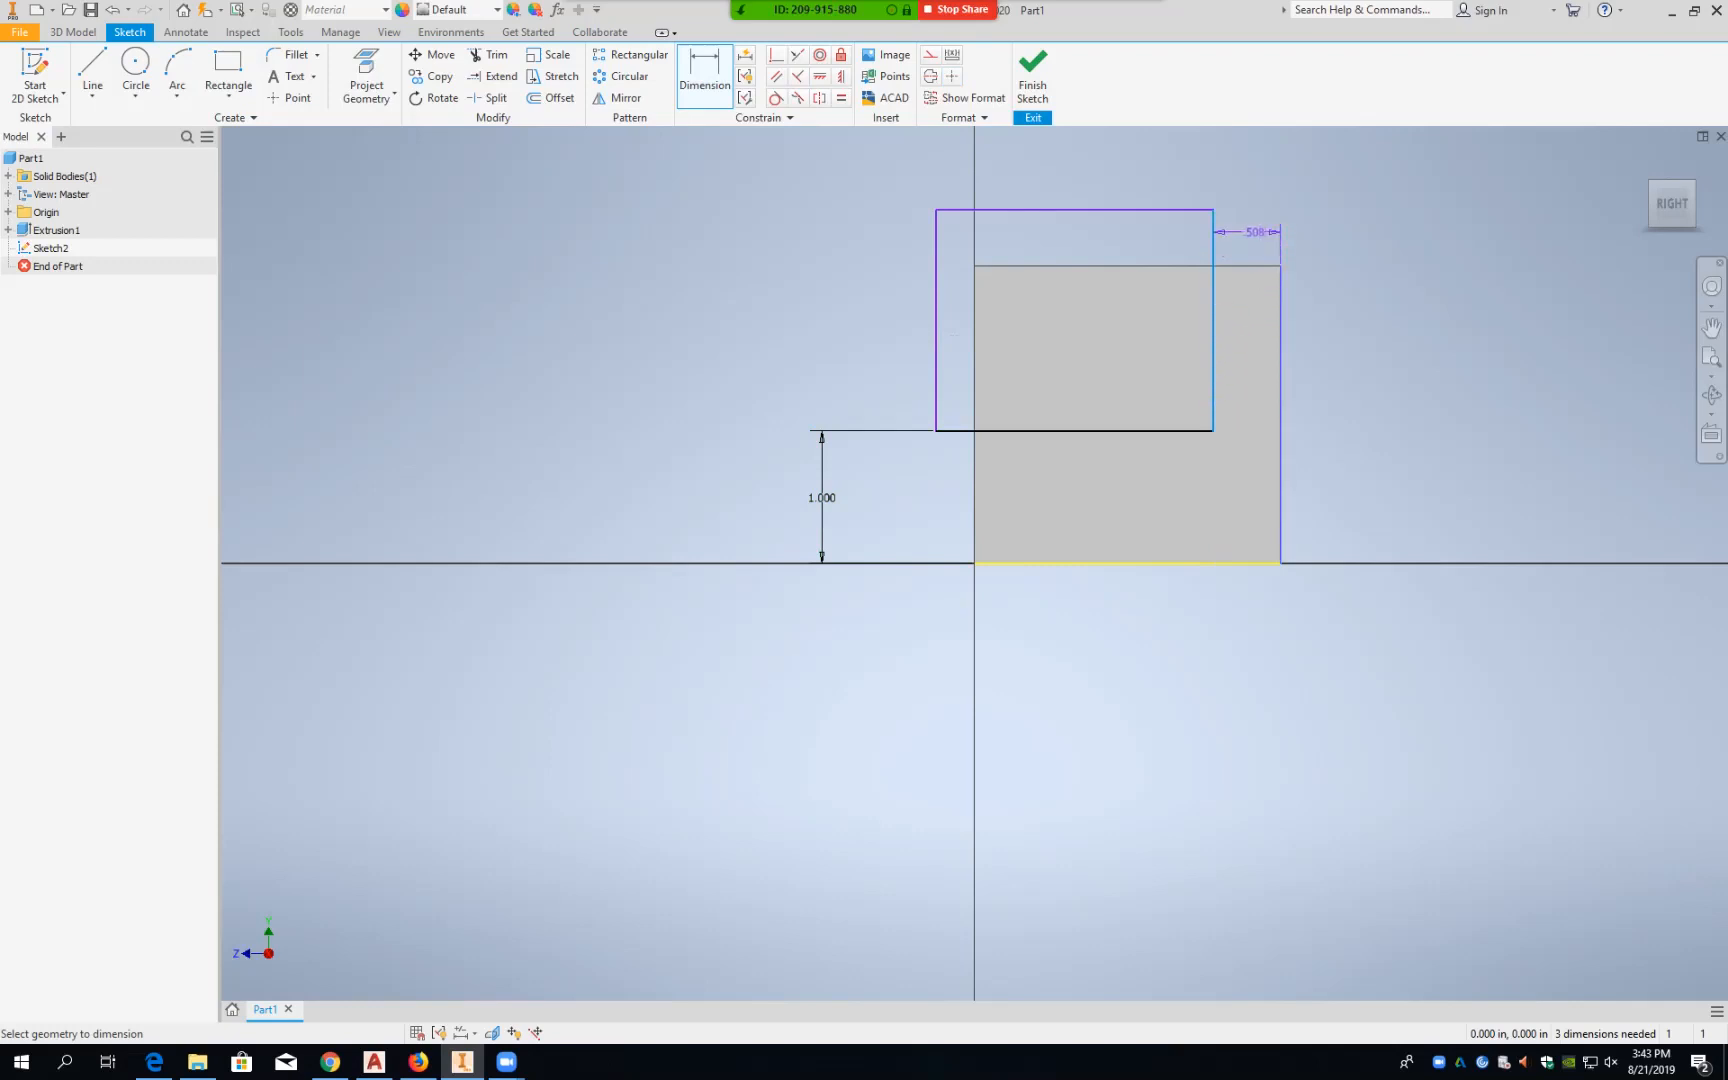
{"action": "left_click", "coordinate": [1248, 230]}
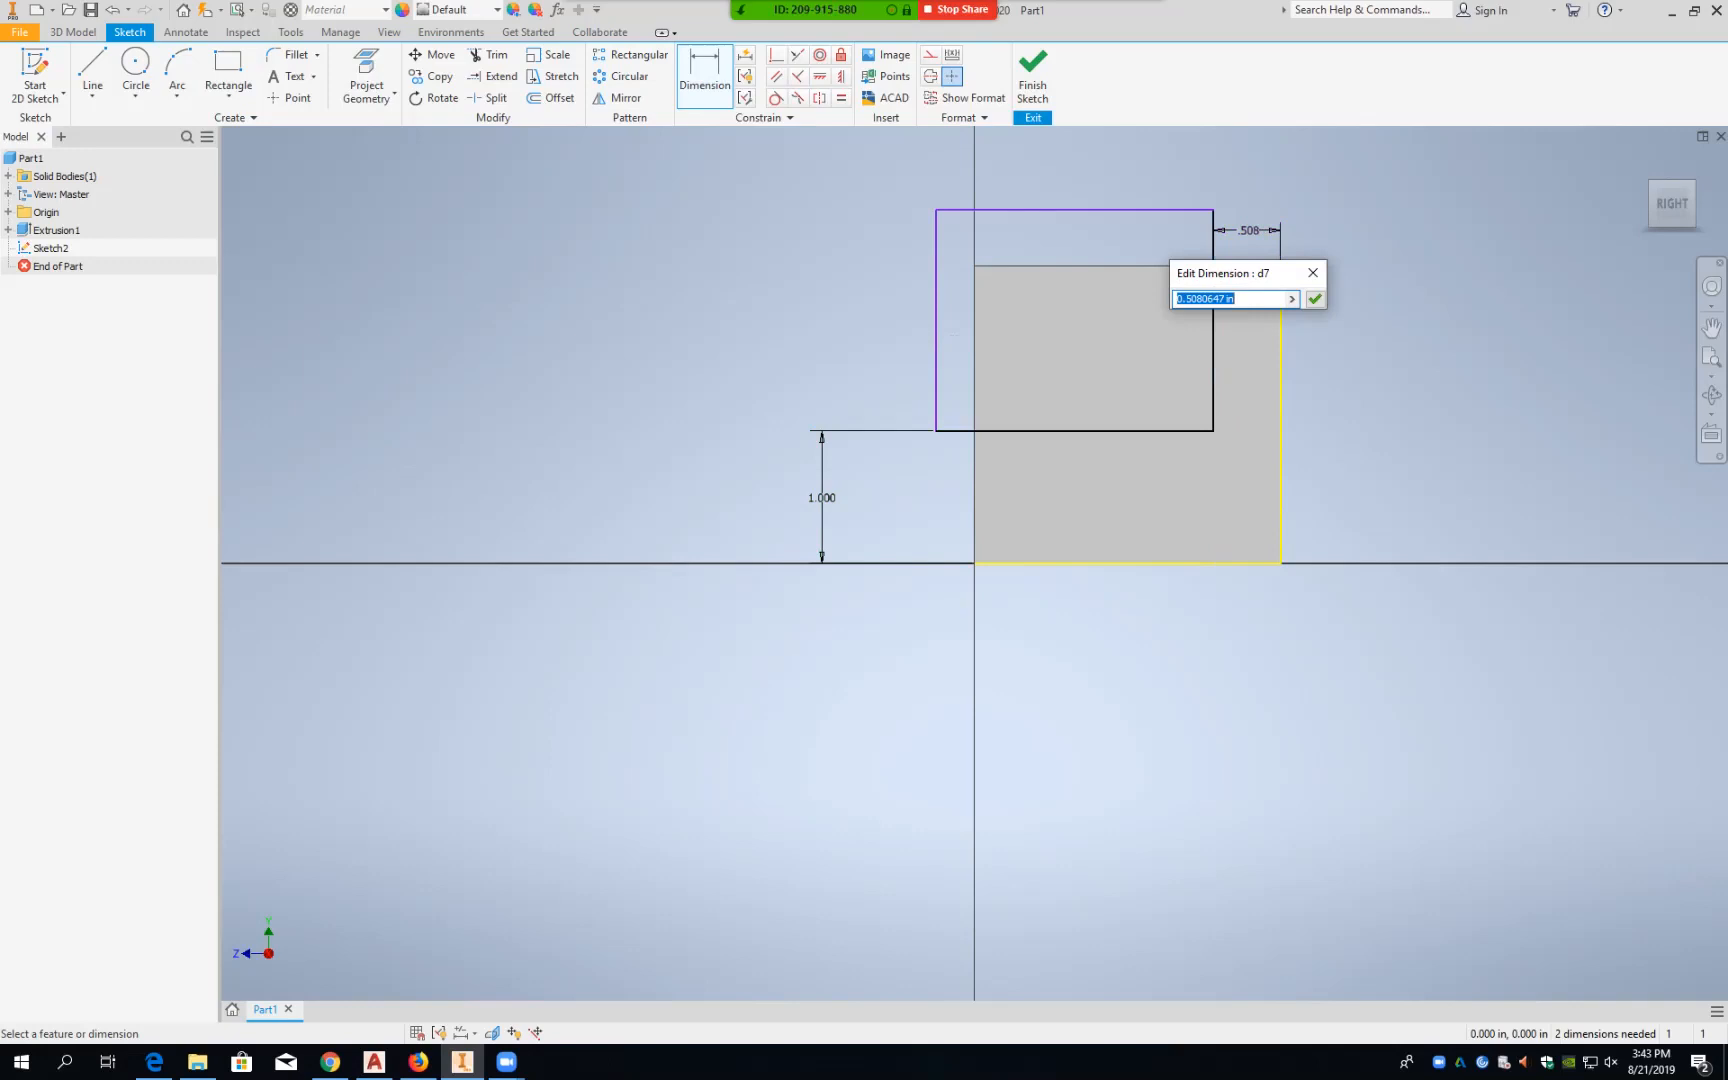
{"action": "type", "text": ".62"}
{"action": "key", "text": "Return"}
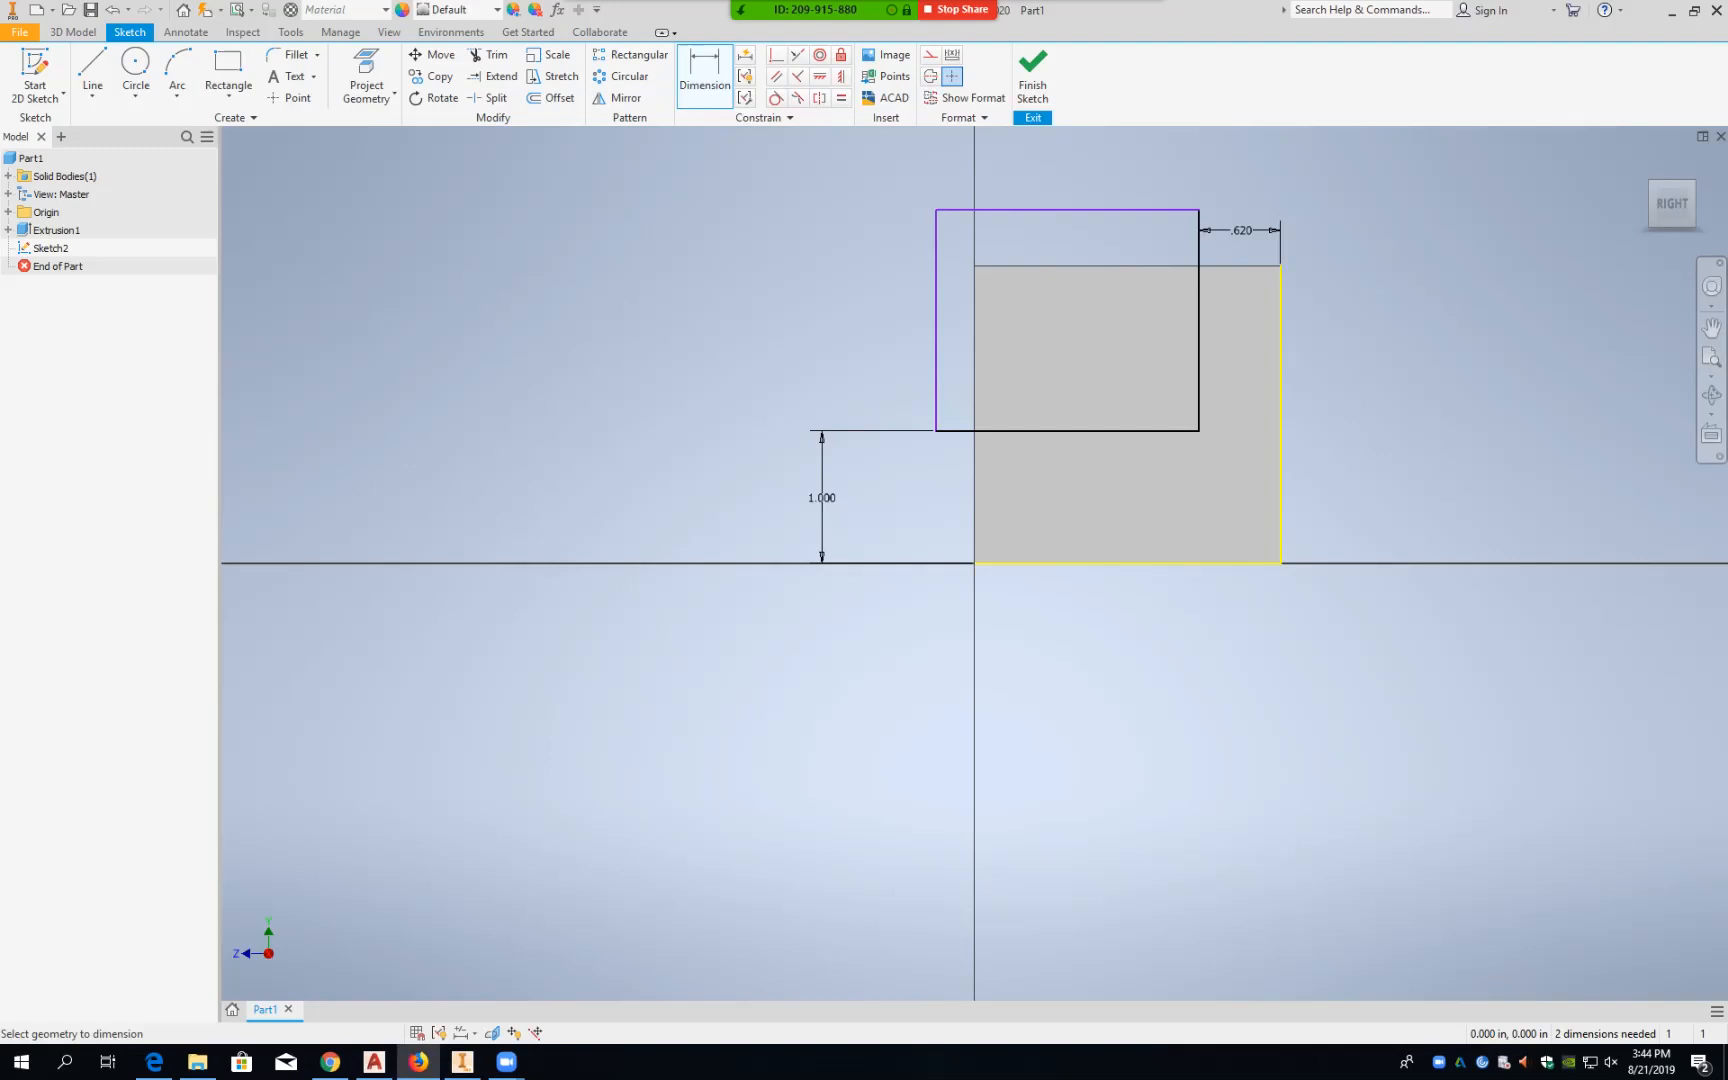
{"action": "key", "text": "Escape"}
Step: Finish the sketch and extrude the rectangle as a cut through all of the block
{"action": "left_click", "coordinate": [1032, 85]}
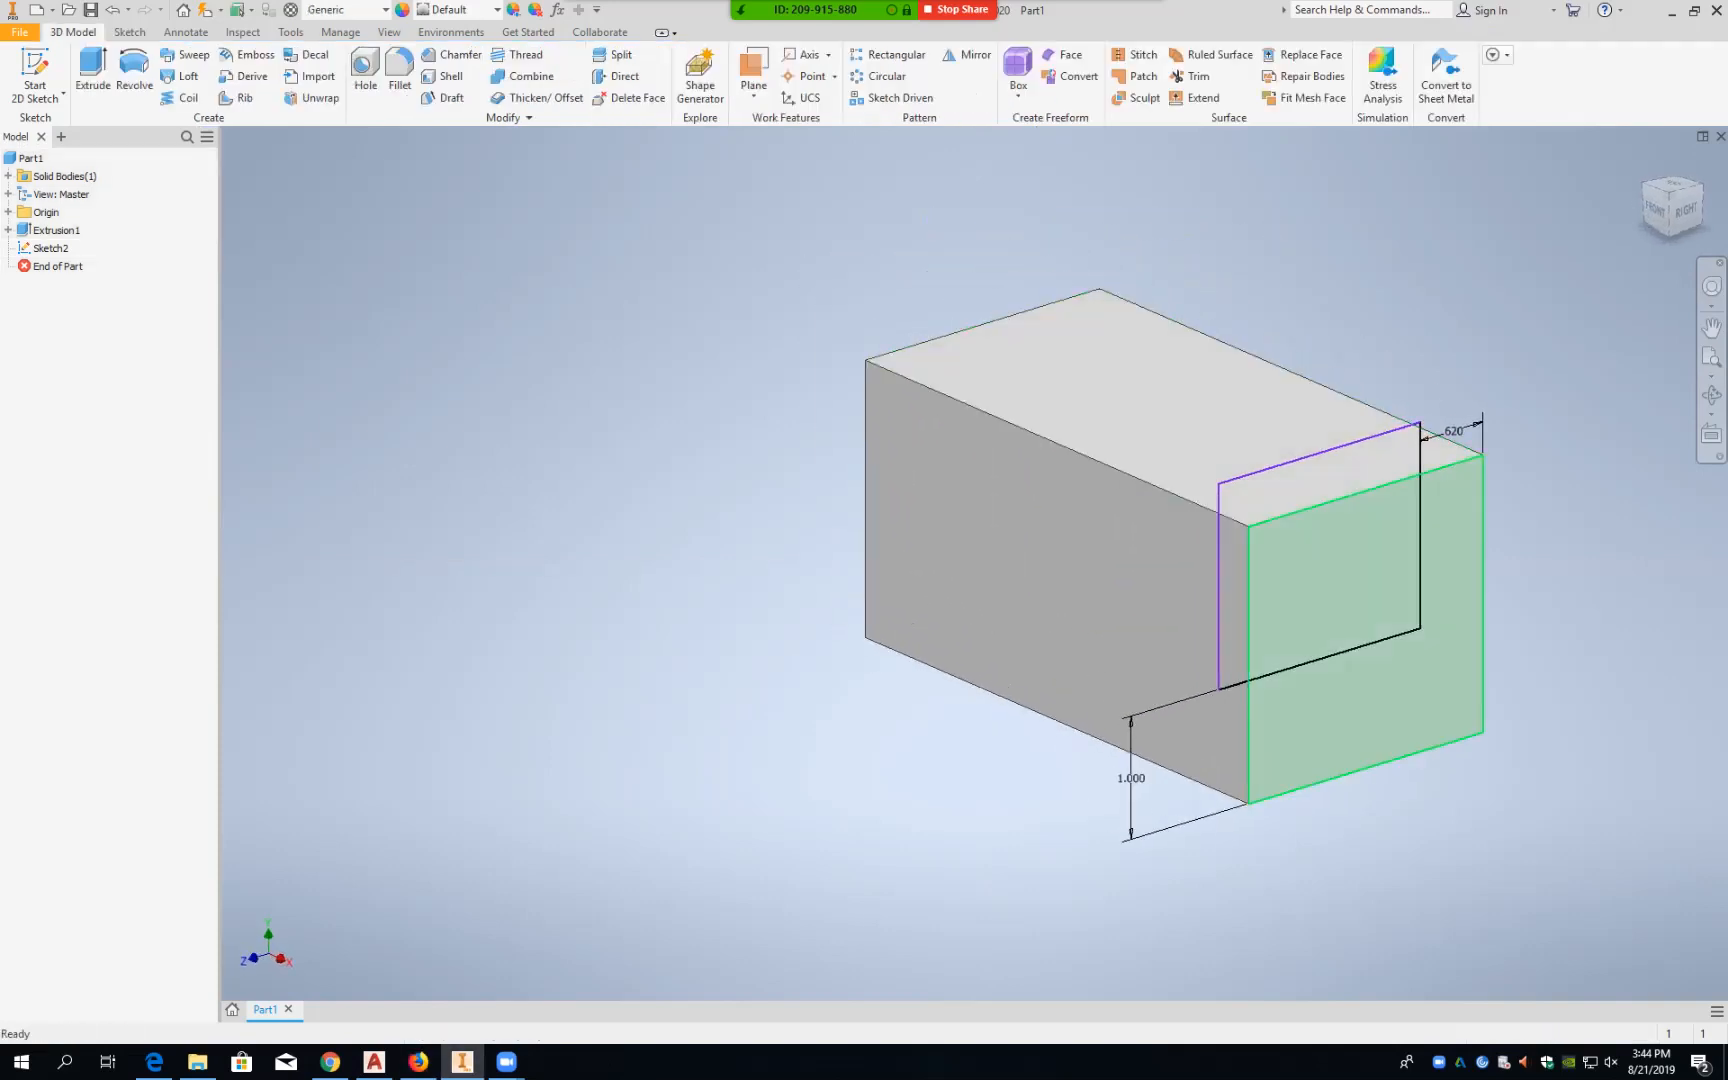
{"action": "left_click", "coordinate": [92, 70]}
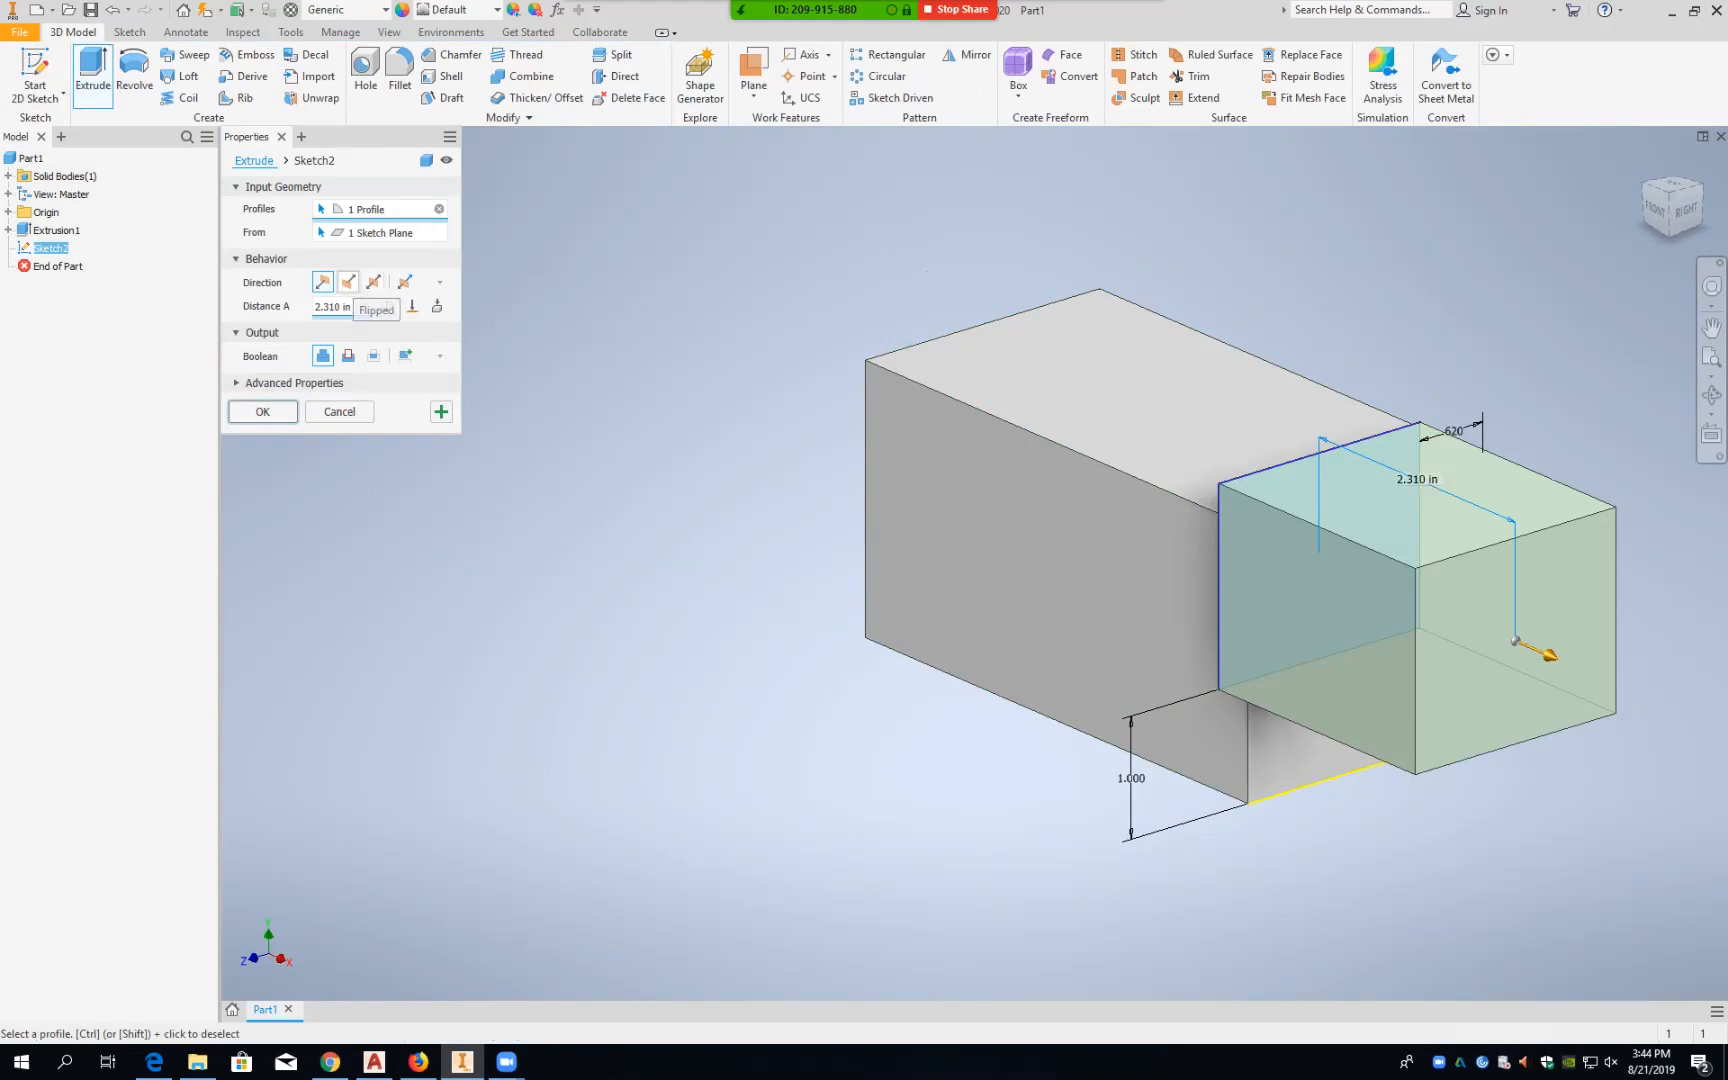
{"action": "left_click", "coordinate": [348, 356]}
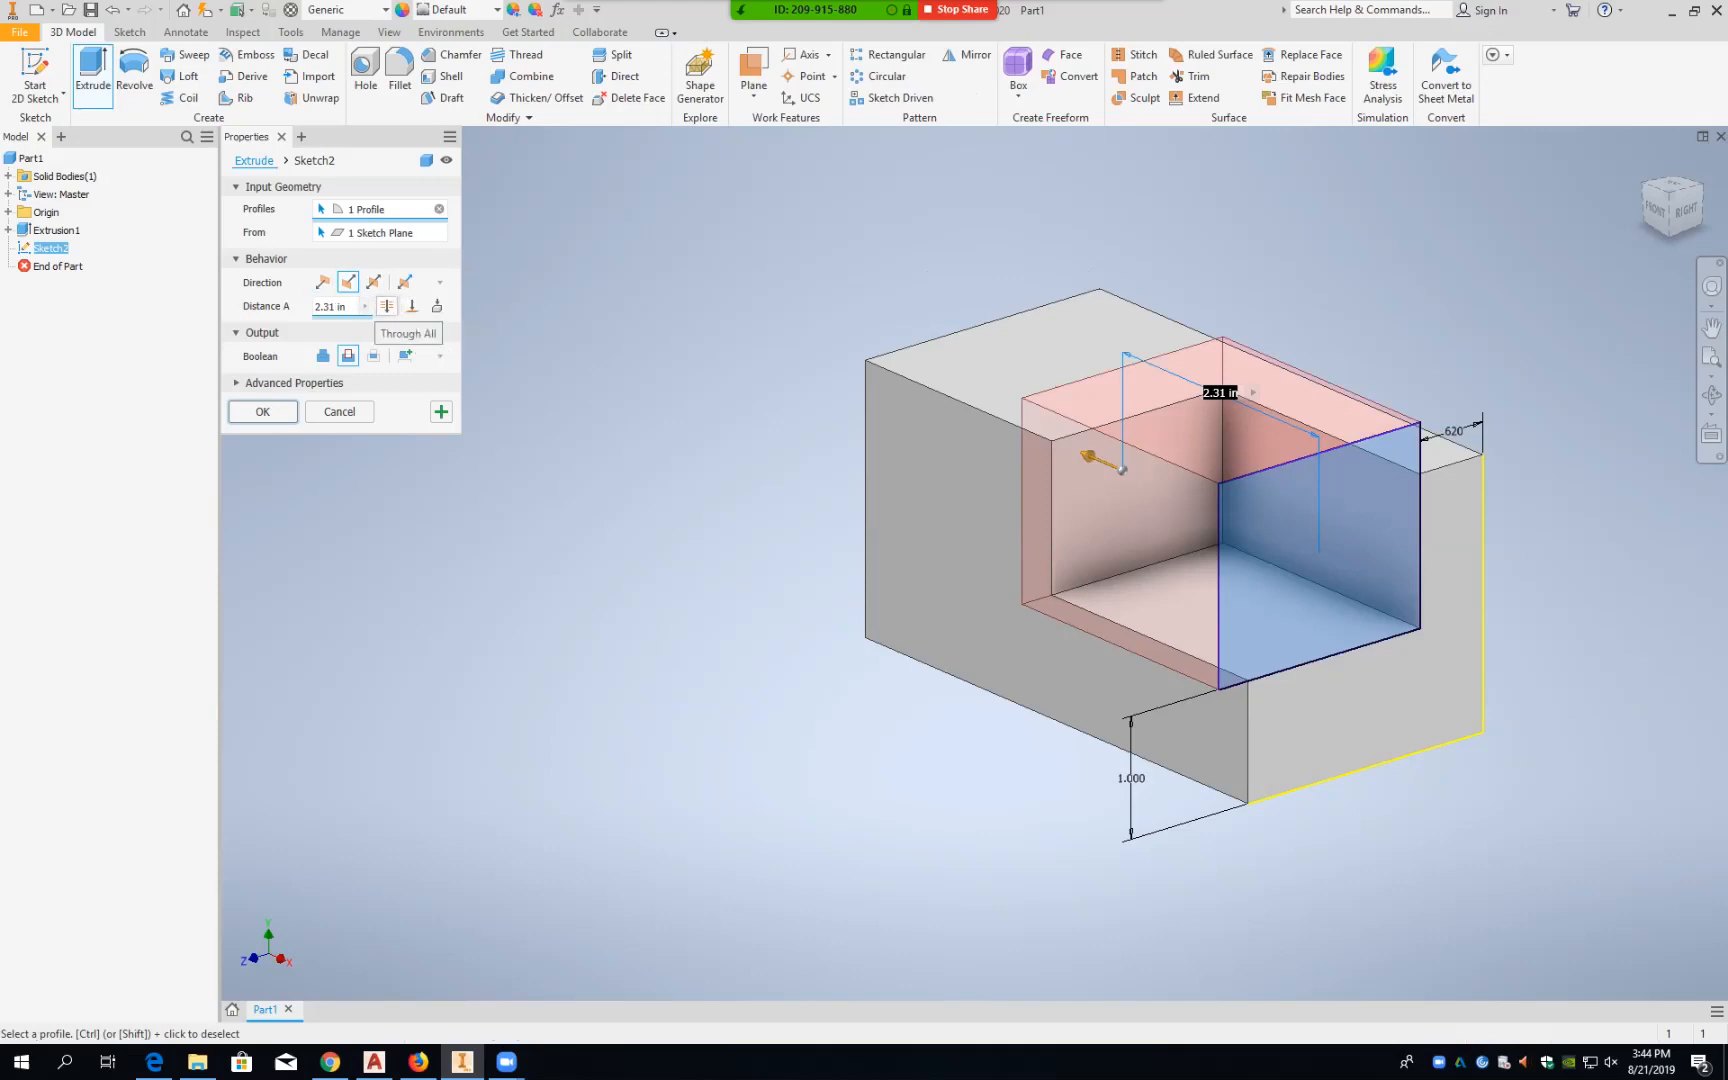
{"action": "left_click", "coordinate": [386, 306]}
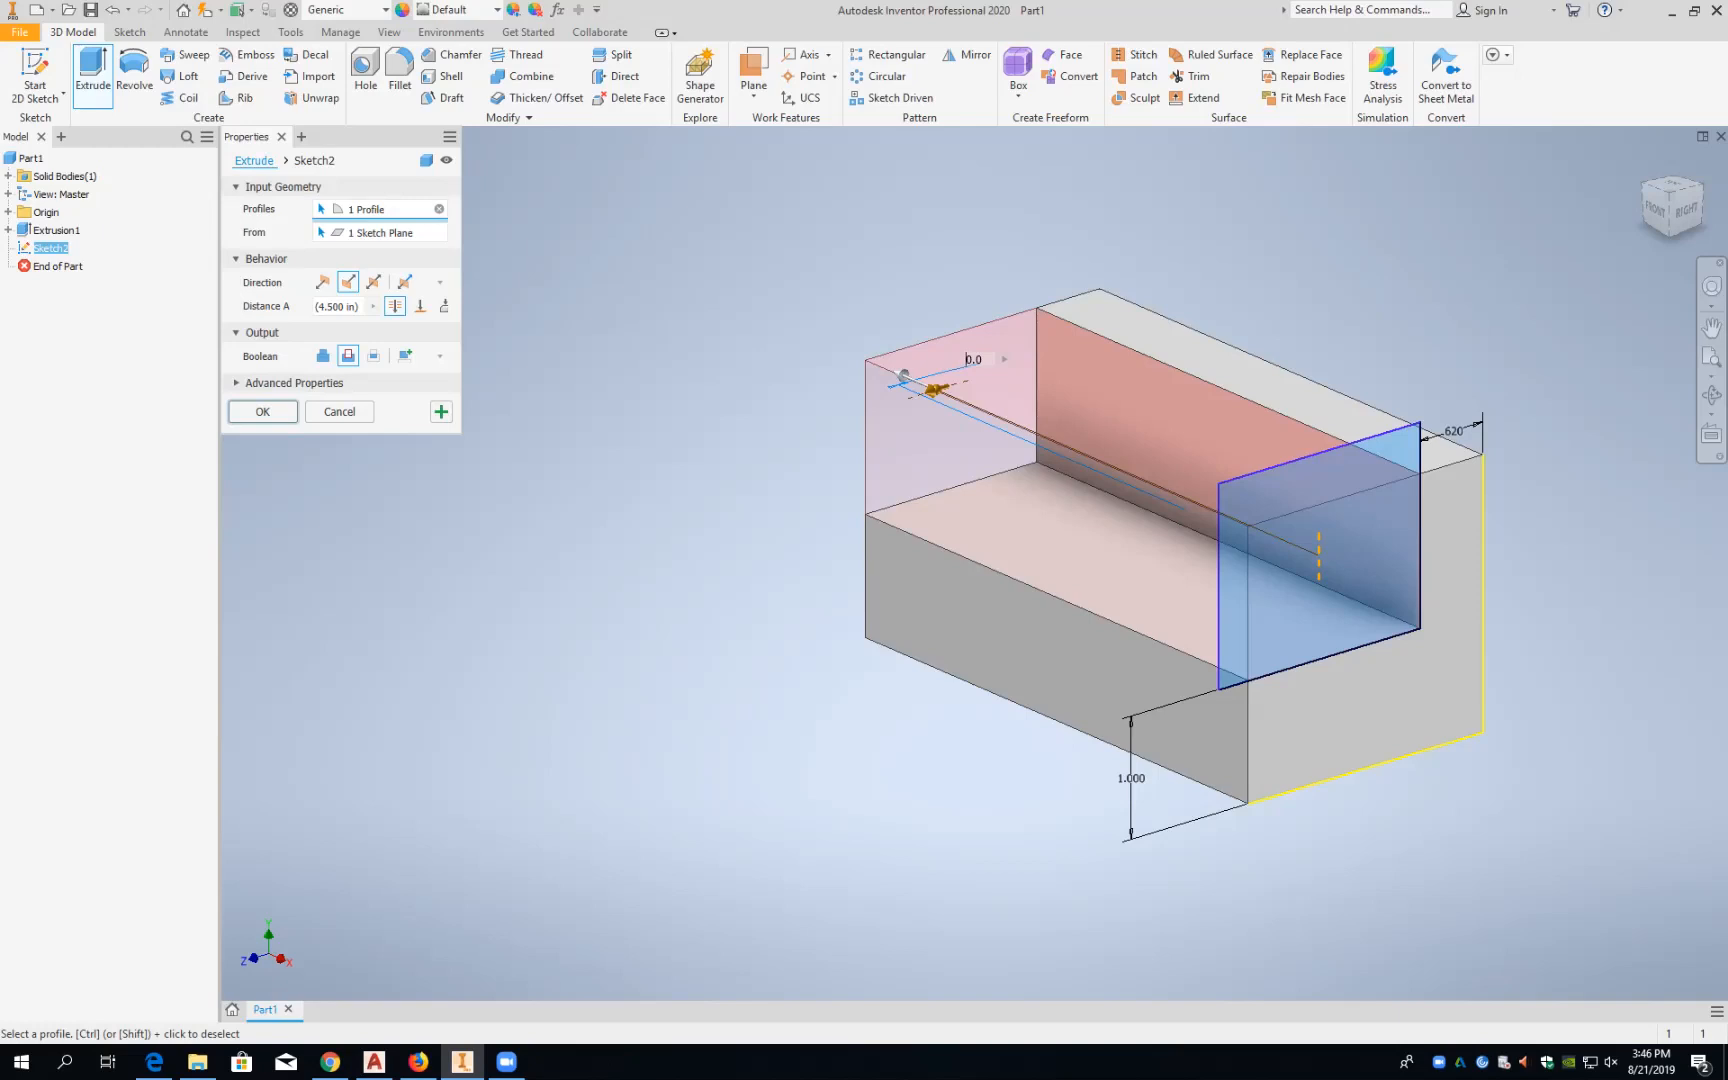
{"action": "left_click", "coordinate": [262, 412]}
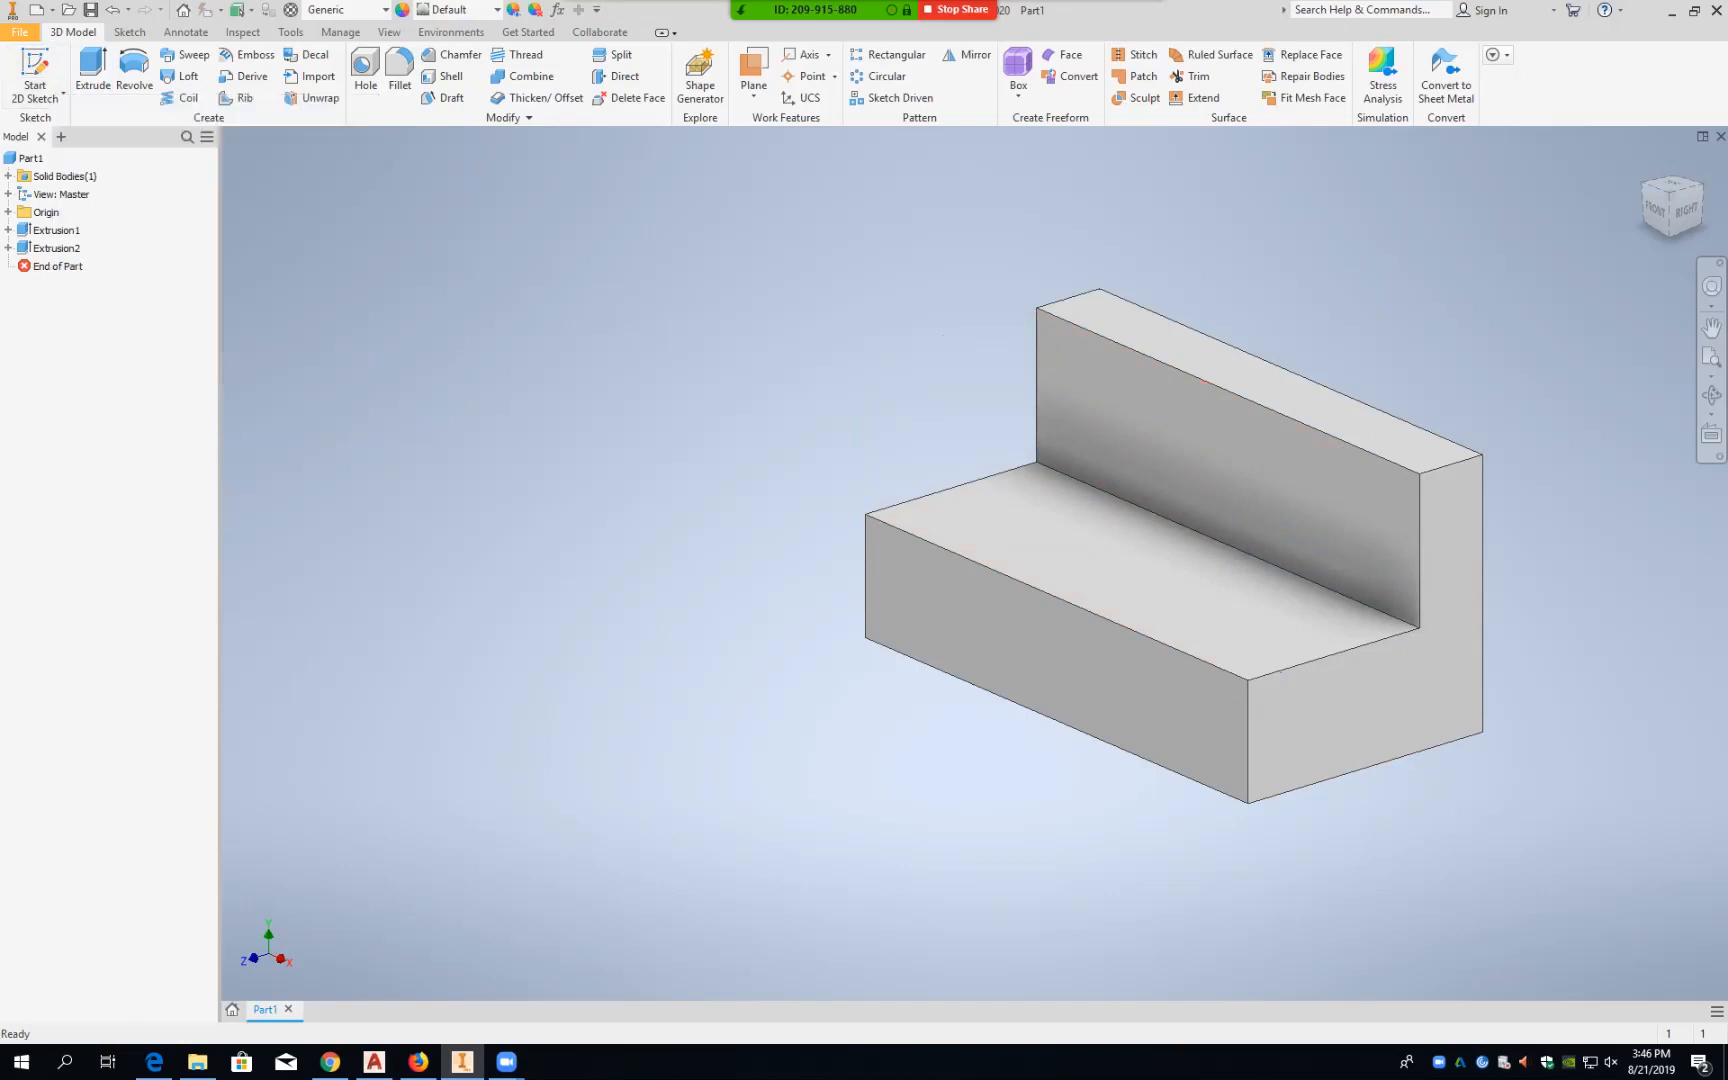
Step: Start saving the part under a new name and browse to the EDDT folder on the personal network drive
{"action": "left_click", "coordinate": [19, 32]}
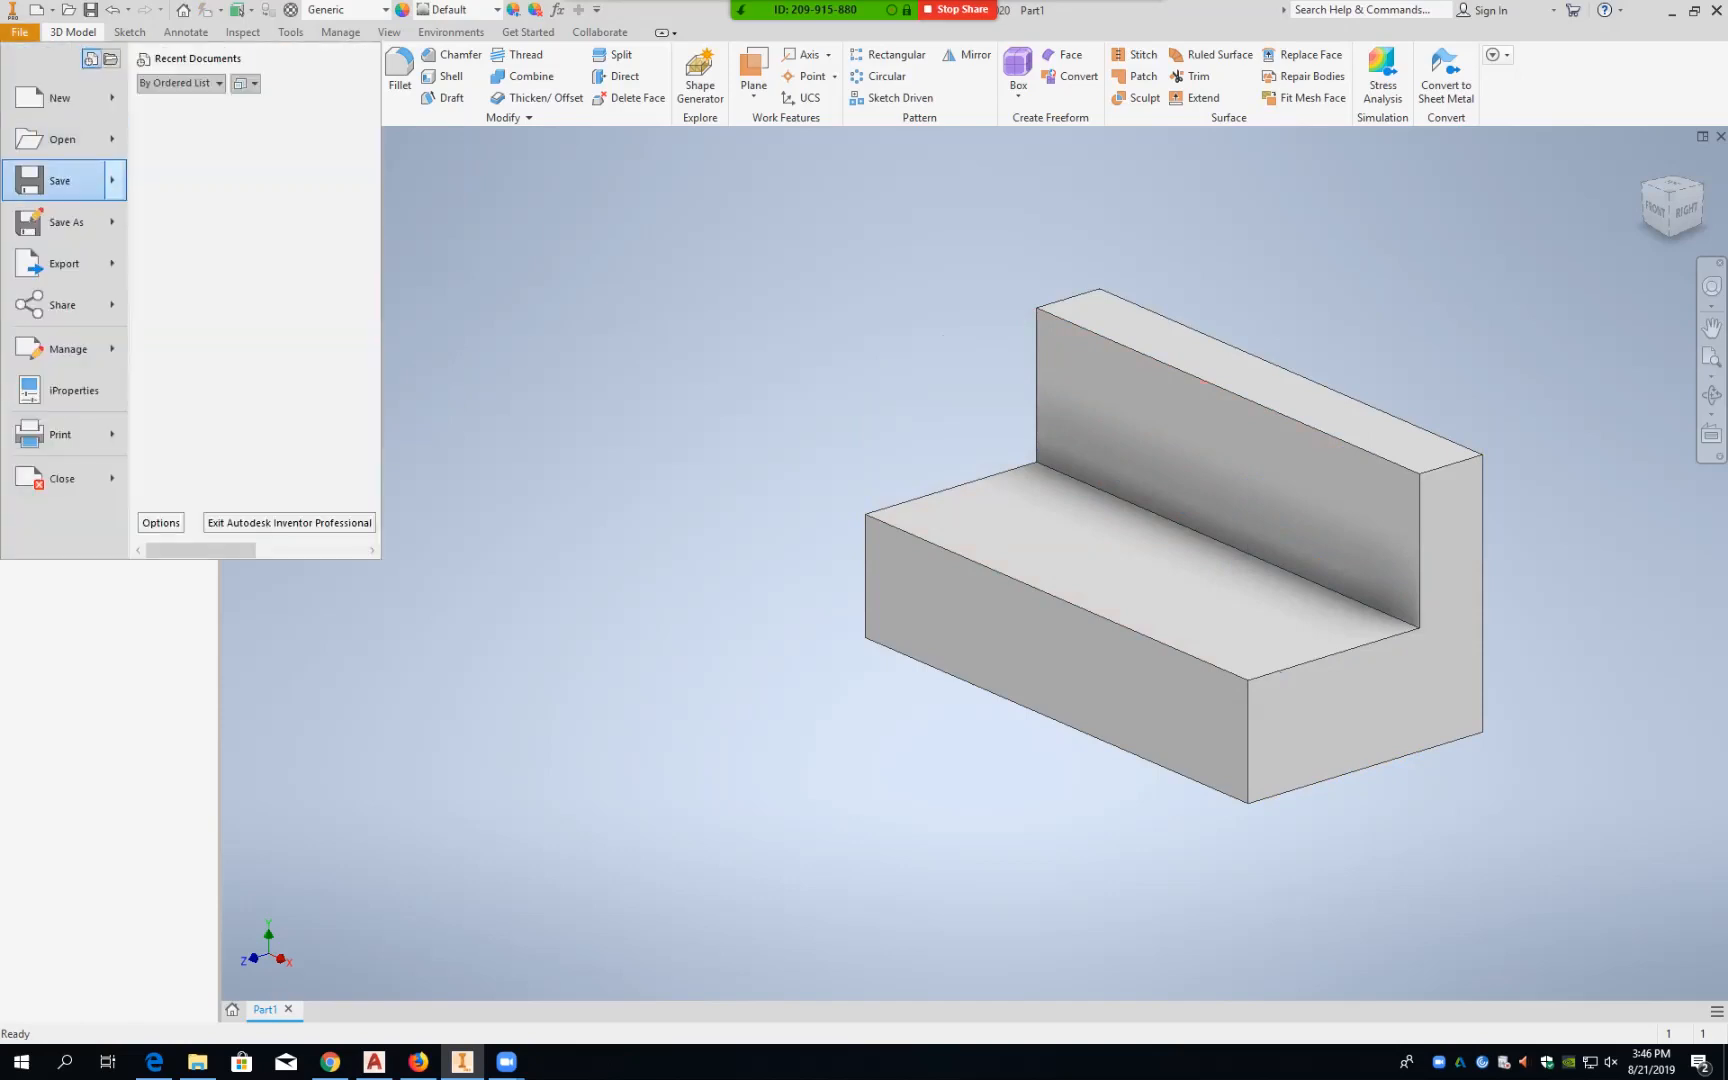
{"action": "left_click", "coordinate": [65, 222]}
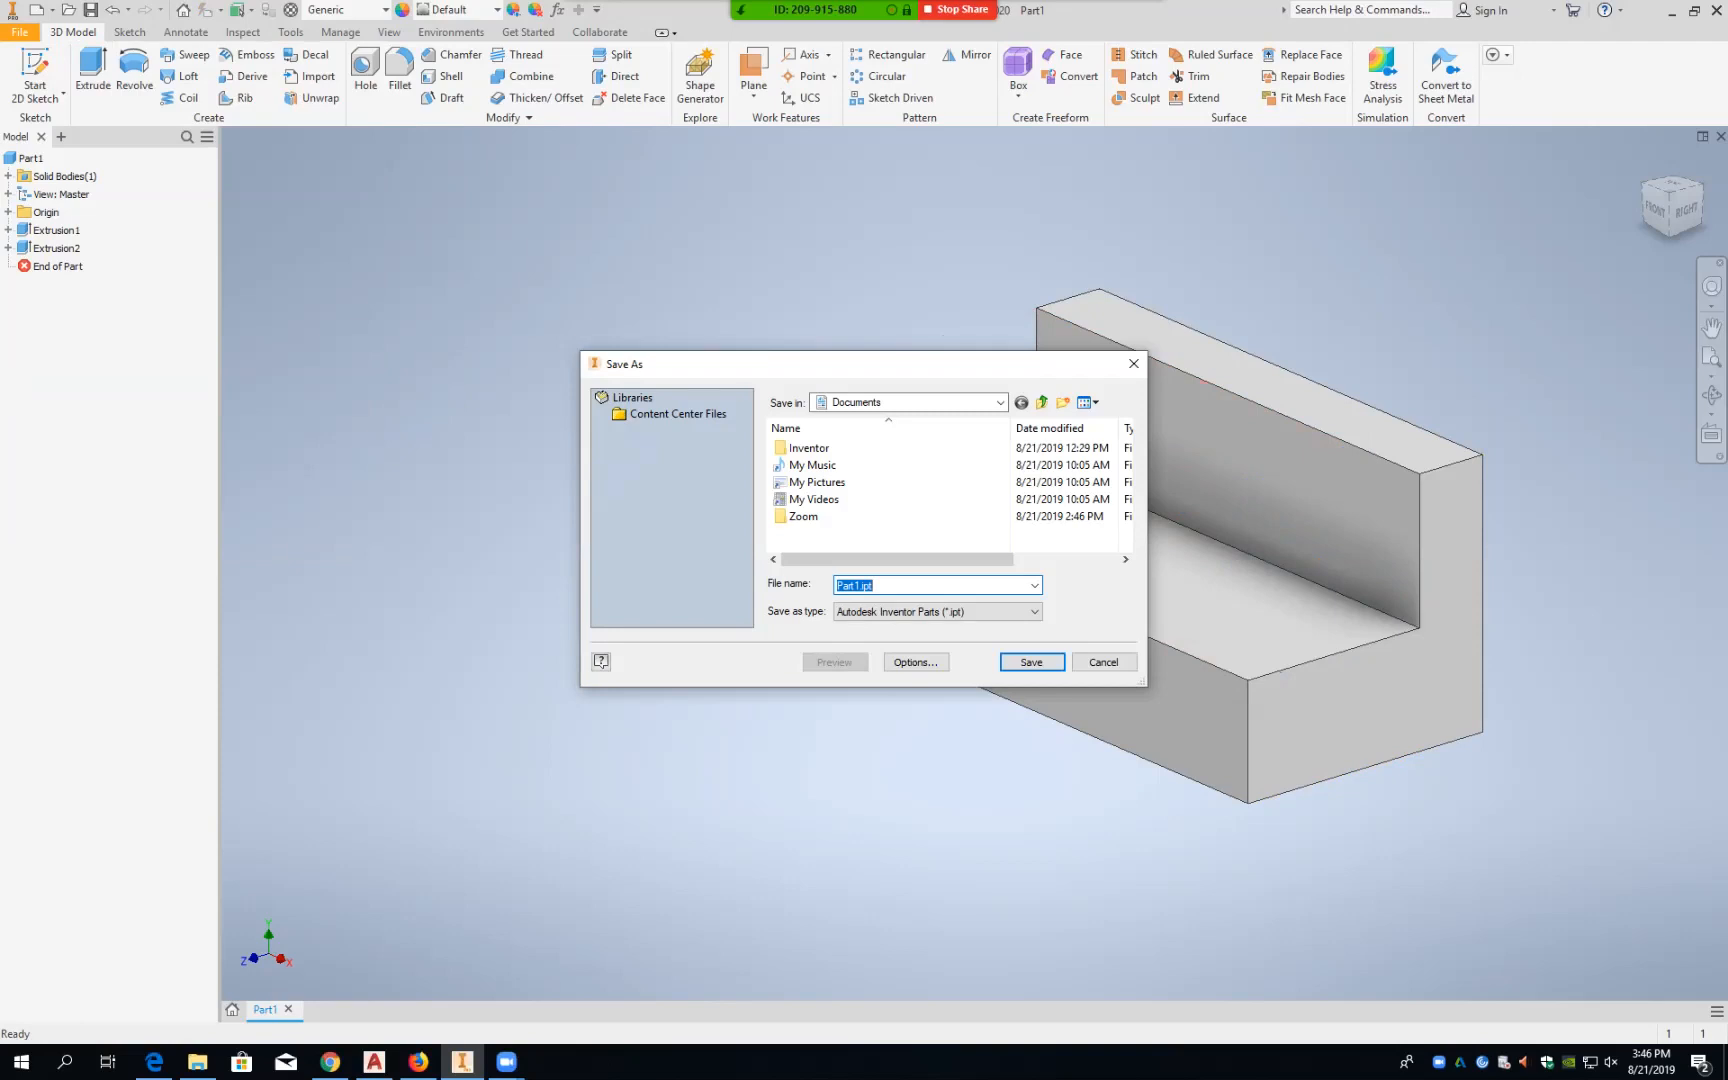
{"action": "left_click", "coordinate": [999, 402]}
{"action": "left_click", "coordinate": [872, 550]}
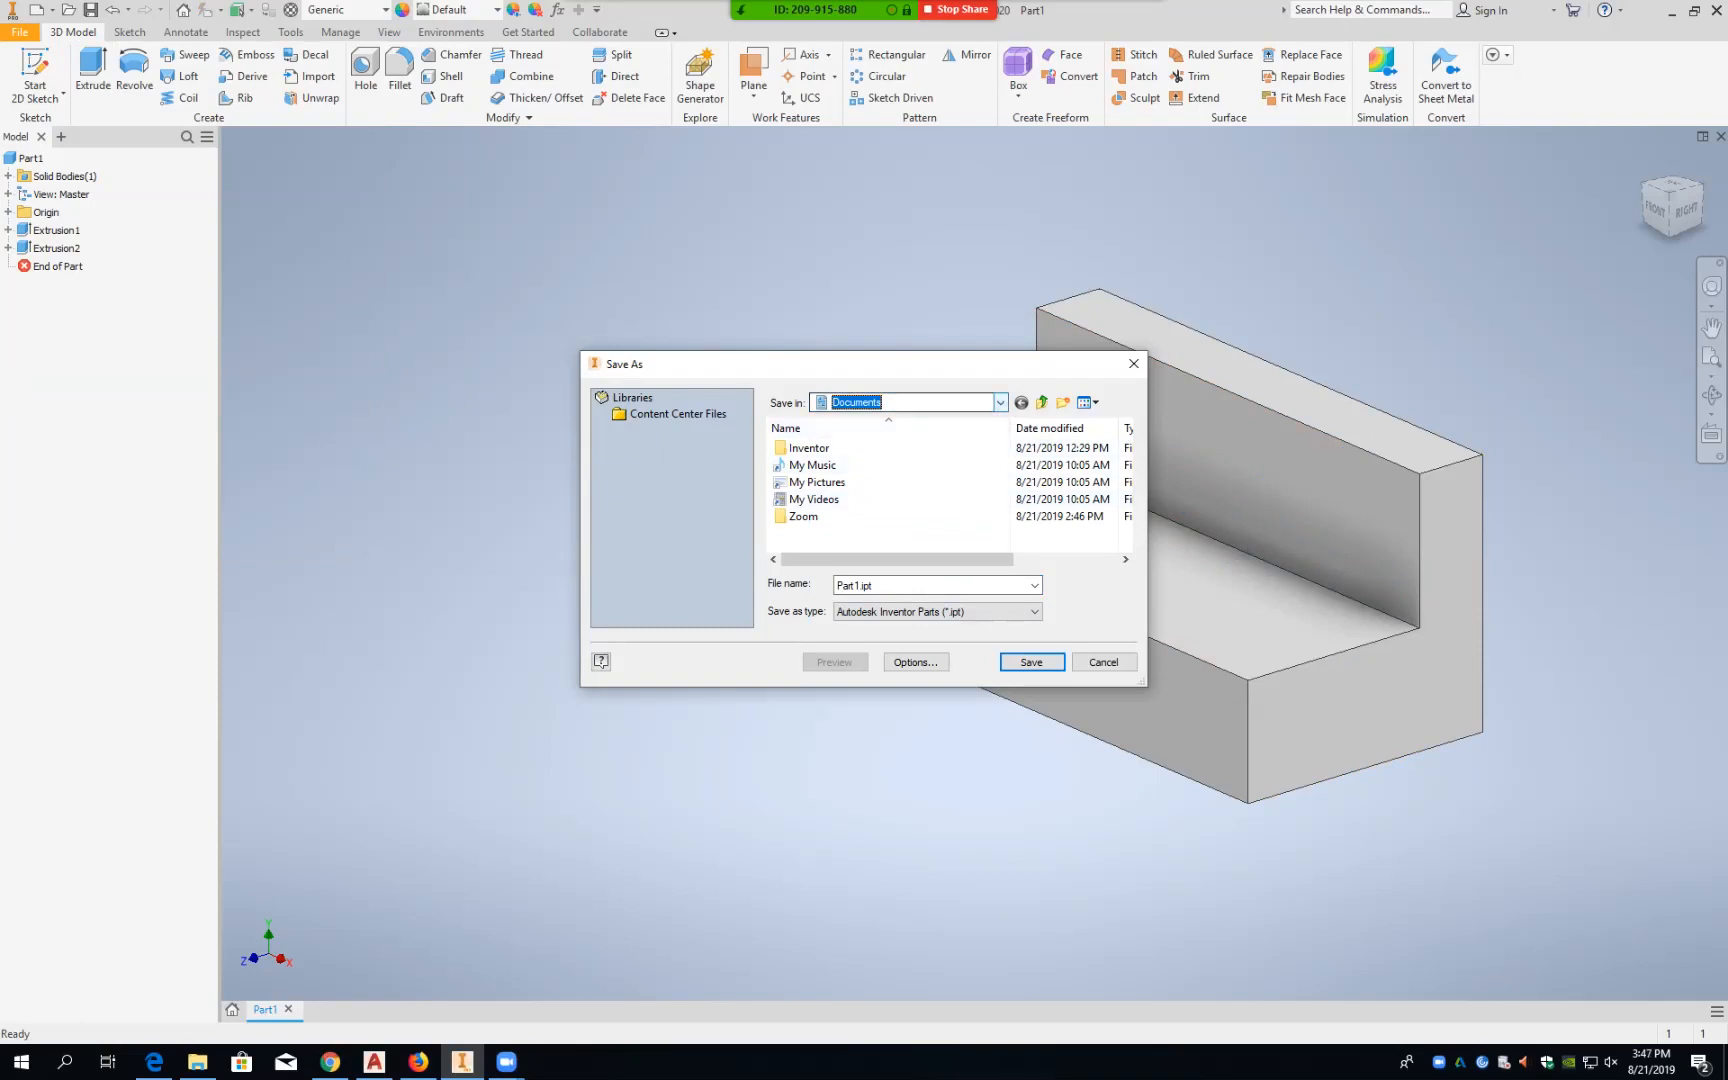
{"action": "left_click", "coordinate": [999, 402]}
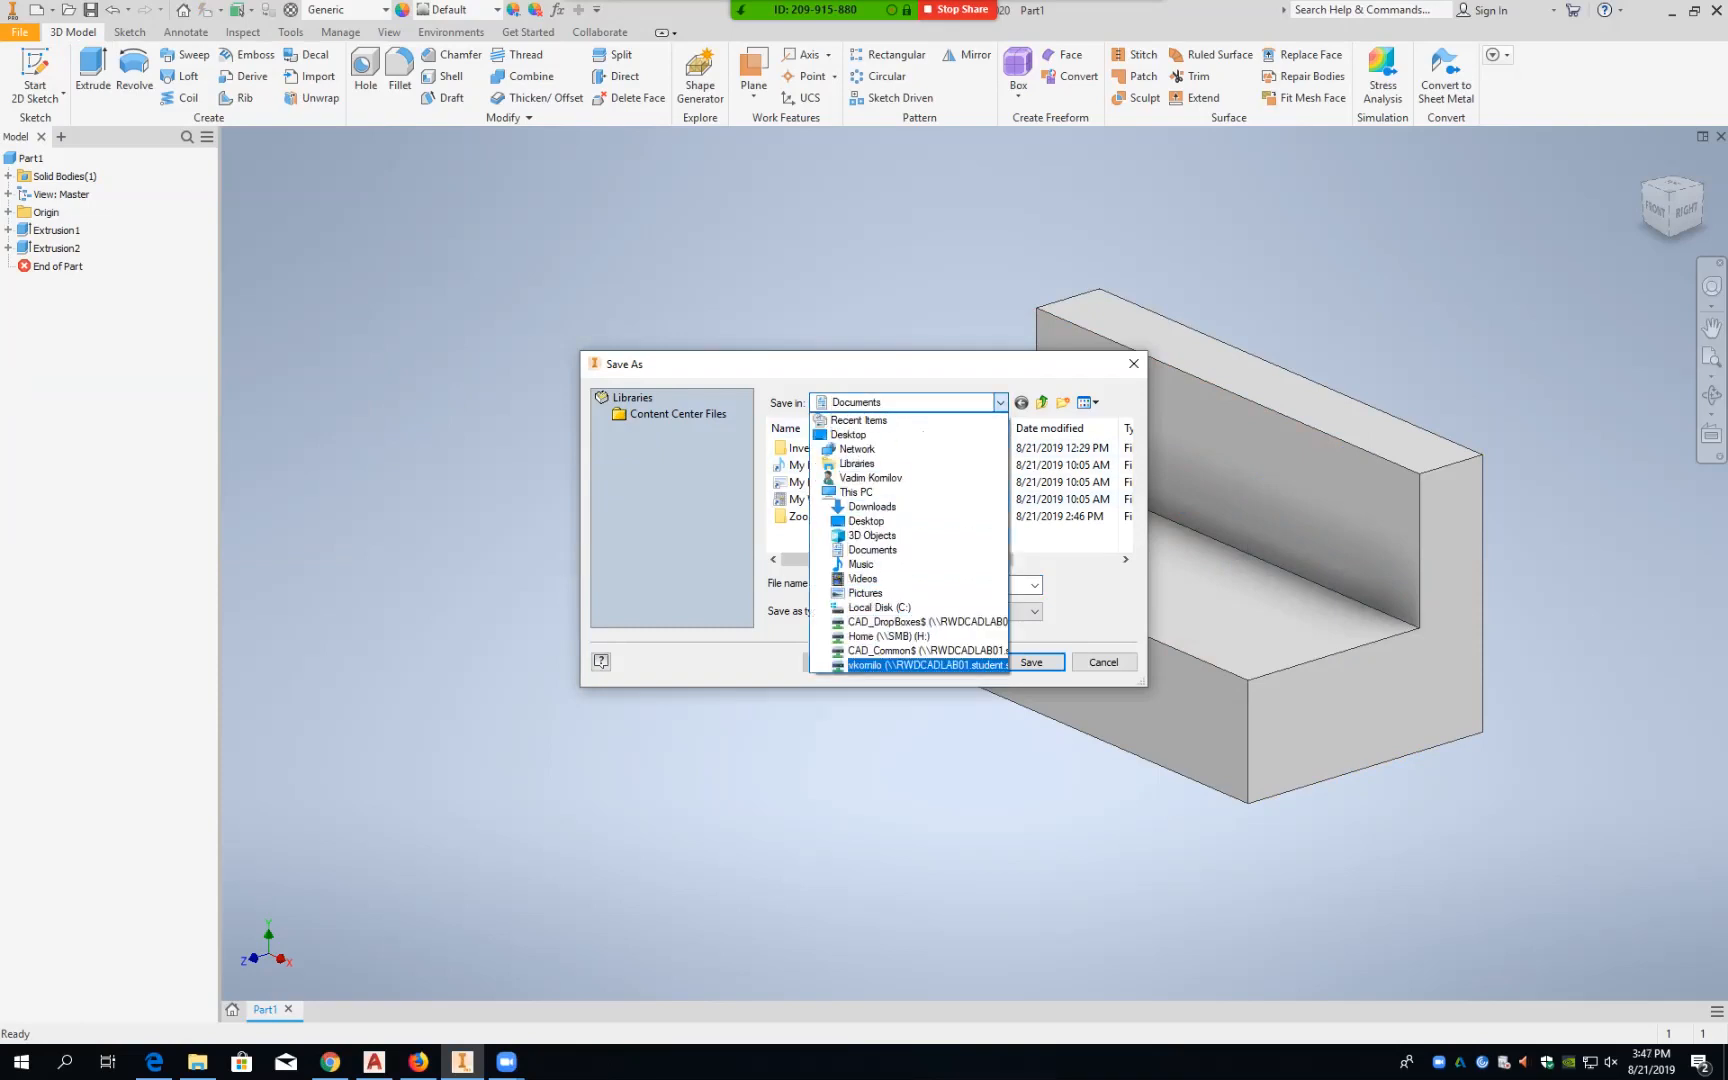
{"action": "left_click", "coordinate": [925, 665]}
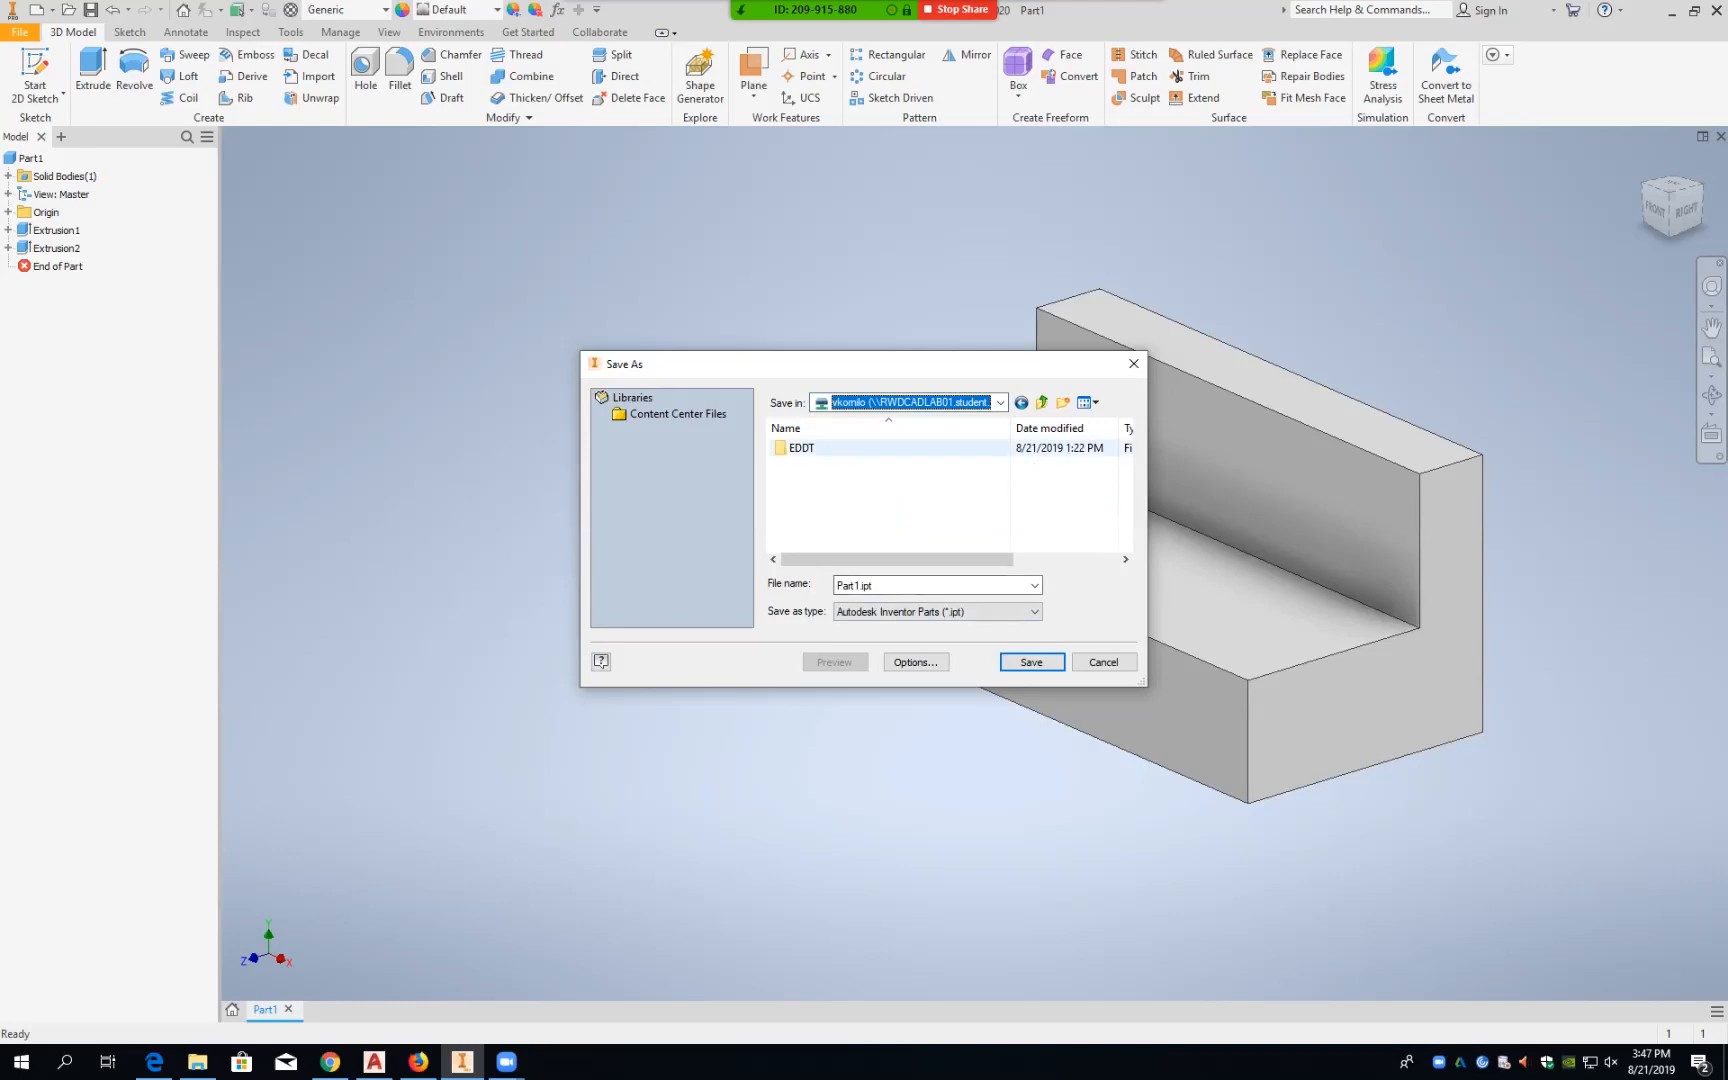
{"action": "double_click", "coordinate": [800, 448]}
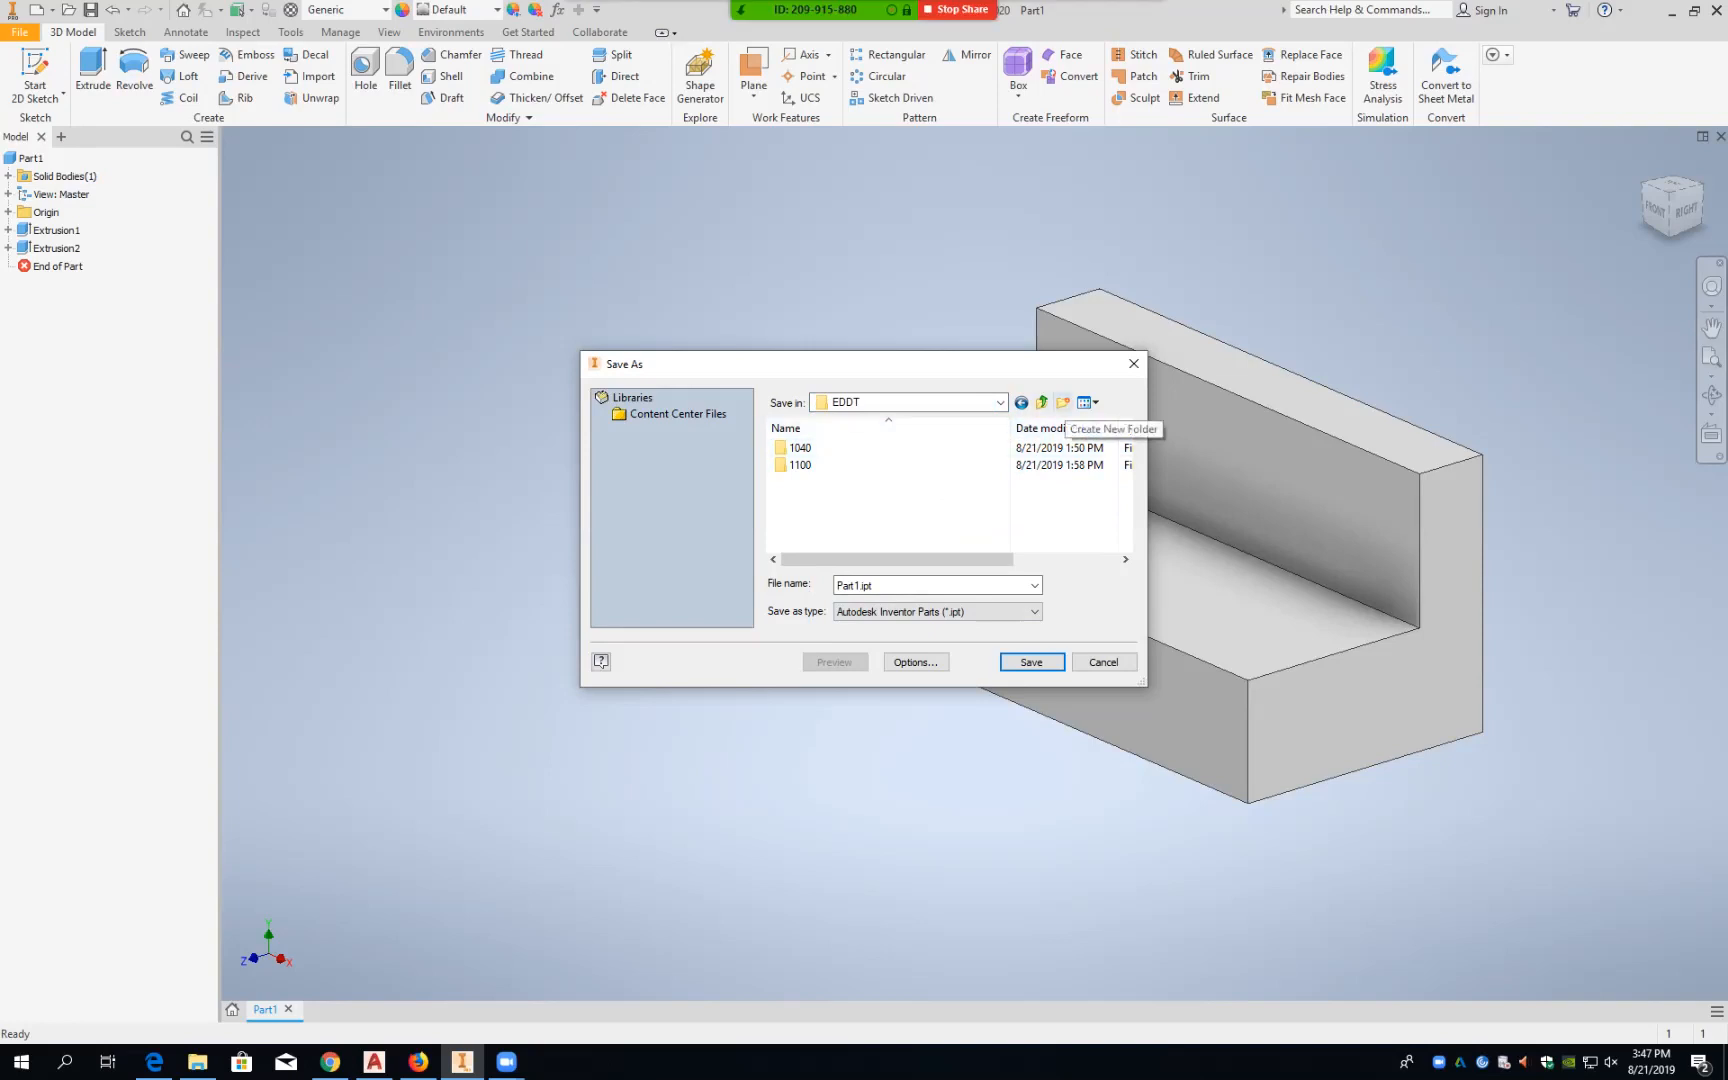
Step: Create a folder named 2710 inside EDDT and open it as the save location
{"action": "left_click", "coordinate": [1063, 402]}
{"action": "type", "text": "2710"}
{"action": "key", "text": "Return"}
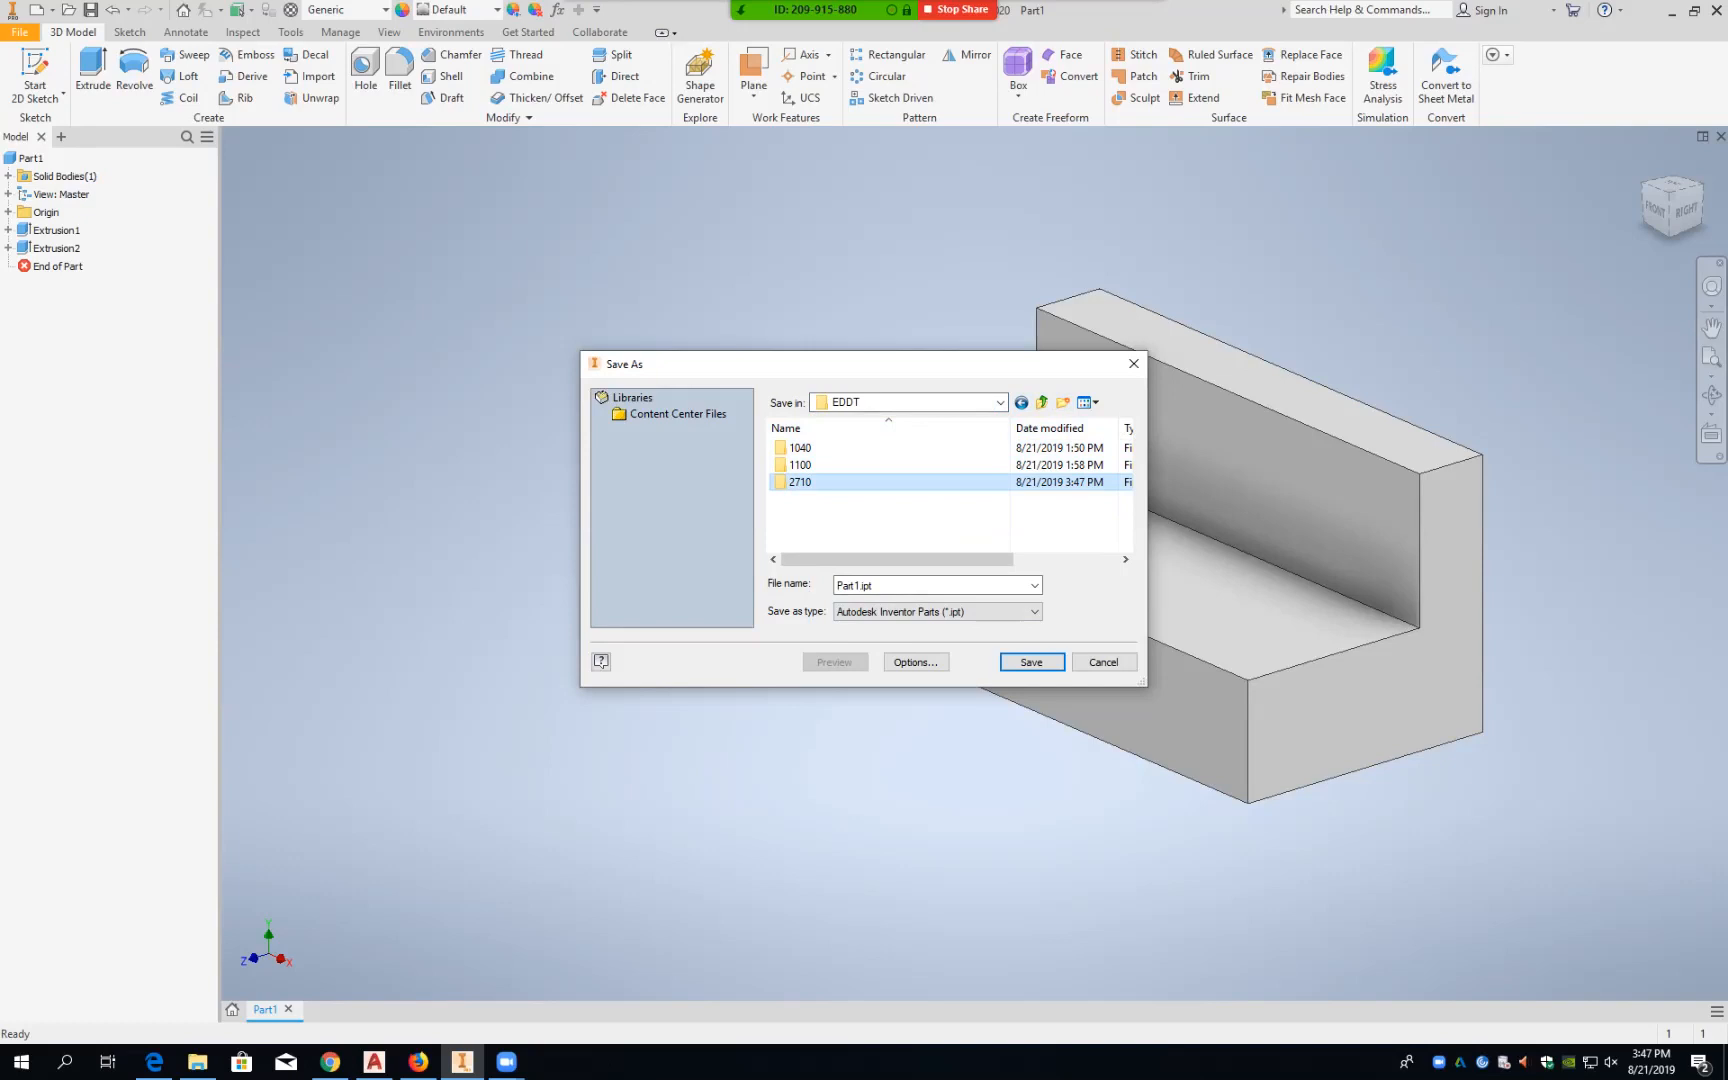
{"action": "double_click", "coordinate": [790, 482]}
Step: Save the part with the file name 2019-08-21_Dovetail-Slide_3D_ followed by the author's full name
{"action": "double_click", "coordinate": [862, 586]}
{"action": "left_click", "coordinate": [870, 586]}
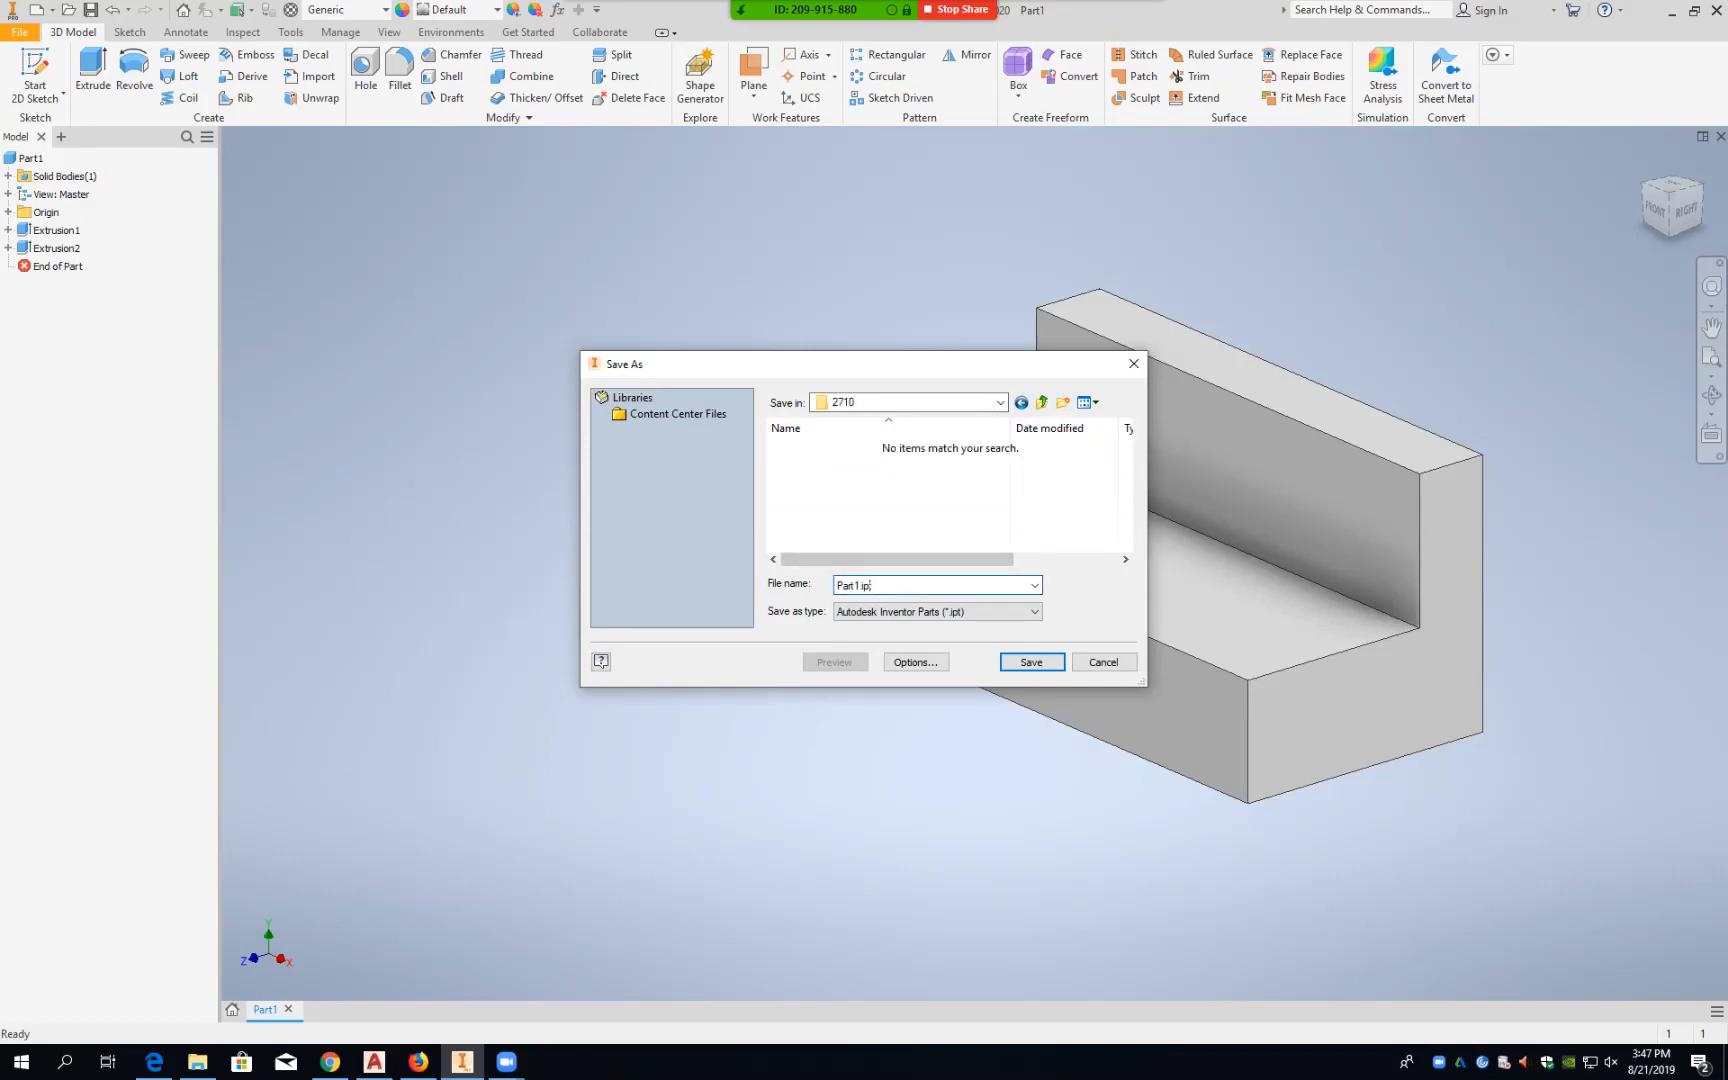
{"action": "key", "text": "BackSpace"}
{"action": "key", "text": "BackSpace"}
{"action": "key", "text": "BackSpace"}
{"action": "key", "text": "BackSpace"}
{"action": "key", "text": "BackSpace"}
{"action": "key", "text": "BackSpace"}
{"action": "type", "text": "2019-08-21_"}
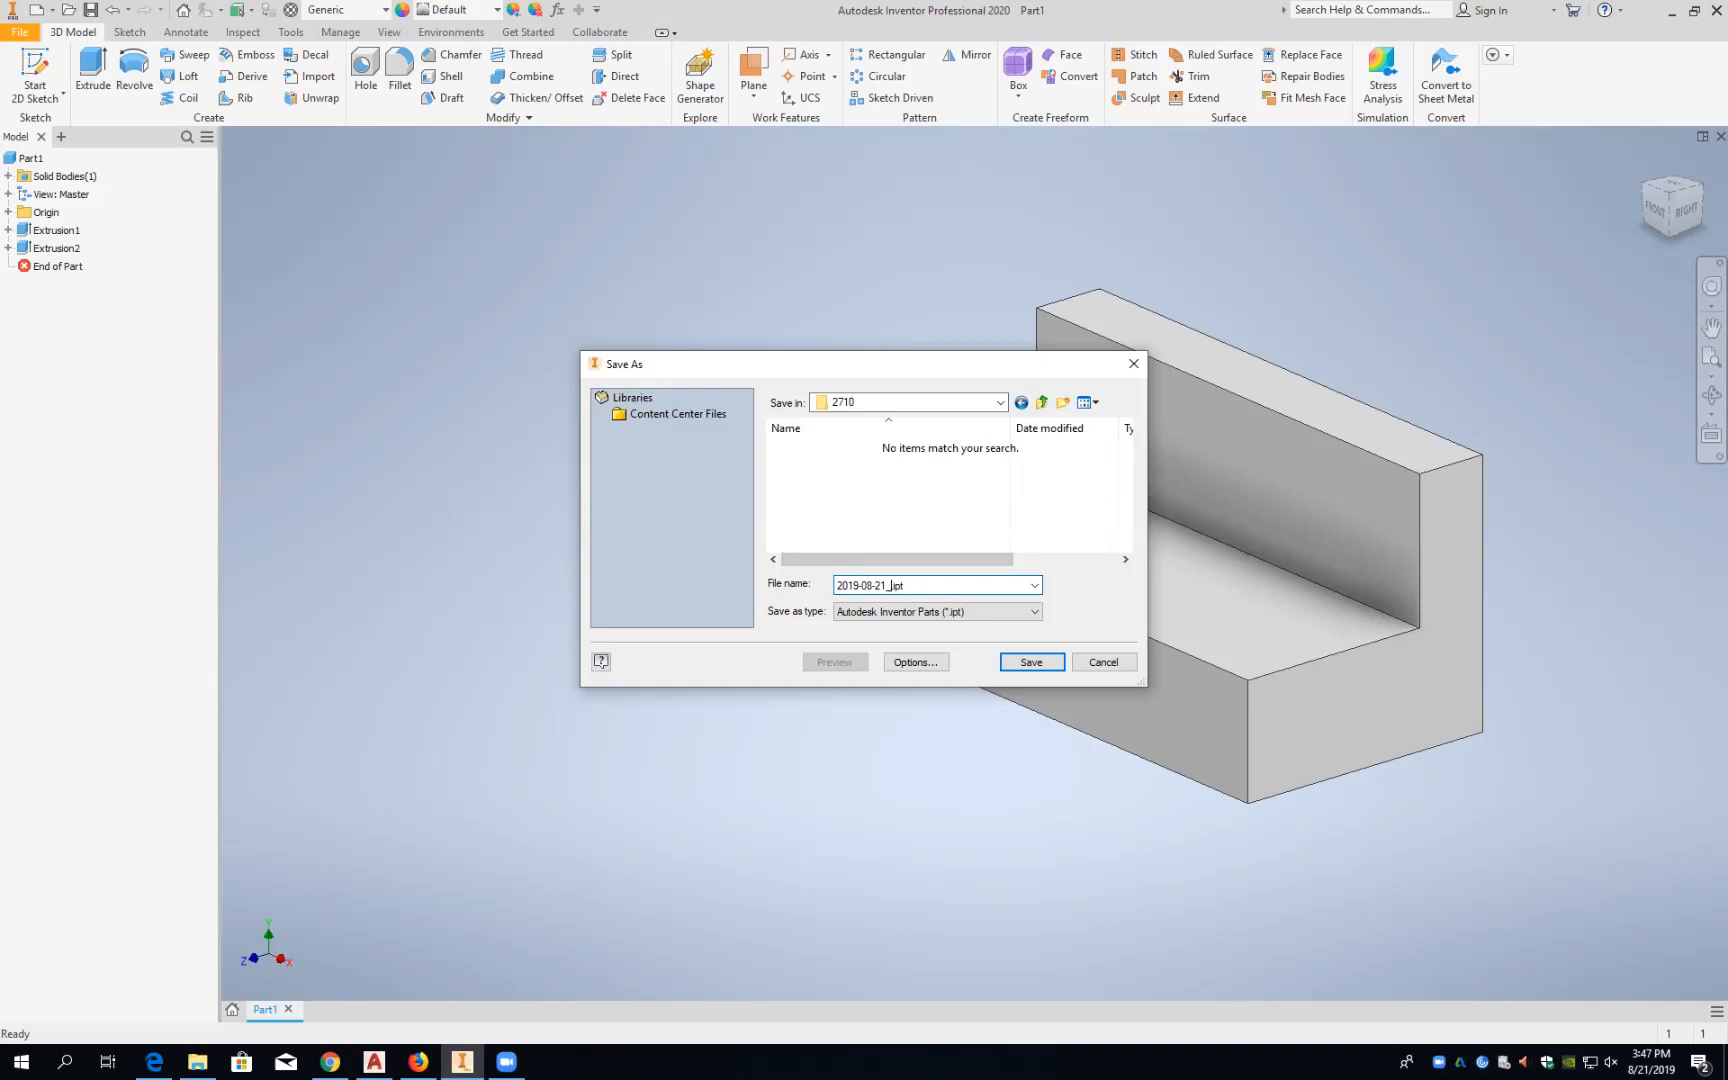
{"action": "type", "text": "Dovetail-Slide_3D_Vadim_Kornil"}
{"action": "type", "text": "ov"}
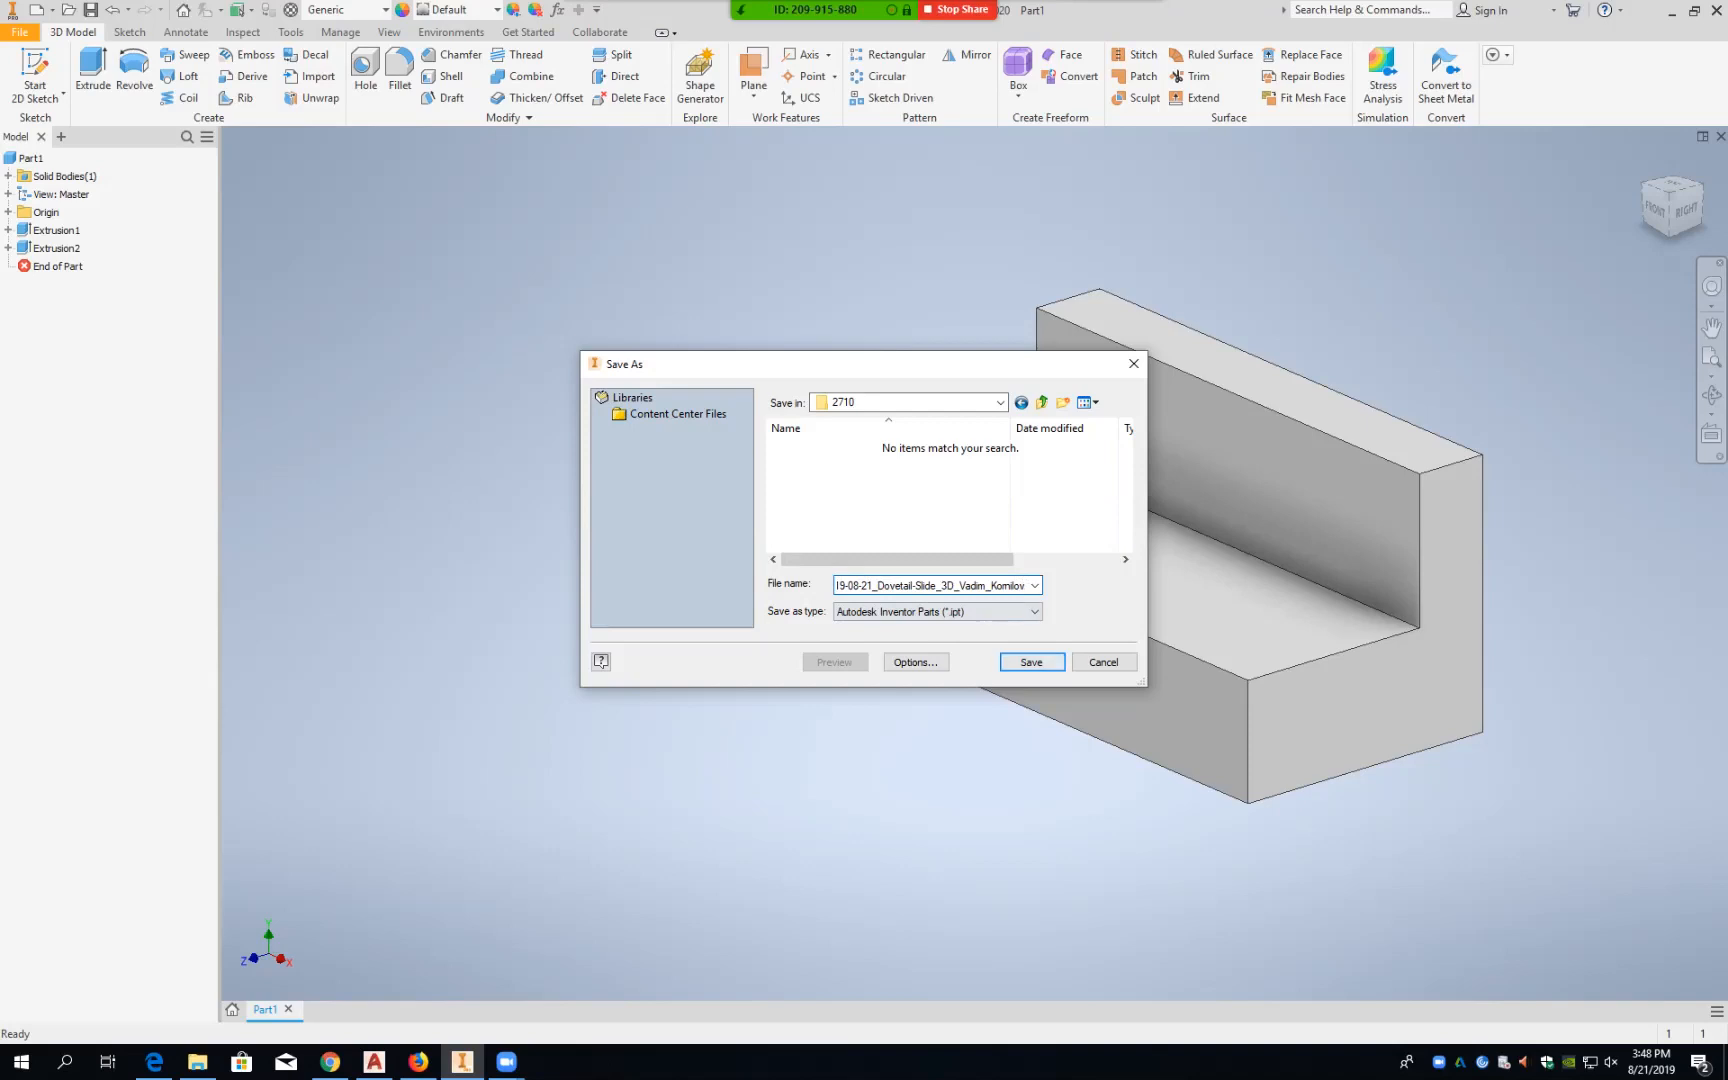
{"action": "key", "text": "Return"}
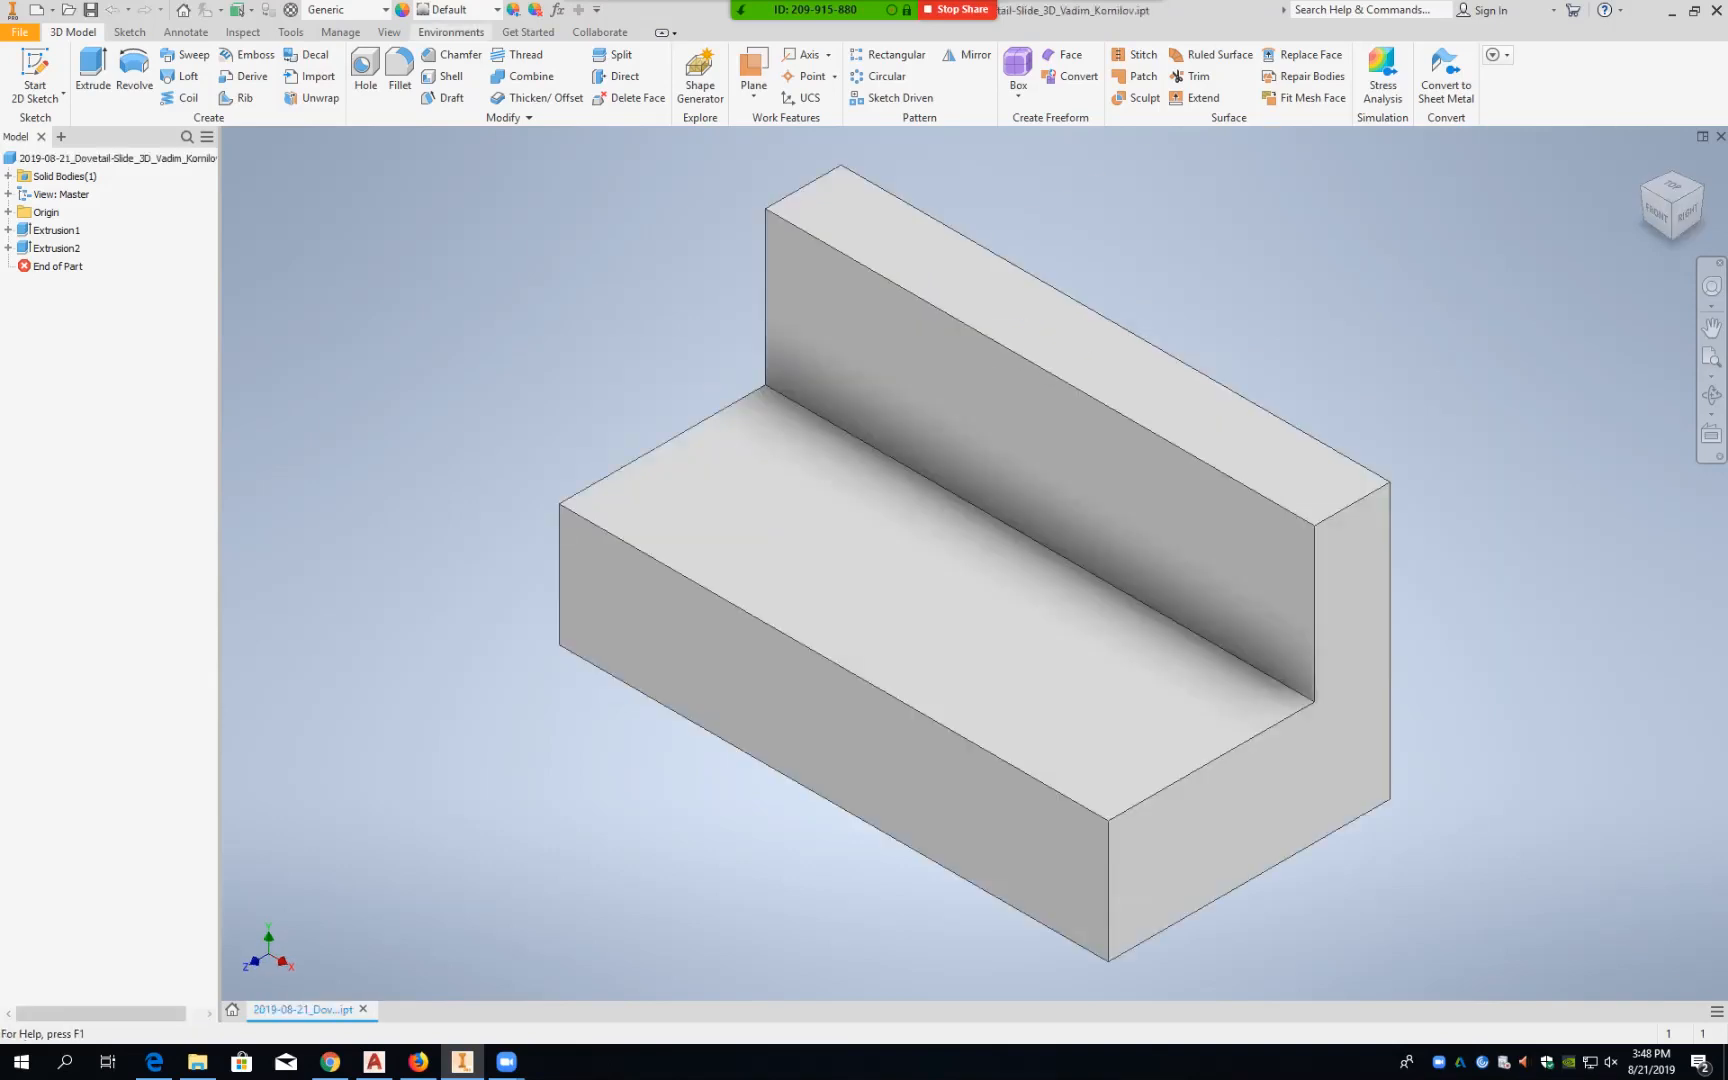
Step: Apply a distance-and-angle chamfer of 0.75 in at 45 degrees to the upright wall's top right edge, measured from the right end face
{"action": "left_click", "coordinate": [452, 55]}
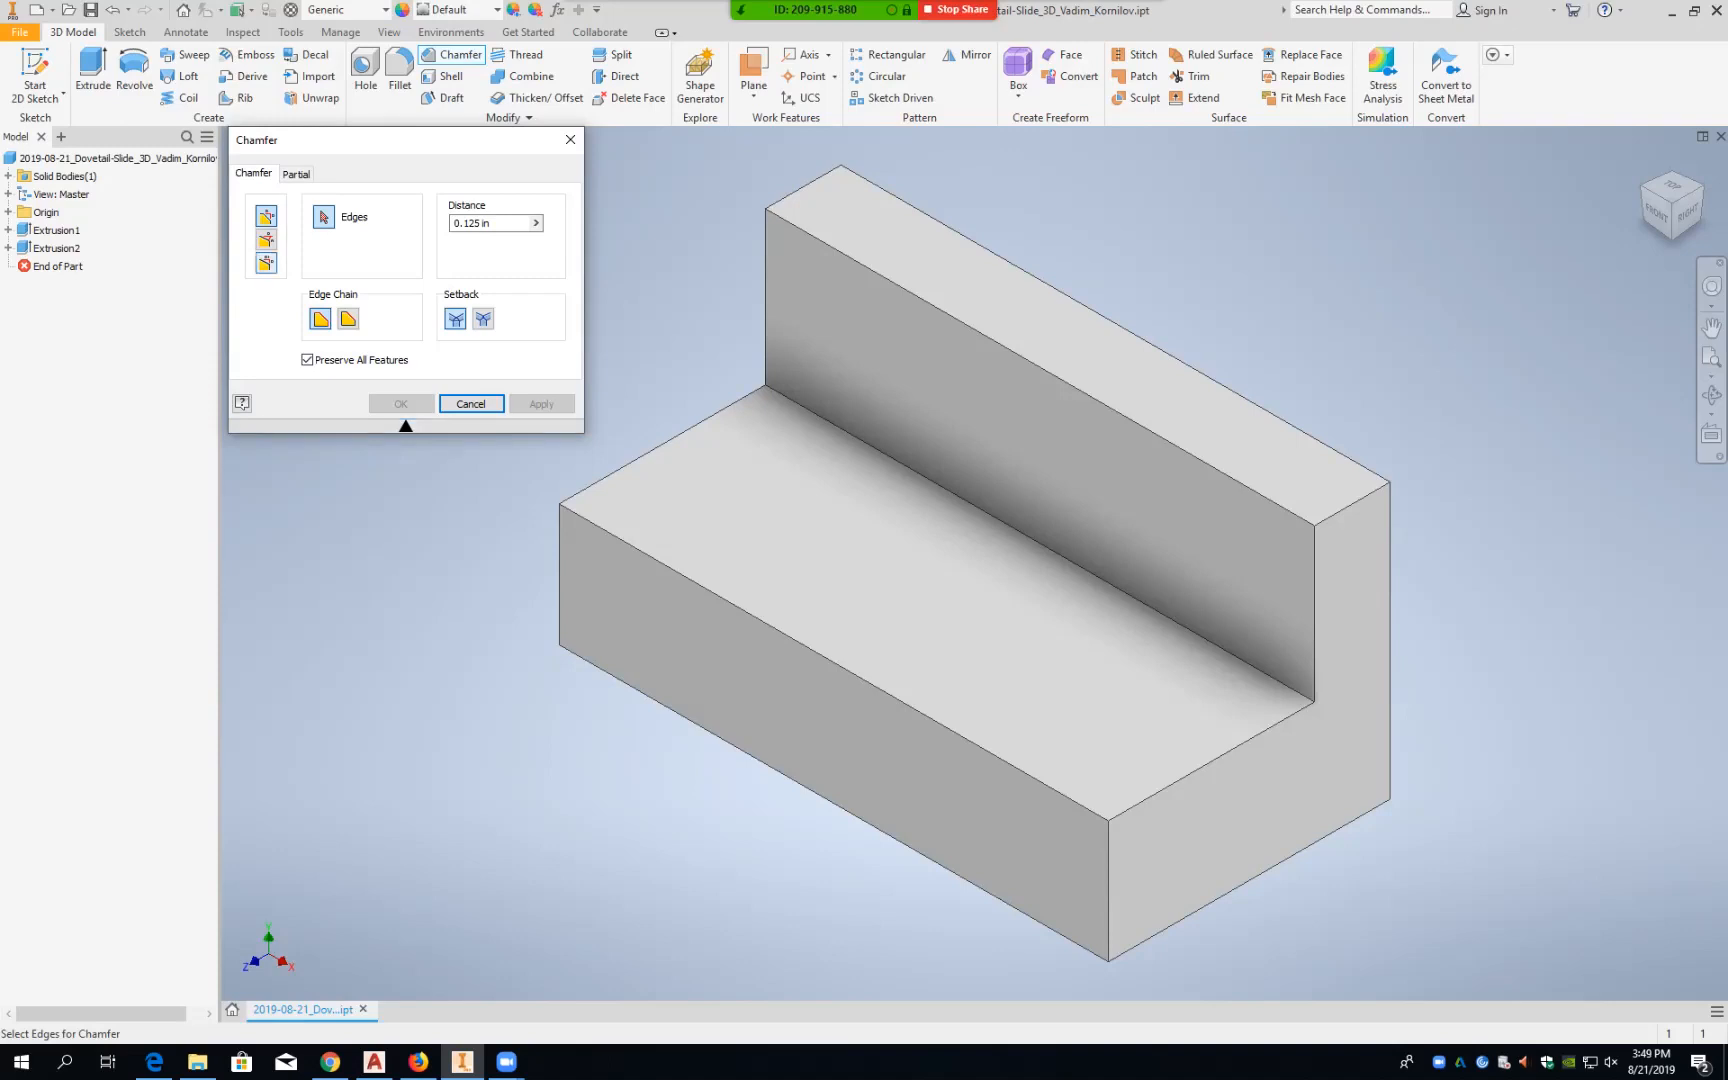
{"action": "left_click", "coordinate": [266, 240]}
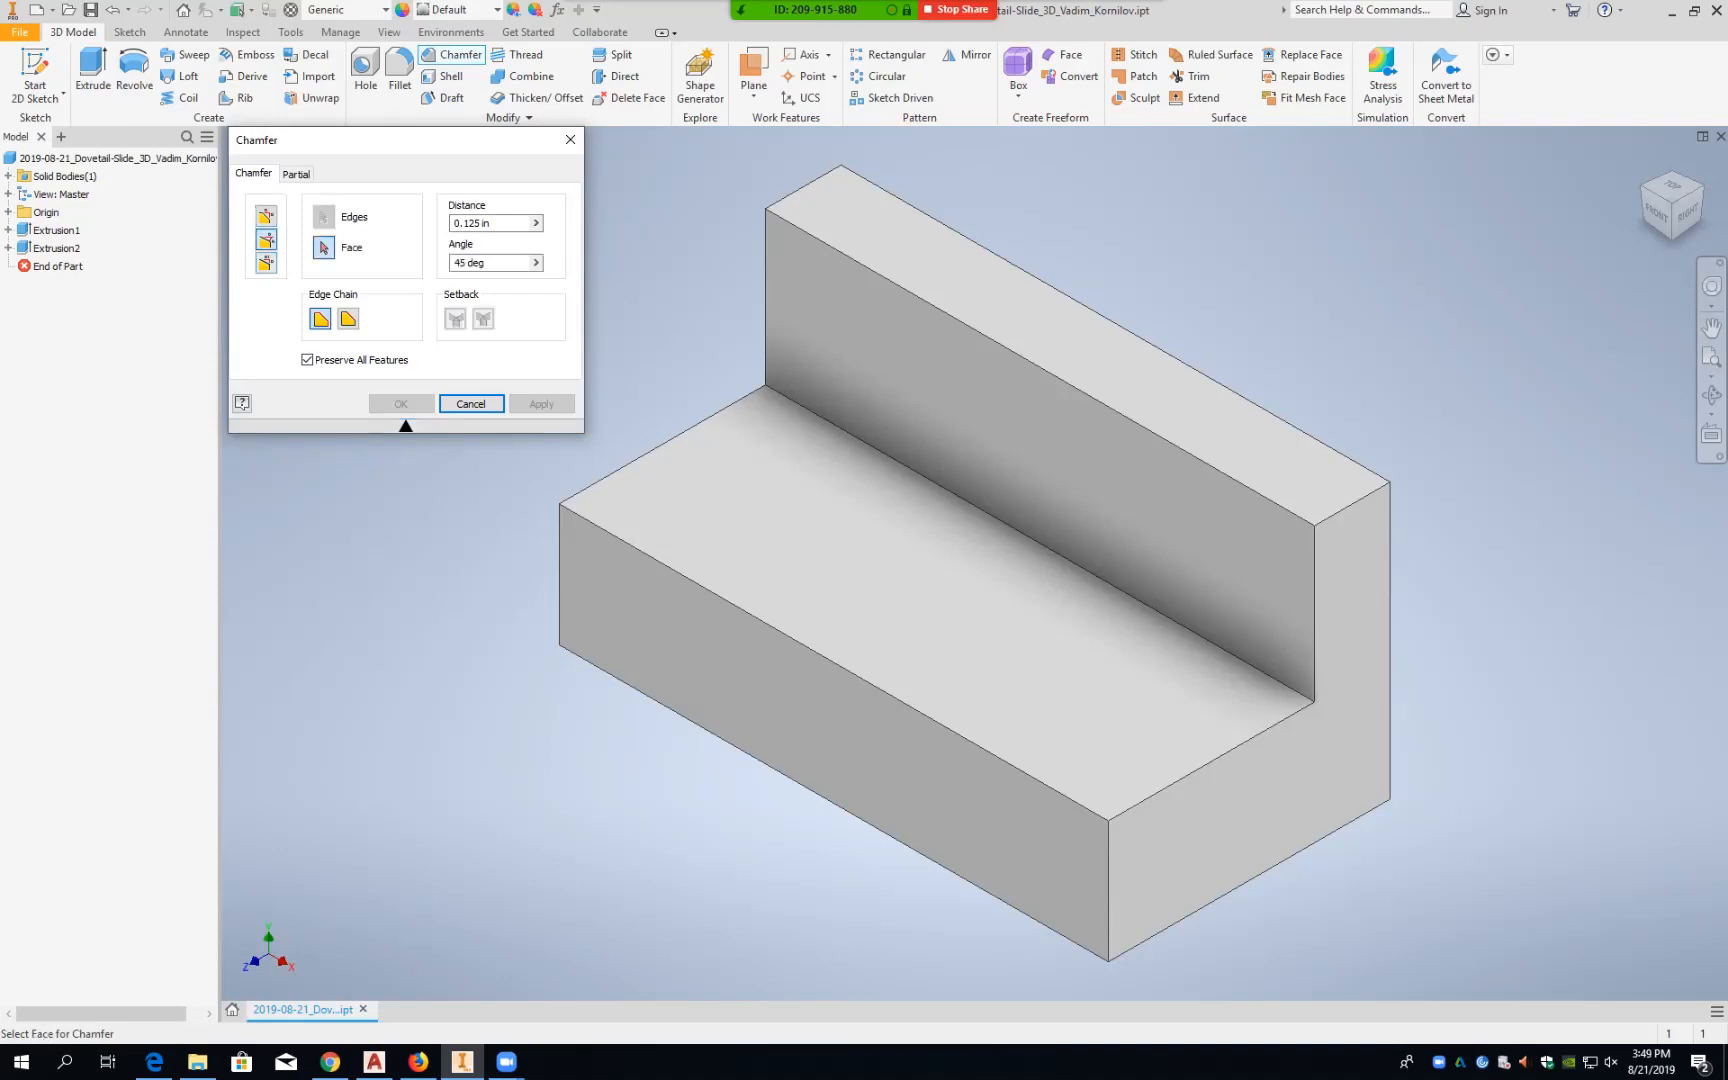
{"action": "left_click_drag", "start_coordinate": [496, 223], "coordinate": [454, 223]}
{"action": "type", "text": ".75"}
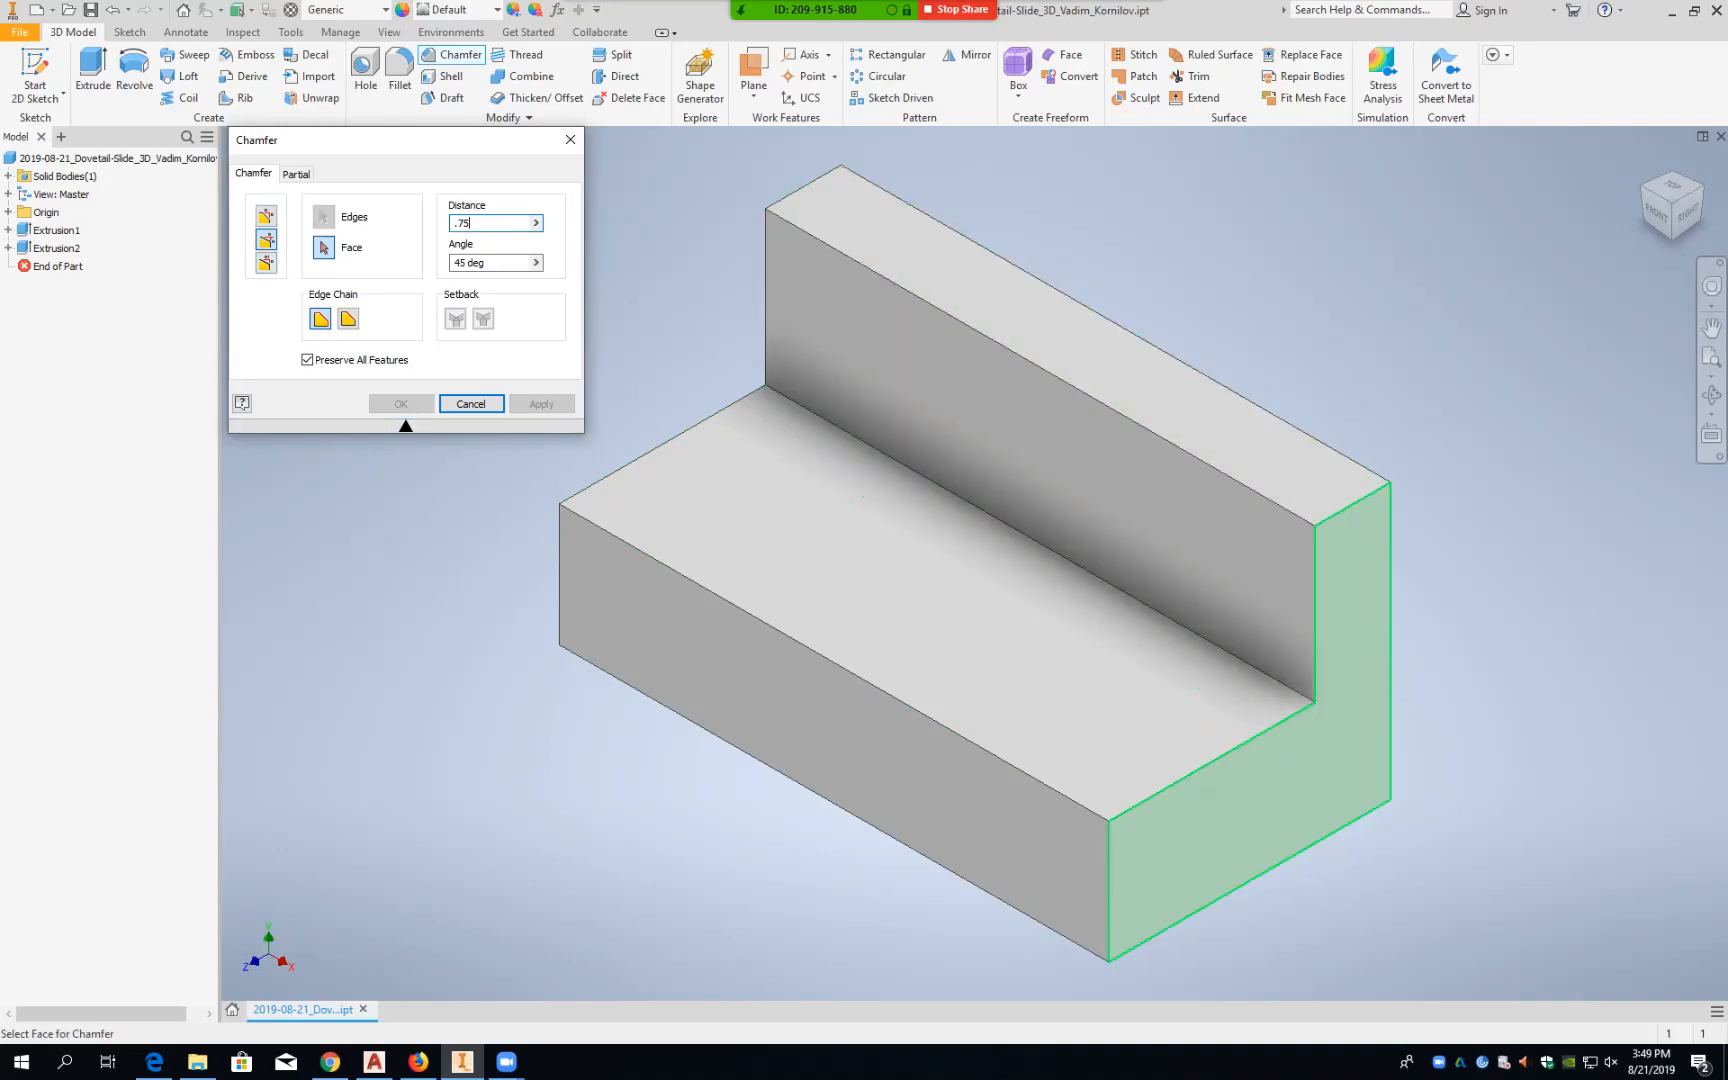
{"action": "left_click", "coordinate": [1250, 812]}
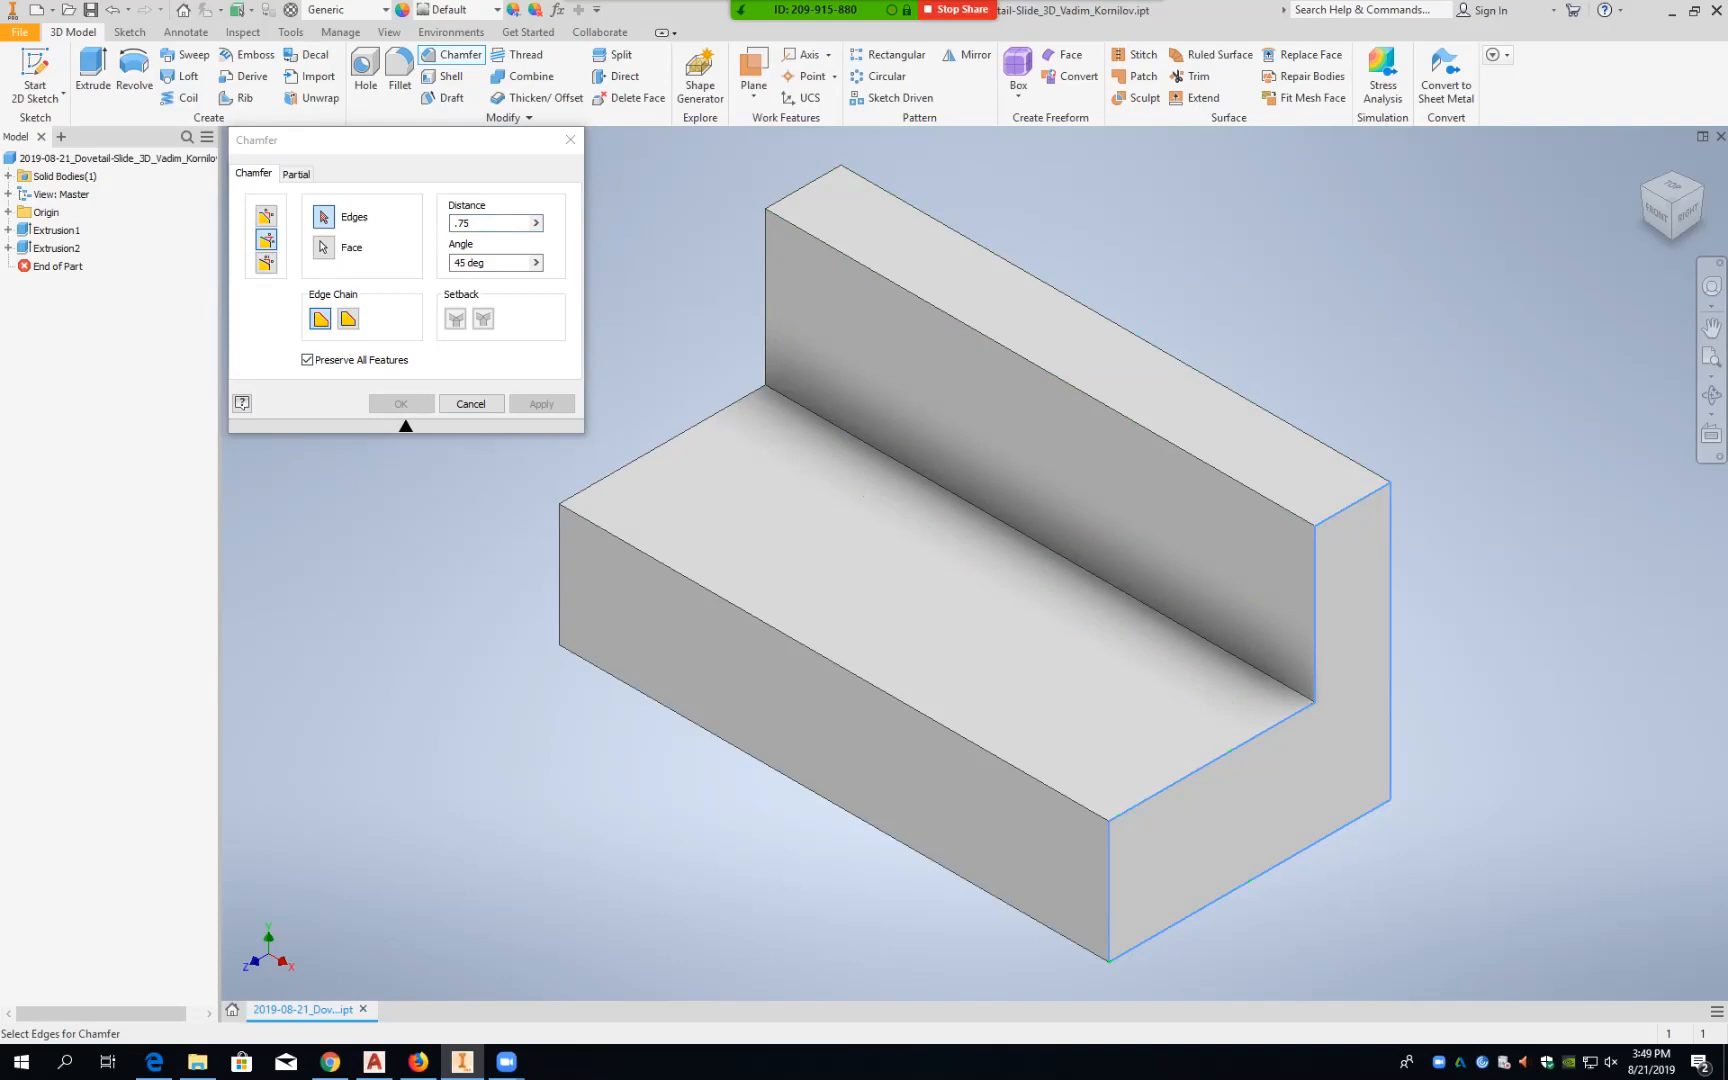
{"action": "left_click", "coordinate": [1352, 504]}
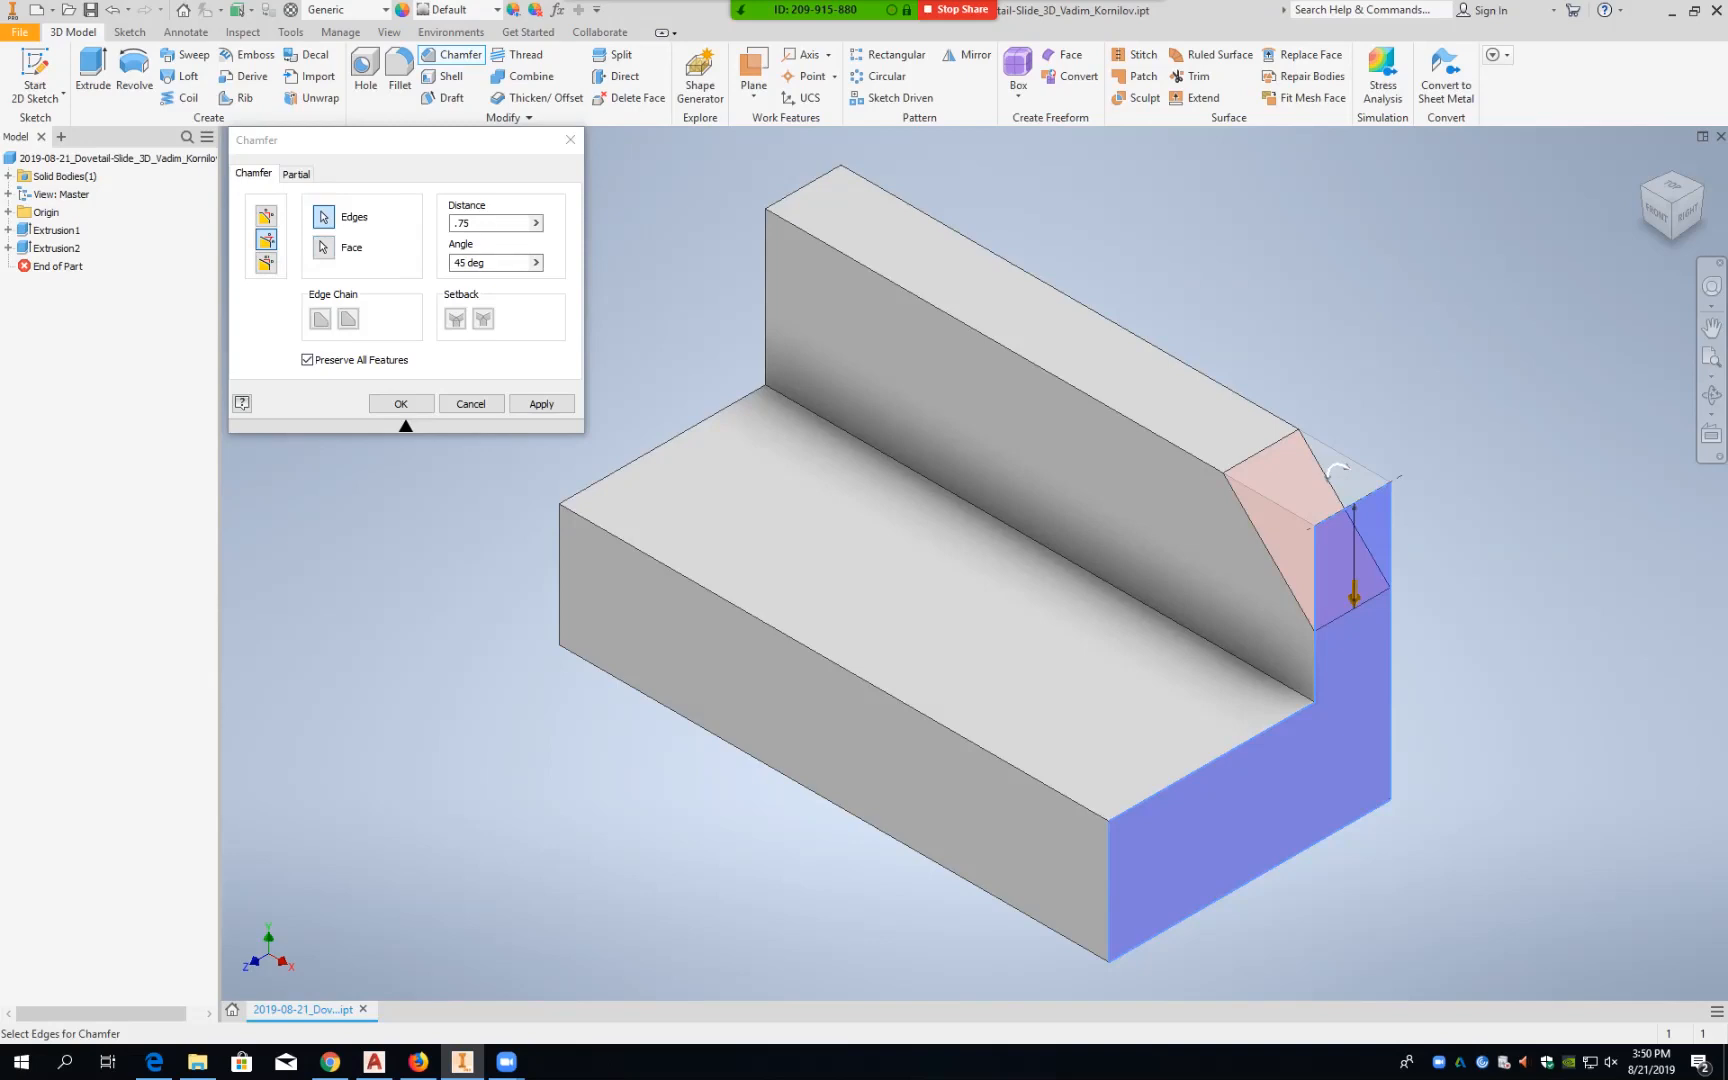
{"action": "left_click", "coordinate": [541, 403]}
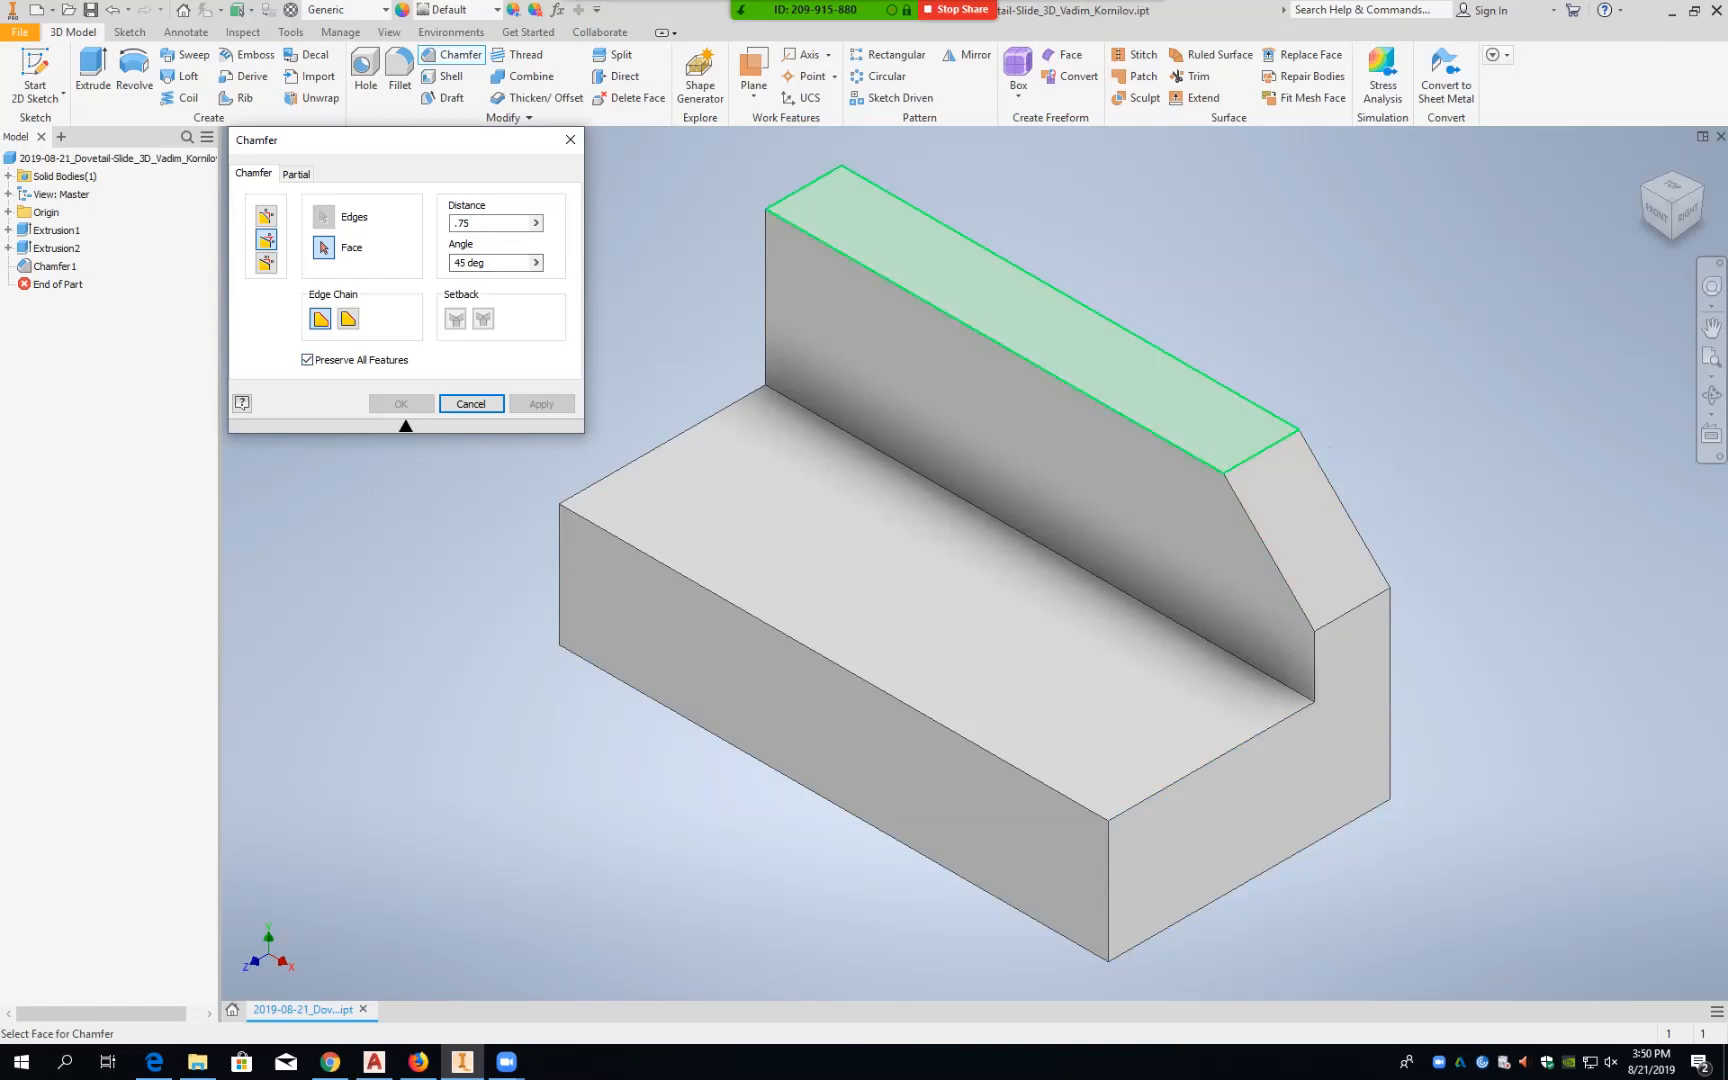
Step: Apply the same 0.75 in, 45-degree chamfer to the upright wall's top left edge, measured from the wall's top face
{"action": "left_click", "coordinate": [1032, 320]}
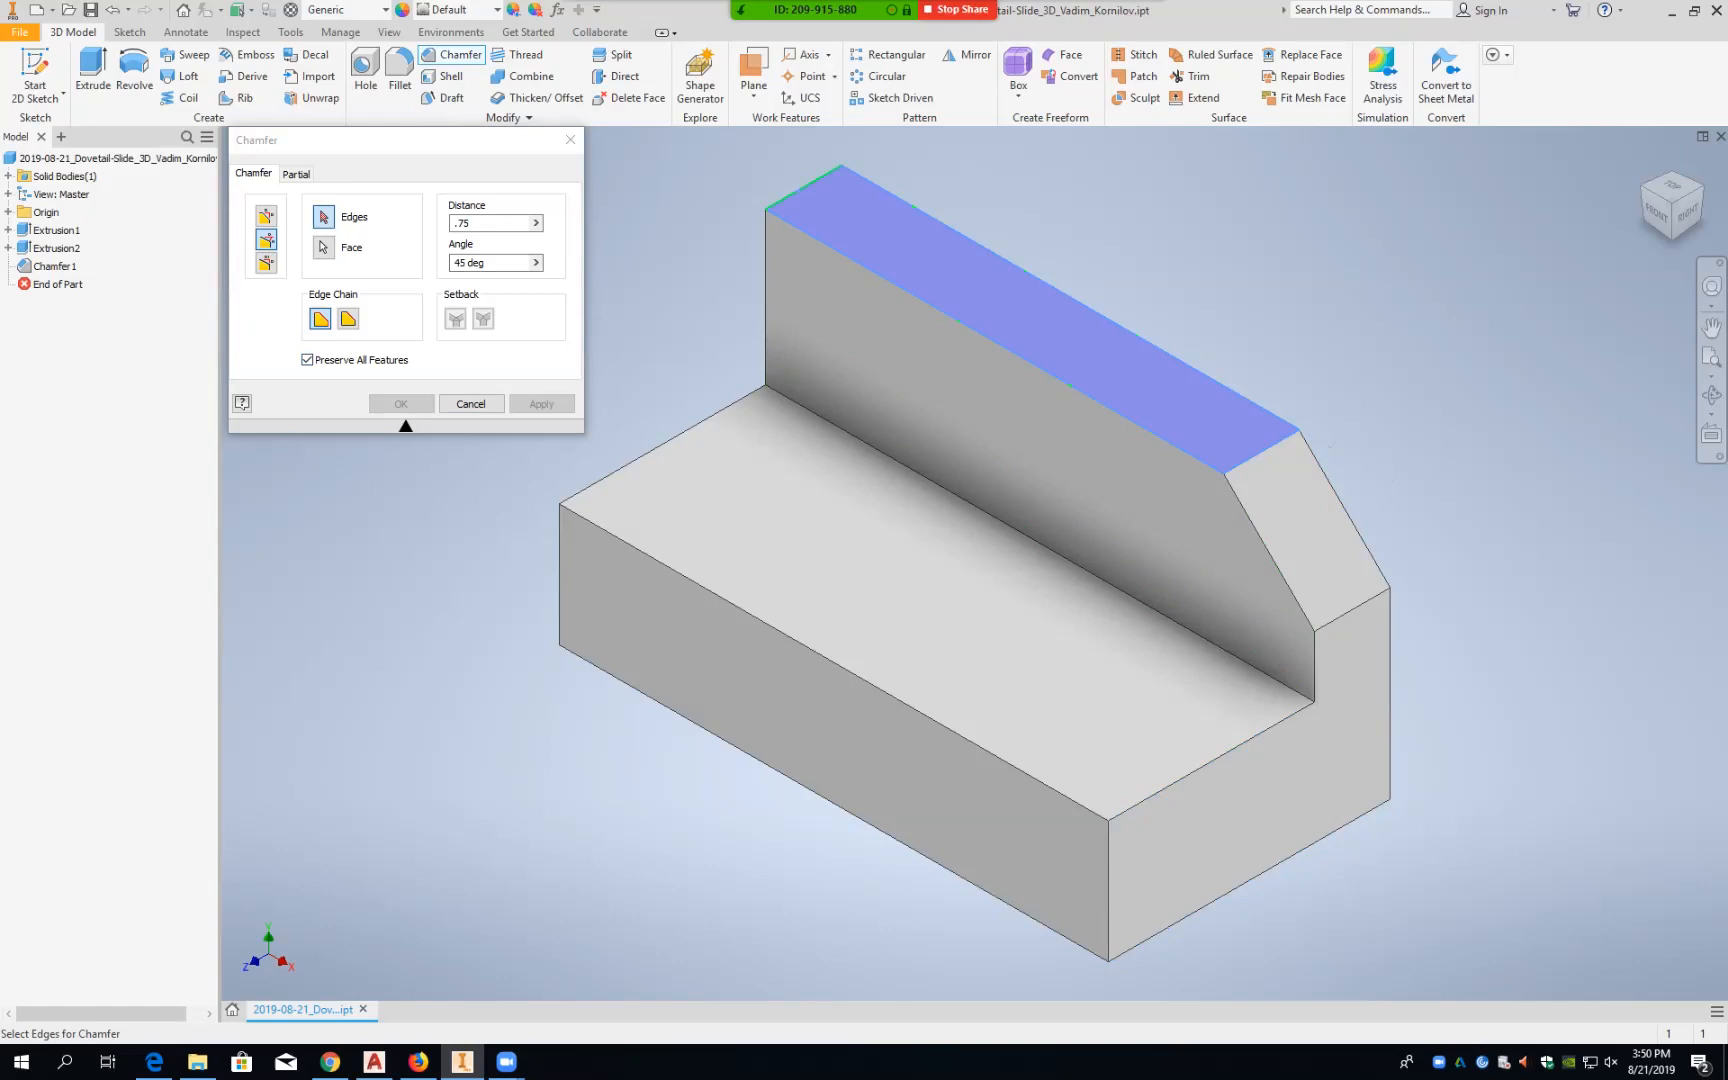
{"action": "left_click", "coordinate": [802, 188]}
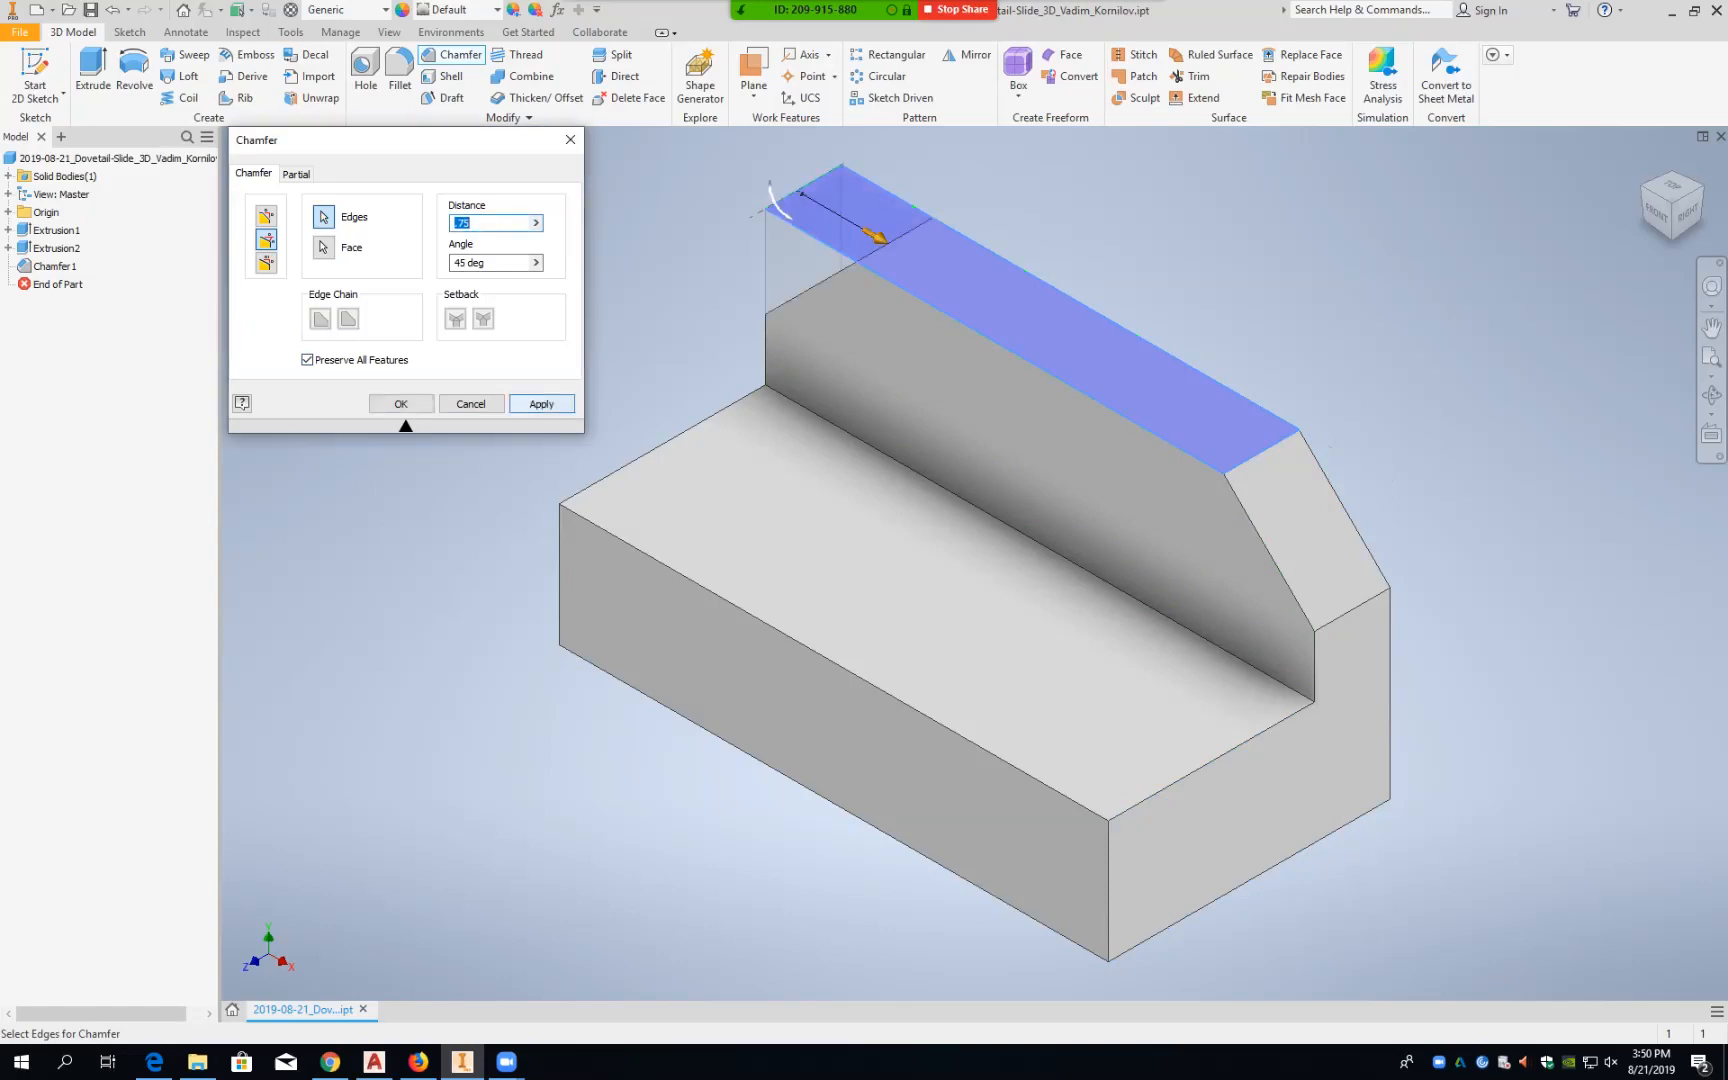
{"action": "left_click", "coordinate": [541, 403]}
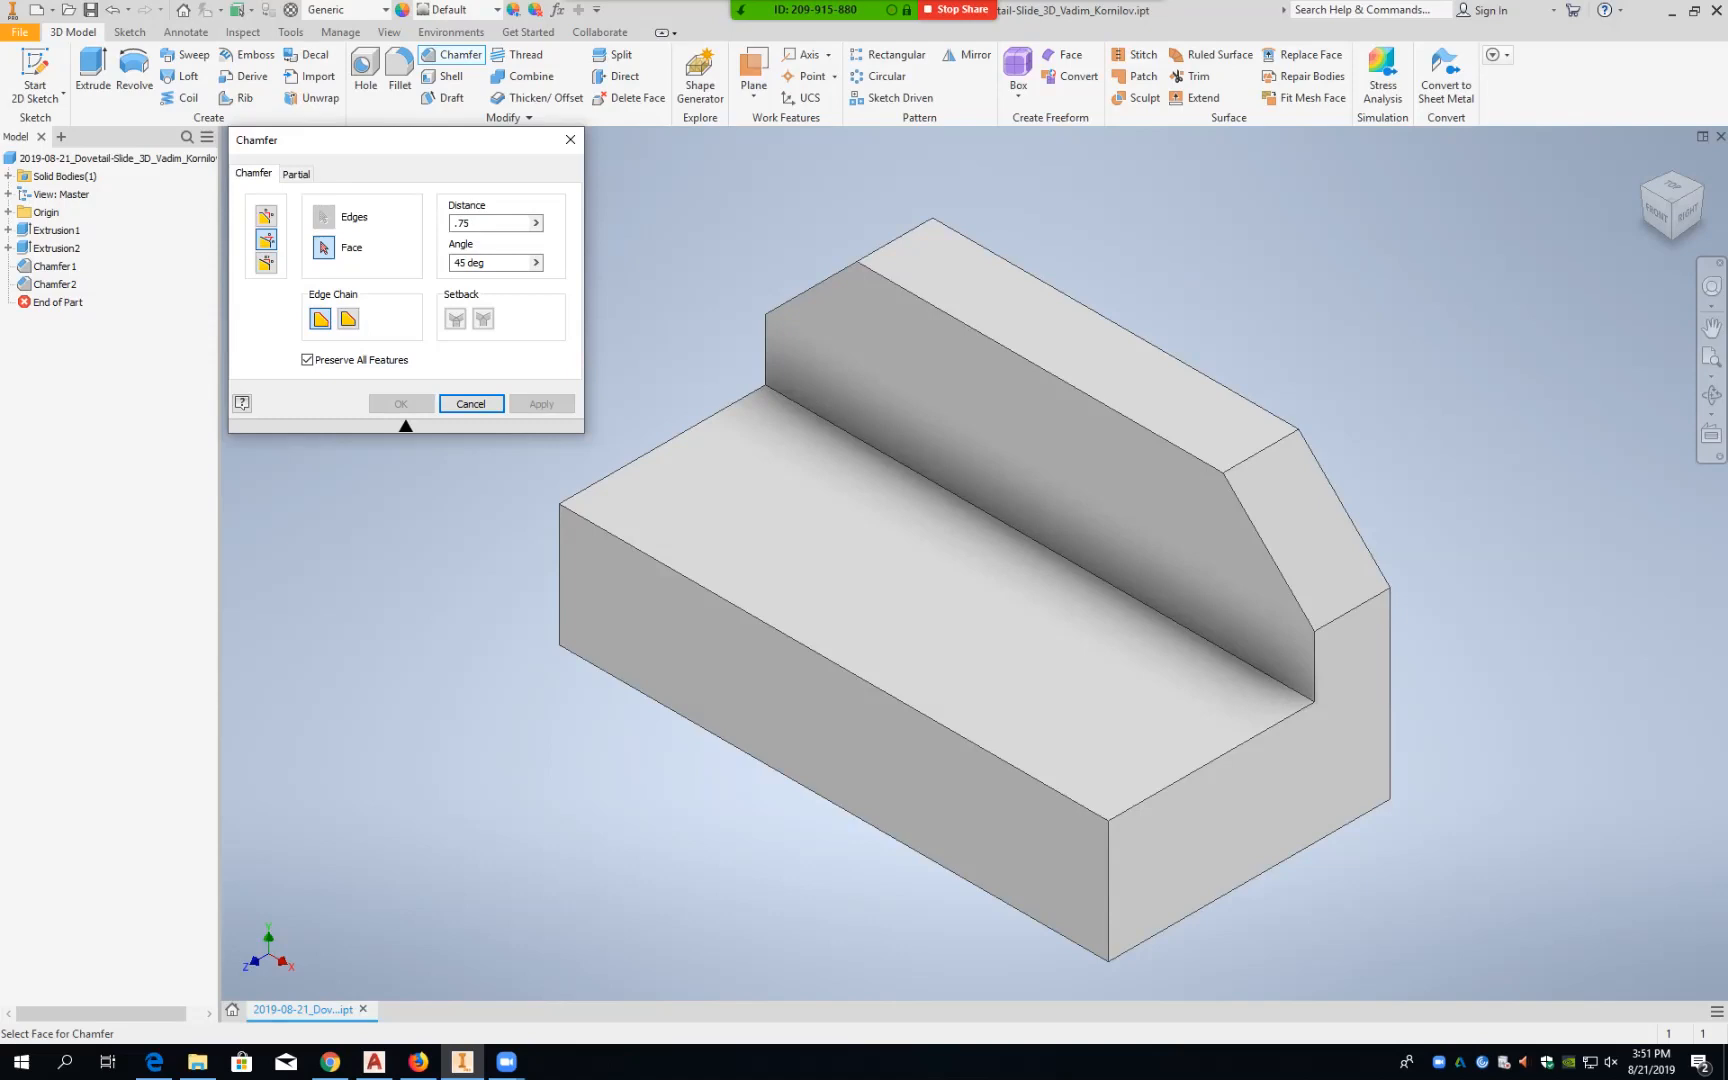
Step: Leave the Chamfer command and start a 2D sketch on the front face of the lower block
{"action": "left_click_drag", "start_coordinate": [435, 145], "coordinate": [465, 168]}
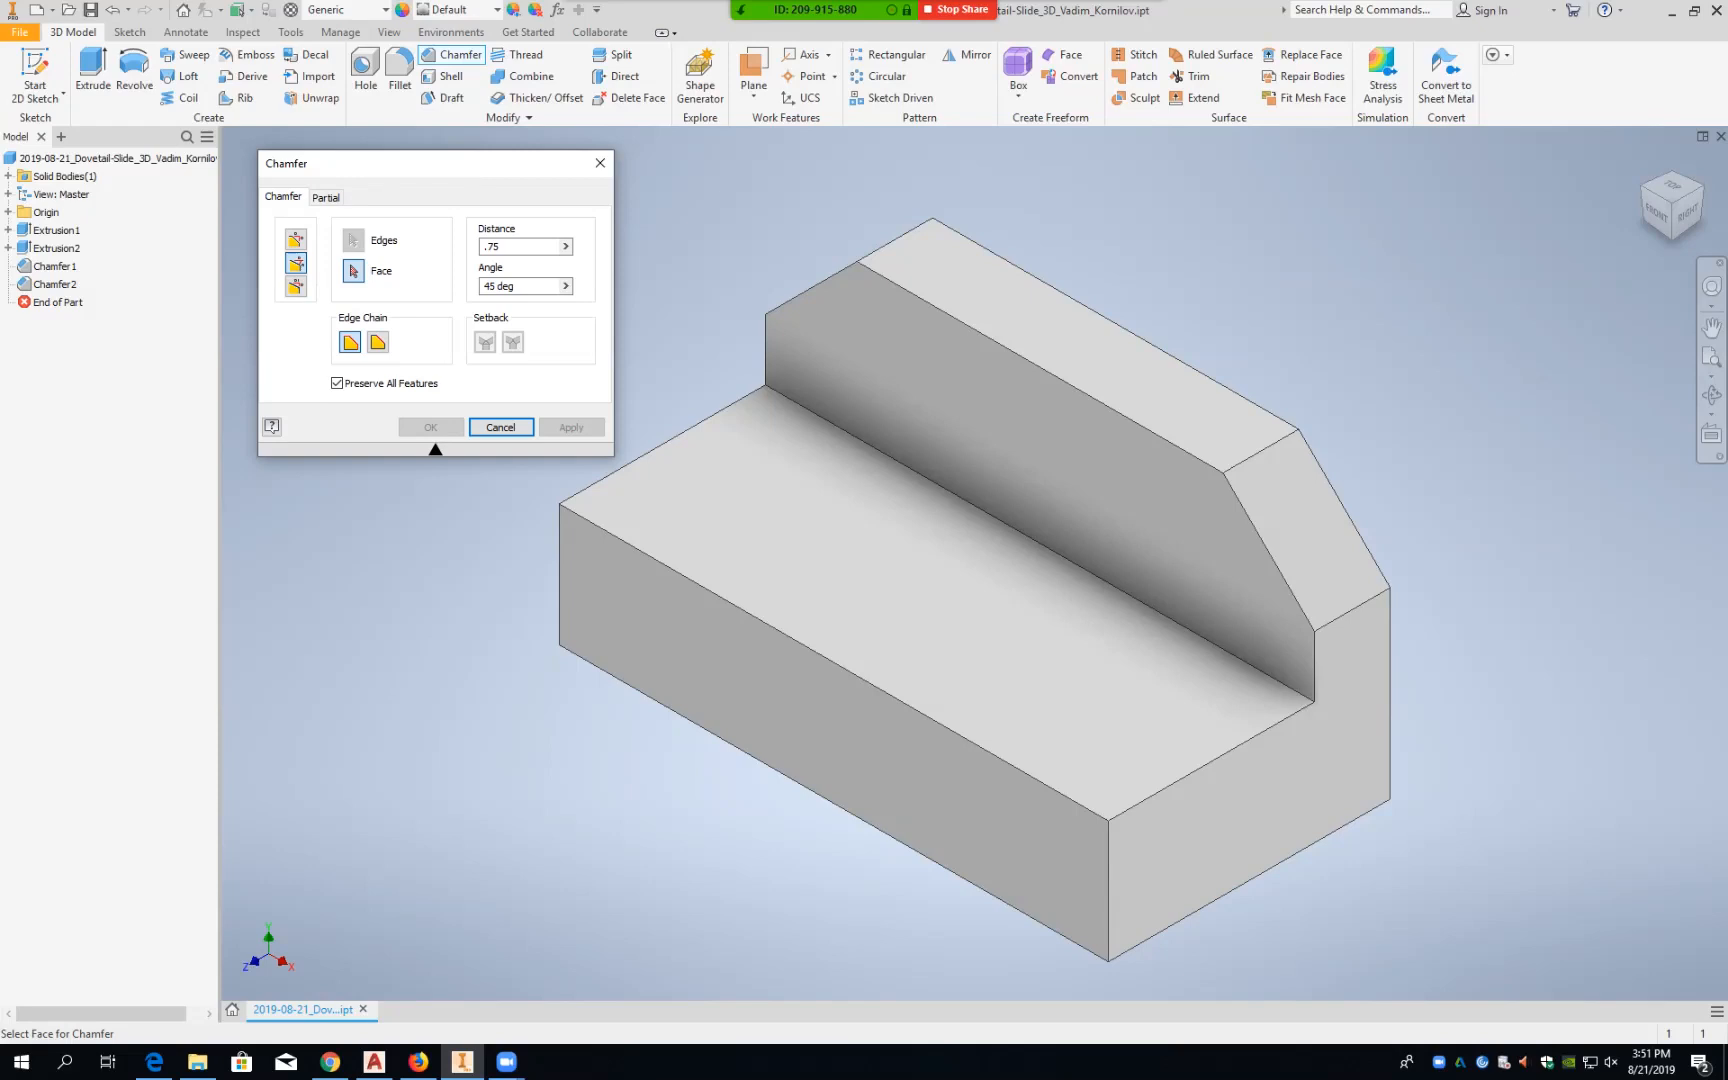
{"action": "left_click", "coordinate": [500, 427]}
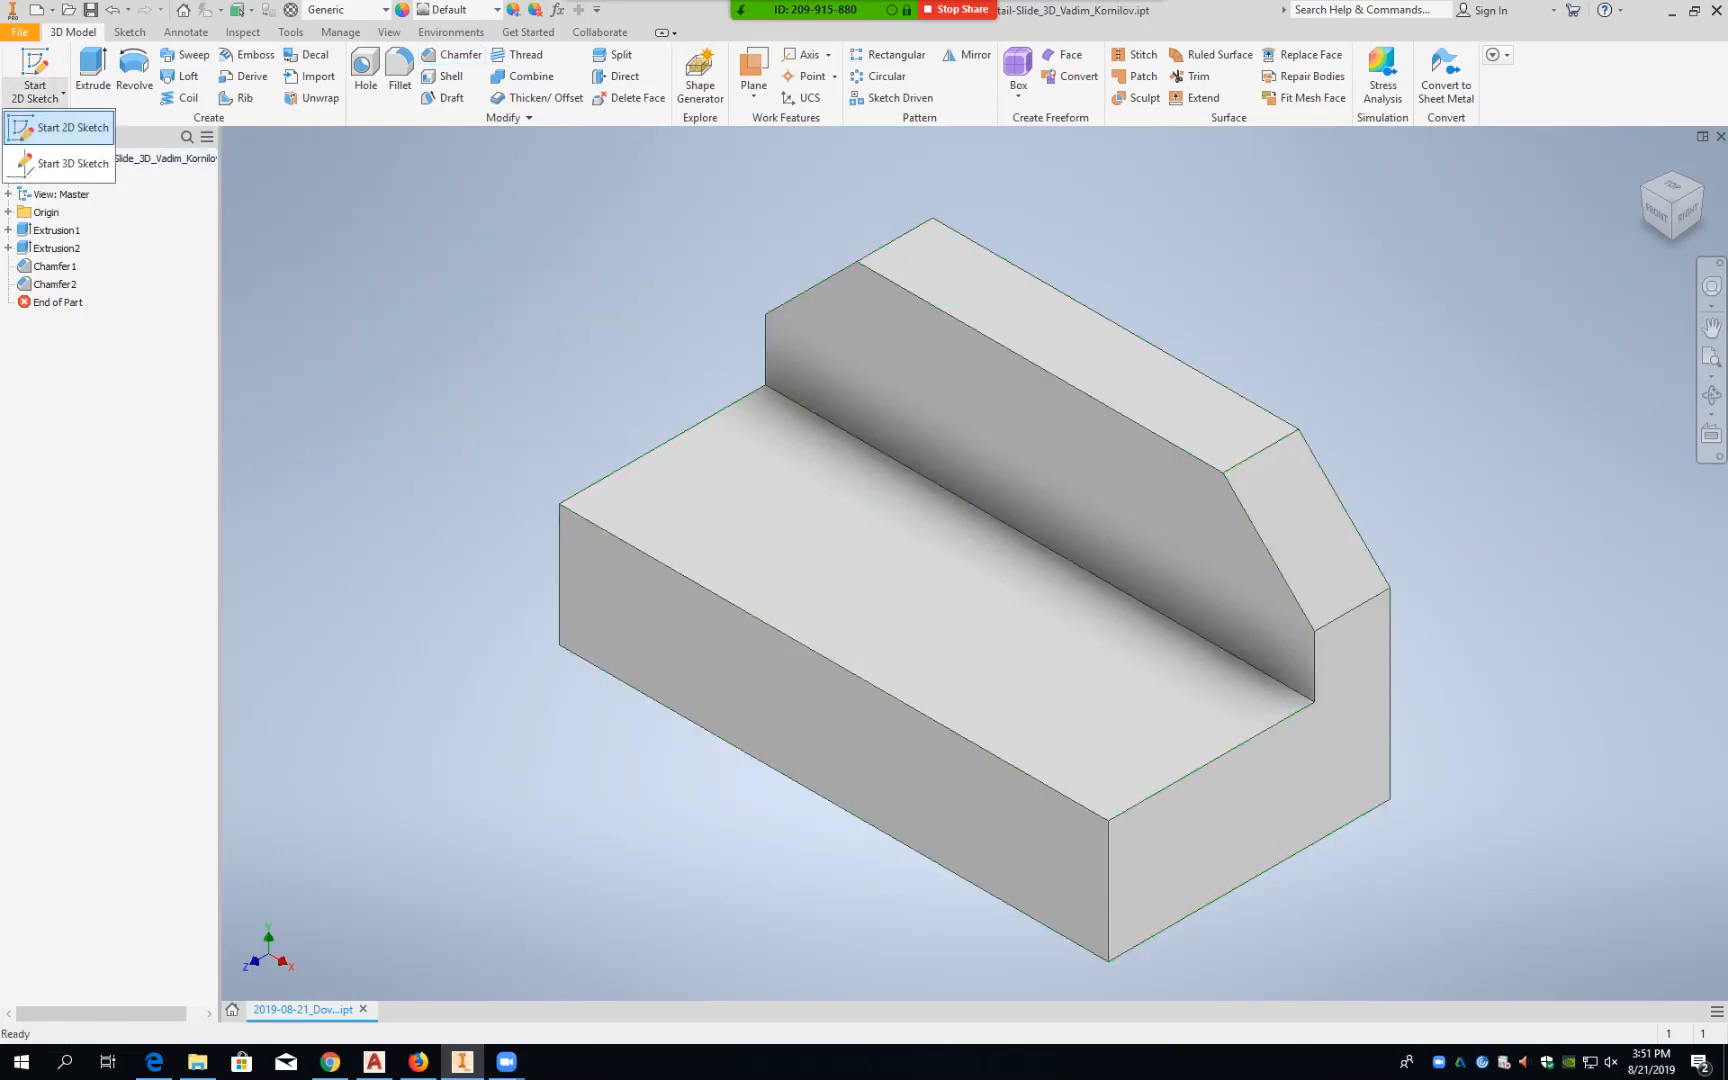
{"action": "left_click", "coordinate": [35, 72]}
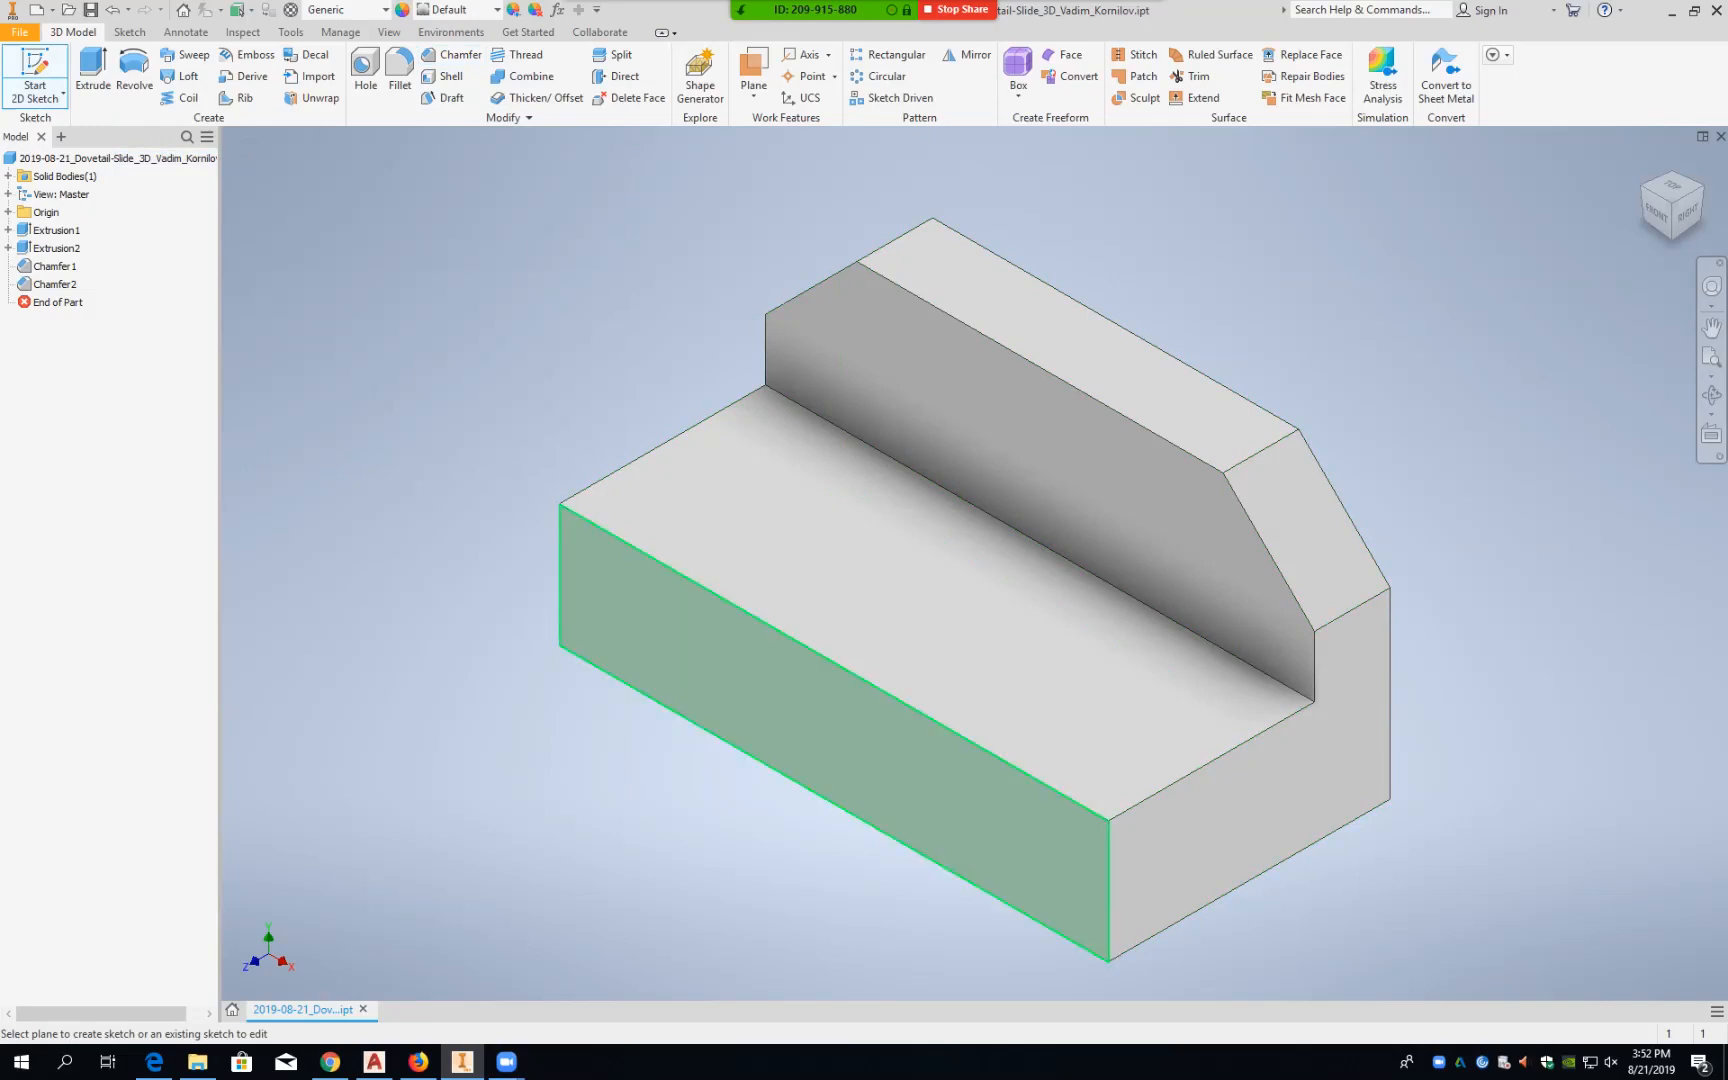
{"action": "left_click", "coordinate": [834, 733]}
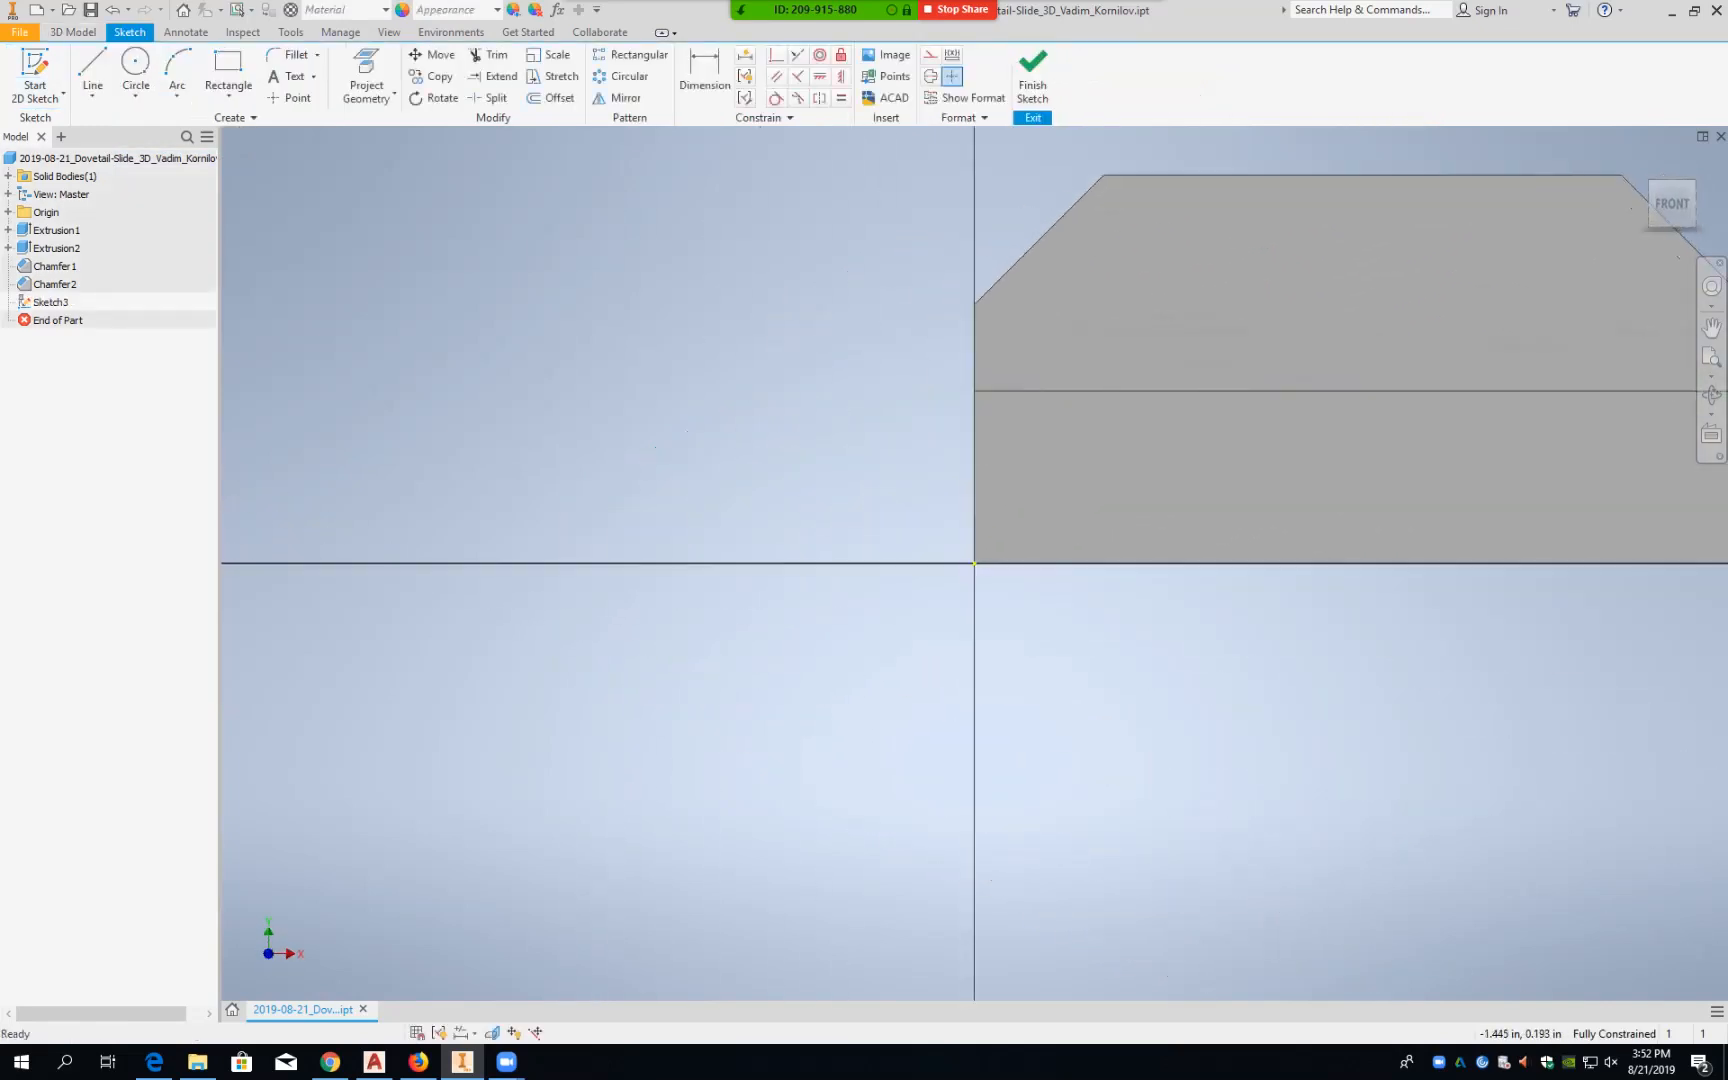
{"action": "mouse_move", "coordinate": [1381, 355]}
{"action": "middle_mouse_down"}
{"action": "mouse_move", "coordinate": [1010, 479]}
{"action": "mouse_move", "coordinate": [980, 513]}
{"action": "middle_mouse_up"}
{"action": "scroll", "coordinate": [980, 513], "scroll_direction": "down", "scroll_amount": 5}
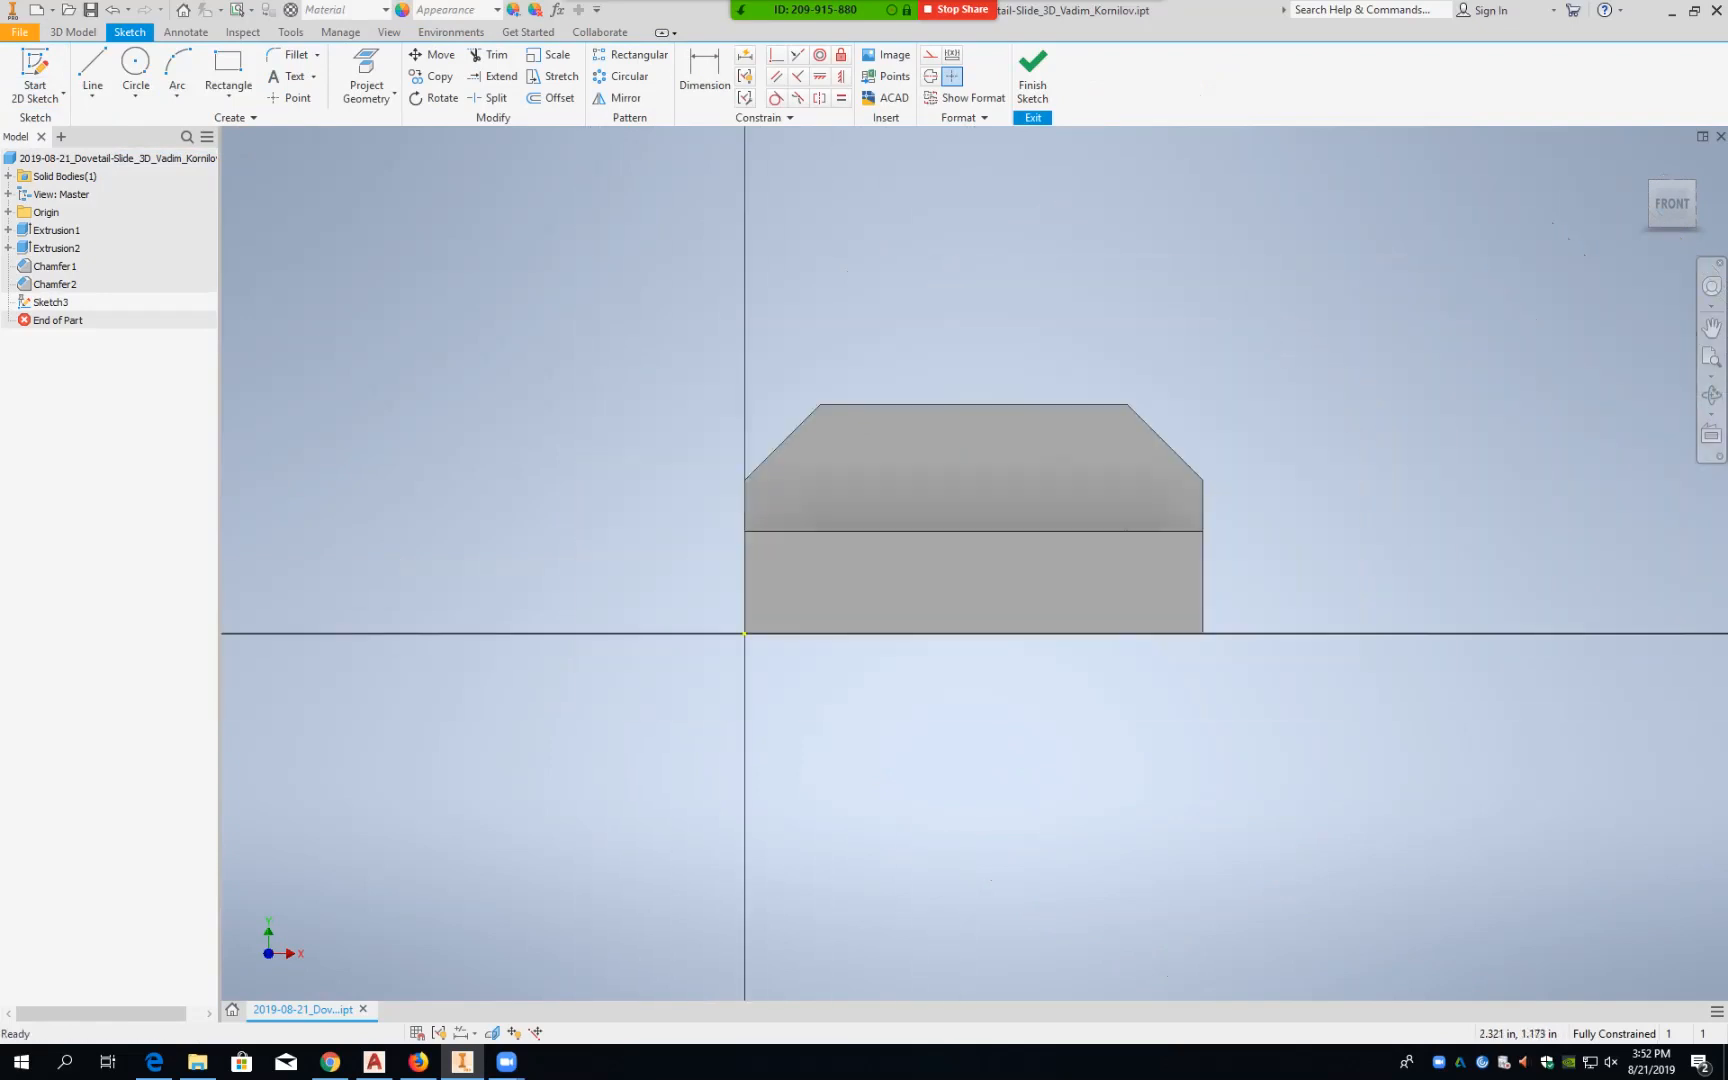
{"action": "scroll", "coordinate": [980, 513], "scroll_direction": "up", "scroll_amount": 6}
{"action": "scroll", "coordinate": [975, 514], "scroll_direction": "up", "scroll_amount": 5}
{"action": "scroll", "coordinate": [975, 514], "scroll_direction": "down", "scroll_amount": 4}
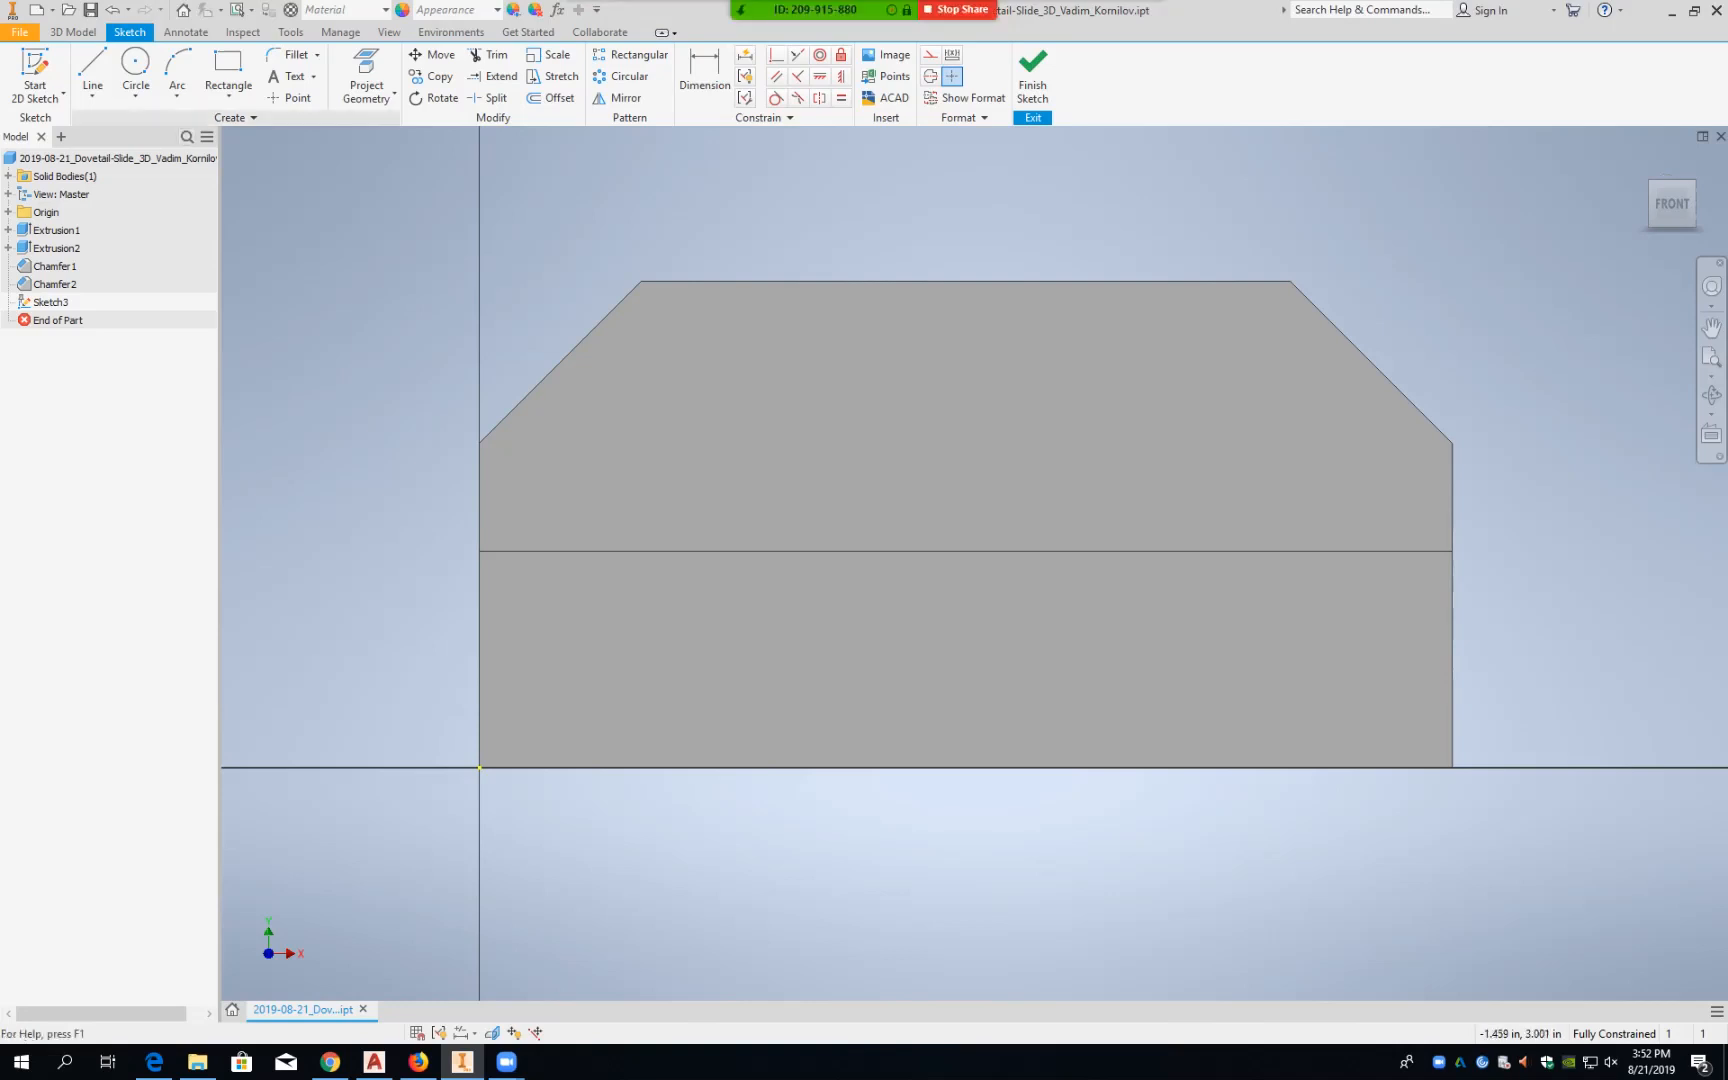
Step: Sketch a closed dovetail outline across the face's lower edge, about 3.4 in wide at the top, with a straight neck extending below the block
{"action": "left_click", "coordinate": [92, 96]}
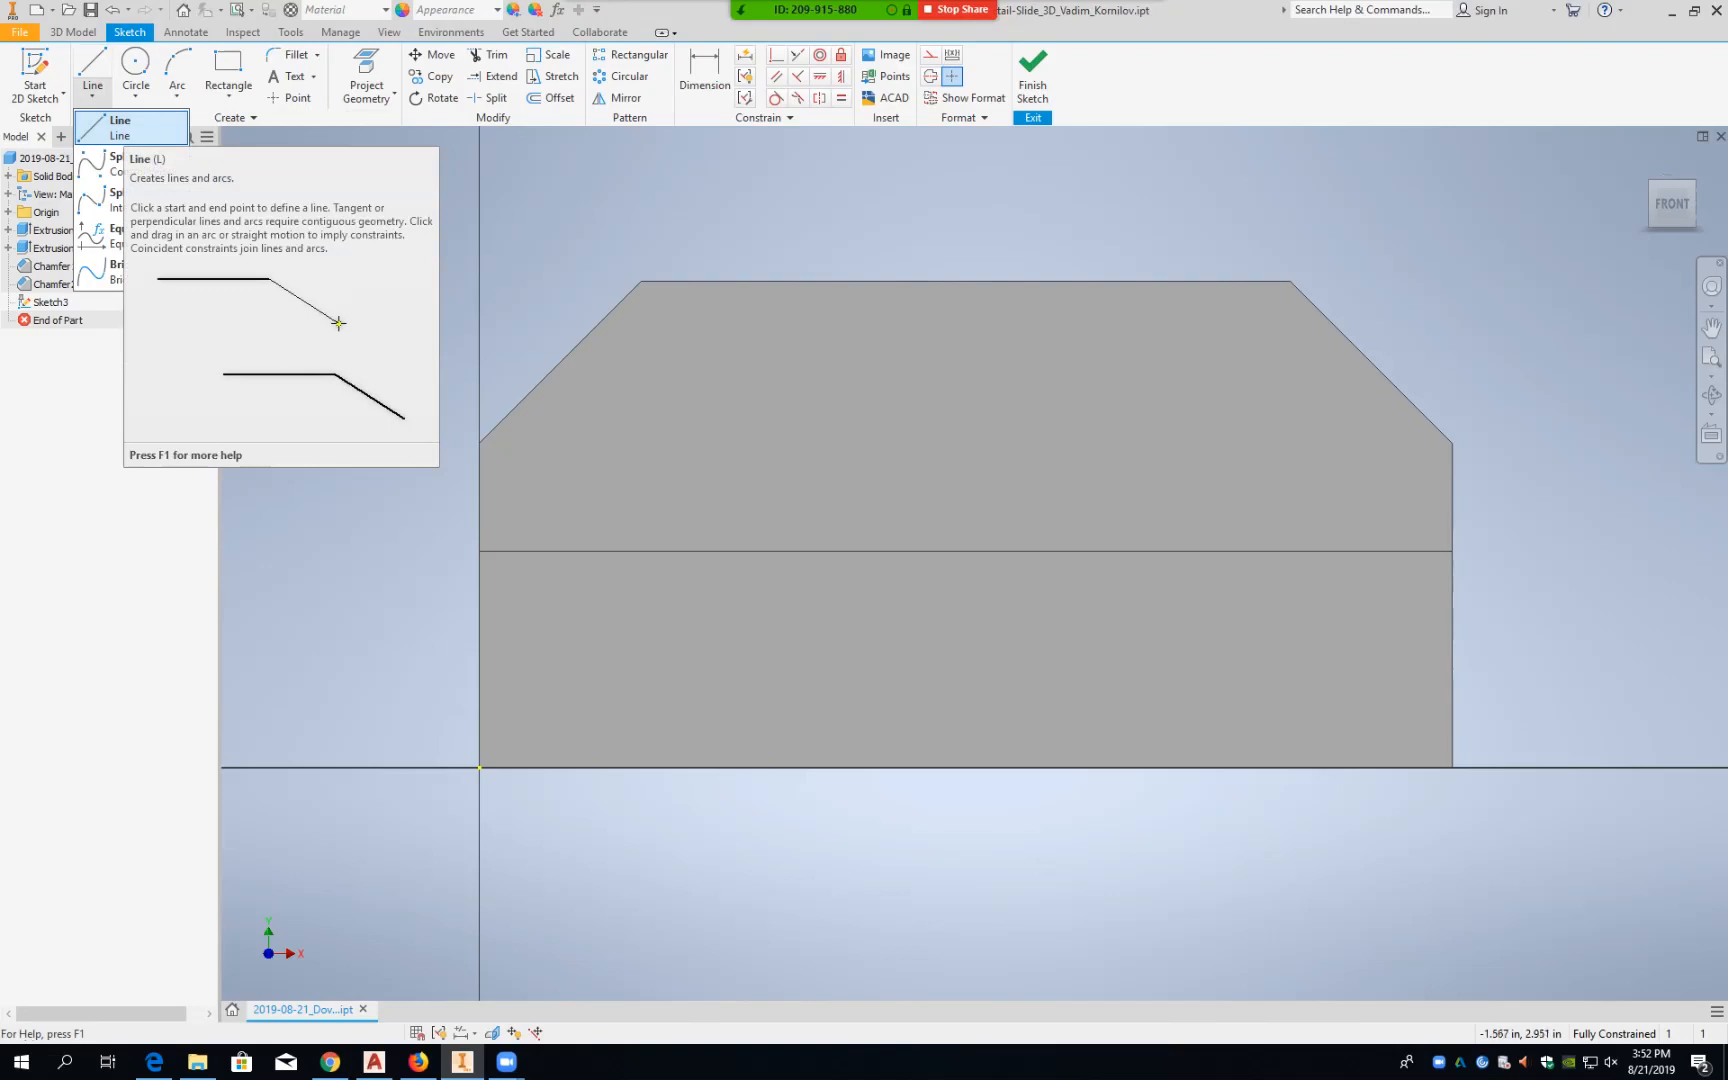
{"action": "left_click", "coordinate": [125, 127]}
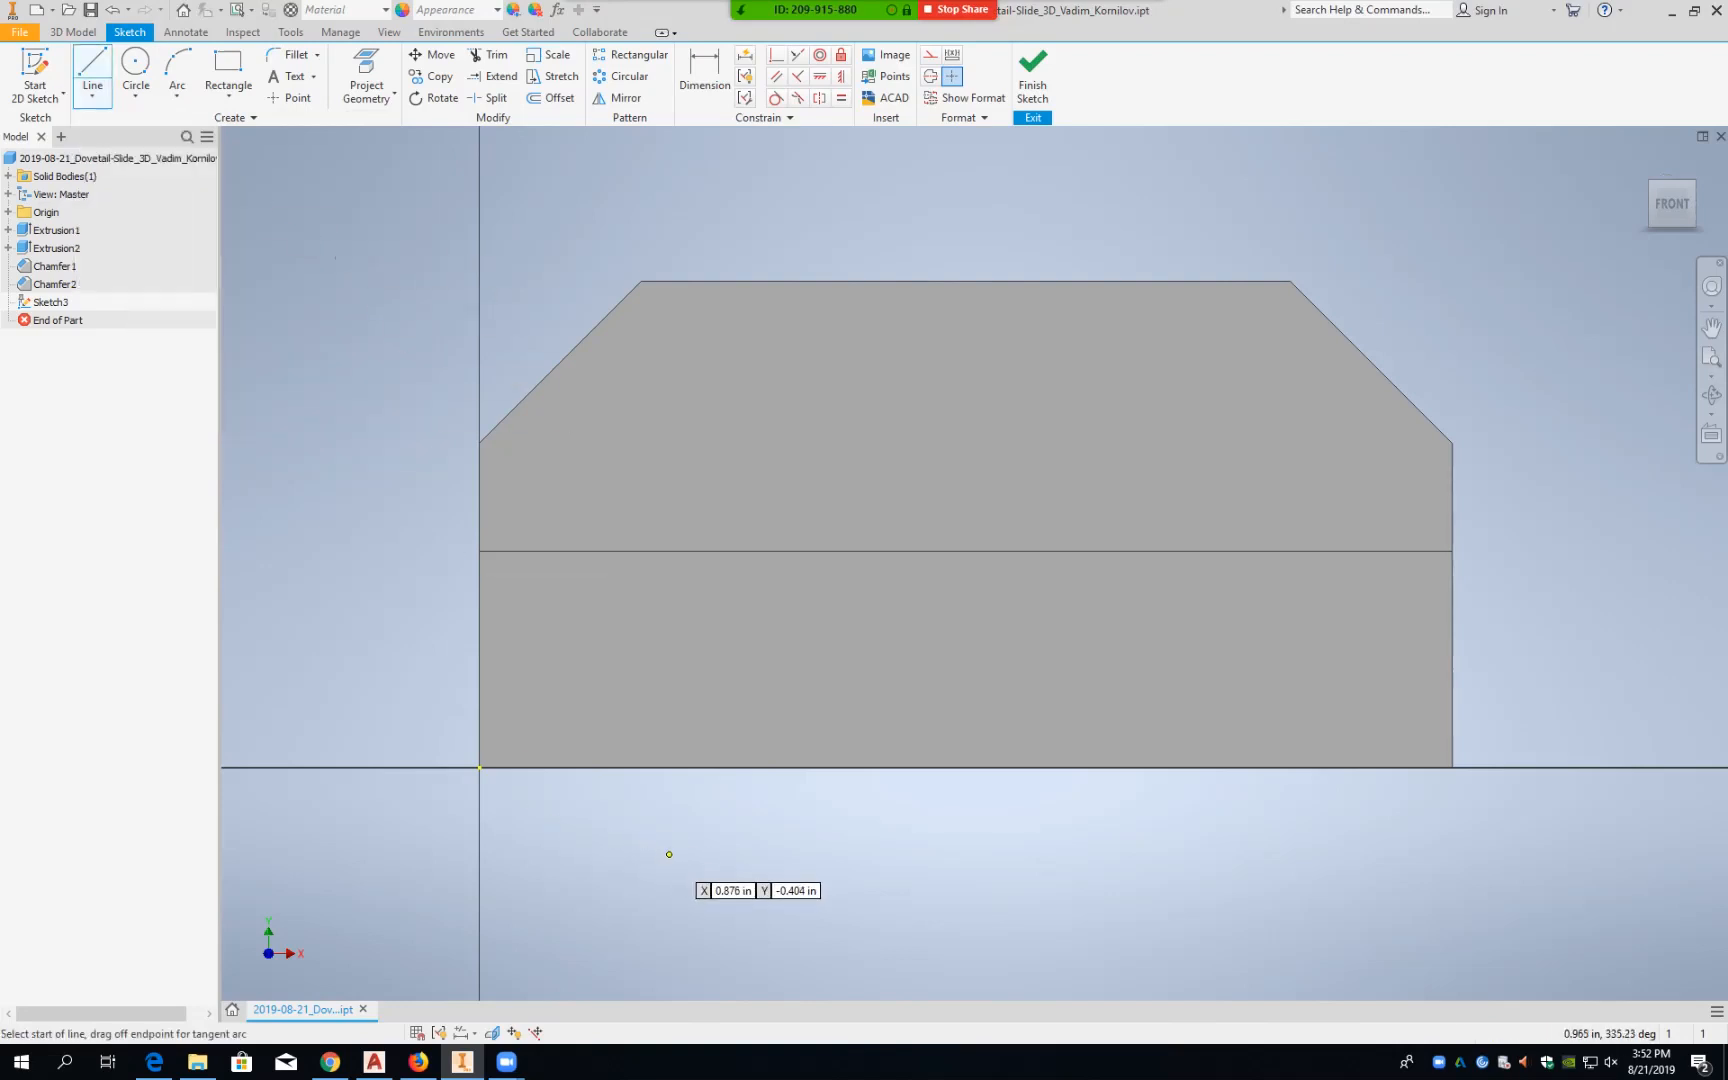
{"action": "left_click", "coordinate": [719, 929]}
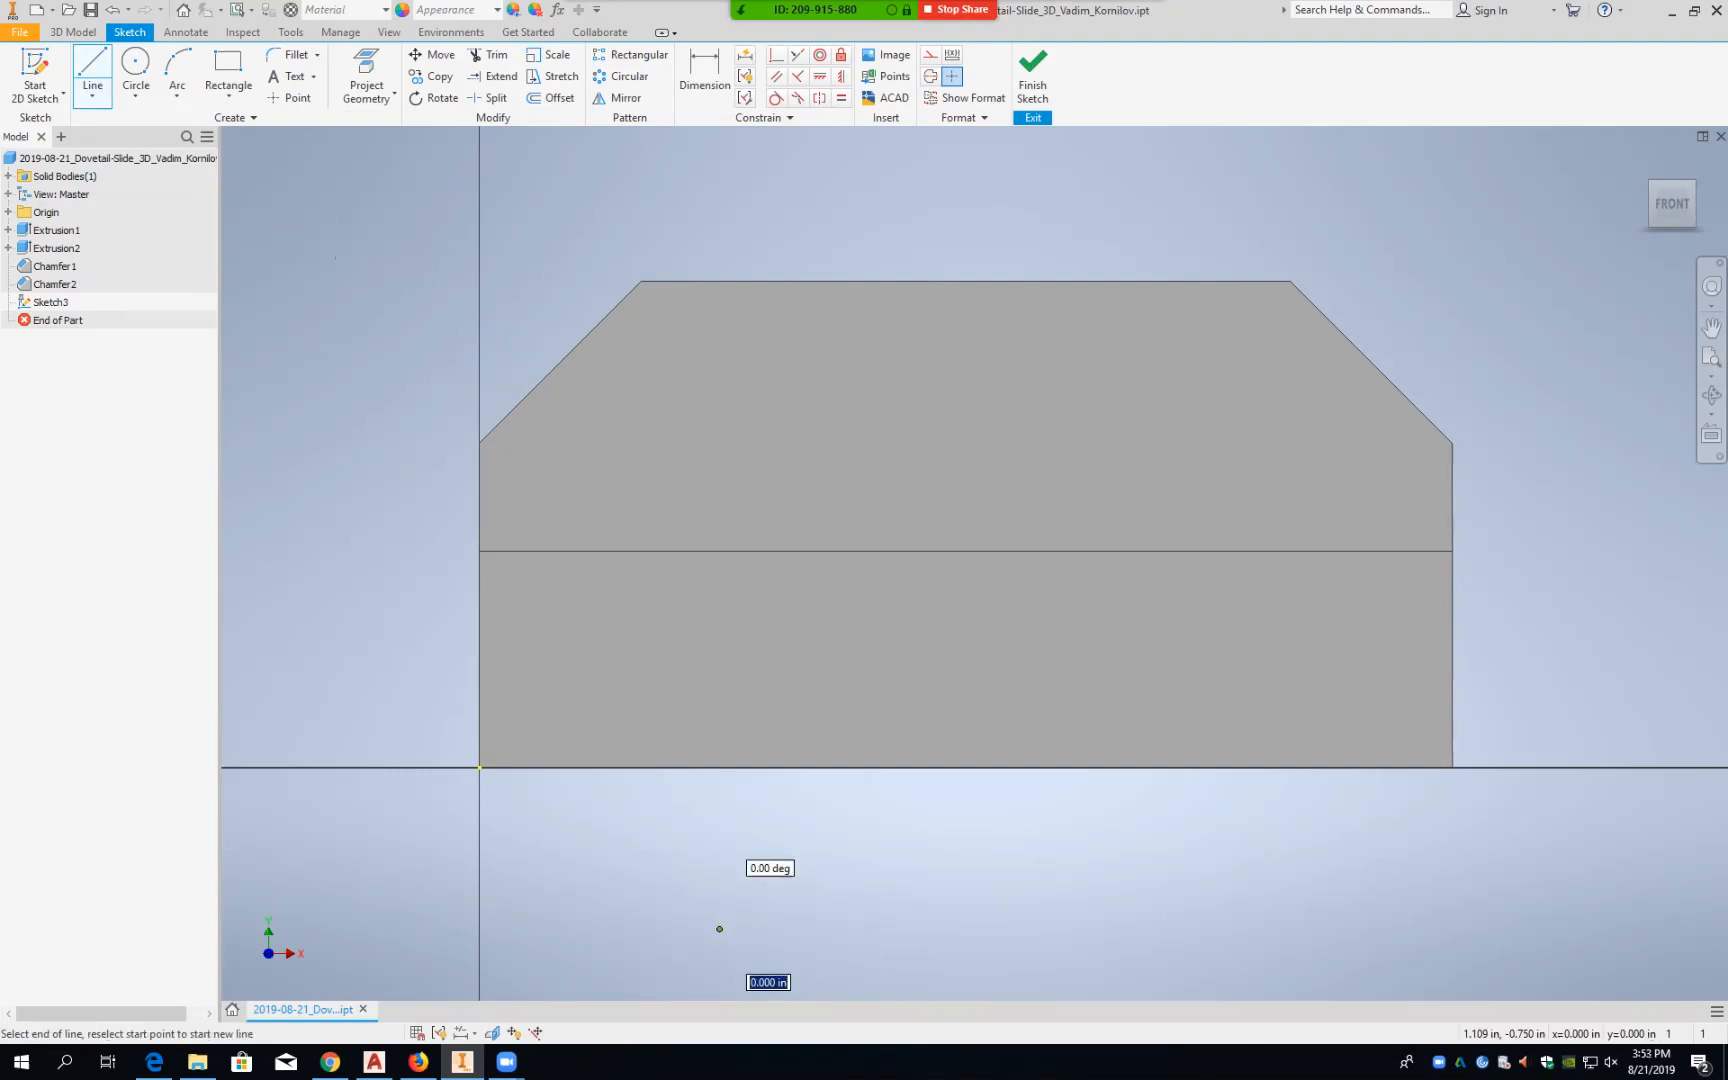
{"action": "left_click", "coordinate": [719, 808]}
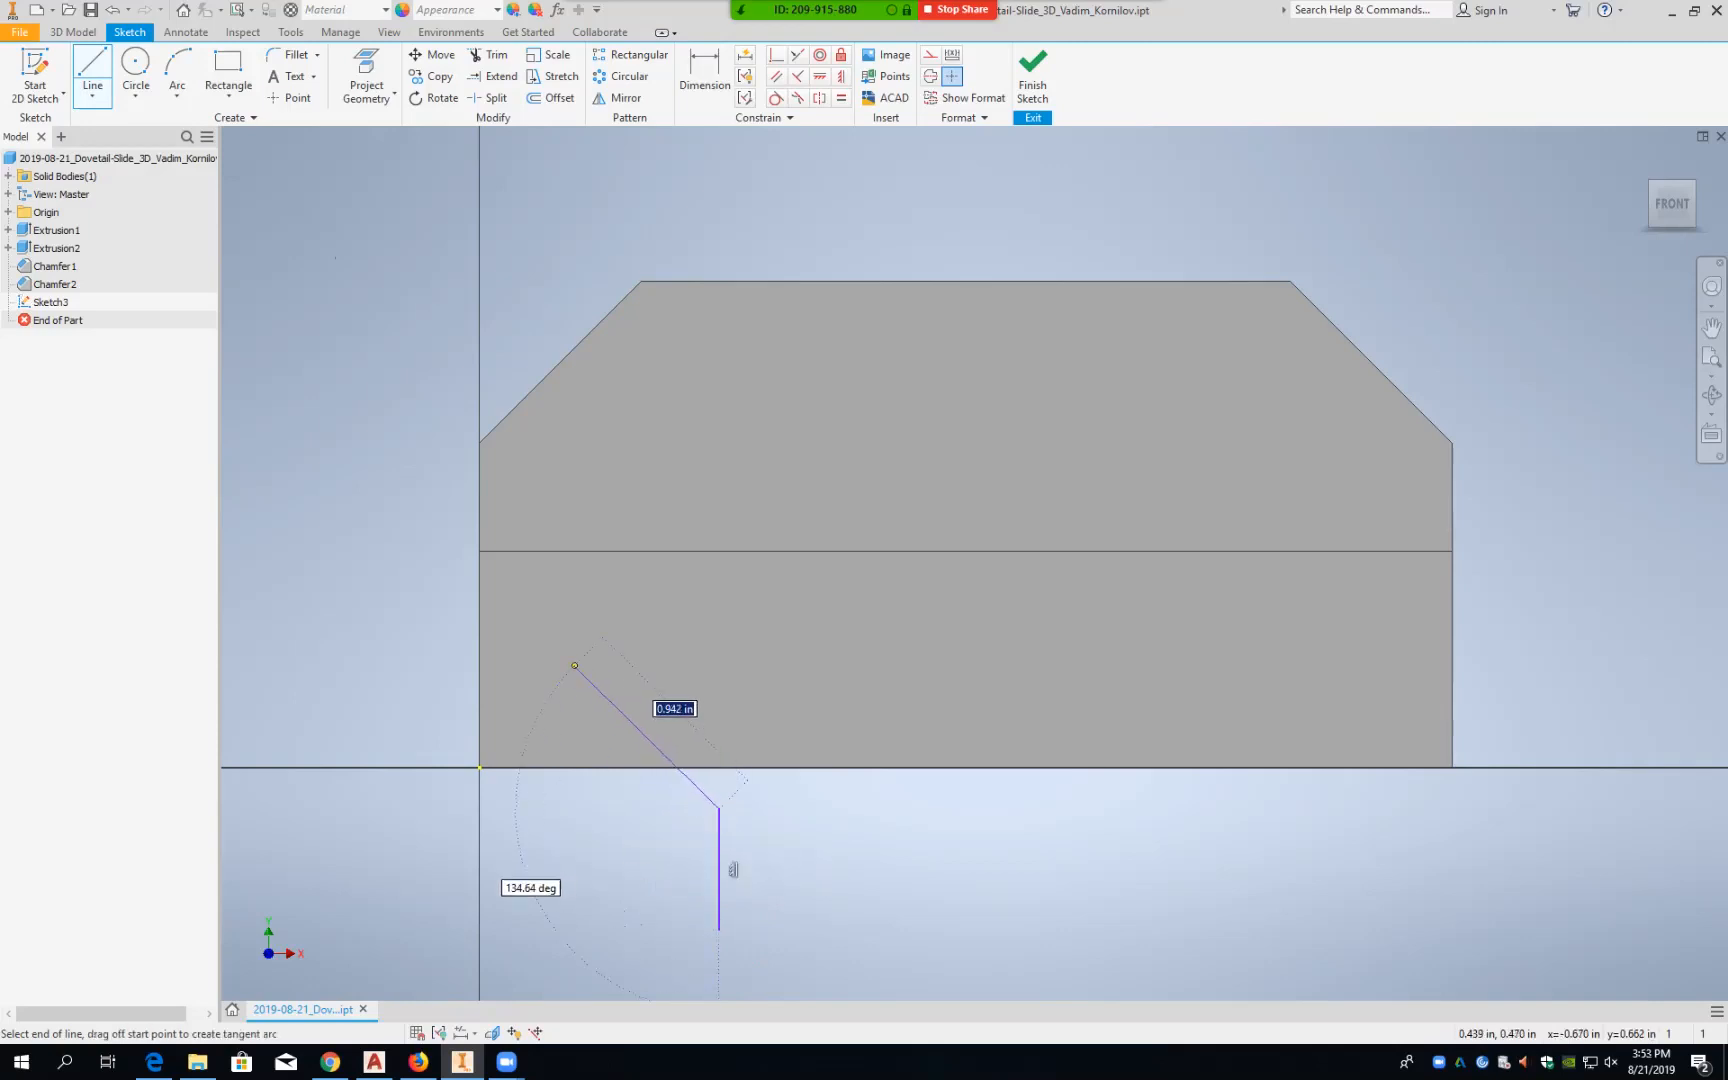
{"action": "left_click", "coordinate": [574, 665]}
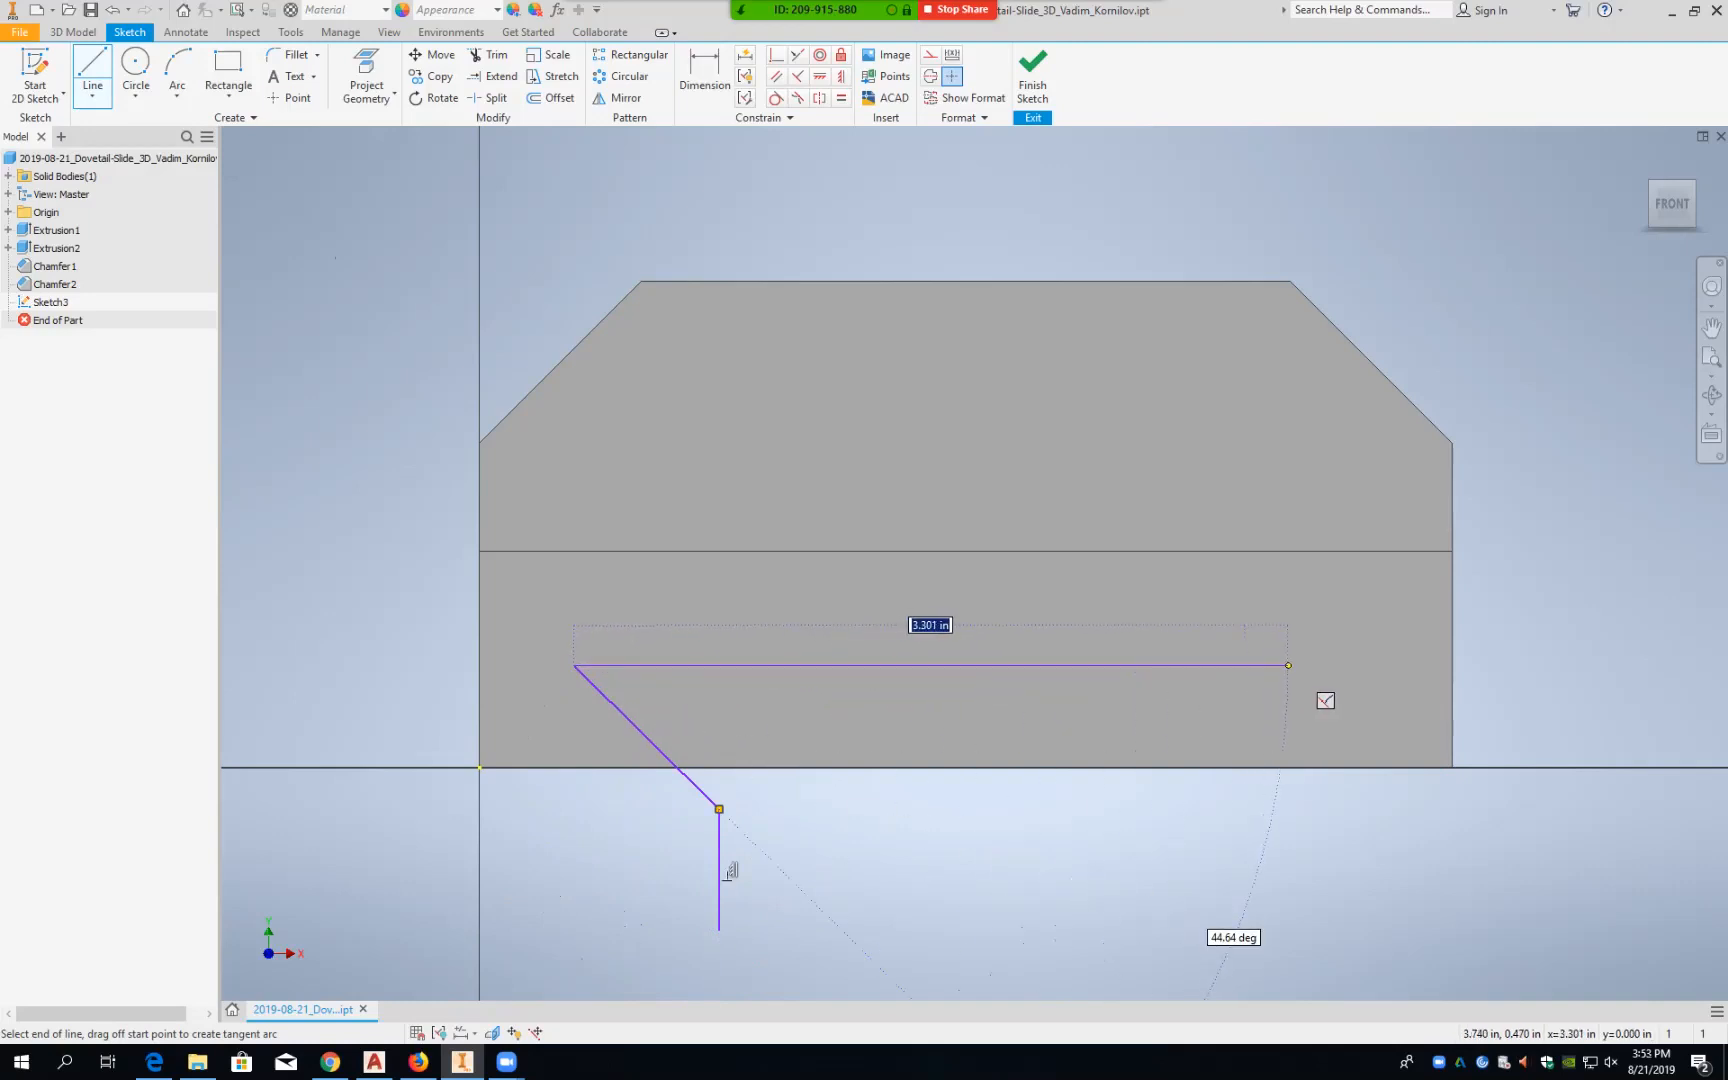
{"action": "left_click", "coordinate": [1309, 665]}
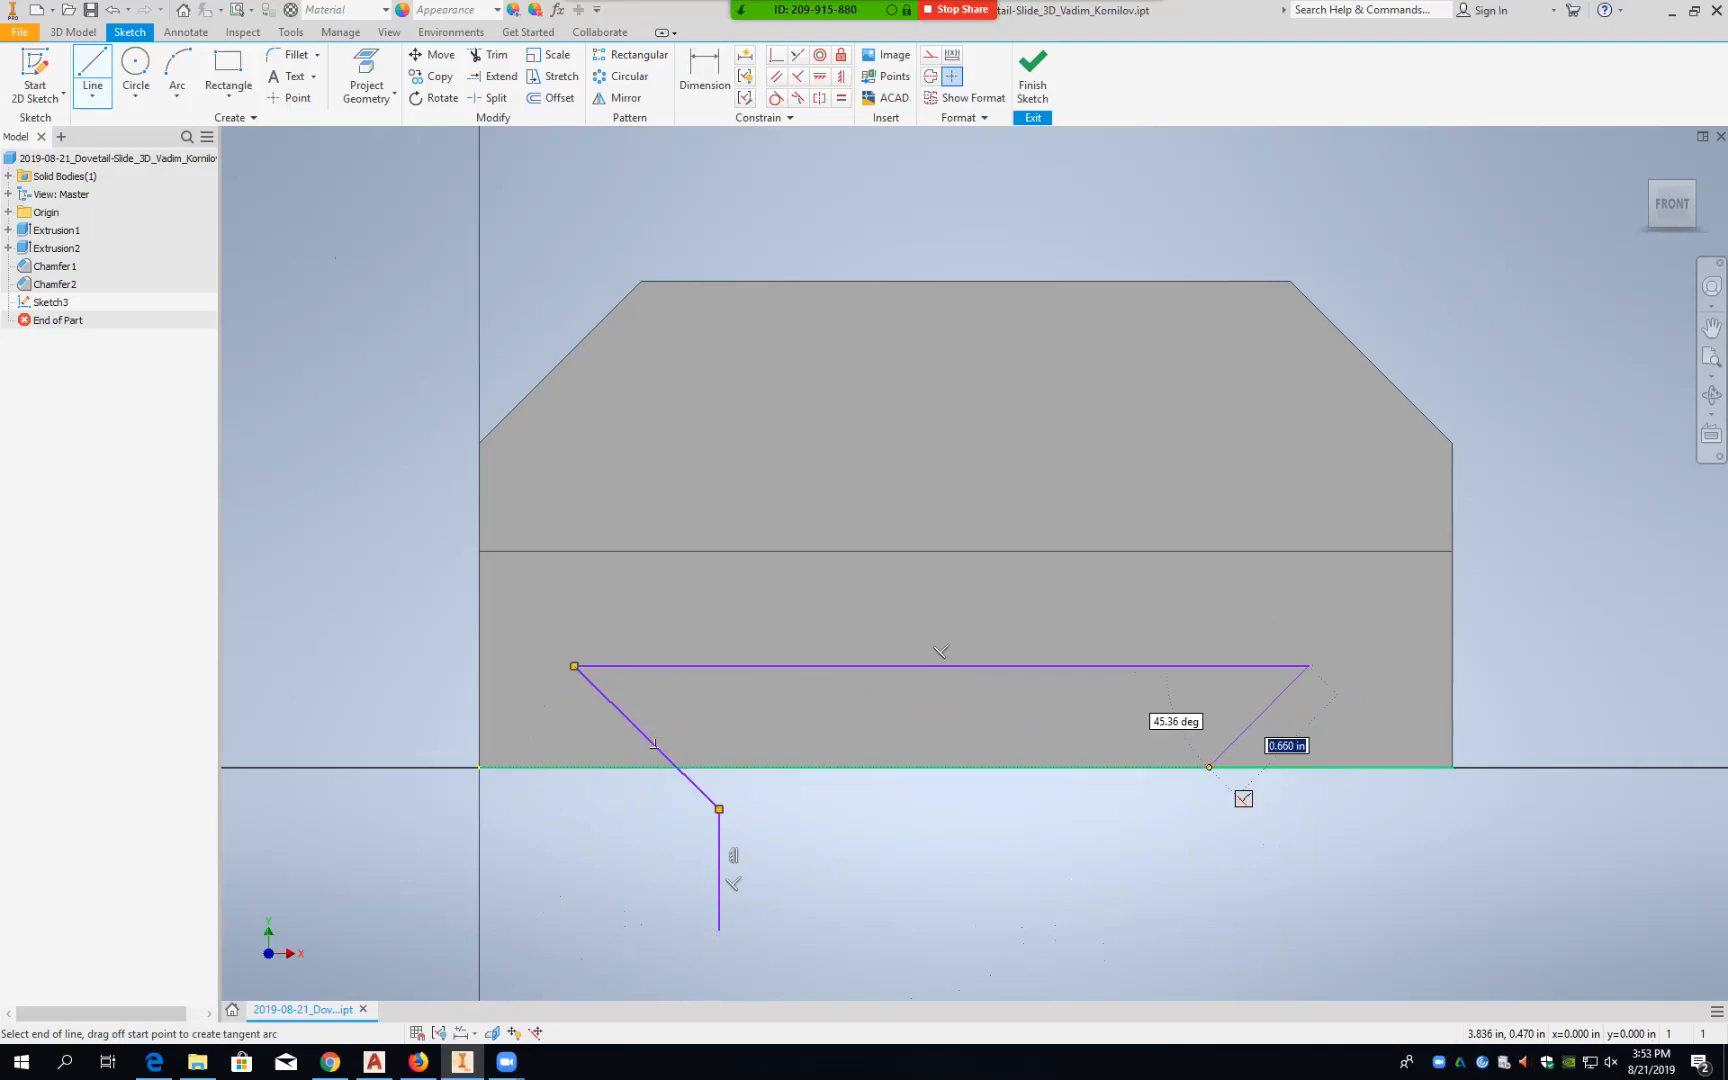
{"action": "left_click", "coordinate": [1179, 818]}
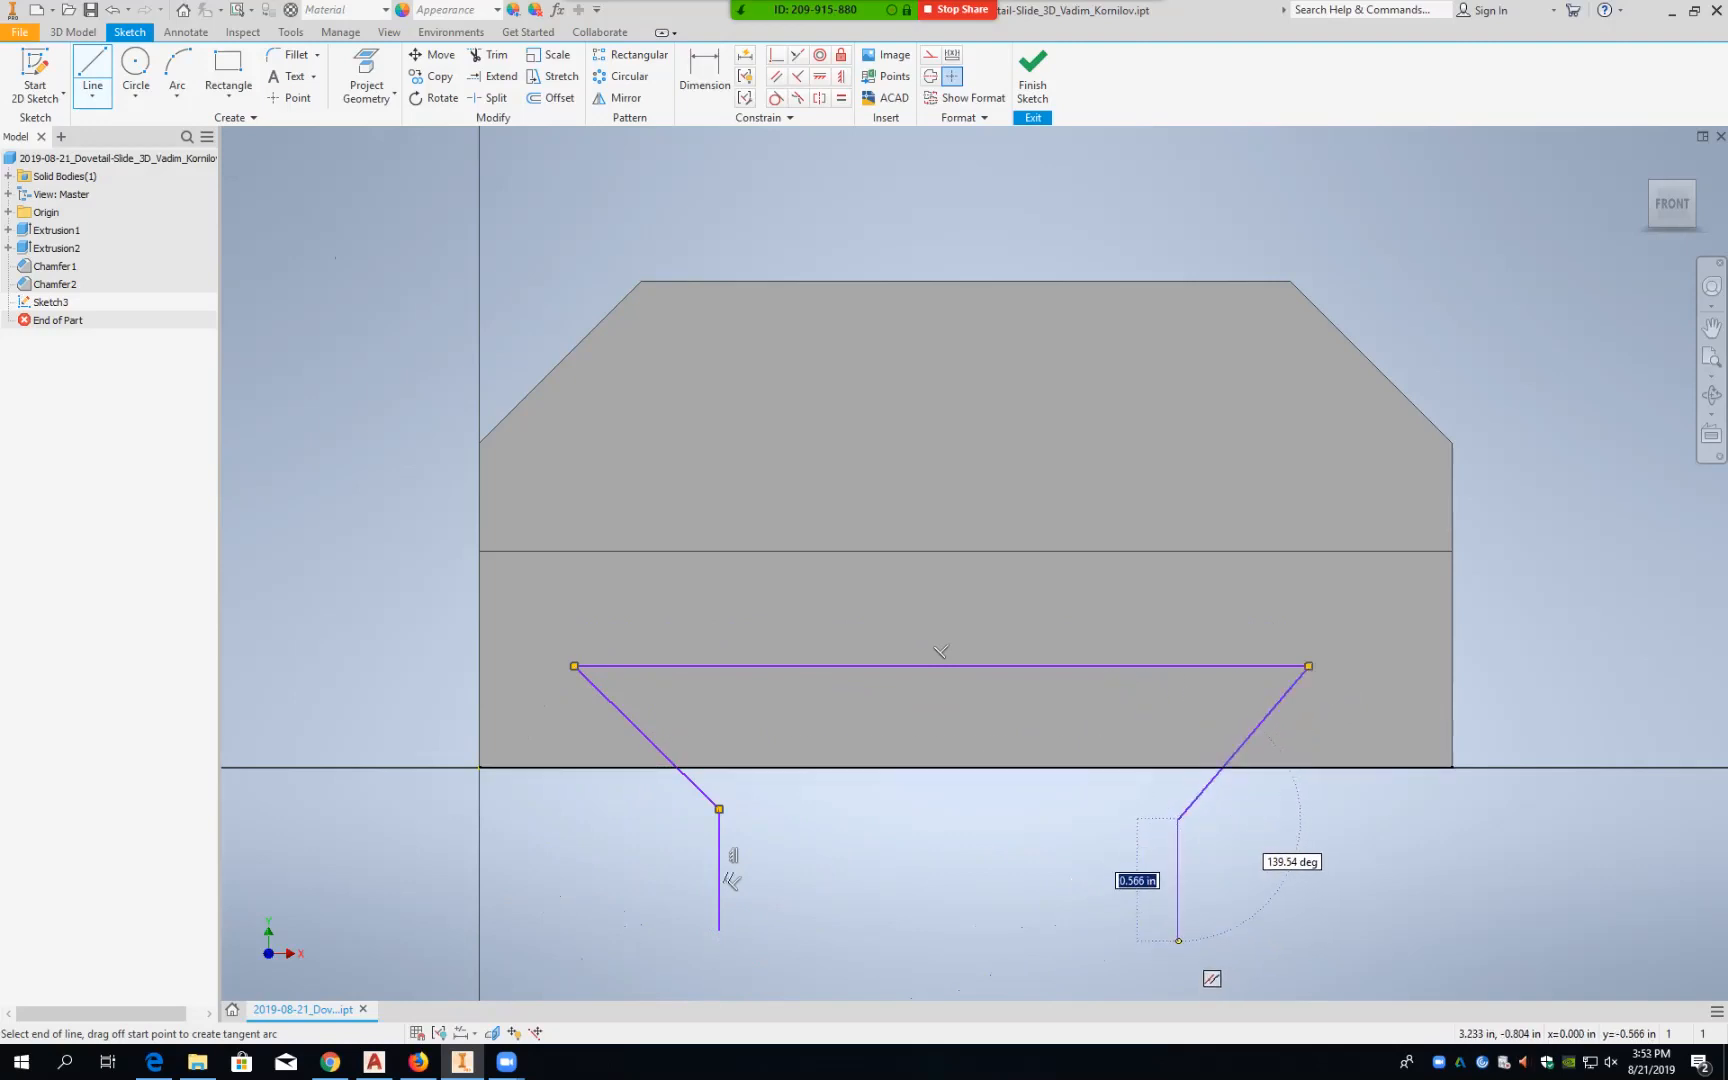
{"action": "left_click", "coordinate": [1179, 929]}
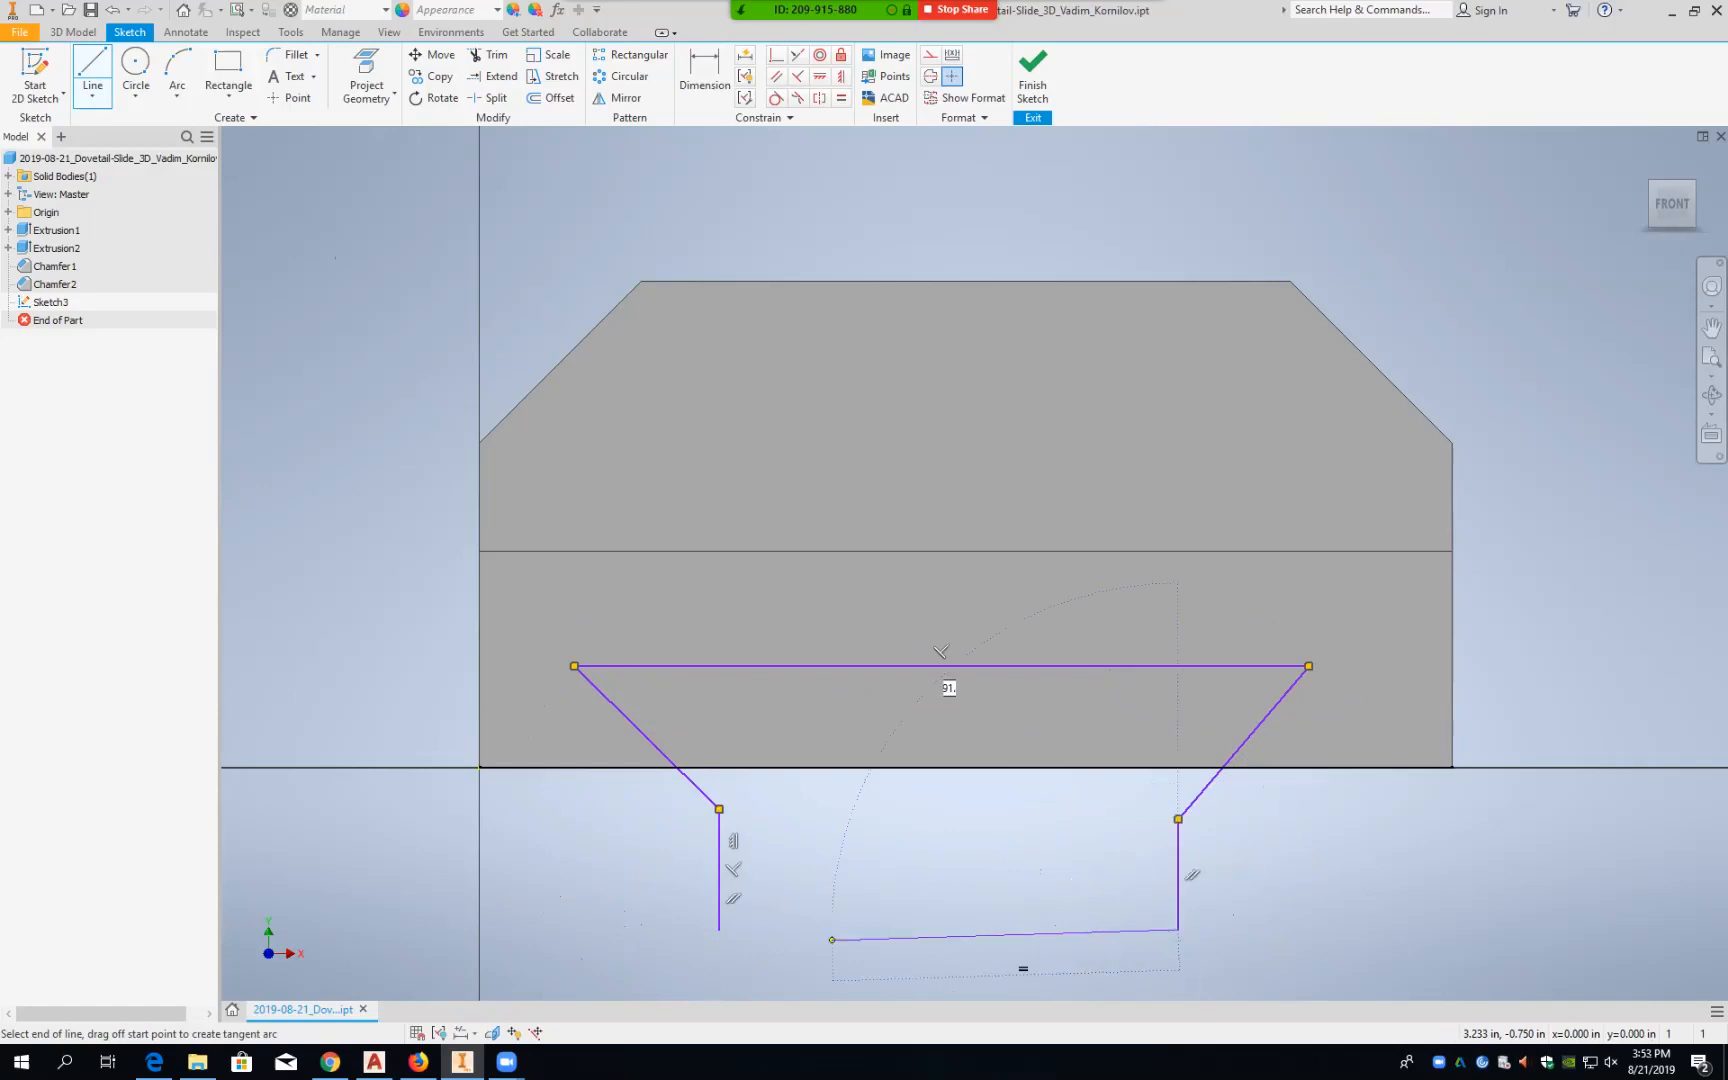
{"action": "left_click", "coordinate": [760, 968]}
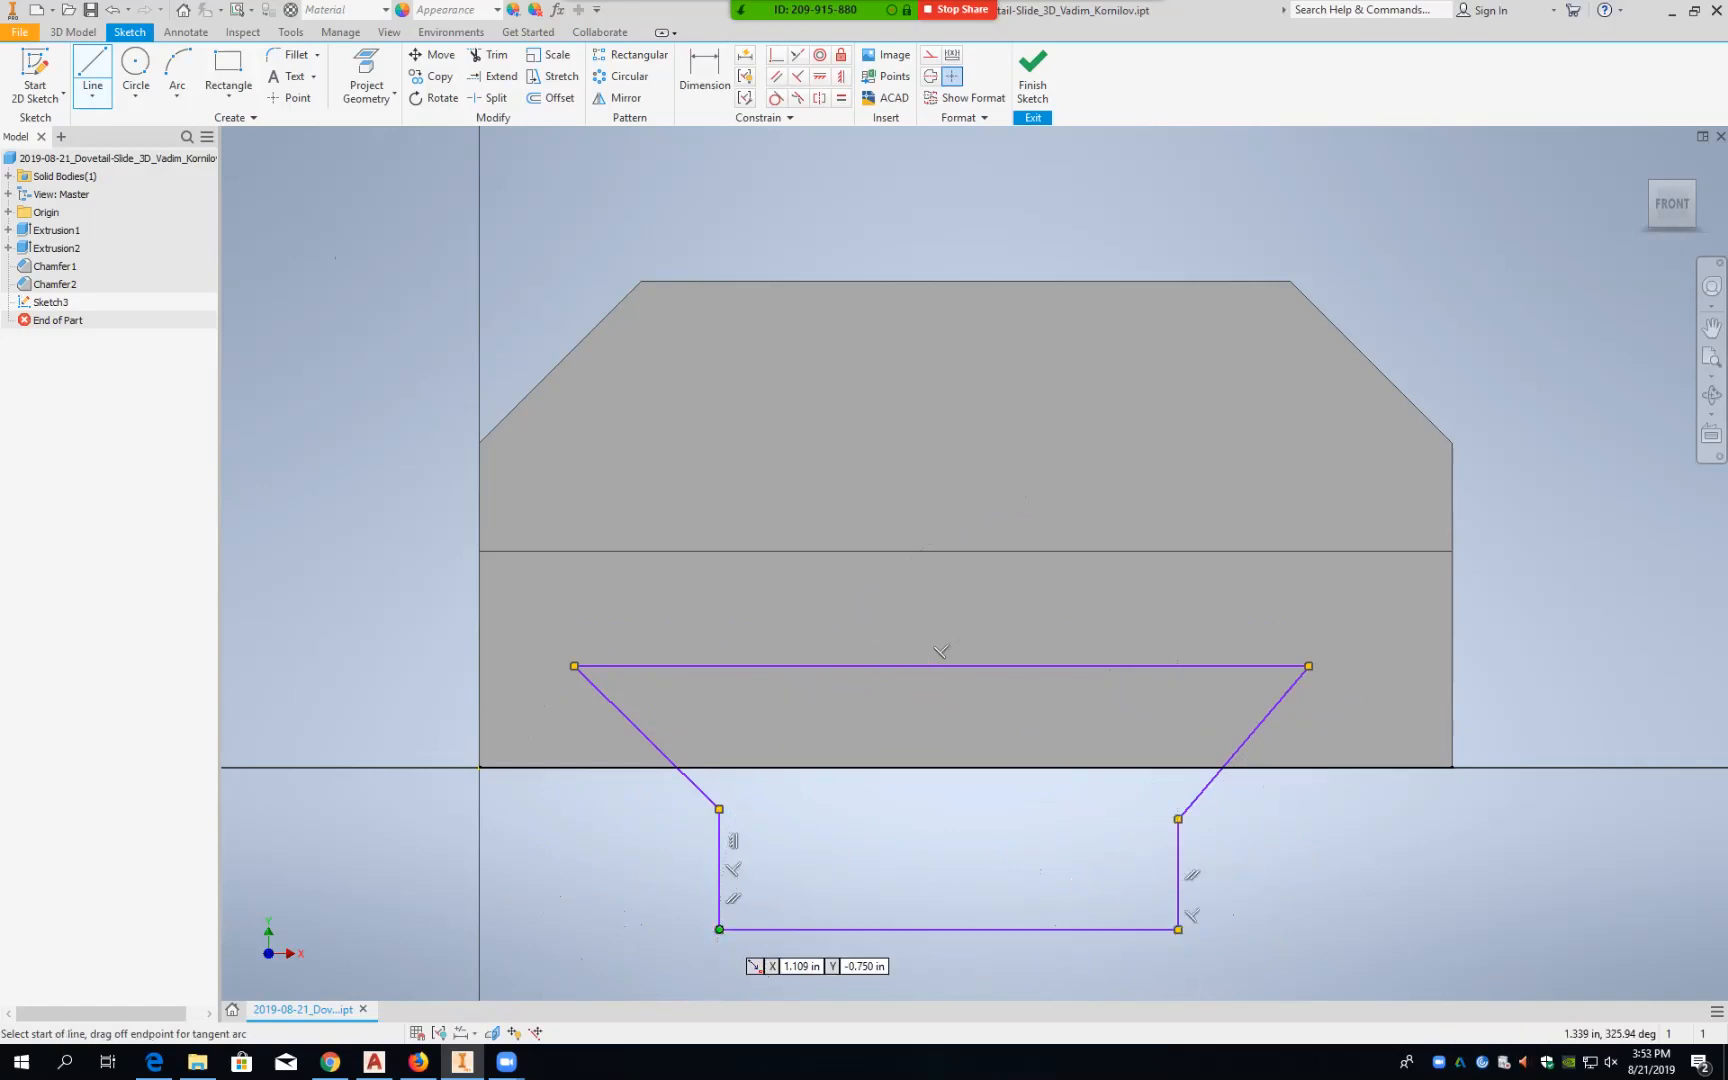
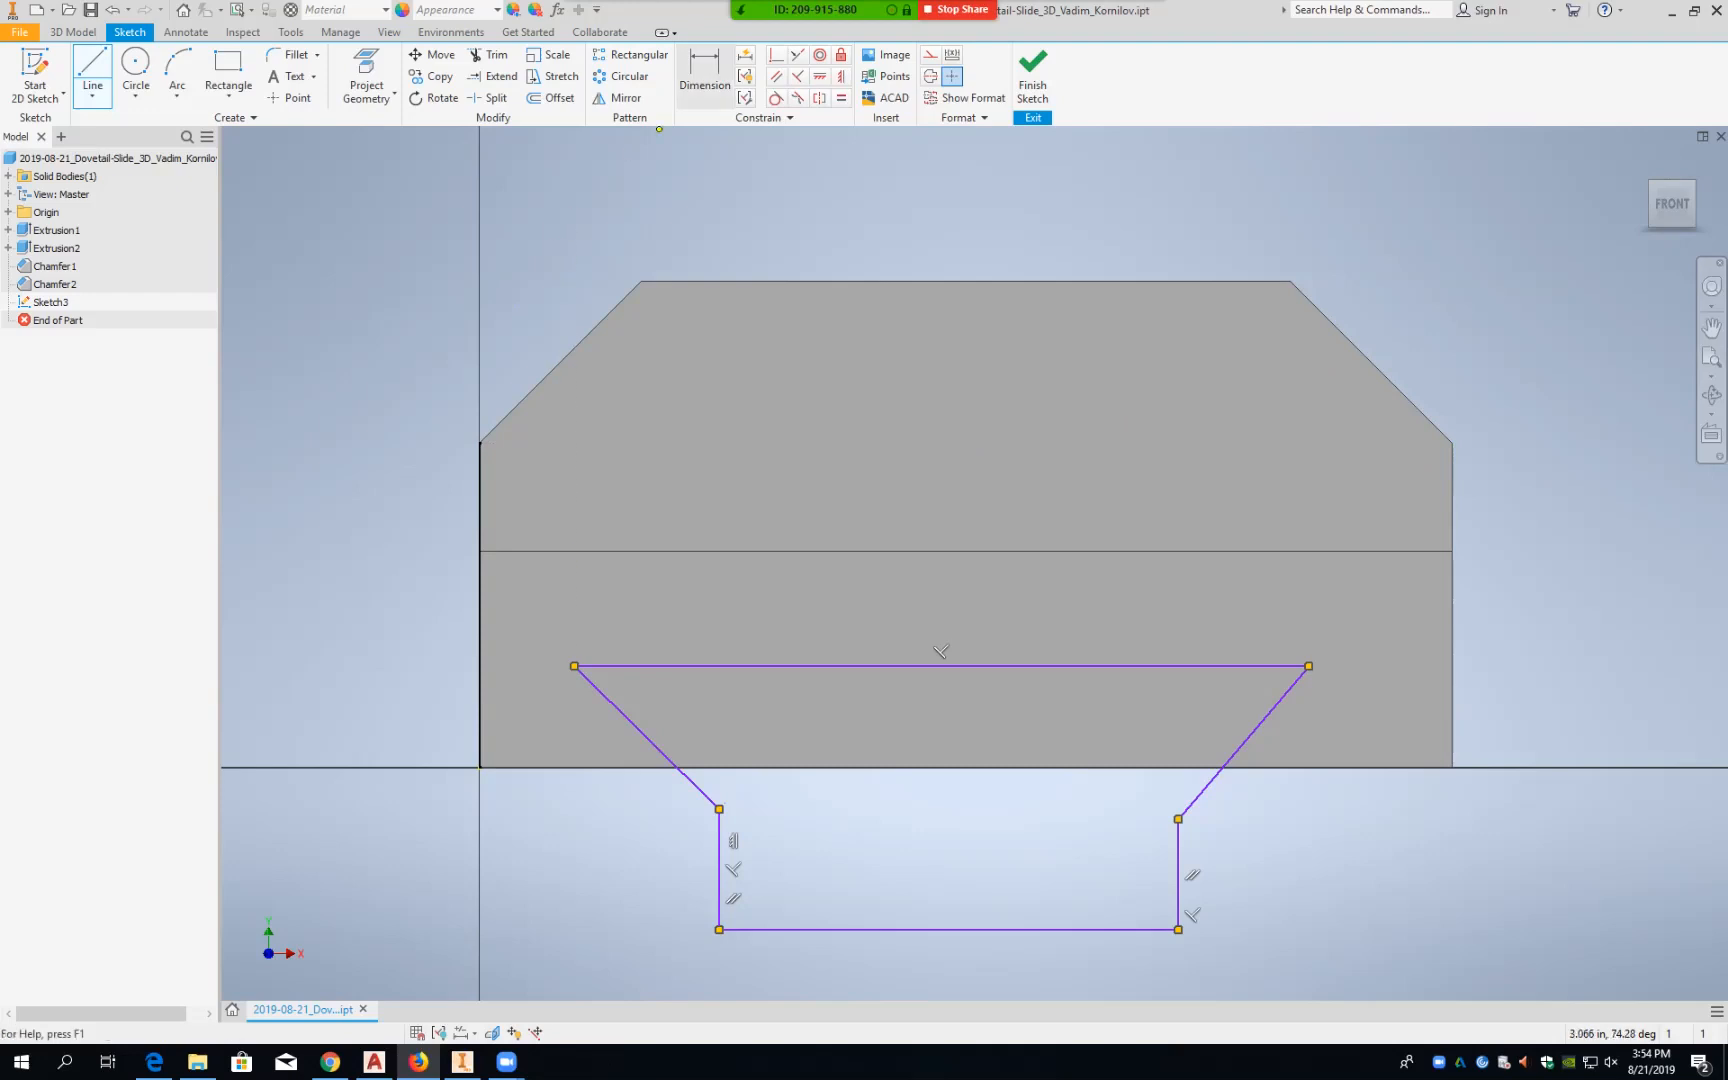
Step: Dimension the angle between the dovetail's top line and its left slanted side as 60 degrees
{"action": "left_click", "coordinate": [705, 77]}
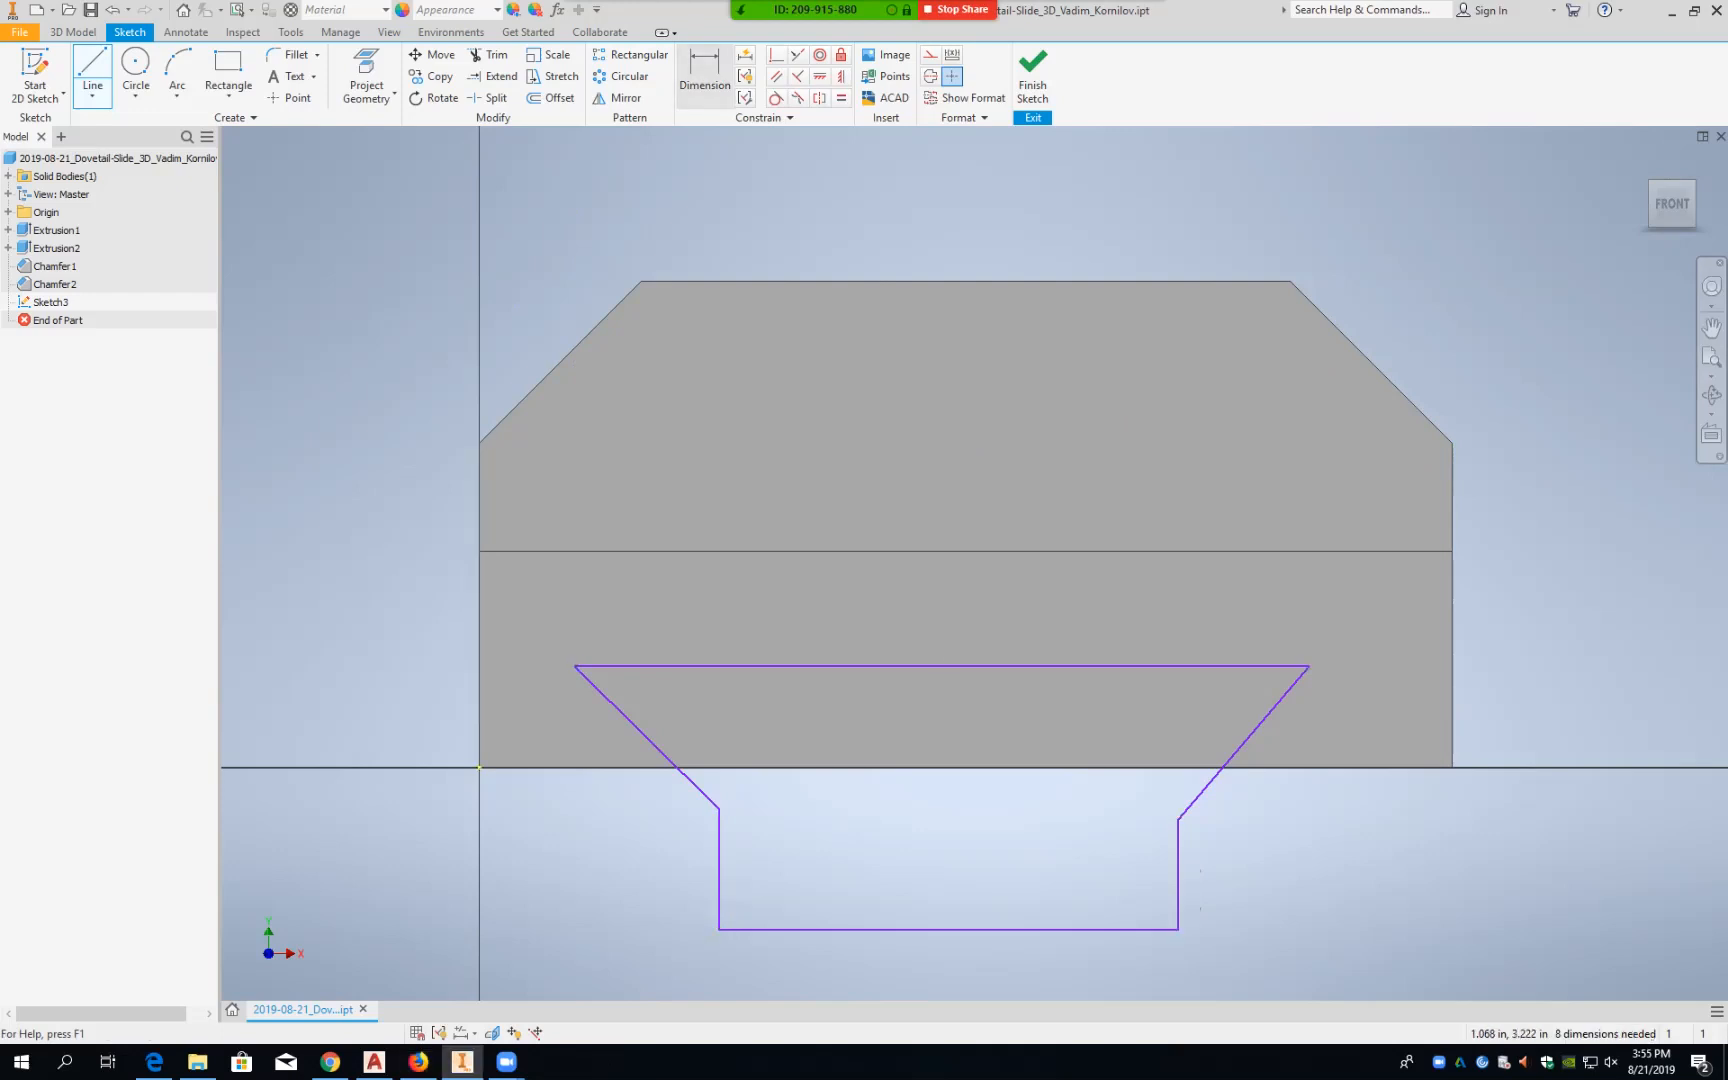
{"action": "left_click", "coordinate": [664, 666]}
{"action": "left_click", "coordinate": [655, 740]}
{"action": "left_click", "coordinate": [710, 712]}
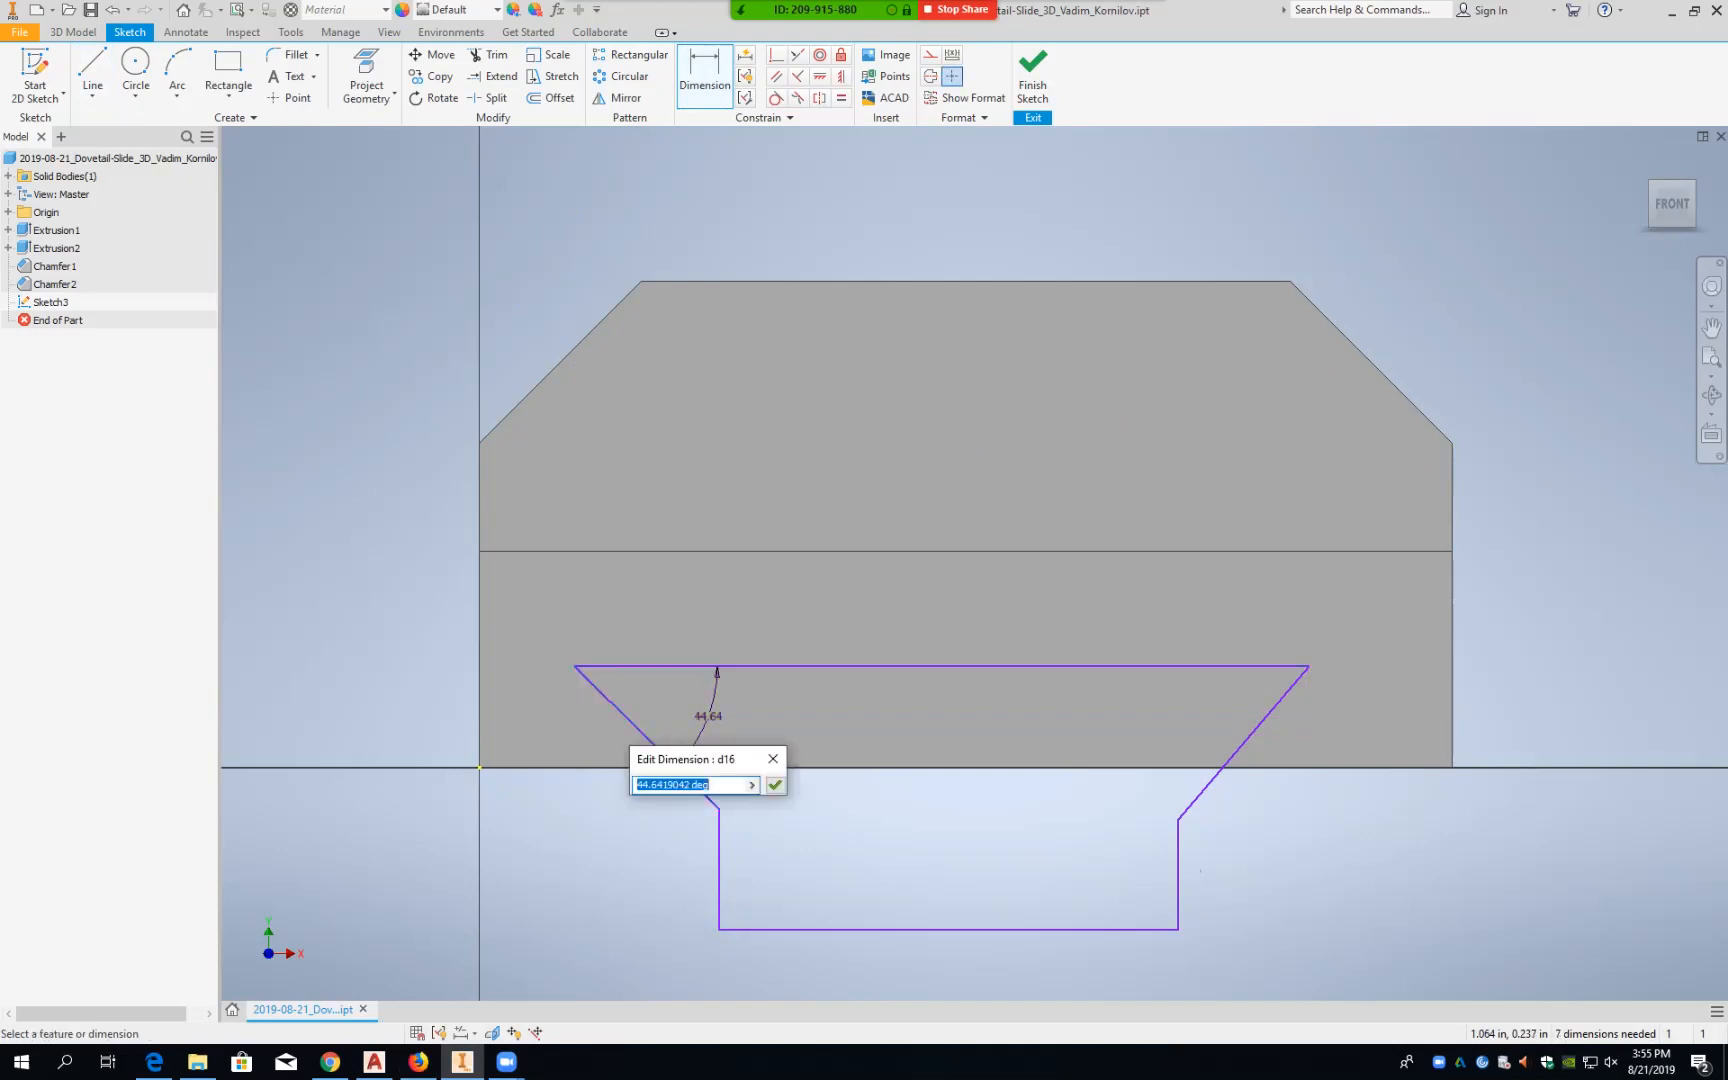
{"action": "type", "text": "60"}
{"action": "key", "text": "Return"}
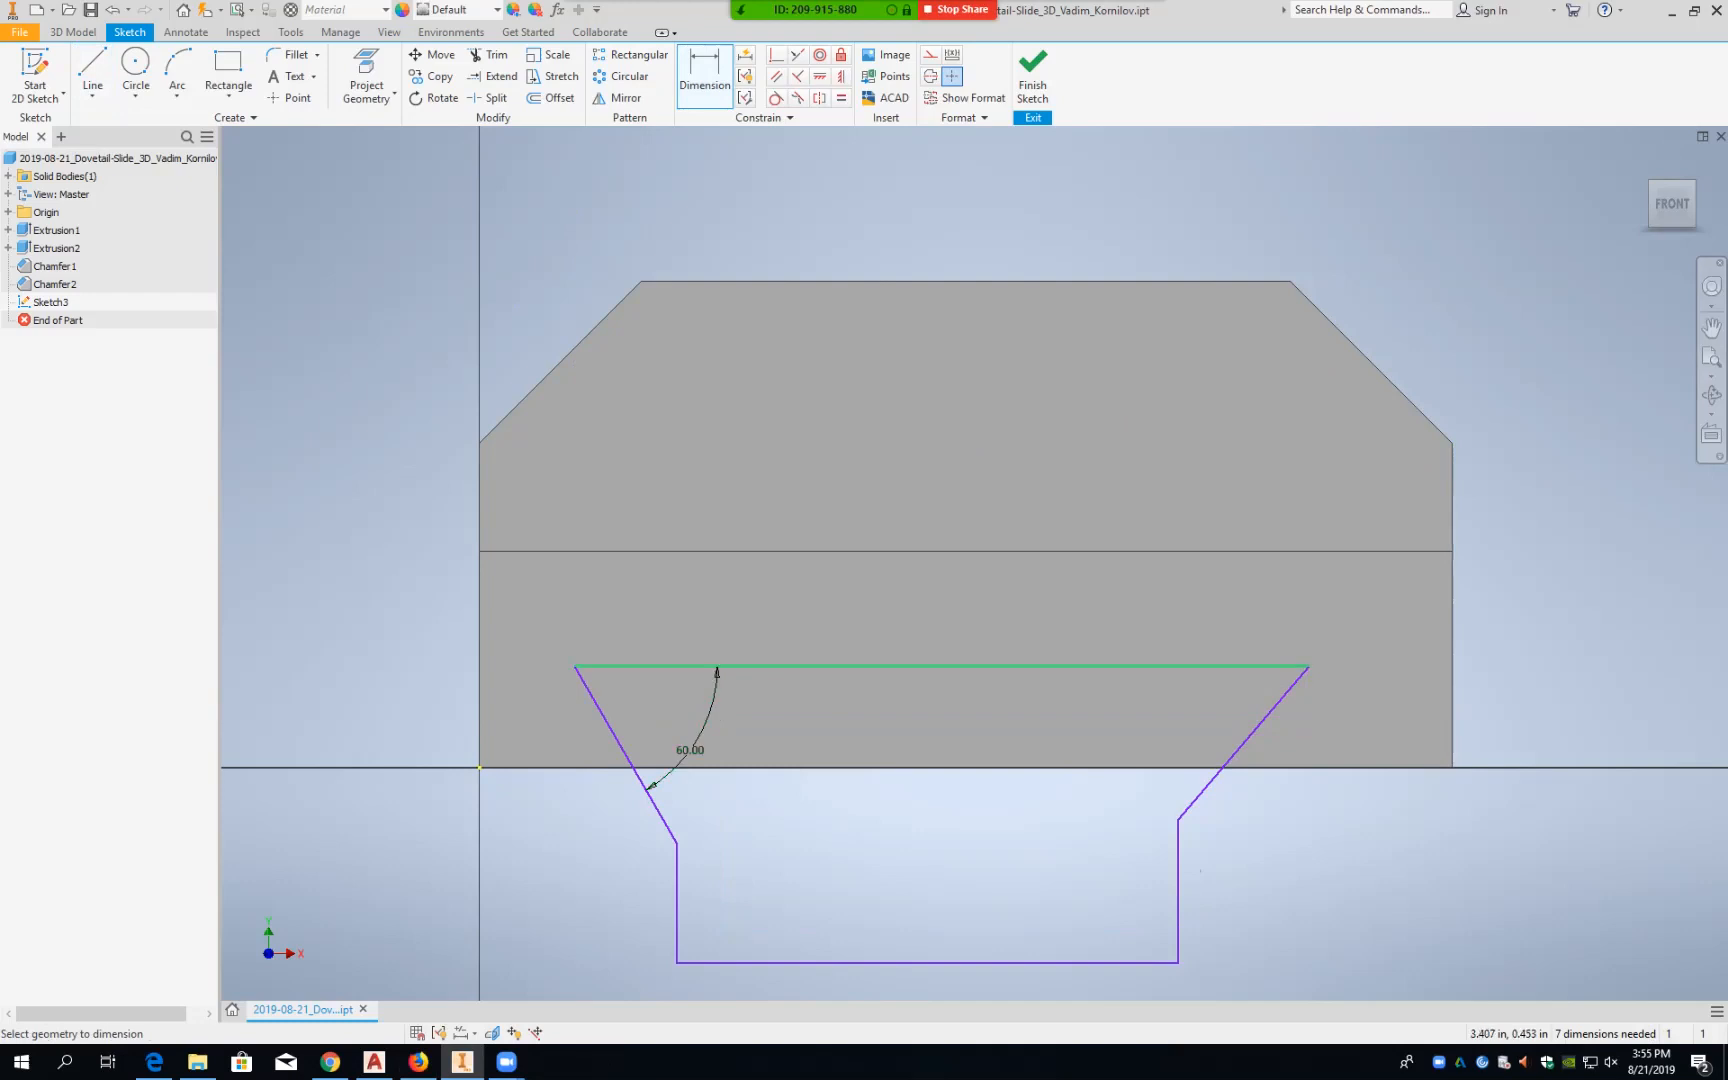
Step: Dimension the angle between the dovetail's top line and its right slanted side as 60 degrees
{"action": "left_click", "coordinate": [1235, 666]}
{"action": "left_click", "coordinate": [1253, 733]}
{"action": "left_click", "coordinate": [1173, 723]}
{"action": "type", "text": "60"}
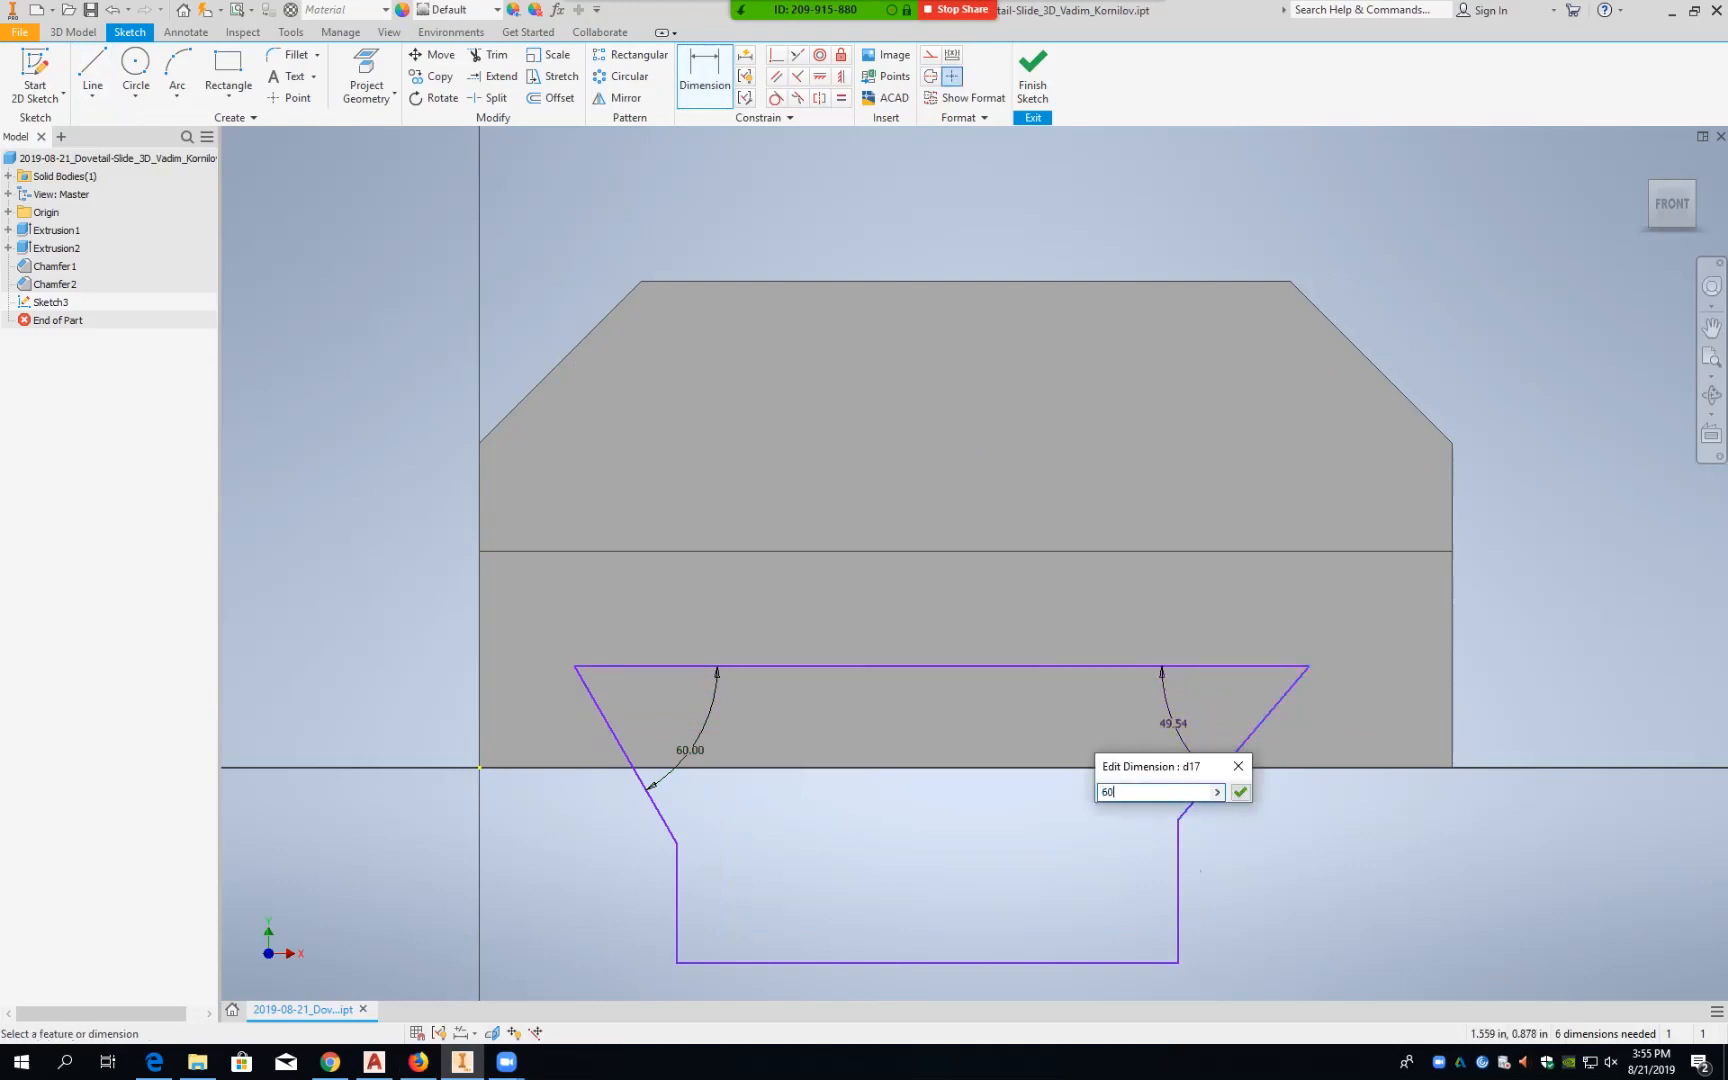
{"action": "key", "text": "Return"}
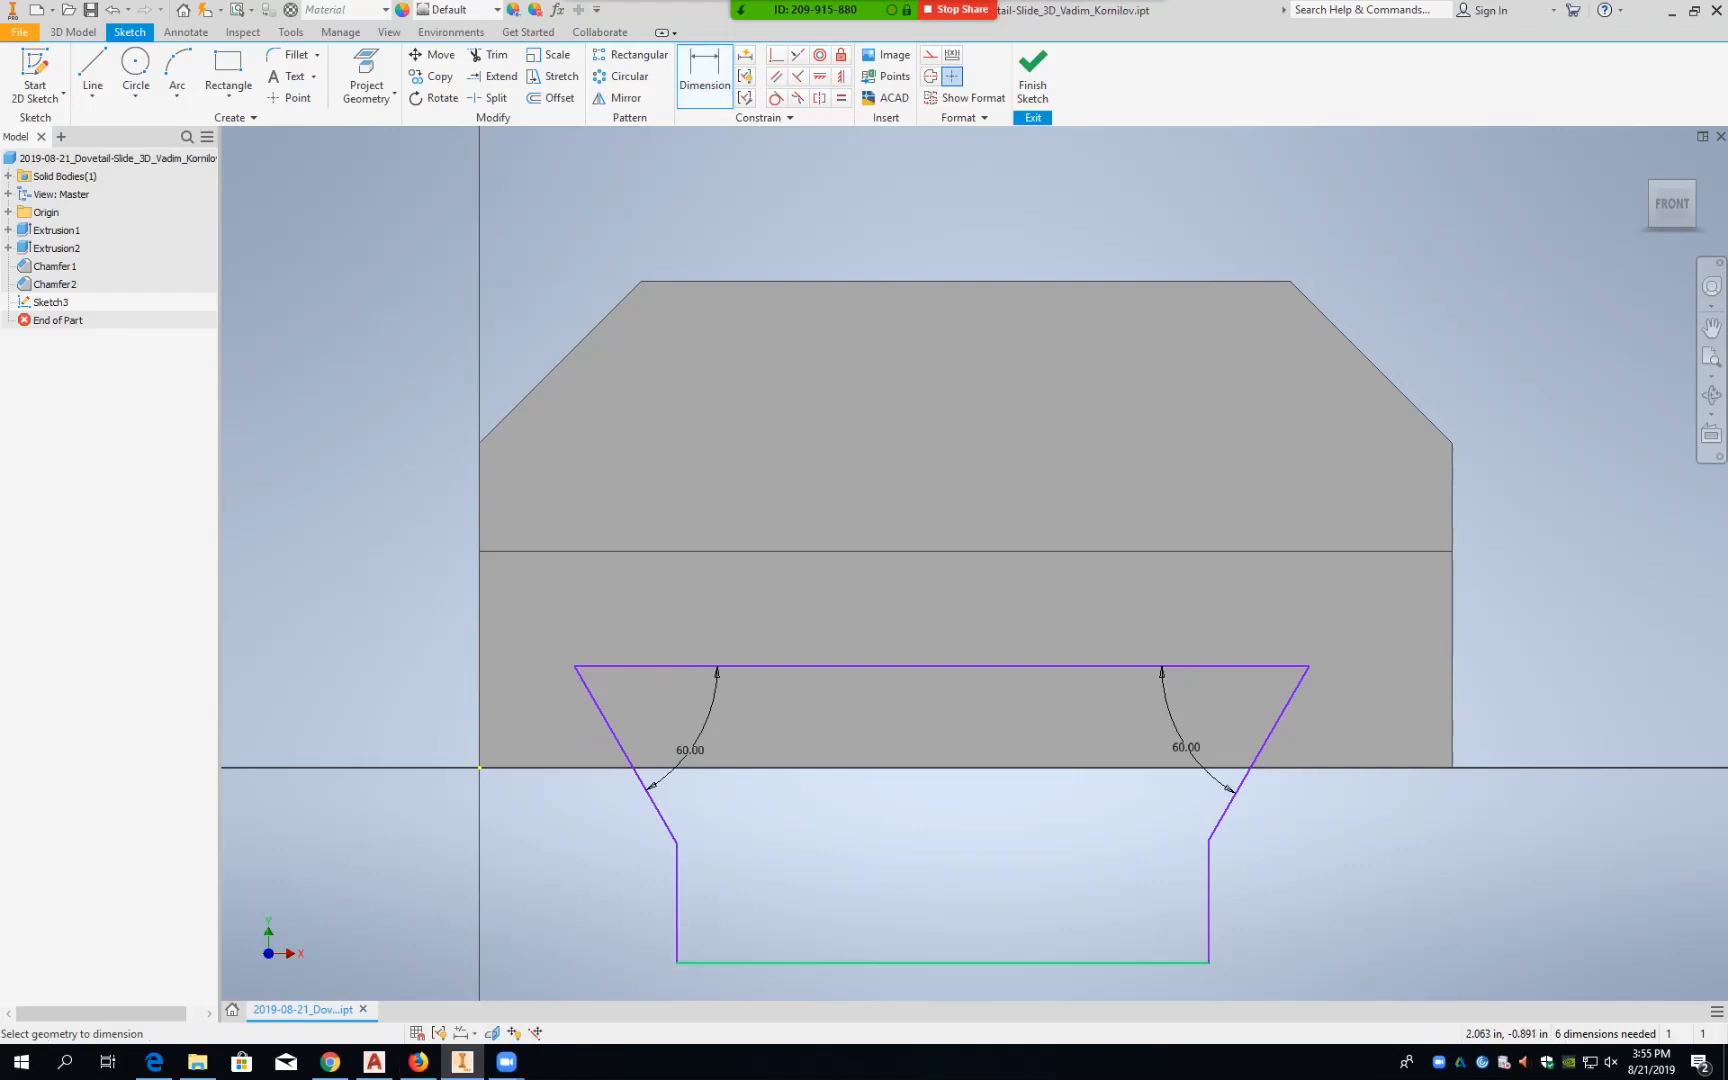
Step: Dimension the bottom line of the dovetail outline's neck to a width of 2.5 in
{"action": "left_click", "coordinate": [940, 963]}
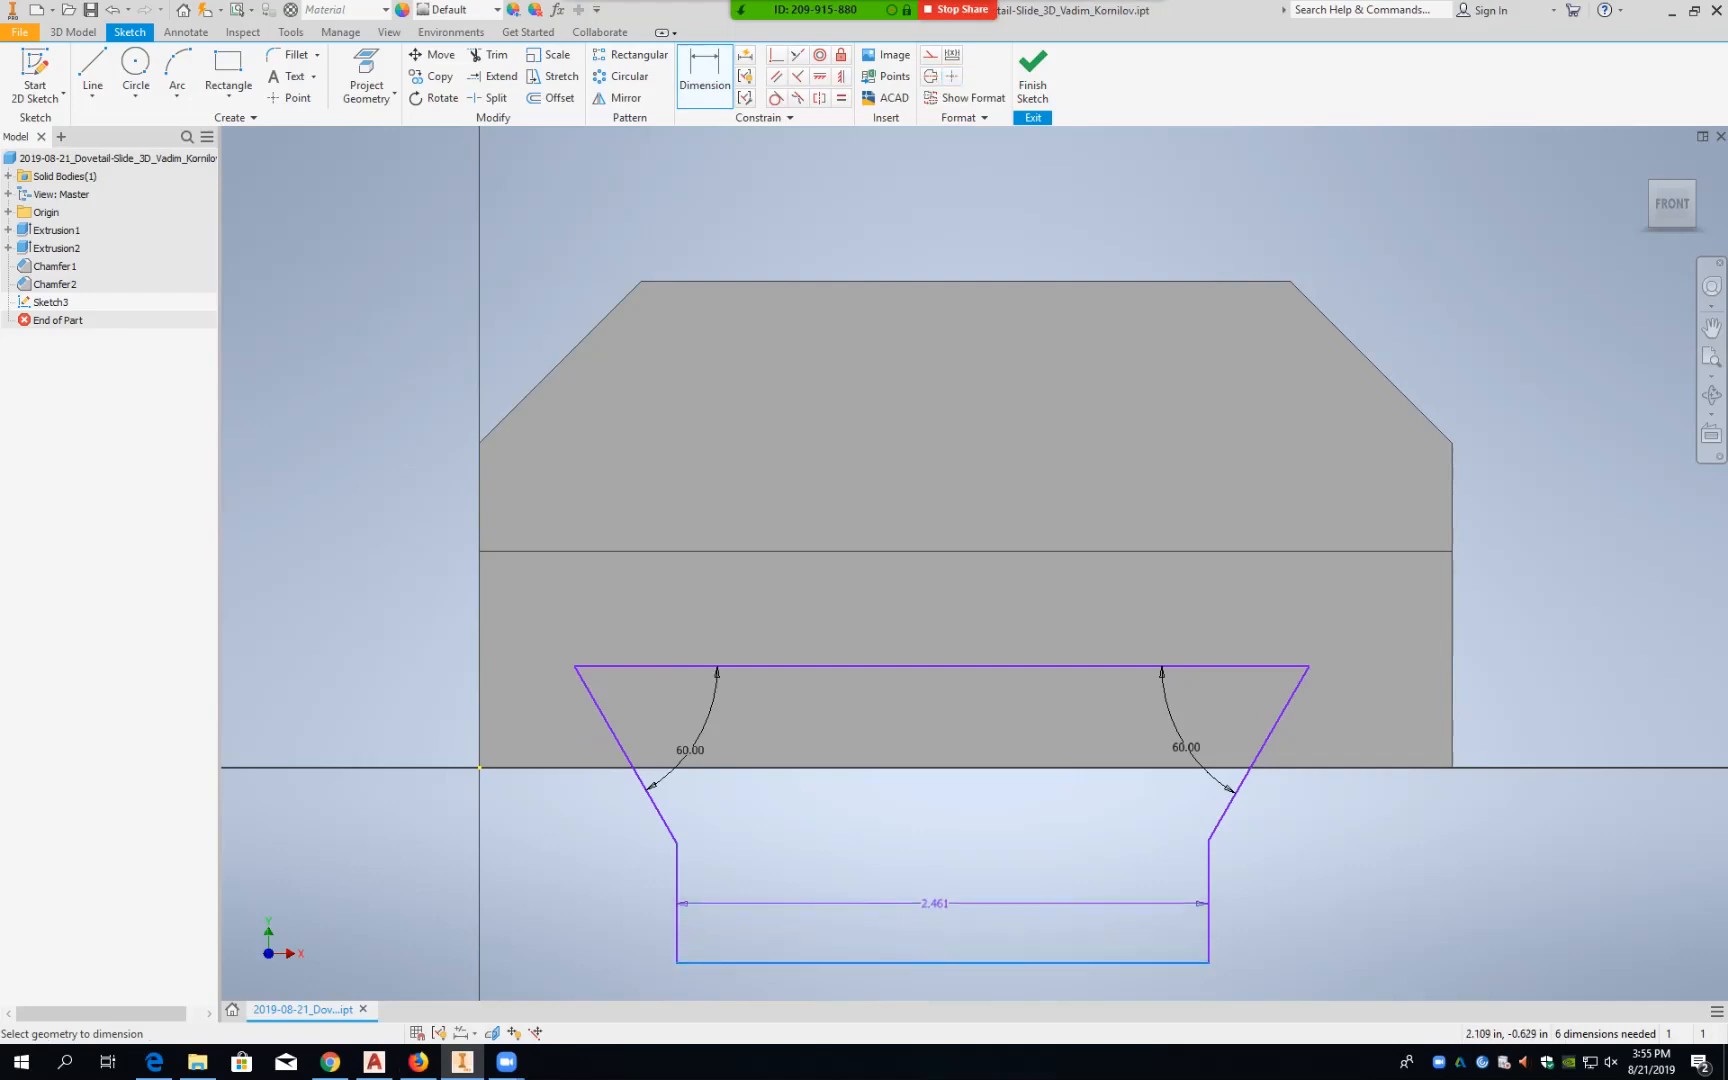
{"action": "left_click", "coordinate": [1007, 901]}
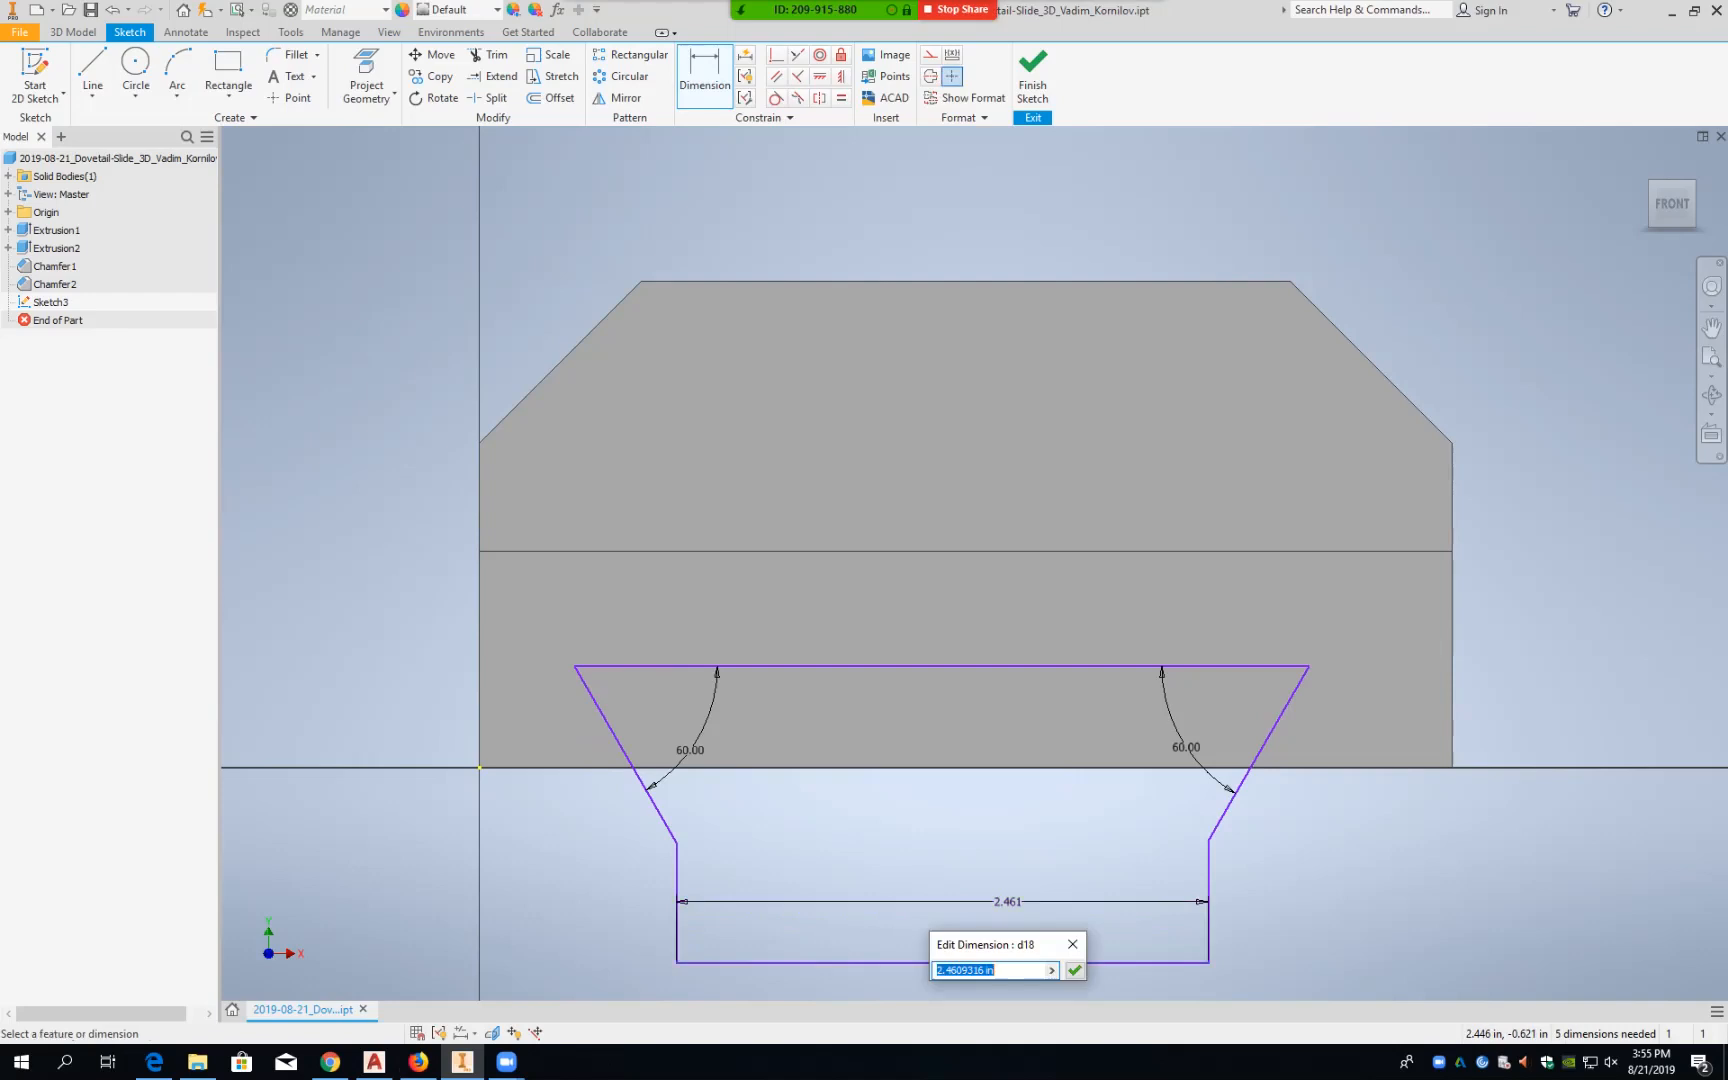
{"action": "type", "text": "2.5"}
{"action": "key", "text": "Return"}
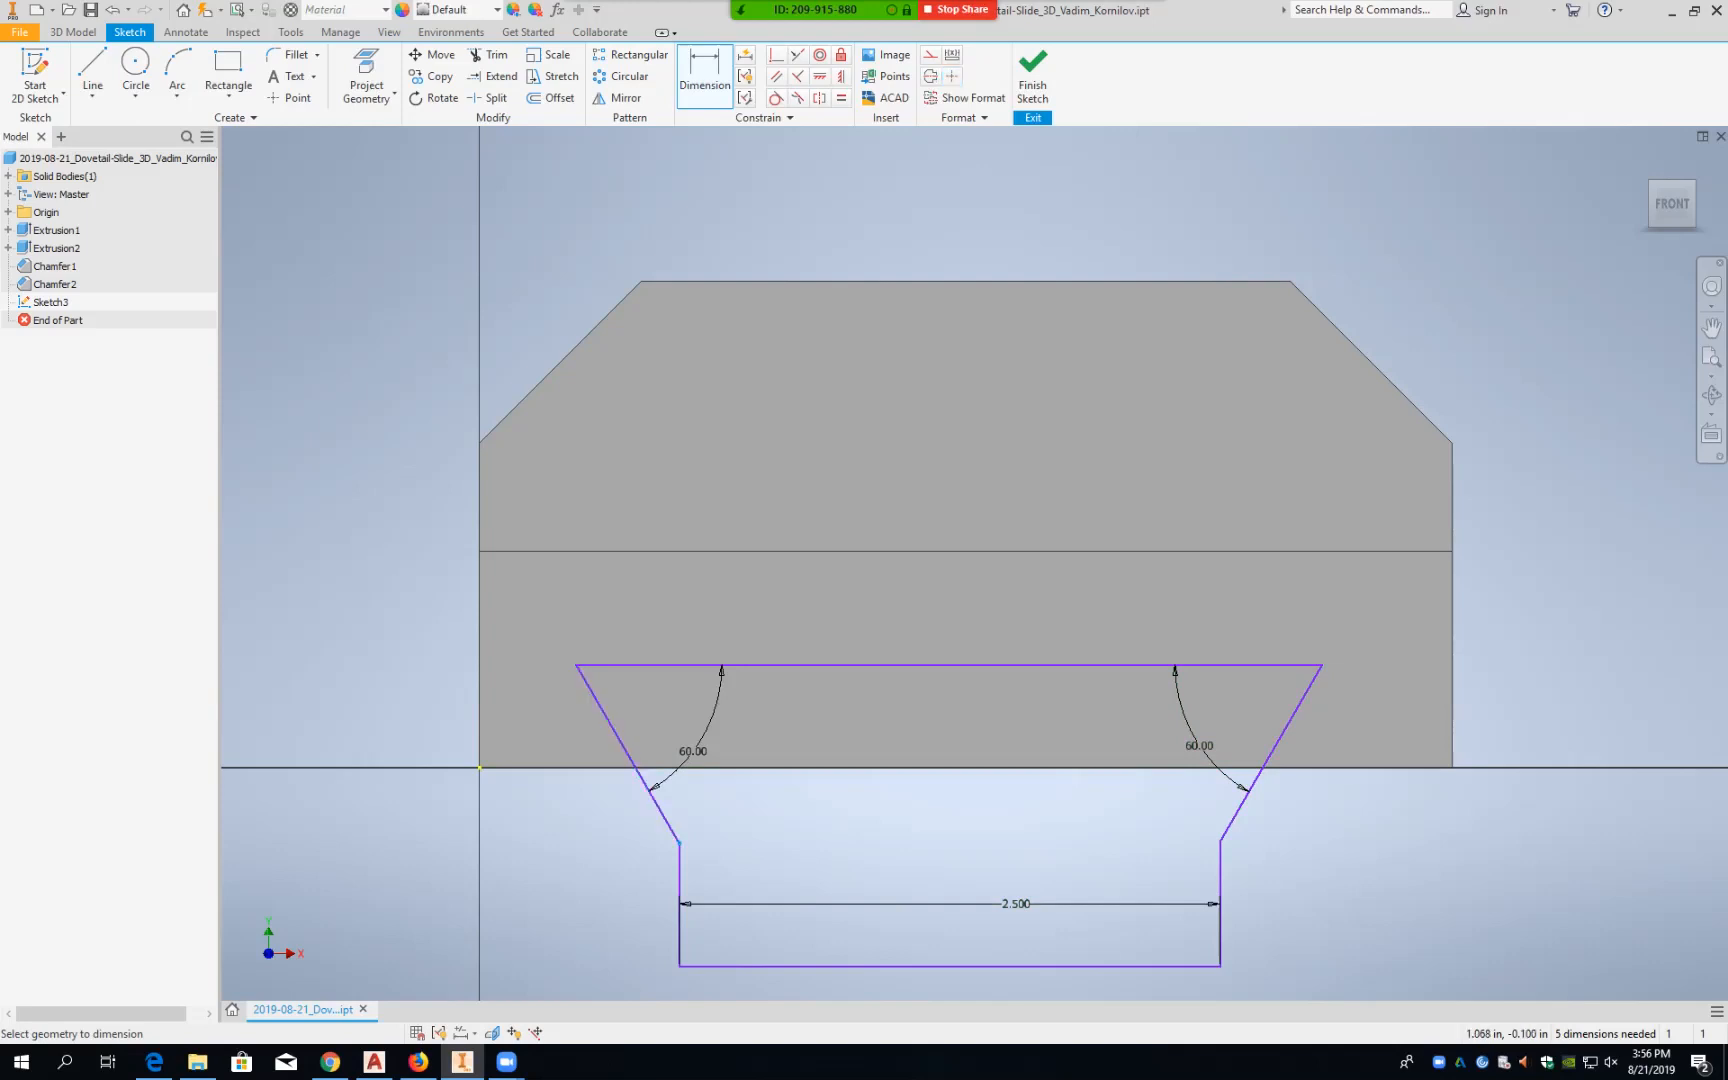
Step: Dimension both corners where the slanted sides meet the neck at 0 in from the block's bottom edge
{"action": "left_click", "coordinate": [711, 767]}
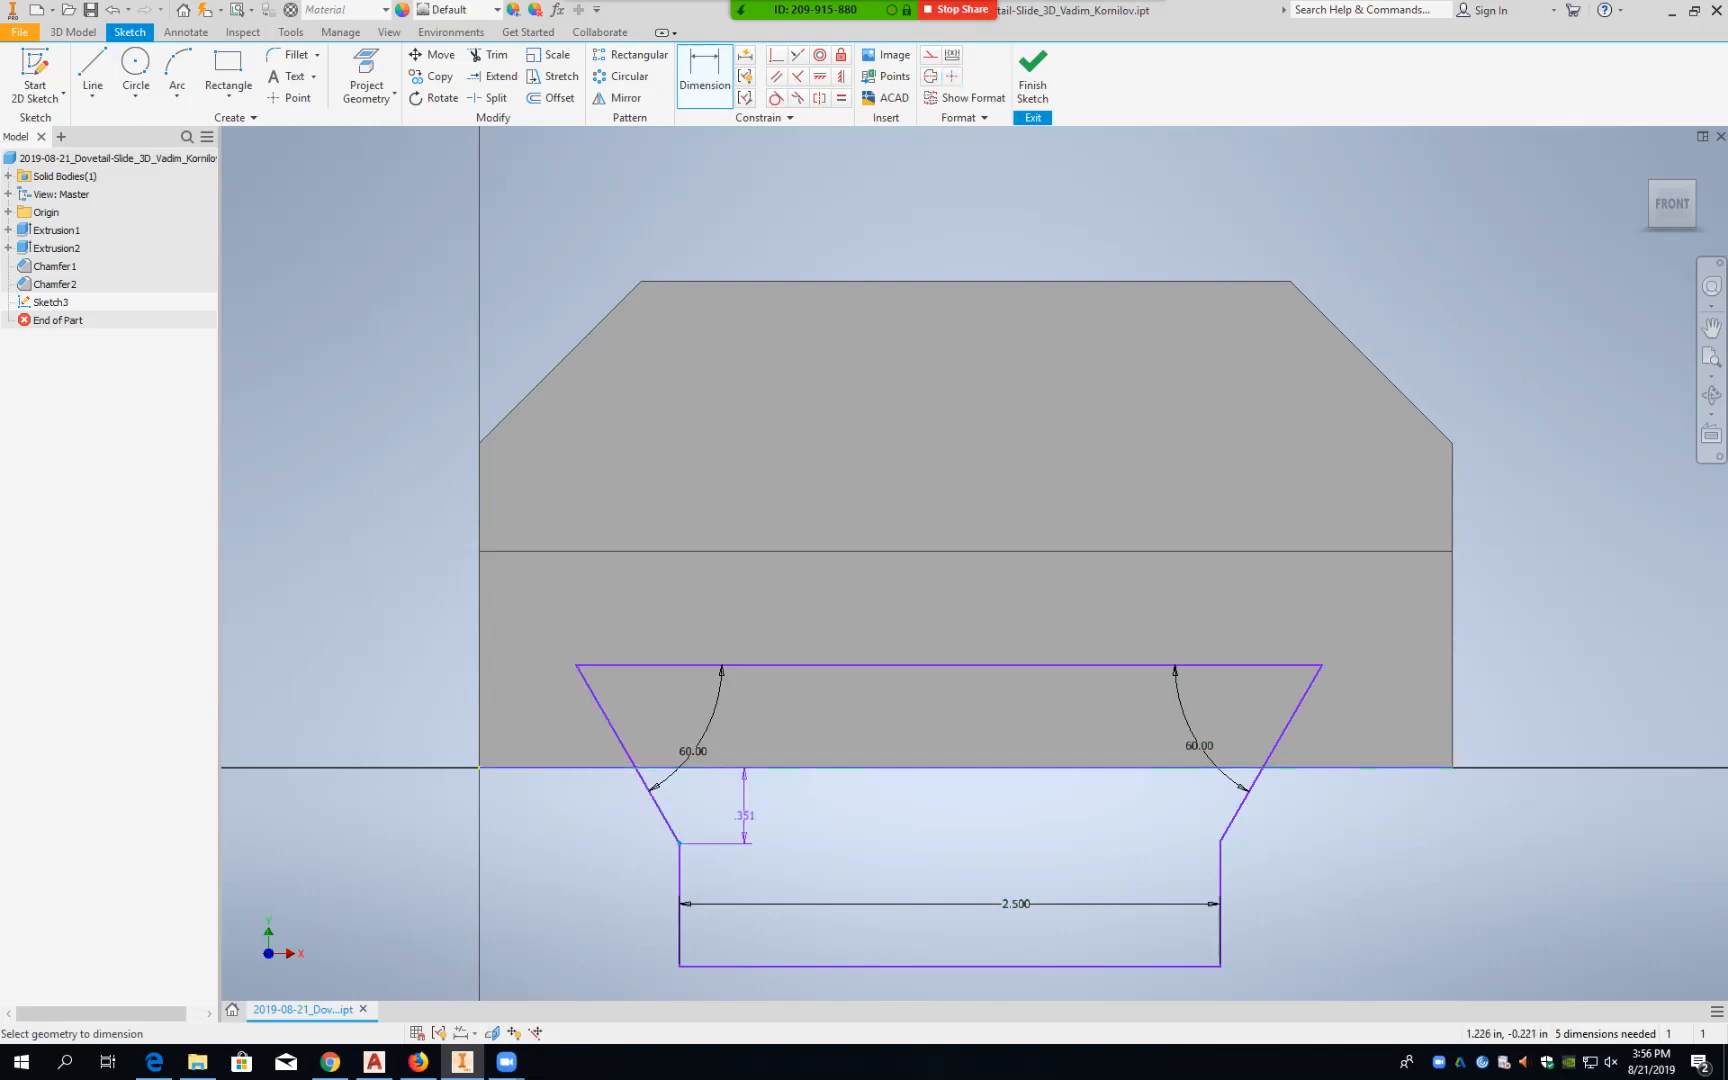
{"action": "left_click", "coordinate": [748, 810]}
{"action": "type", "text": "0"}
{"action": "key", "text": "Return"}
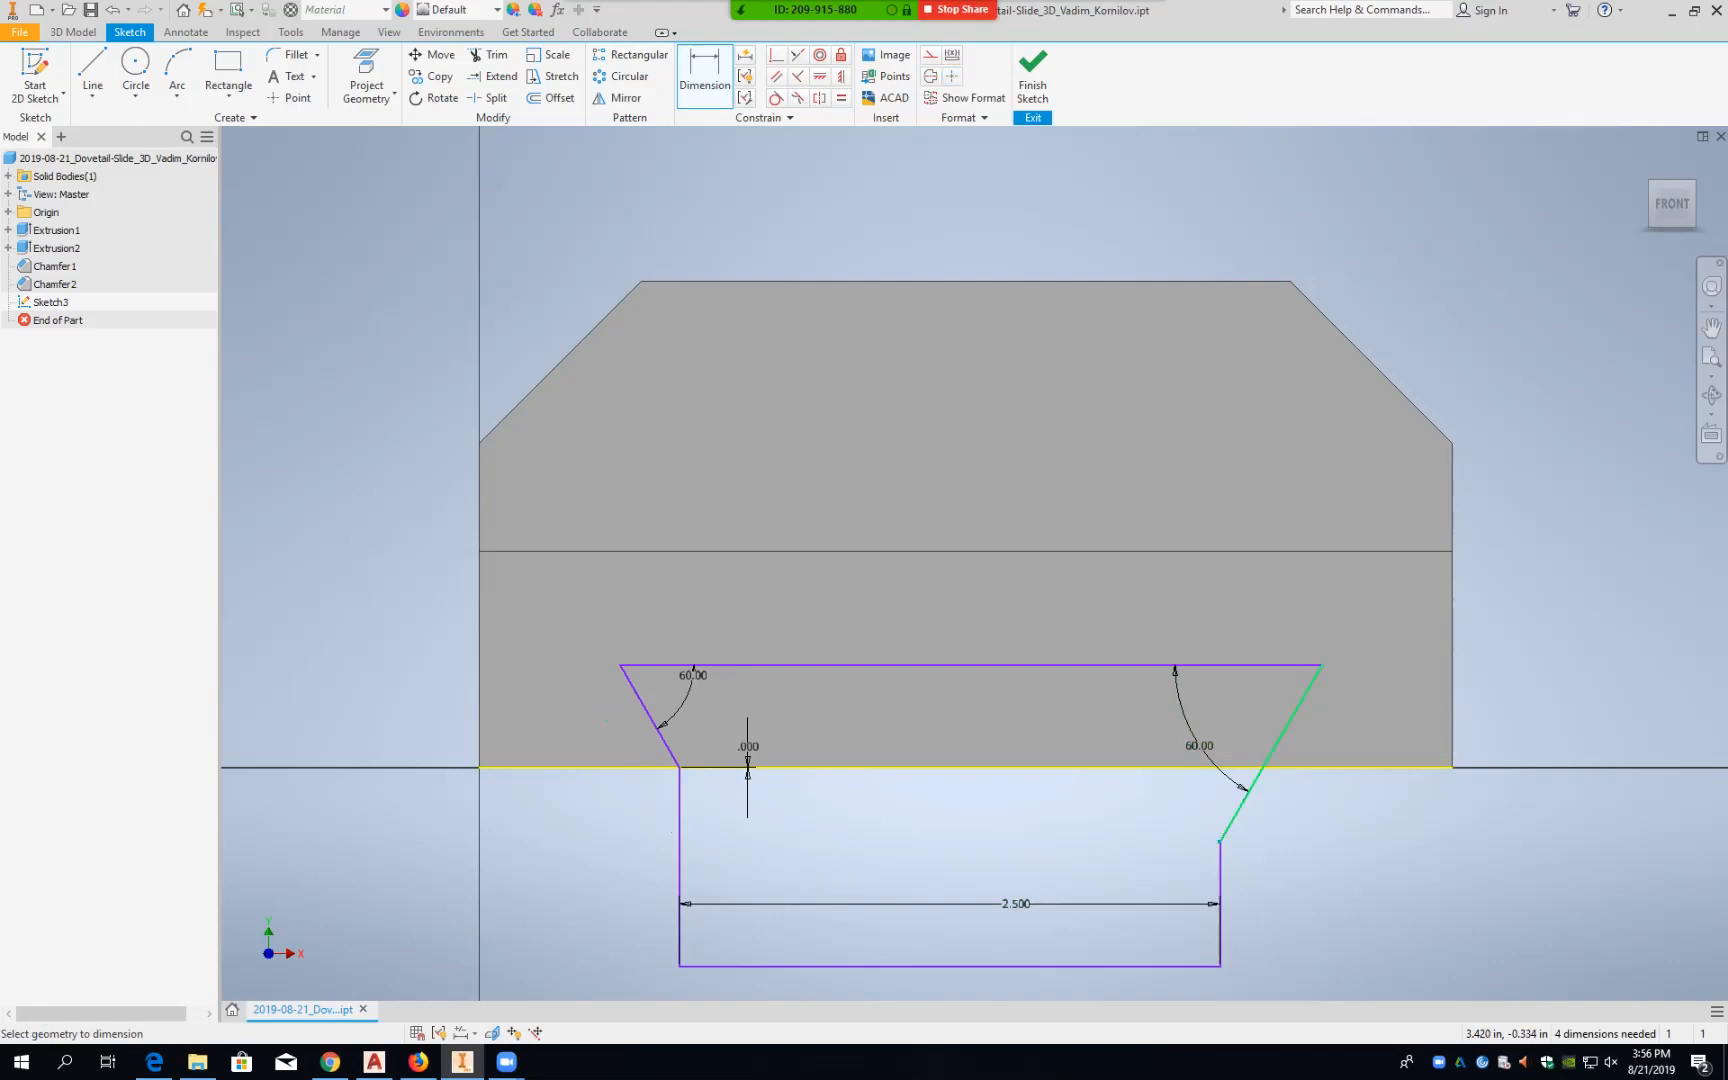
{"action": "left_click", "coordinate": [1201, 769]}
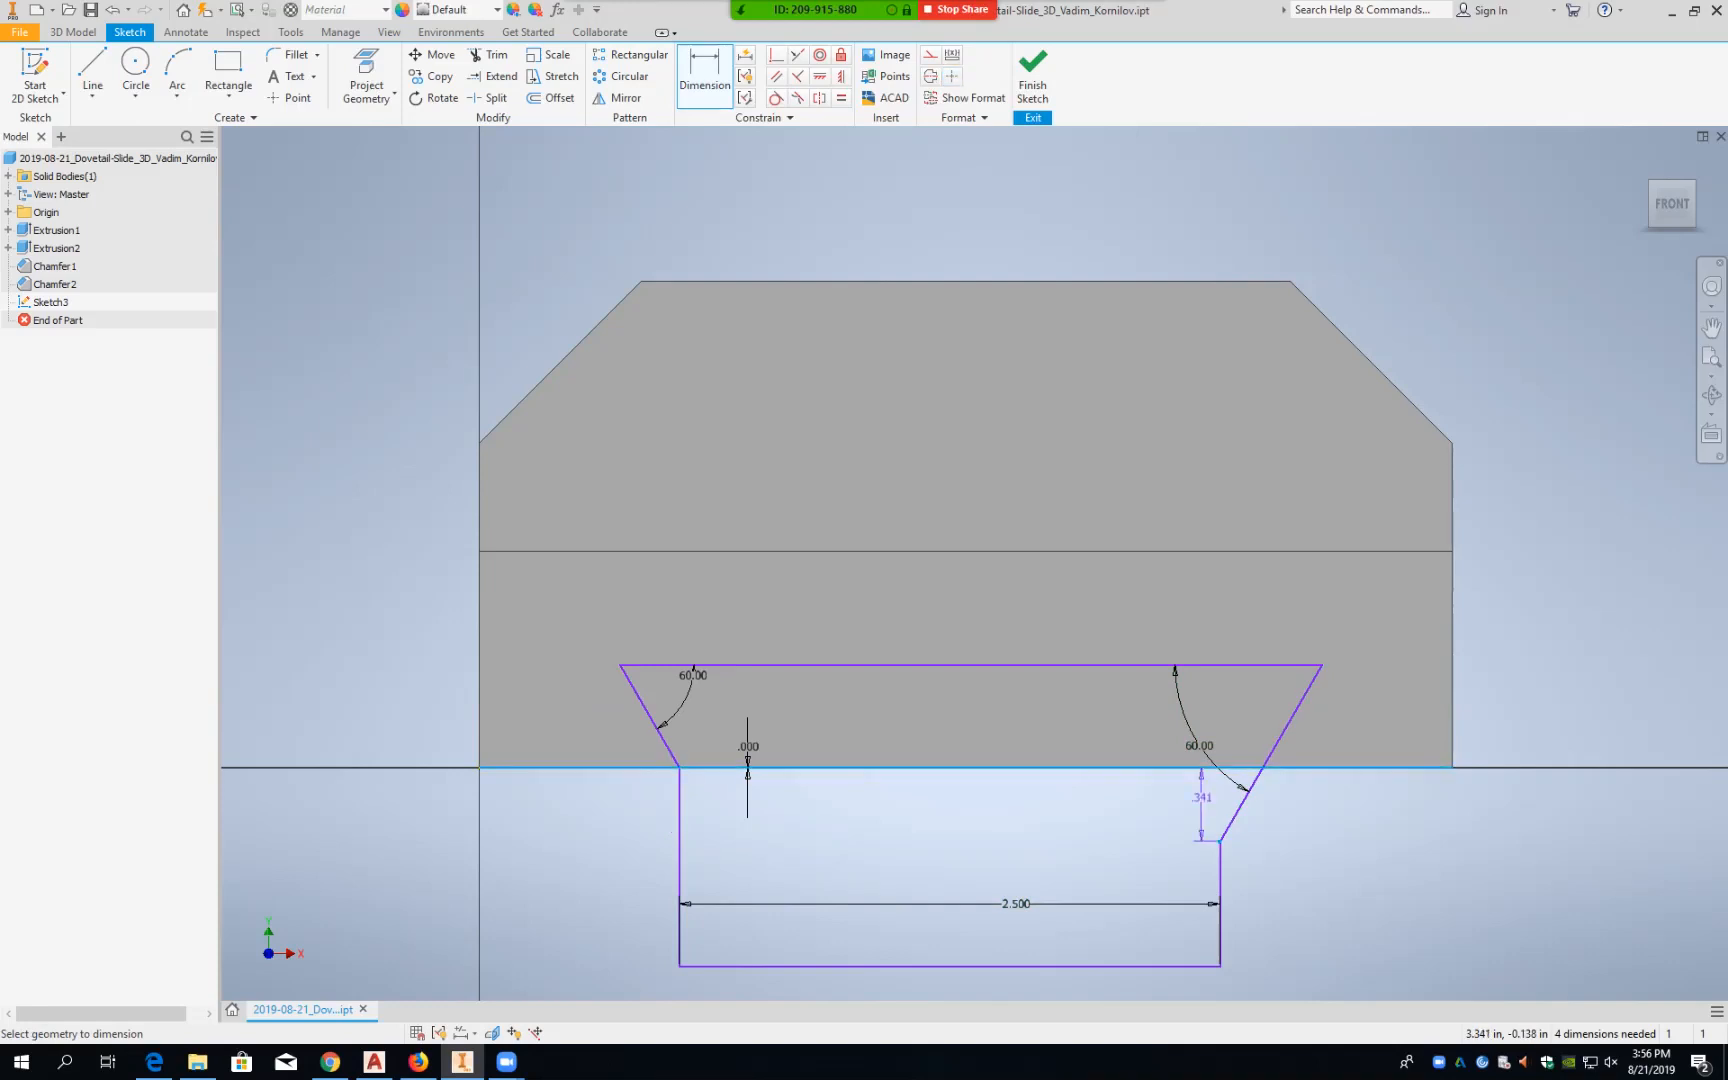
{"action": "left_click", "coordinate": [1180, 808]}
{"action": "type", "text": "0"}
{"action": "key", "text": "Return"}
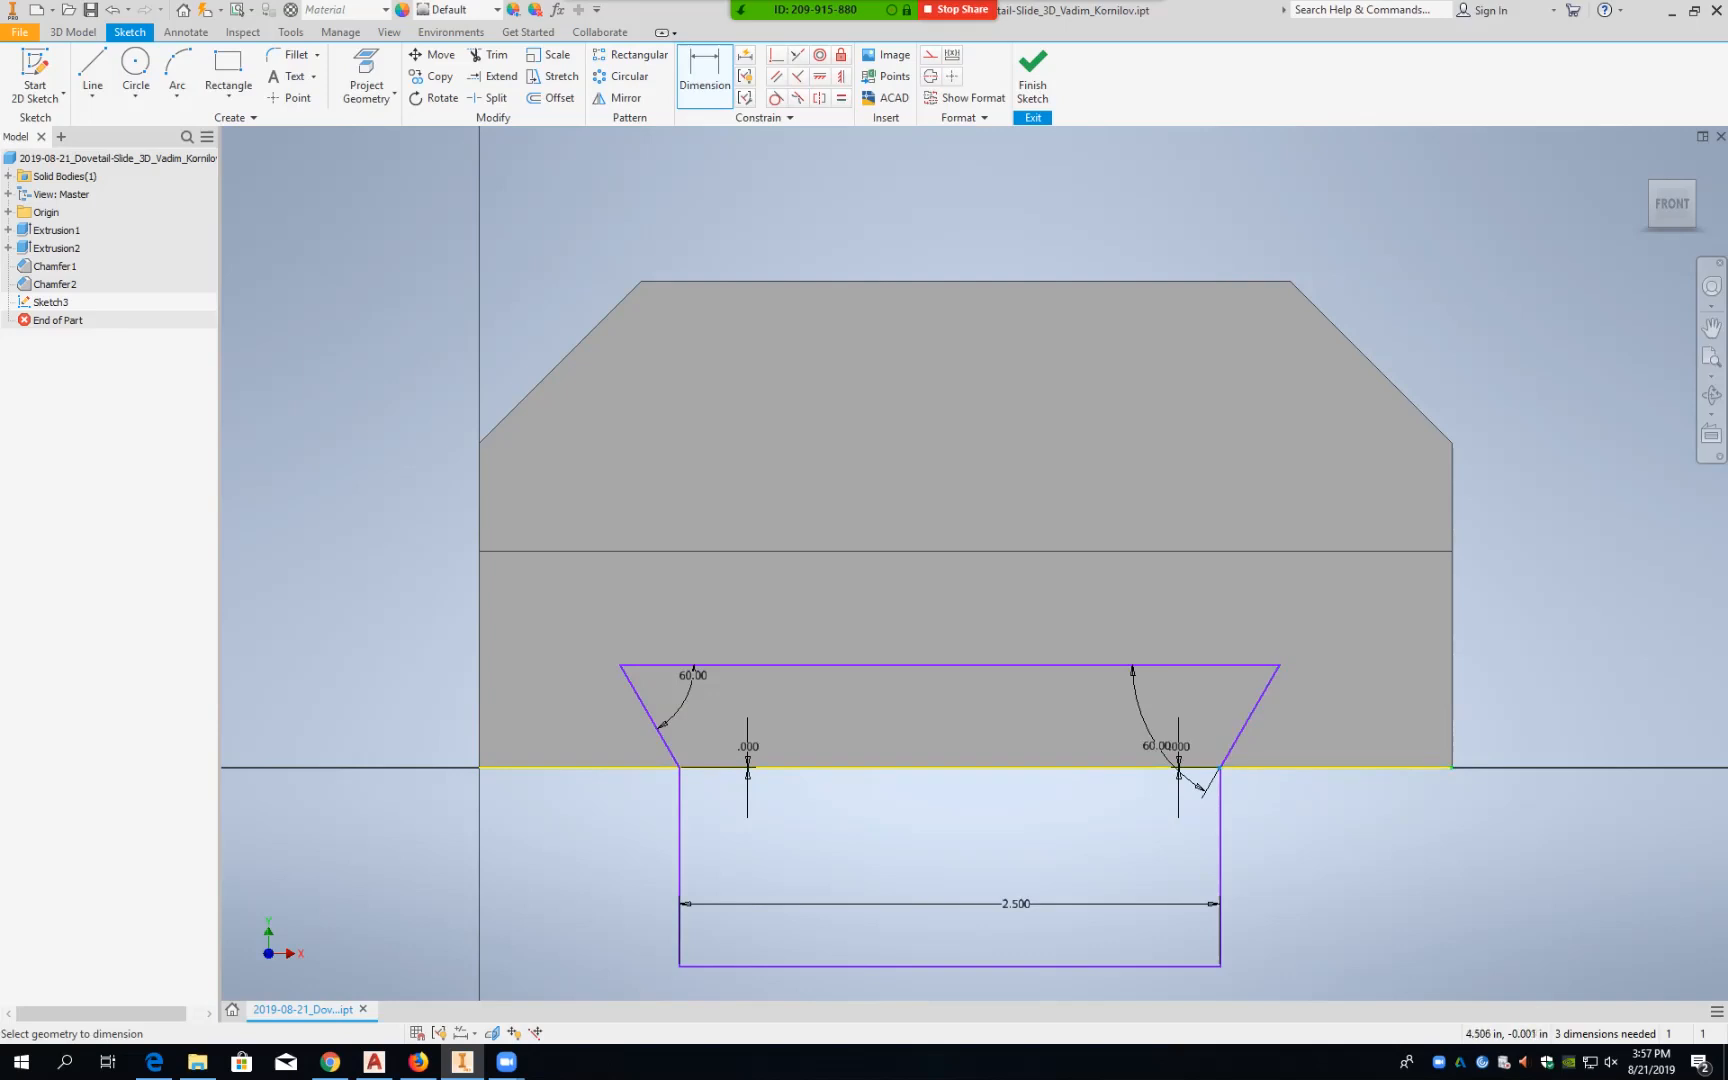
Step: Dimension the horizontal distance from the neck's right corner to the block's lower right corner as 1 in
{"action": "left_click", "coordinate": [1452, 767]}
{"action": "left_click", "coordinate": [1361, 868]}
{"action": "type", "text": "1"}
{"action": "key", "text": "Return"}
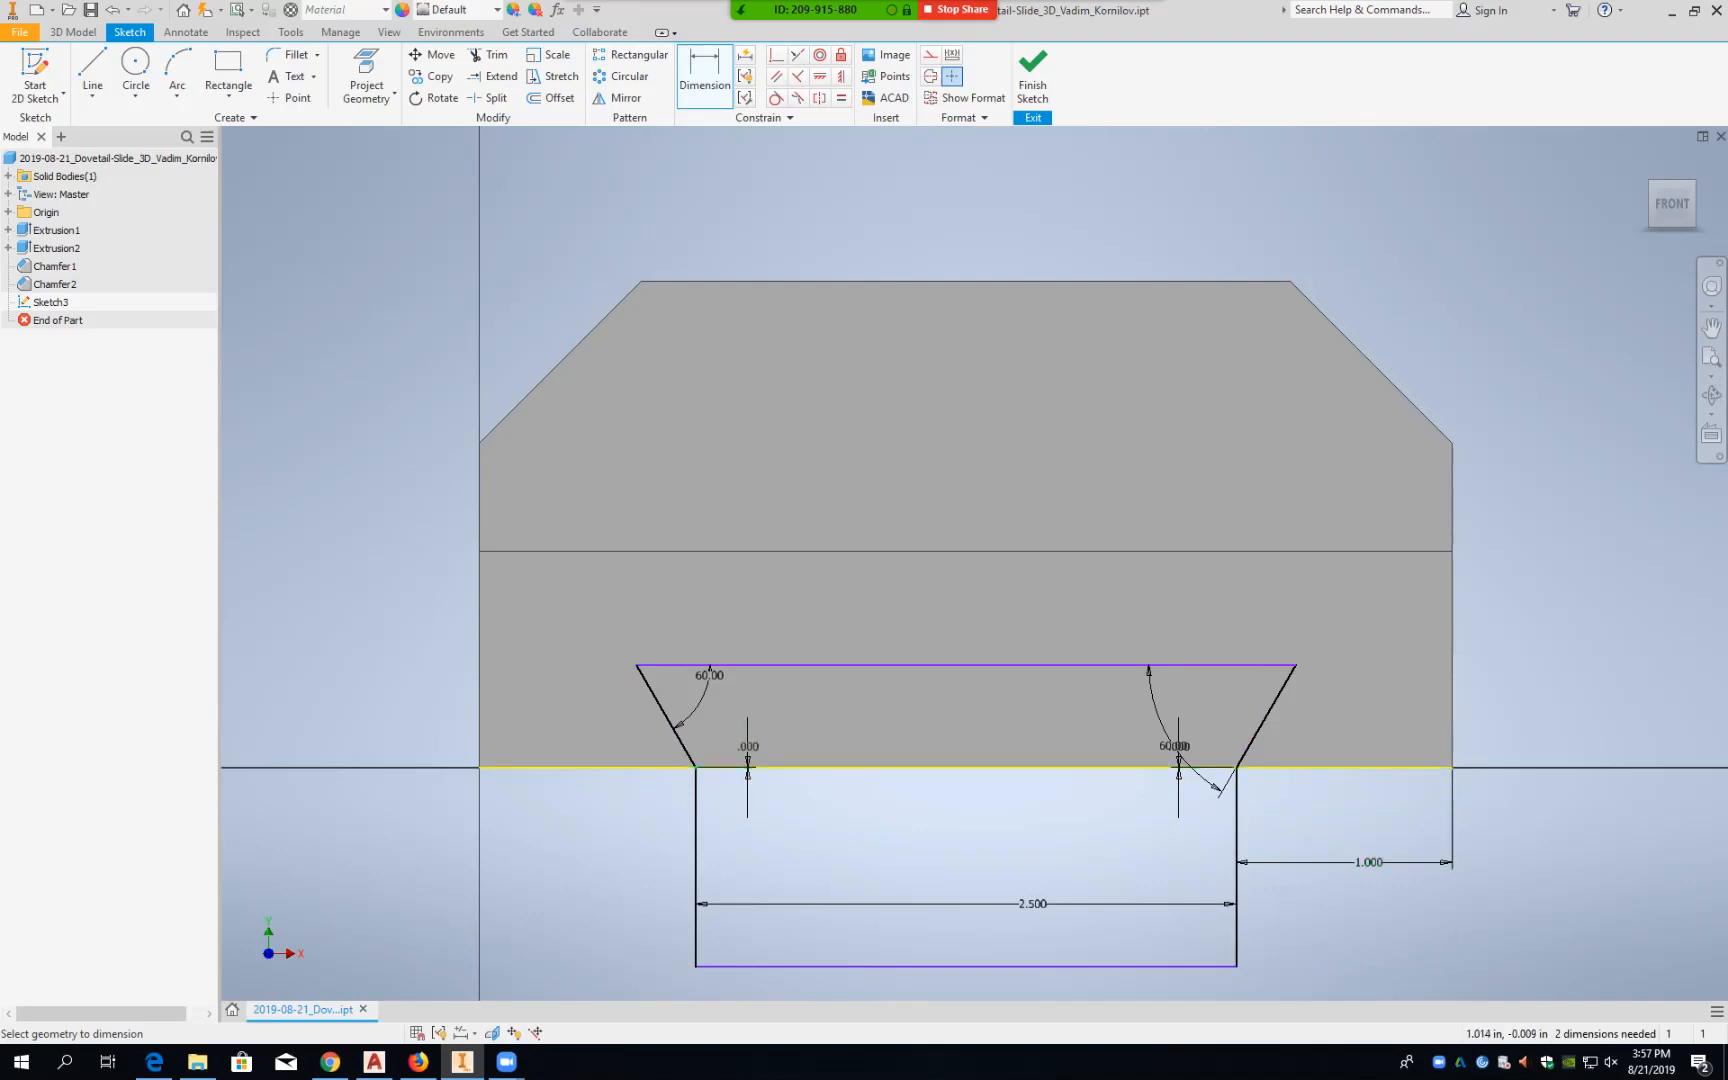
Step: Add a driven dimension between the neck's left corner and the block's lower left corner
{"action": "mouse_move", "coordinate": [697, 769]}
{"action": "left_click", "coordinate": [480, 768]}
{"action": "left_click", "coordinate": [594, 841]}
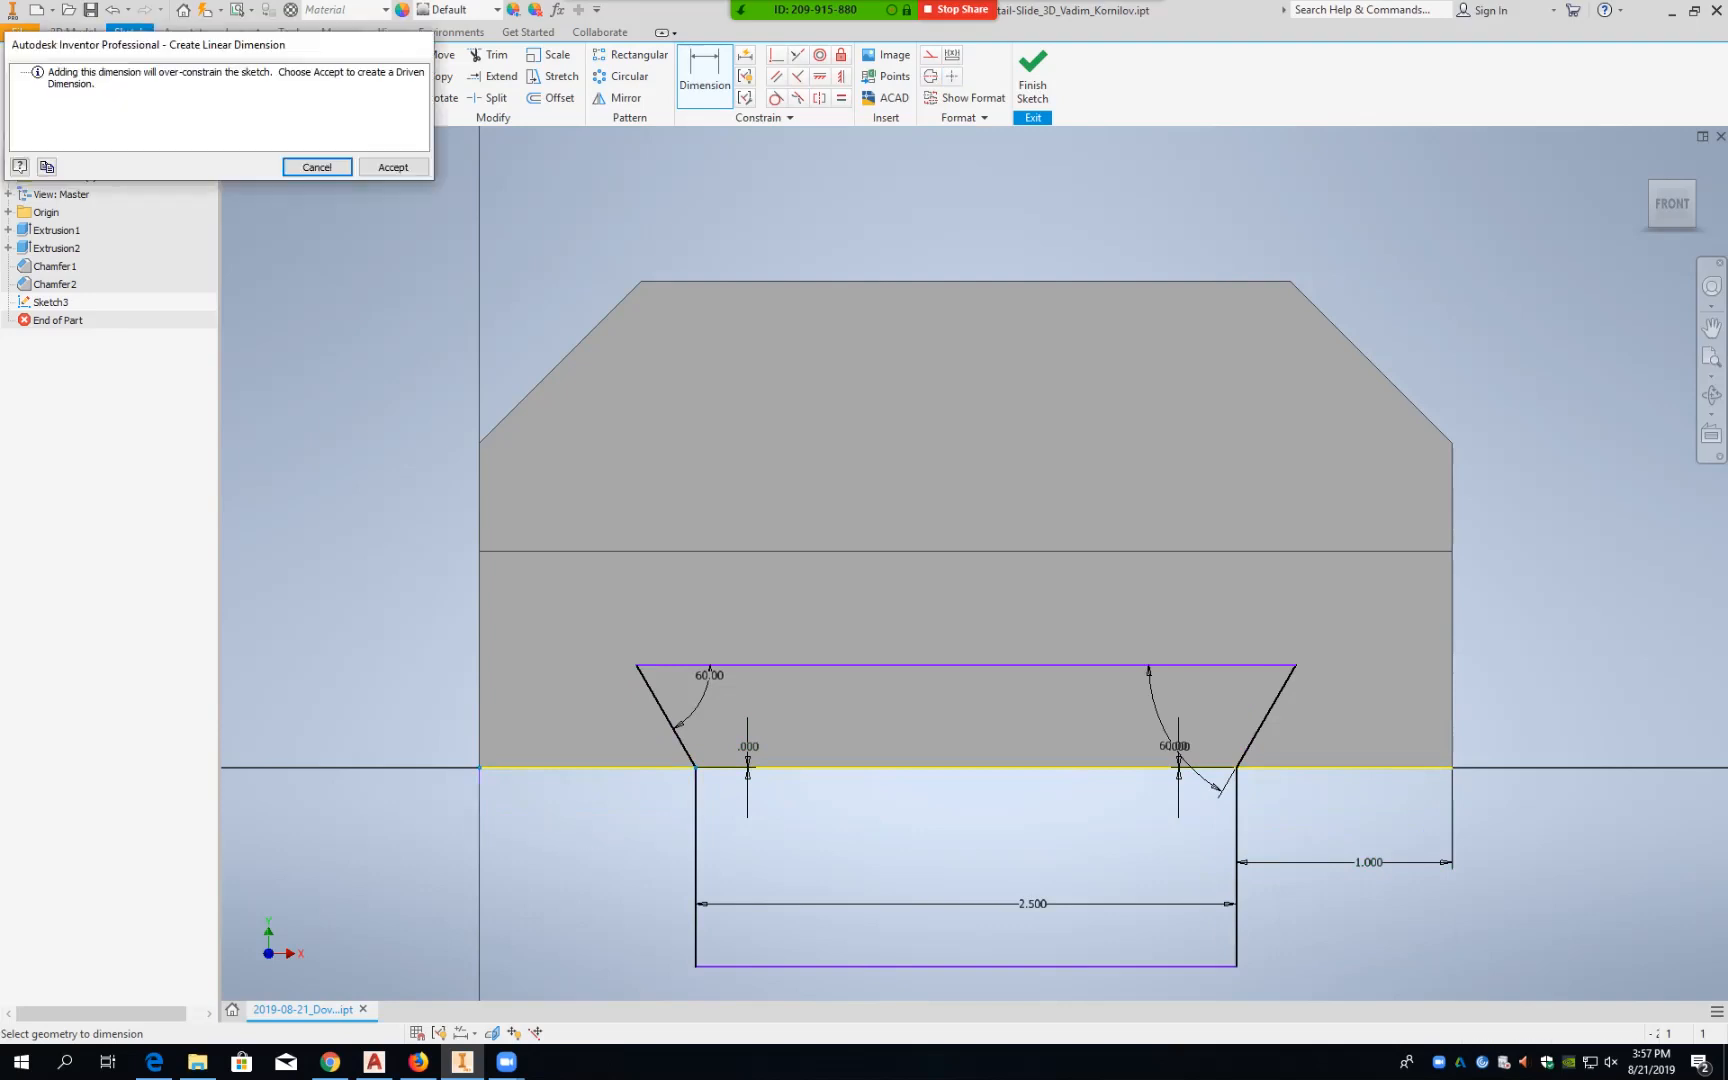
{"action": "left_click", "coordinate": [393, 167]}
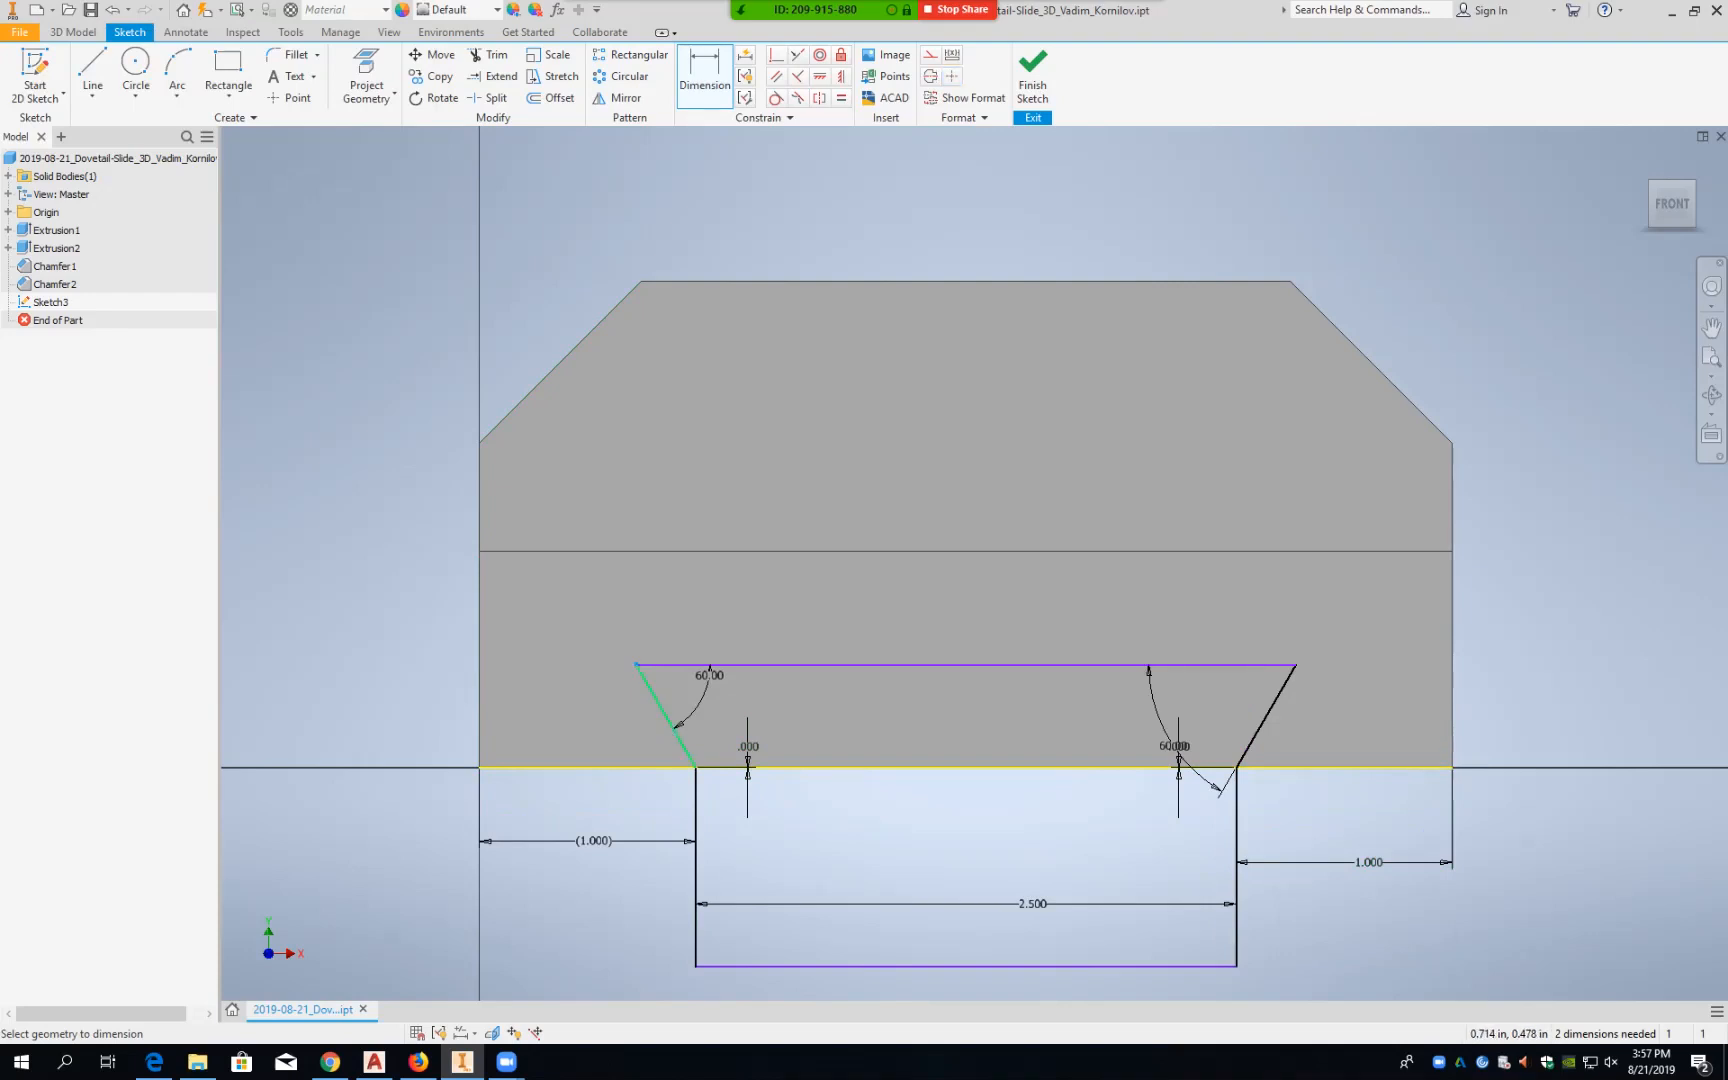
Step: Dimension the dovetail's depth from its top line to the block's bottom edge as 0.5 in
{"action": "left_click", "coordinate": [640, 768]}
{"action": "left_click", "coordinate": [570, 713]}
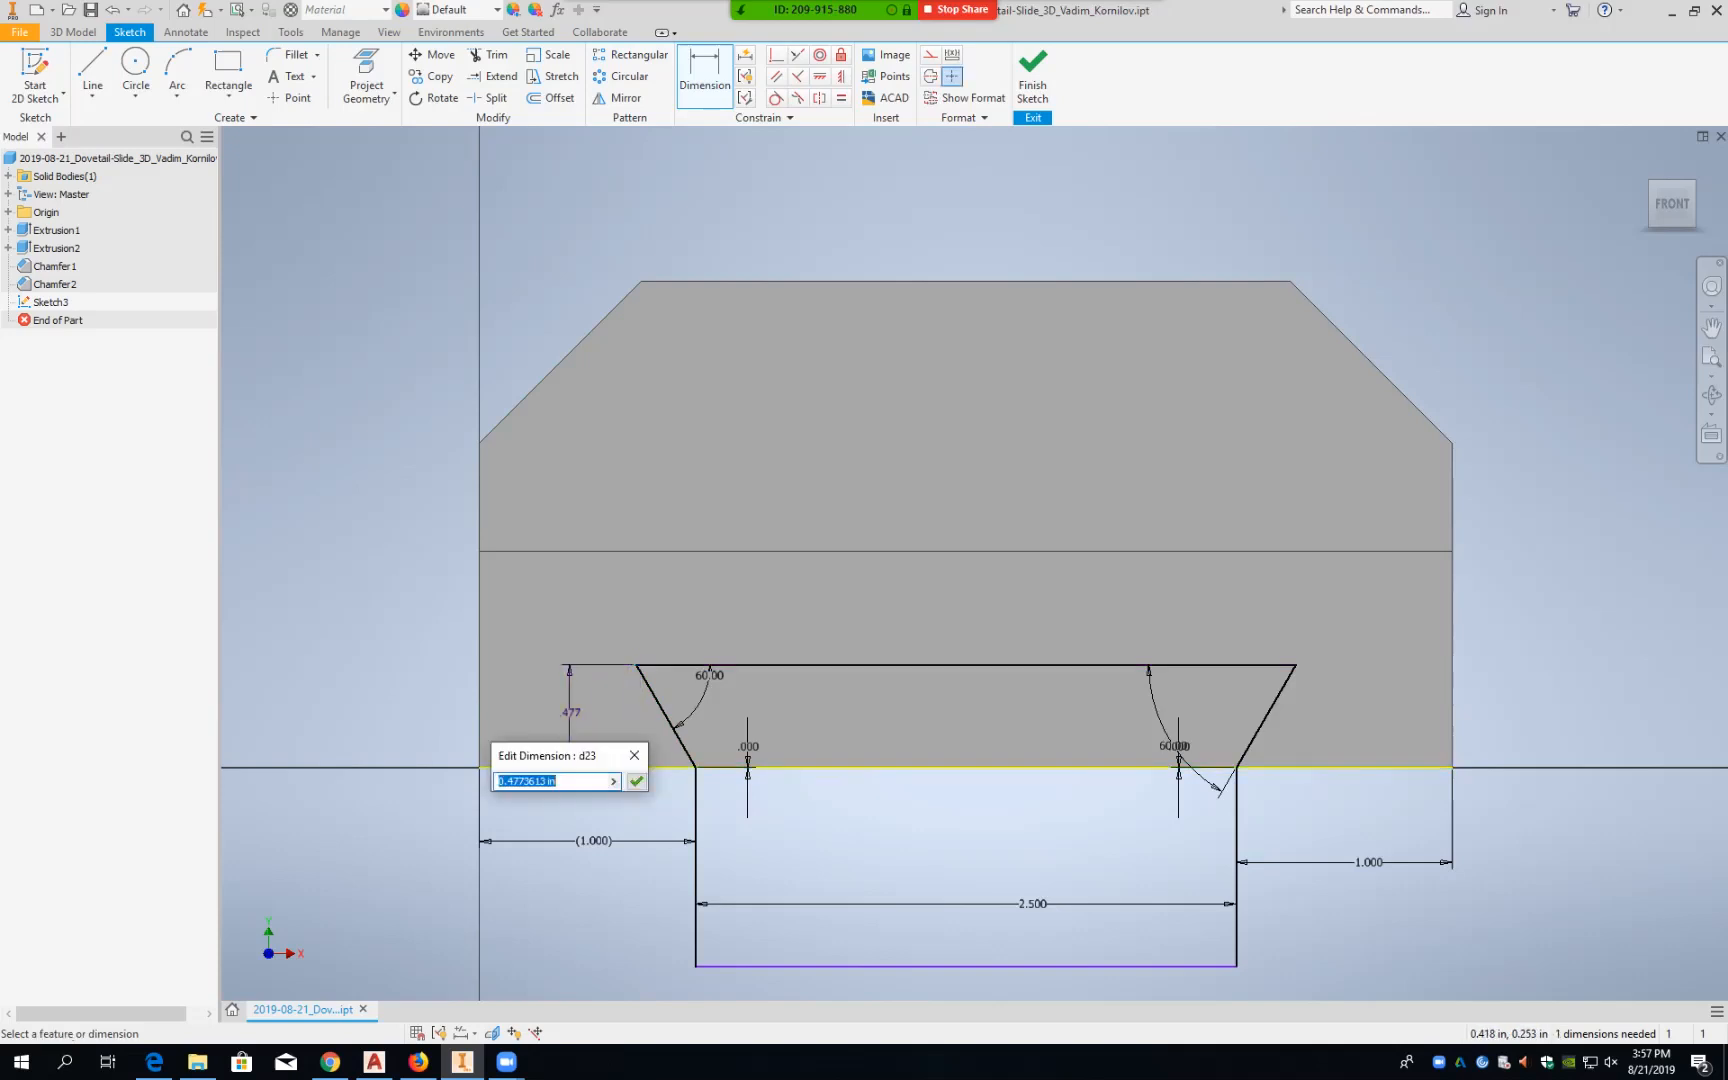
{"action": "type", "text": ".5"}
{"action": "key", "text": "Return"}
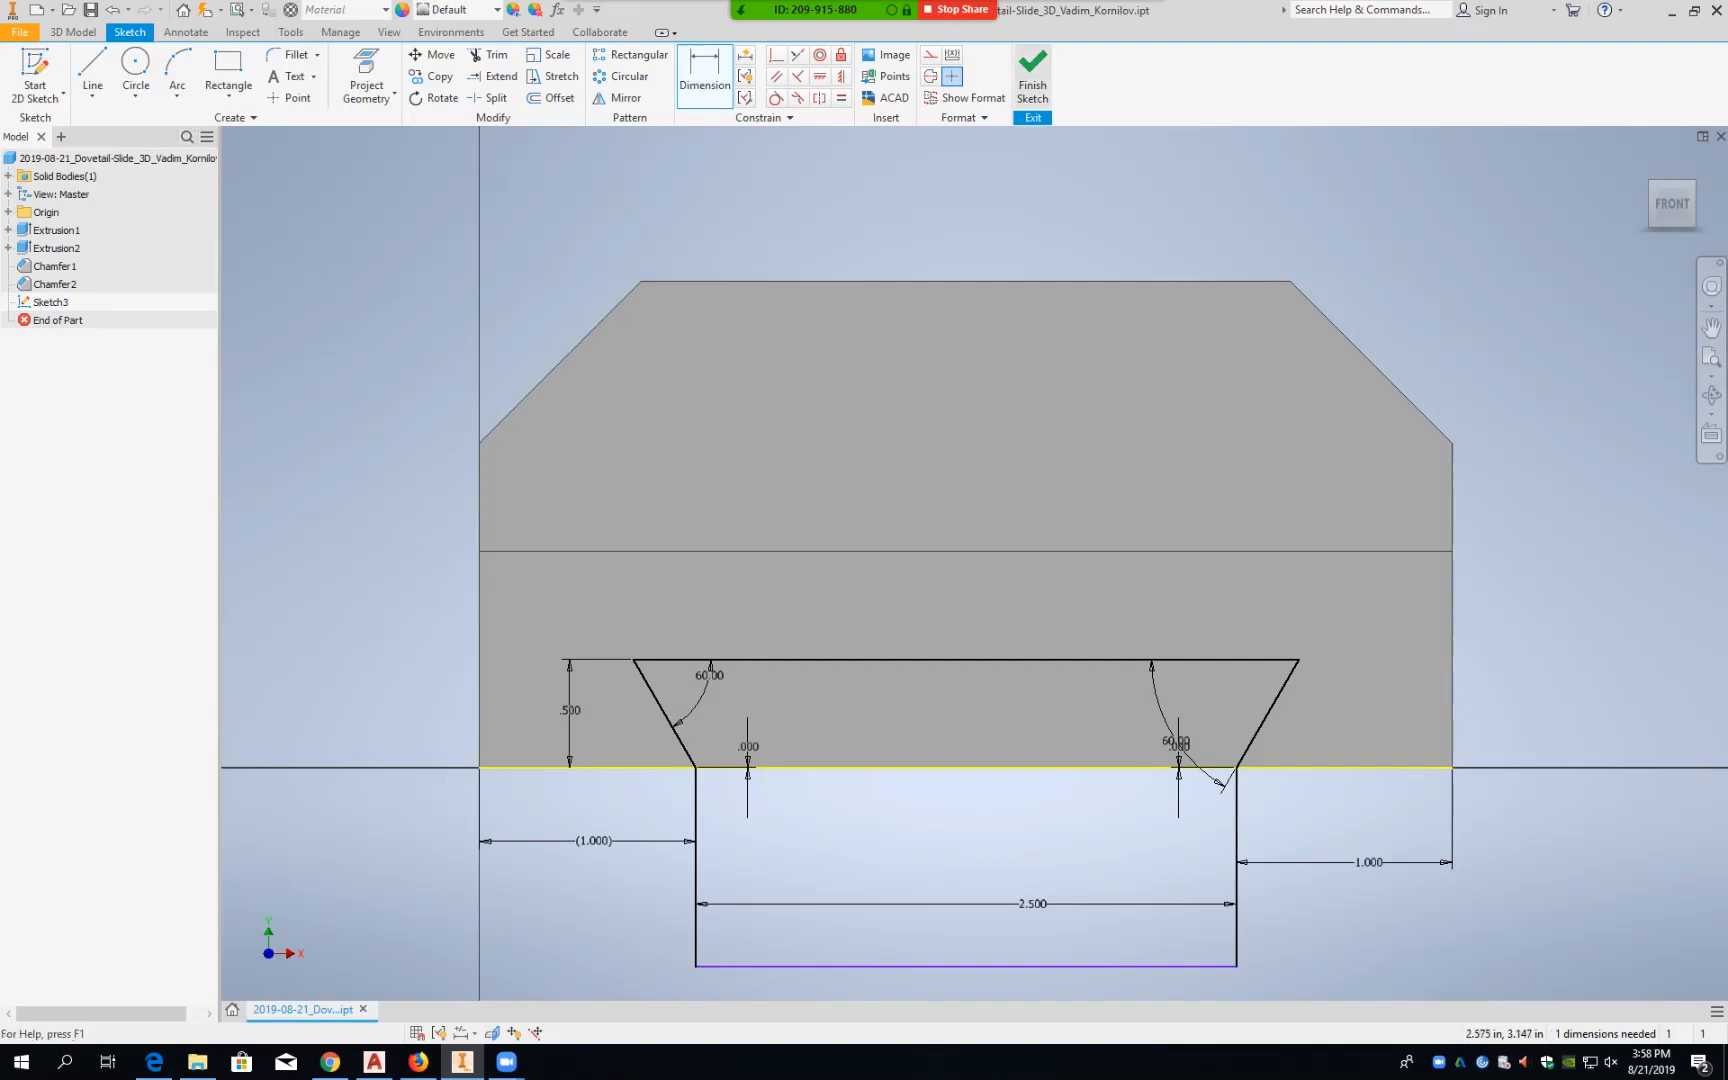
Step: Finish the sketch and cut-extrude the dovetail profile through the entire block to form the slot
{"action": "left_click", "coordinate": [1032, 85]}
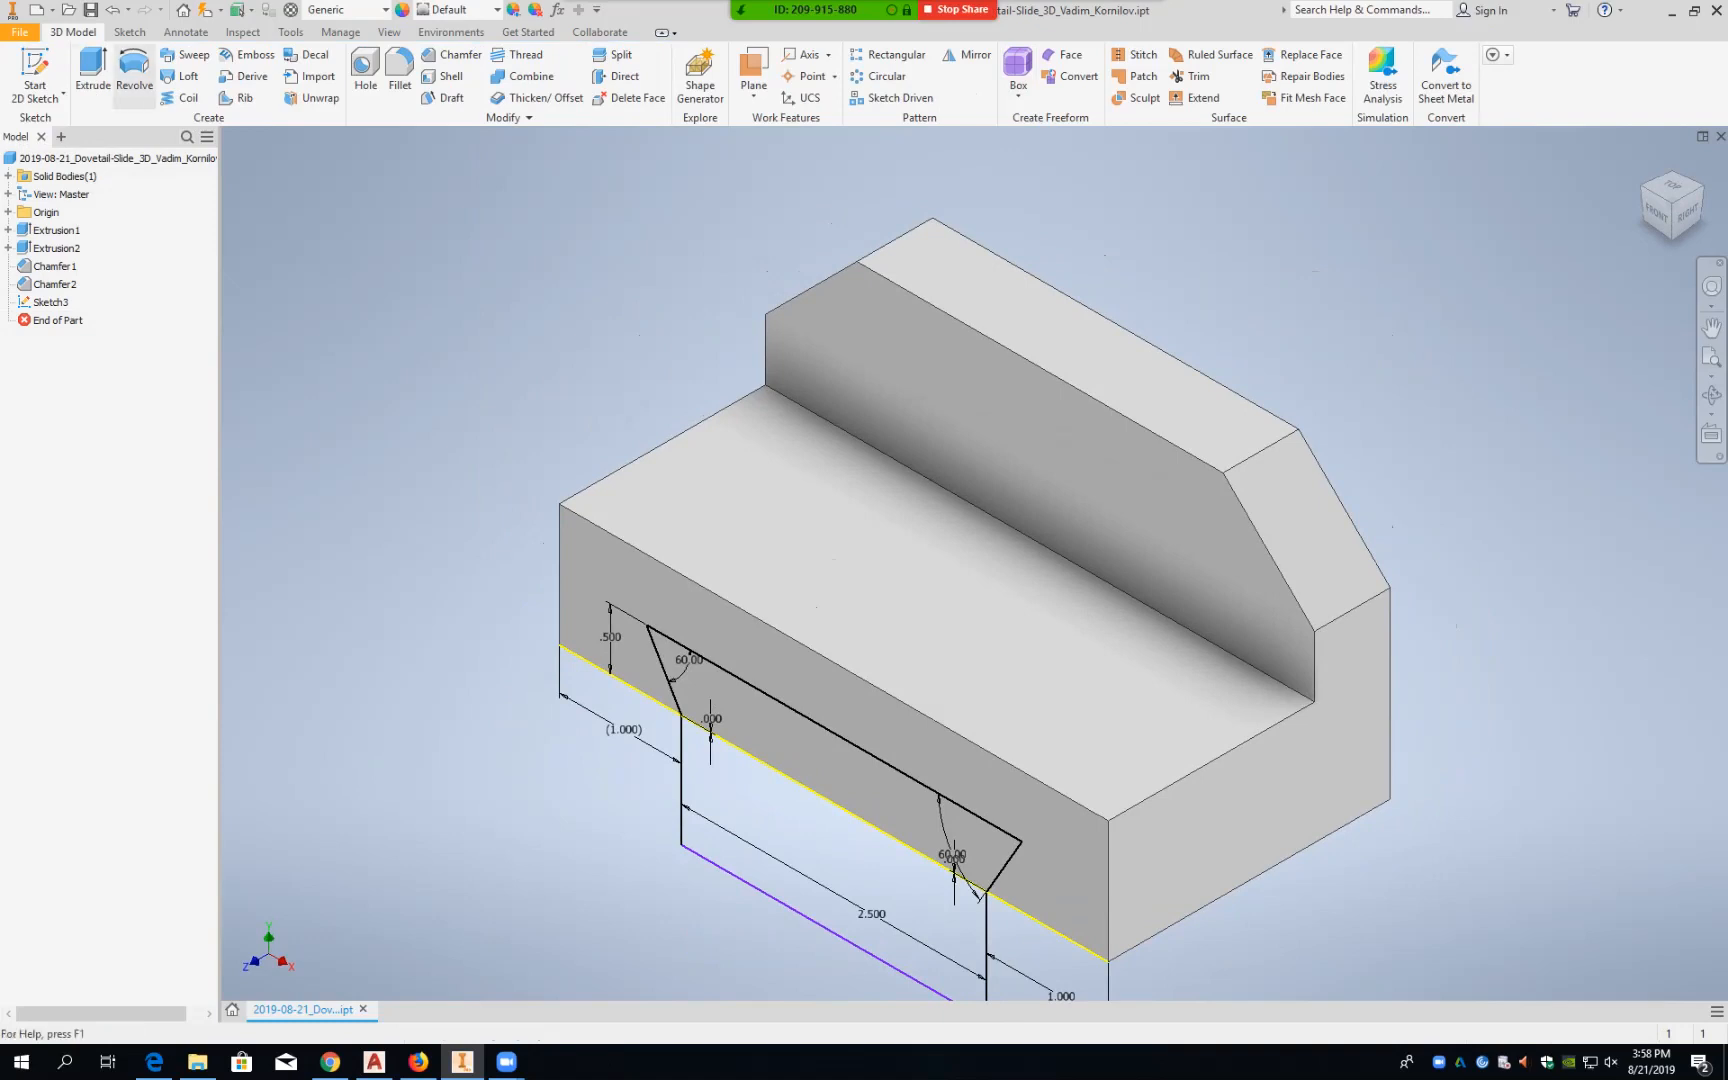
{"action": "key", "text": "e"}
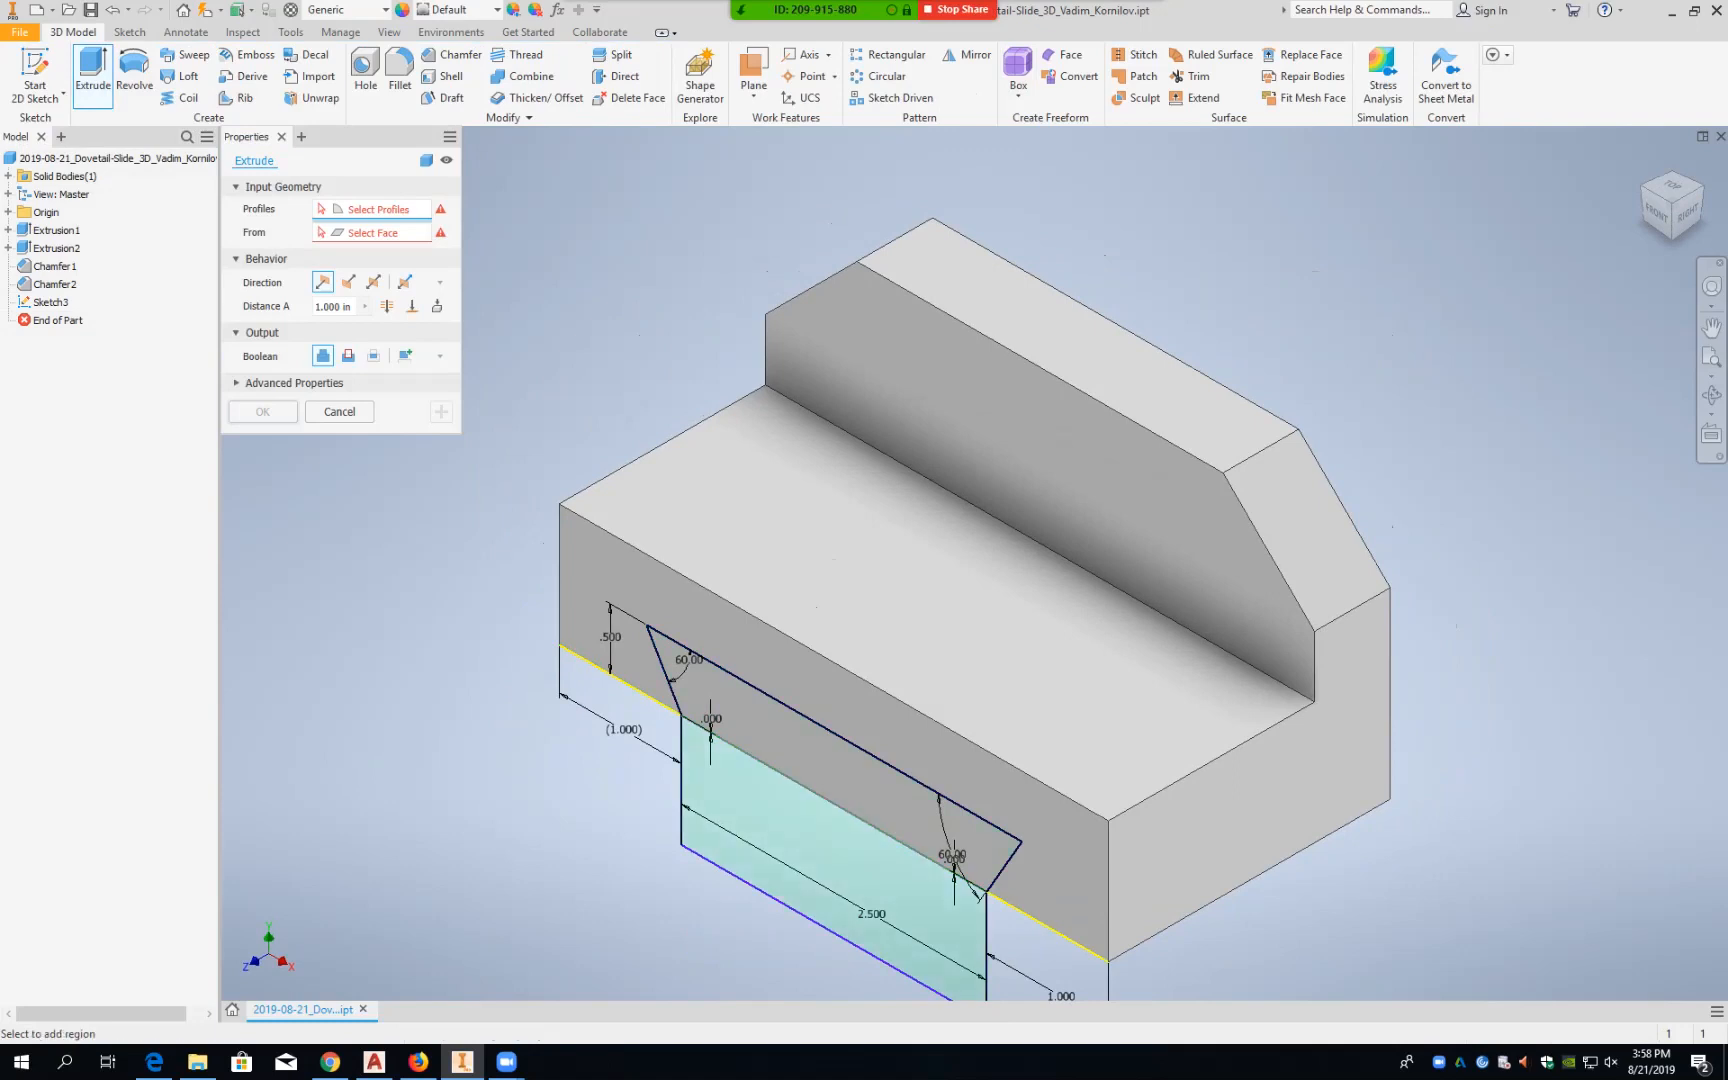
{"action": "left_click", "coordinate": [834, 768]}
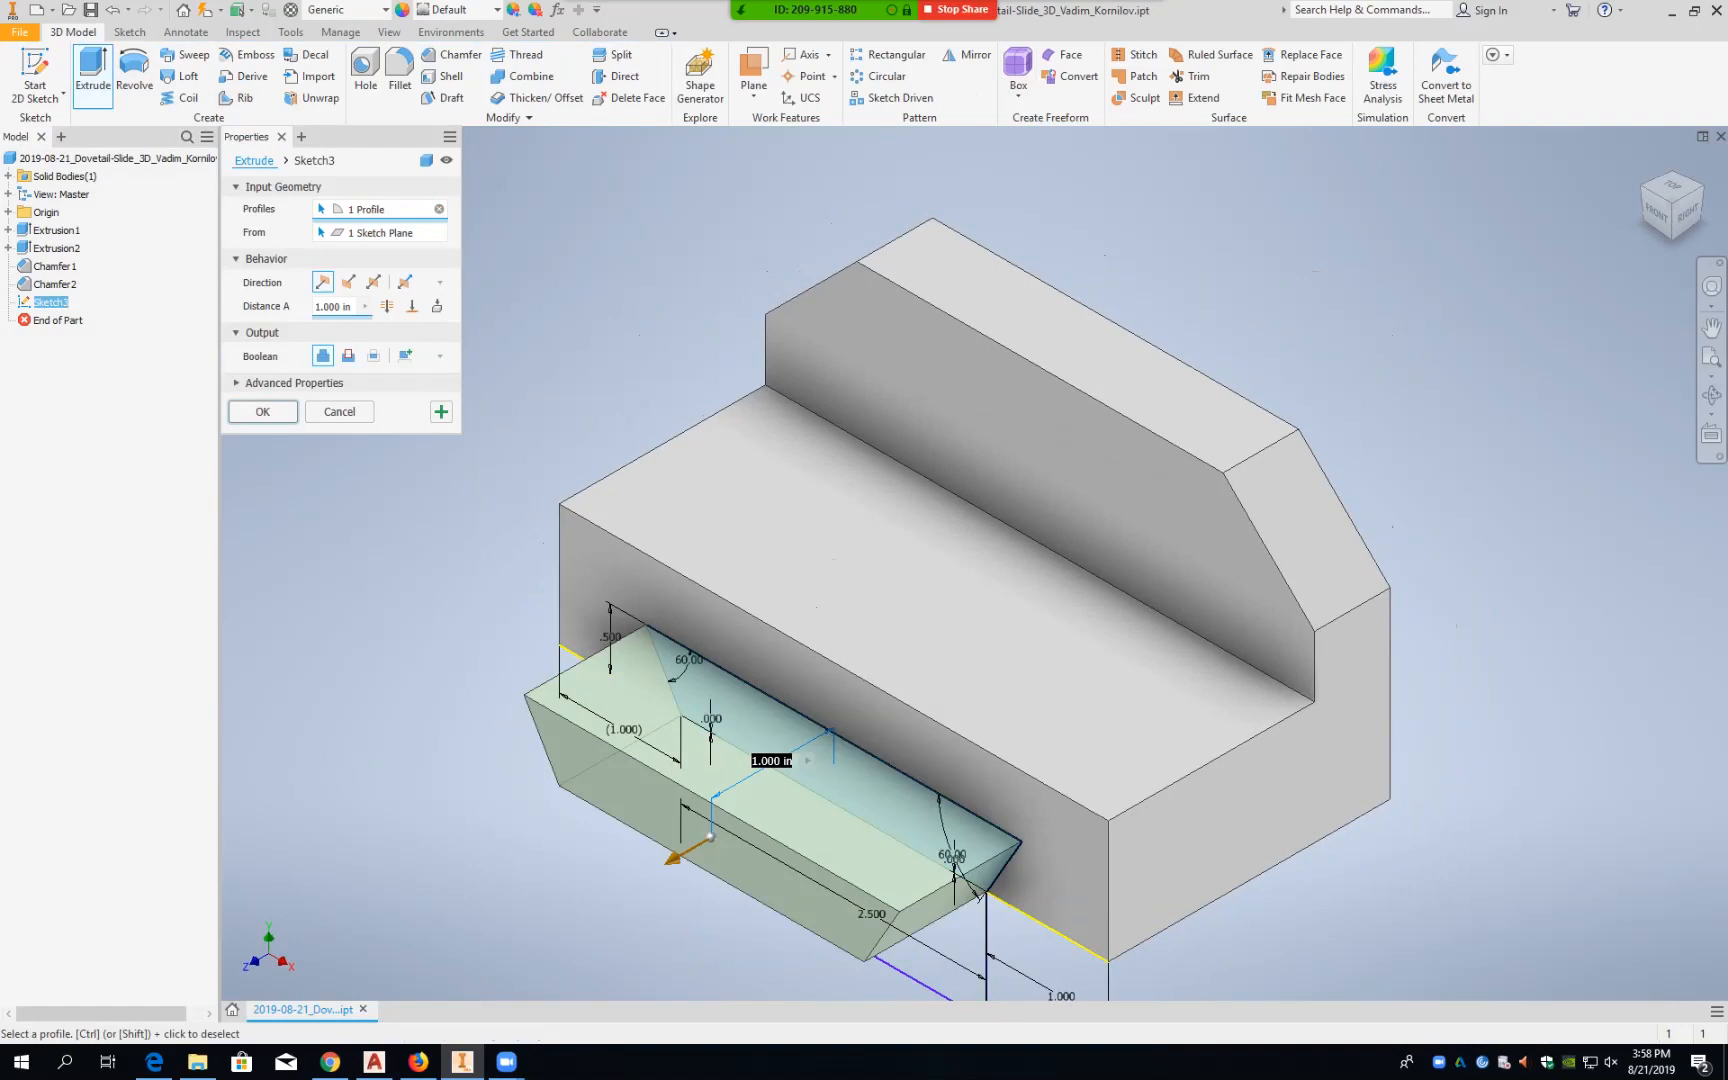
{"action": "left_click", "coordinate": [348, 356]}
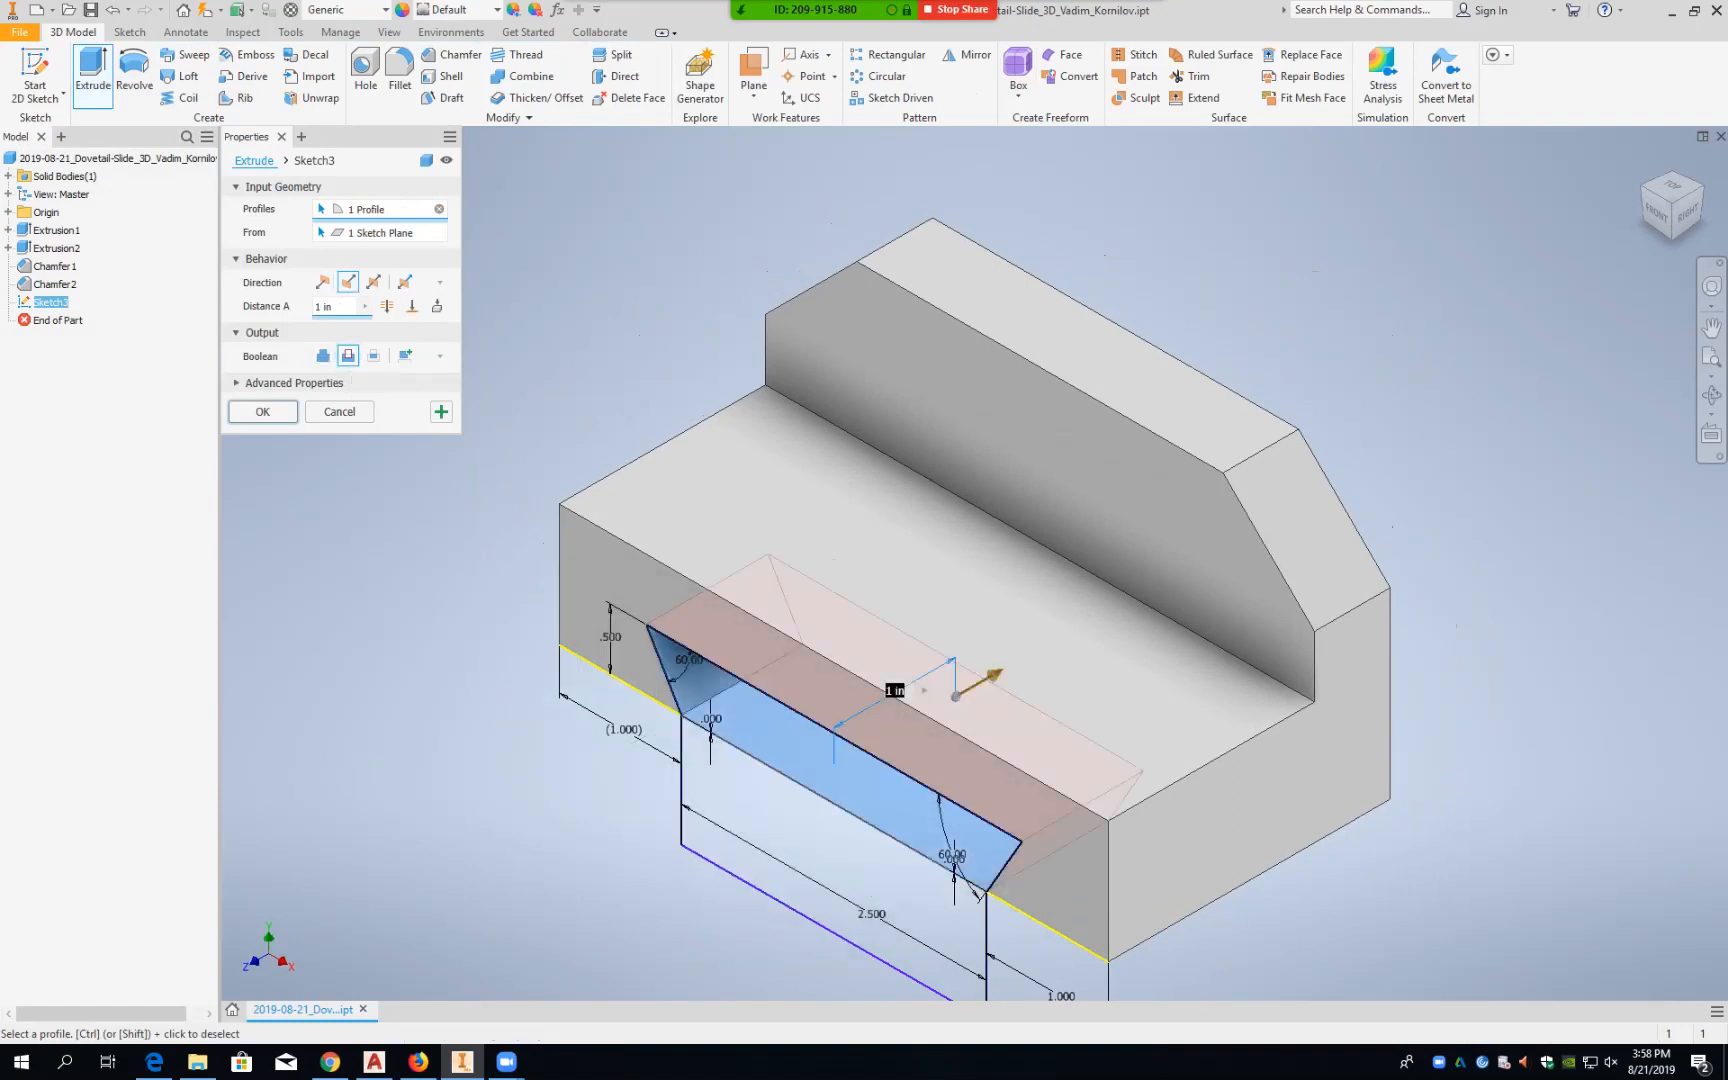
{"action": "left_click", "coordinate": [437, 306]}
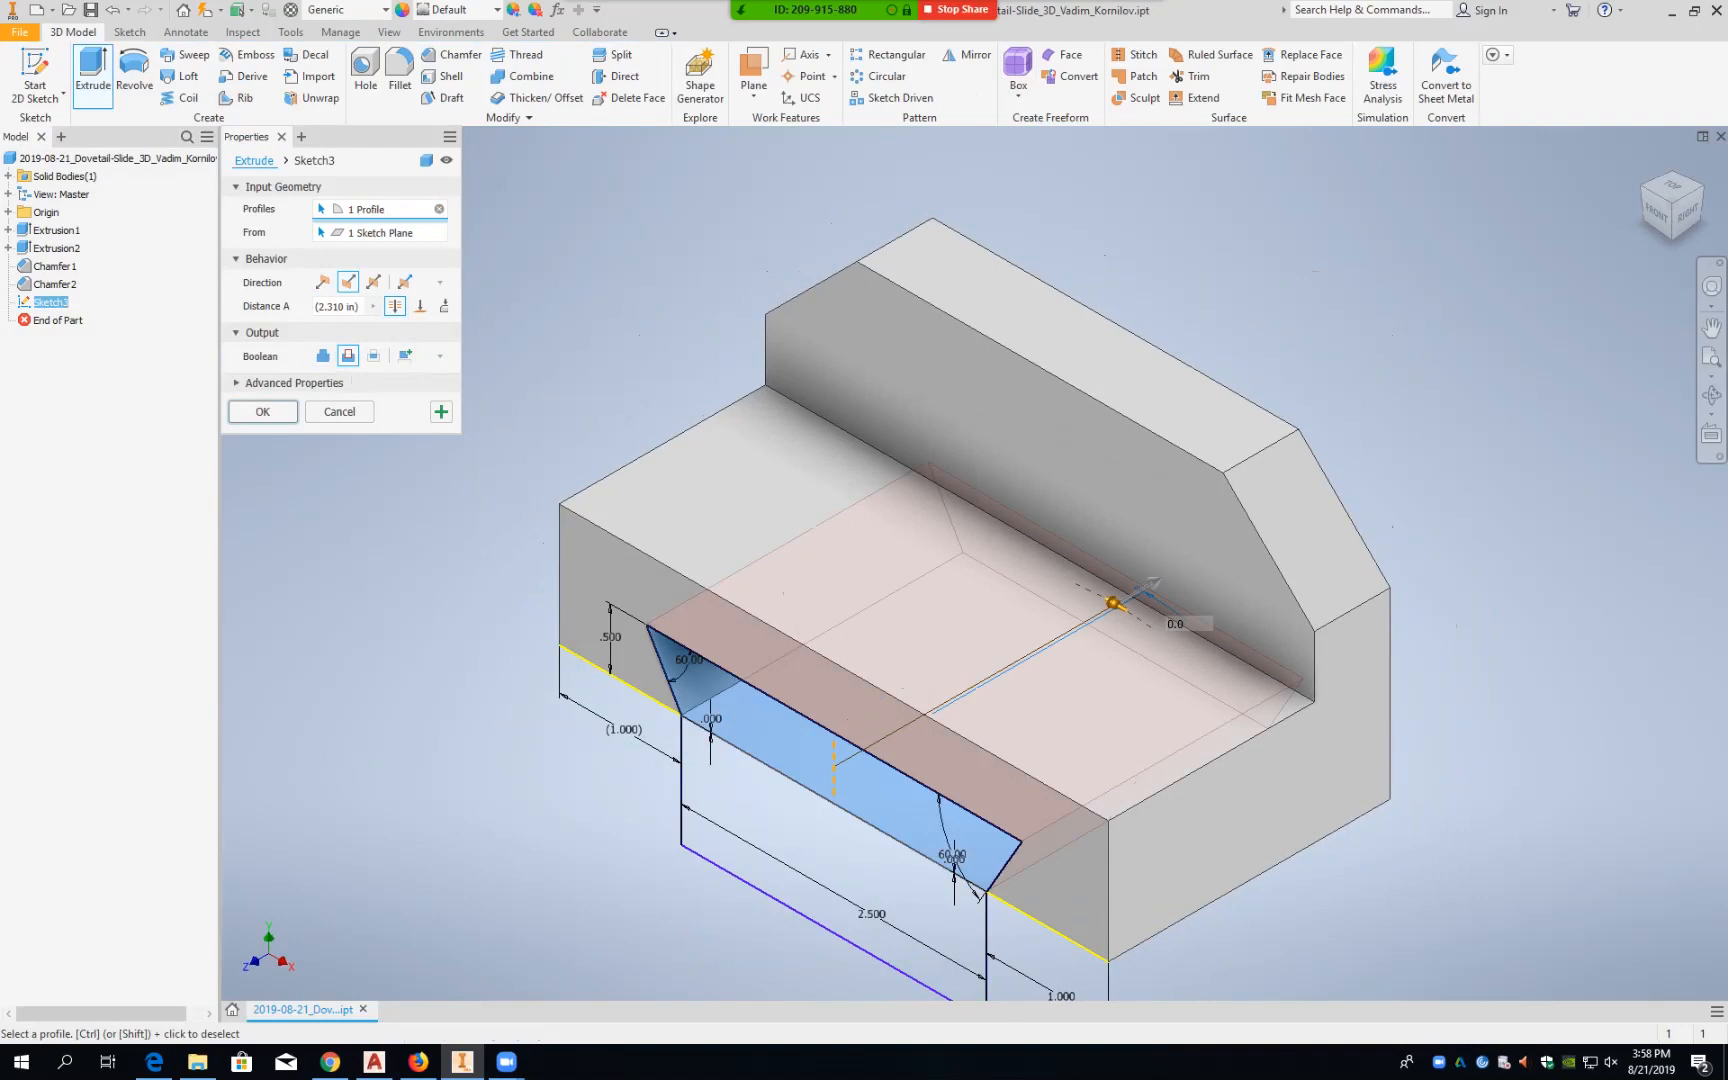
{"action": "left_click", "coordinate": [262, 411]}
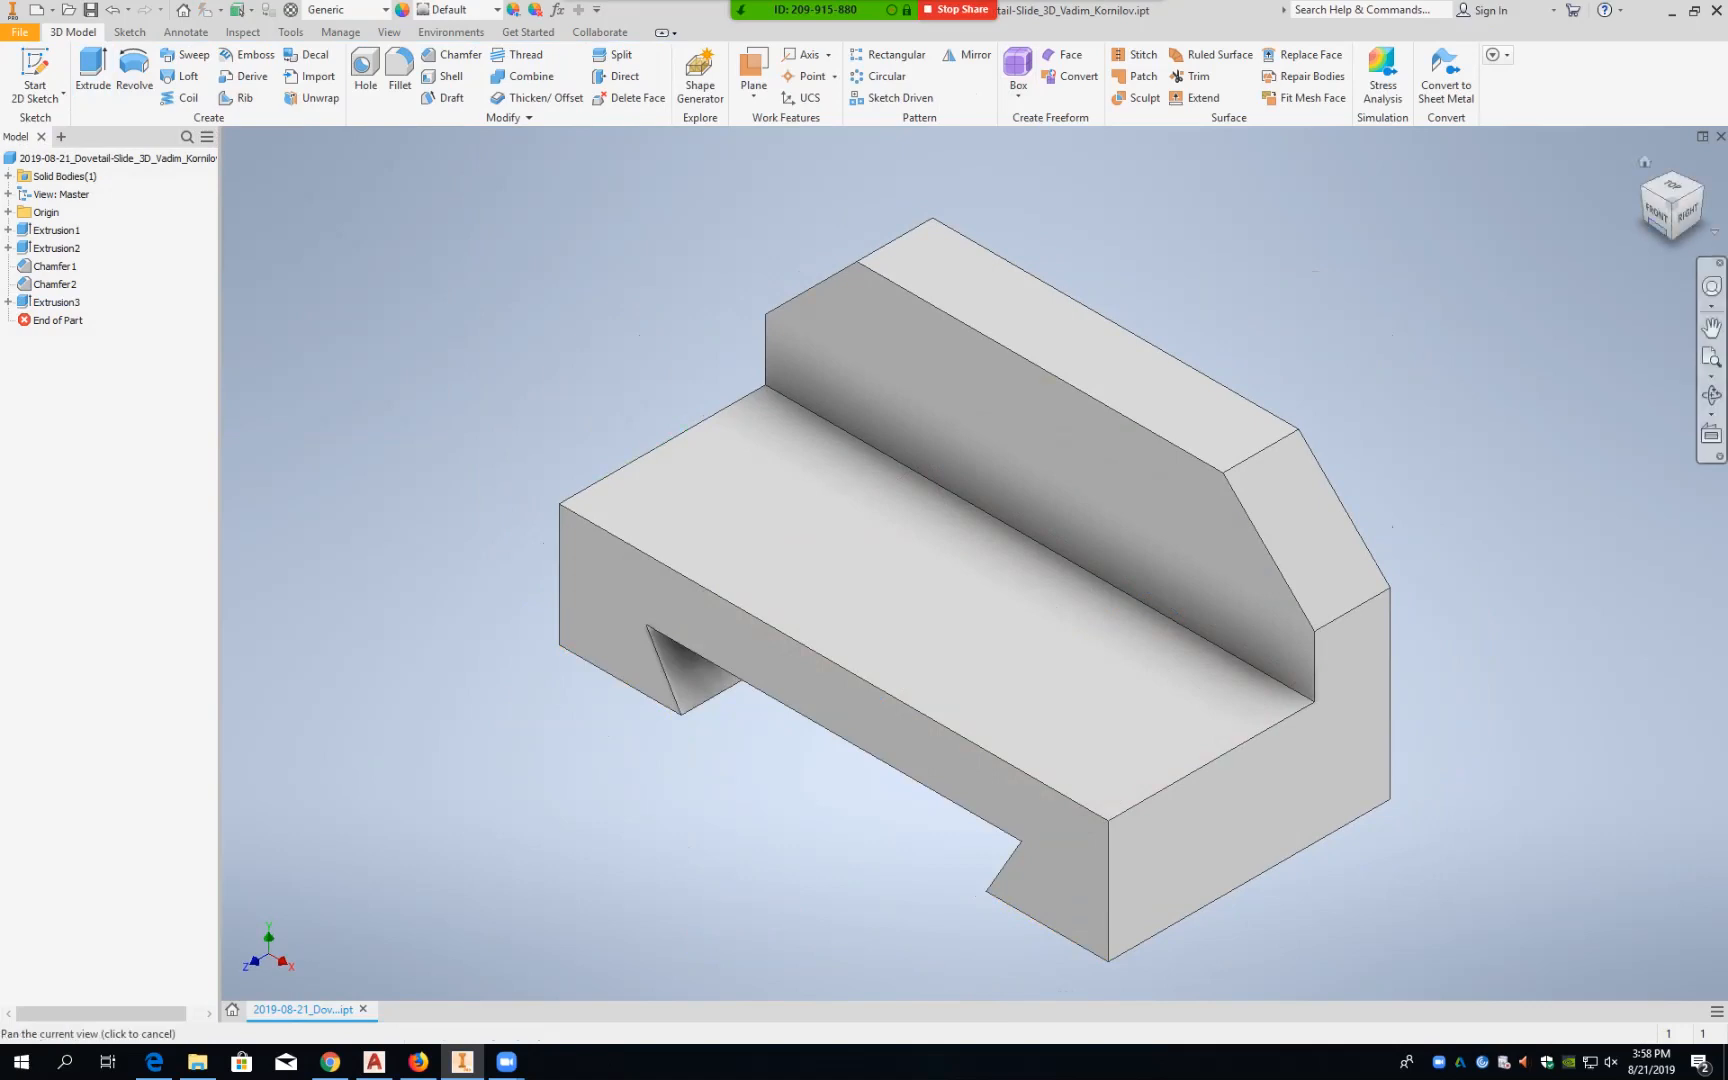
Step: Start a sketch on the lower ledge's top face and draw a full-length line parallel to the front edge, about 0.81 in from it
{"action": "left_click", "coordinate": [1671, 234]}
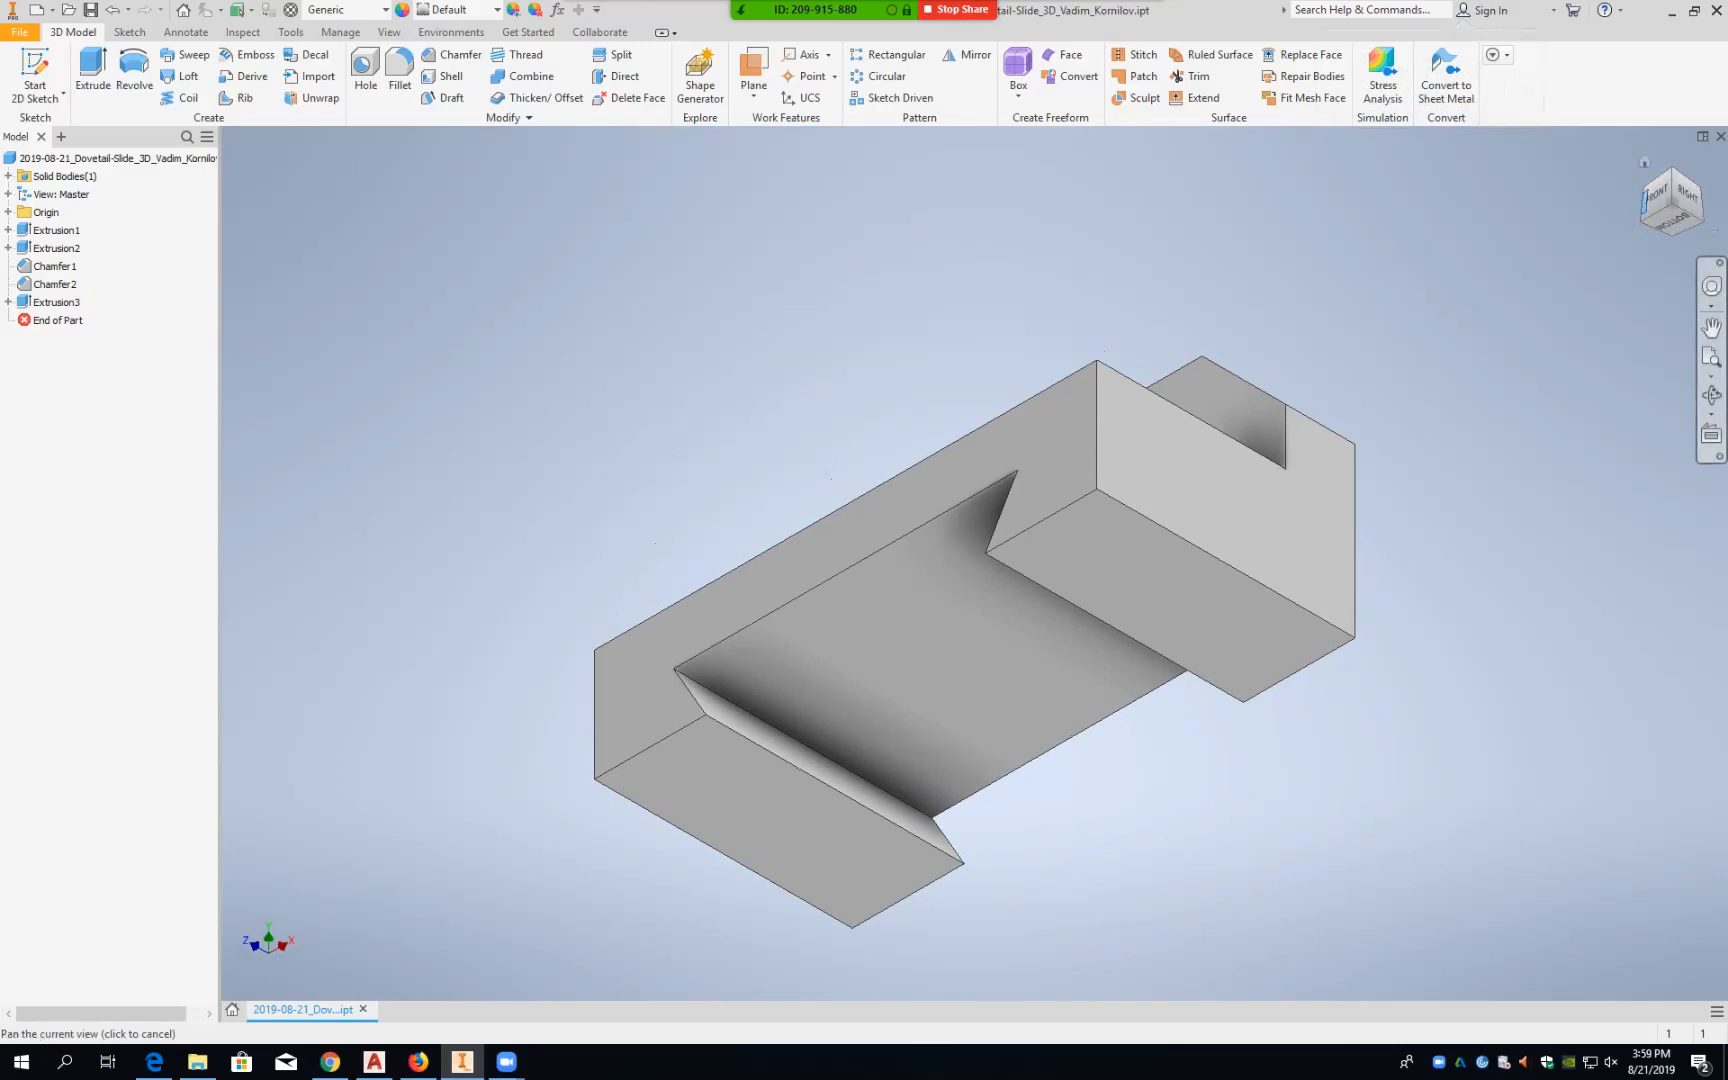
{"action": "left_click", "coordinate": [1643, 185]}
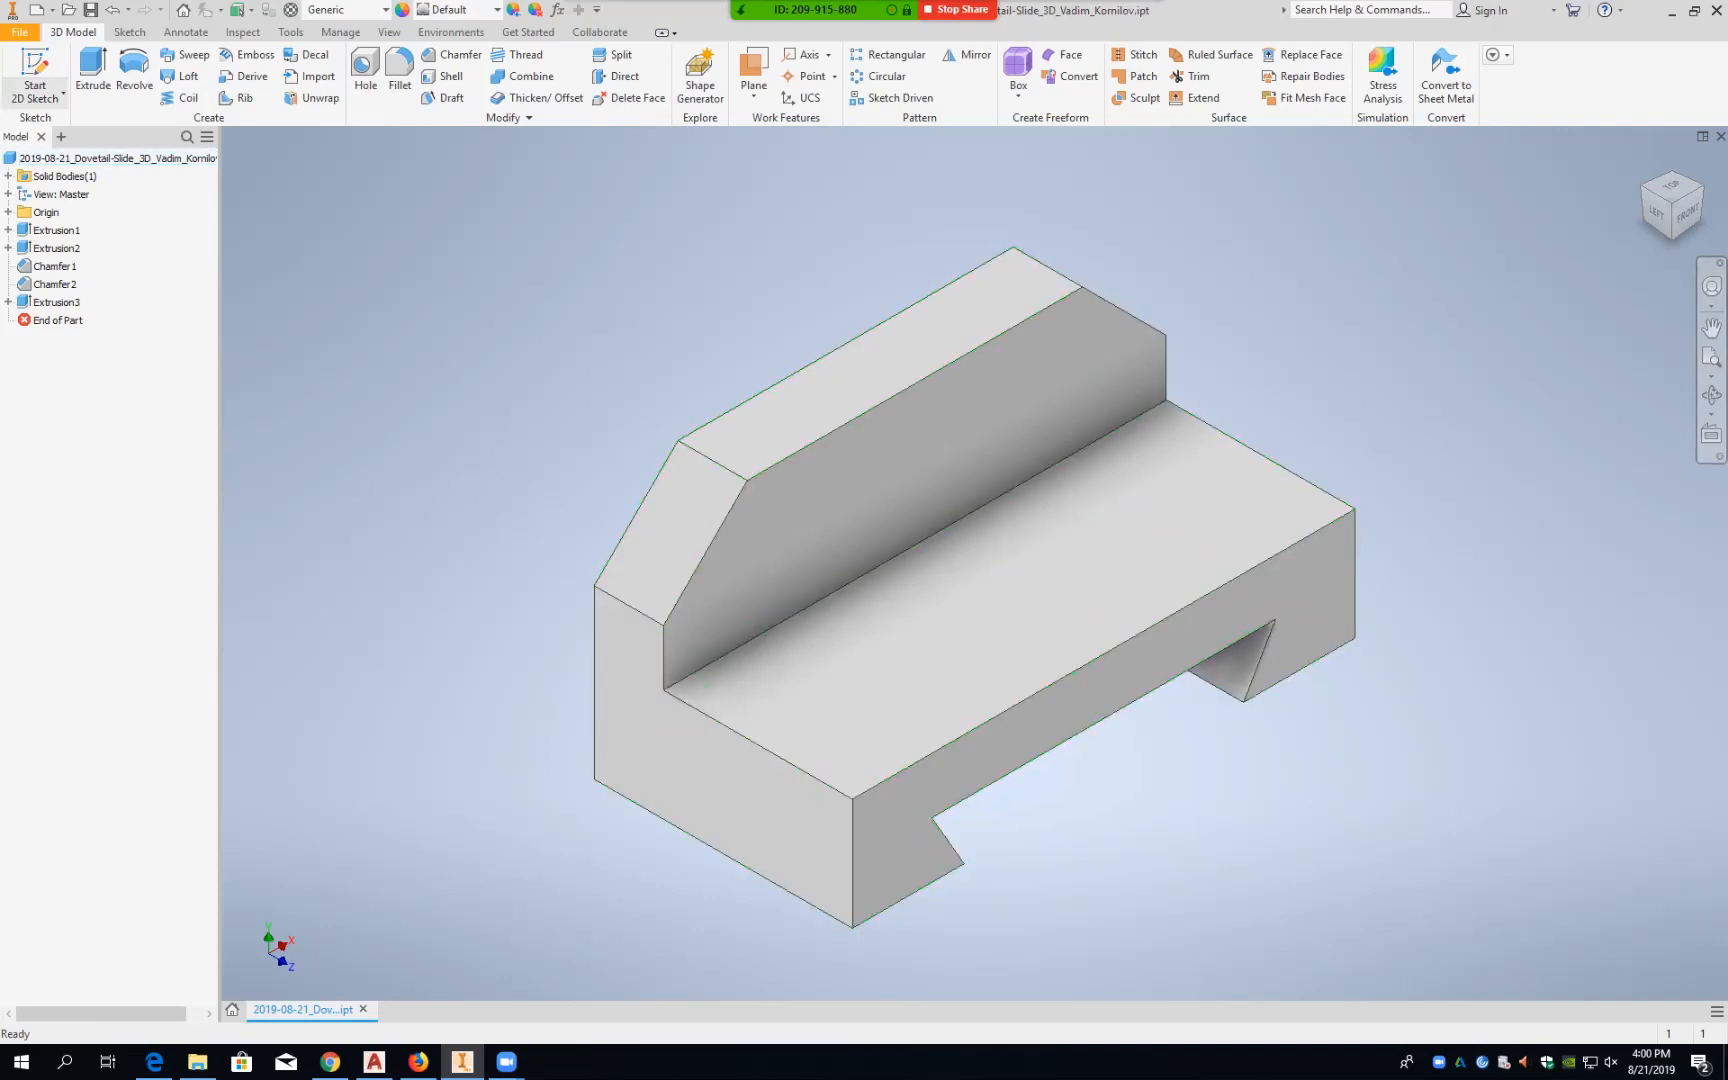
{"action": "left_click", "coordinate": [63, 92]}
{"action": "left_click", "coordinate": [62, 127]}
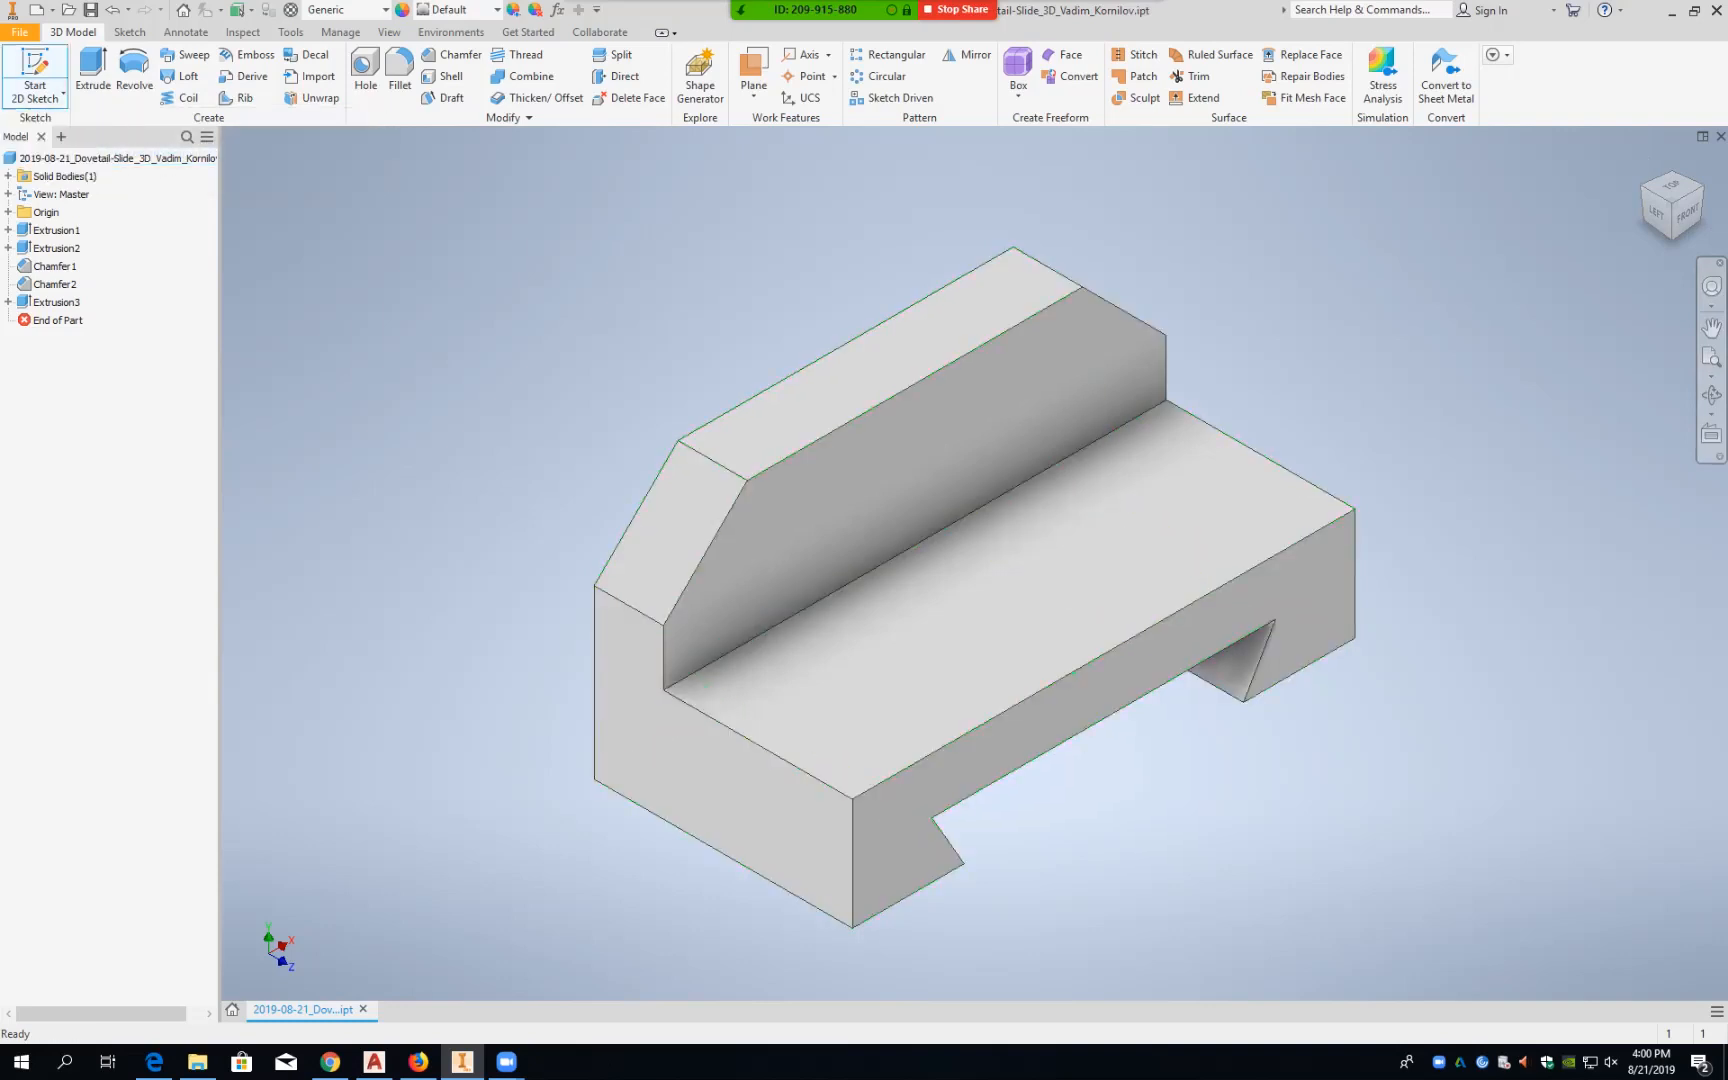
{"action": "left_click", "coordinate": [1010, 600]}
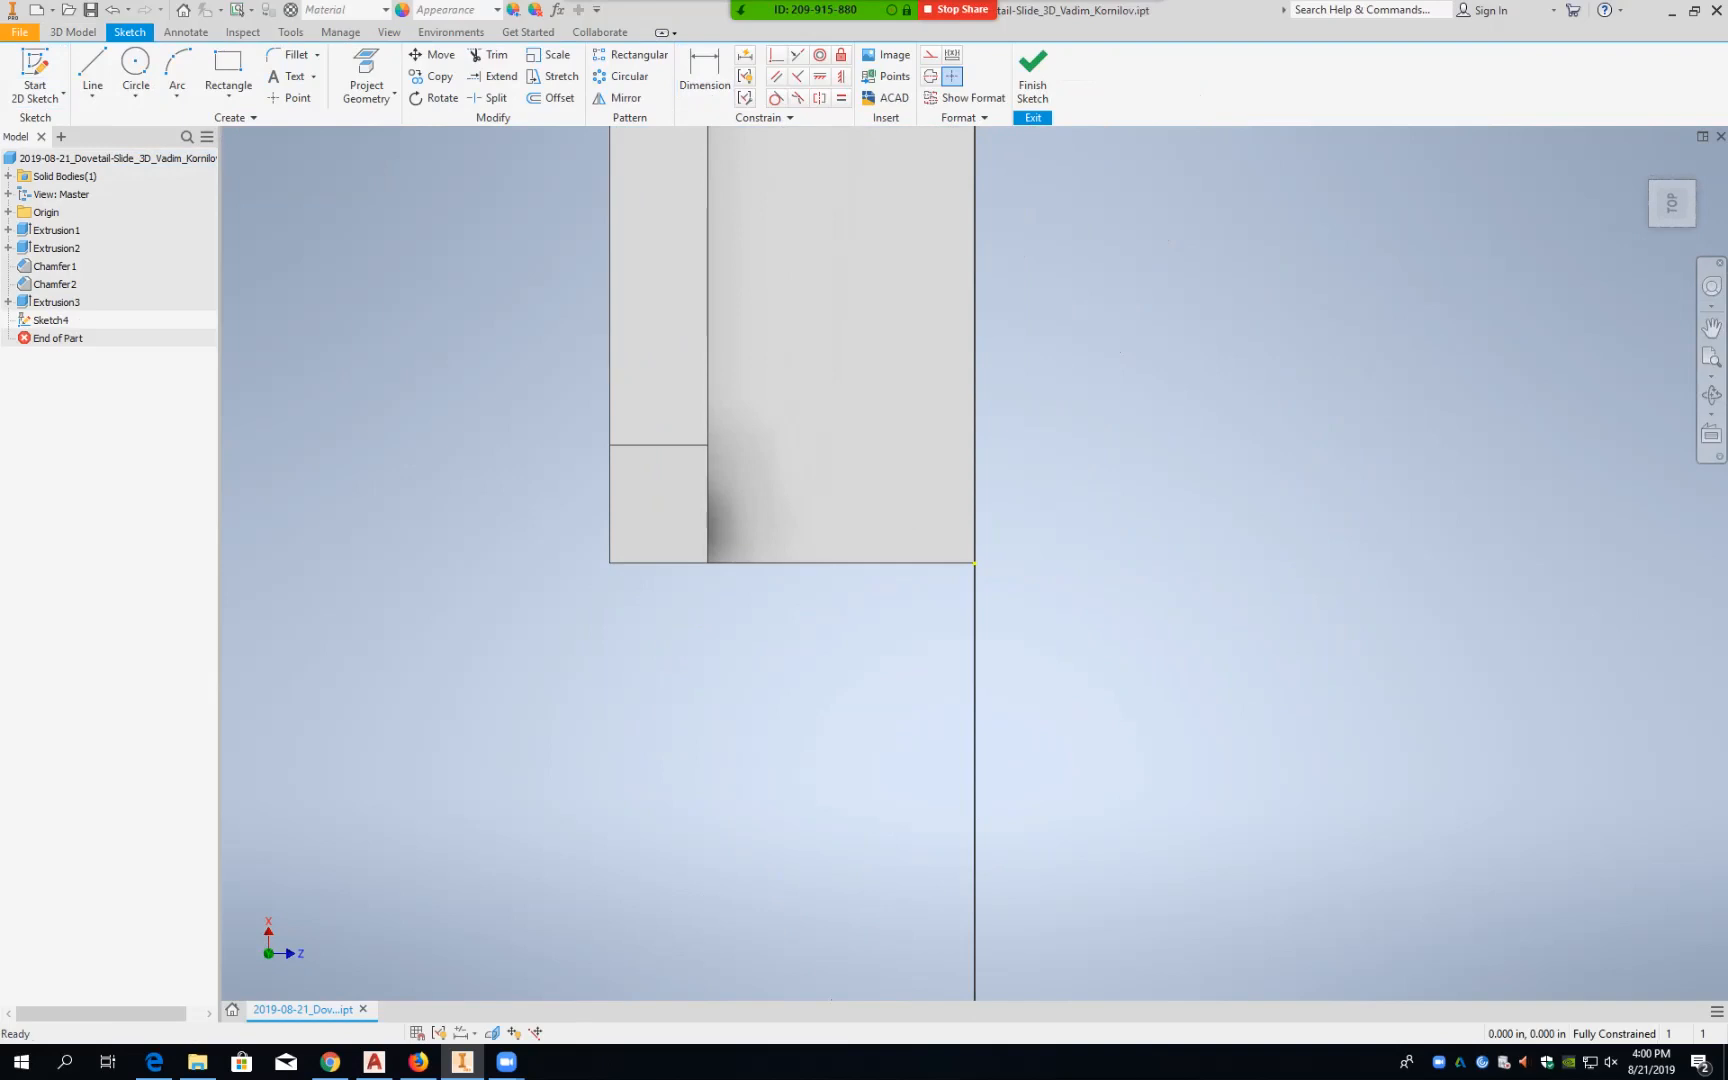
{"action": "mouse_move", "coordinate": [900, 500]}
{"action": "middle_mouse_down"}
{"action": "mouse_move", "coordinate": [933, 743]}
{"action": "mouse_move", "coordinate": [966, 827]}
{"action": "middle_mouse_up"}
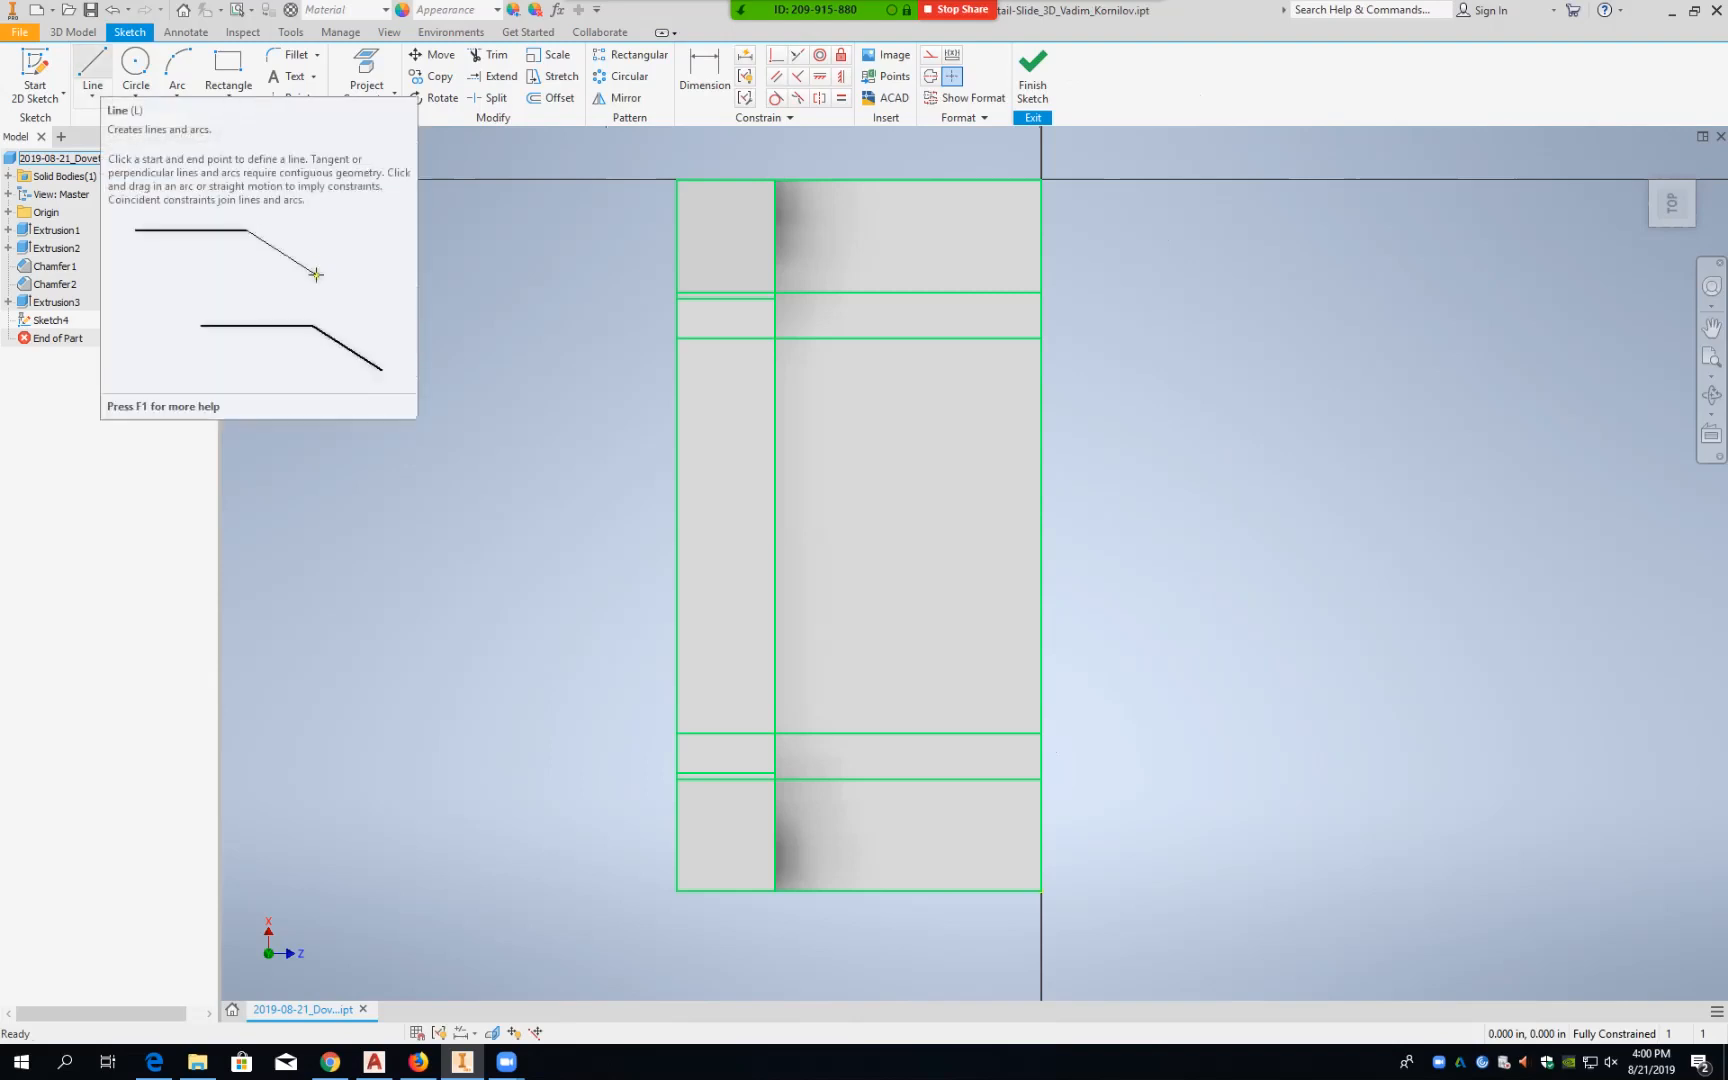
{"action": "left_click", "coordinate": [92, 72]}
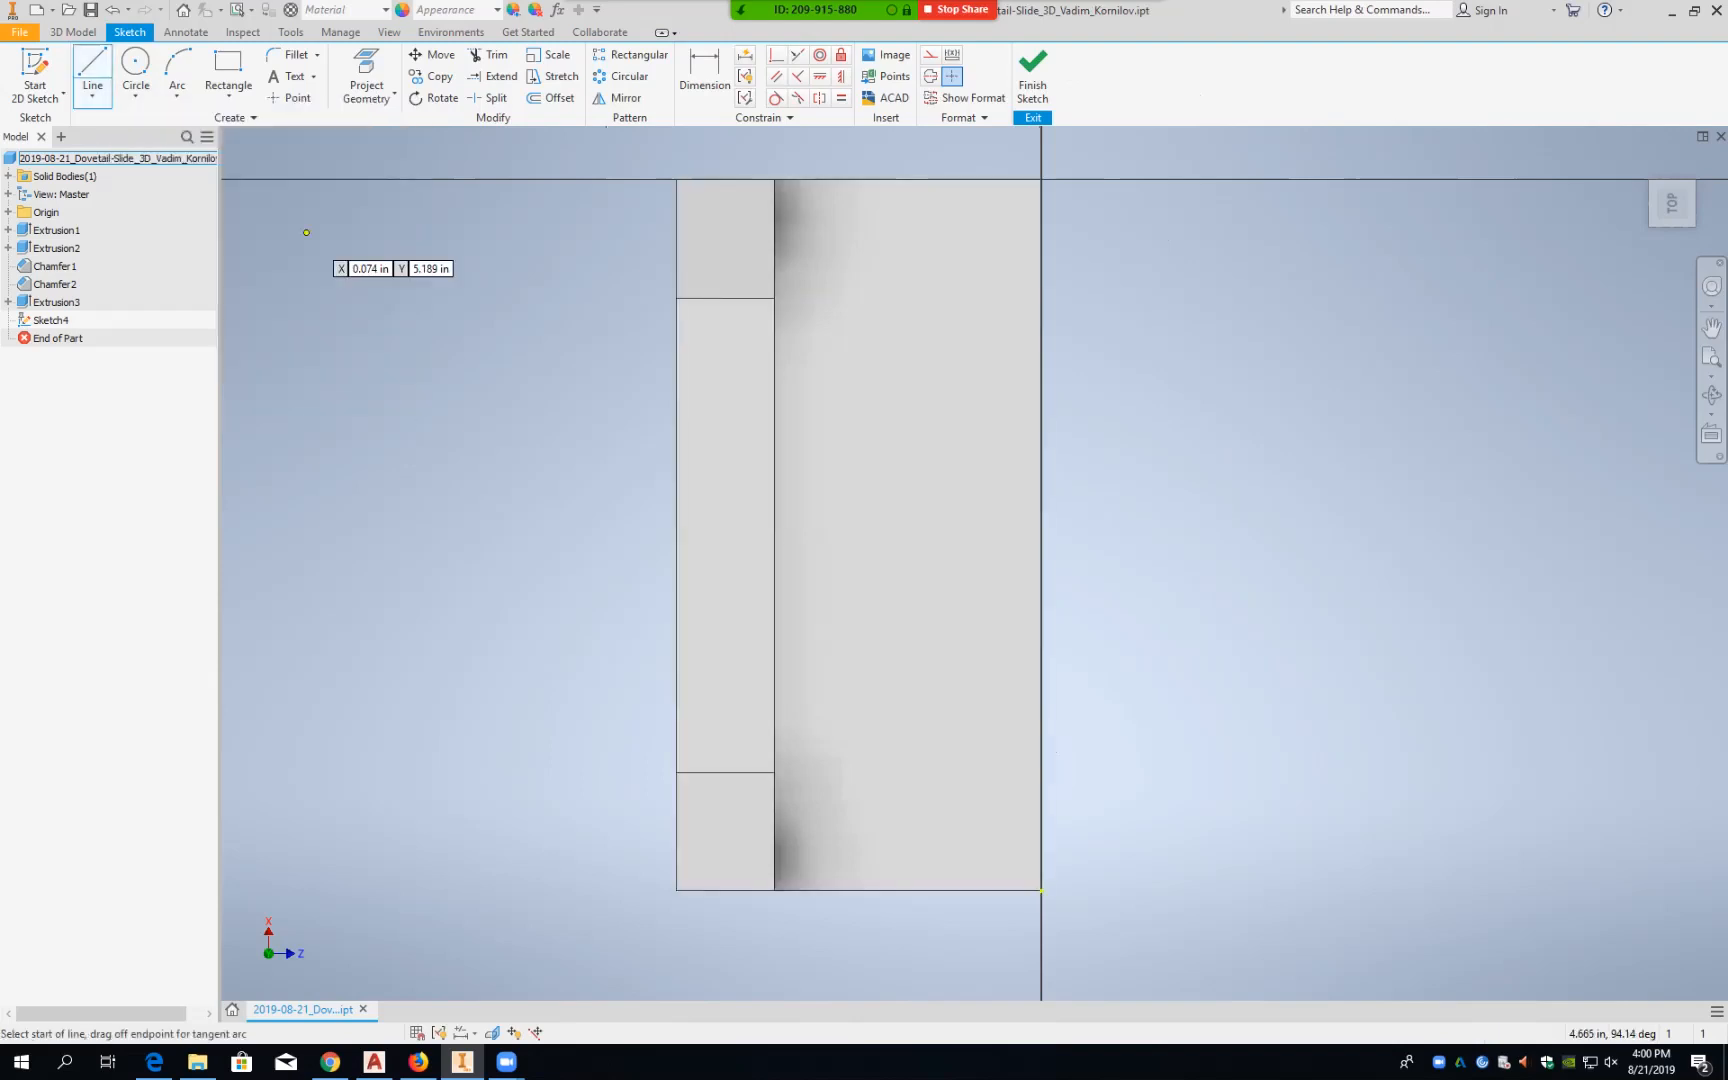
{"action": "left_click", "coordinate": [913, 889]}
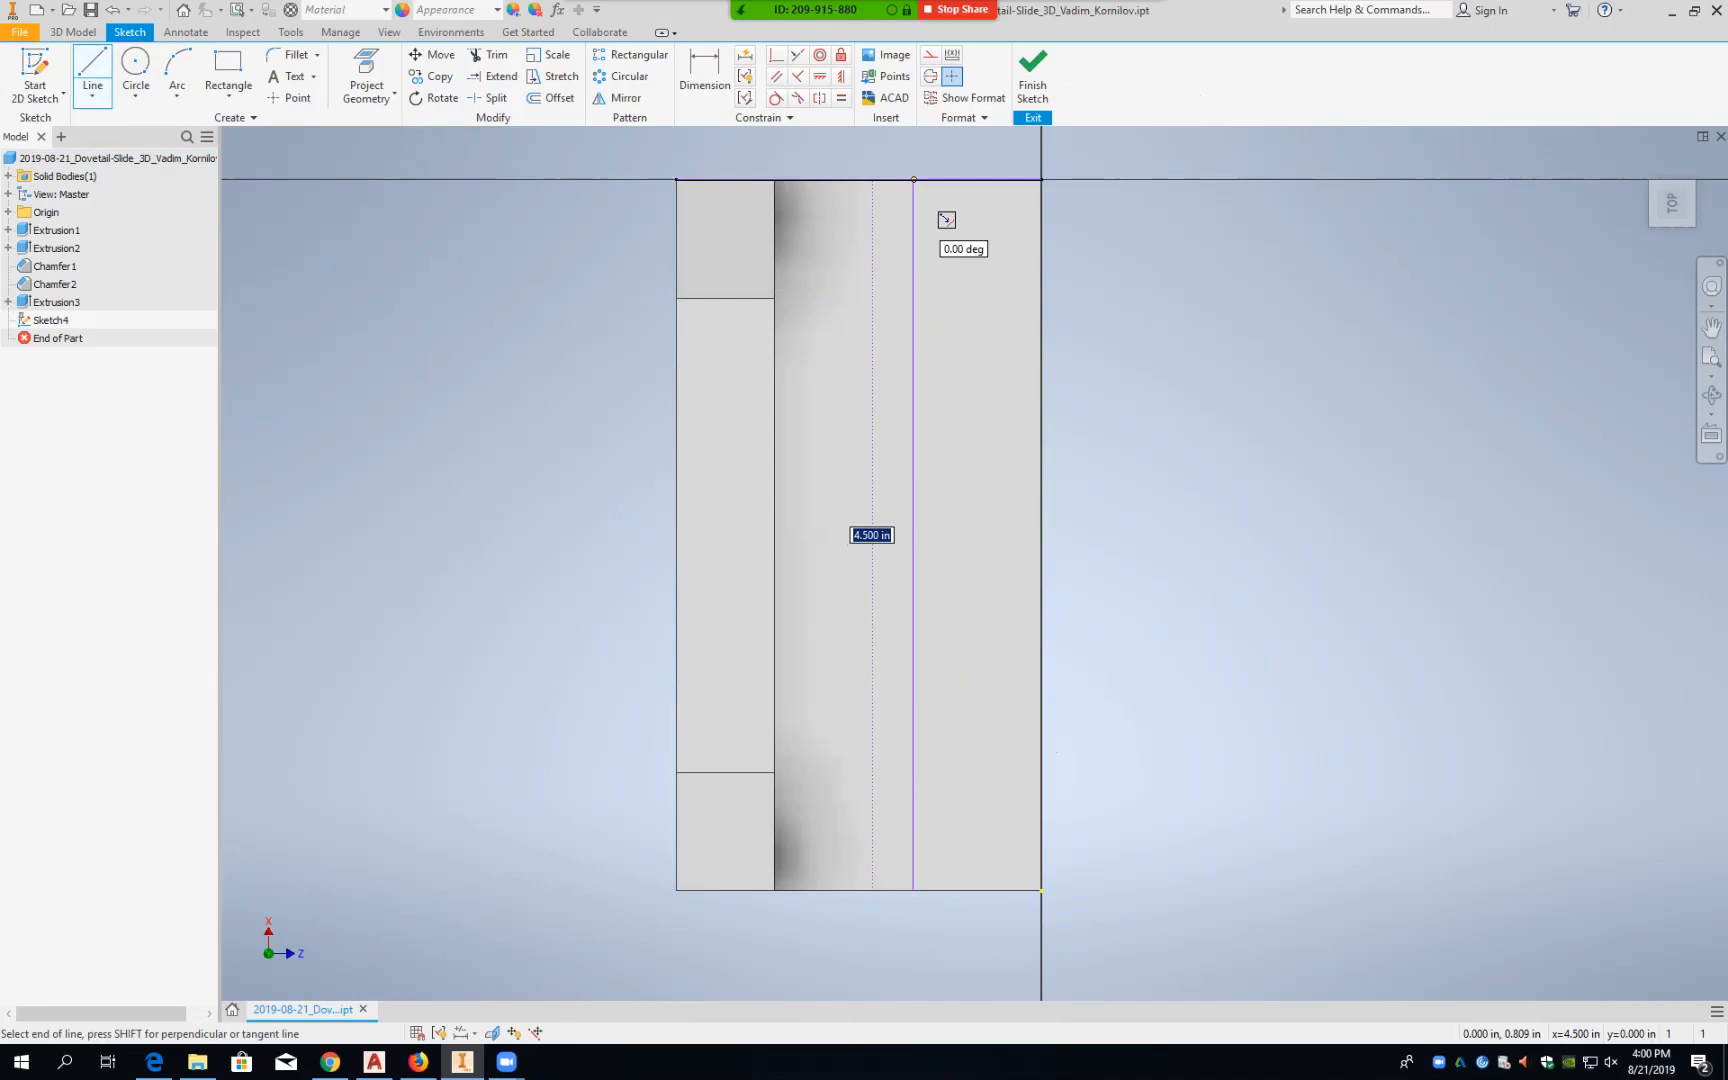
{"action": "double_click", "coordinate": [913, 179]}
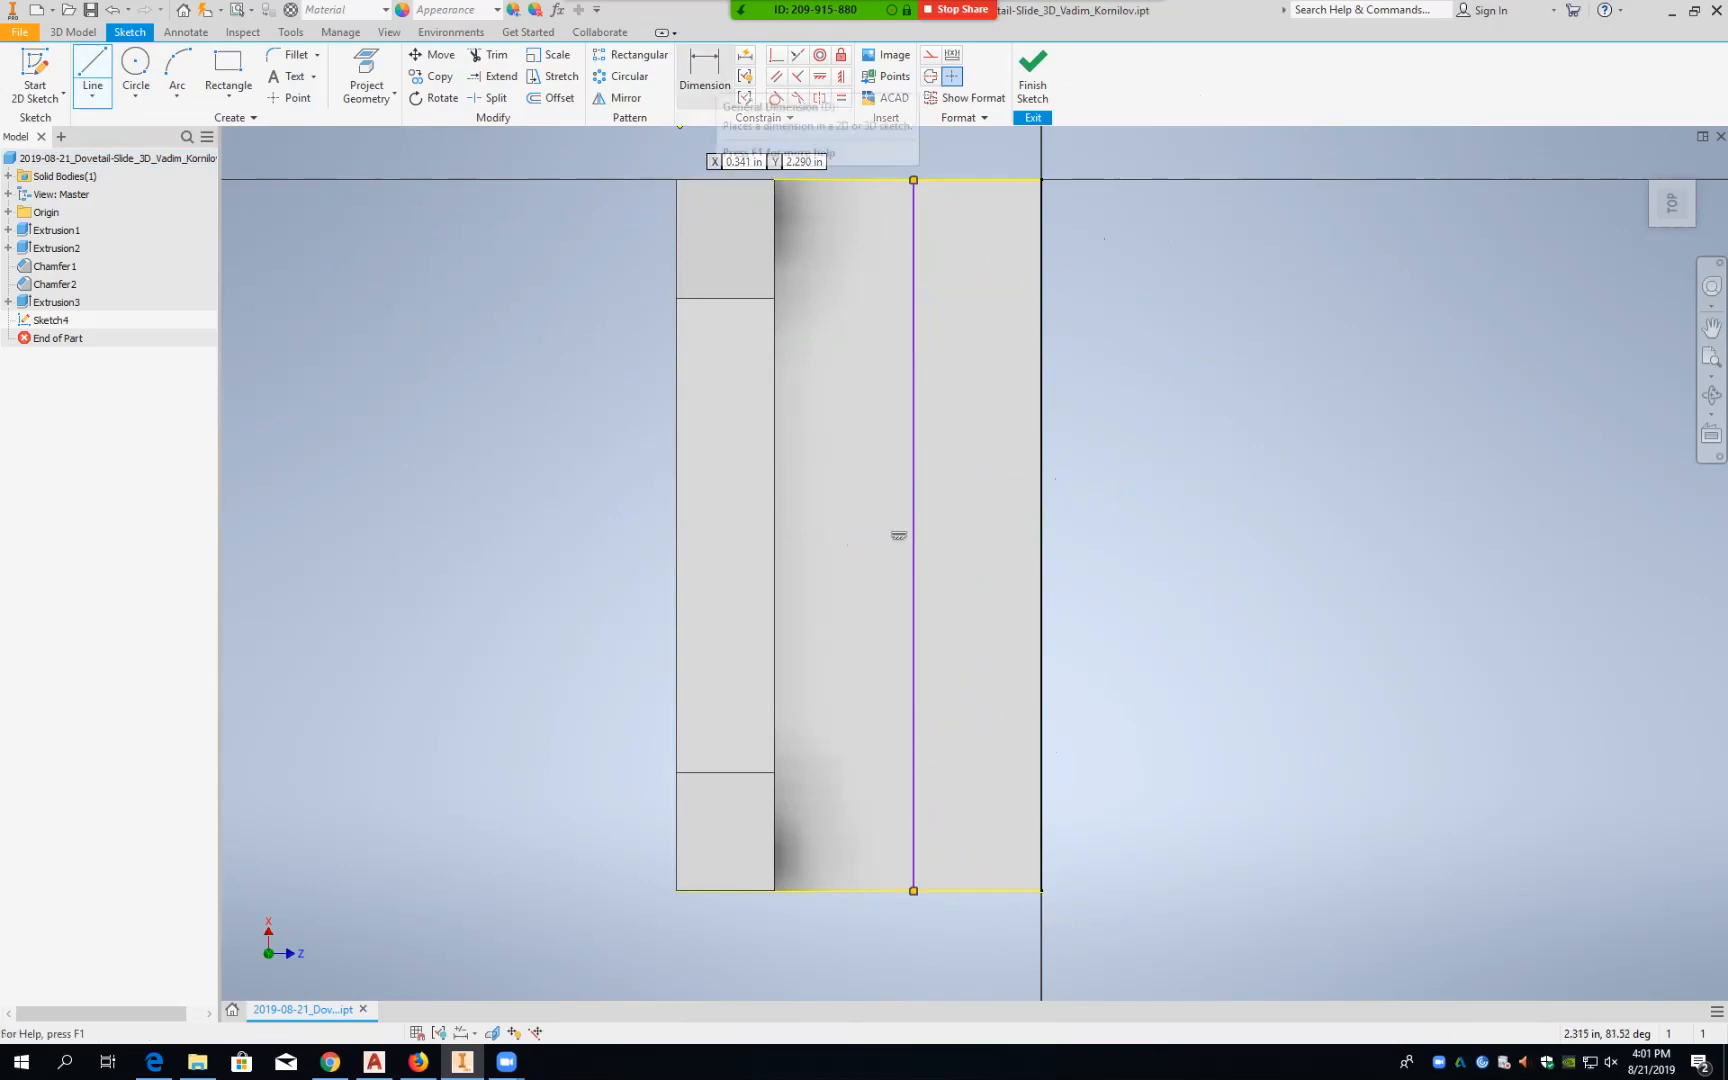
Step: Dimension the distance between the lengthwise line and the ledge's front edge as 0.87 in
{"action": "left_click", "coordinate": [704, 72]}
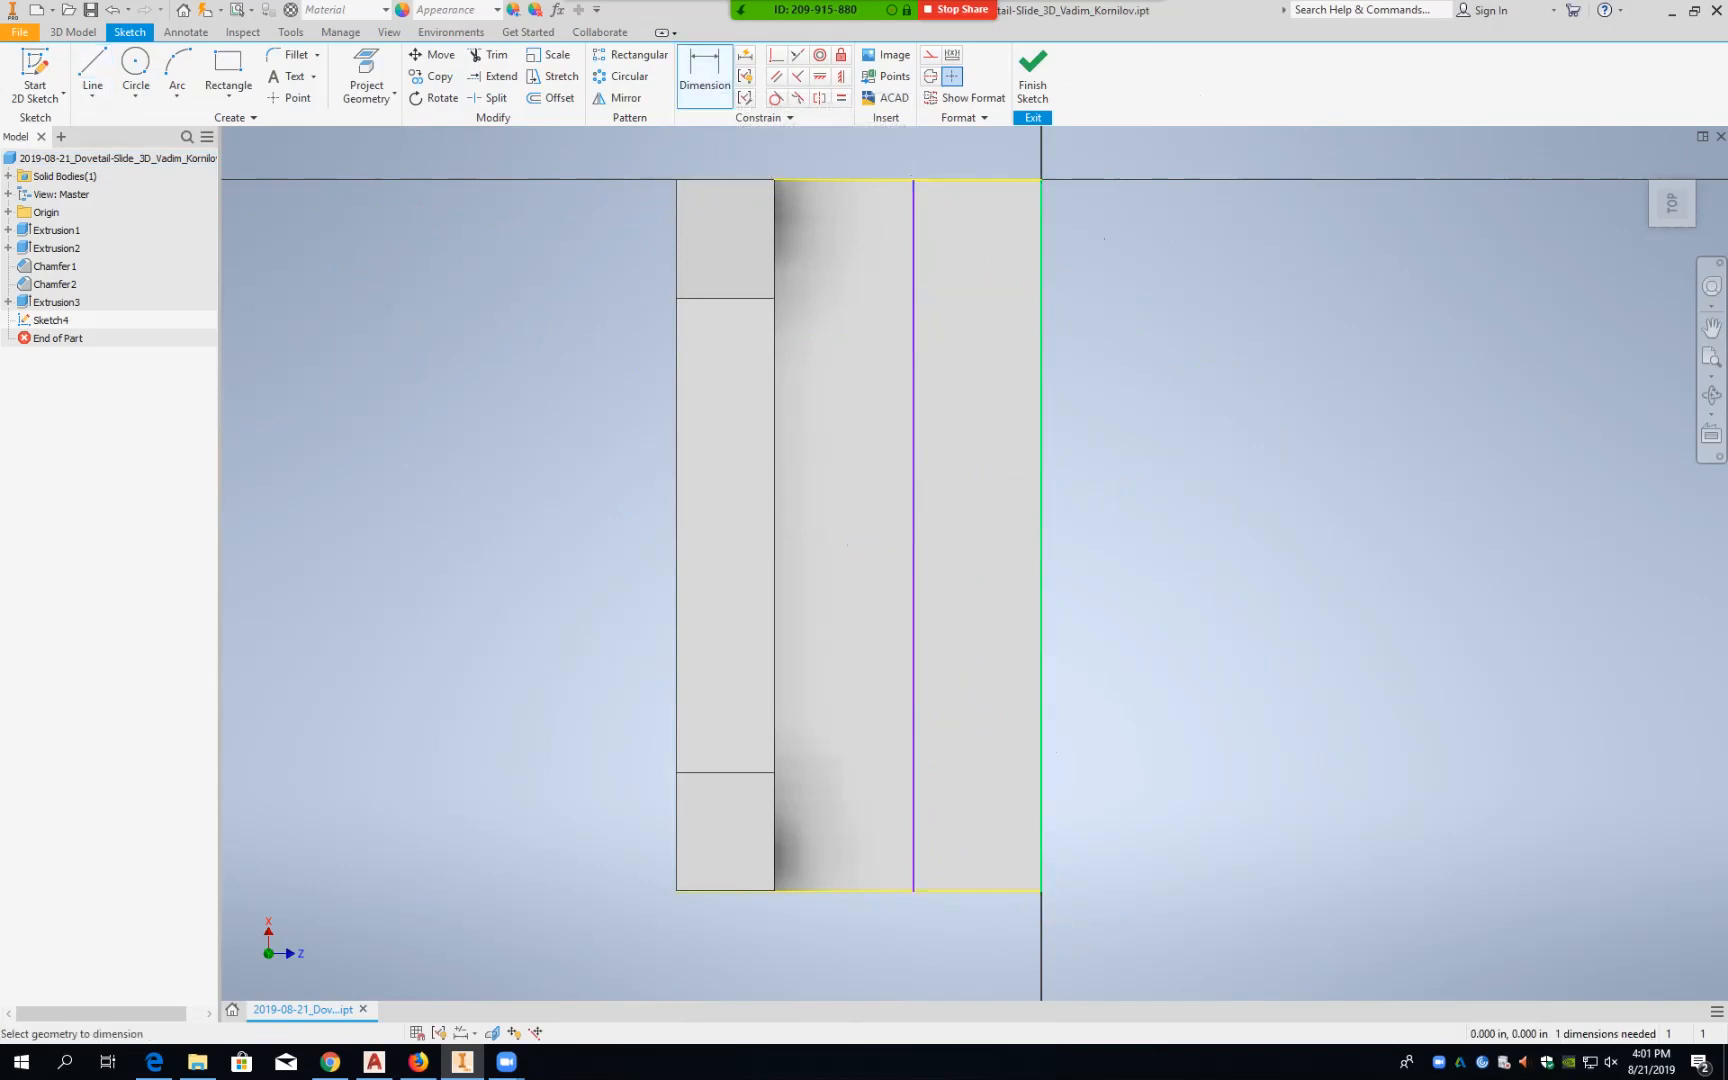
{"action": "left_click", "coordinate": [1041, 800]}
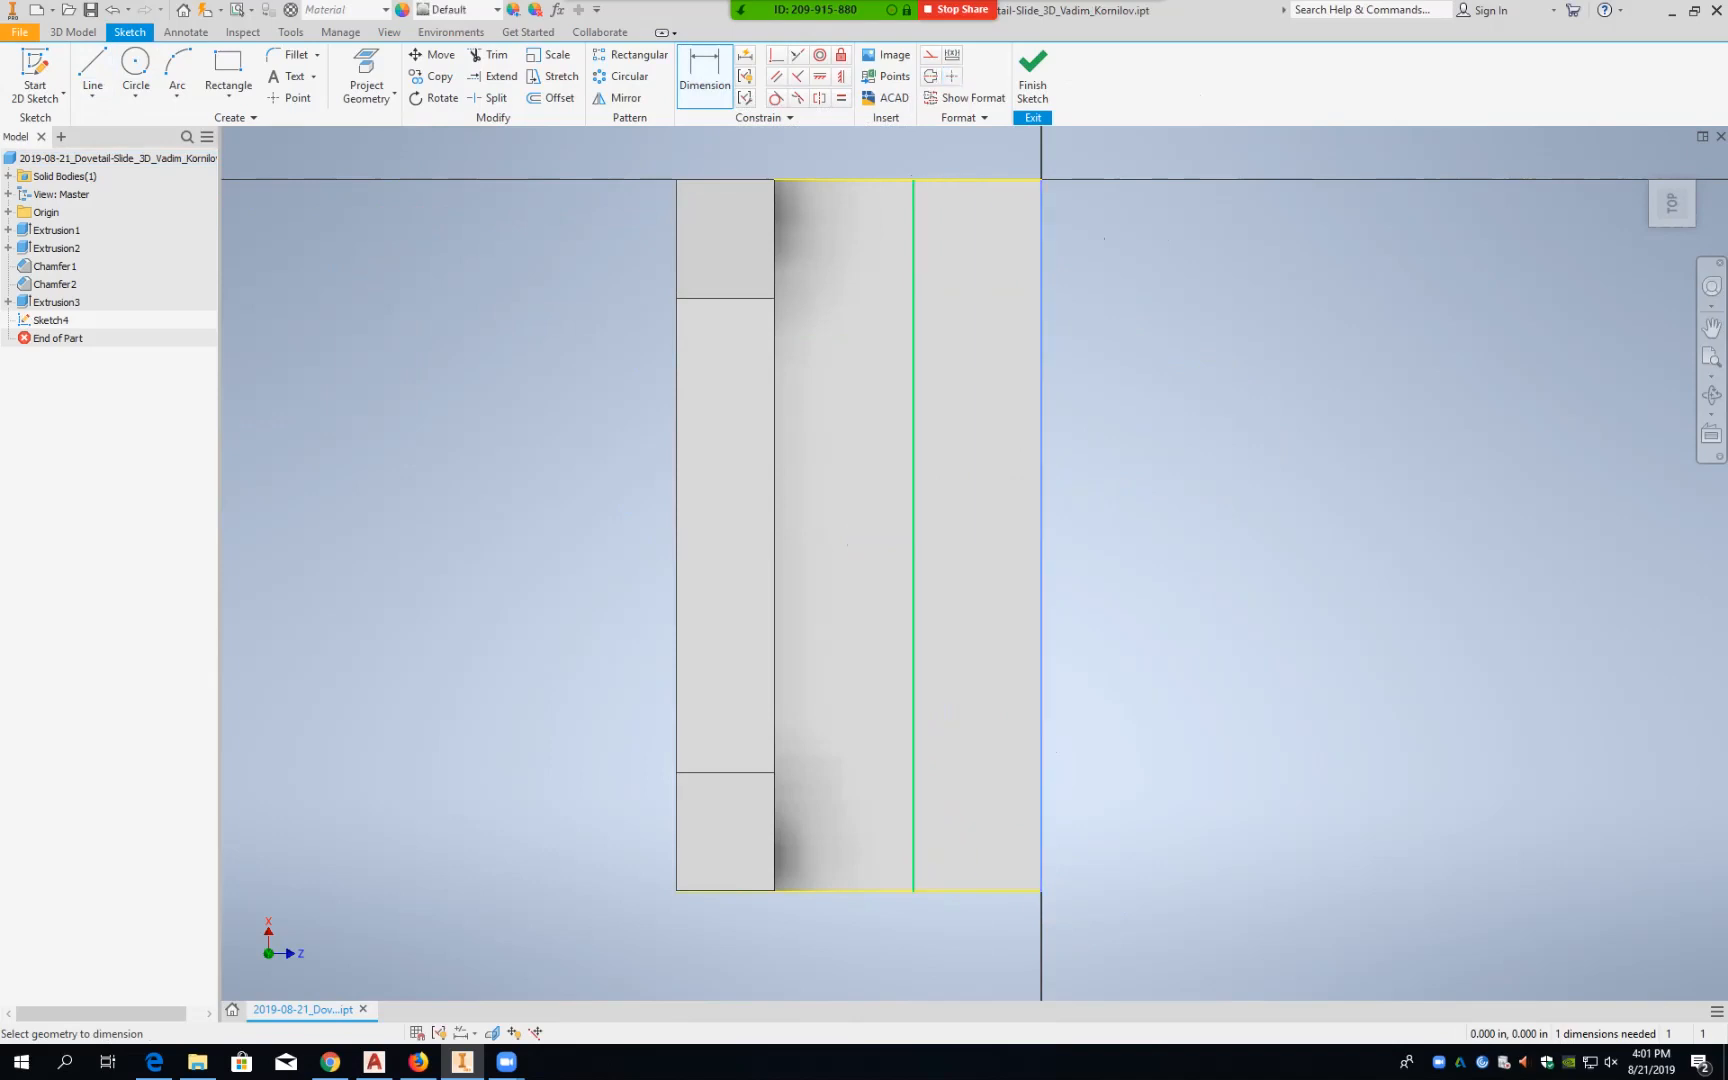
{"action": "left_click", "coordinate": [913, 840]}
{"action": "left_click", "coordinate": [975, 934]}
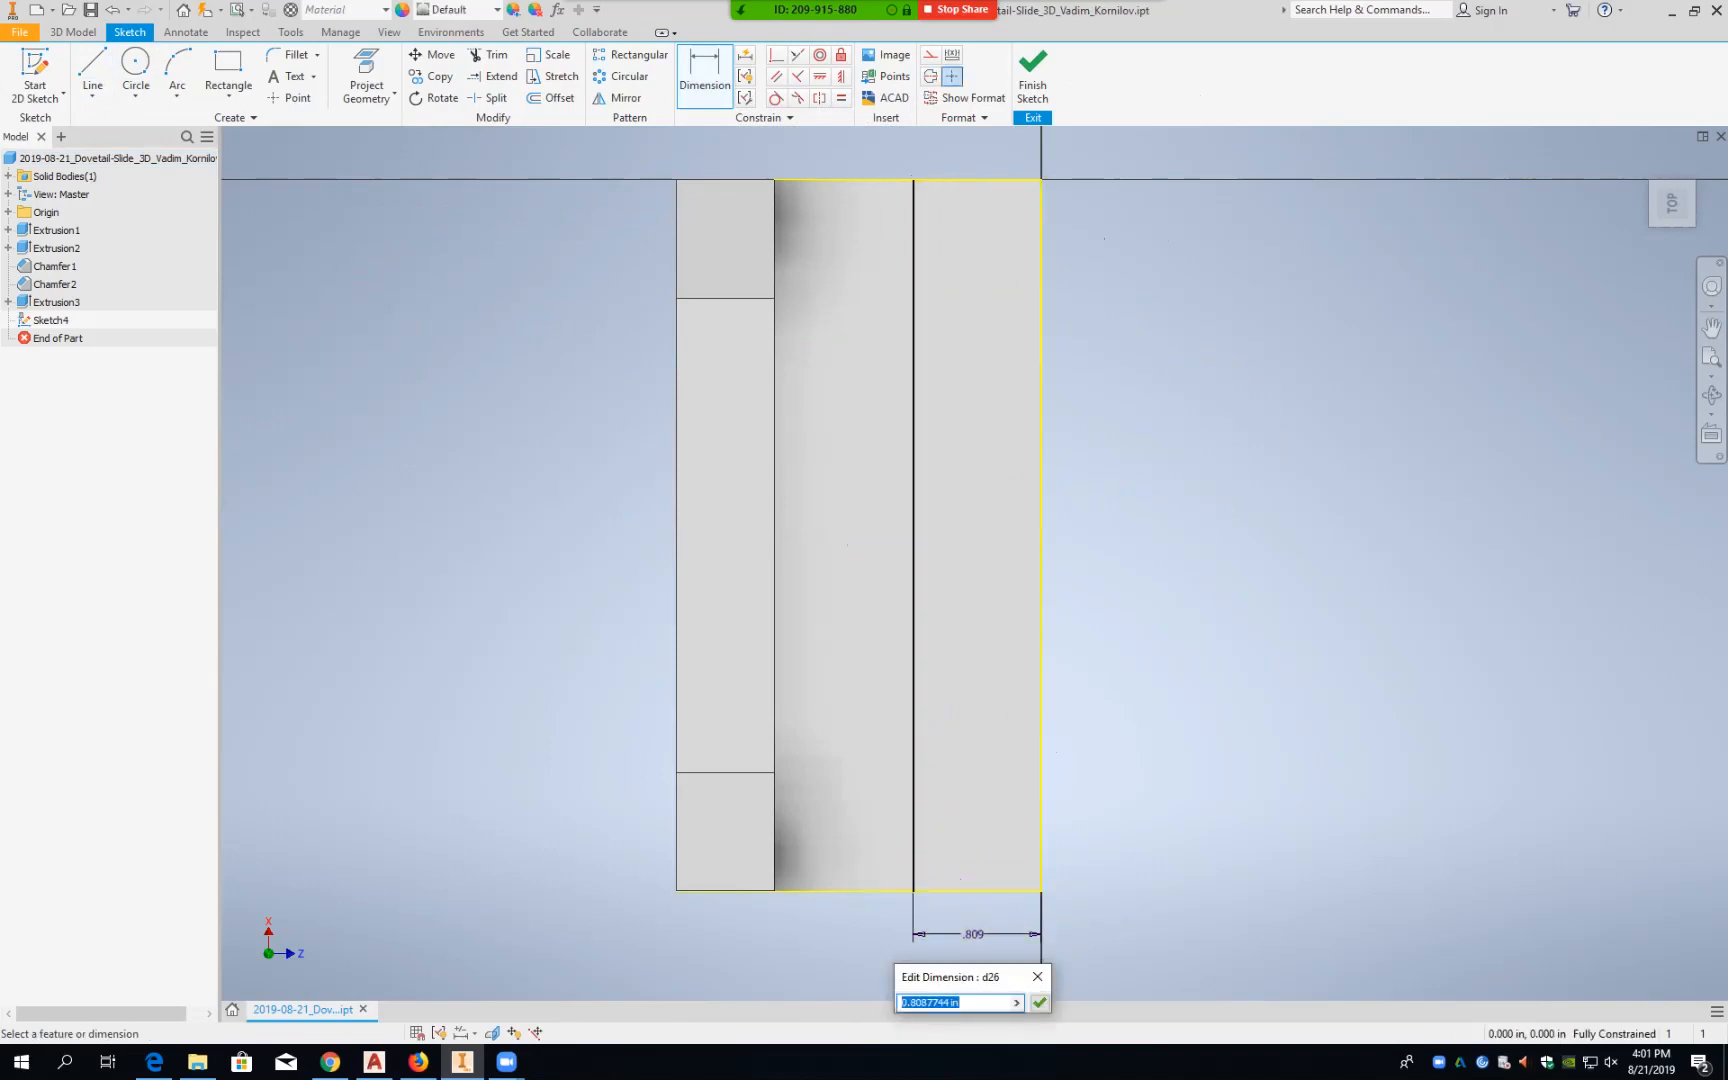
{"action": "type", "text": ".87"}
{"action": "key", "text": "Return"}
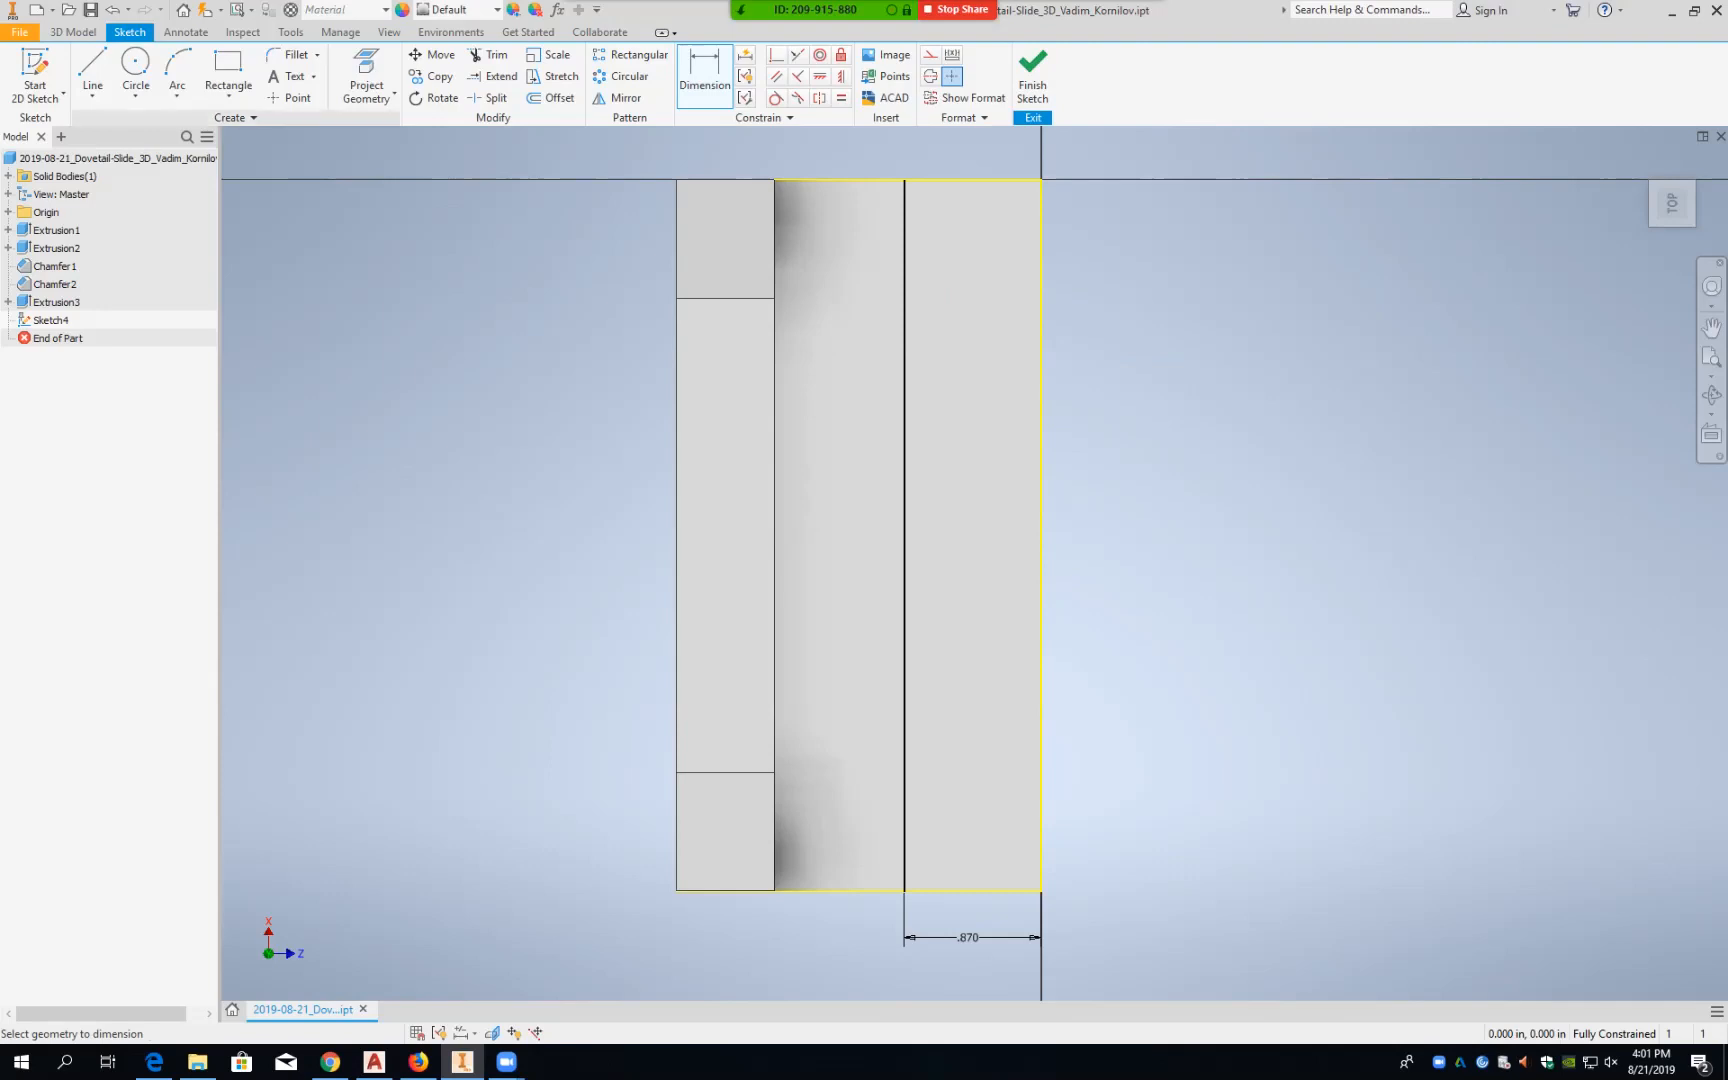
Step: Sketch a crossing line about 1.69 in long from the ledge's front edge to the upright wall, perpendicular to the lengthwise line
{"action": "left_click", "coordinate": [92, 70]}
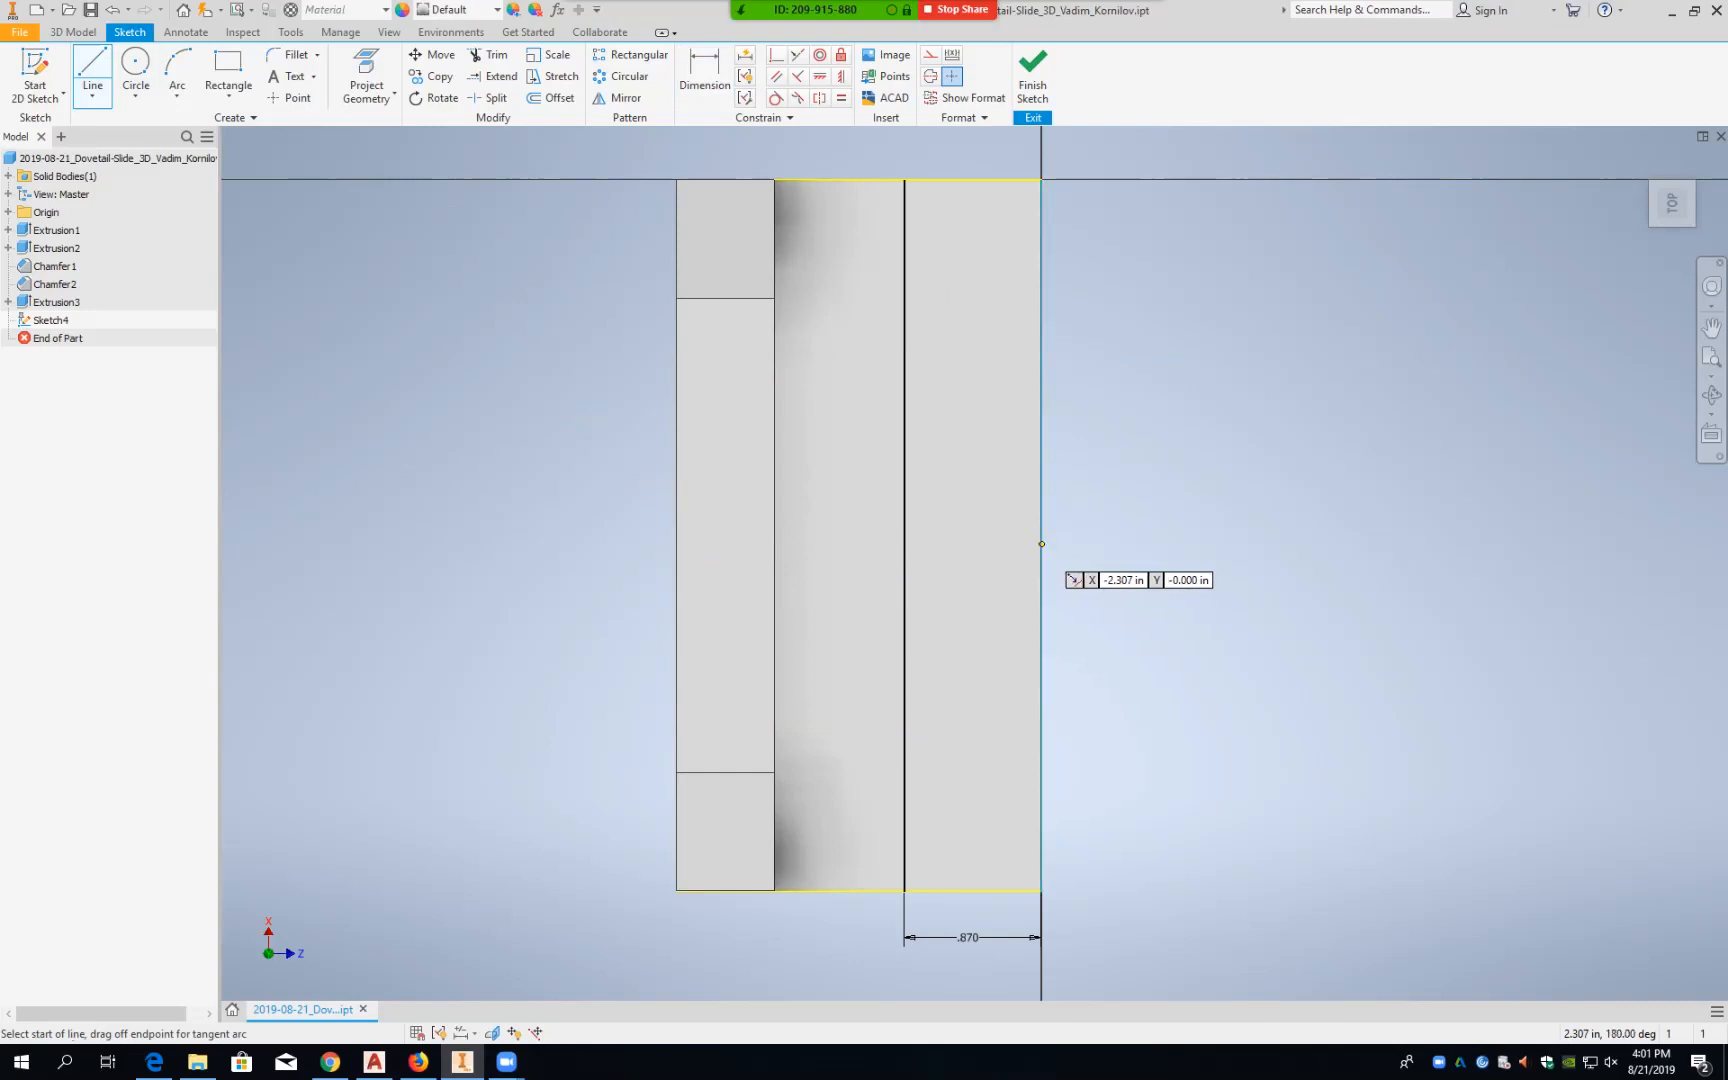
{"action": "left_click", "coordinate": [1041, 544]}
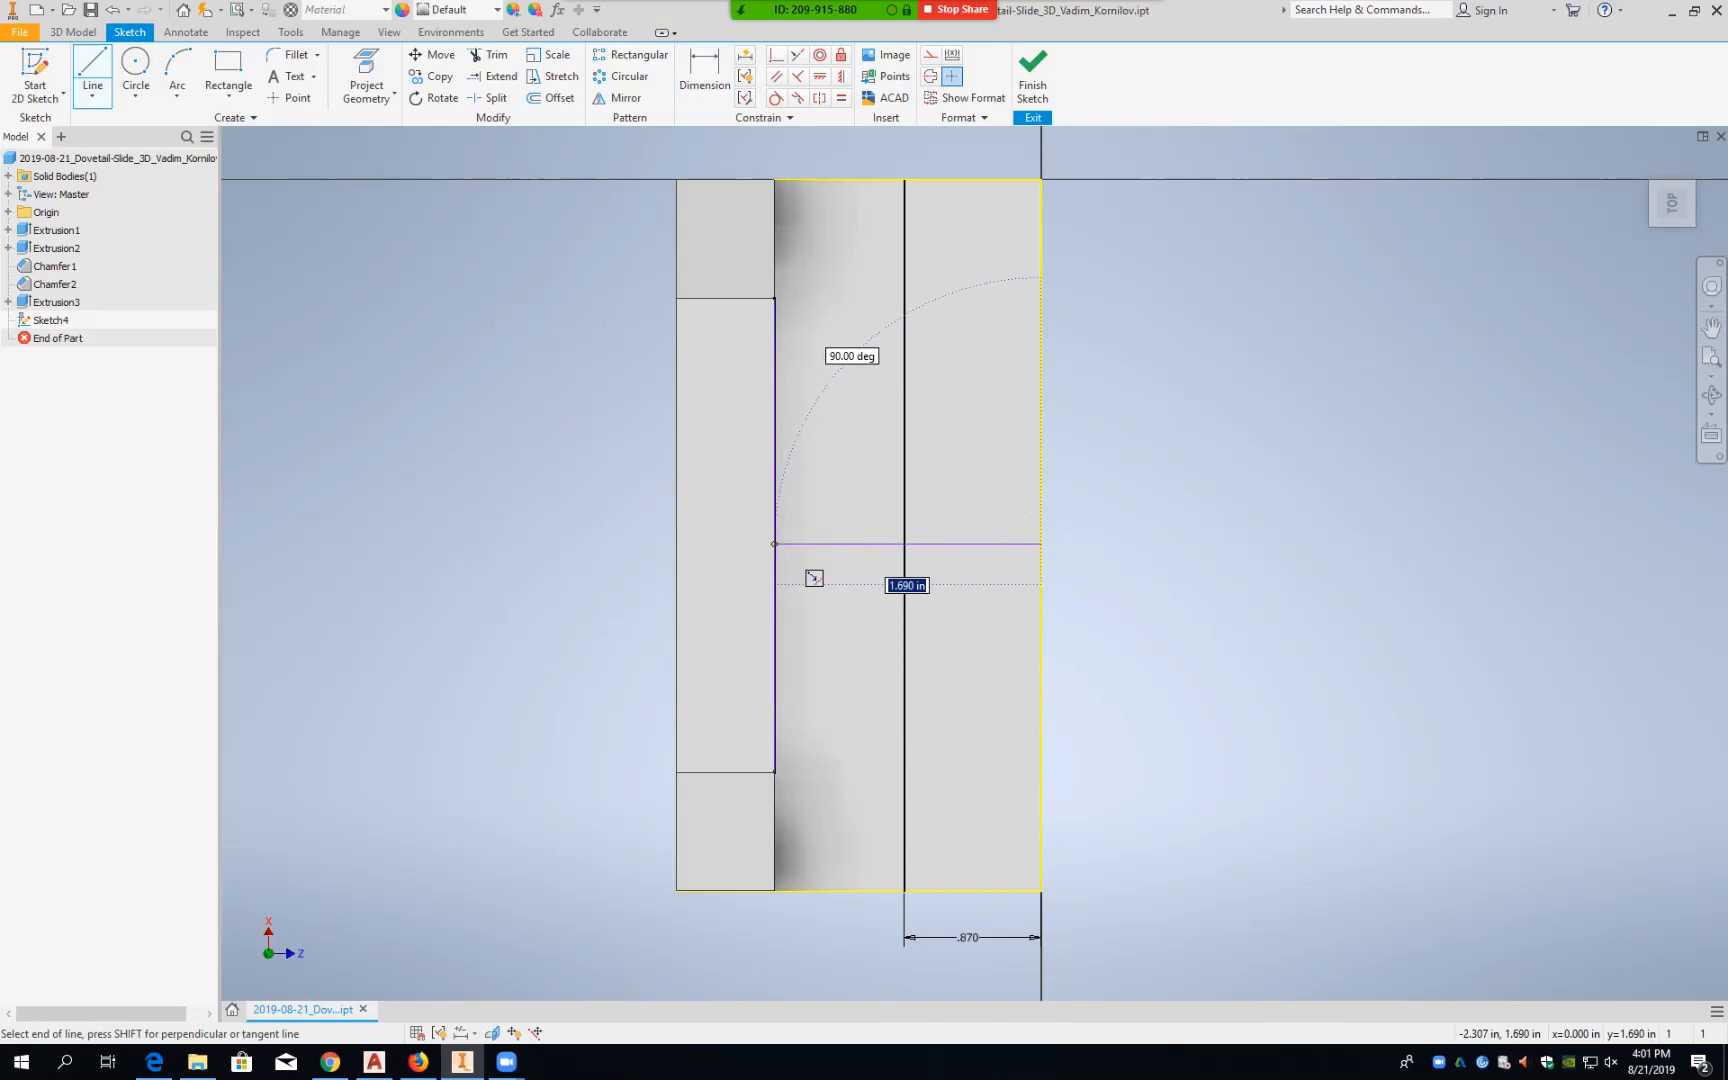
{"action": "left_click", "coordinate": [774, 544]}
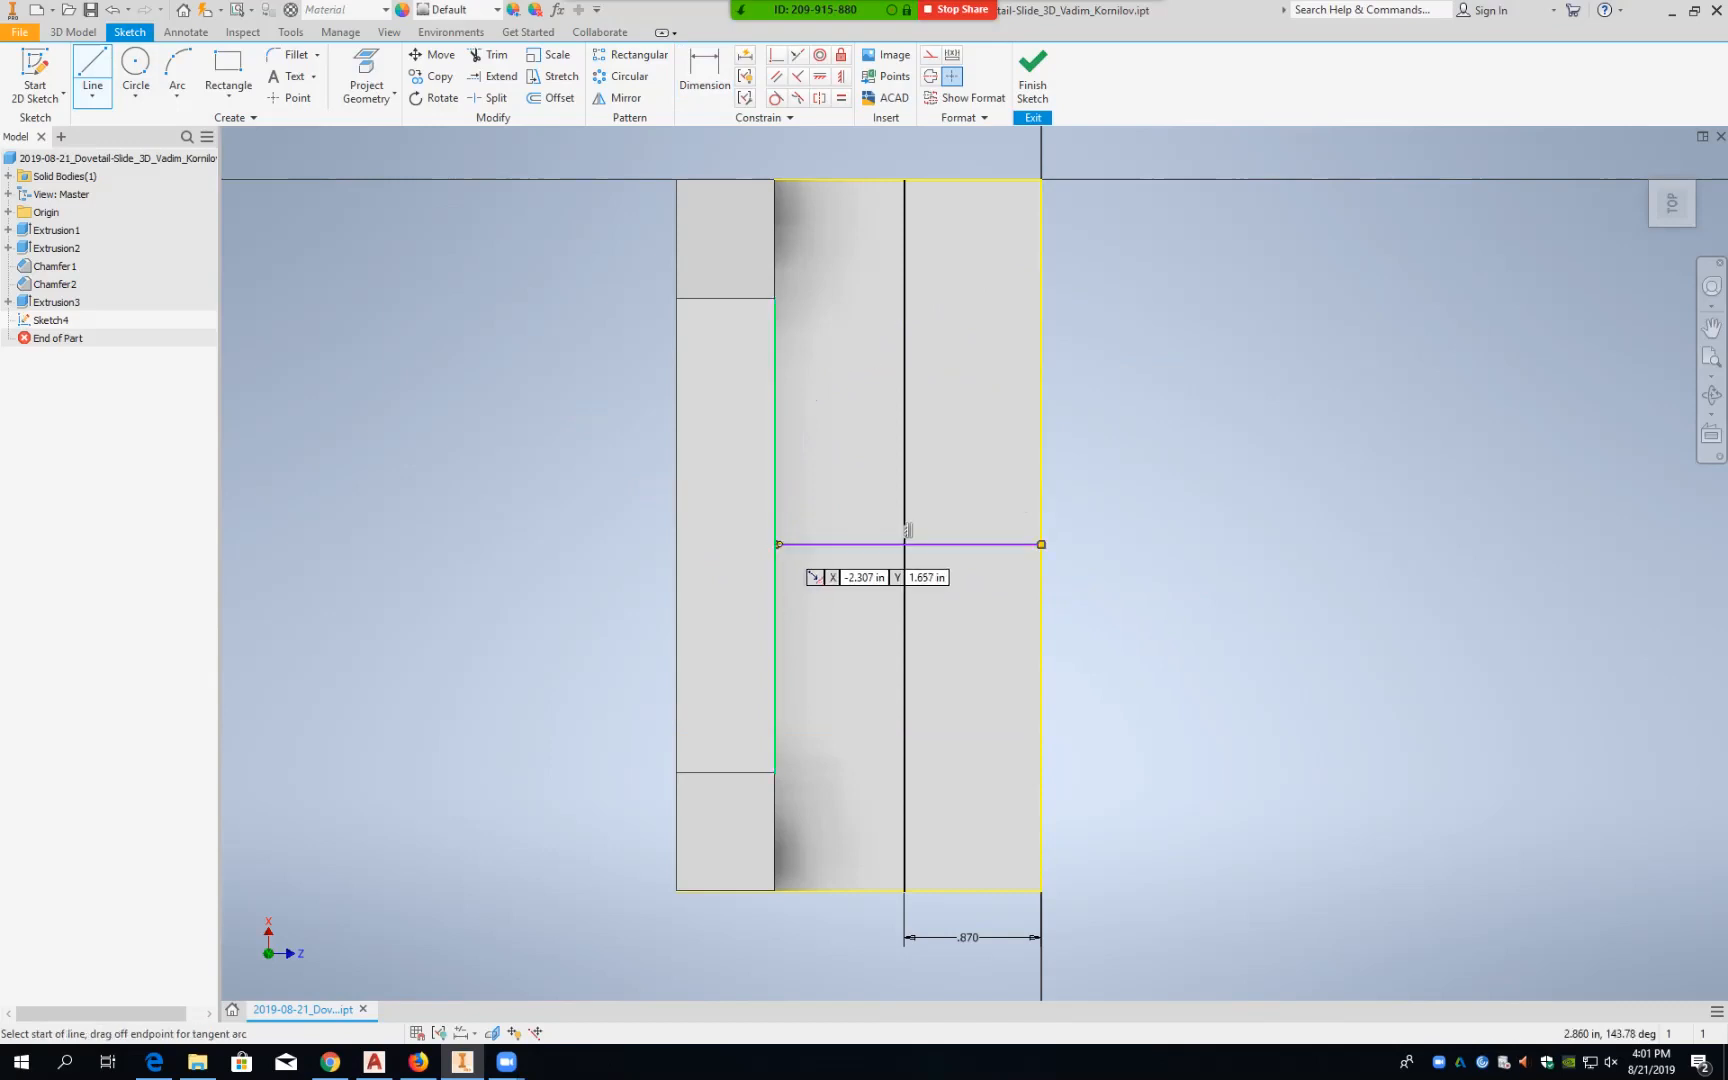
Step: Dimension the distance from the ledge's upper end edge to the crossing line as 2.25 in
{"action": "key", "text": "d"}
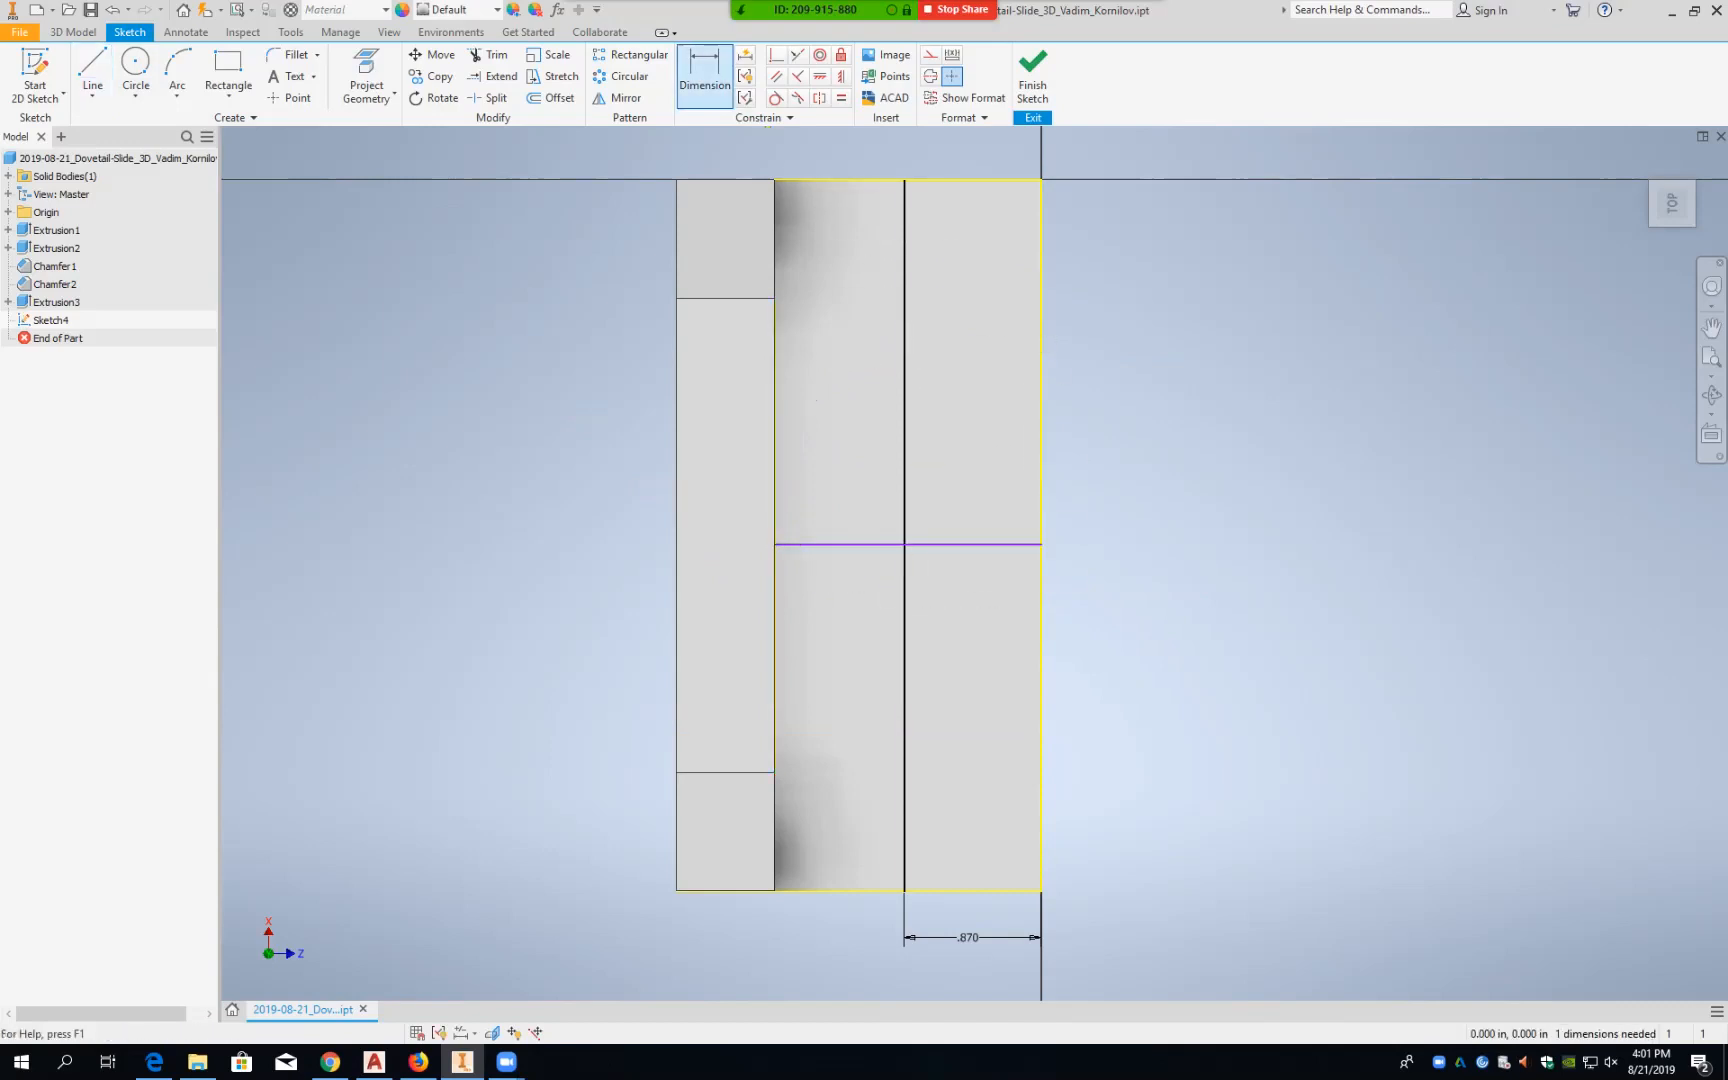
{"action": "left_click", "coordinate": [1020, 180]}
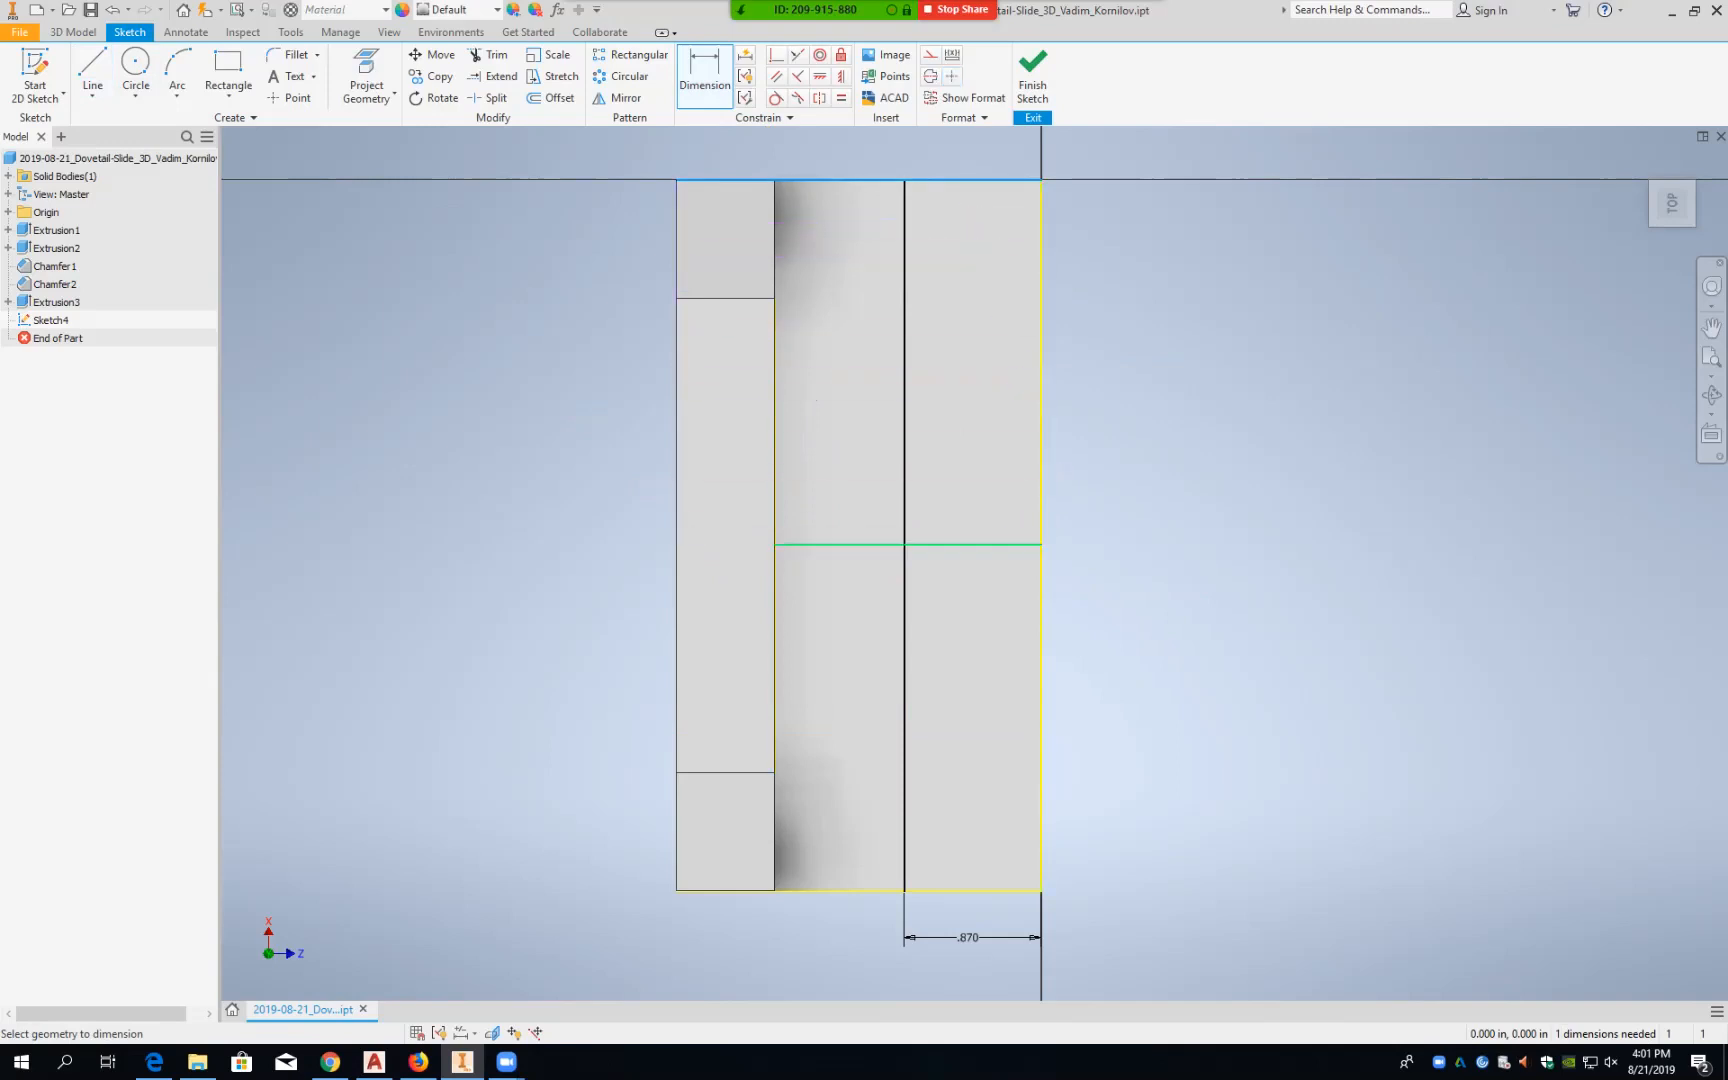
{"action": "left_click", "coordinate": [1010, 544]}
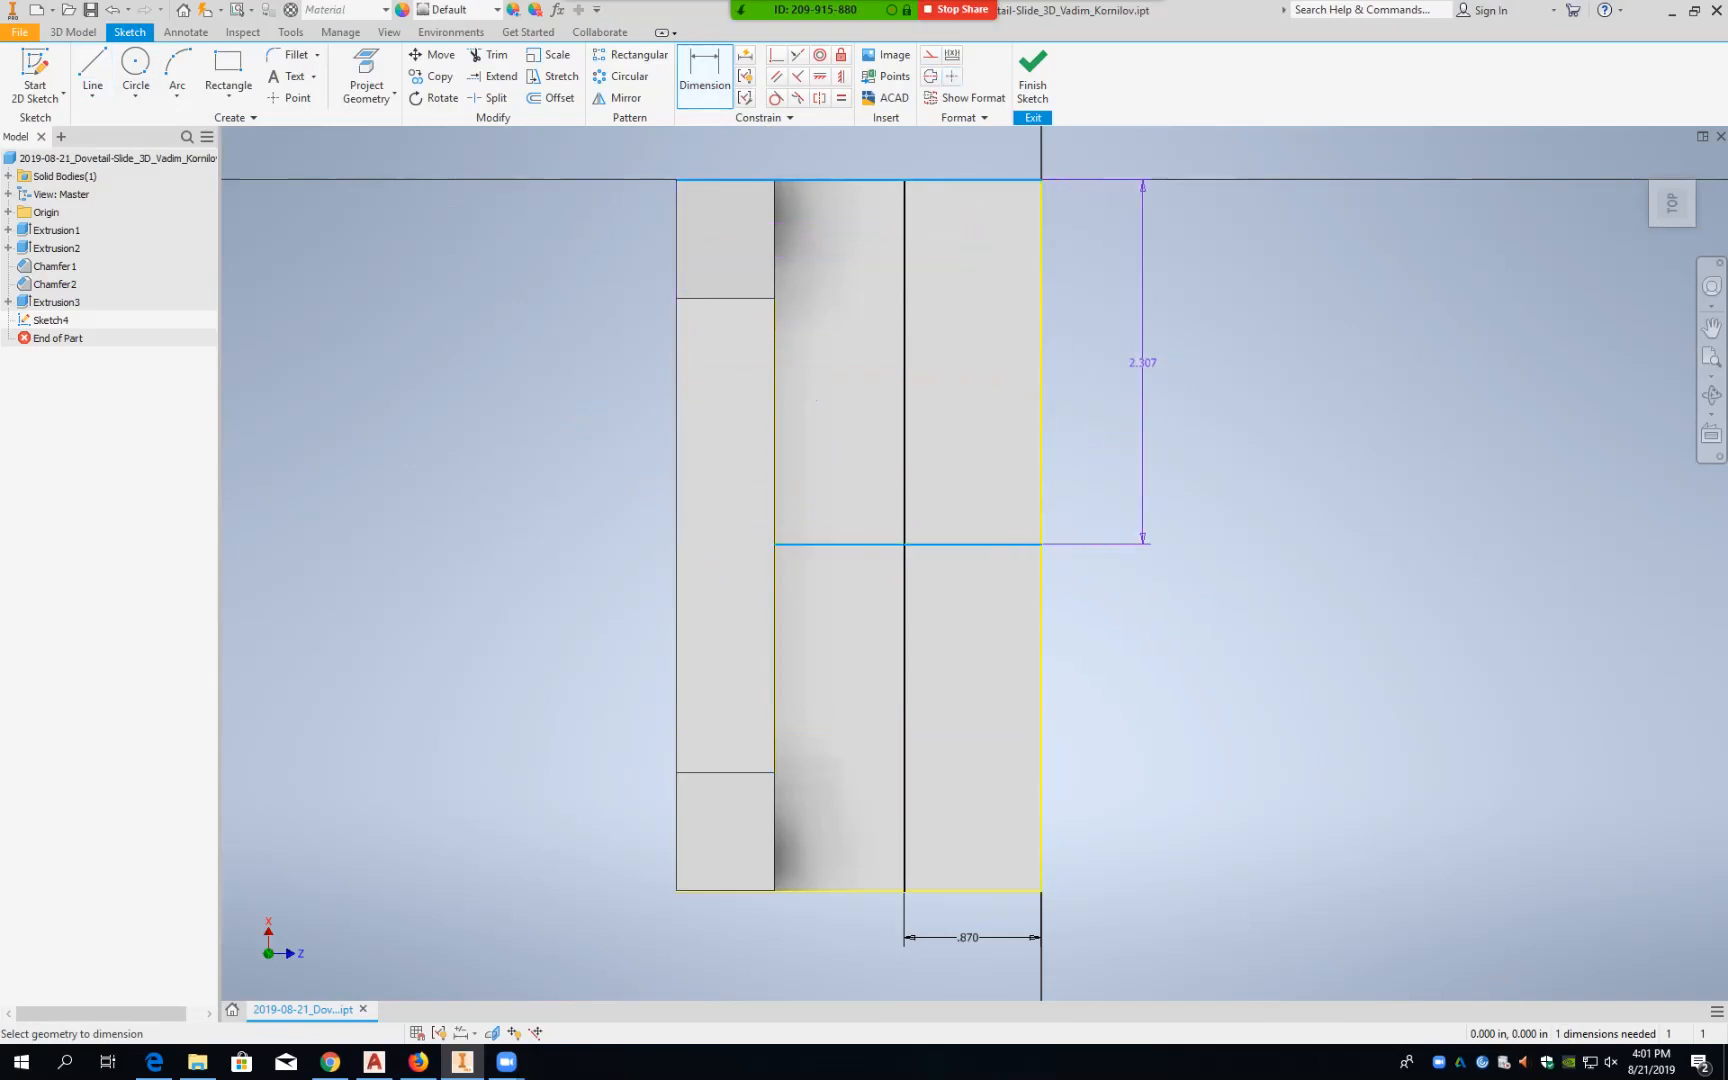
{"action": "left_click", "coordinate": [1144, 356]}
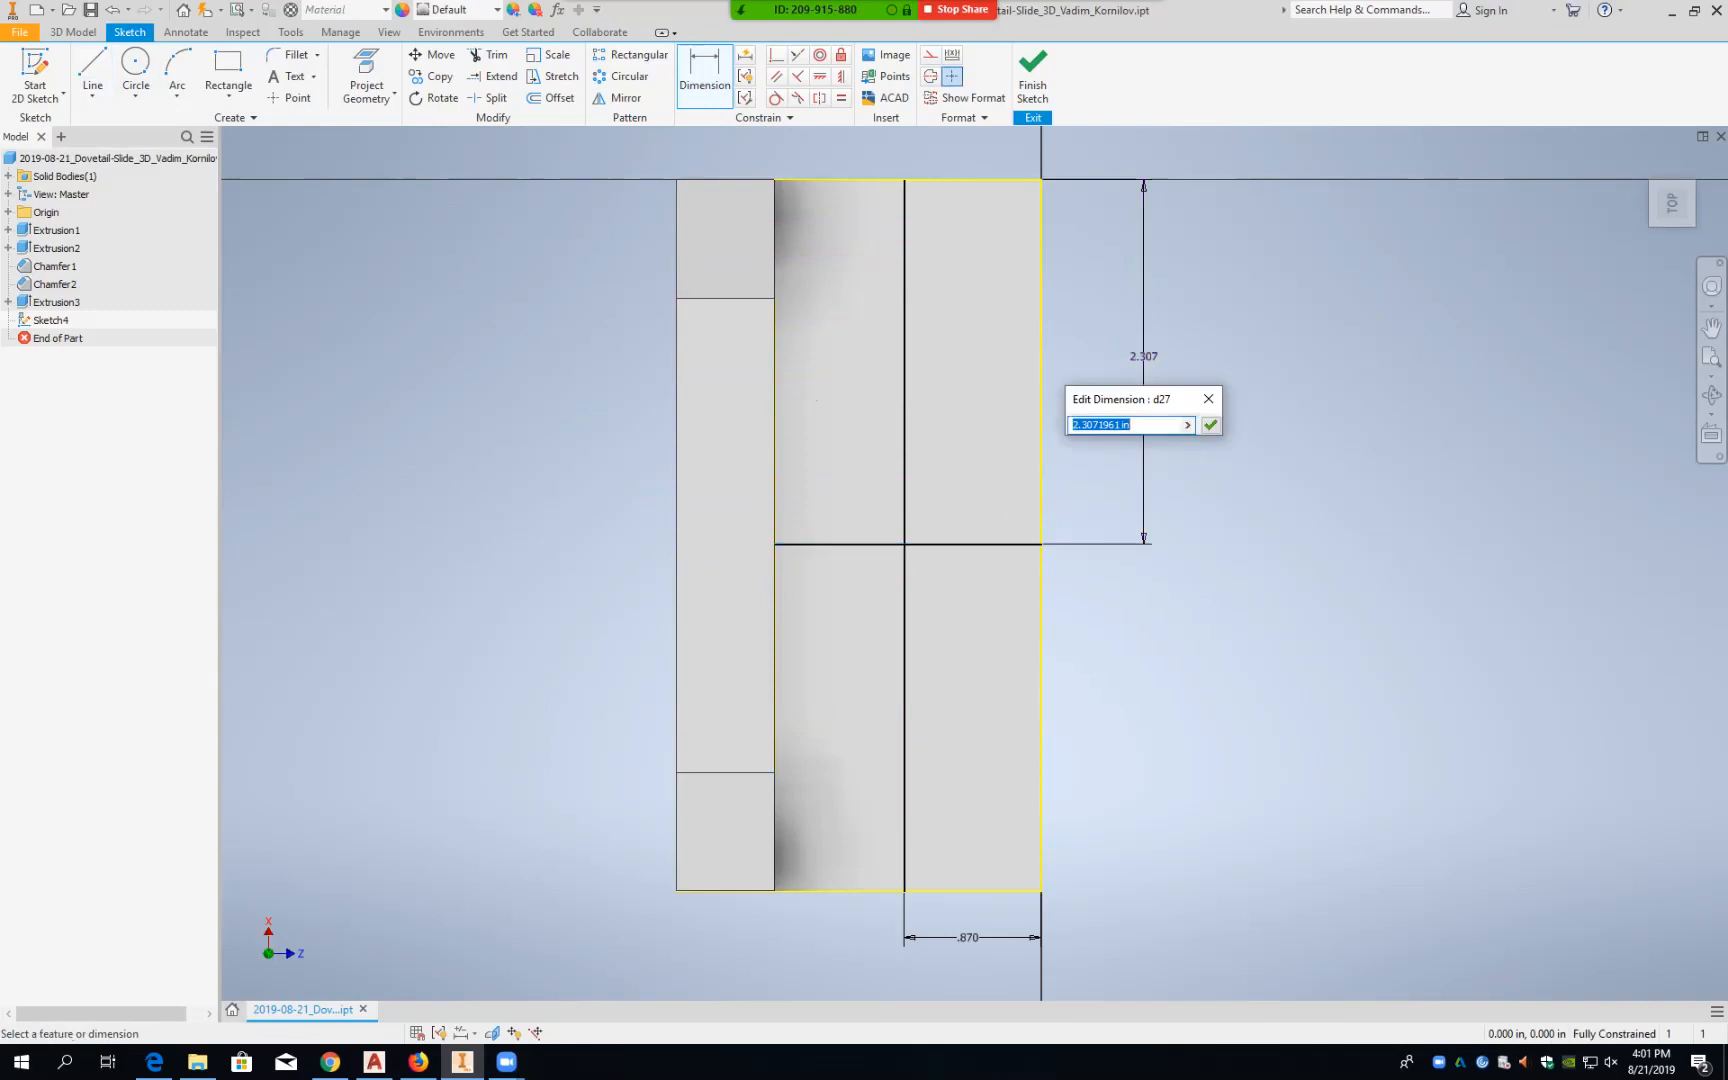
{"action": "type", "text": "2.25"}
{"action": "key", "text": "Return"}
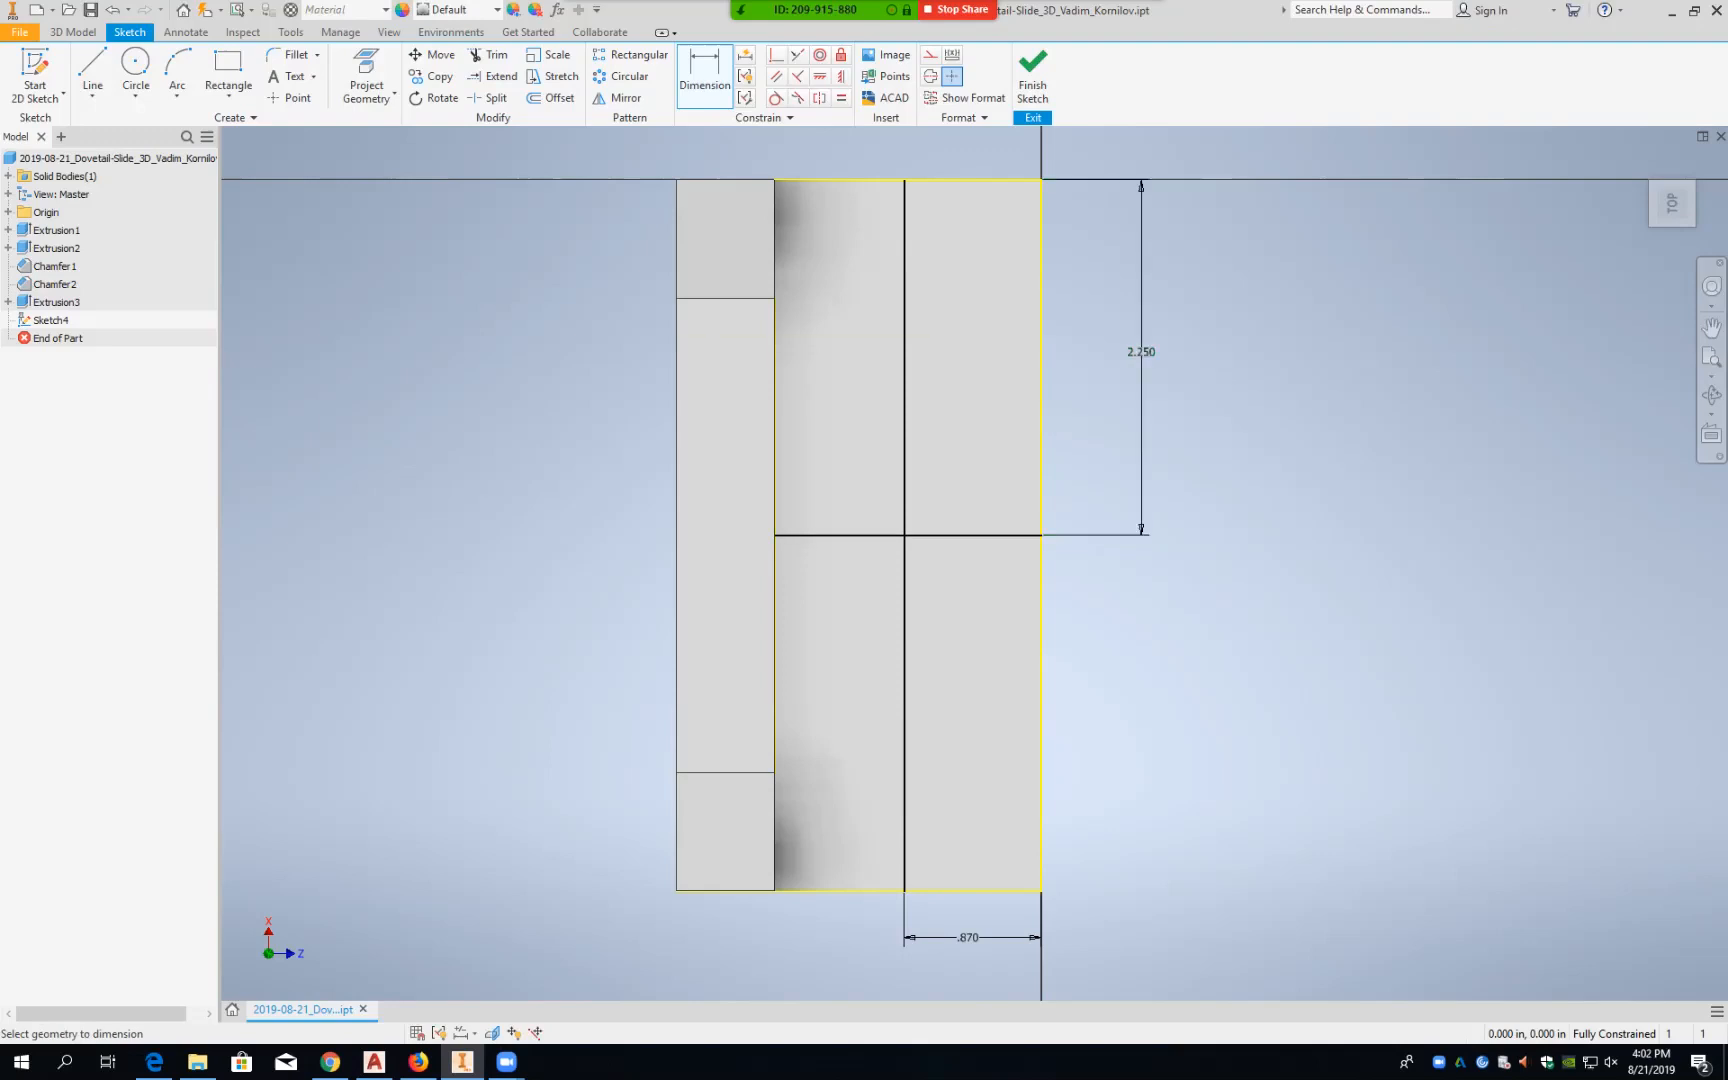
Step: Draw a 1 in diameter circle centred on the intersection of the two sketch lines
{"action": "left_click", "coordinate": [135, 66]}
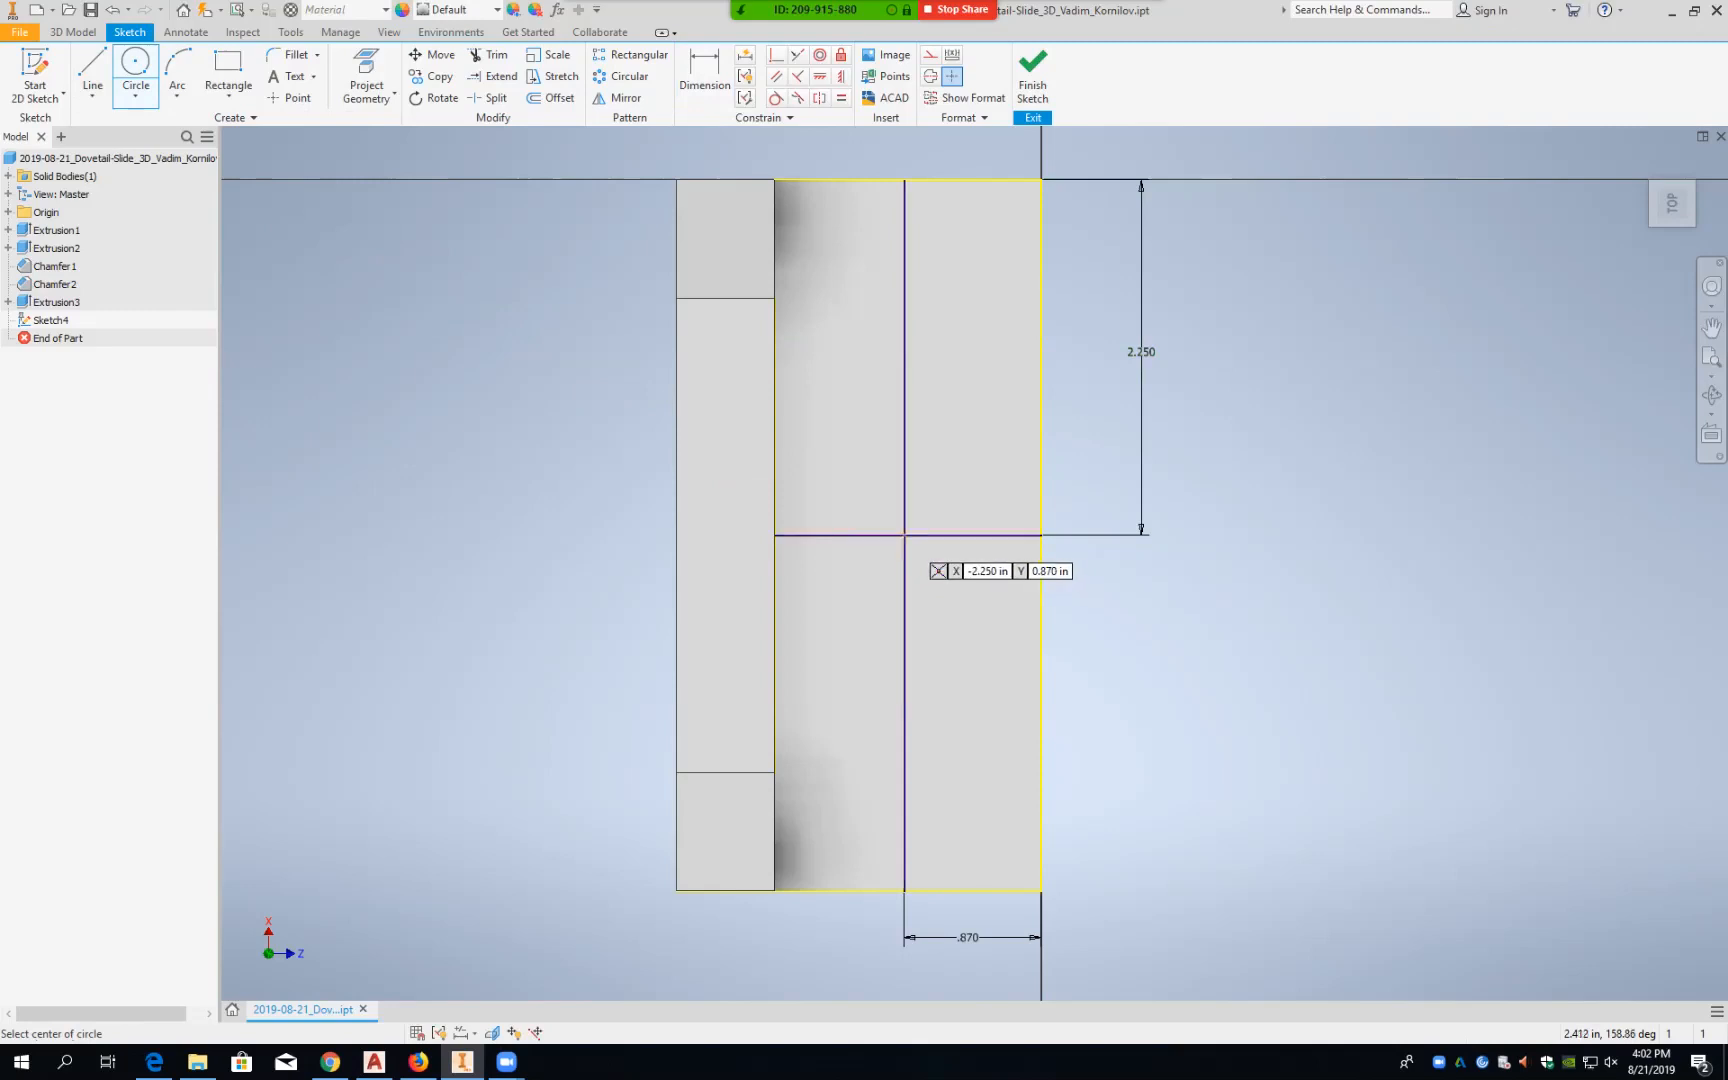
{"action": "scroll", "coordinate": [912, 645], "scroll_direction": "up", "scroll_amount": 5}
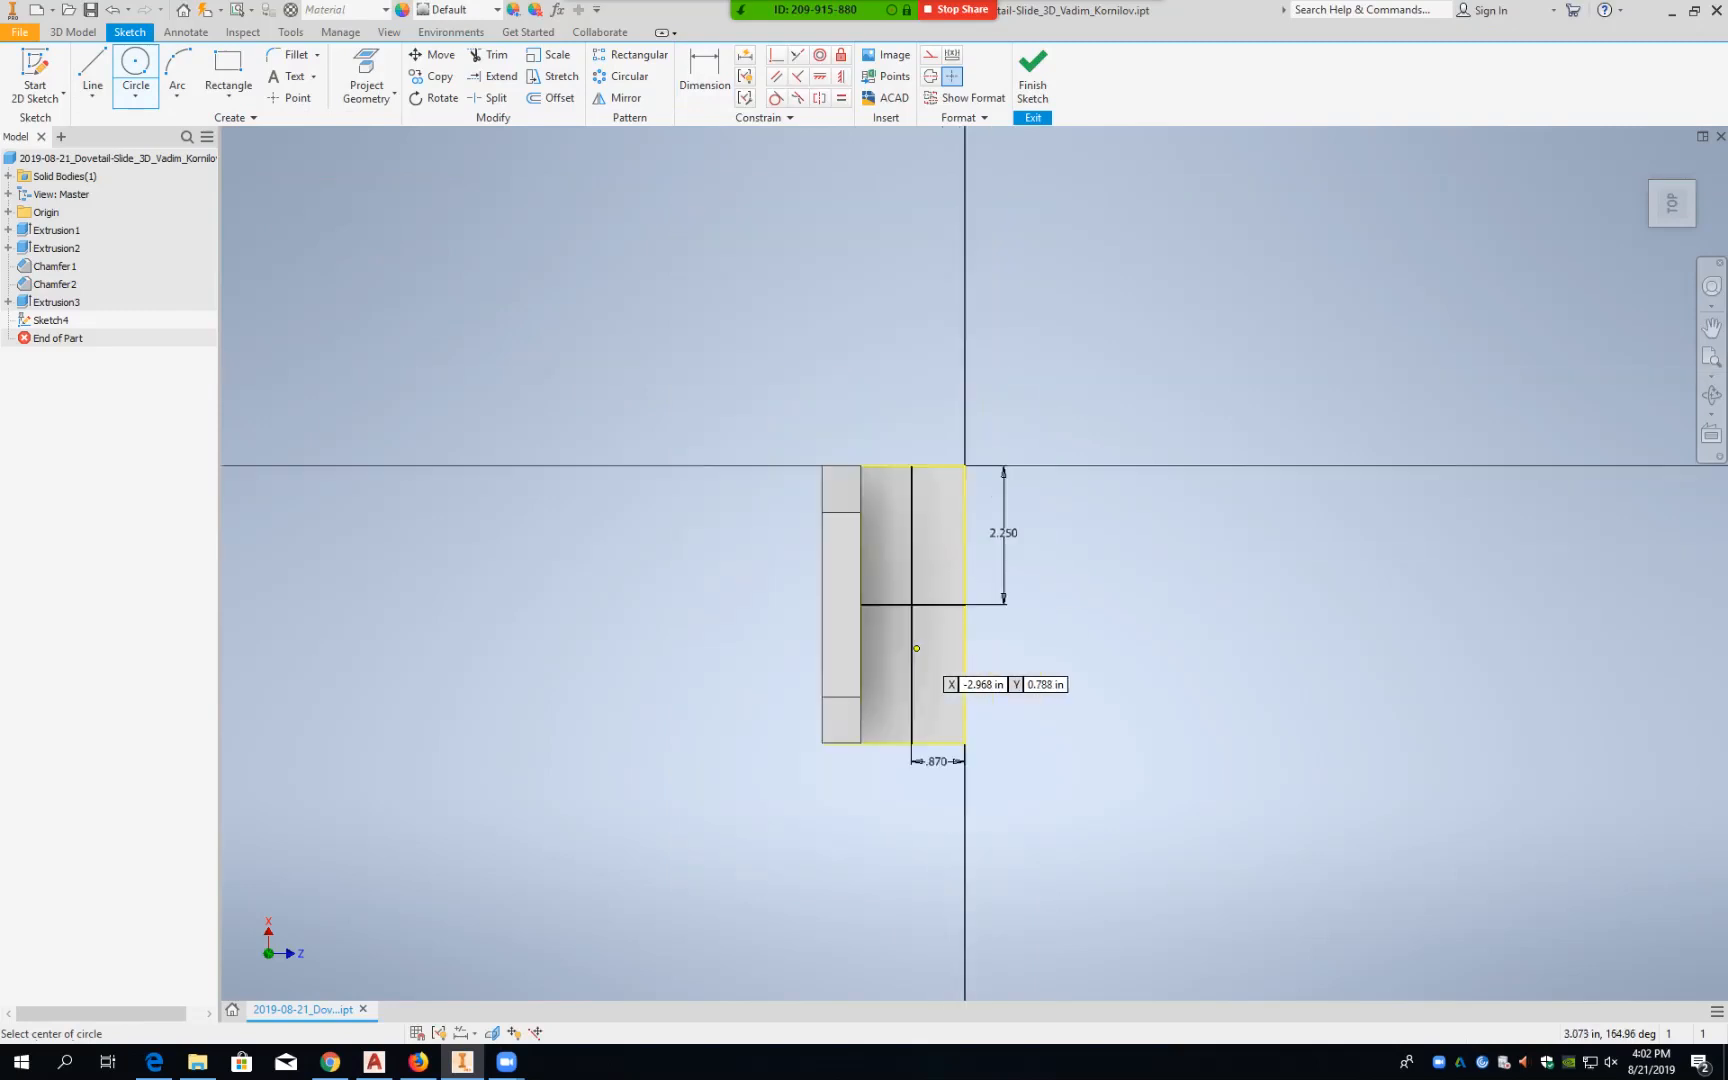
{"action": "scroll", "coordinate": [914, 642], "scroll_direction": "down", "scroll_amount": 6}
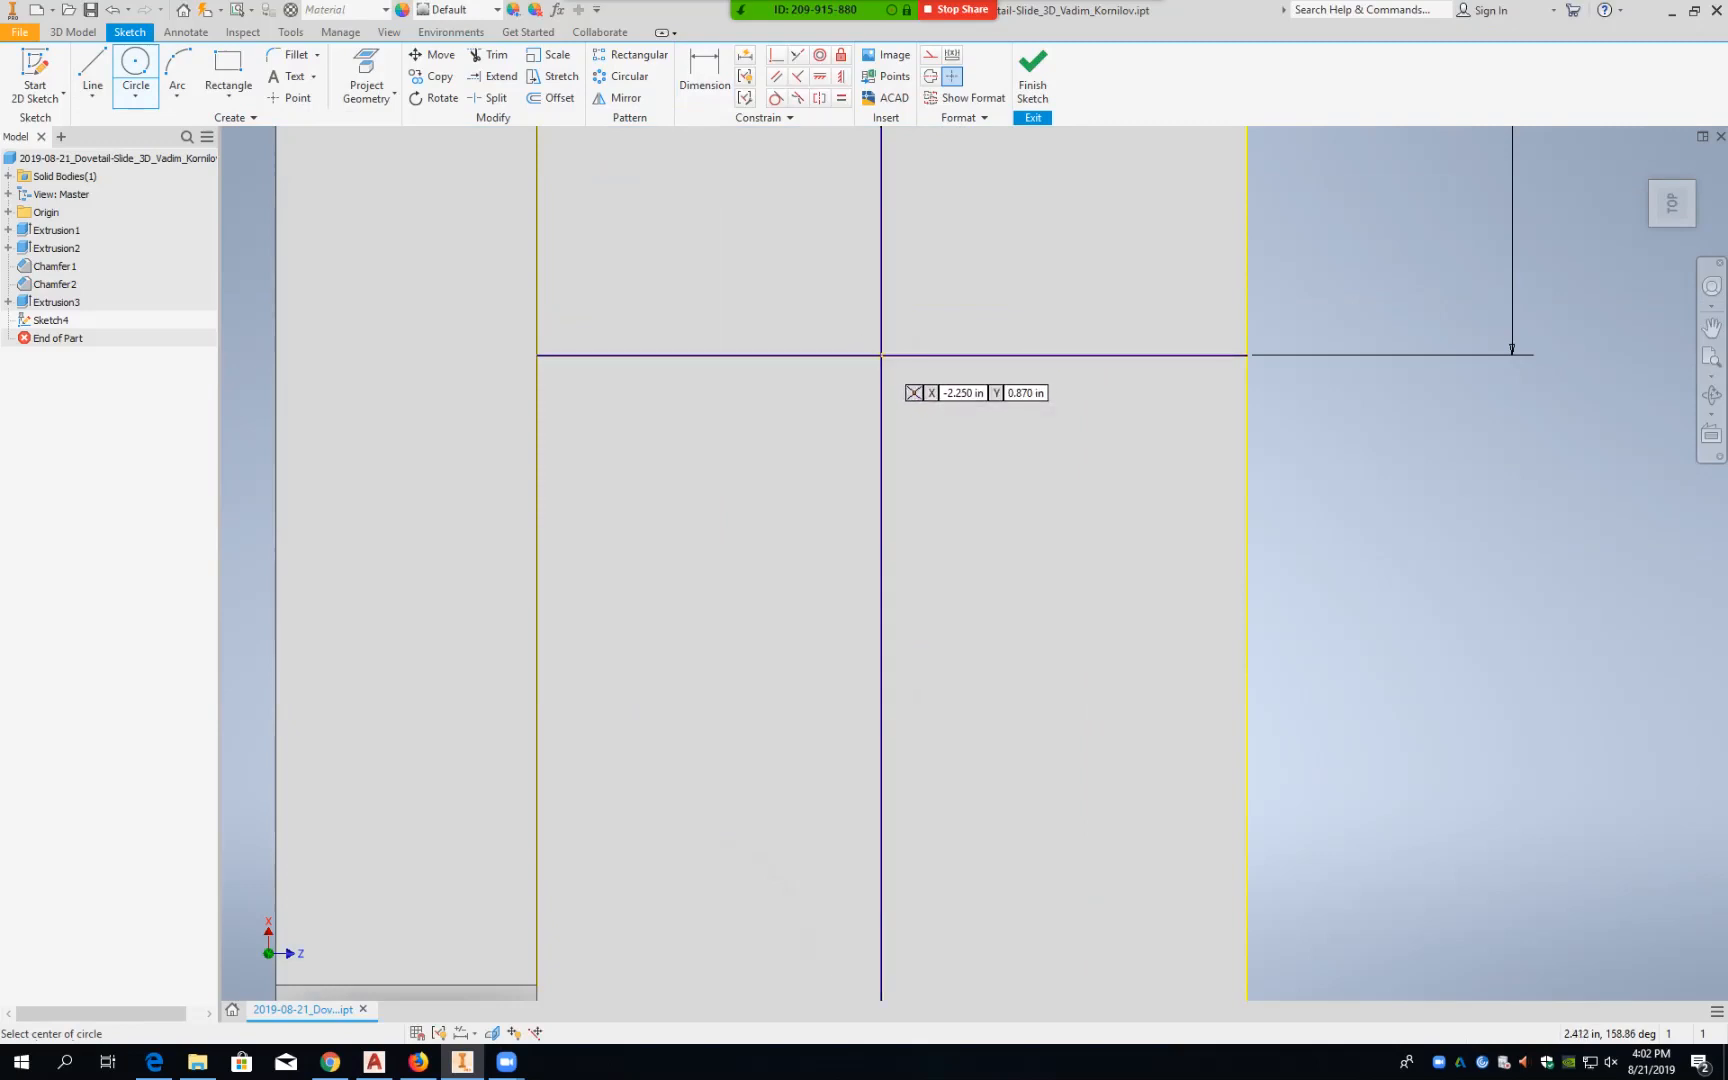
{"action": "left_click", "coordinate": [881, 355]}
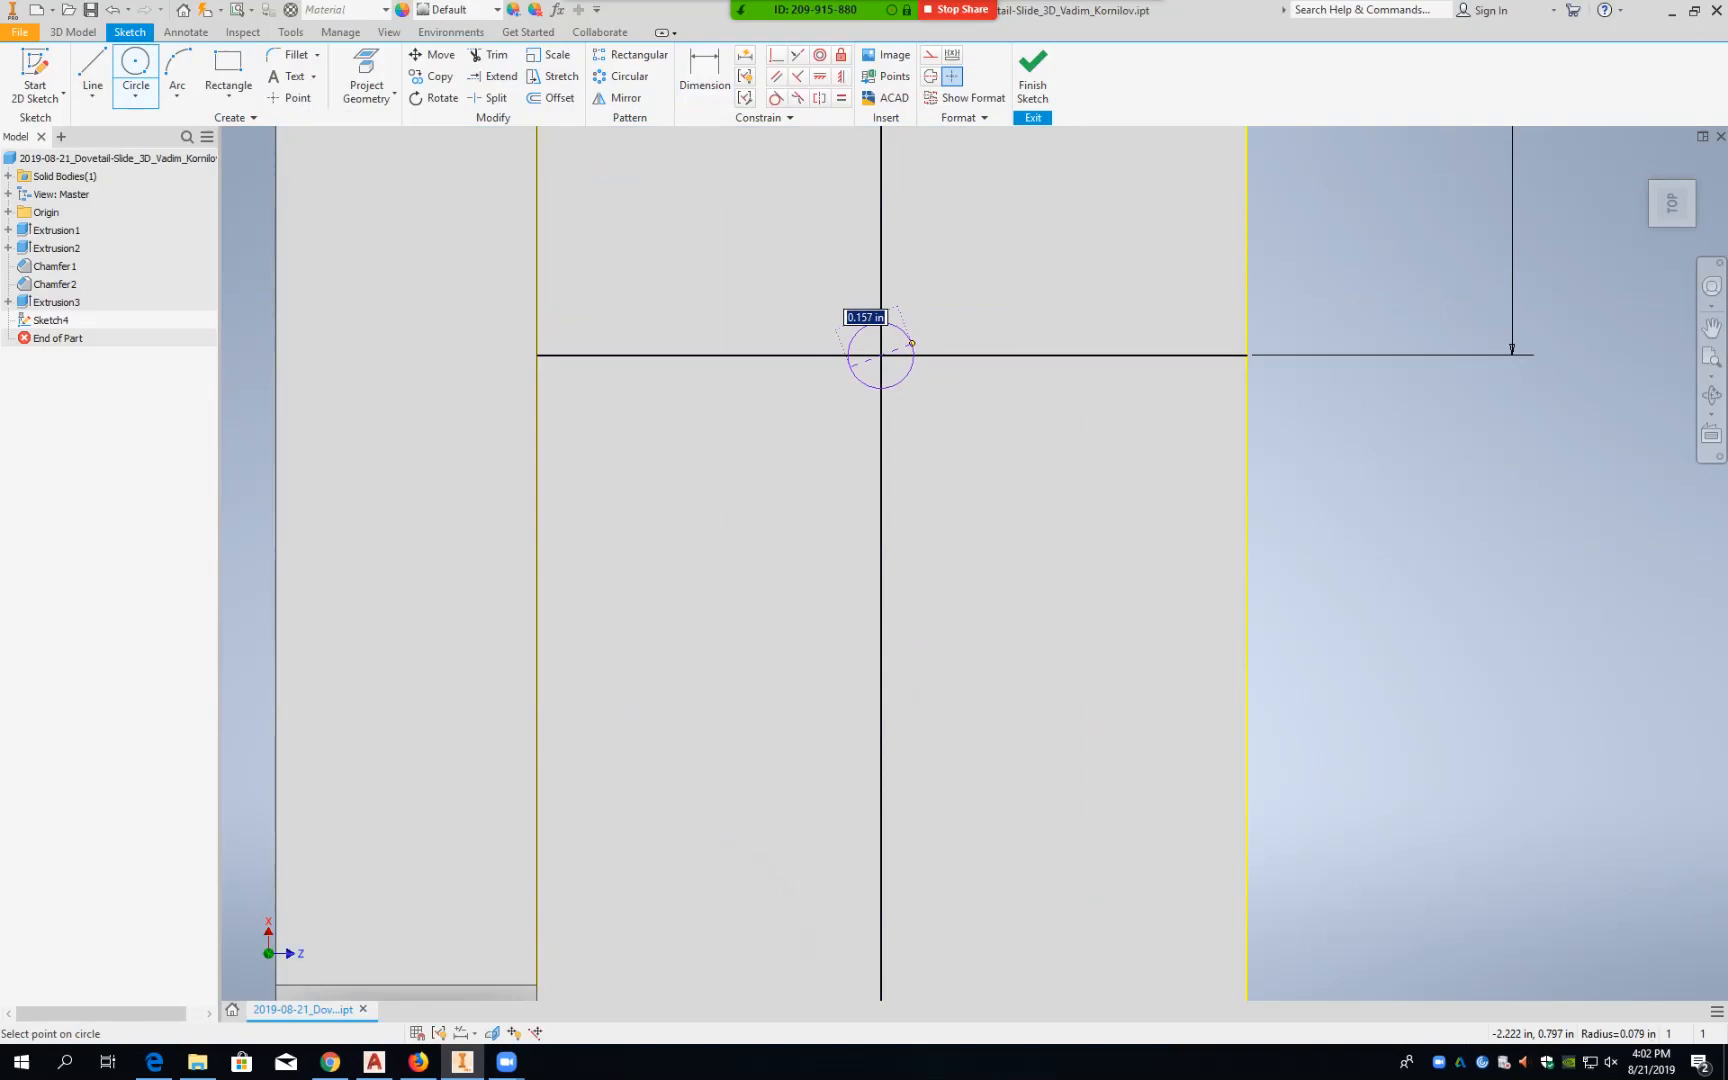
{"action": "type", "text": "1"}
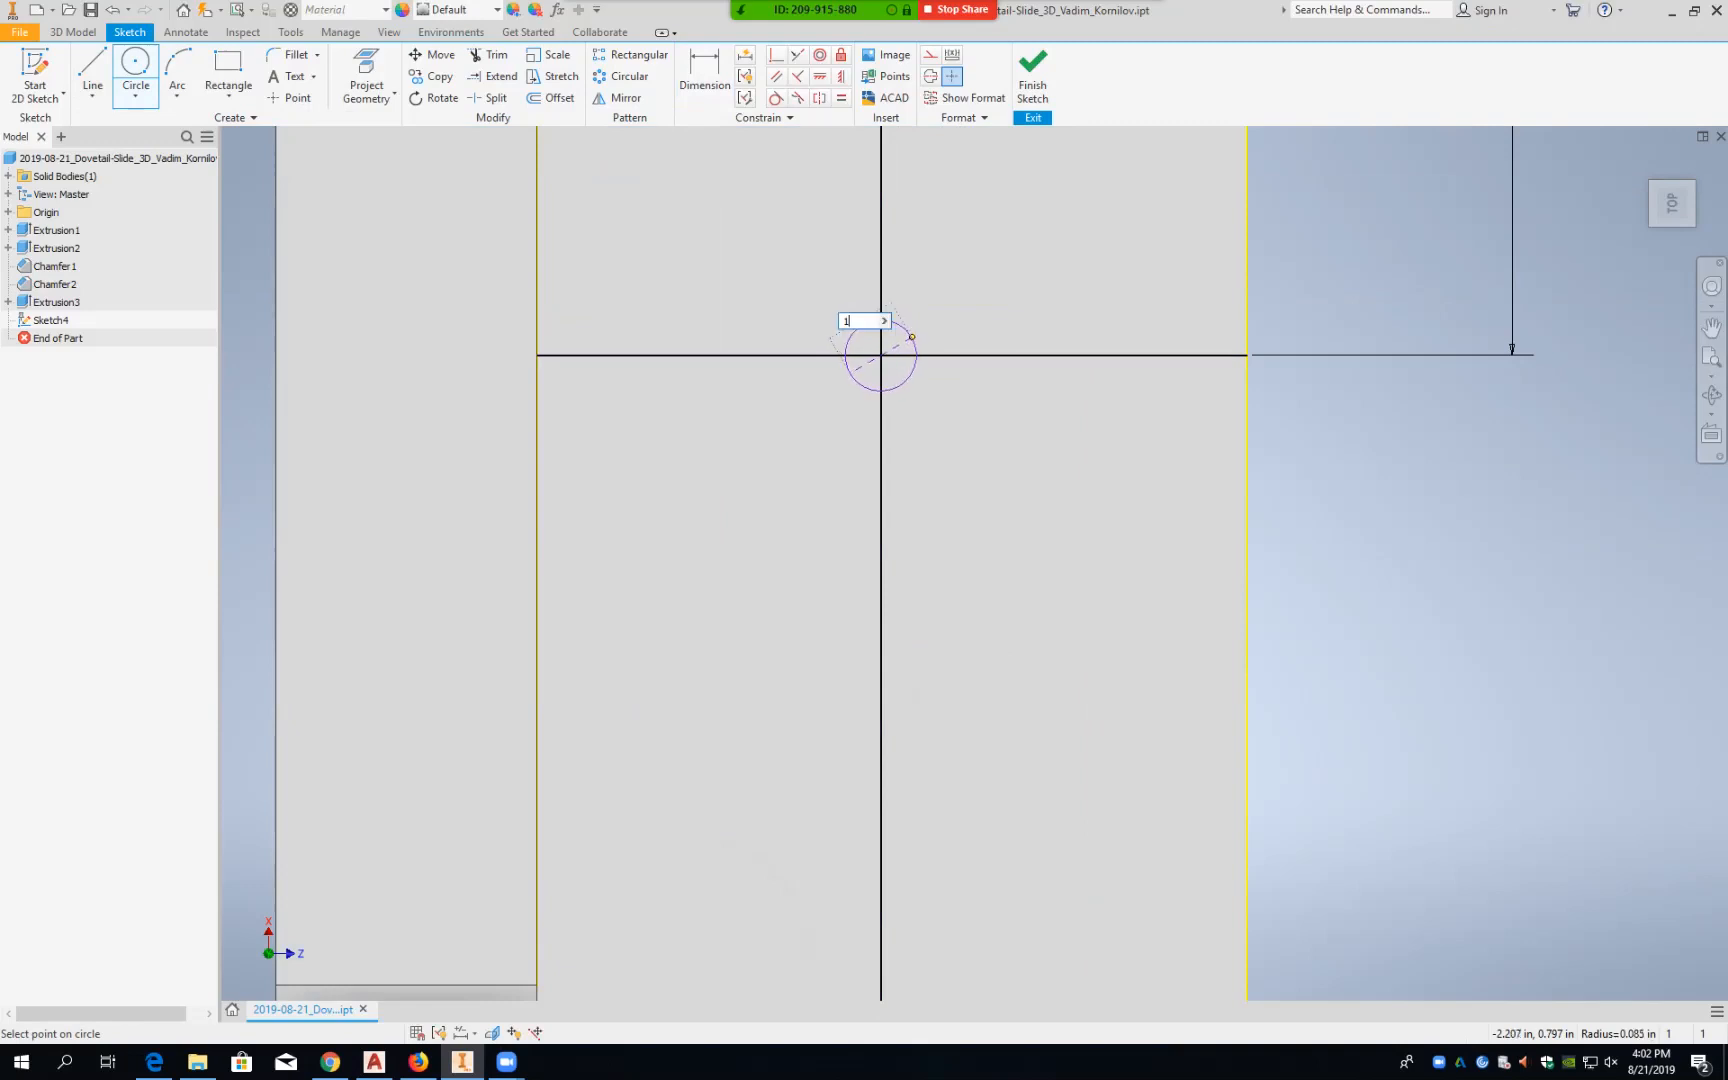
{"action": "key", "text": "Return"}
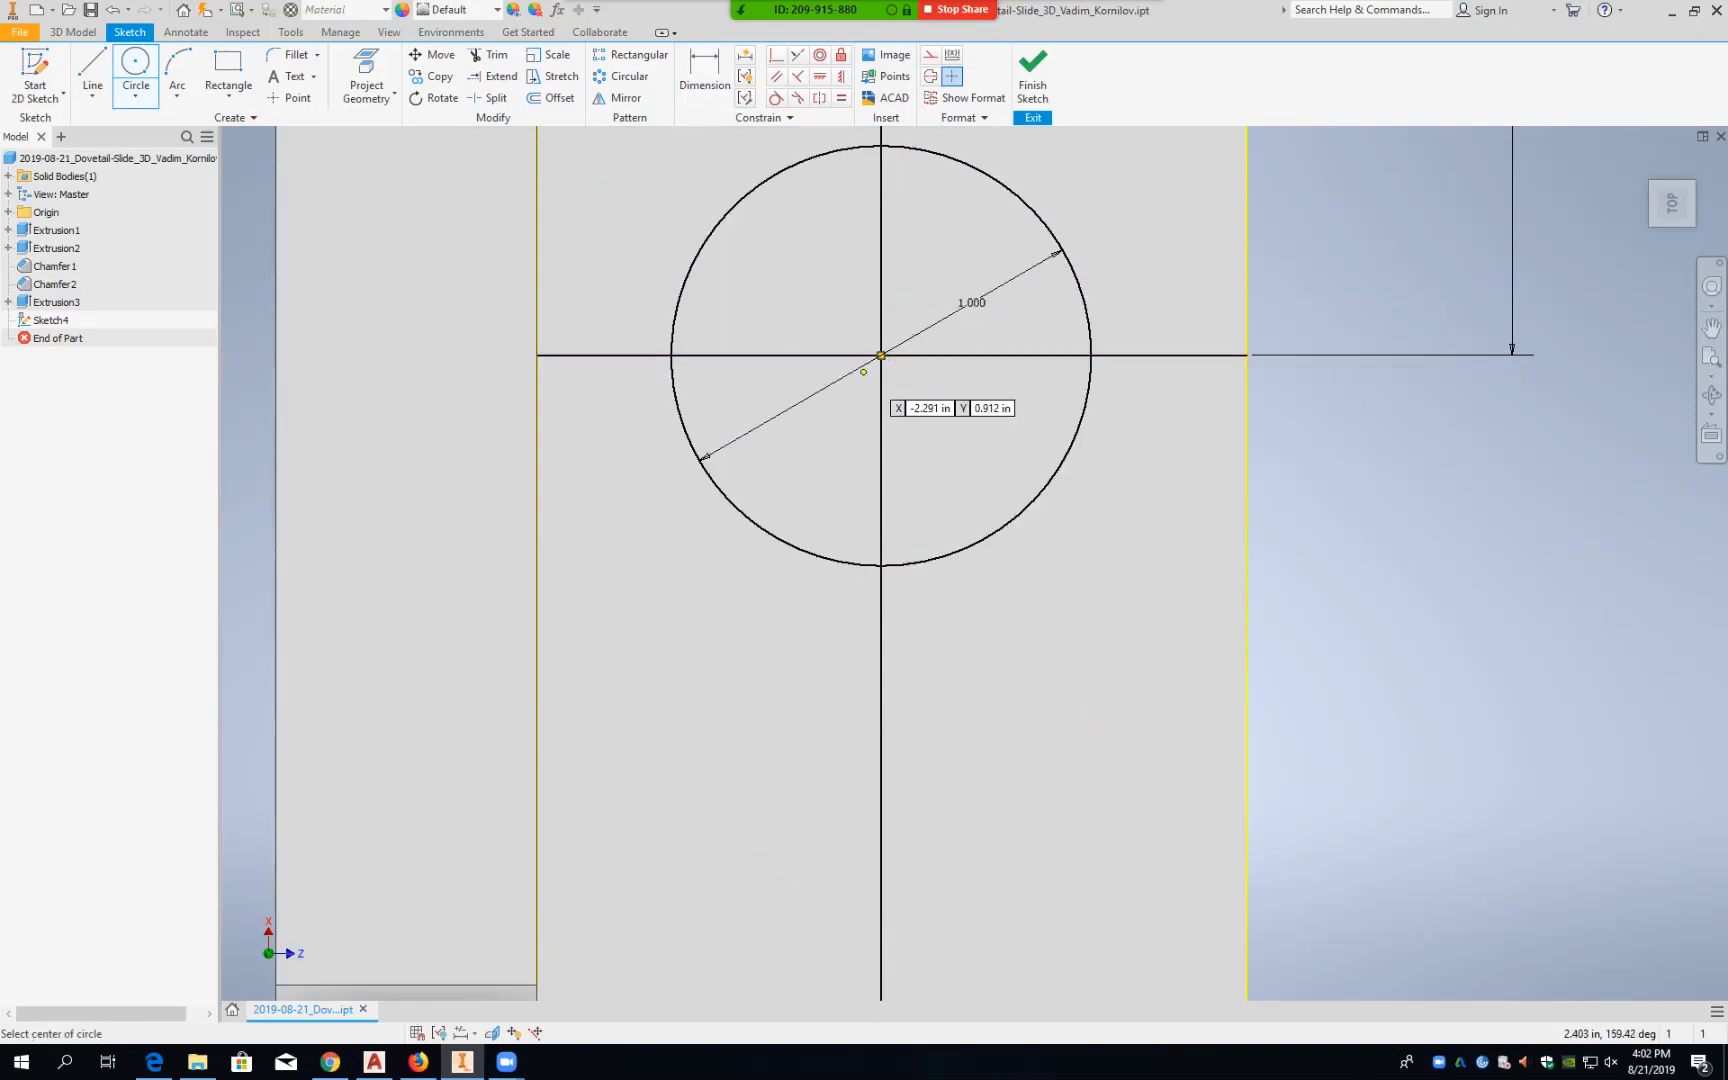
{"action": "scroll", "coordinate": [870, 395], "scroll_direction": "down", "scroll_amount": 2}
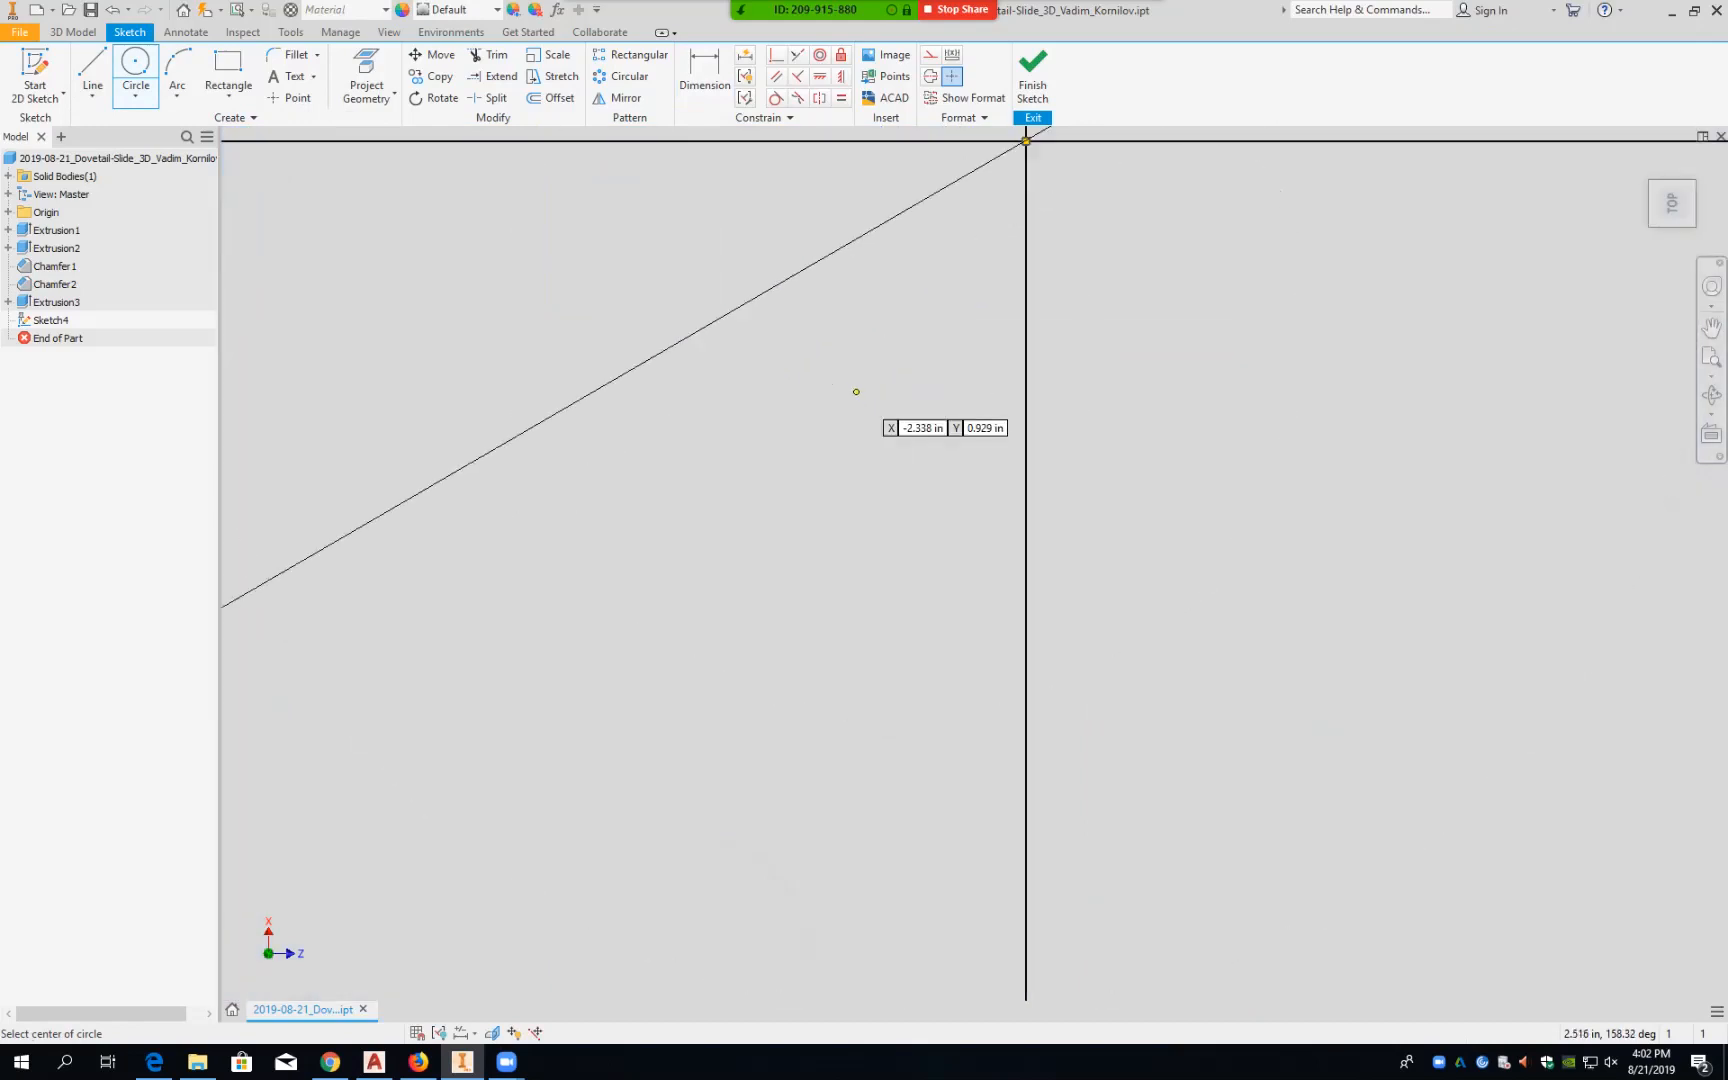
{"action": "scroll", "coordinate": [882, 398], "scroll_direction": "down", "scroll_amount": 5}
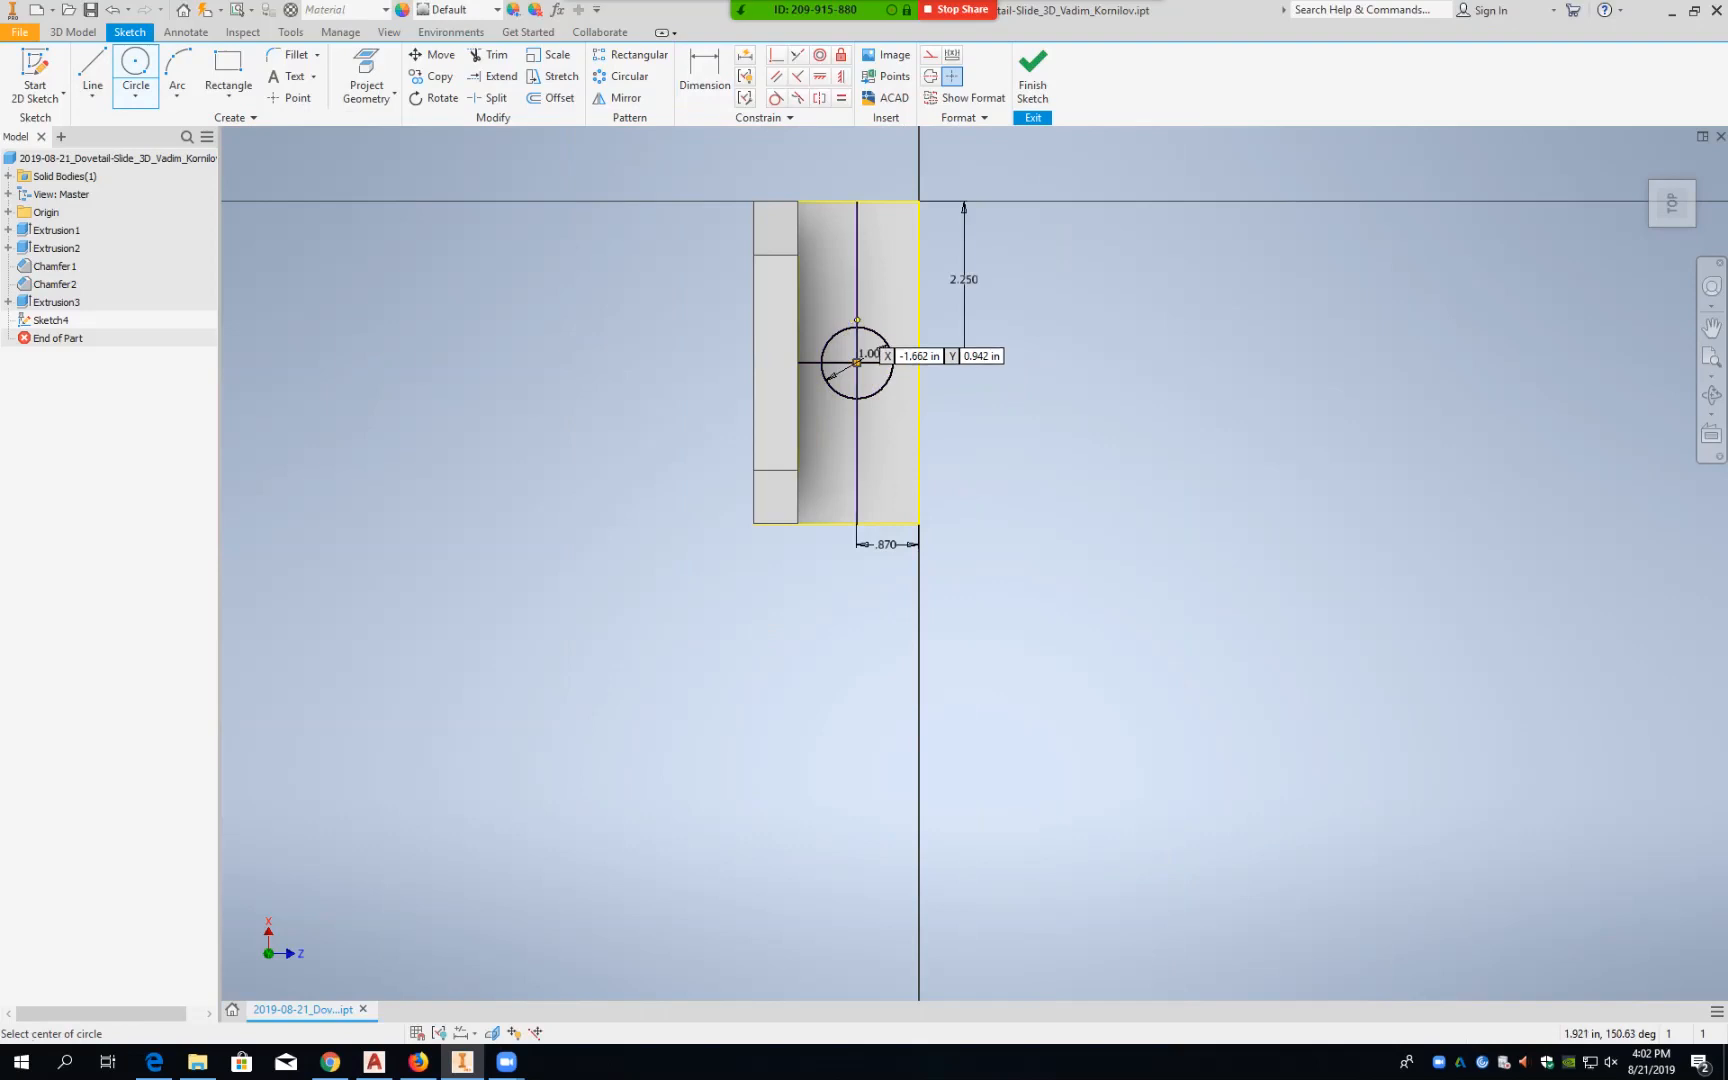
{"action": "middle_click_drag", "start_coordinate": [857, 362], "coordinate": [964, 594]}
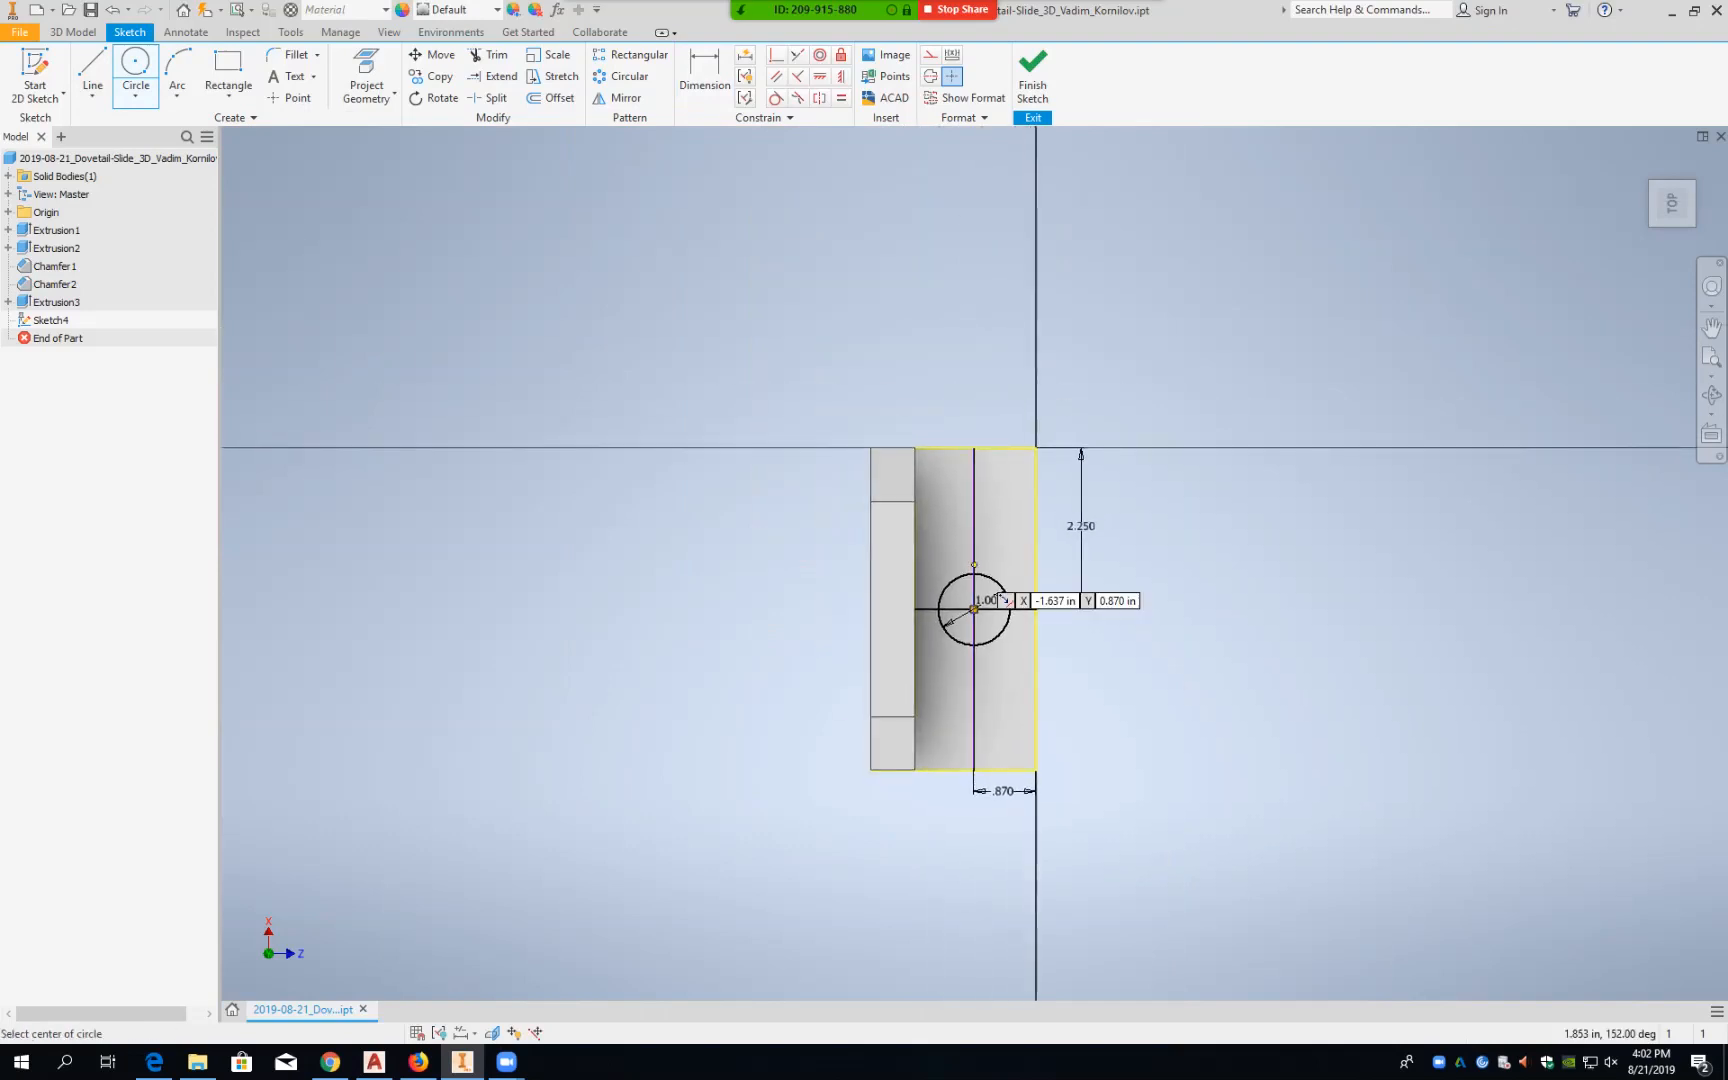
Step: Delete the lengthwise and crossing layout lines from the ledge sketch, keeping only the 1 in circle
{"action": "scroll", "coordinate": [962, 560], "scroll_direction": "up", "scroll_amount": 5}
{"action": "scroll", "coordinate": [967, 558], "scroll_direction": "down", "scroll_amount": 2}
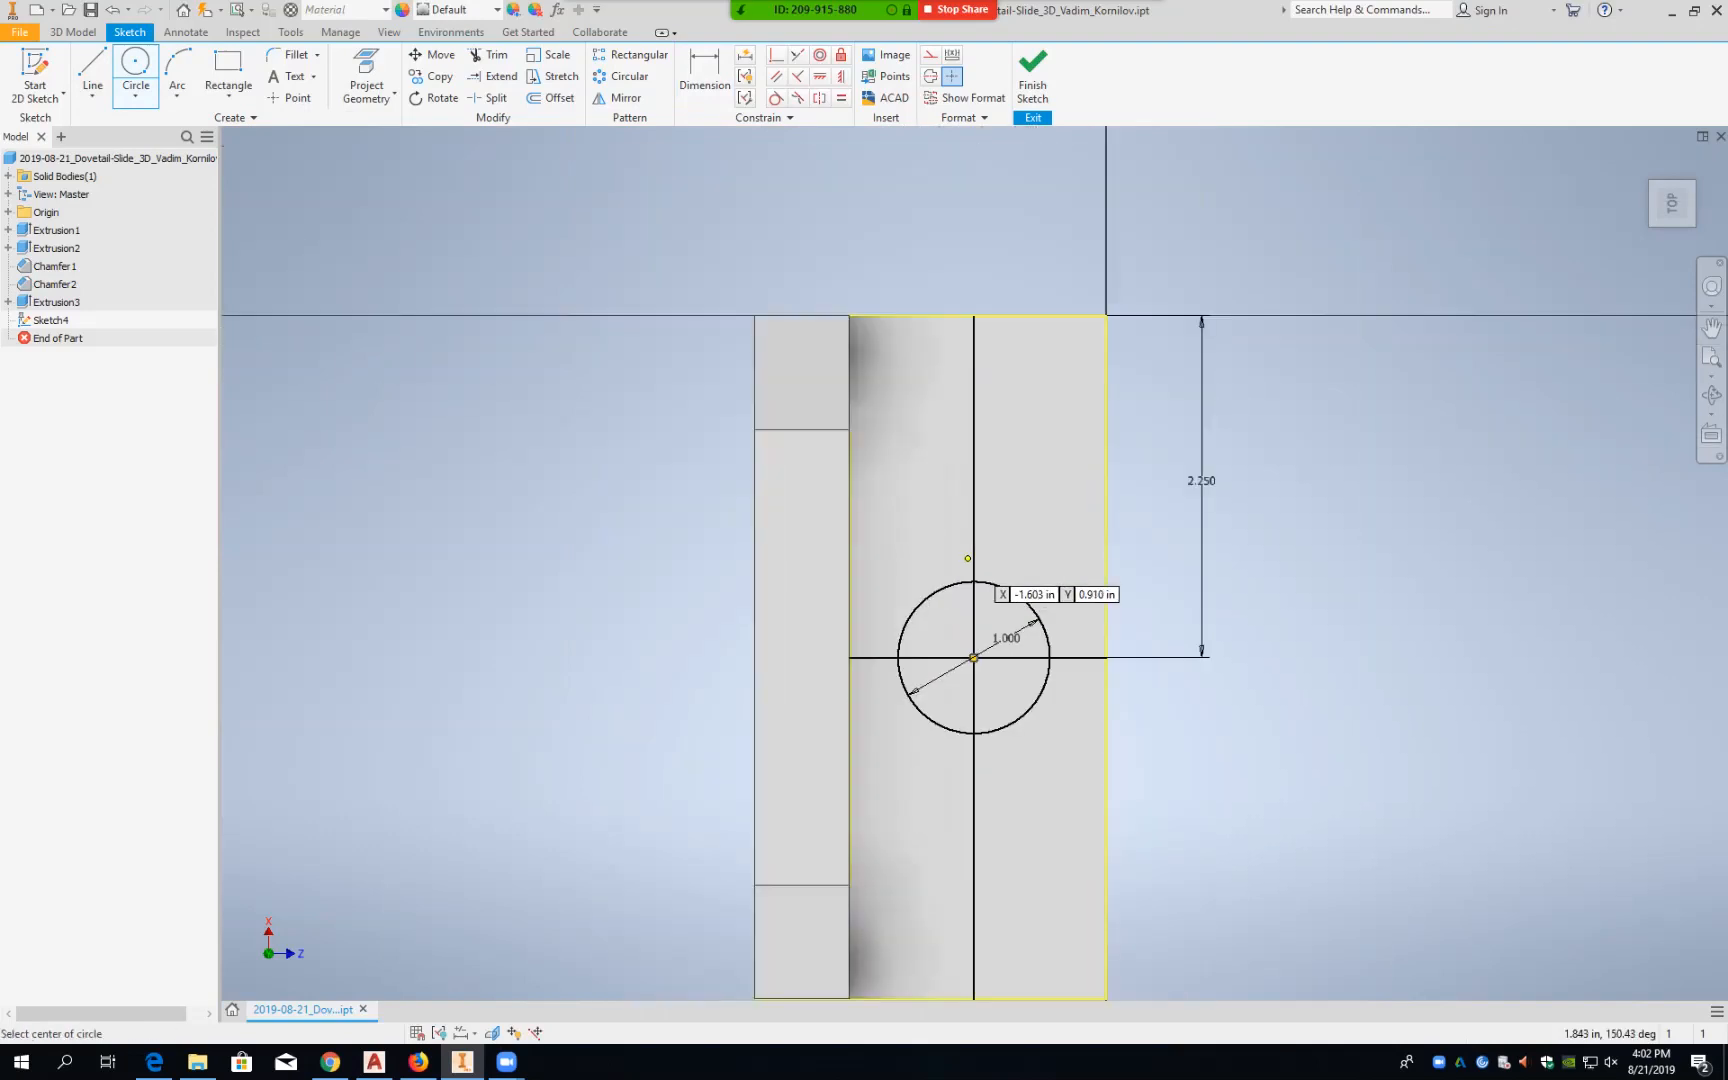
{"action": "middle_click_drag", "start_coordinate": [967, 558], "coordinate": [967, 441]}
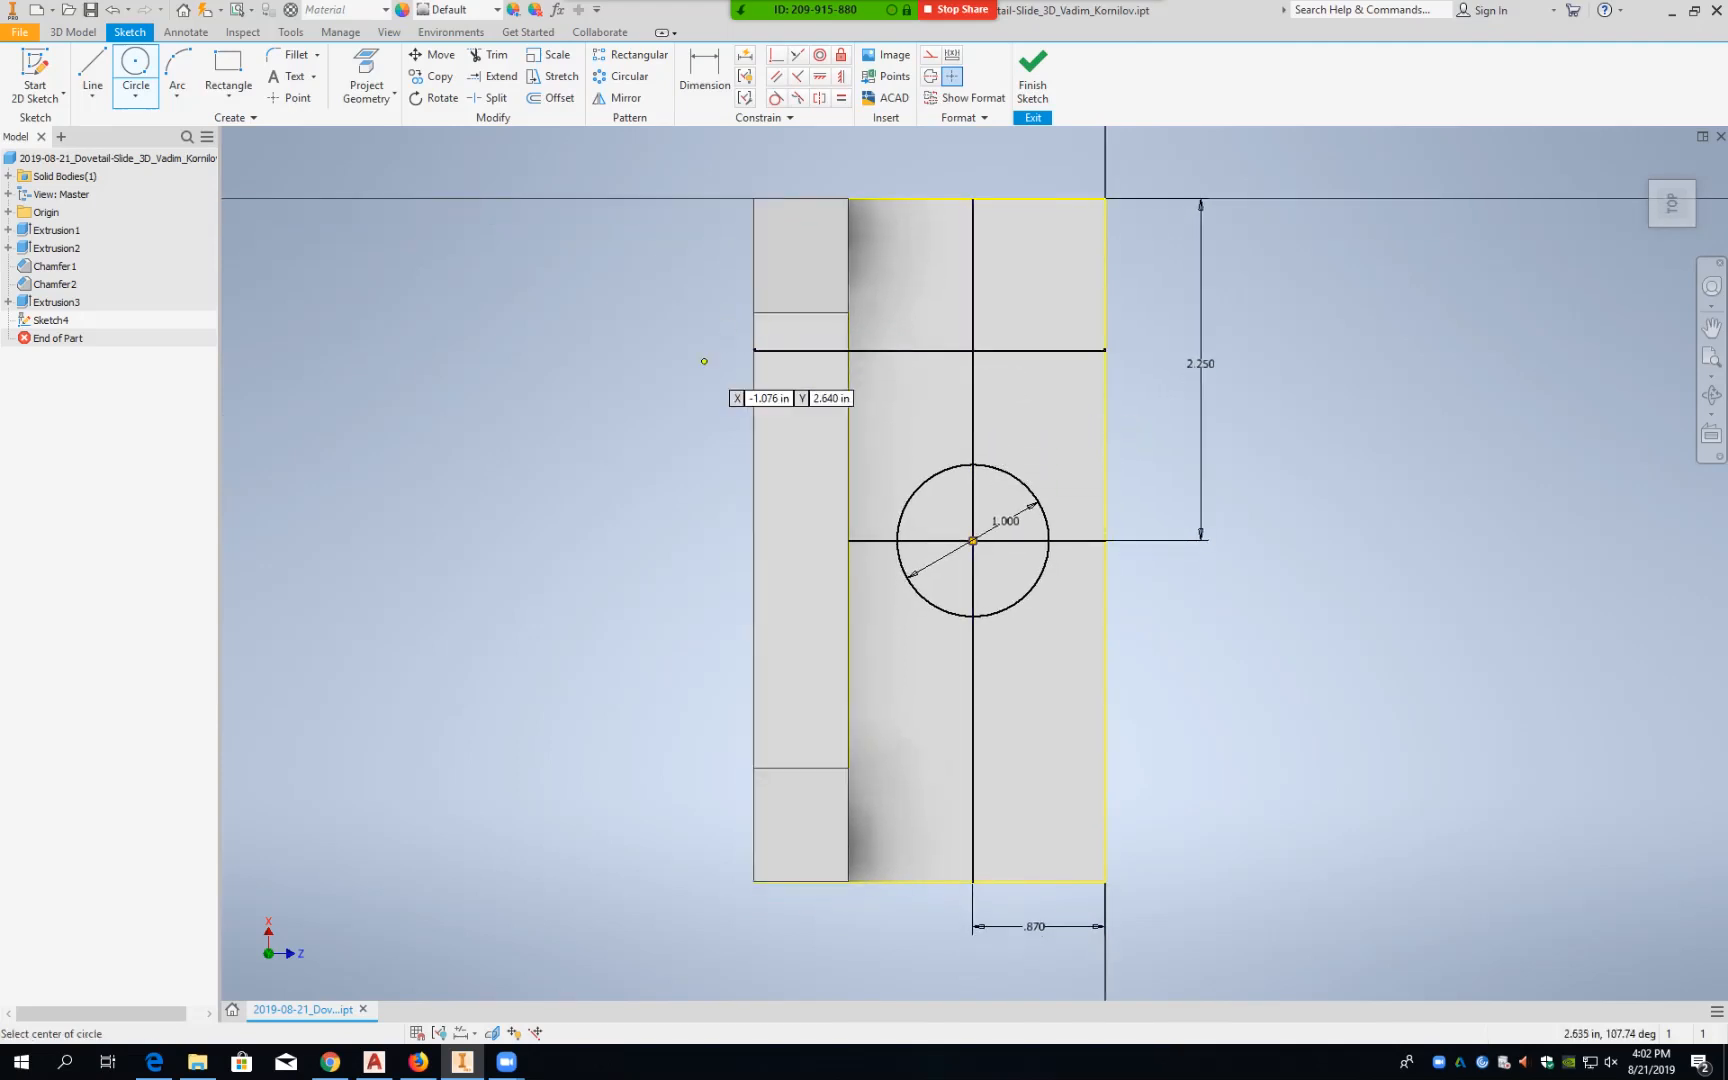
{"action": "key", "text": "Escape"}
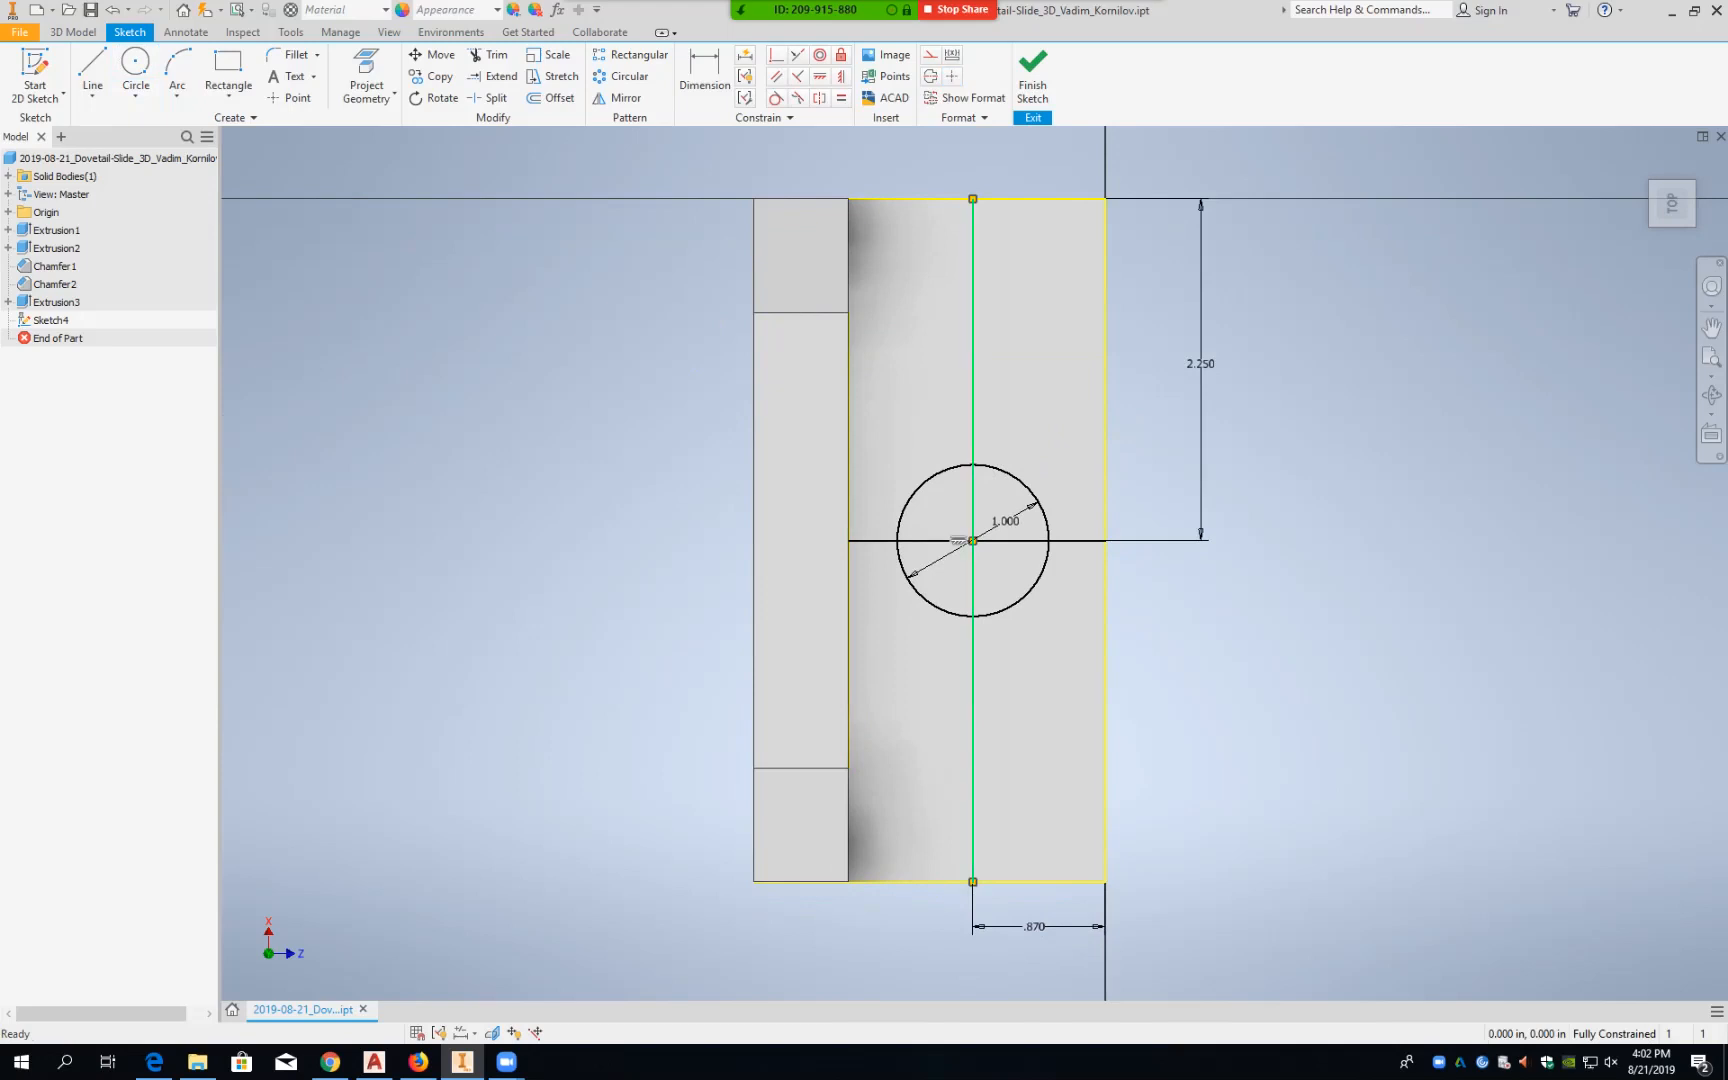
{"action": "right_click", "coordinate": [972, 383]}
{"action": "left_click", "coordinate": [972, 332]}
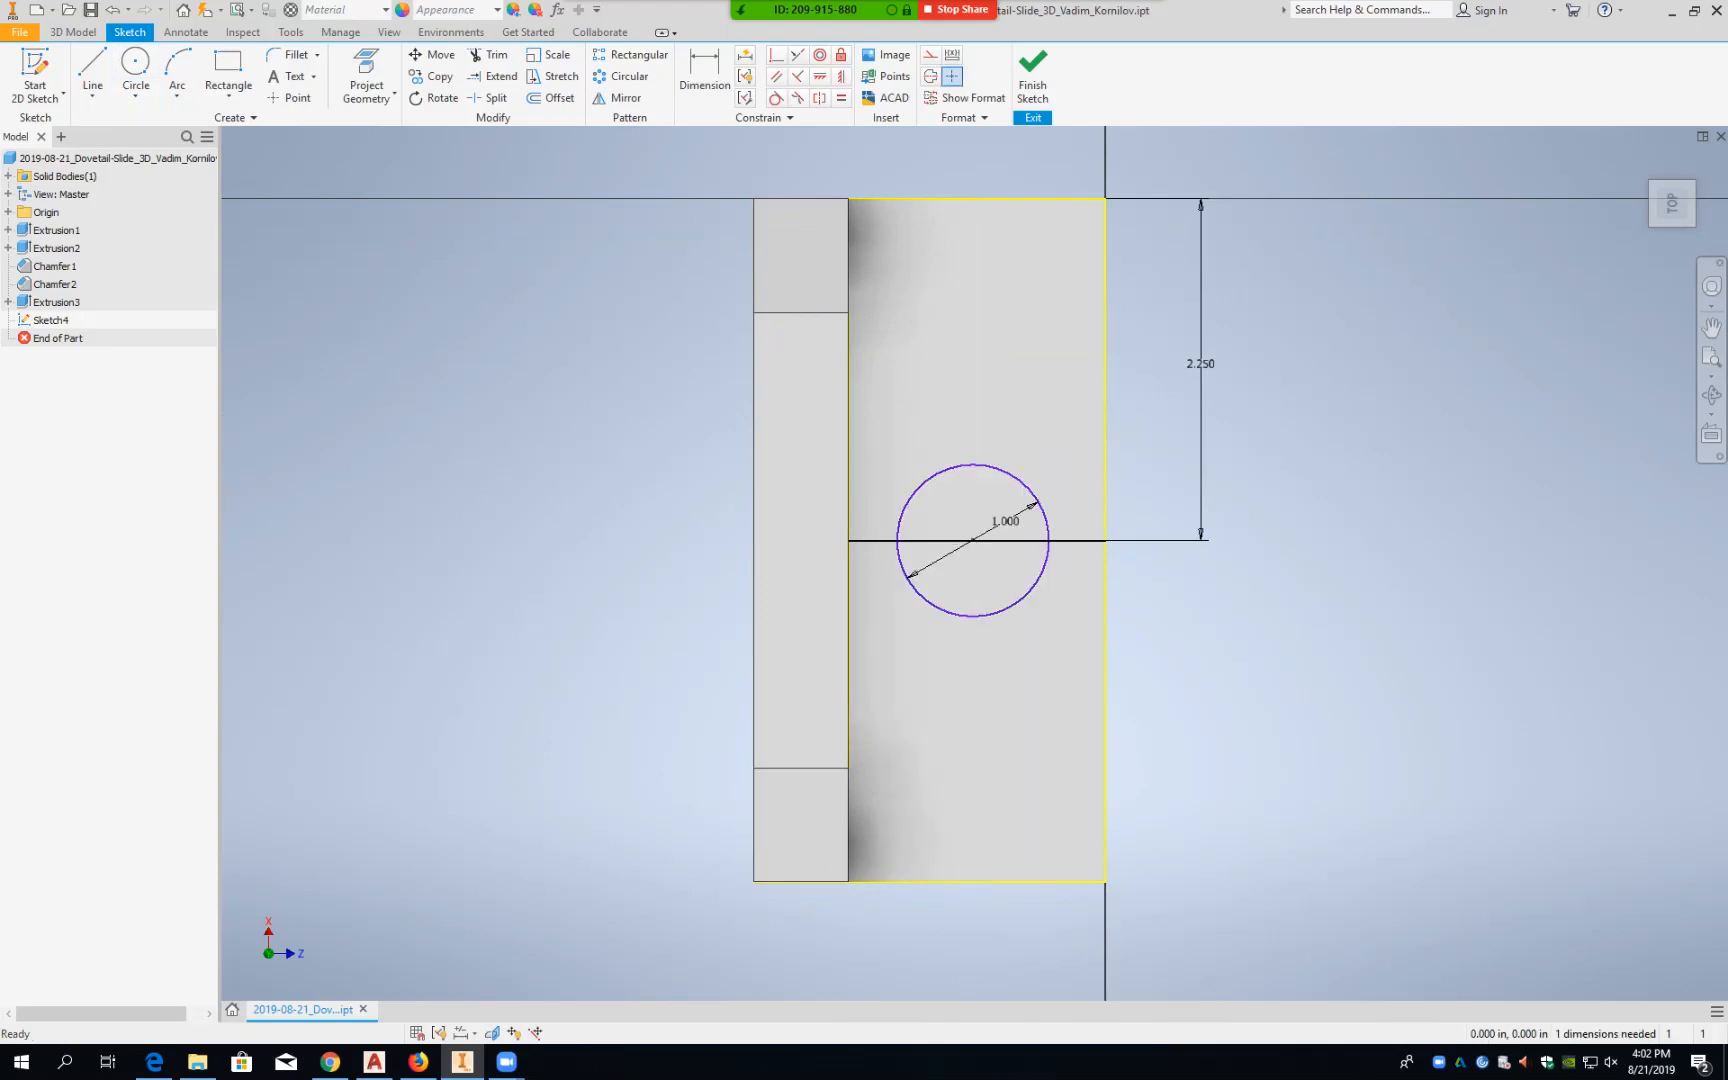
{"action": "right_click", "coordinate": [887, 541]}
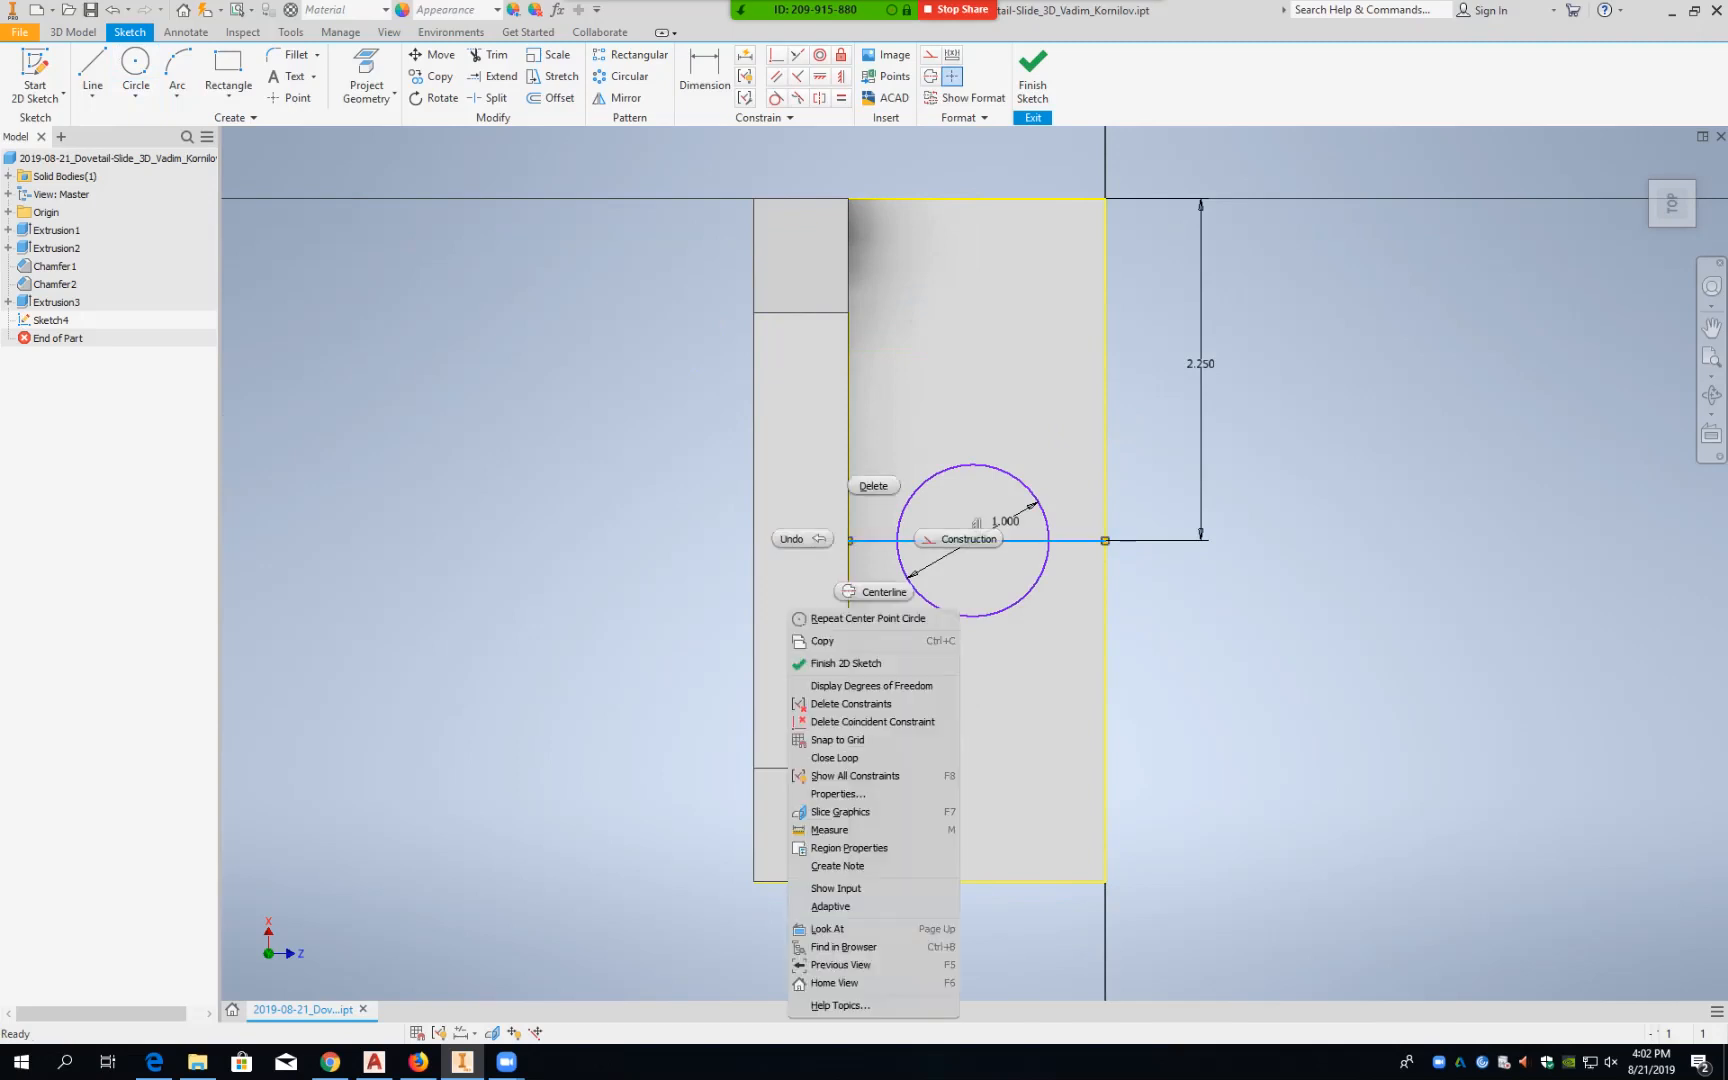
{"action": "left_click", "coordinate": [872, 487]}
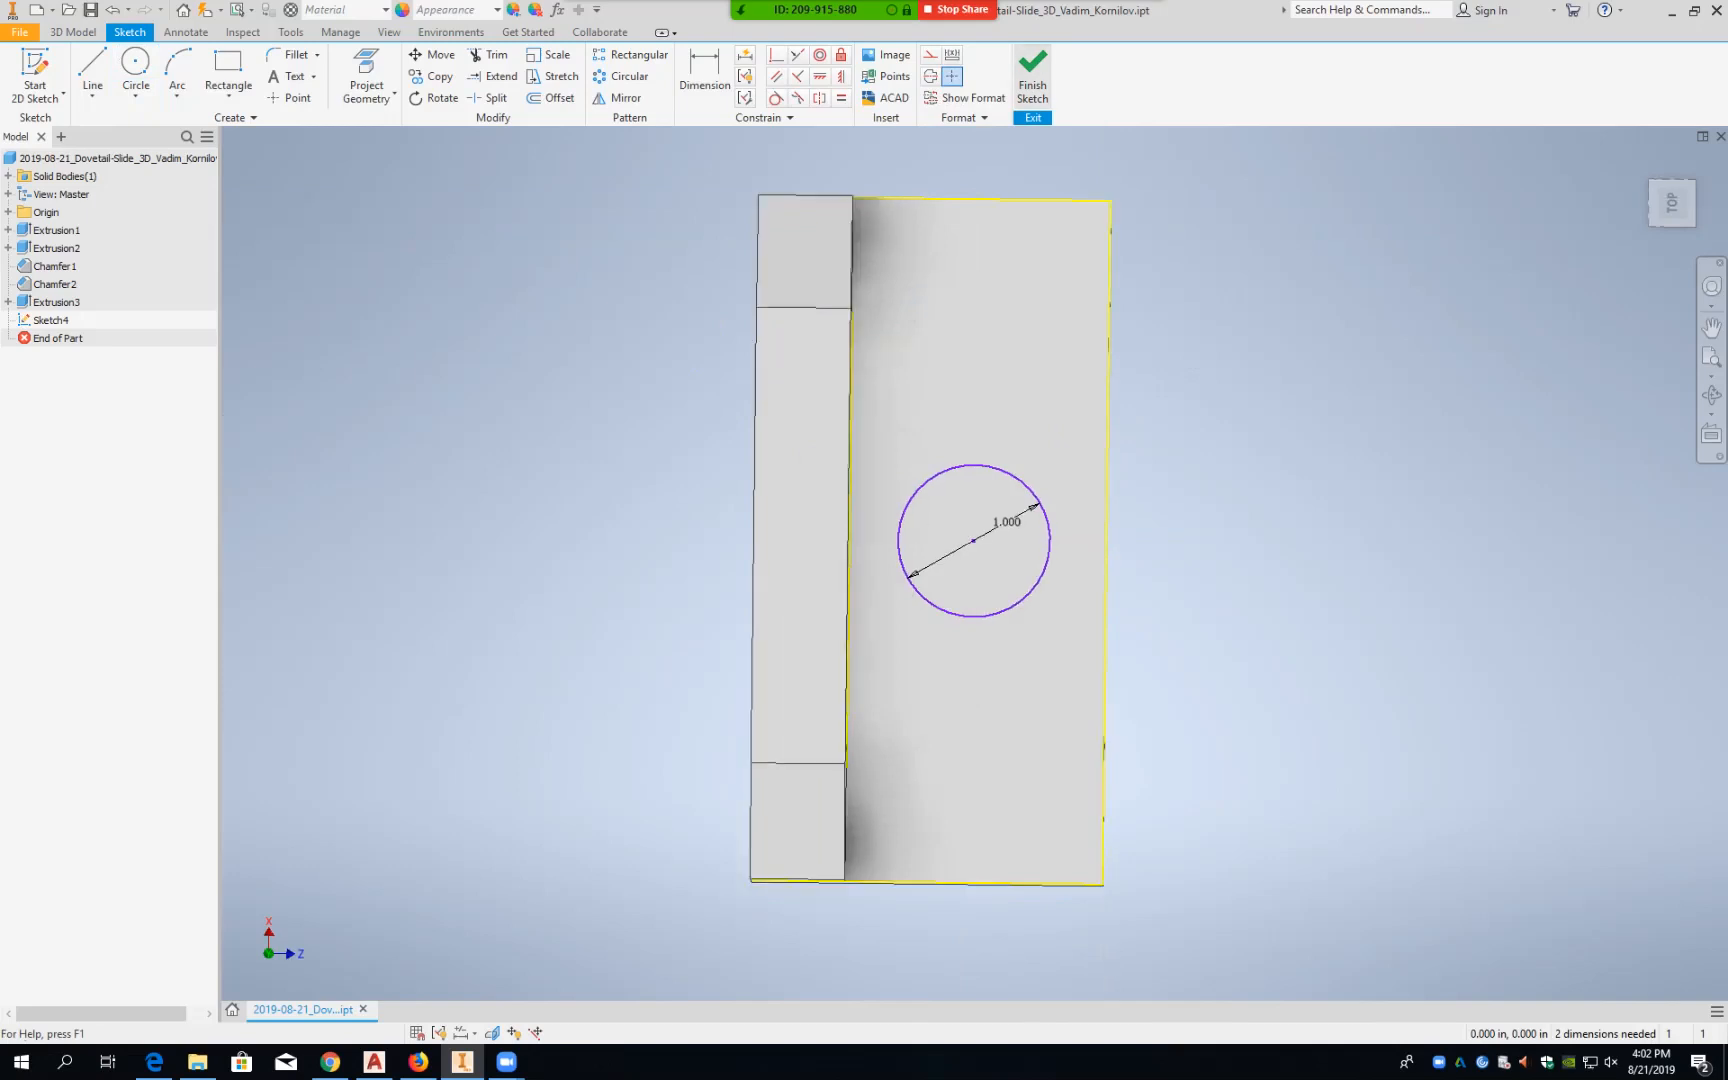
Step: Finish the sketch and extrude the 1 in circle downward as a through-all cut to make a hole in the ledge
{"action": "left_click", "coordinate": [1033, 78]}
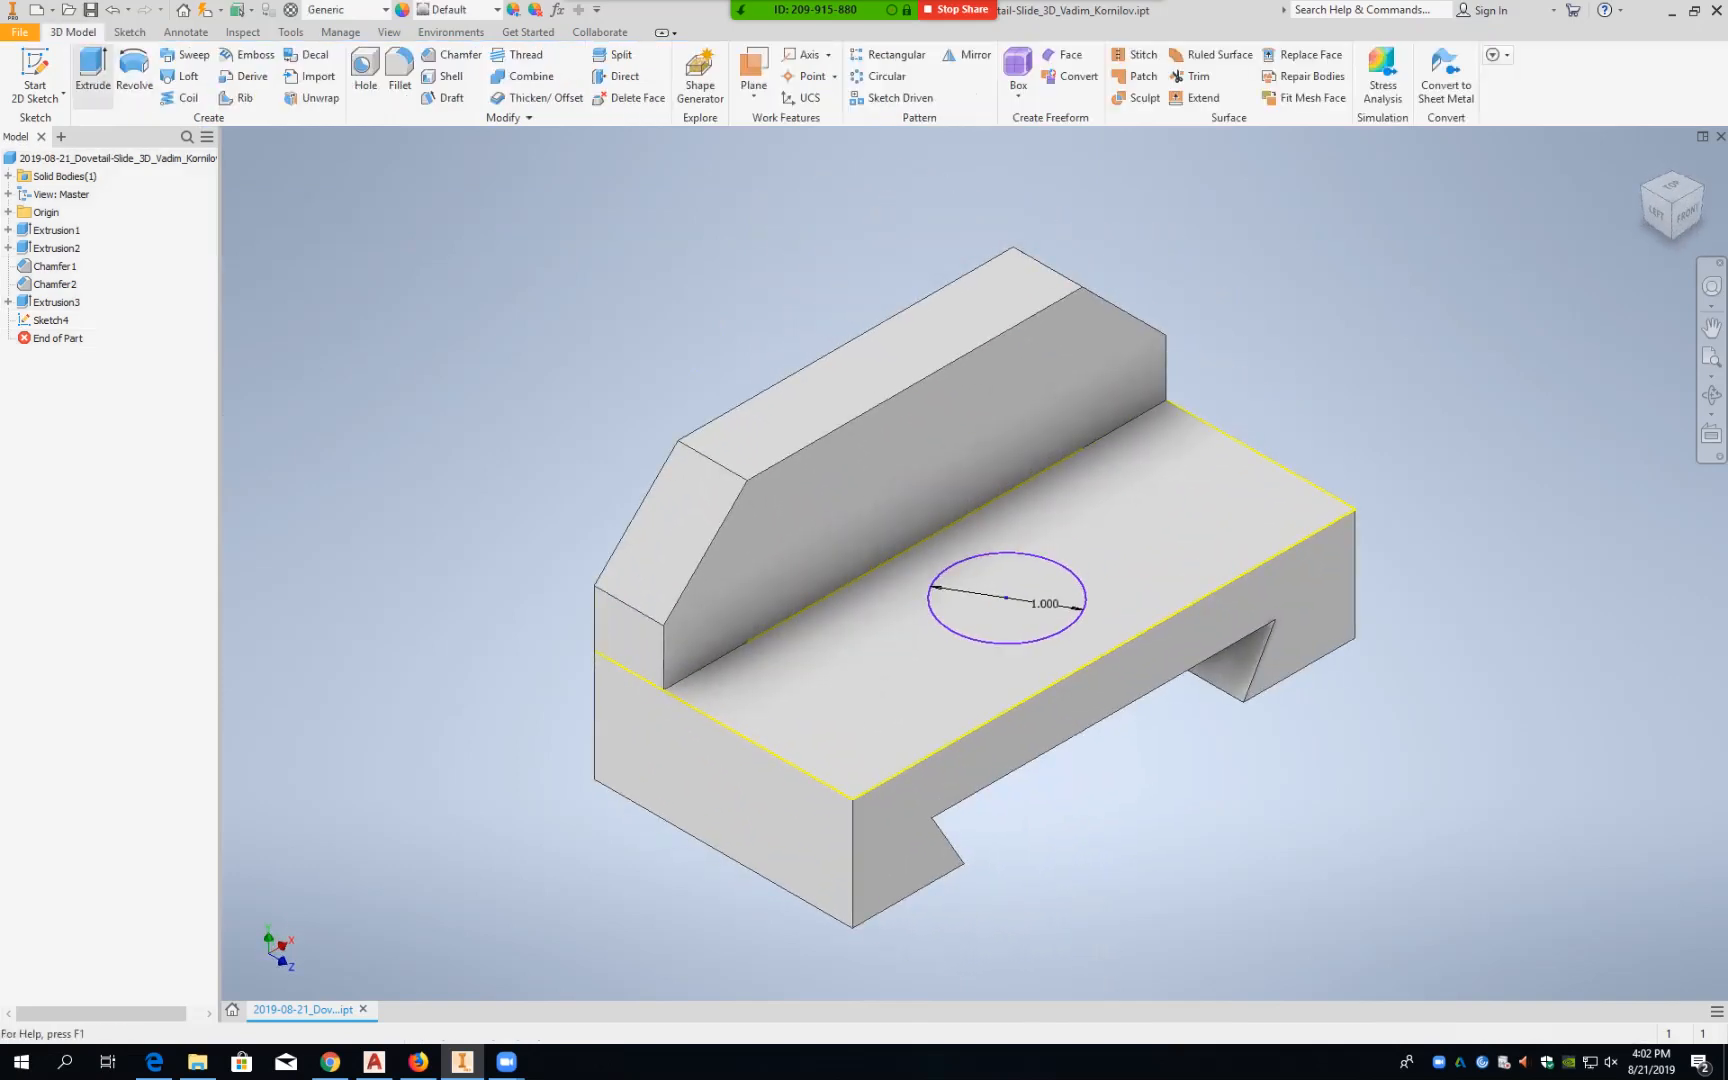
{"action": "left_click", "coordinate": [92, 72]}
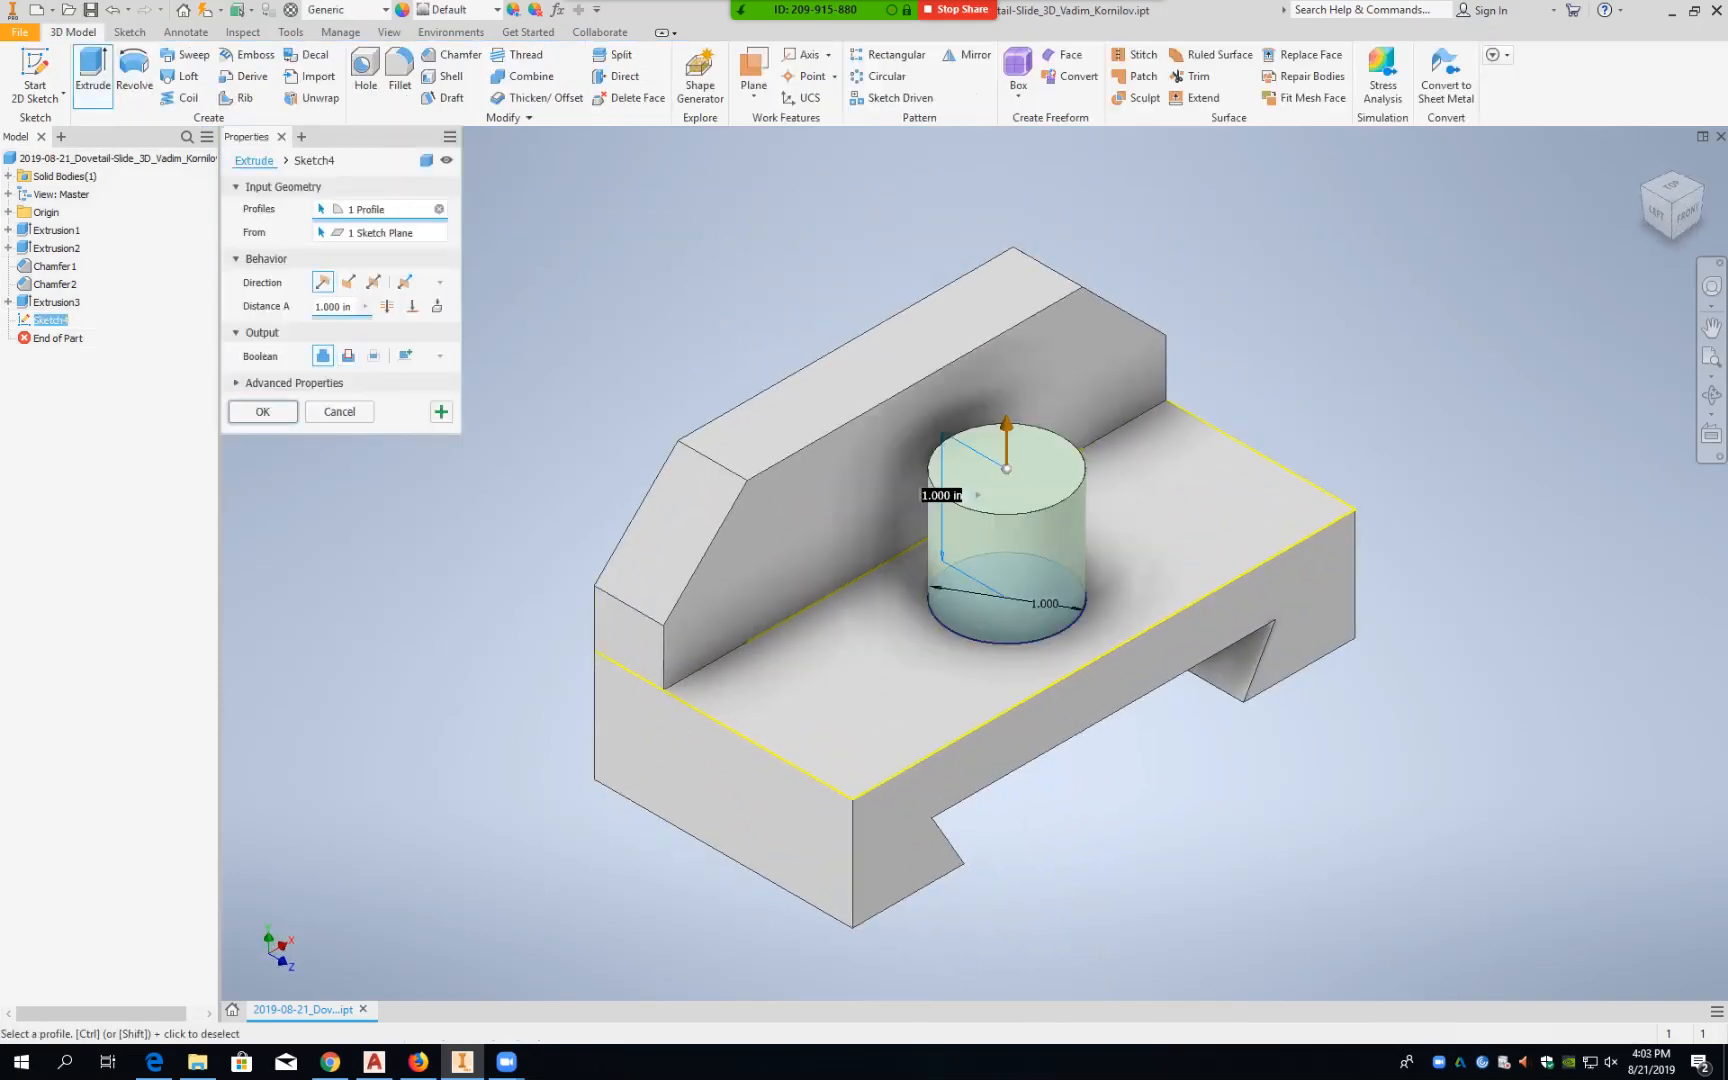
{"action": "left_click", "coordinate": [348, 281]}
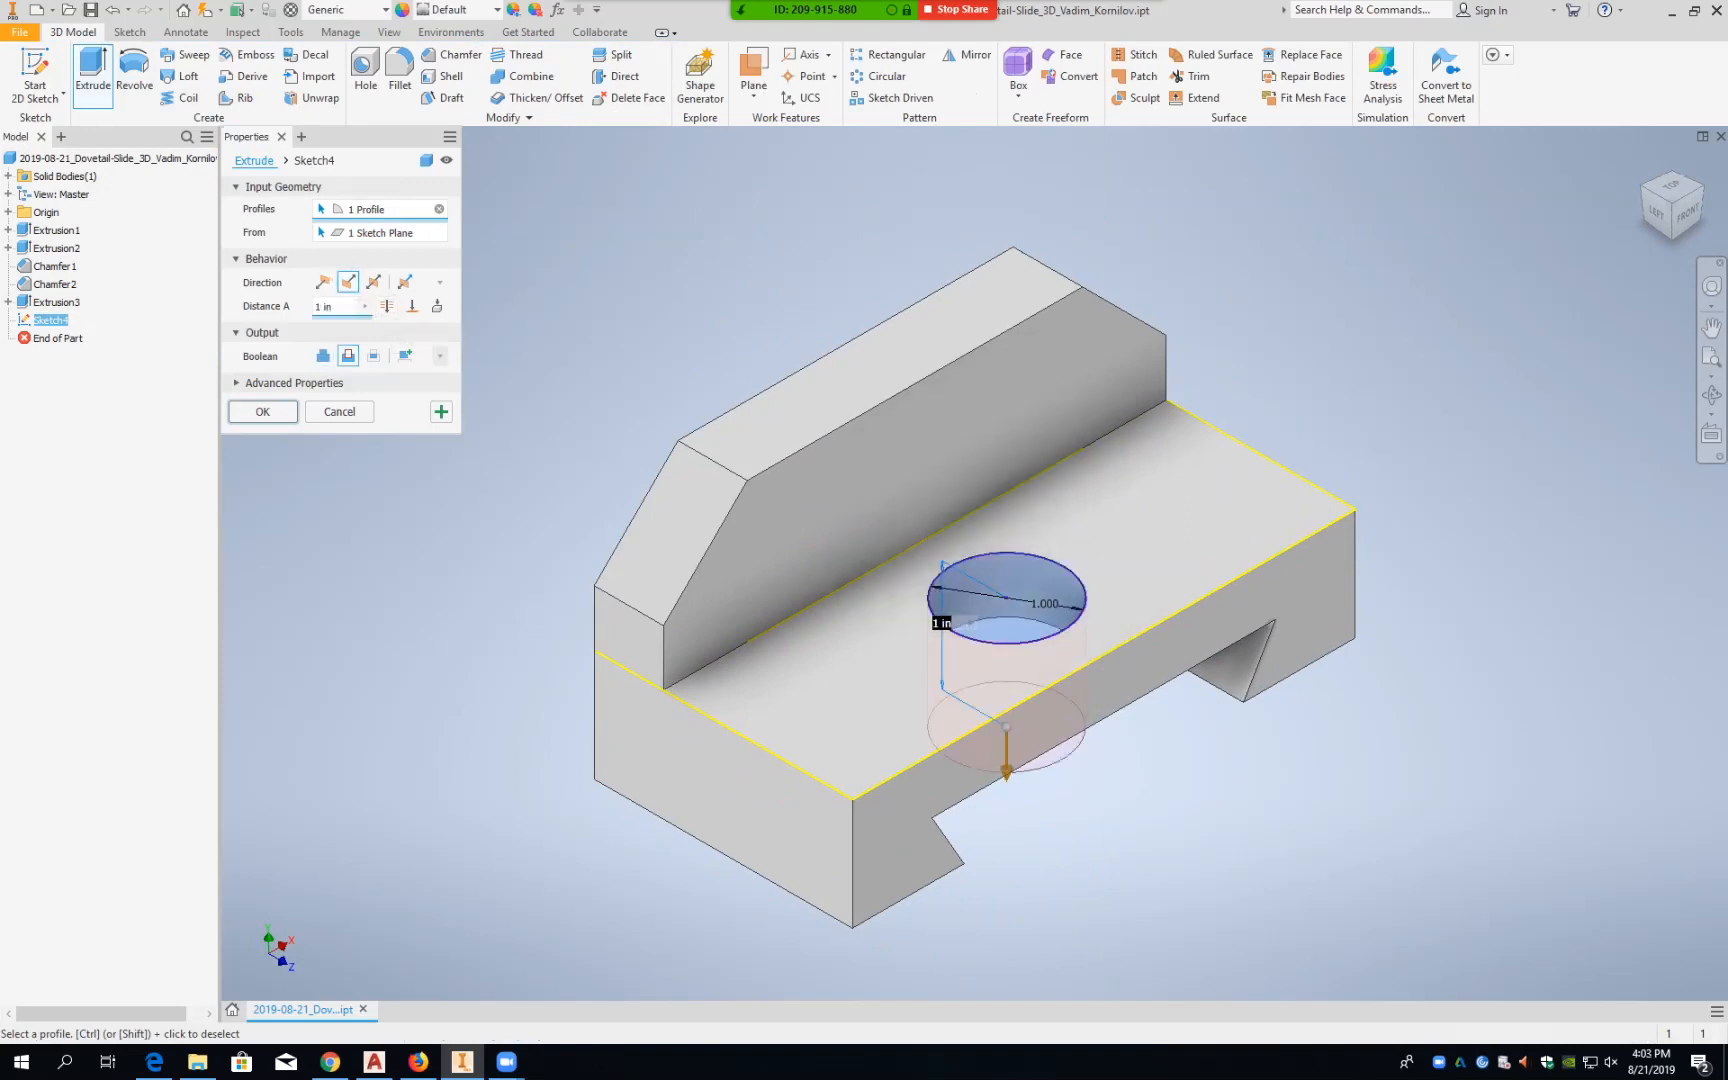
{"action": "left_click", "coordinate": [386, 305]}
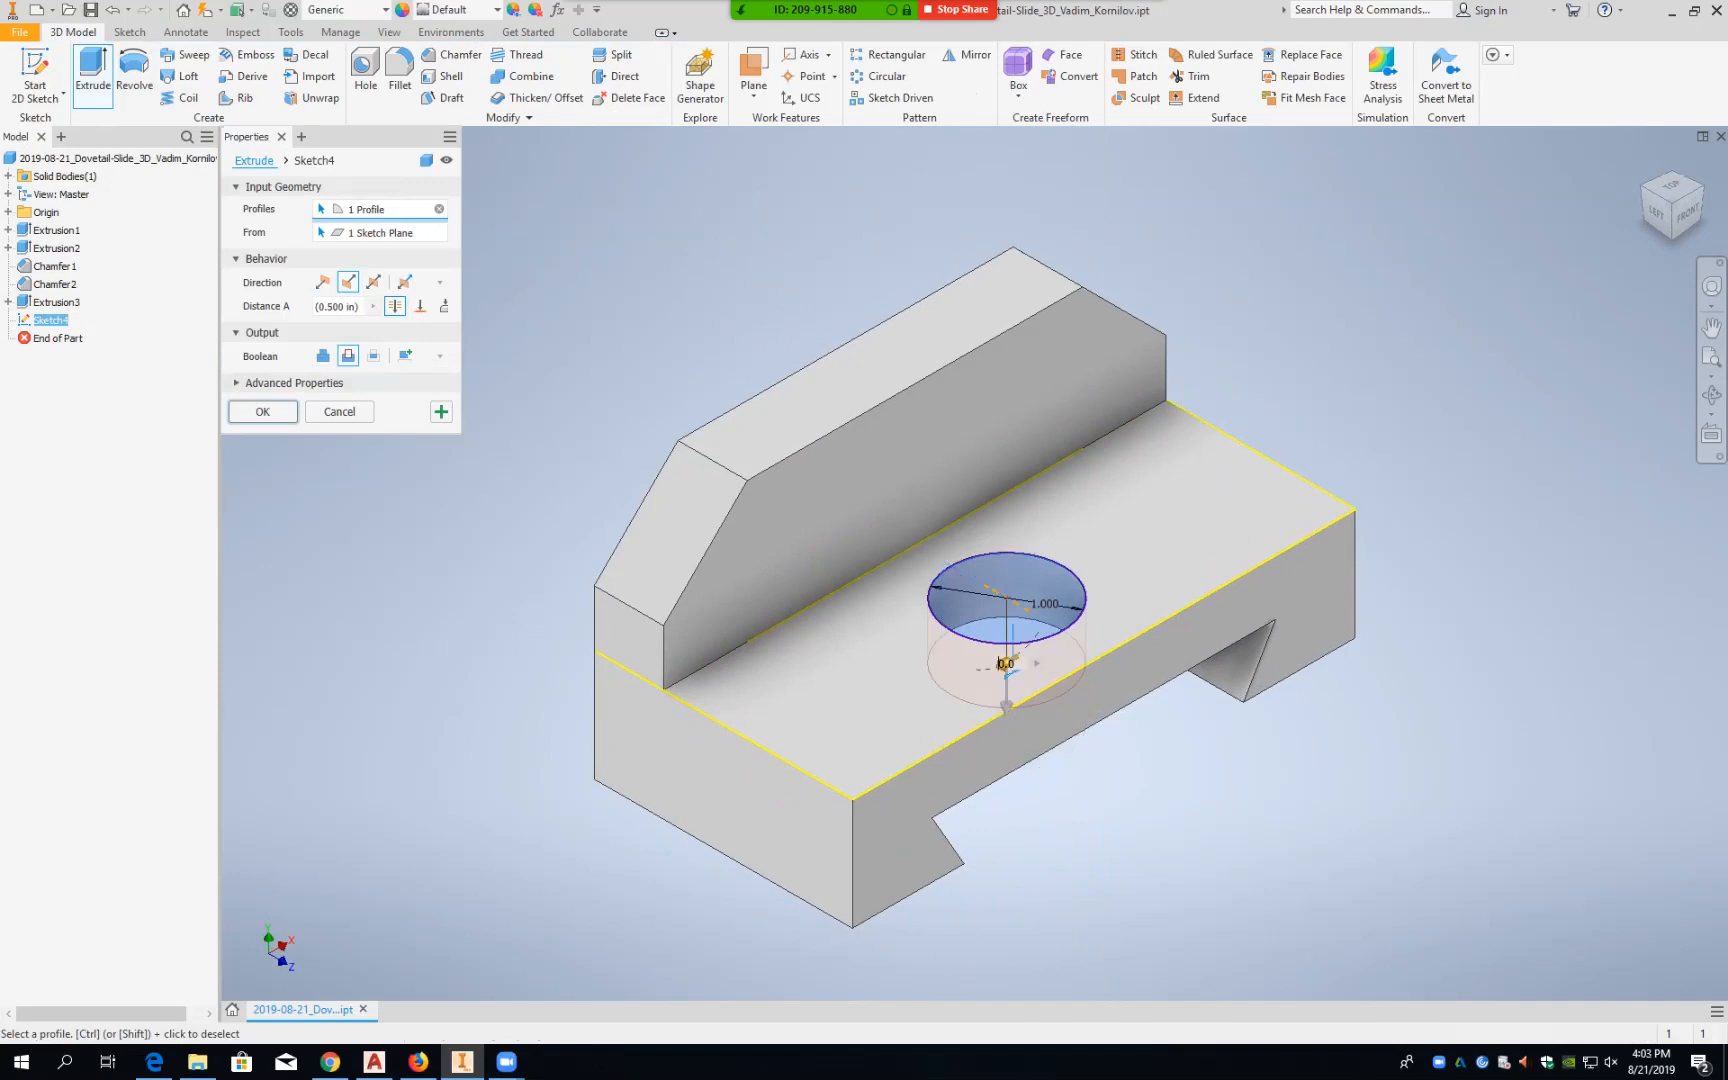
{"action": "key", "text": "Return"}
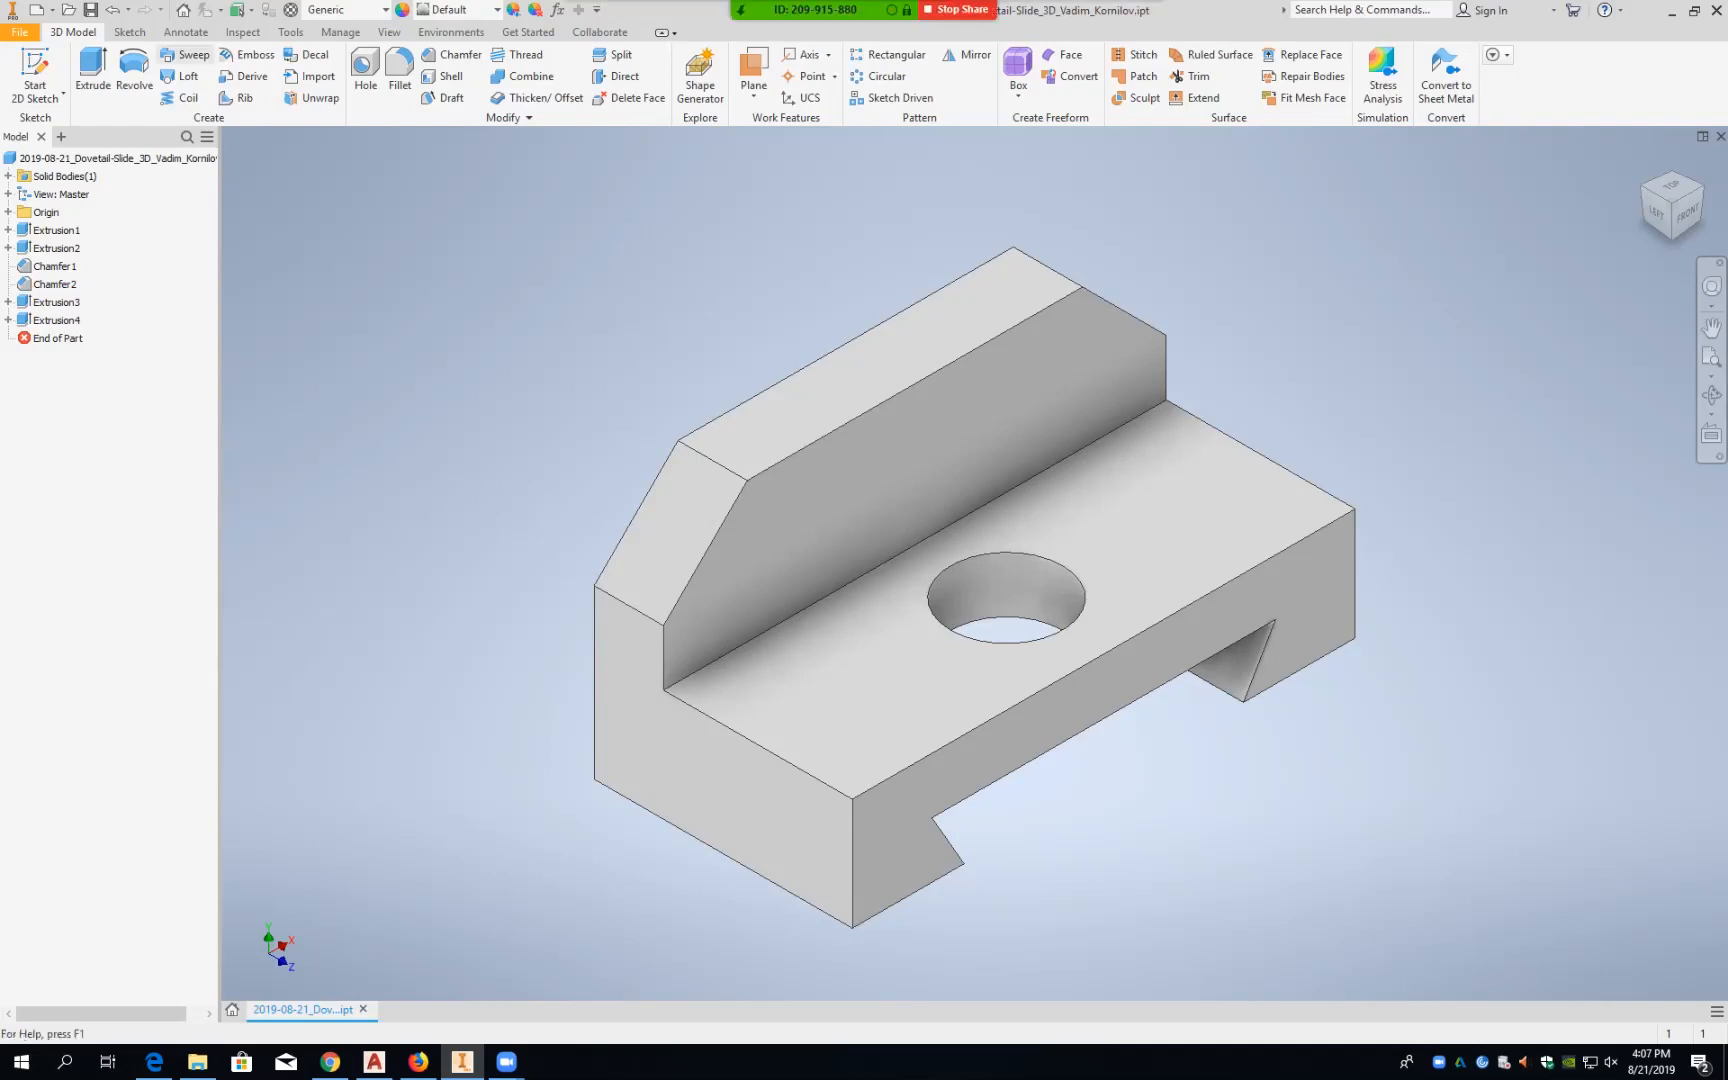
Step: Create a new part file alongside the finished dovetail slide
{"action": "left_click", "coordinate": [20, 32]}
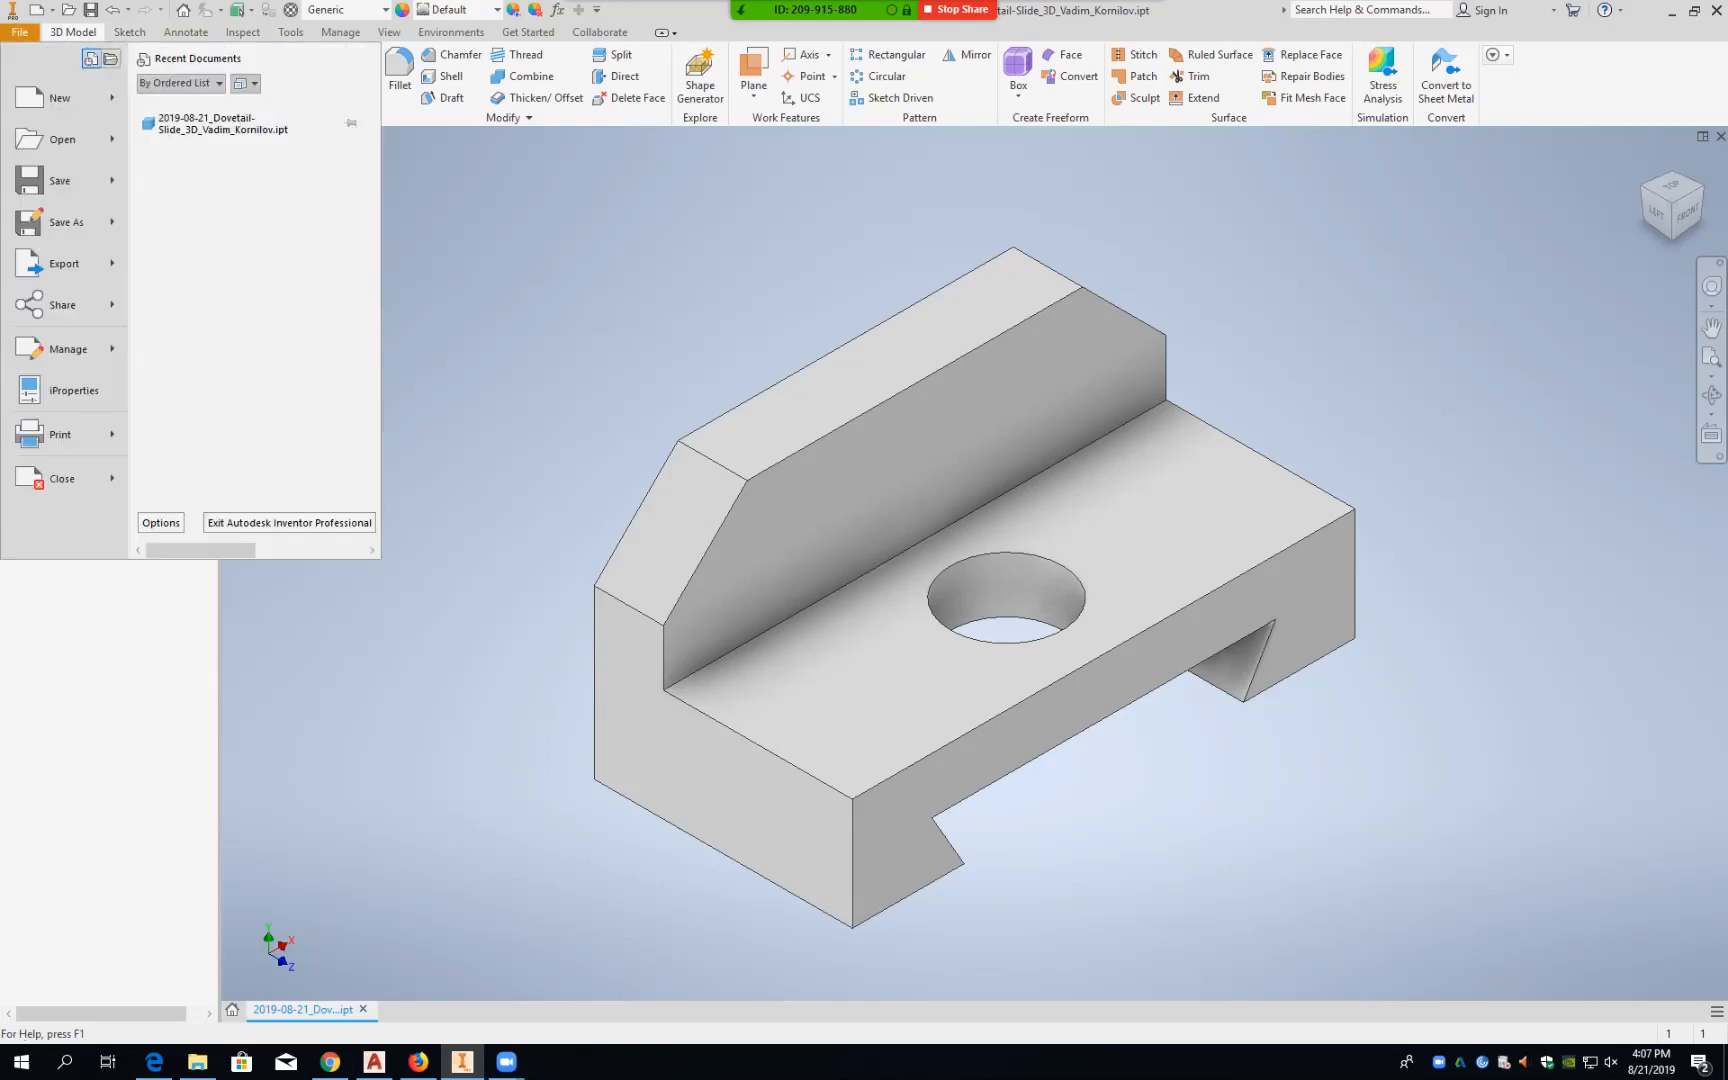
{"action": "mouse_move", "coordinate": [60, 97]}
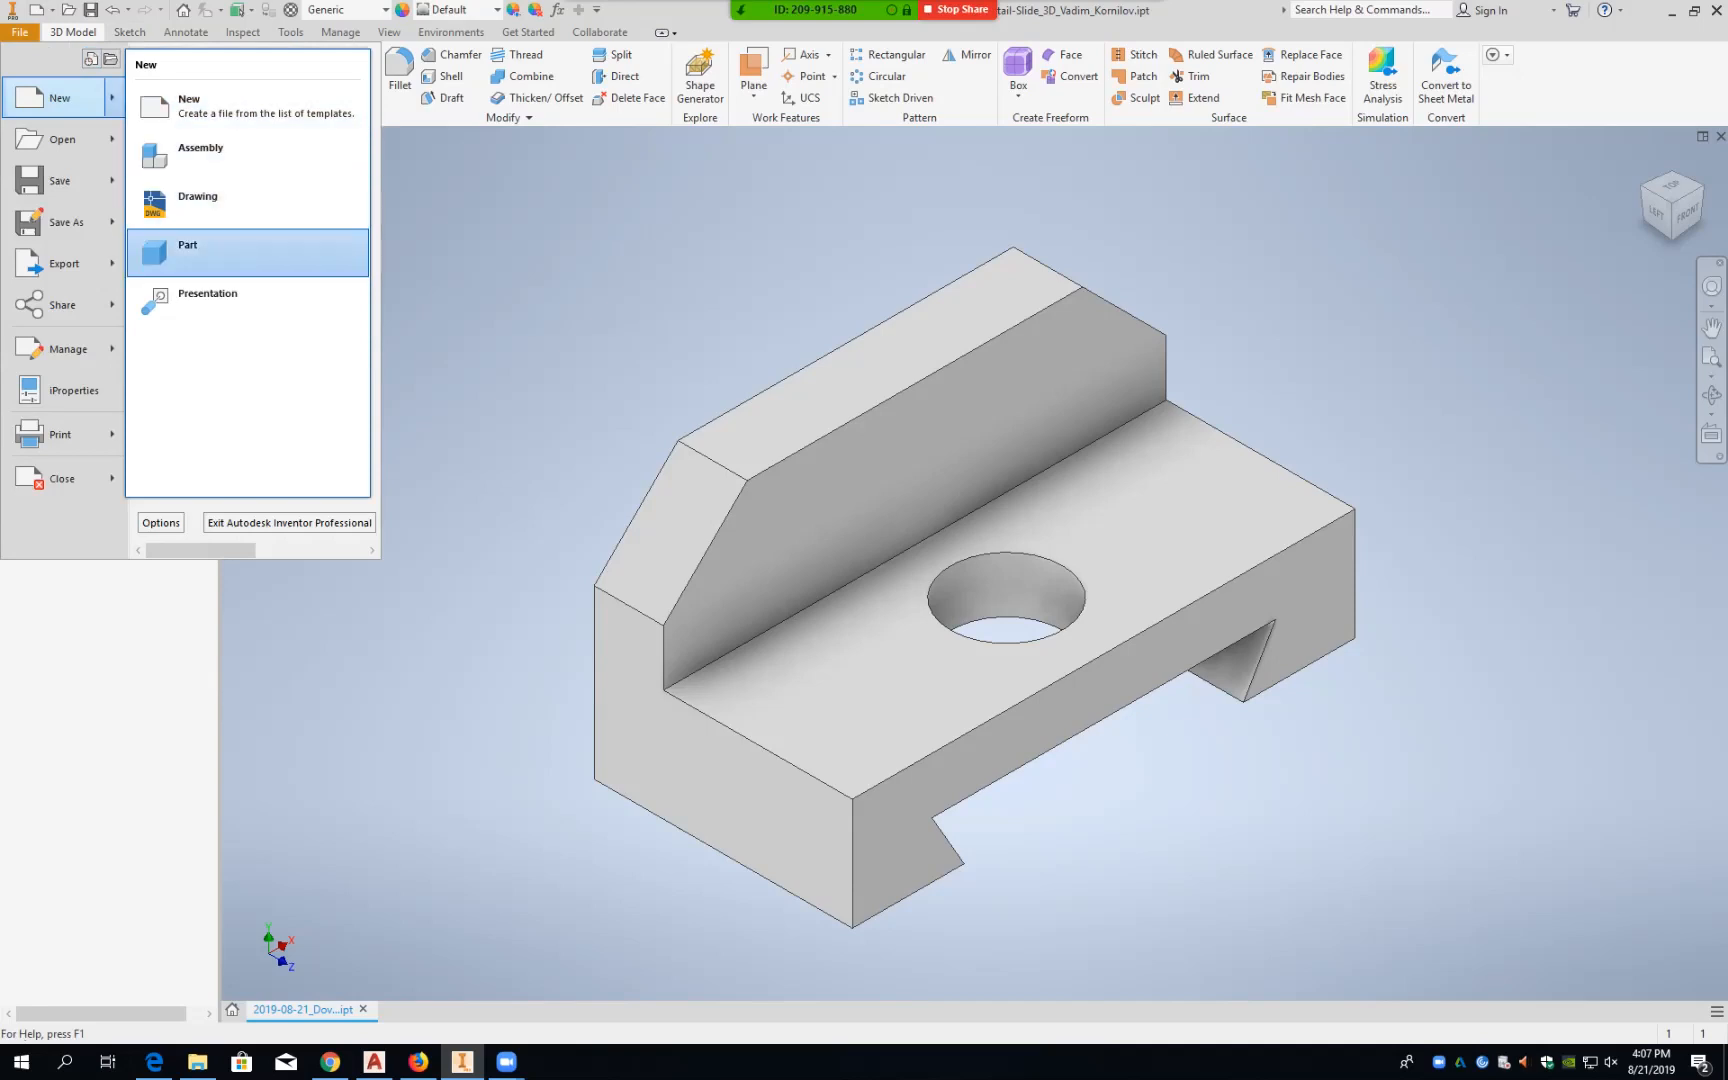
{"action": "left_click", "coordinate": [188, 250]}
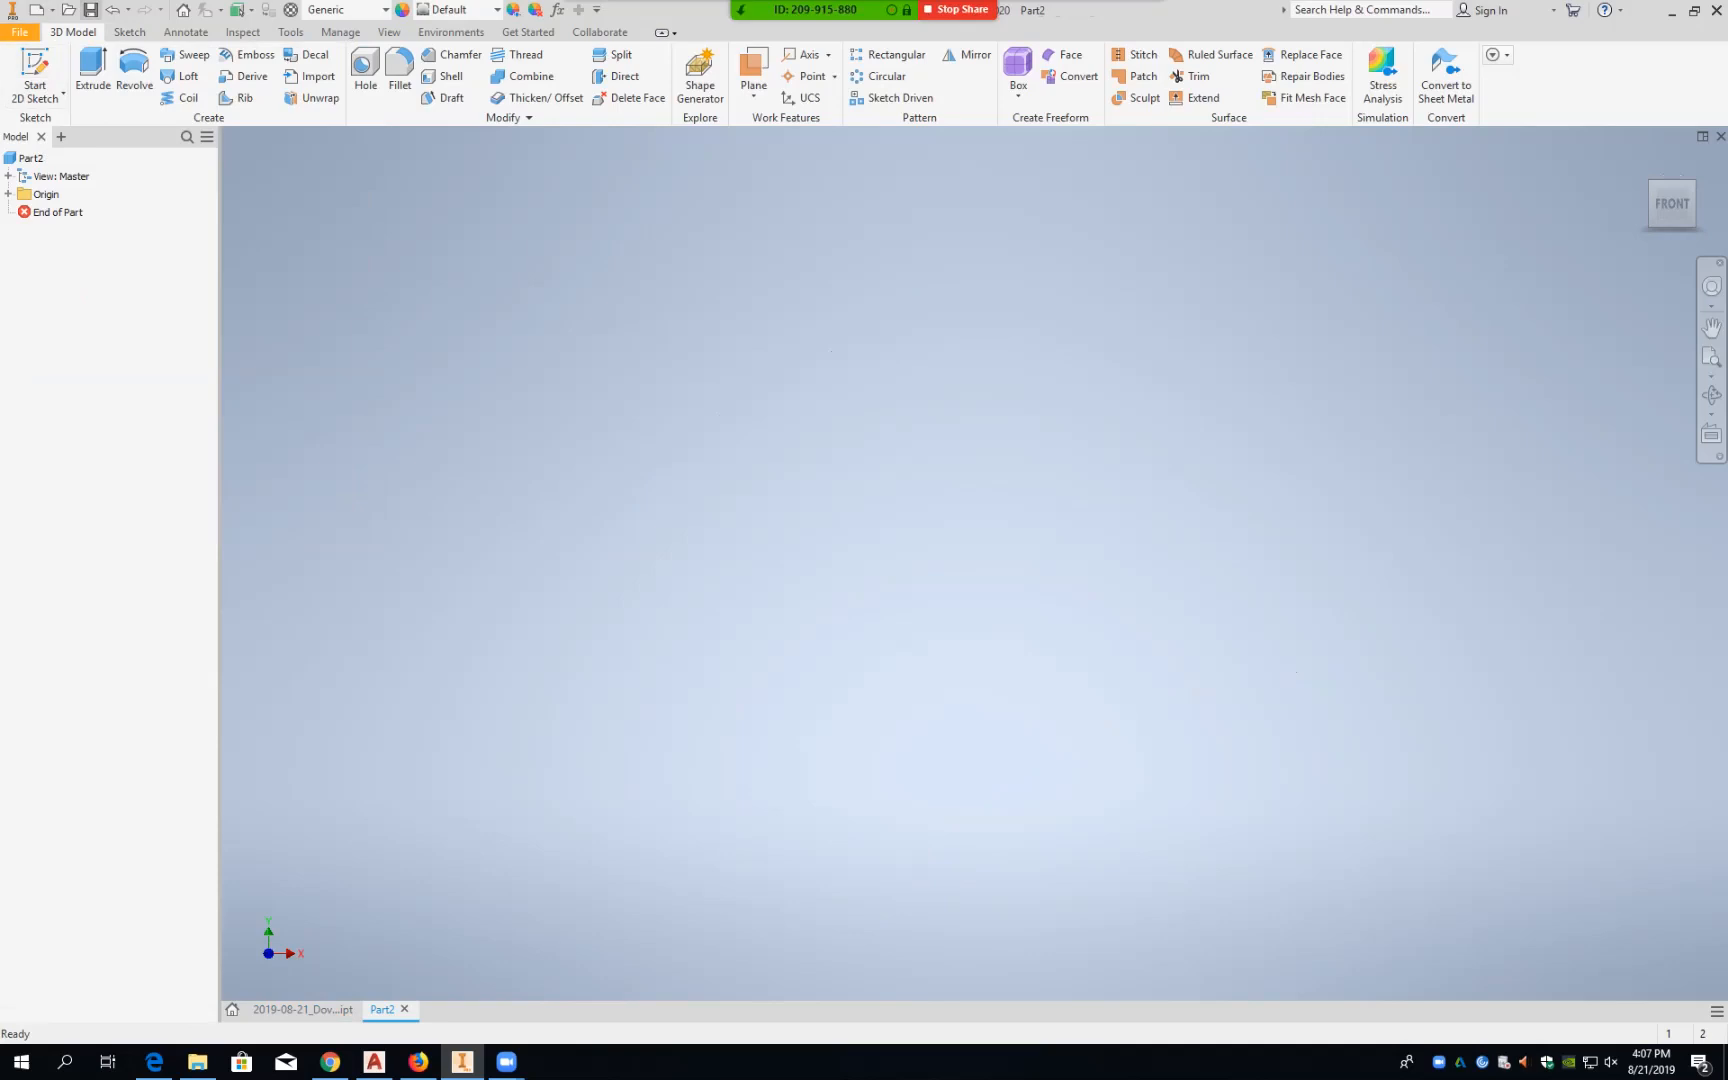
Step: Save the new part in folder 2710, reusing the slide file's name with "Slide" replaced by "Finger"
{"action": "key", "text": "ctrl+s"}
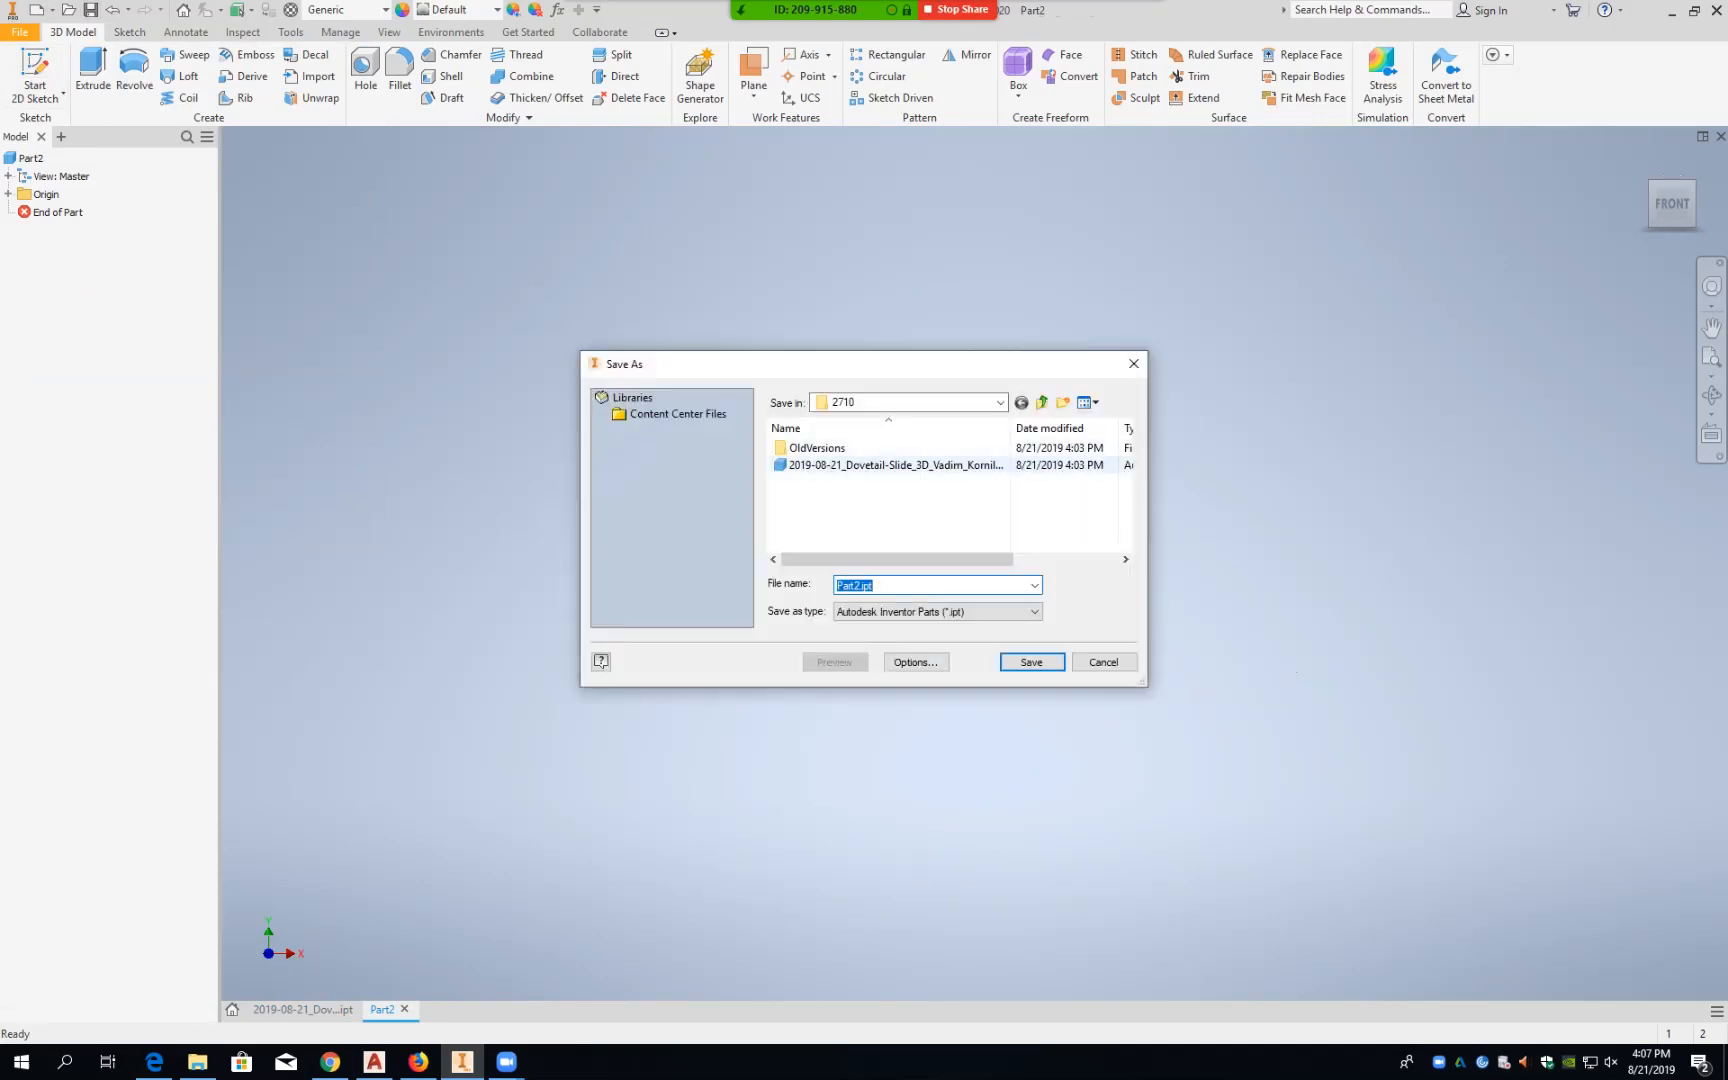
{"action": "left_click", "coordinate": [896, 465]}
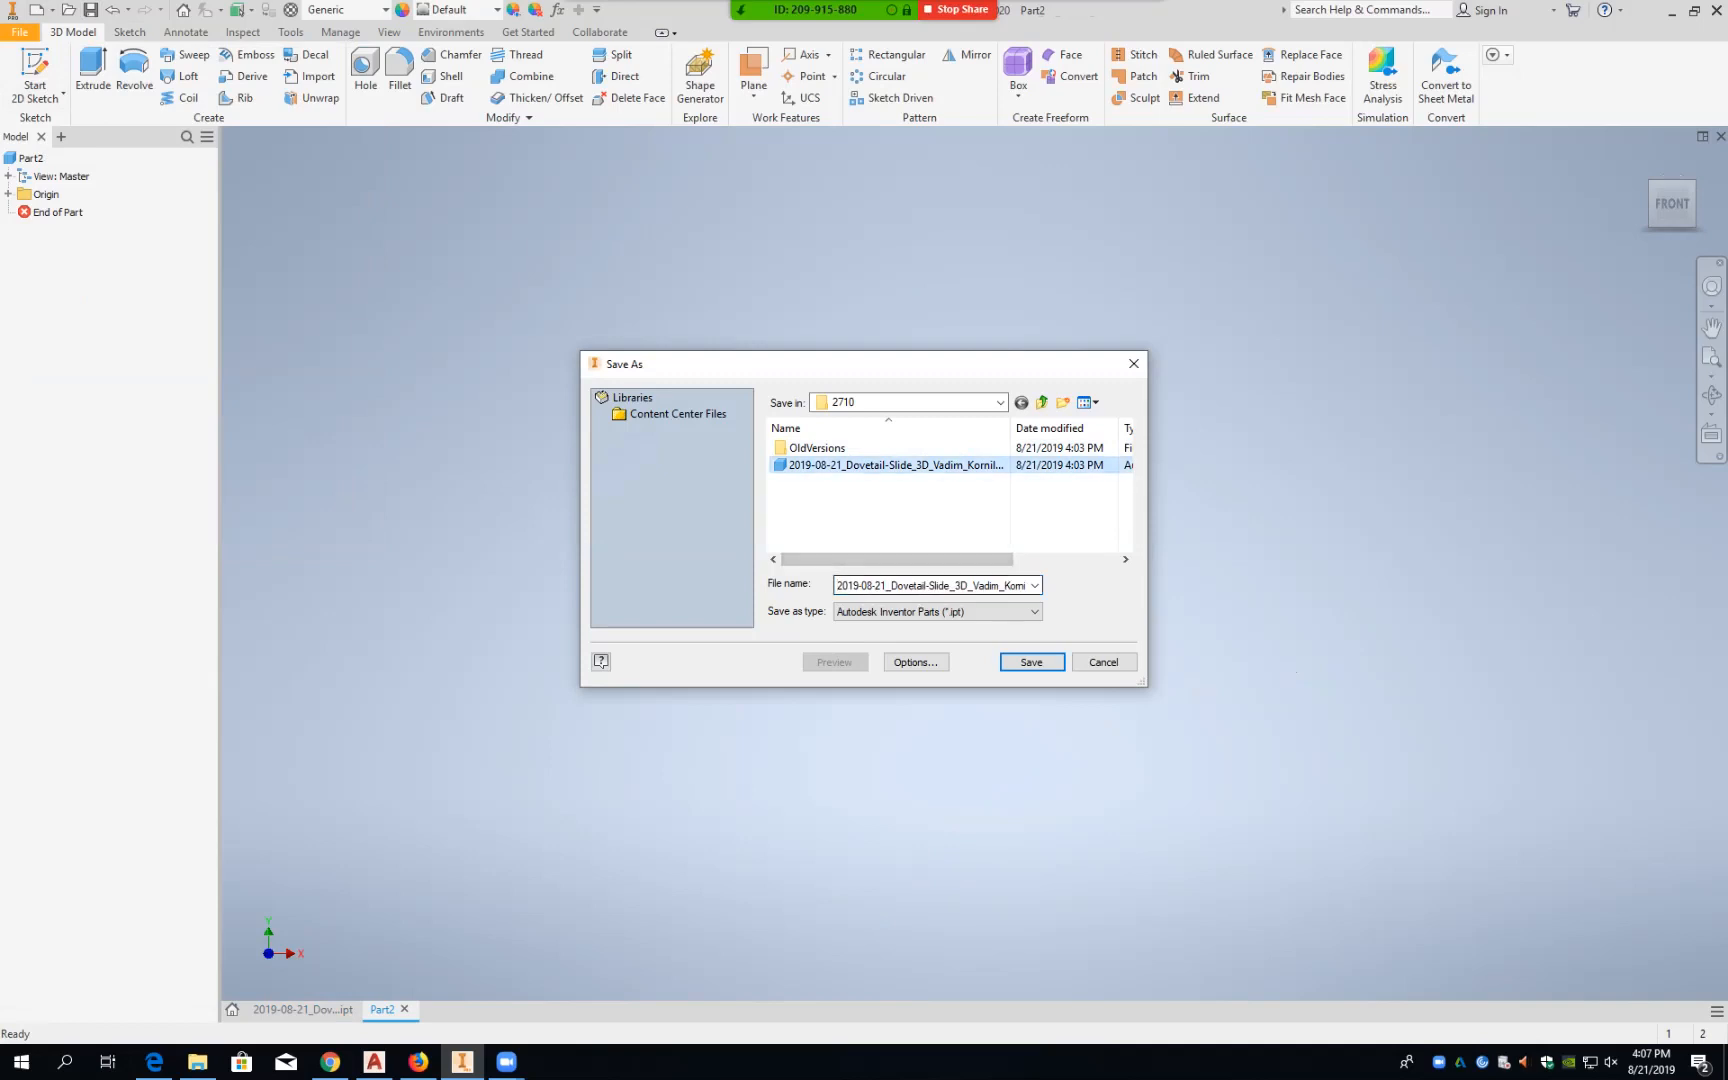
{"action": "left_click", "coordinate": [937, 586]}
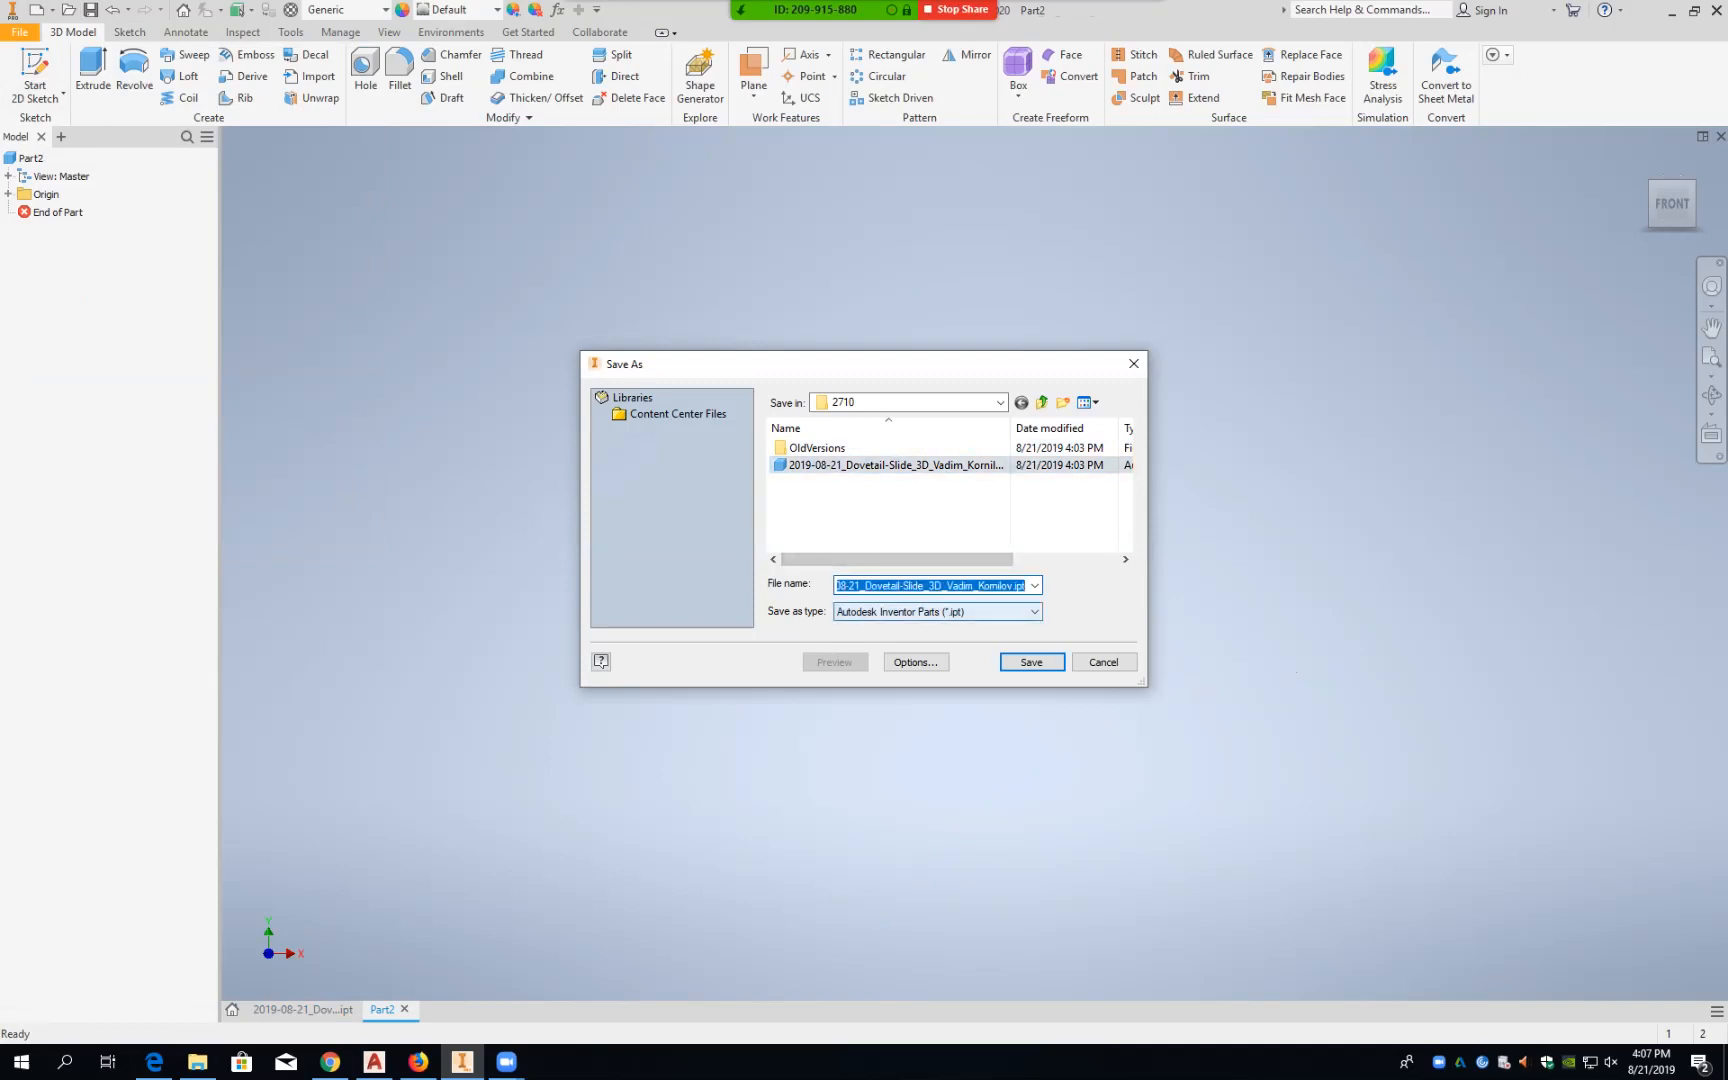
{"action": "left_click", "coordinate": [925, 586]}
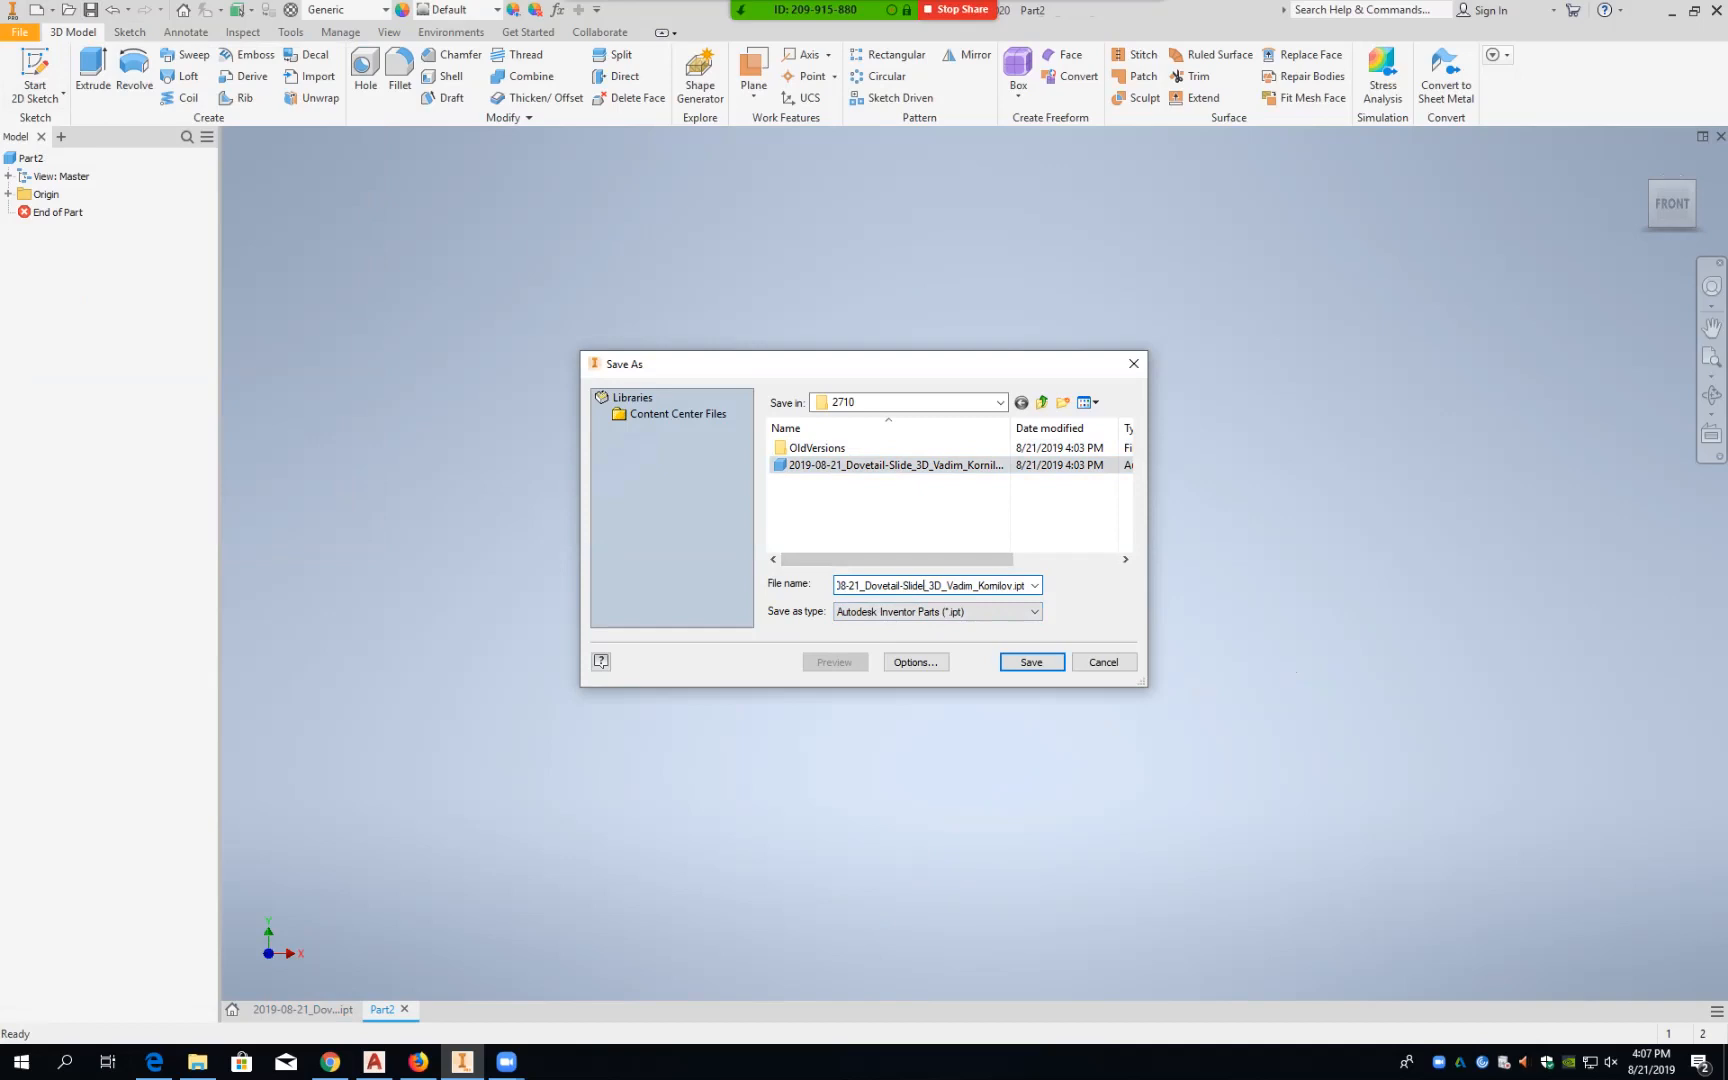
{"action": "key", "text": "BackSpace"}
{"action": "key", "text": "BackSpace"}
{"action": "key", "text": "BackSpace"}
{"action": "key", "text": "BackSpace"}
{"action": "key", "text": "BackSpace"}
{"action": "type", "text": "Finger"}
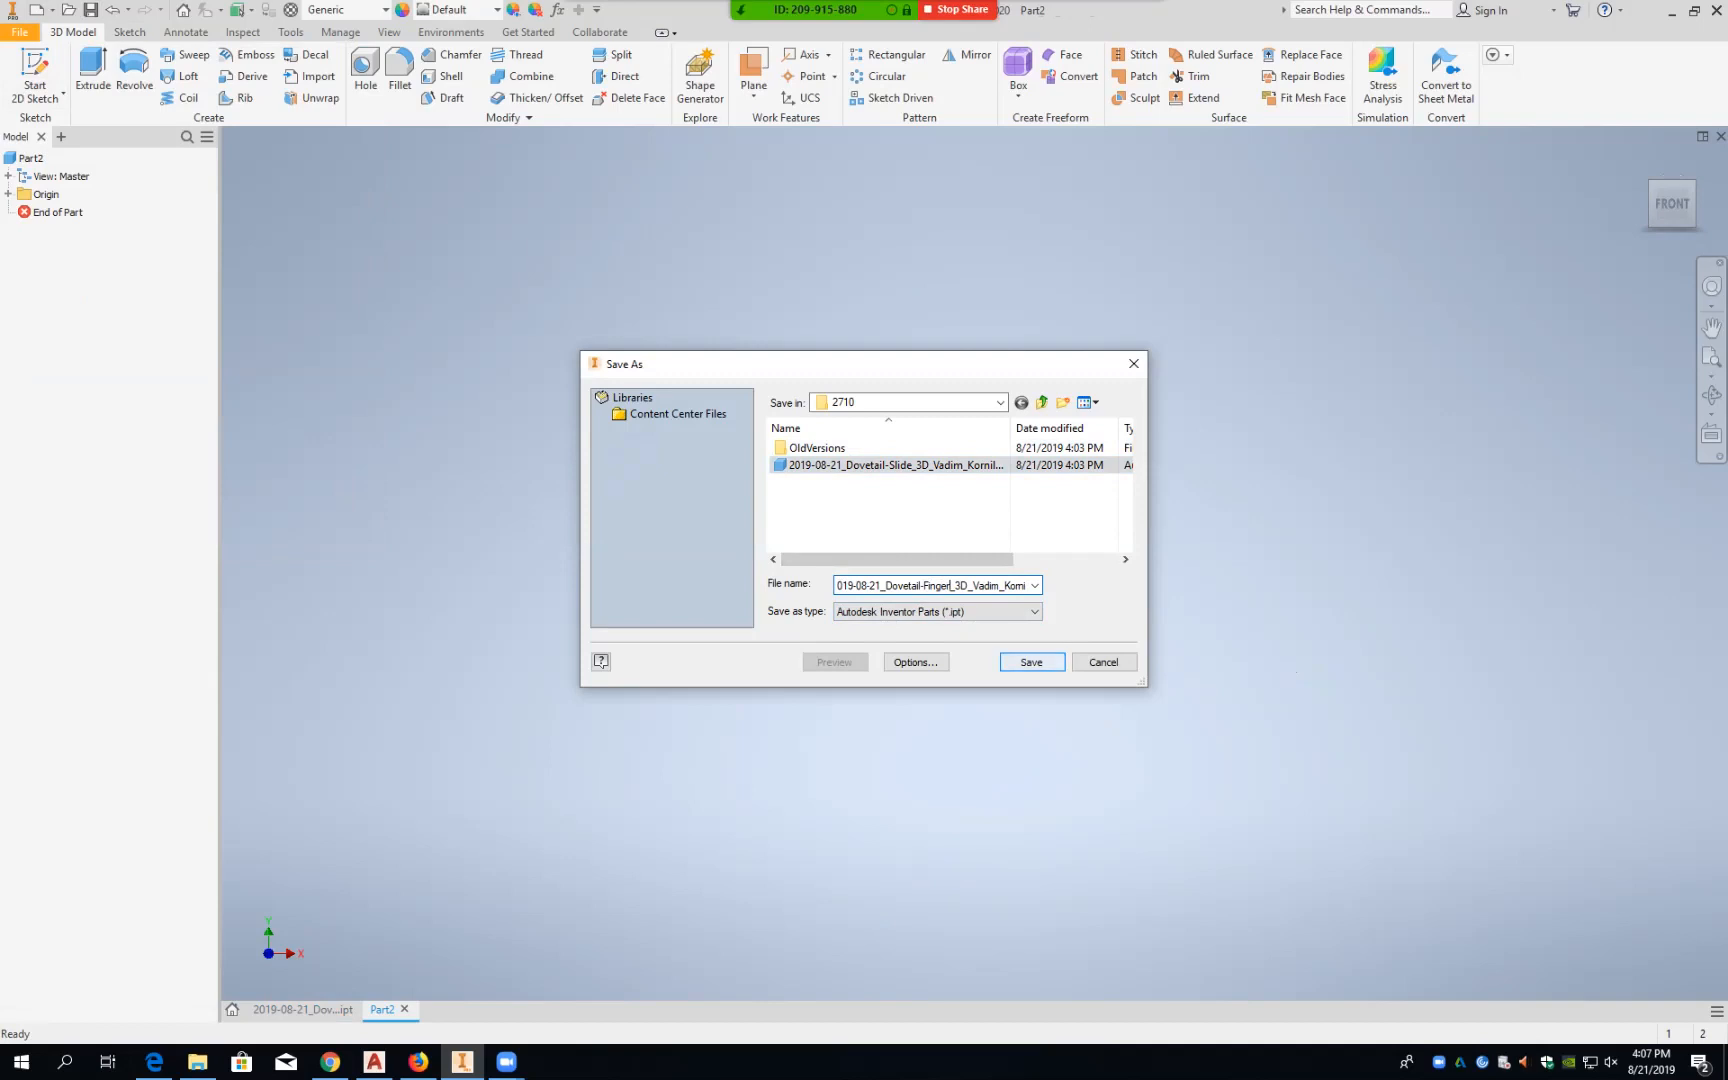
{"action": "key", "text": "Return"}
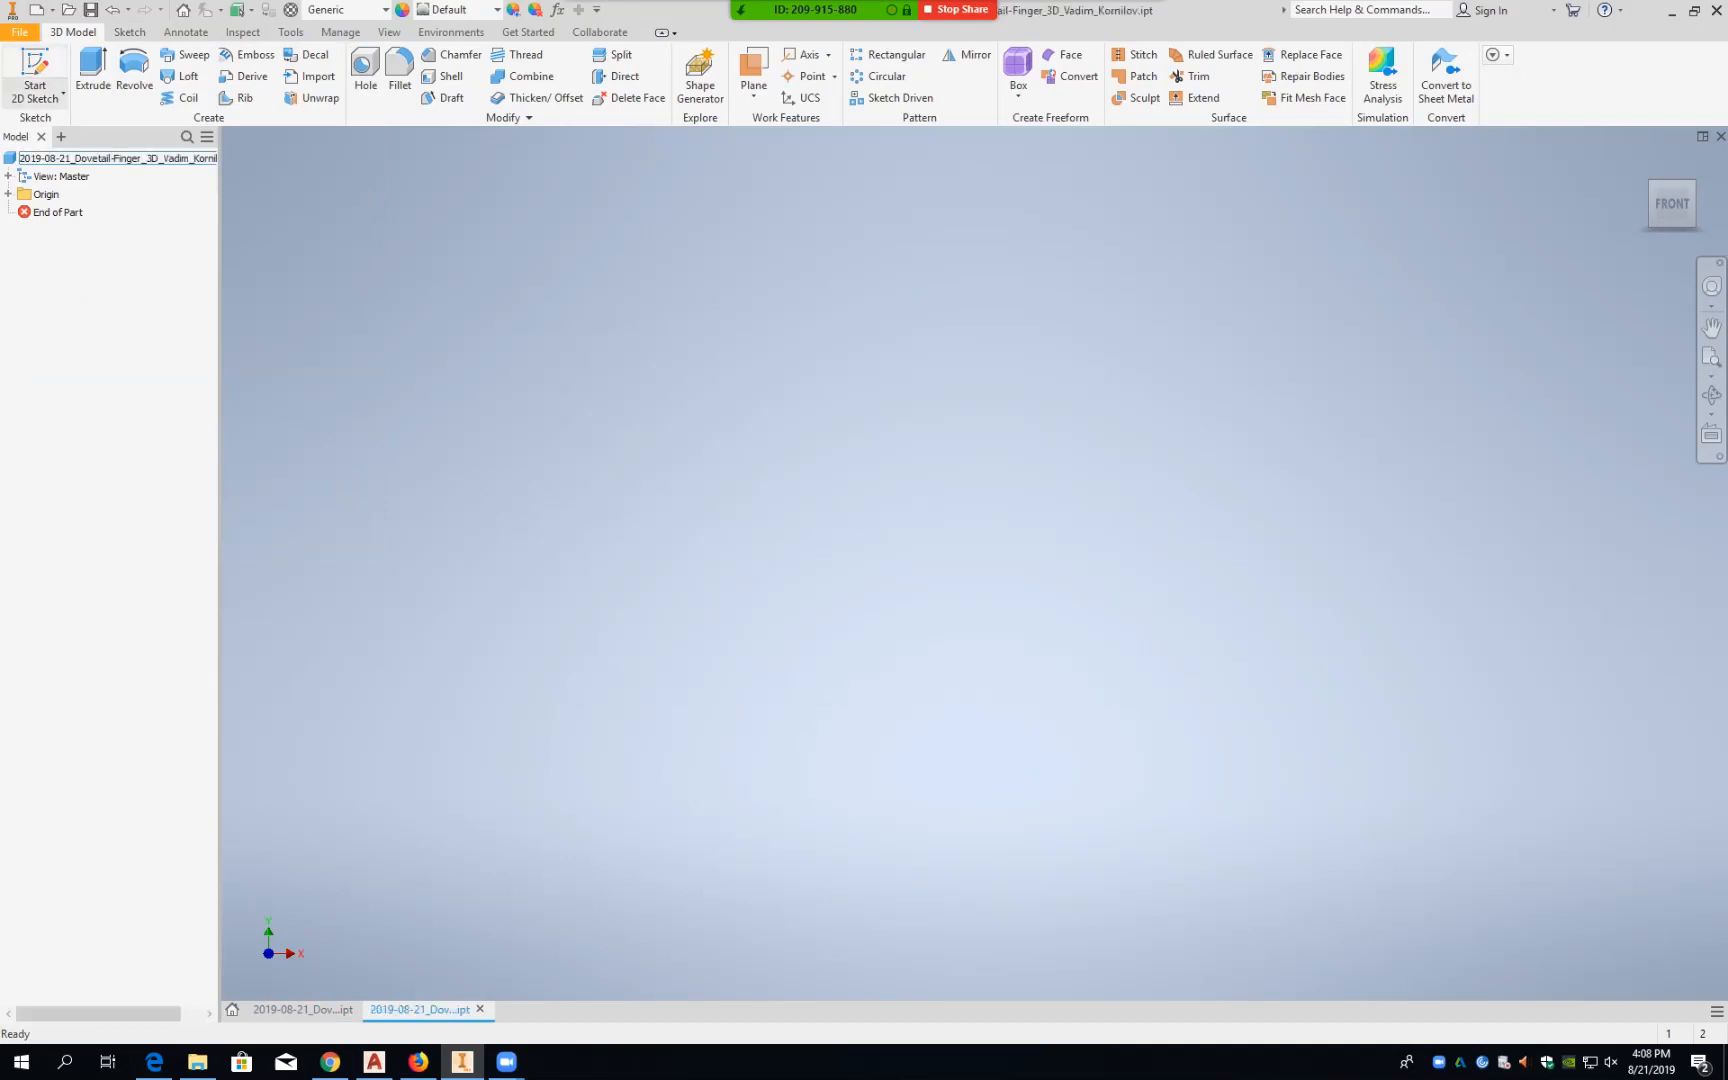
Step: Start a 2D sketch on the front (XY) plane and draw a rectangle about 0.82 in wide up and right of the origin
{"action": "left_click", "coordinate": [46, 96]}
{"action": "left_click", "coordinate": [66, 128]}
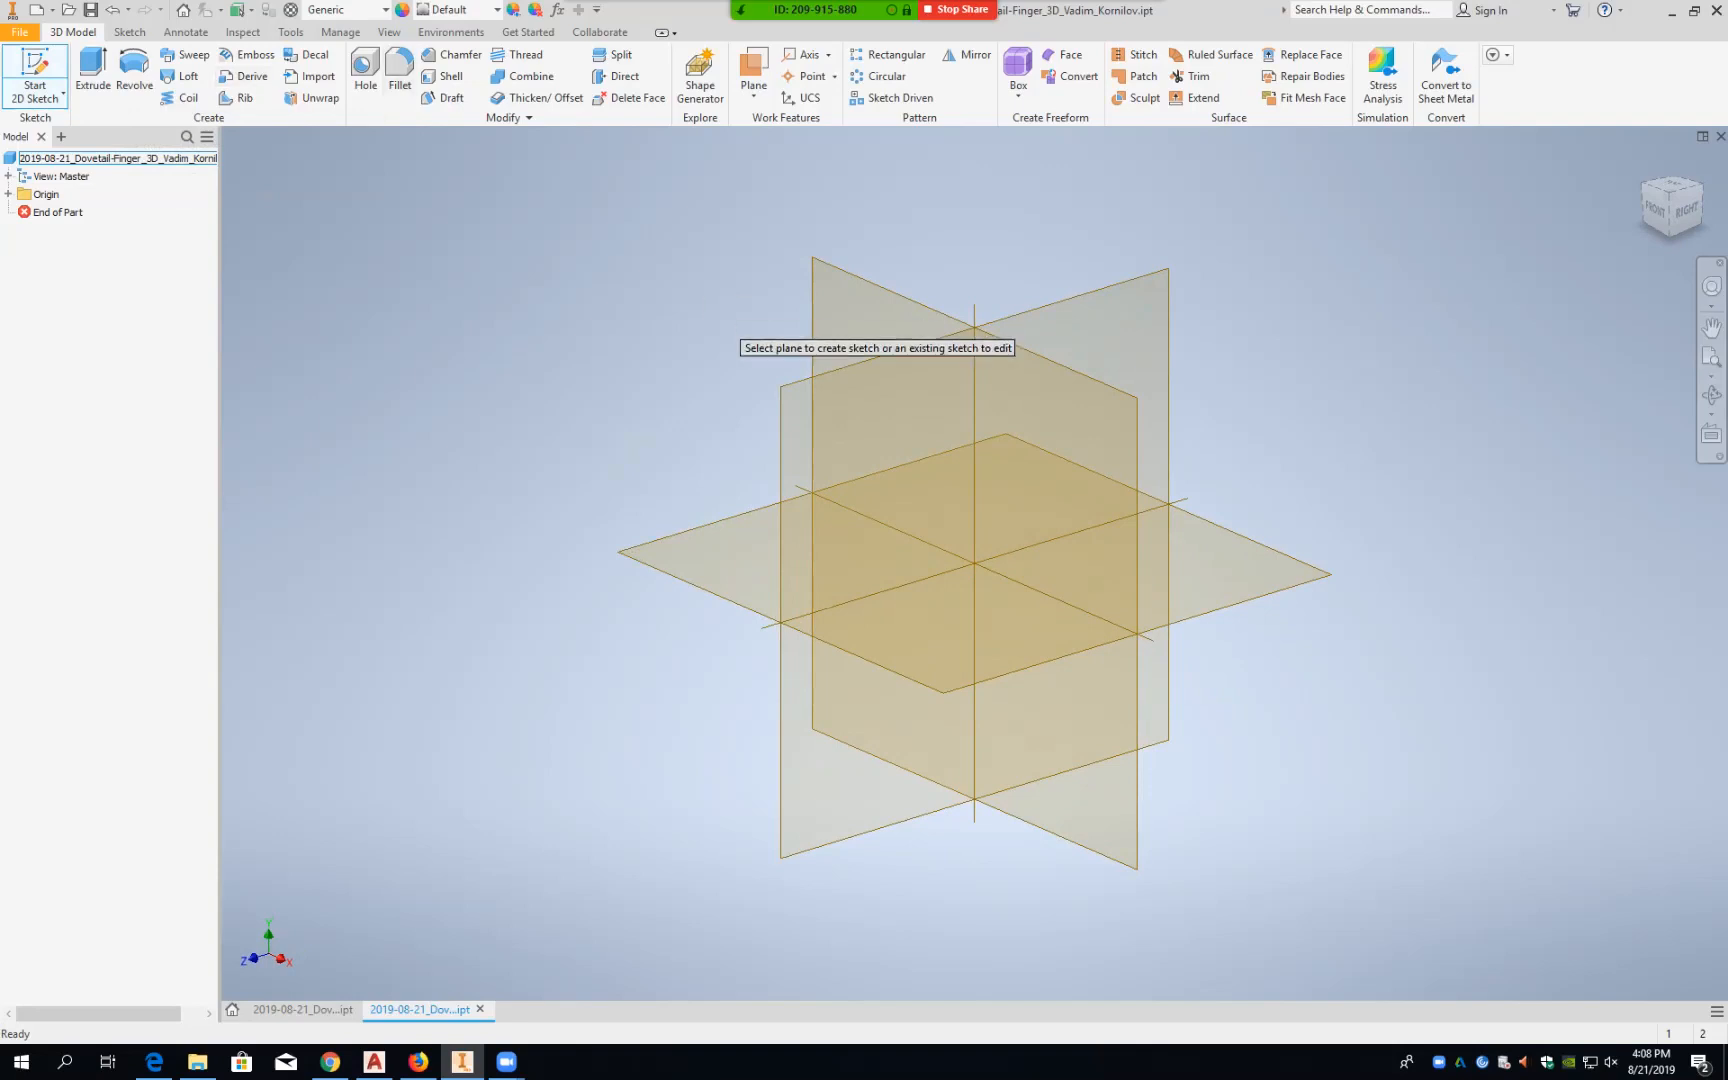
{"action": "left_click", "coordinate": [852, 338]}
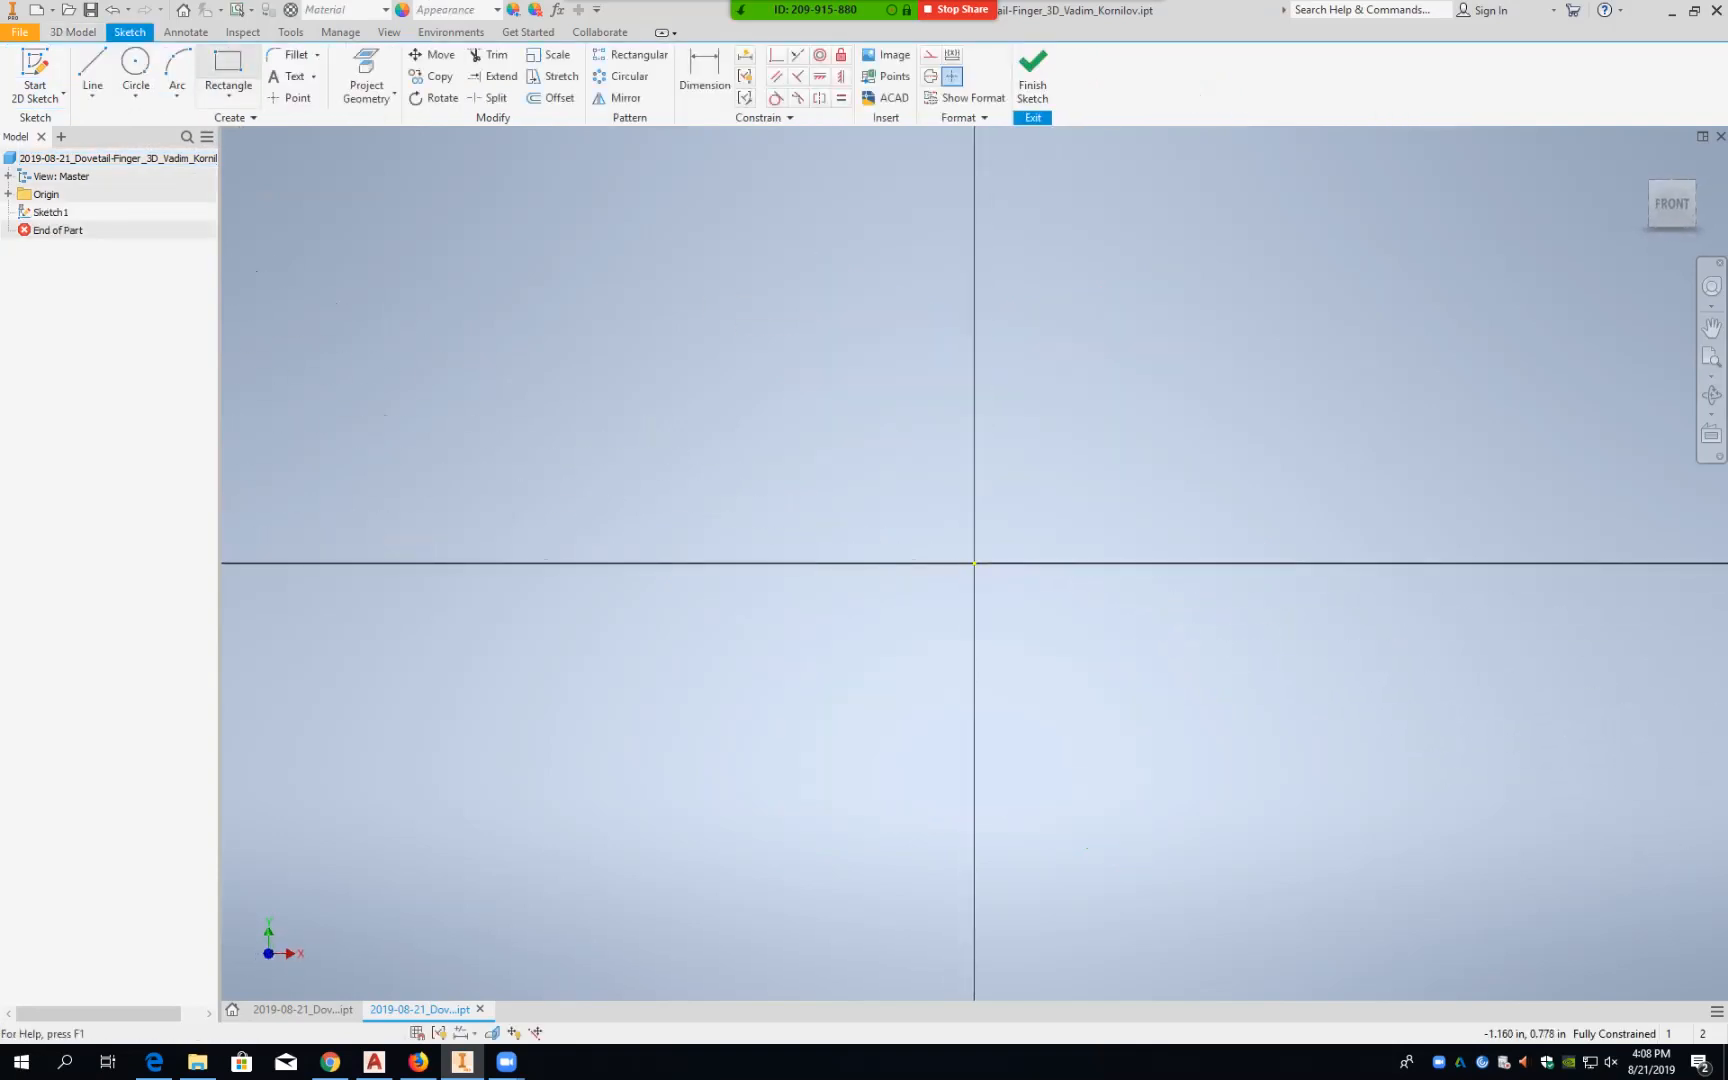
{"action": "left_click", "coordinate": [228, 68]}
{"action": "left_click", "coordinate": [996, 283]}
{"action": "left_click", "coordinate": [1522, 534]}
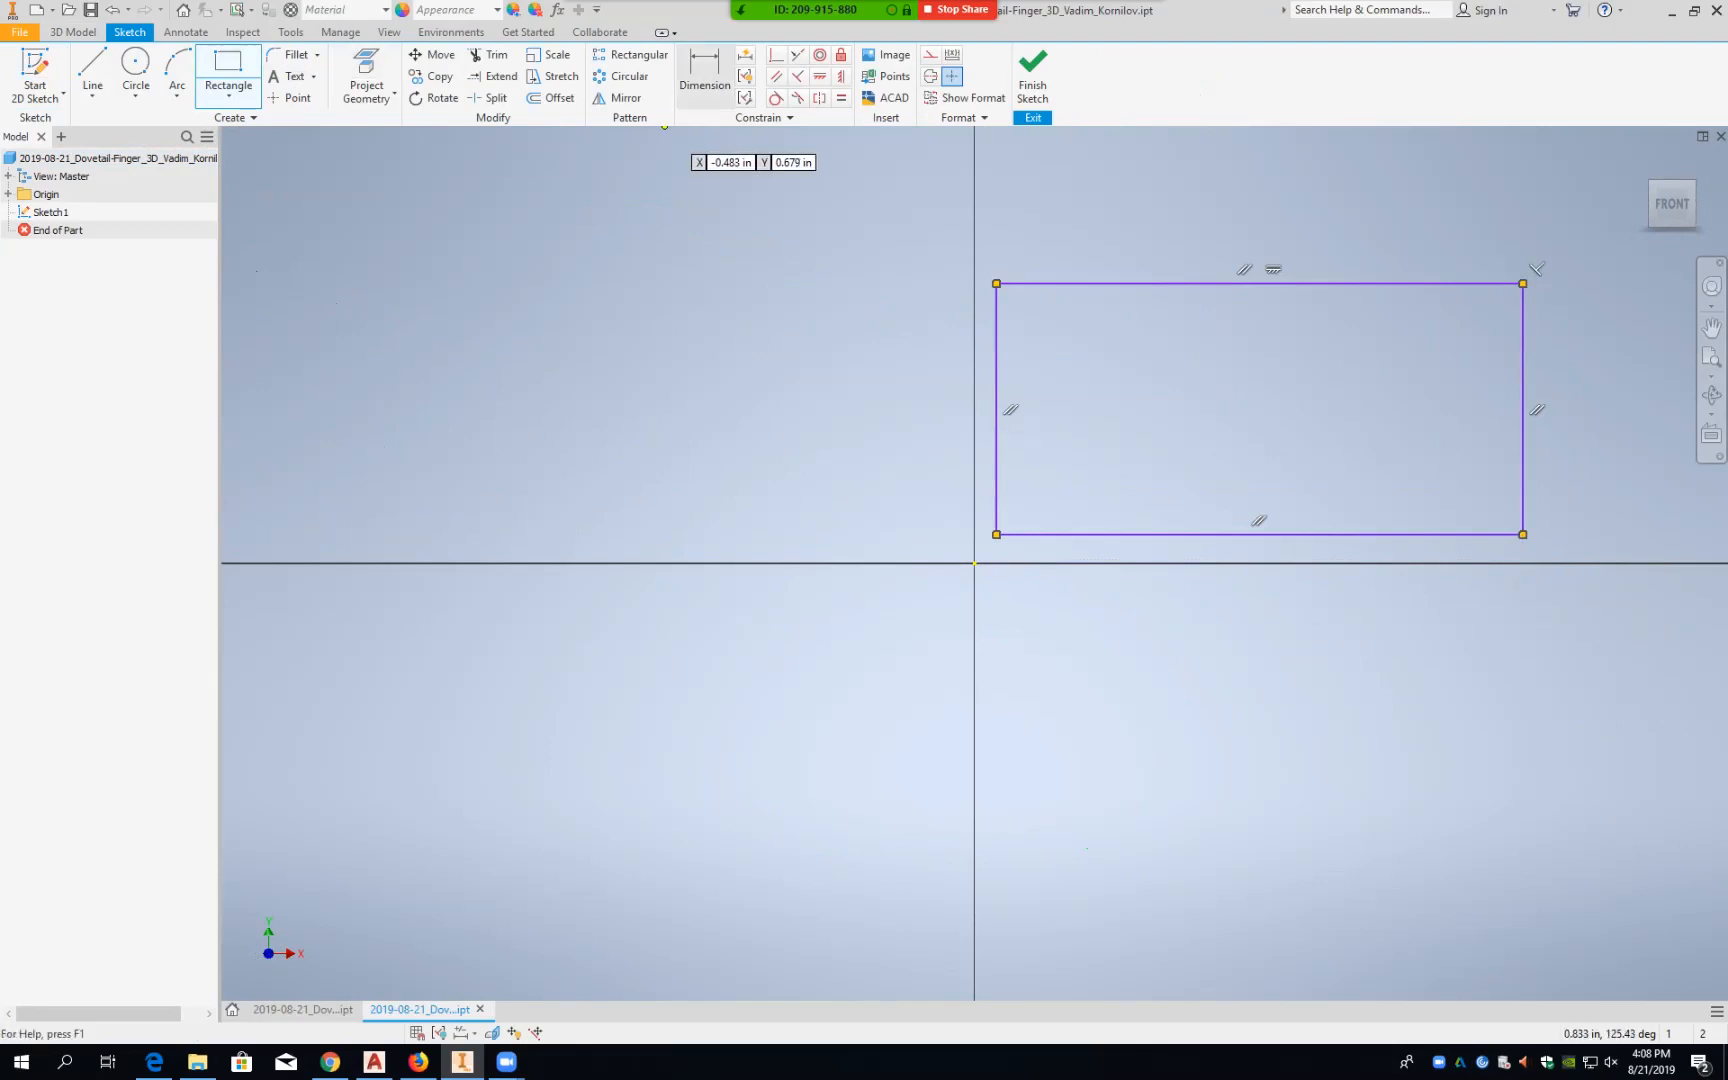
Step: Dimension the rectangle's left and bottom edges at 0 from the origin so its lower-left corner sits on it
{"action": "left_click", "coordinate": [705, 70]}
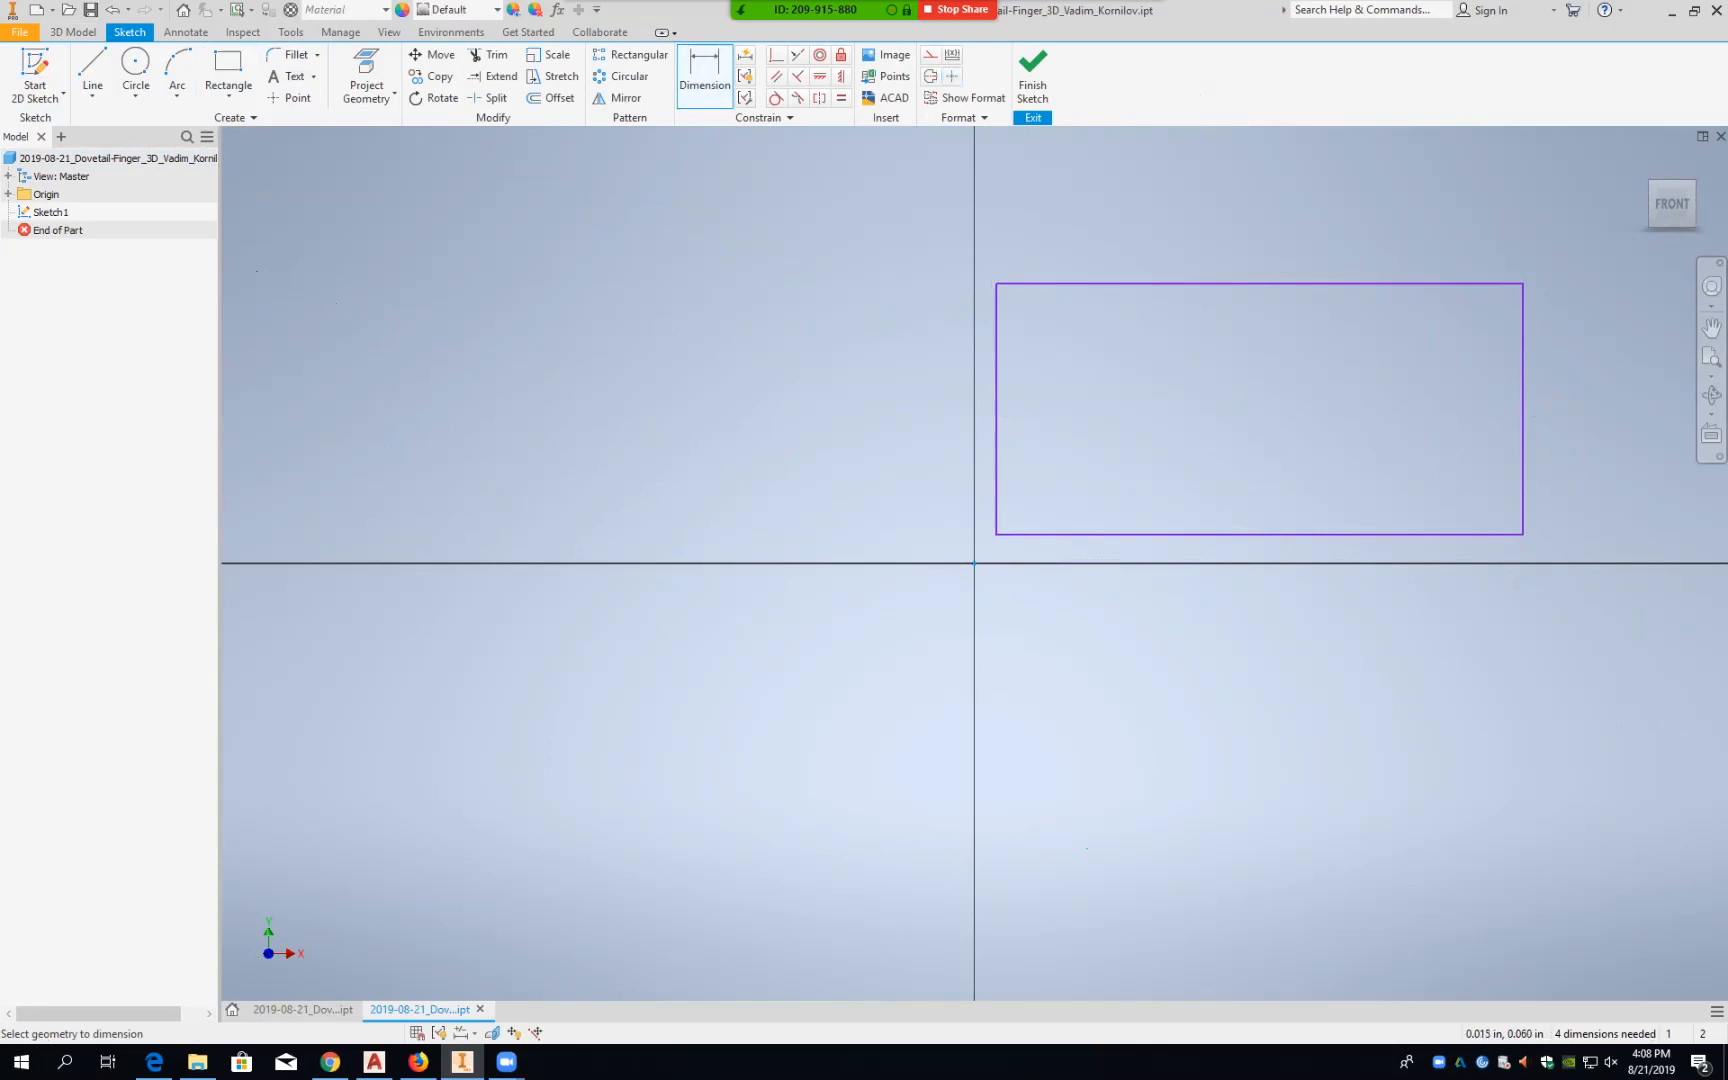
{"action": "left_click", "coordinate": [996, 505]}
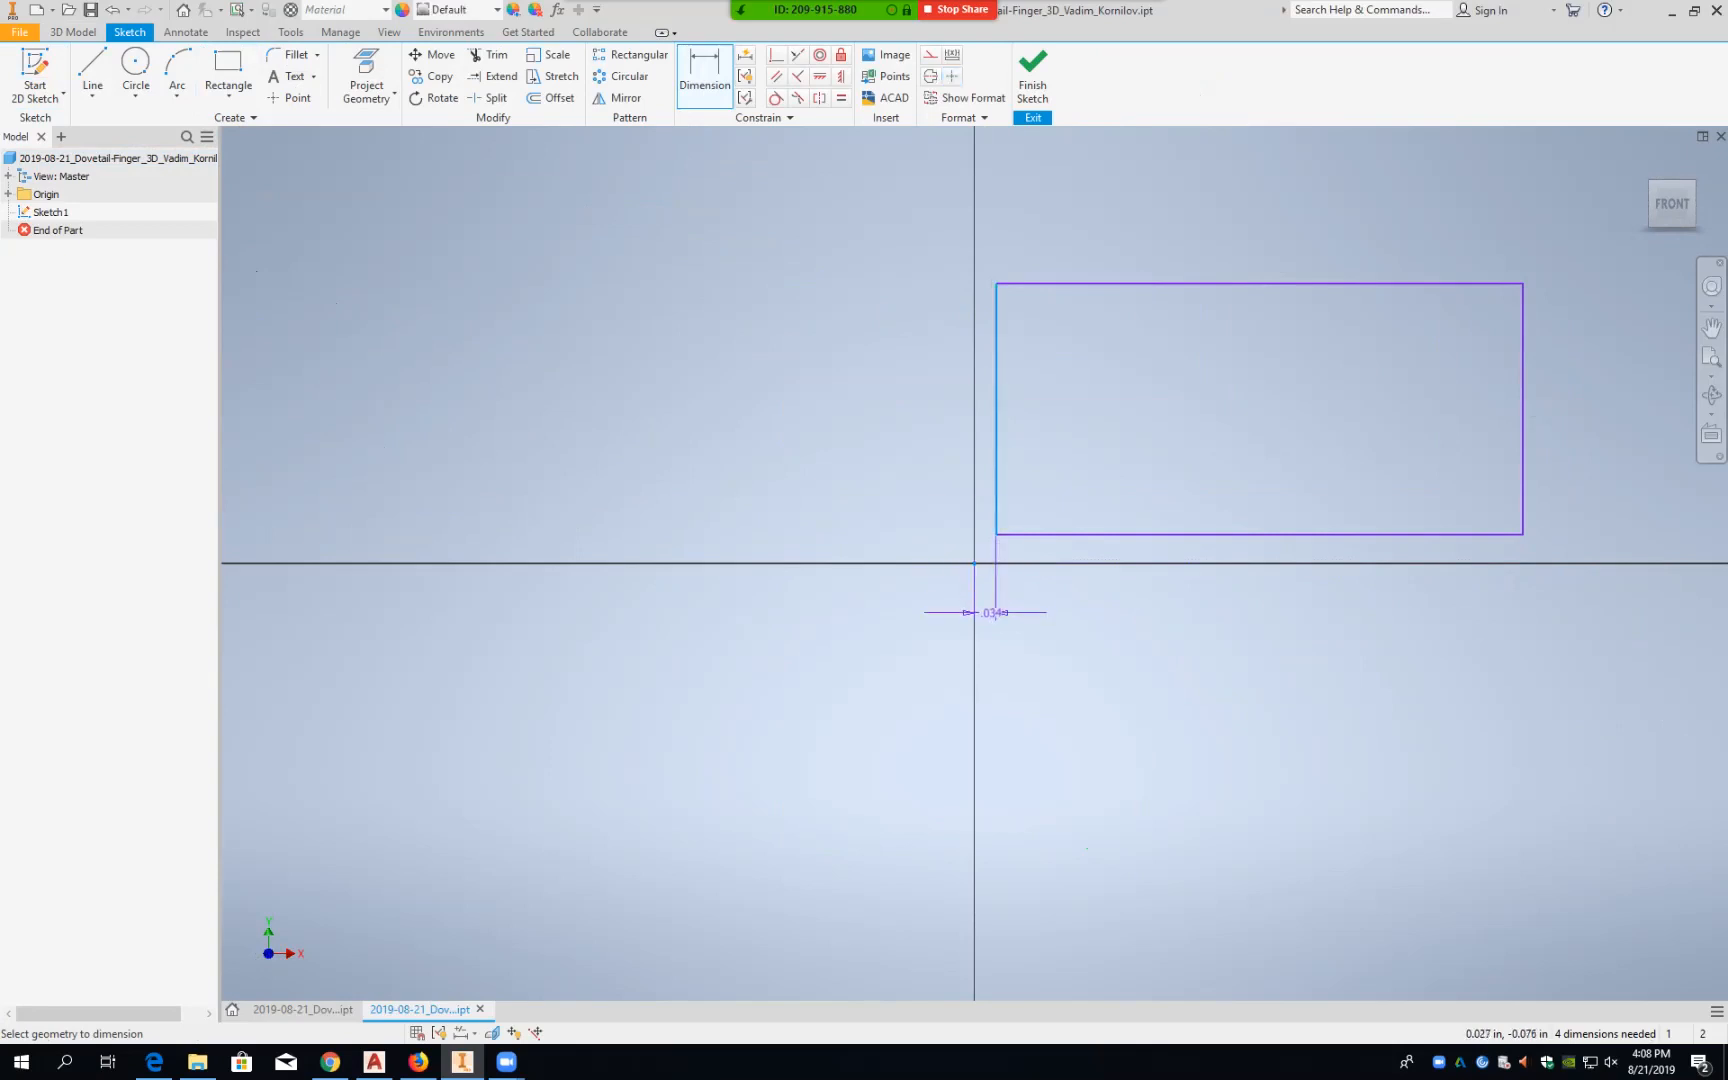
{"action": "left_click", "coordinate": [985, 618]}
{"action": "type", "text": "0"}
{"action": "key", "text": "Return"}
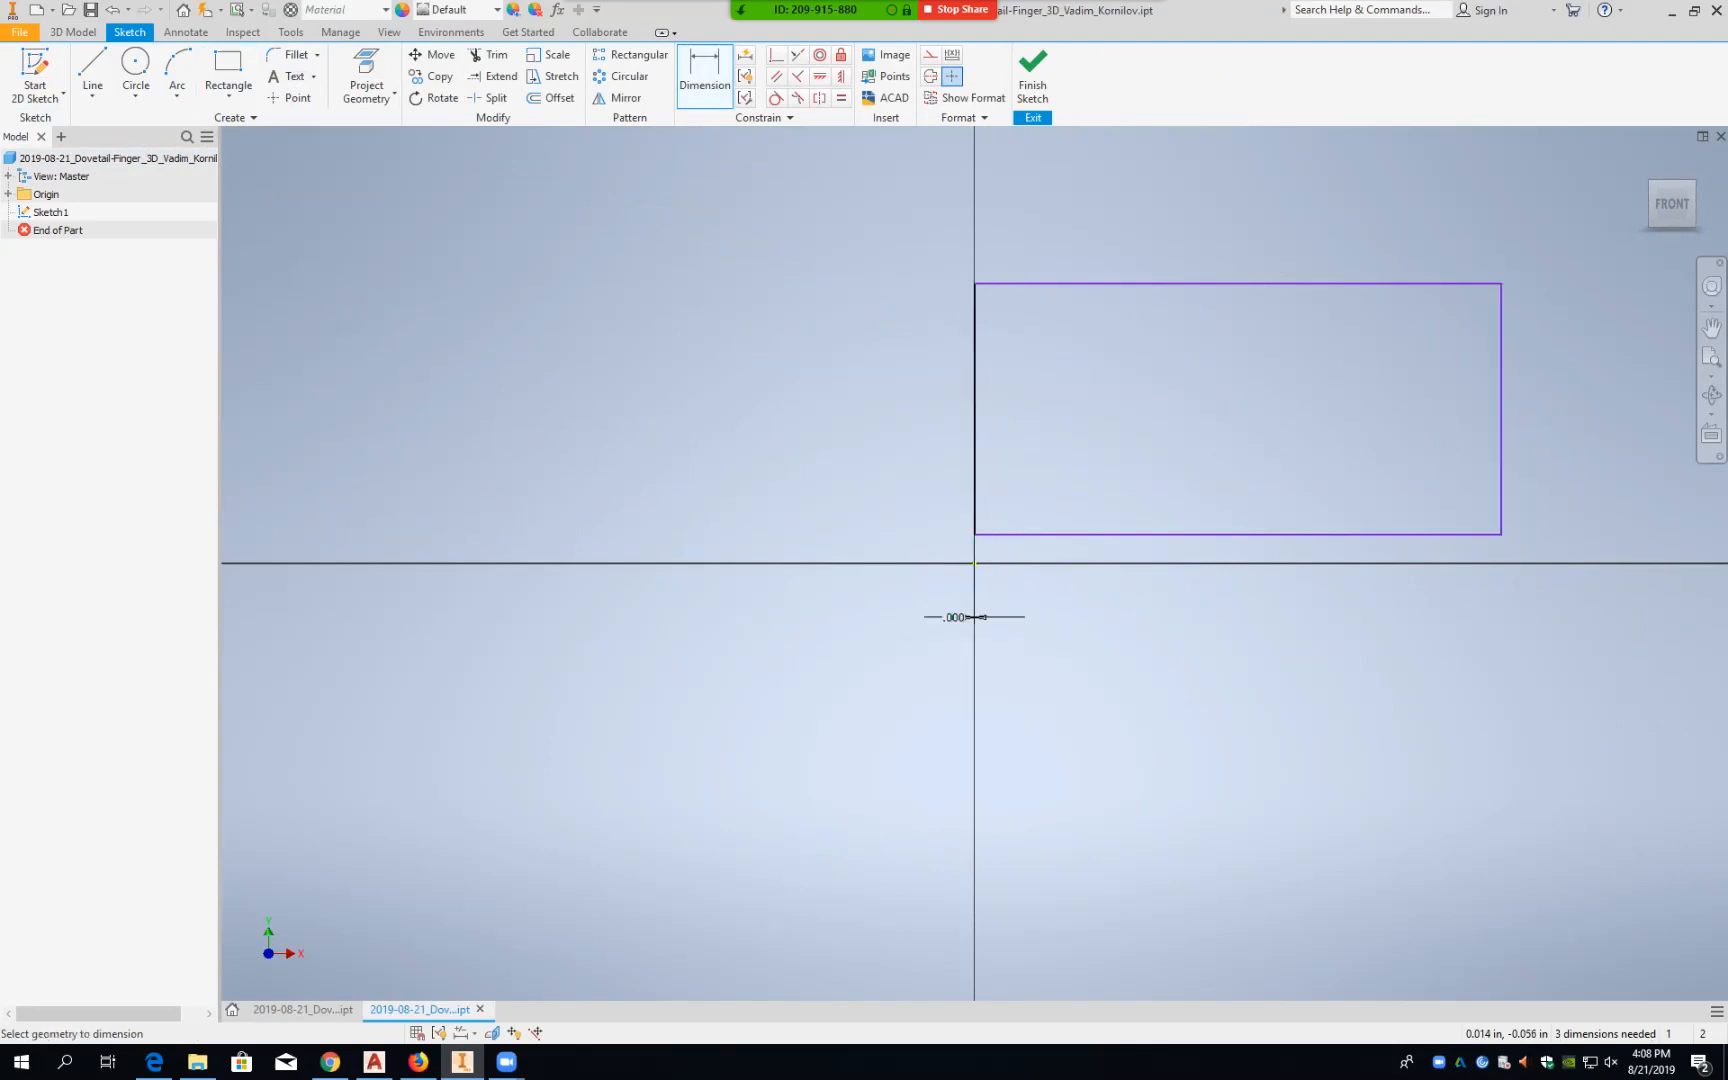
{"action": "left_click", "coordinate": [977, 564]}
{"action": "left_click", "coordinate": [988, 534]}
{"action": "left_click", "coordinate": [911, 546]}
{"action": "type", "text": "0"}
{"action": "key", "text": "Return"}
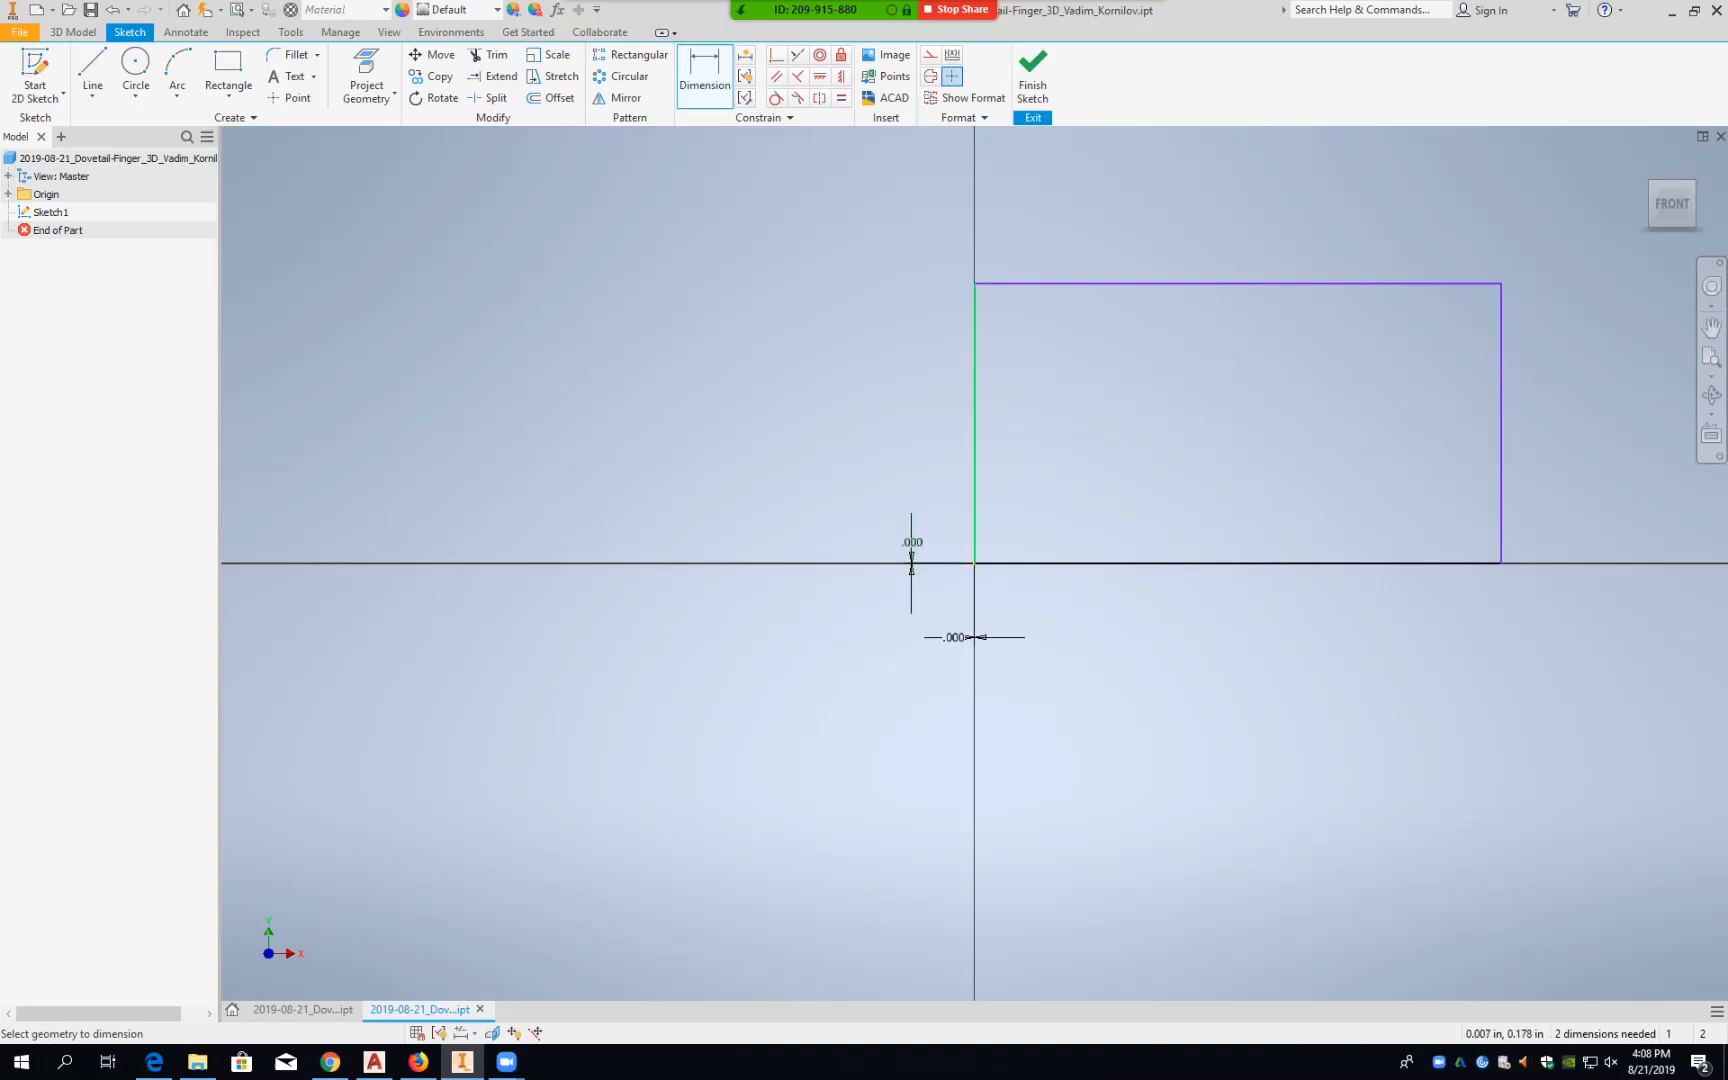
Step: Dimension the rectangle's left edge to set its height to 1.75 in
{"action": "left_click", "coordinate": [975, 420]}
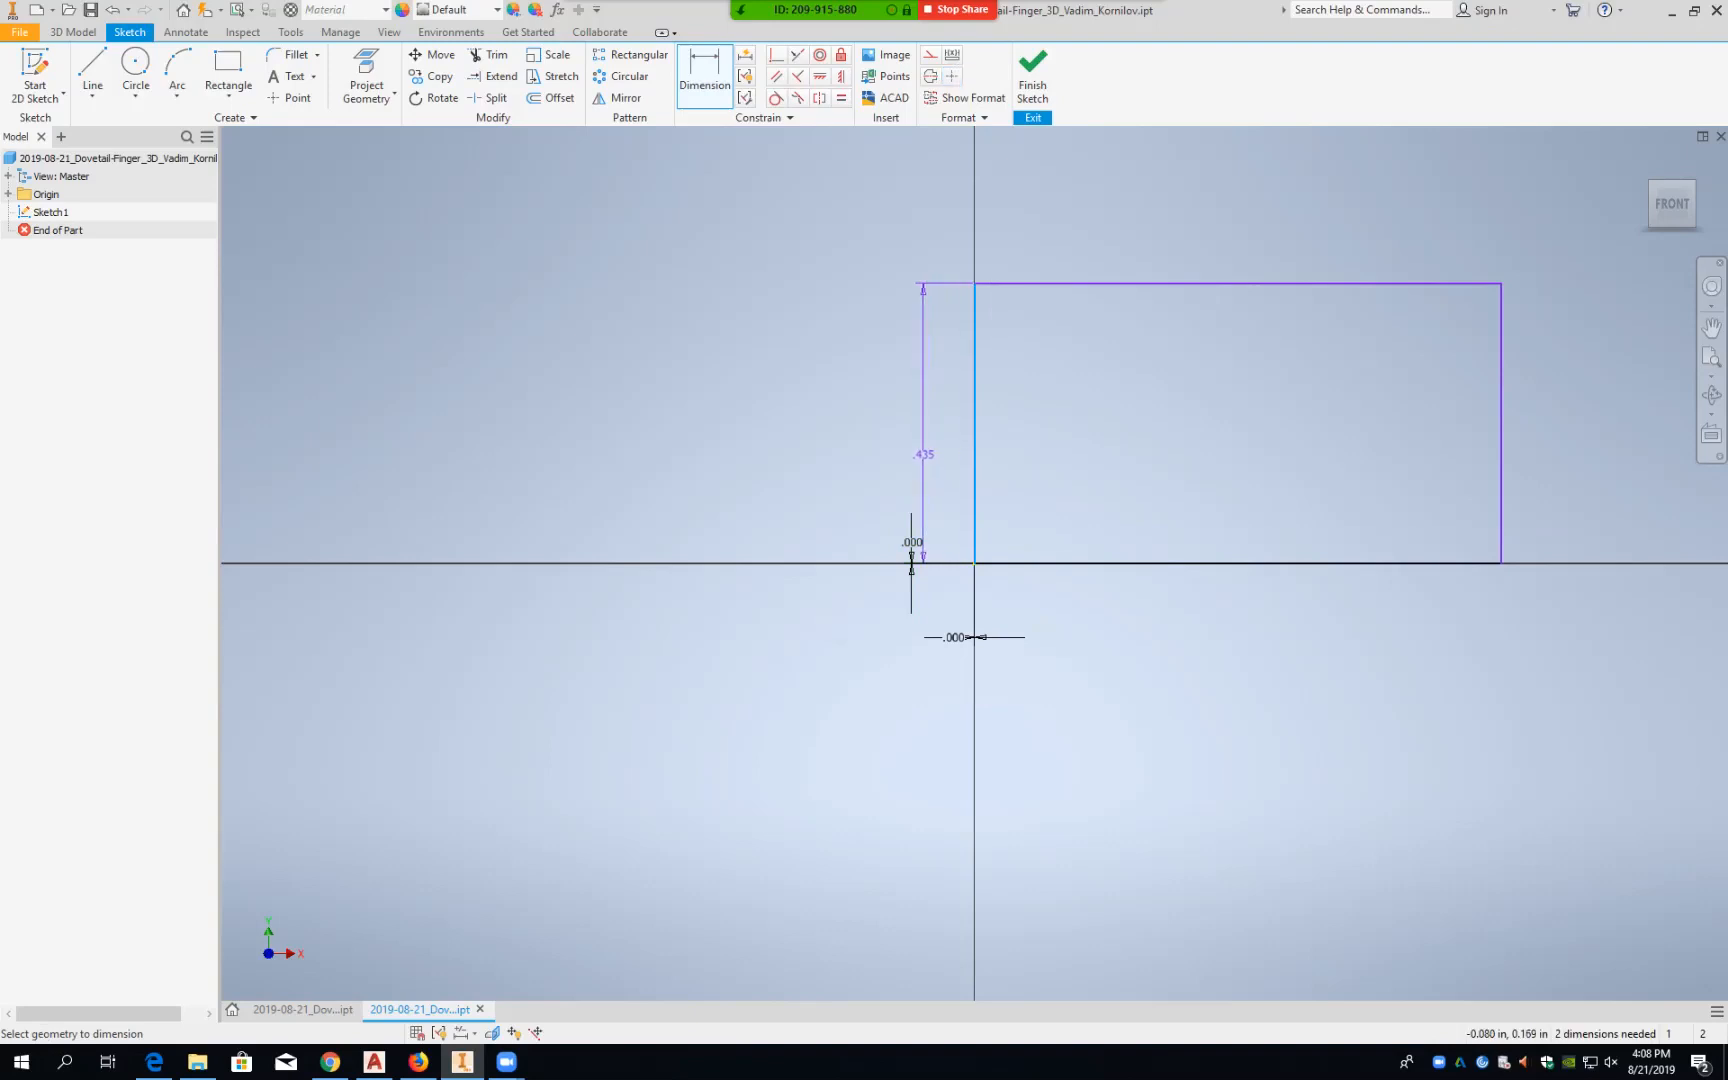
{"action": "left_click", "coordinate": [917, 415]}
{"action": "type", "text": "1.75"}
{"action": "key", "text": "Return"}
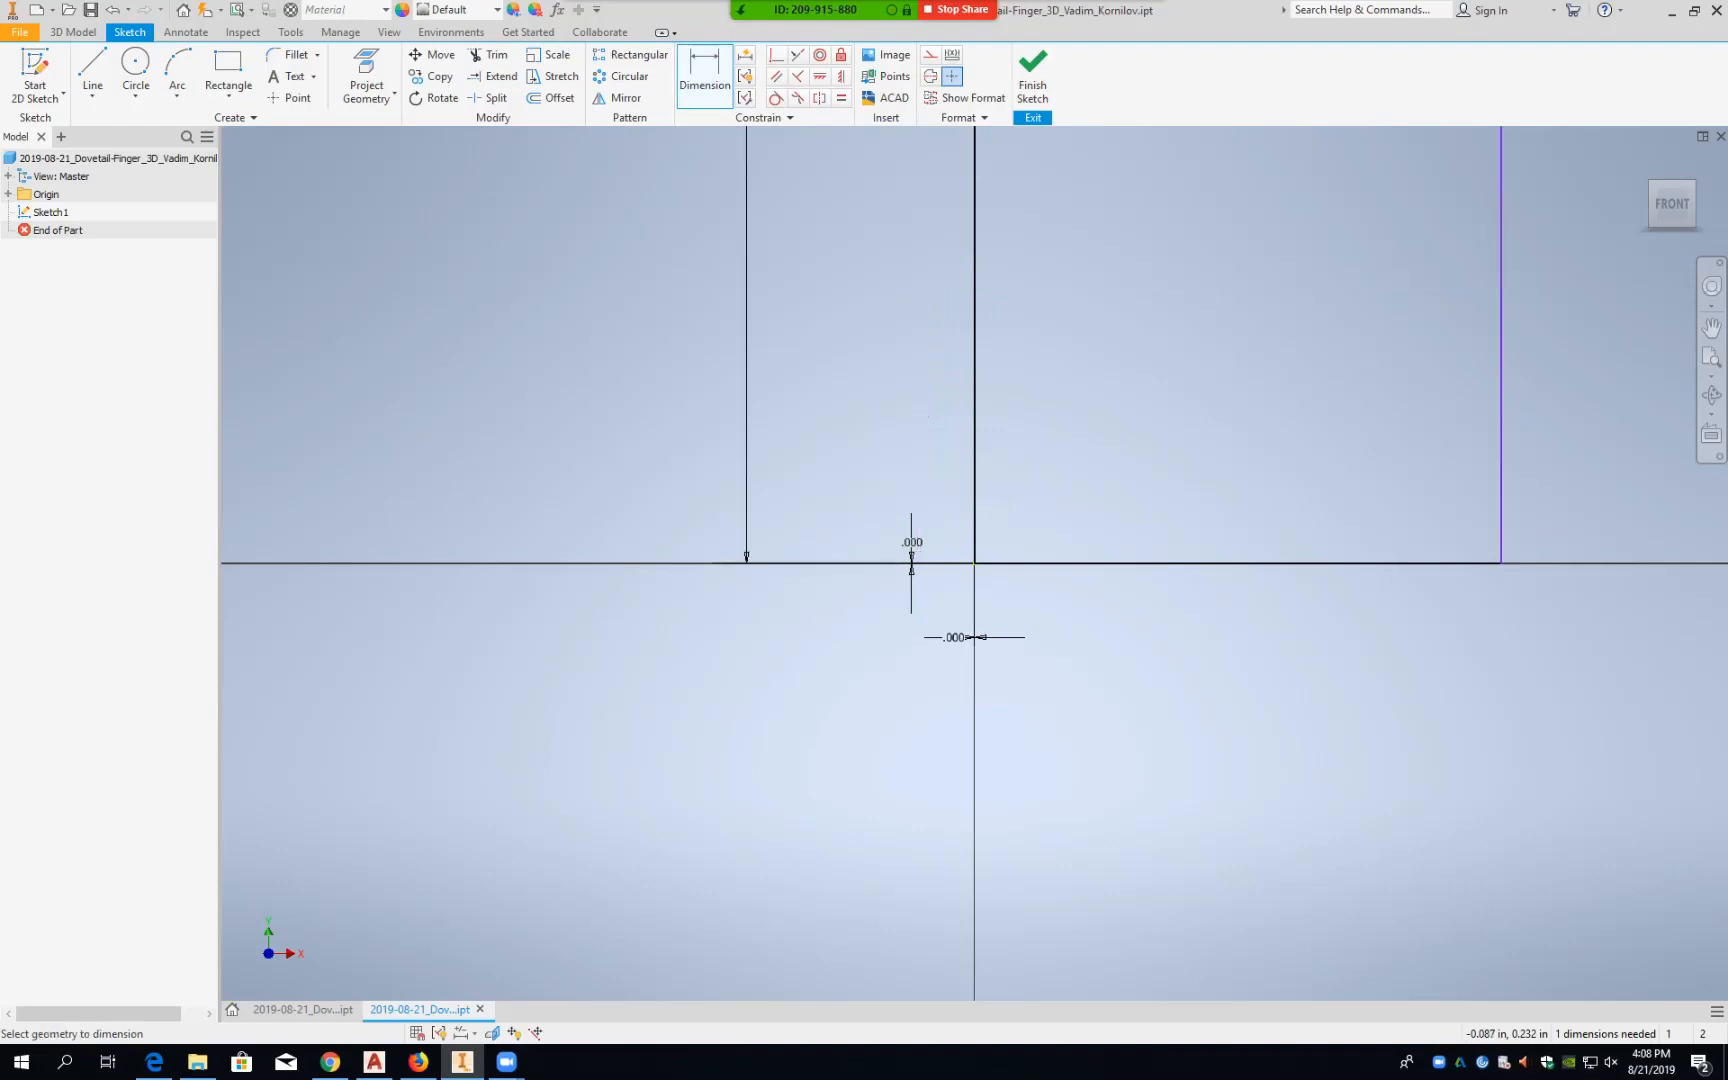
Step: Dimension the rectangle's bottom edge to set its width to 4.7 in
{"action": "scroll", "coordinate": [939, 424], "scroll_direction": "down", "scroll_amount": 6}
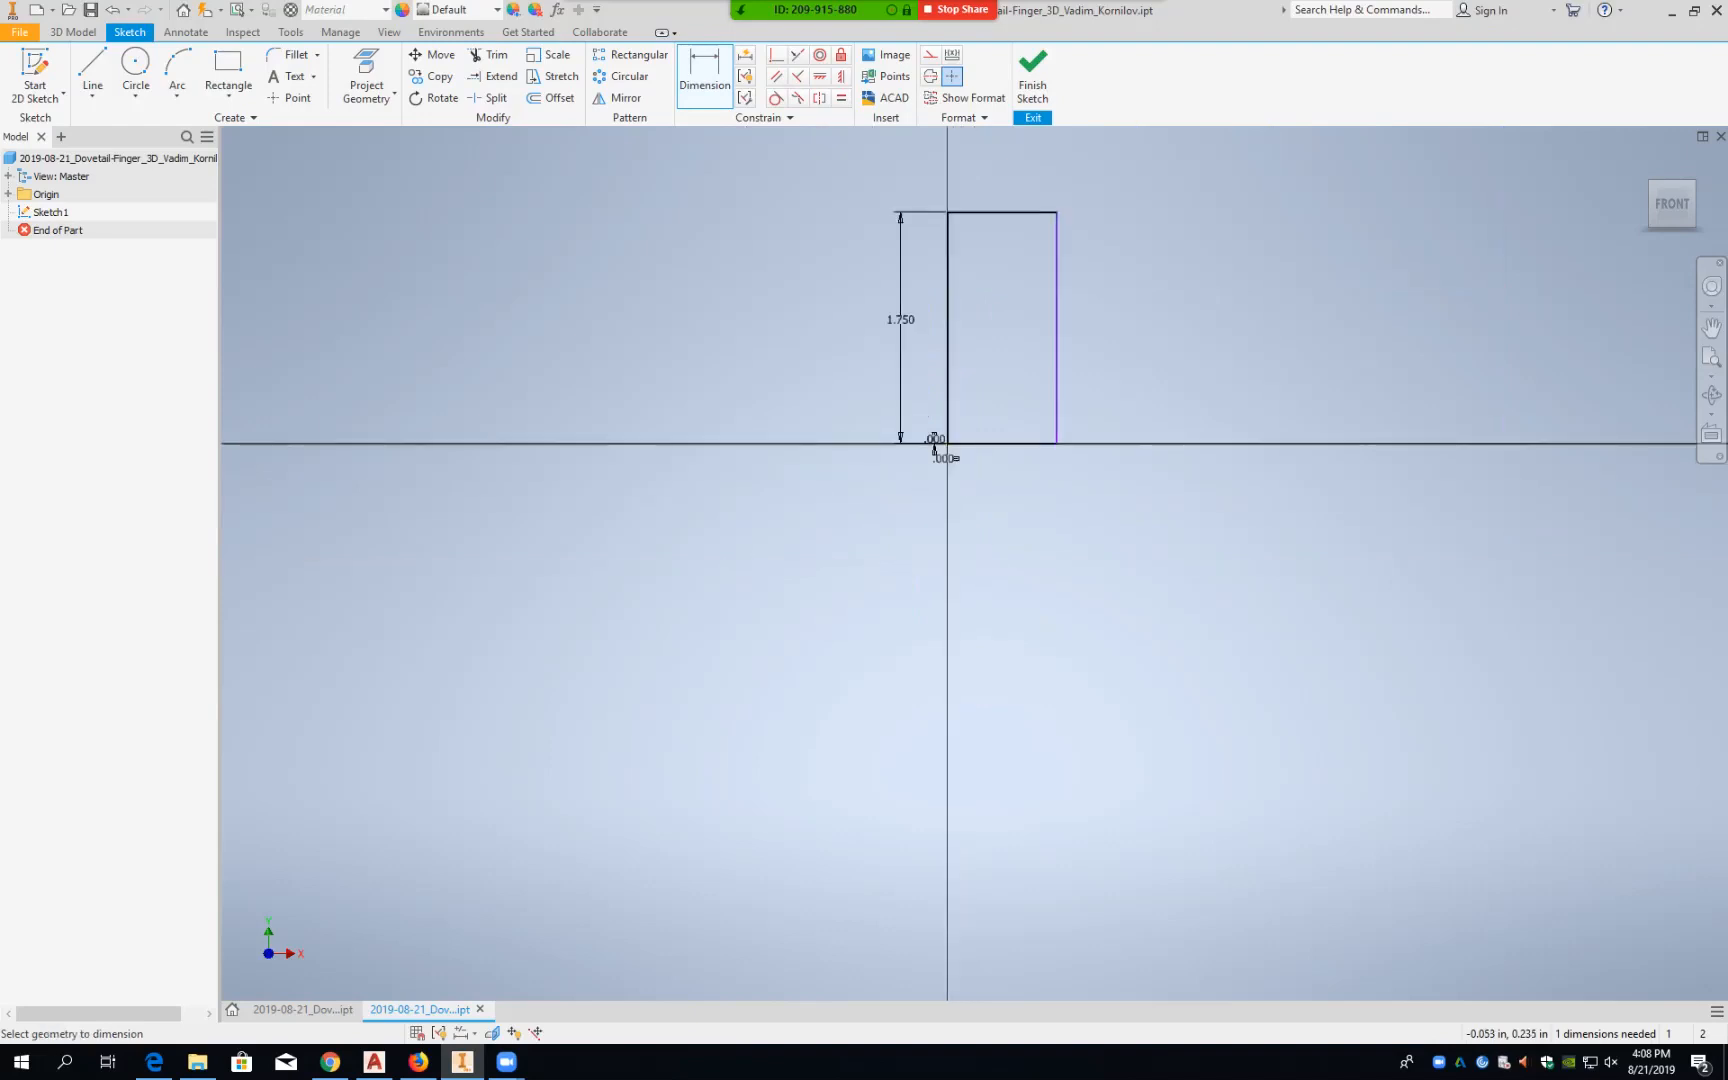
{"action": "middle_click_drag", "start_coordinate": [934, 445], "coordinate": [911, 752]}
{"action": "scroll", "coordinate": [853, 849], "scroll_direction": "up", "scroll_amount": 5}
{"action": "scroll", "coordinate": [949, 629], "scroll_direction": "down", "scroll_amount": 3}
{"action": "middle_click_drag", "start_coordinate": [948, 625], "coordinate": [924, 562]}
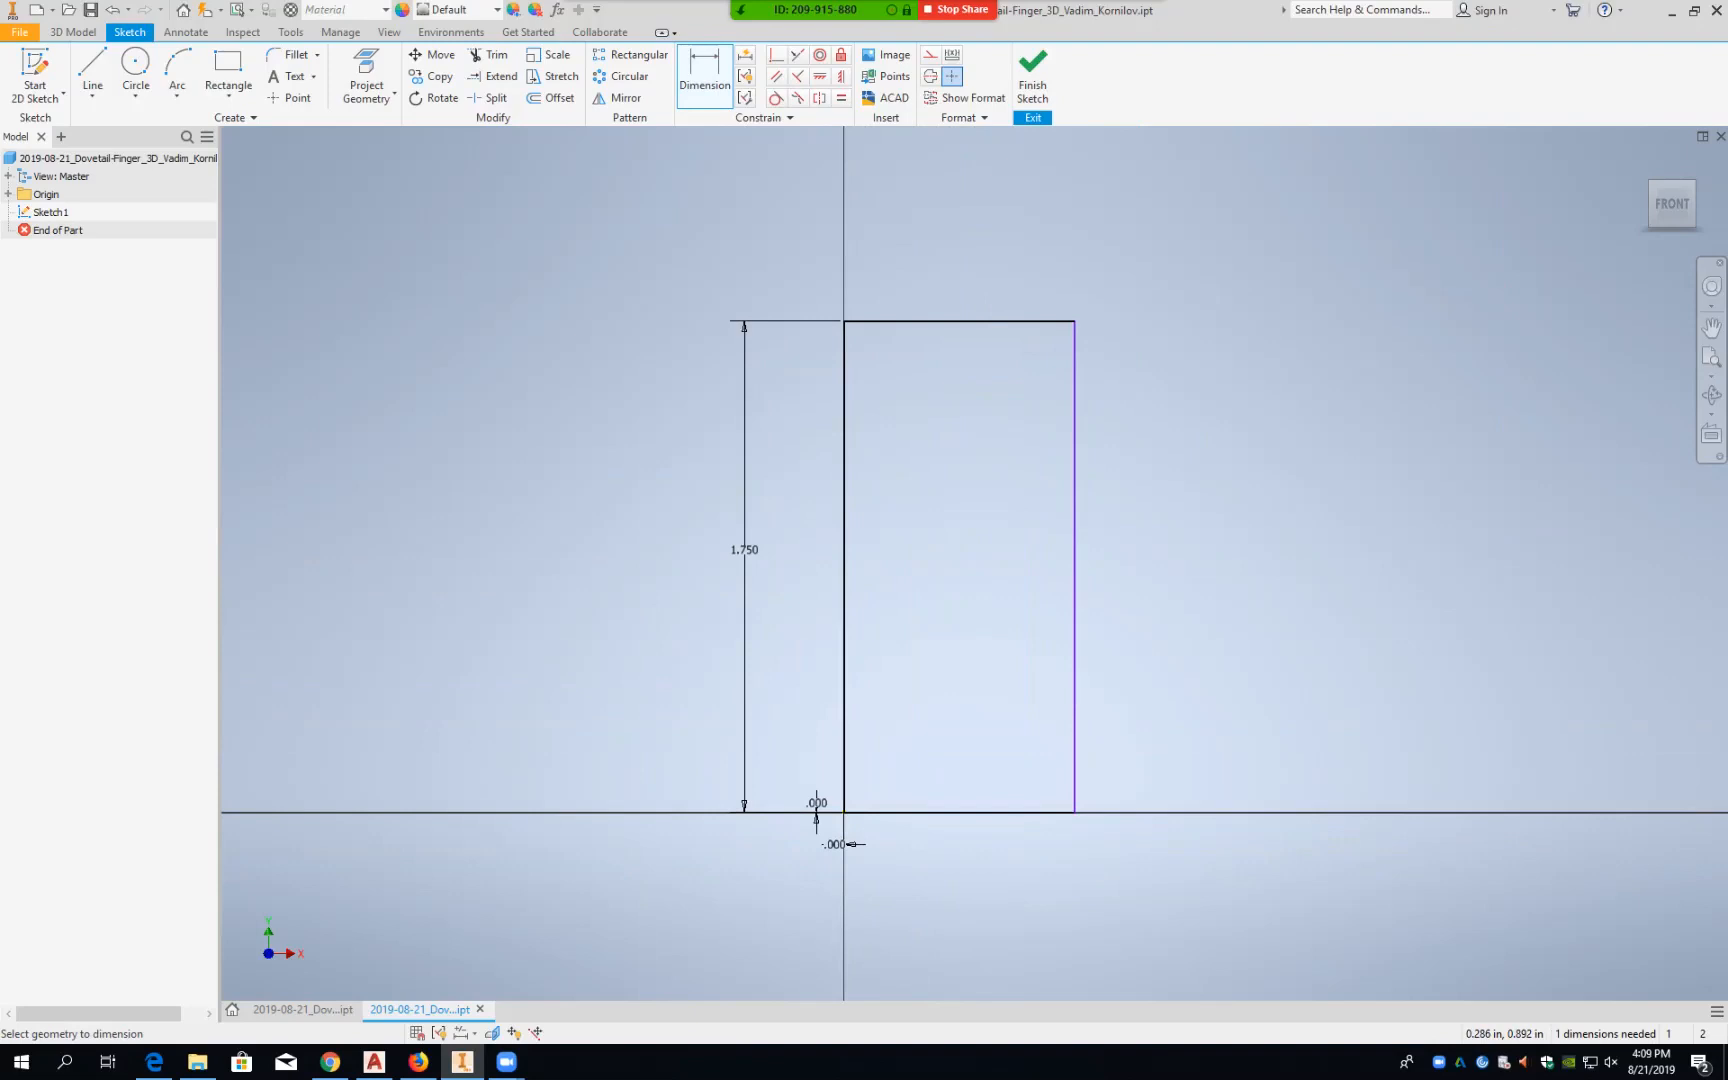
{"action": "left_click", "coordinate": [984, 813]}
{"action": "left_click", "coordinate": [967, 888]}
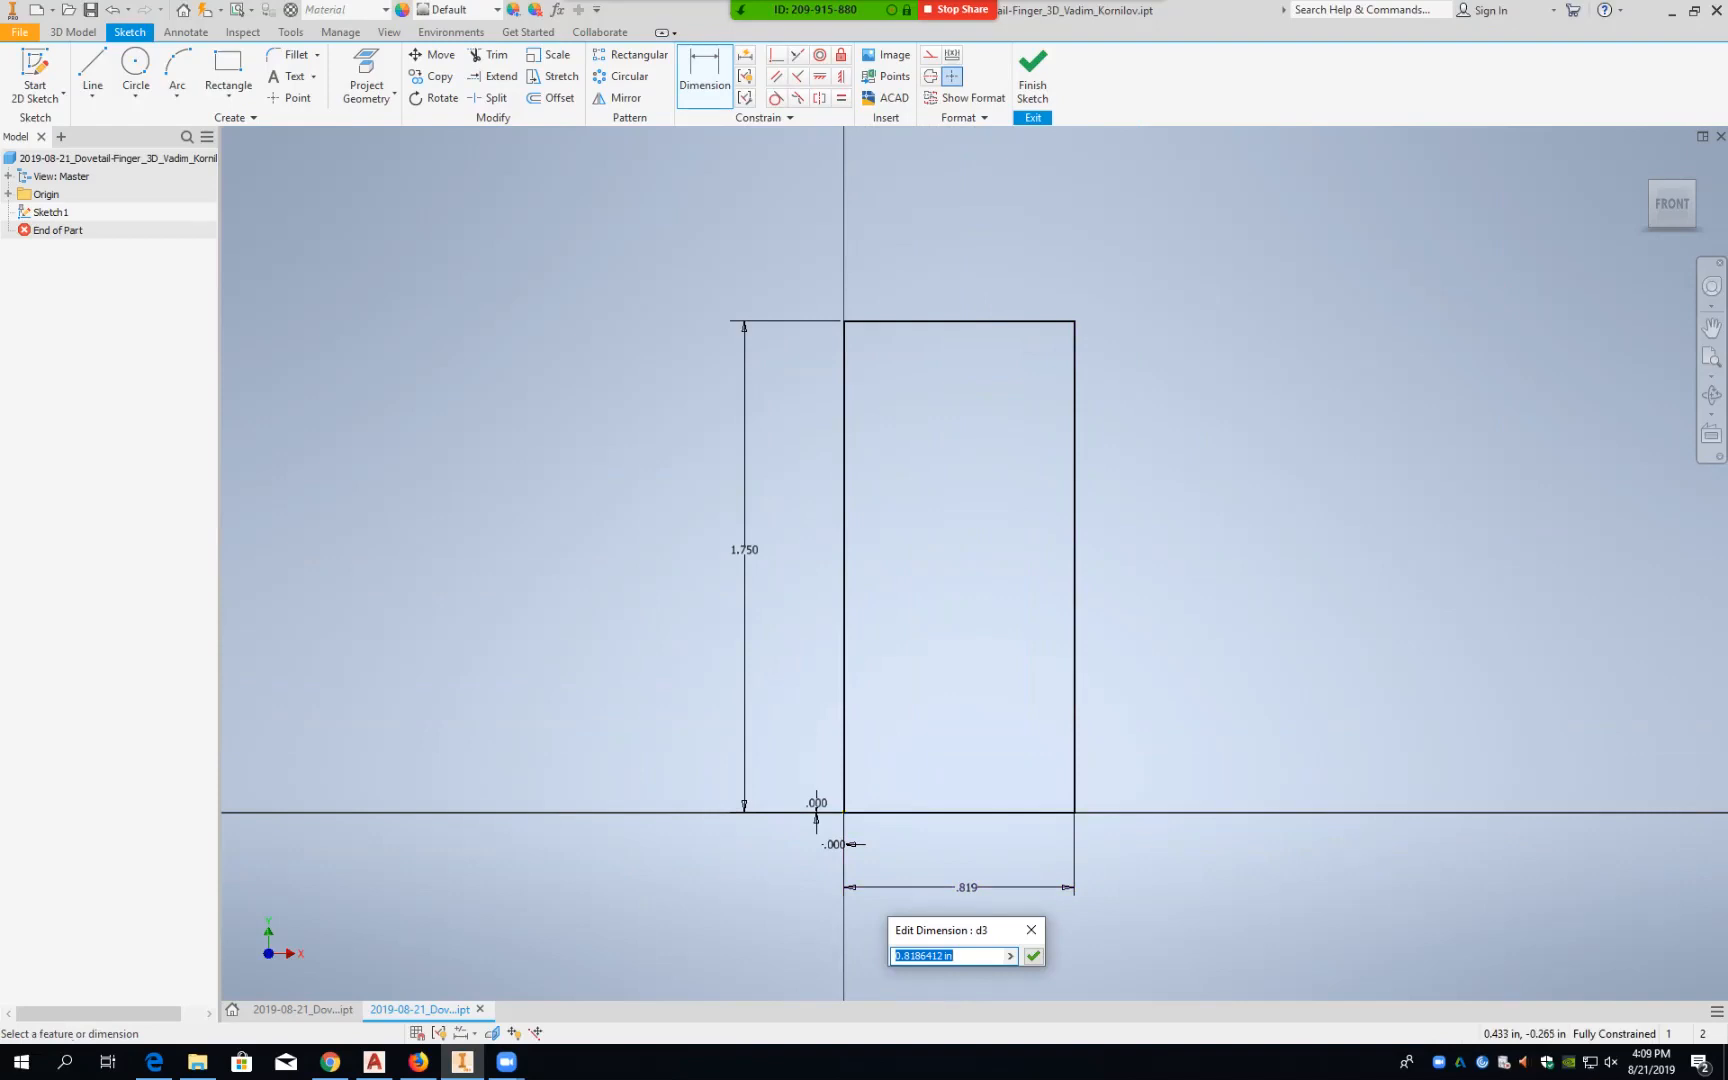
{"action": "type", "text": "4.7"}
{"action": "key", "text": "Return"}
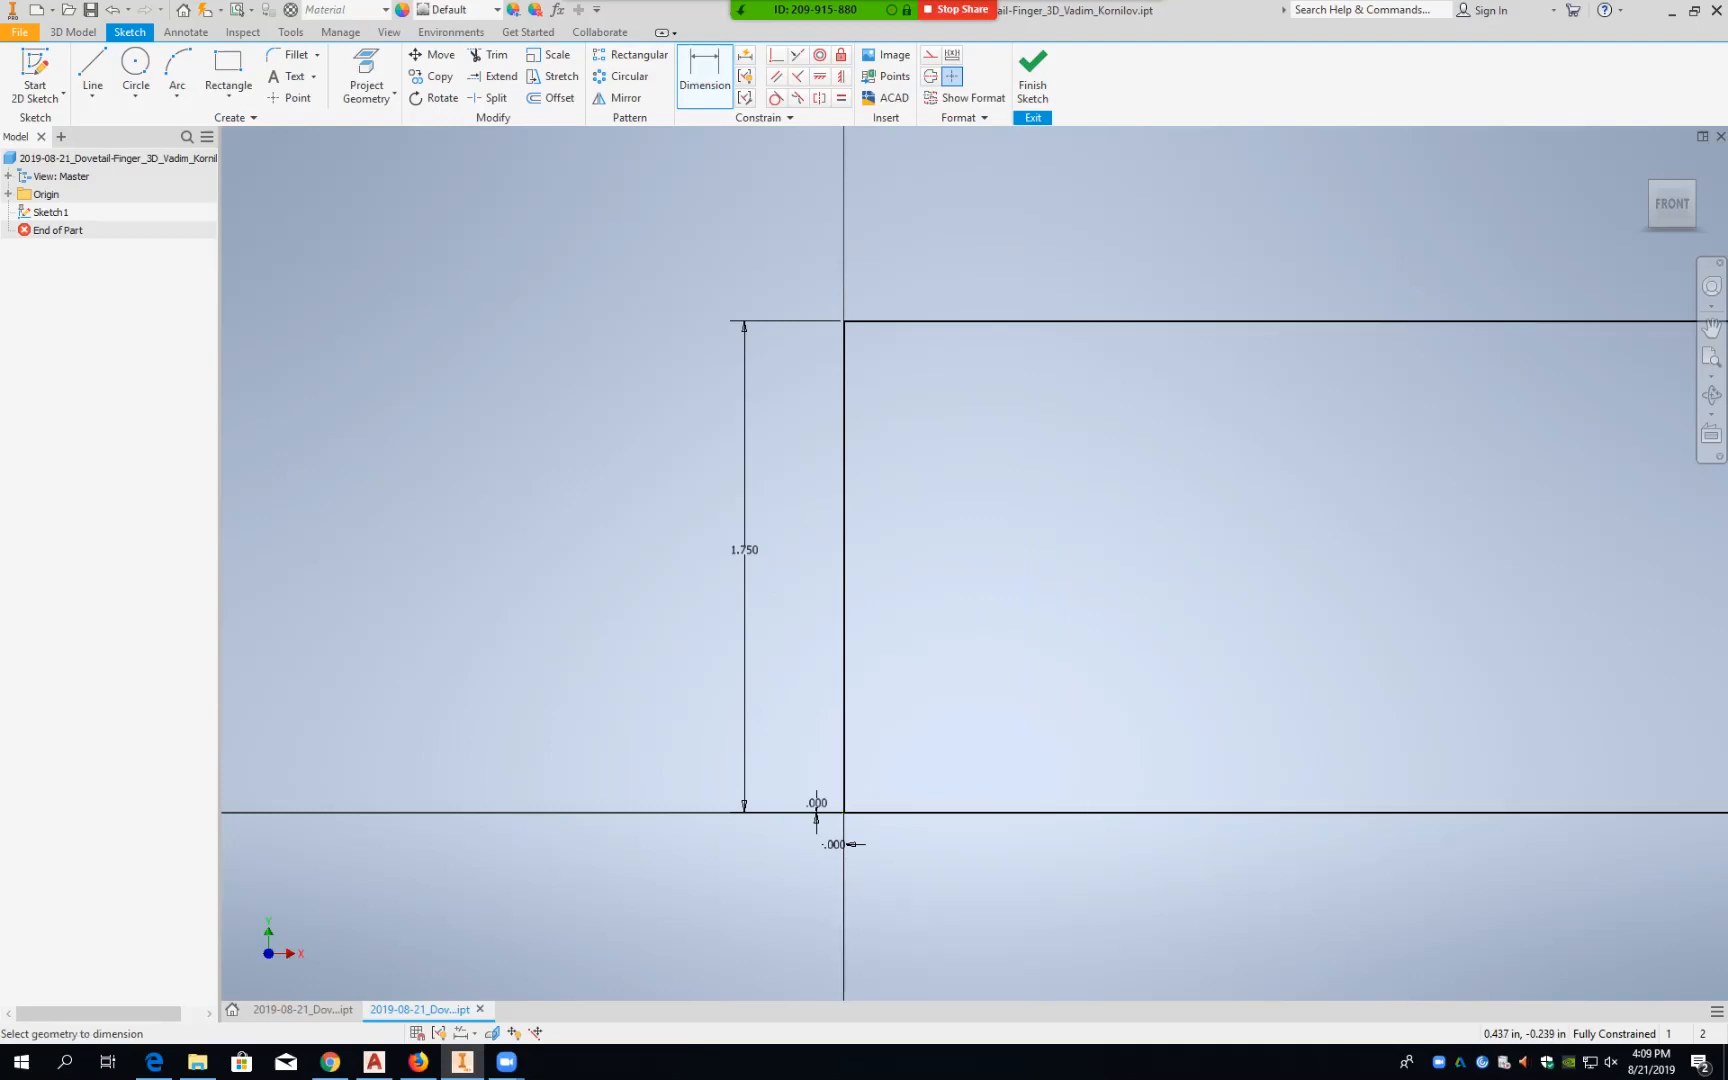
{"action": "middle_click_drag", "start_coordinate": [1208, 563], "coordinate": [829, 559]}
{"action": "scroll", "coordinate": [829, 559], "scroll_direction": "down", "scroll_amount": 3}
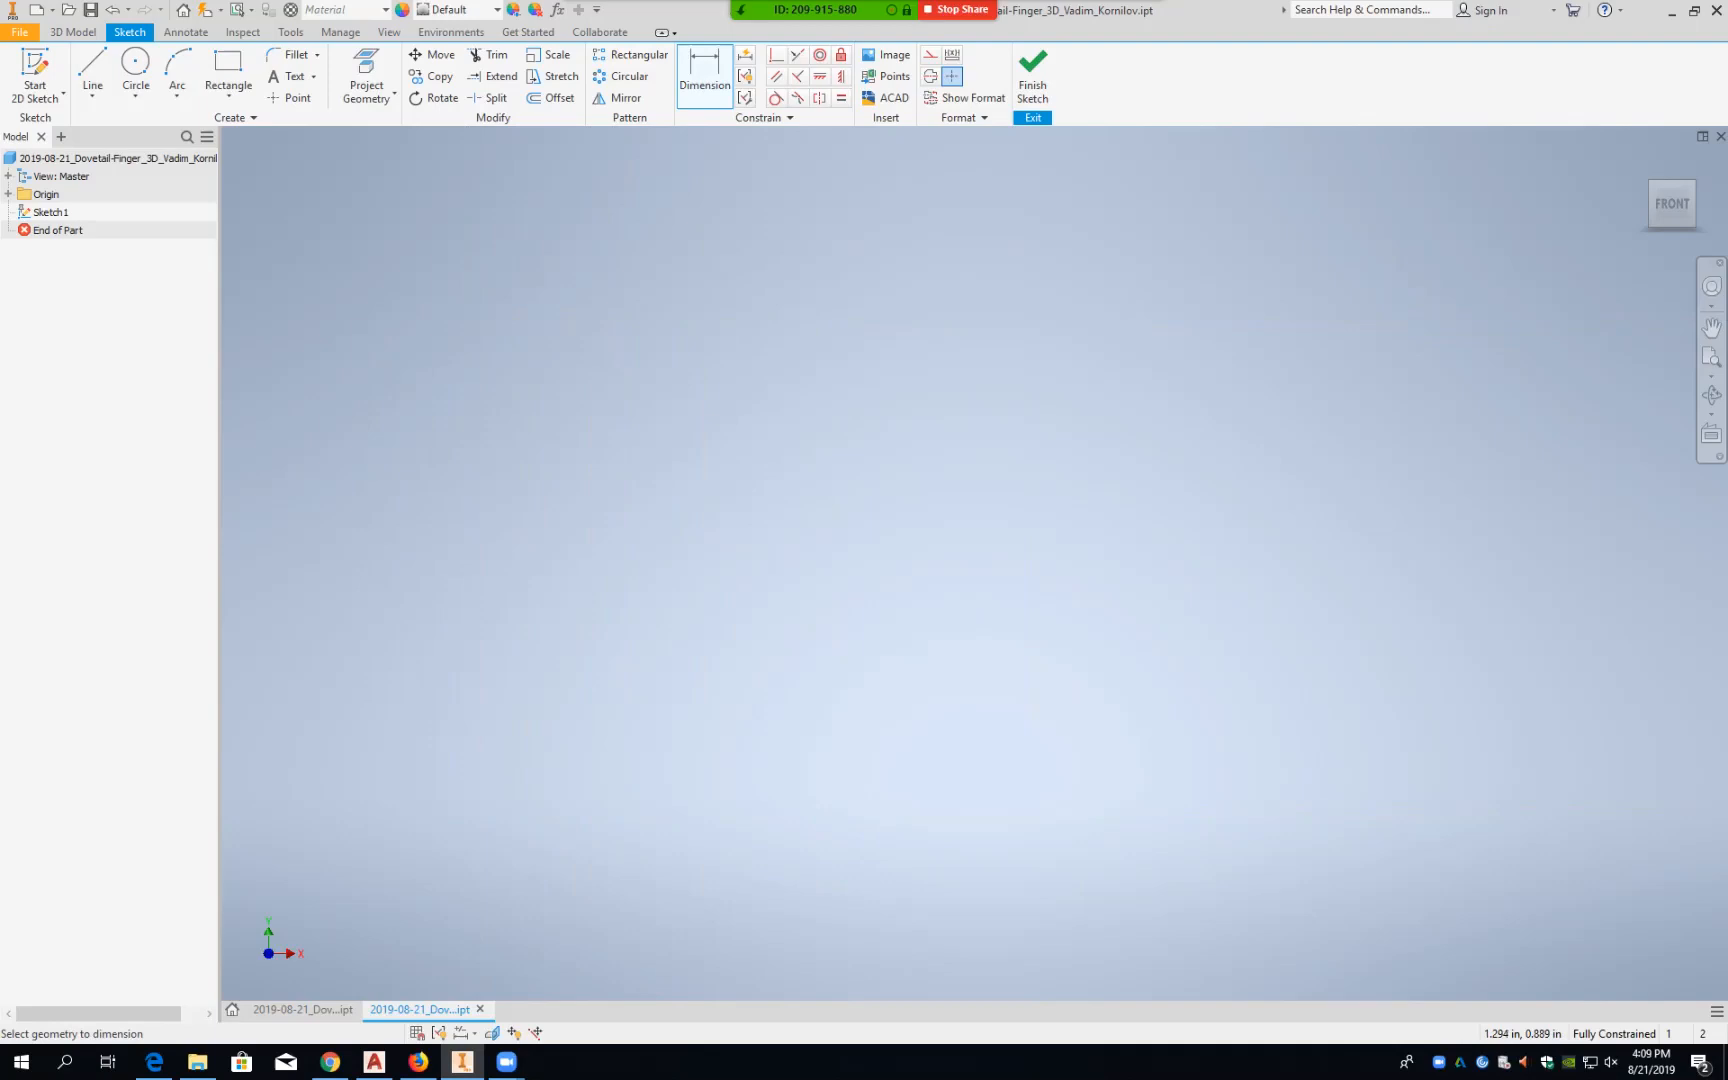
{"action": "scroll", "coordinate": [428, 874], "scroll_direction": "up", "scroll_amount": 3}
{"action": "scroll", "coordinate": [831, 556], "scroll_direction": "up", "scroll_amount": 2}
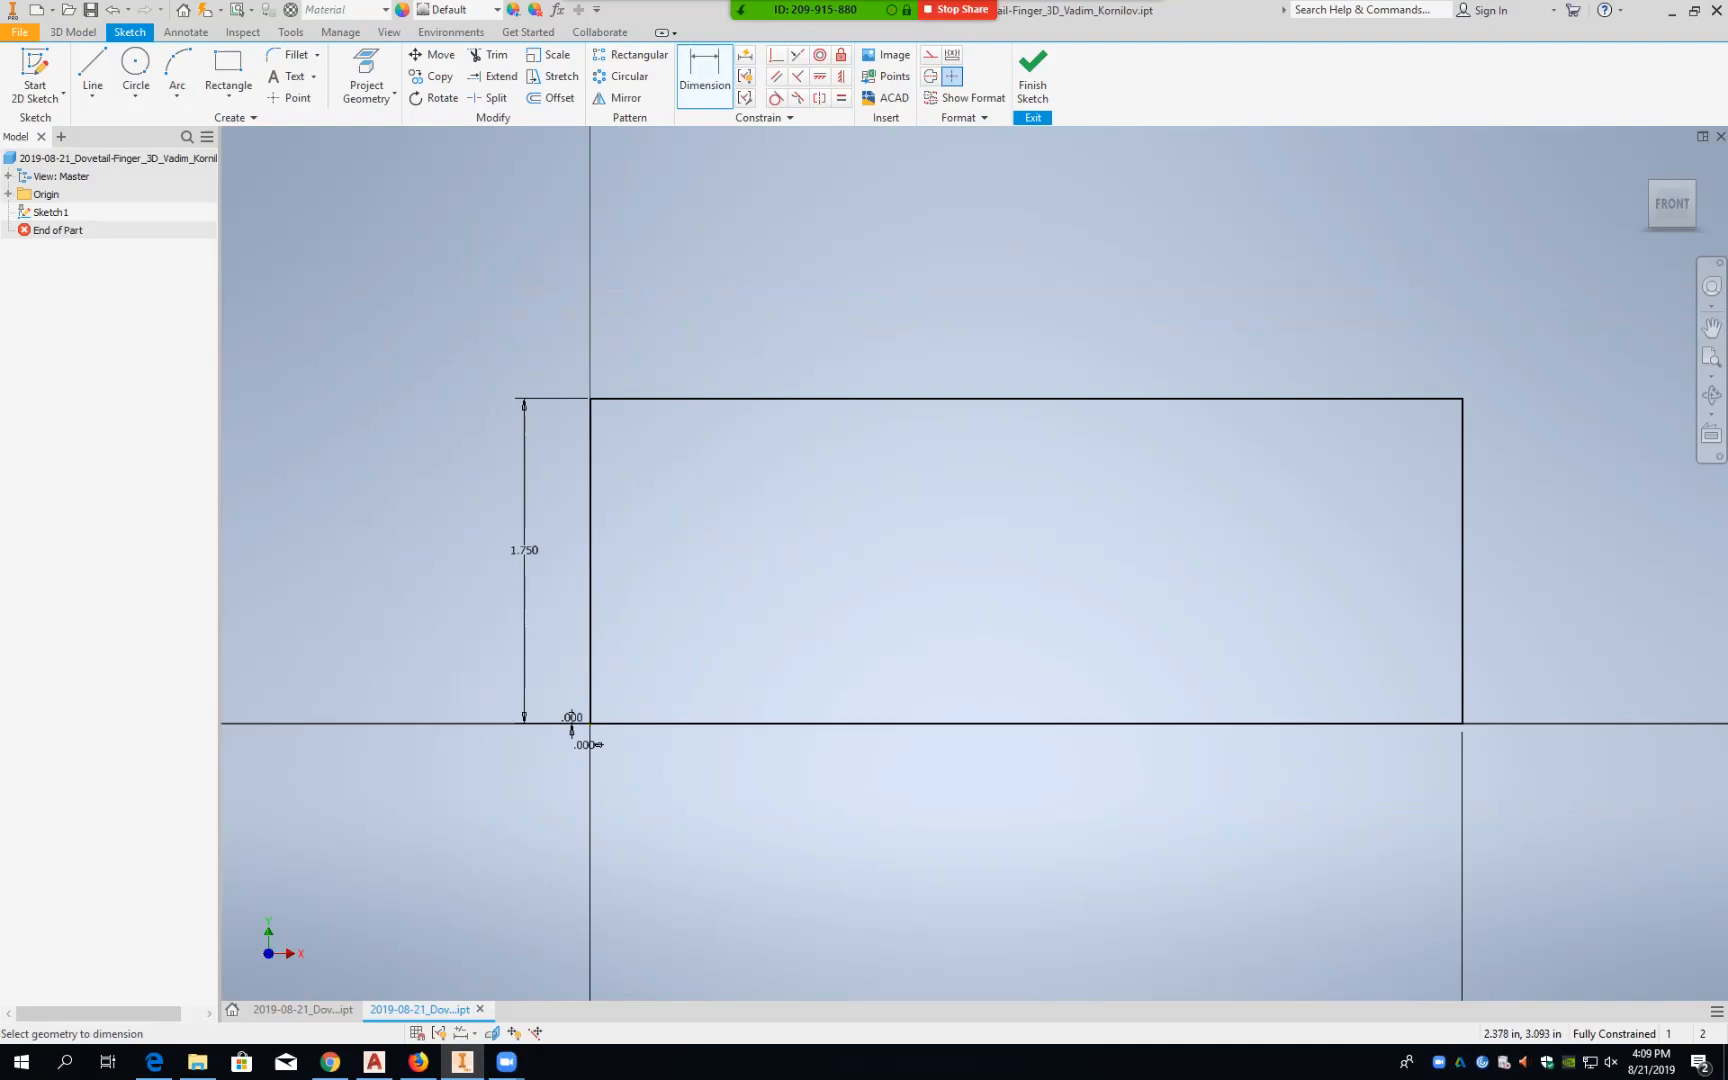
Step: Finish the sketch and extrude the rectangle 2.62 in in the reversed direction, behind the sketch plane
{"action": "left_click", "coordinate": [1033, 80]}
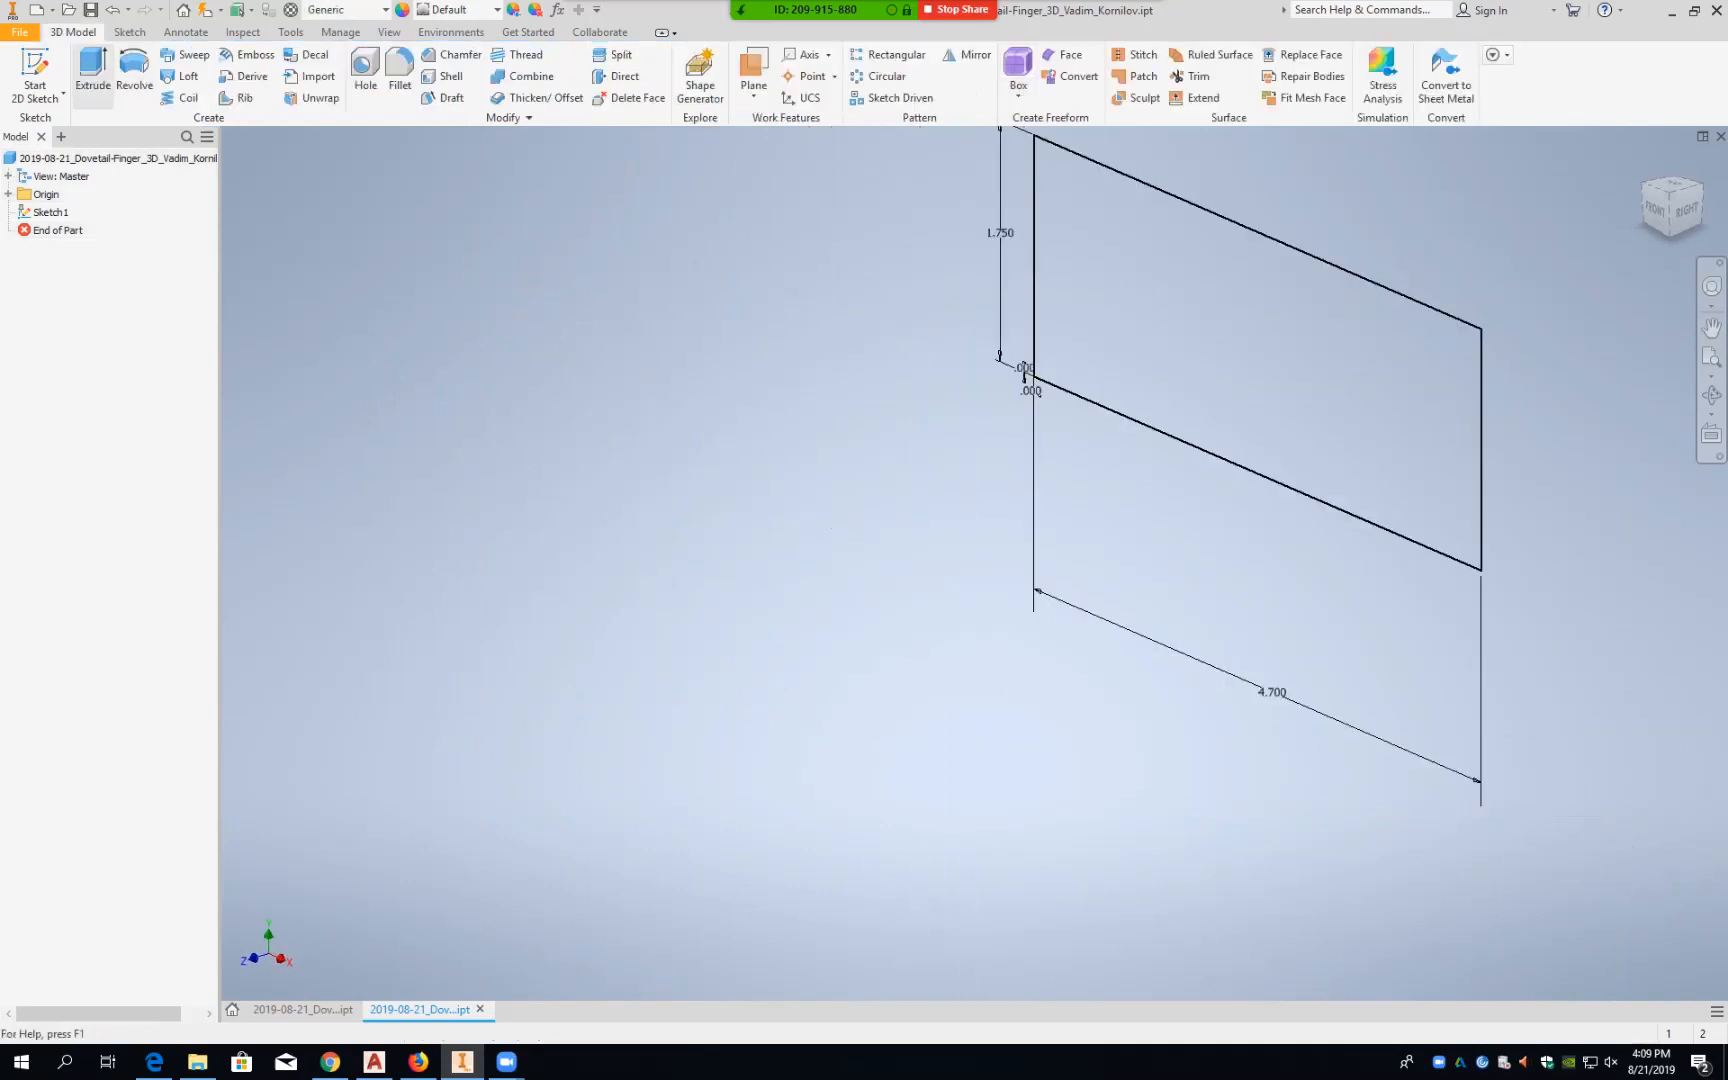
{"action": "left_click", "coordinate": [92, 72]}
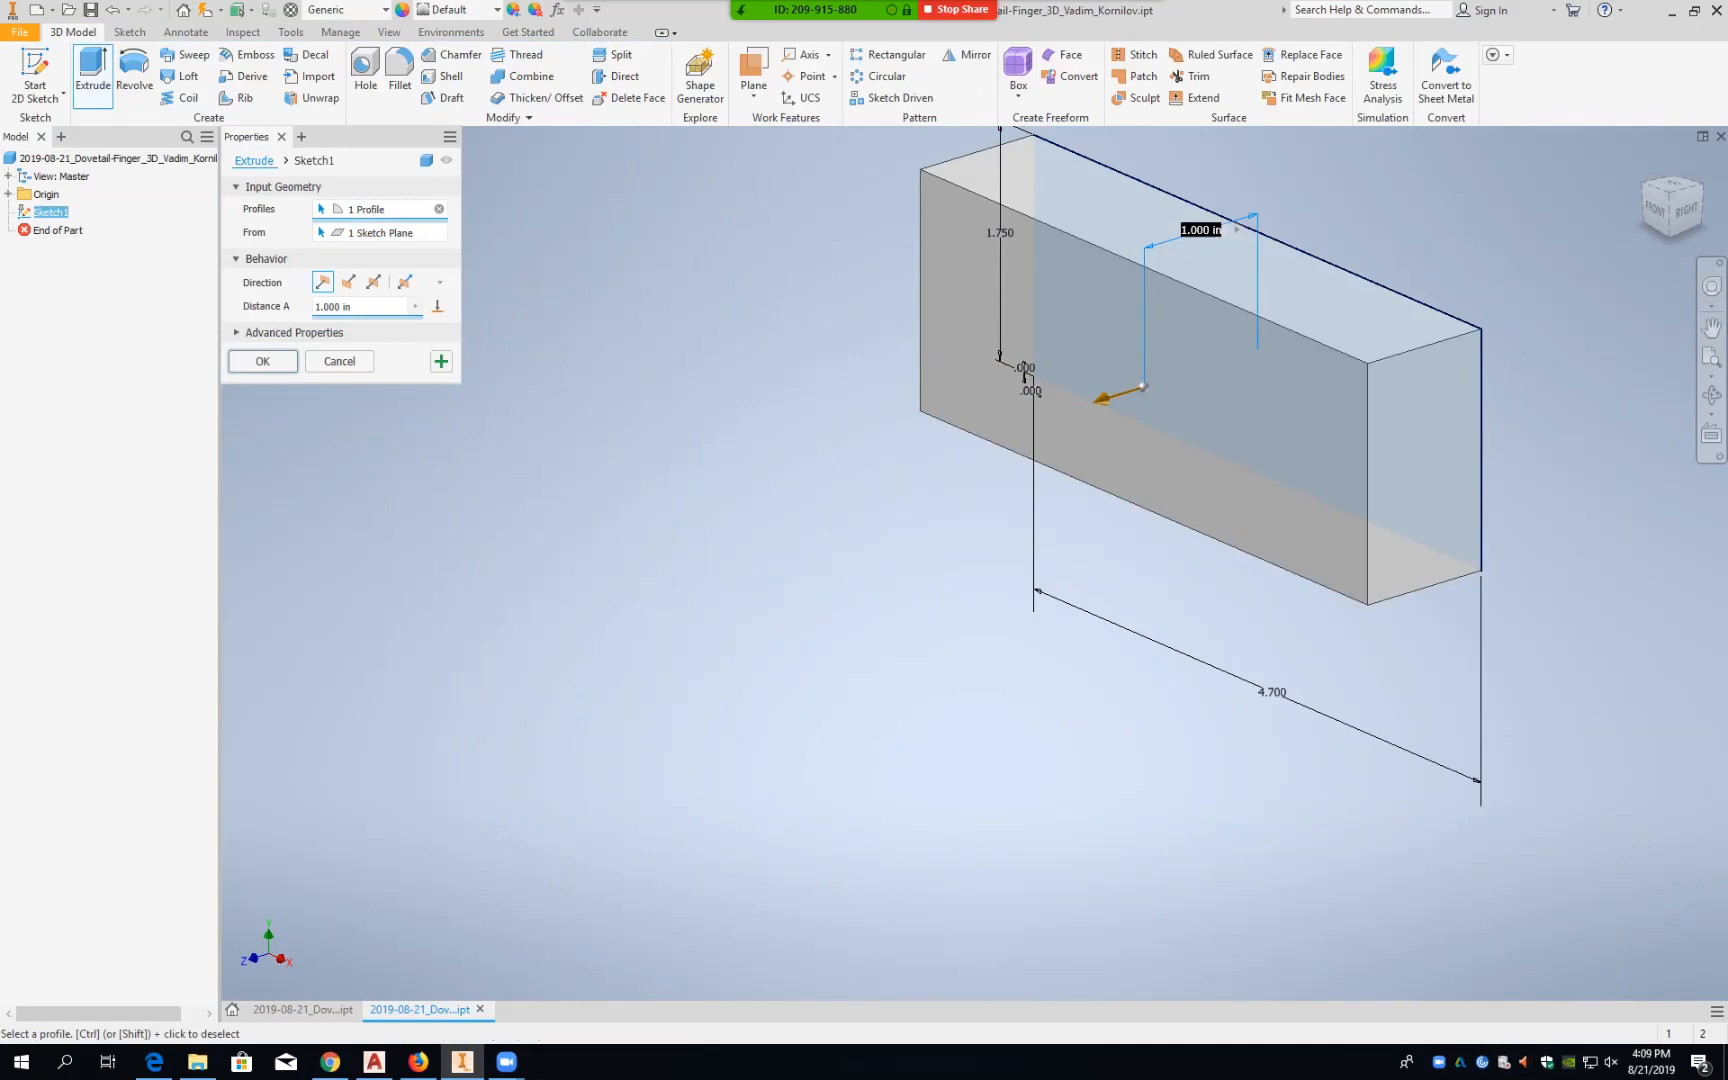
{"action": "left_click", "coordinate": [348, 282]}
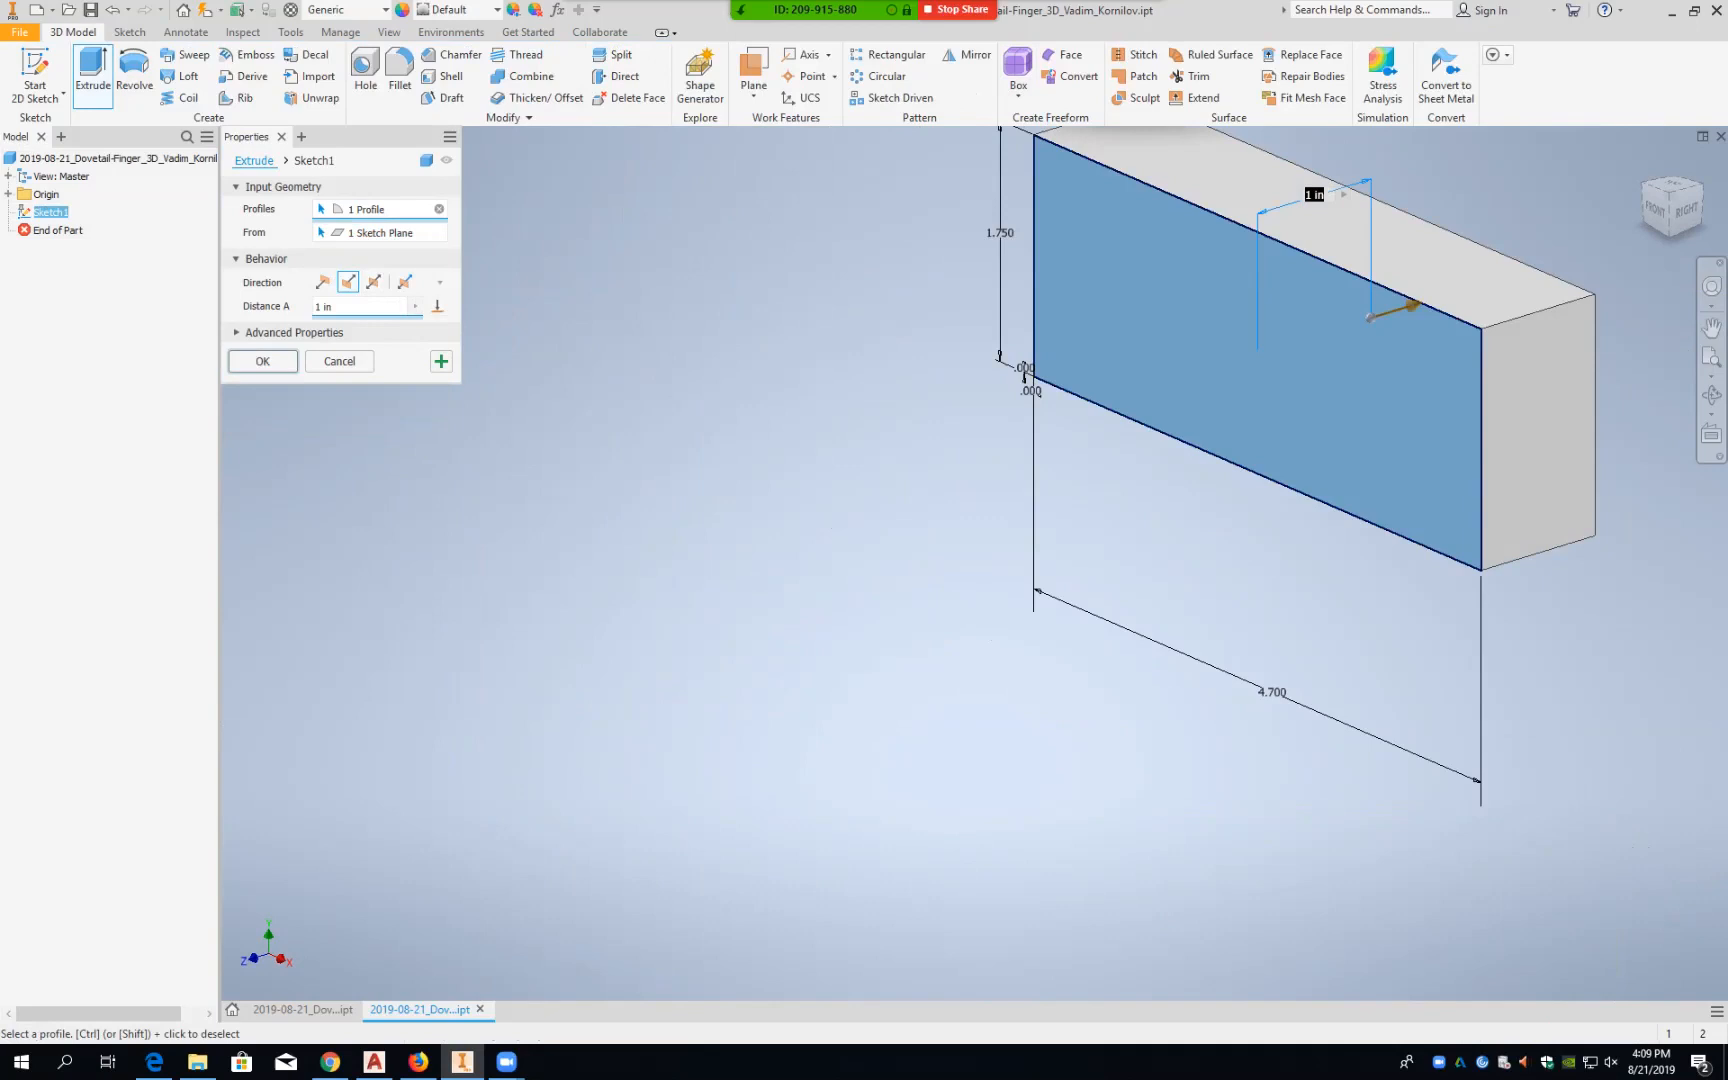
{"action": "left_click_drag", "start_coordinate": [372, 308], "coordinate": [313, 308]}
{"action": "type", "text": "2.62"}
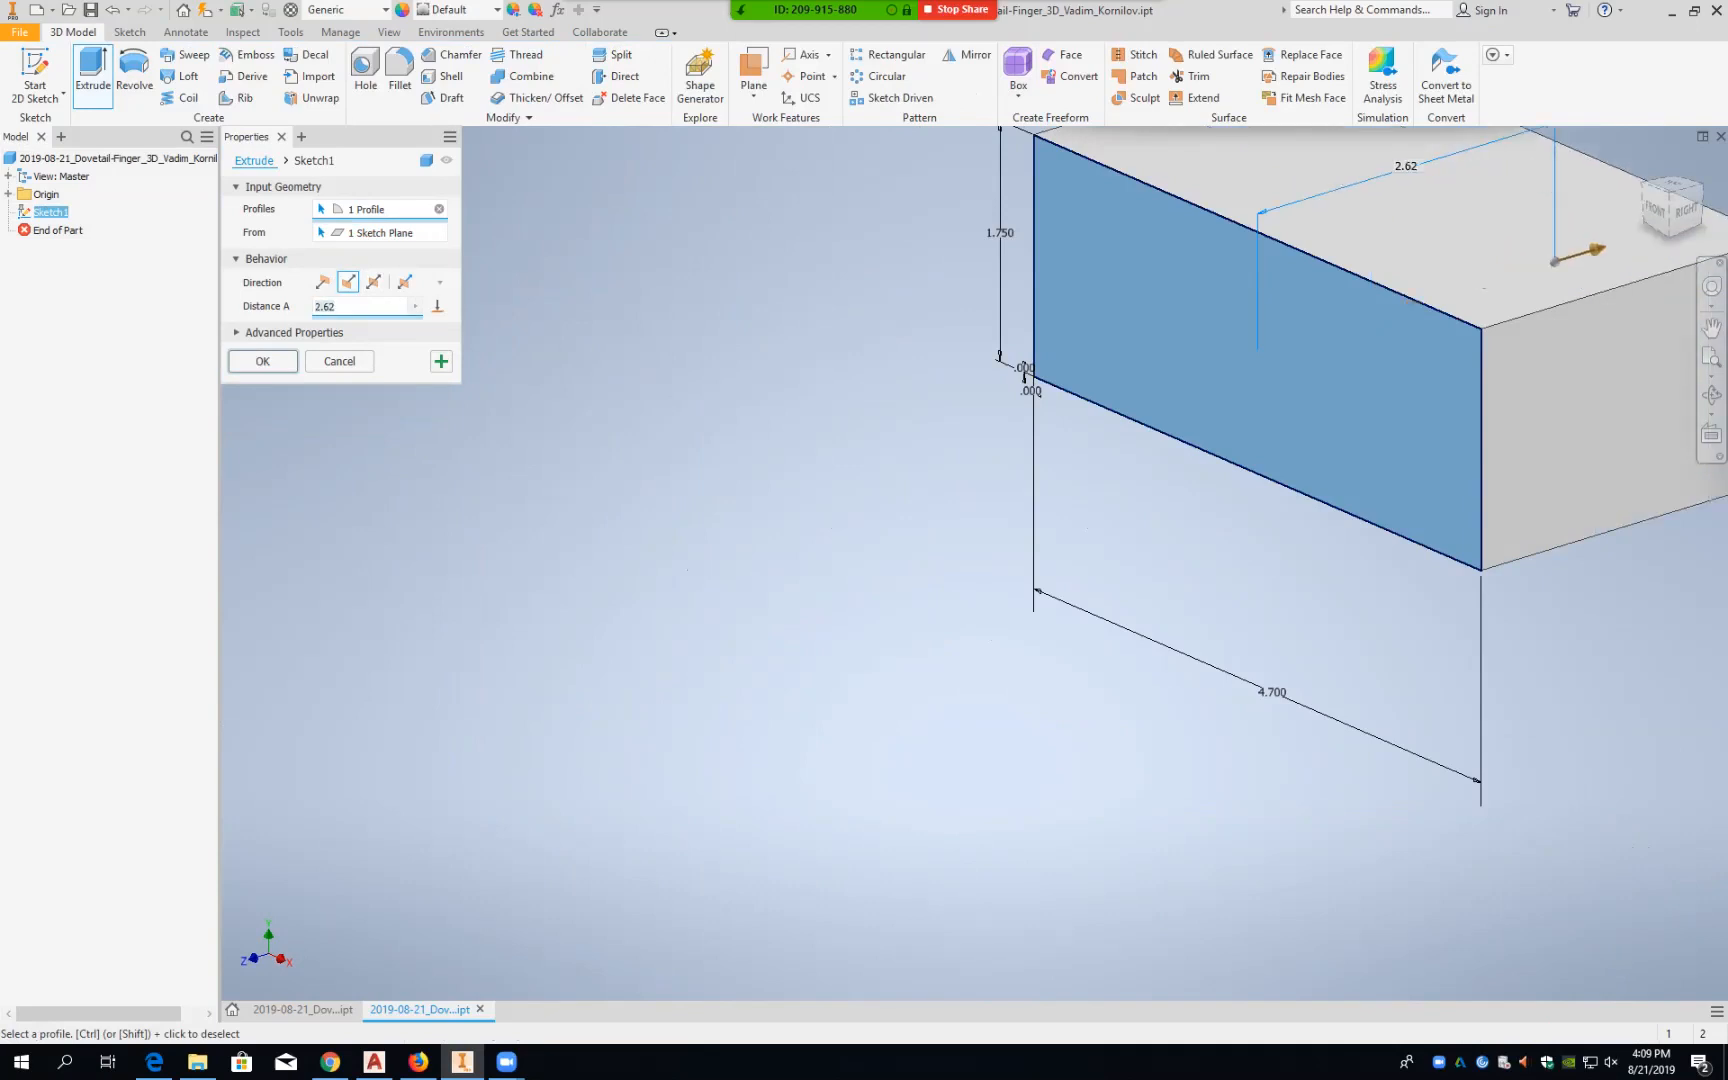
{"action": "middle_click_drag", "start_coordinate": [1253, 368], "coordinate": [977, 558]}
{"action": "key", "text": "Return"}
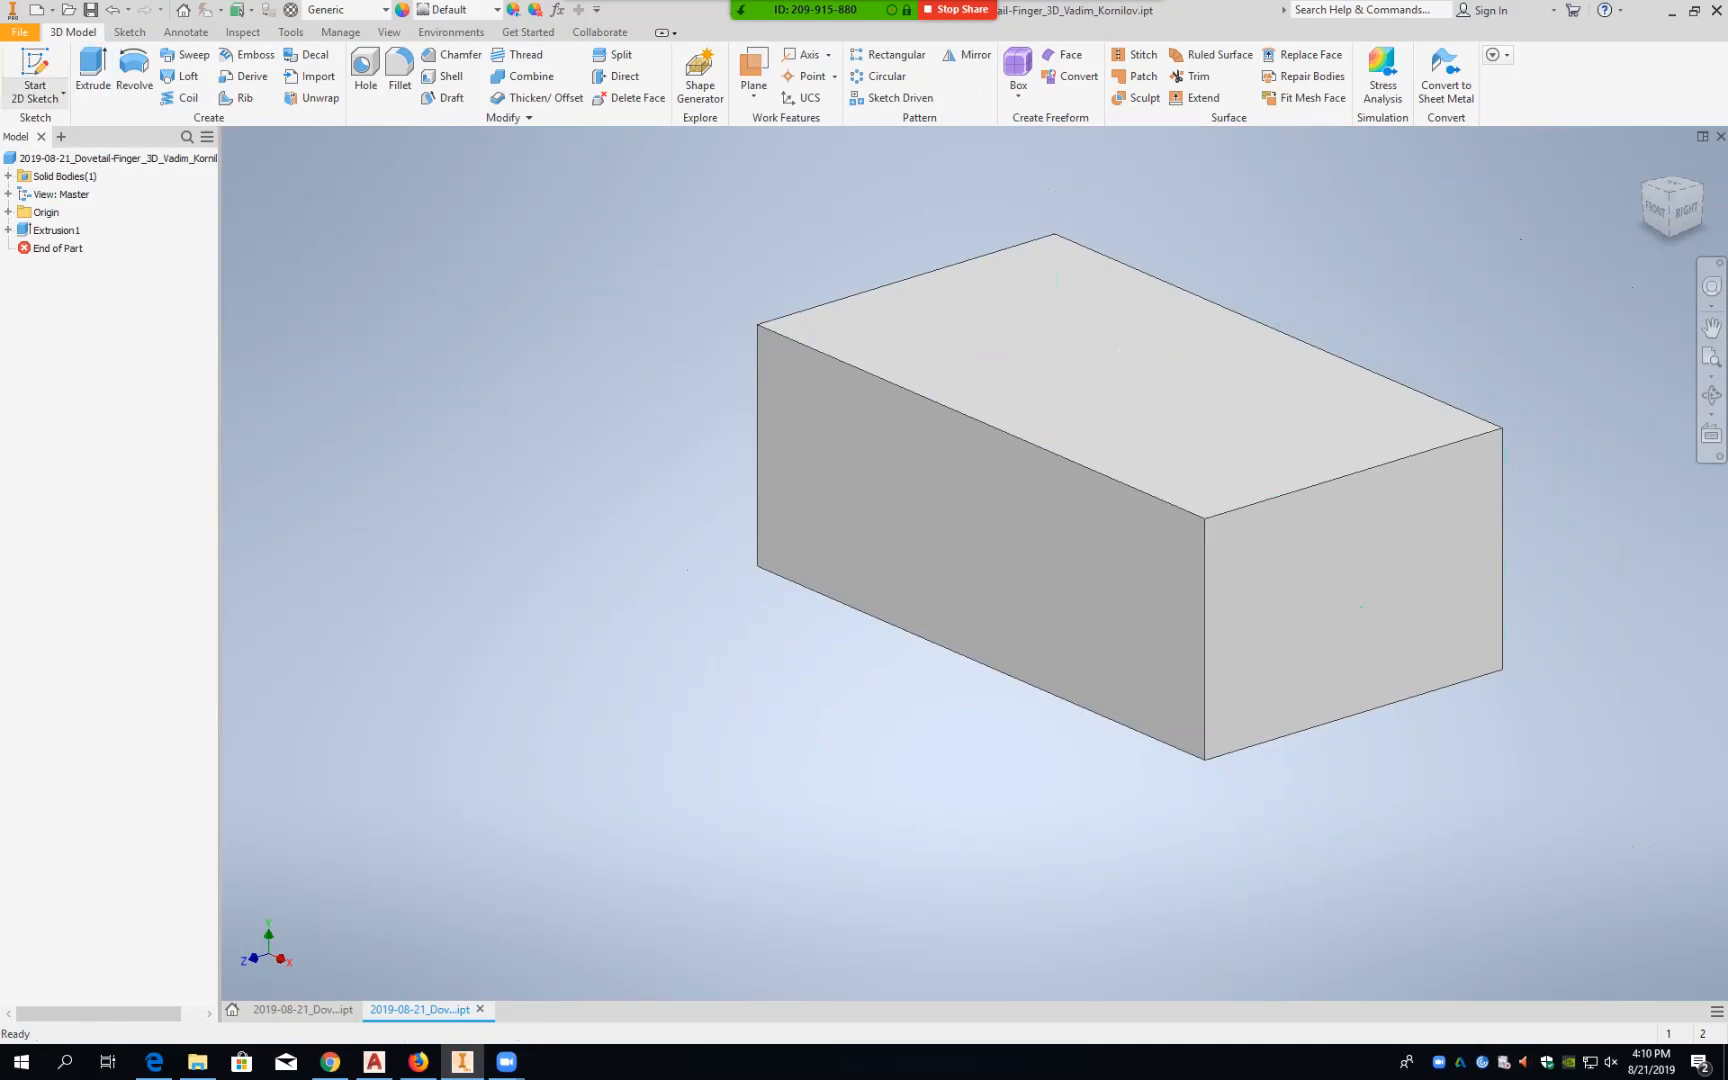
Step: Start a 2D sketch on the block's front face and draw a rectangle about 4.2 by 1.65 in overhanging its upper-right corner
{"action": "left_click", "coordinate": [44, 98]}
{"action": "left_click", "coordinate": [68, 129]}
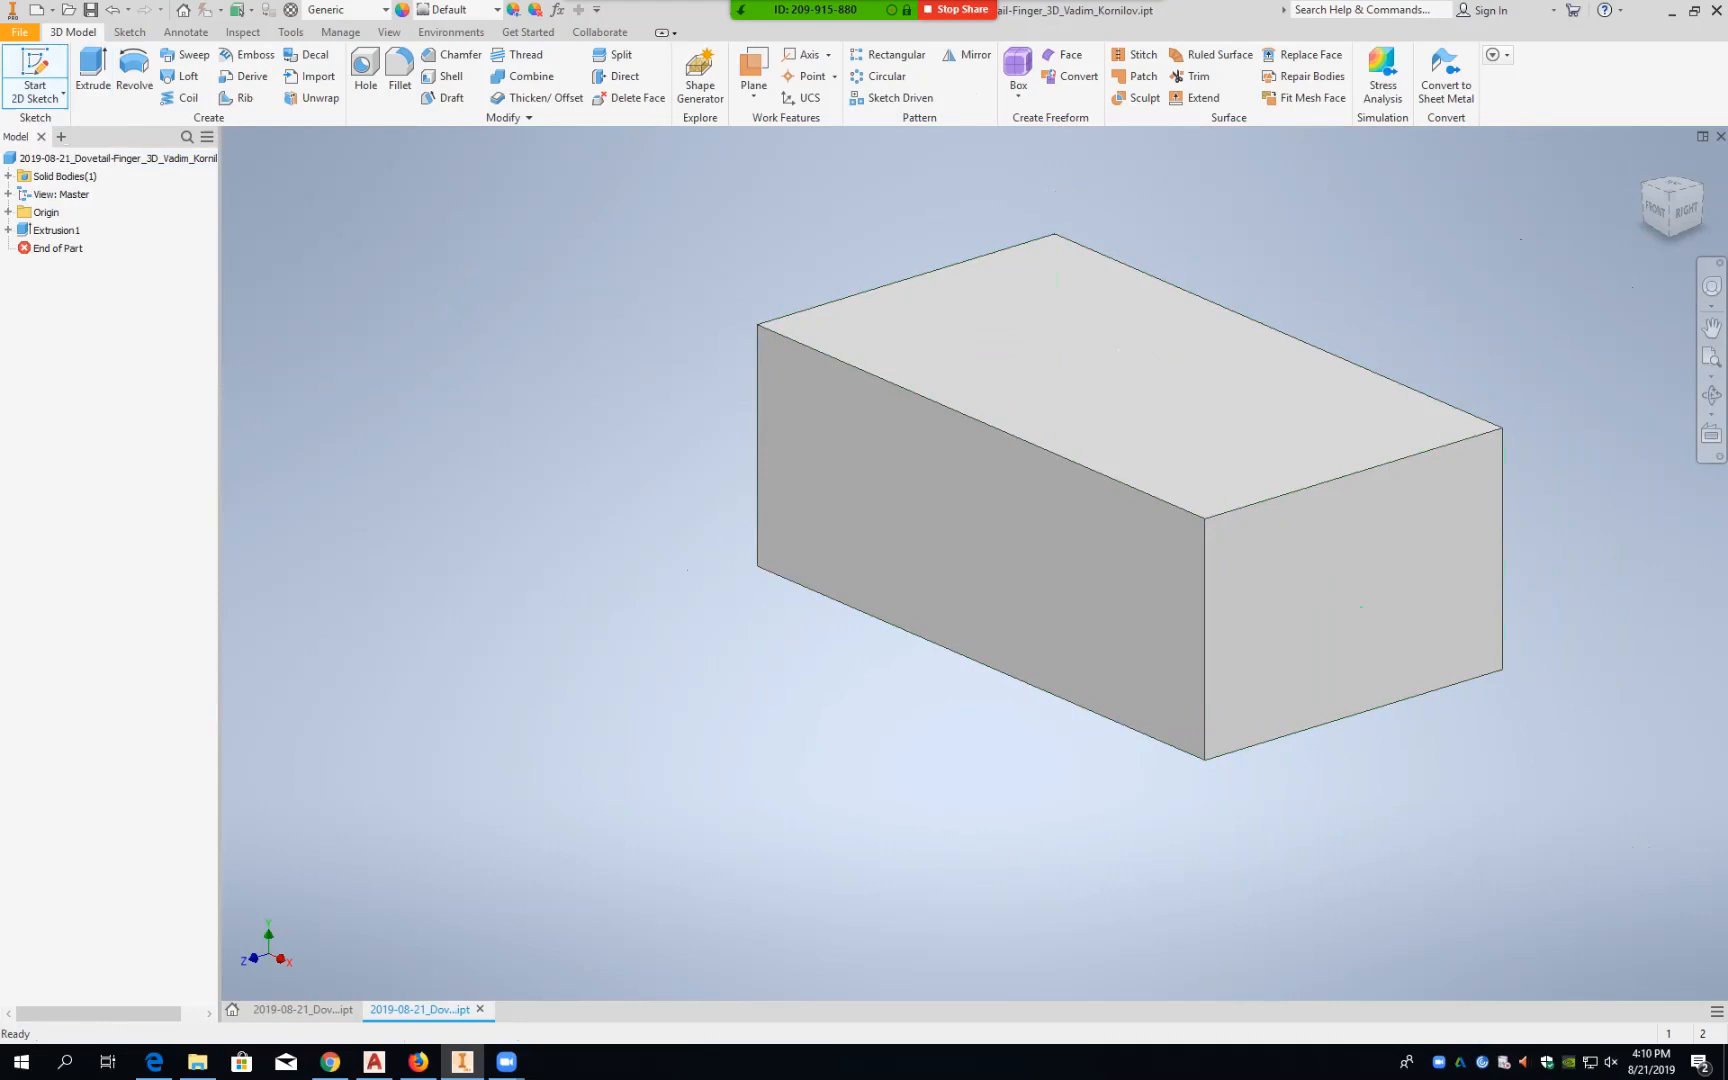
{"action": "left_click", "coordinate": [980, 540]}
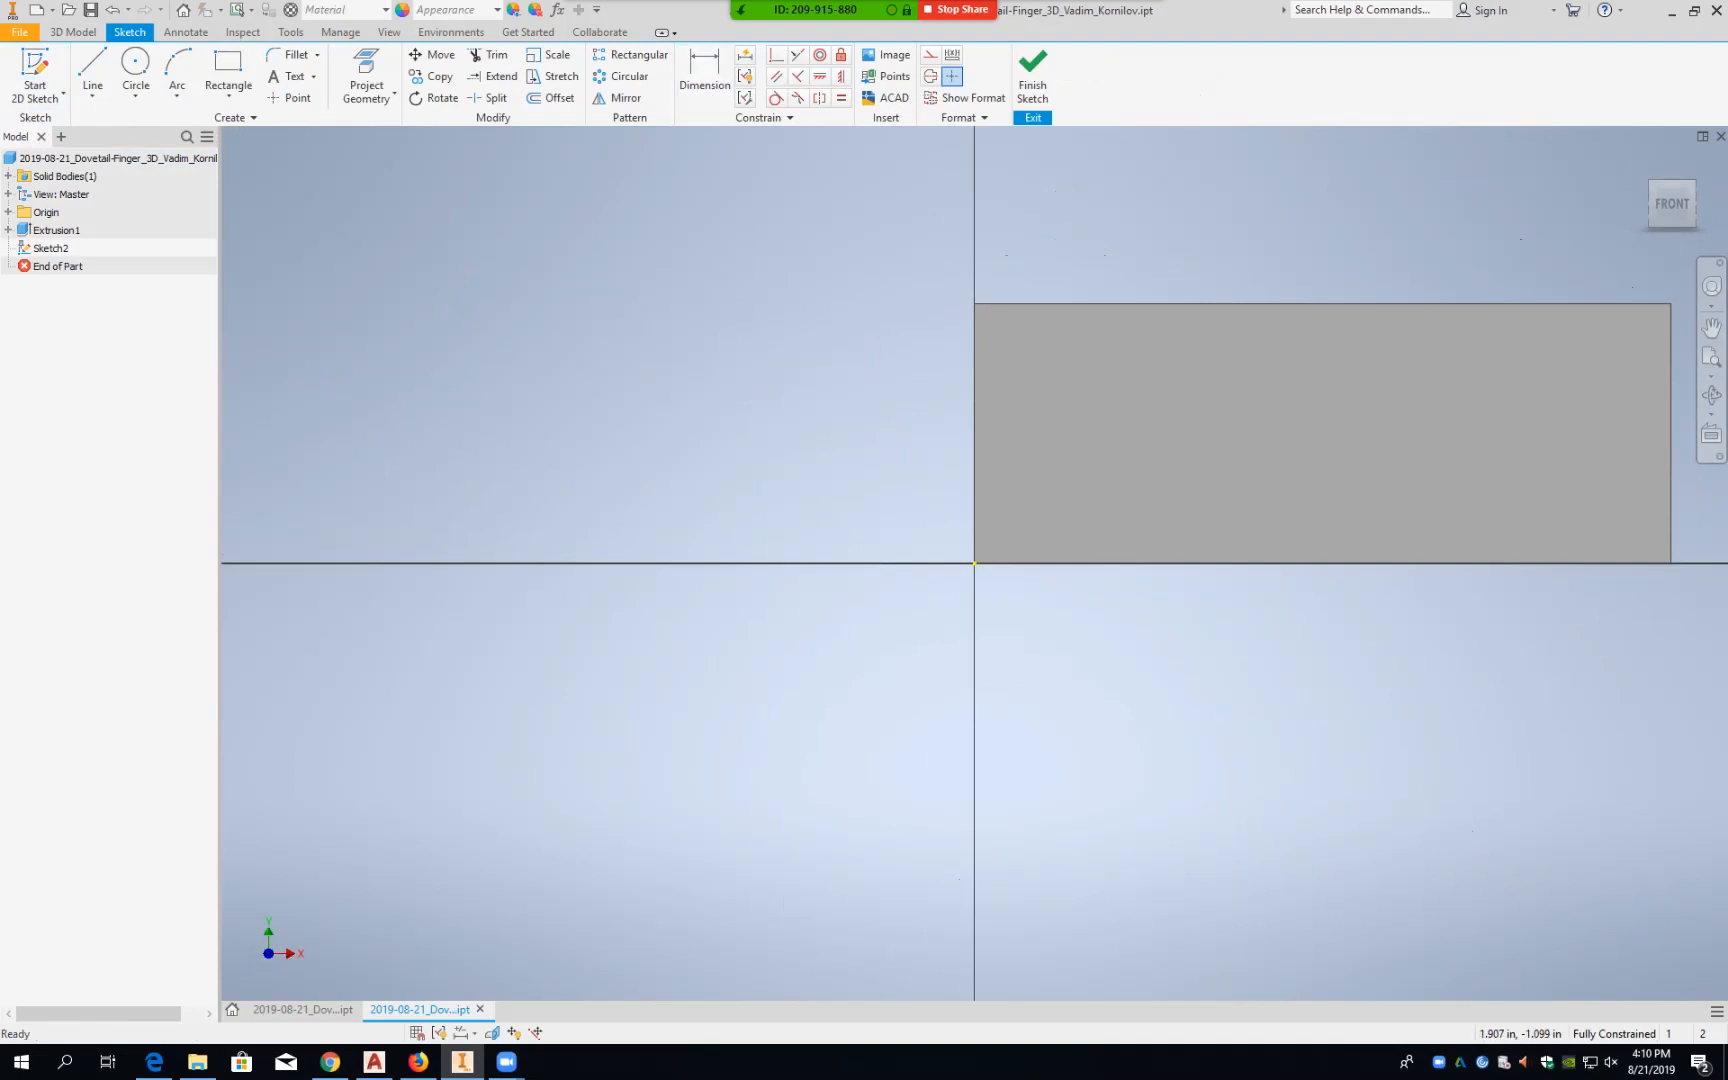
{"action": "left_click", "coordinate": [228, 68]}
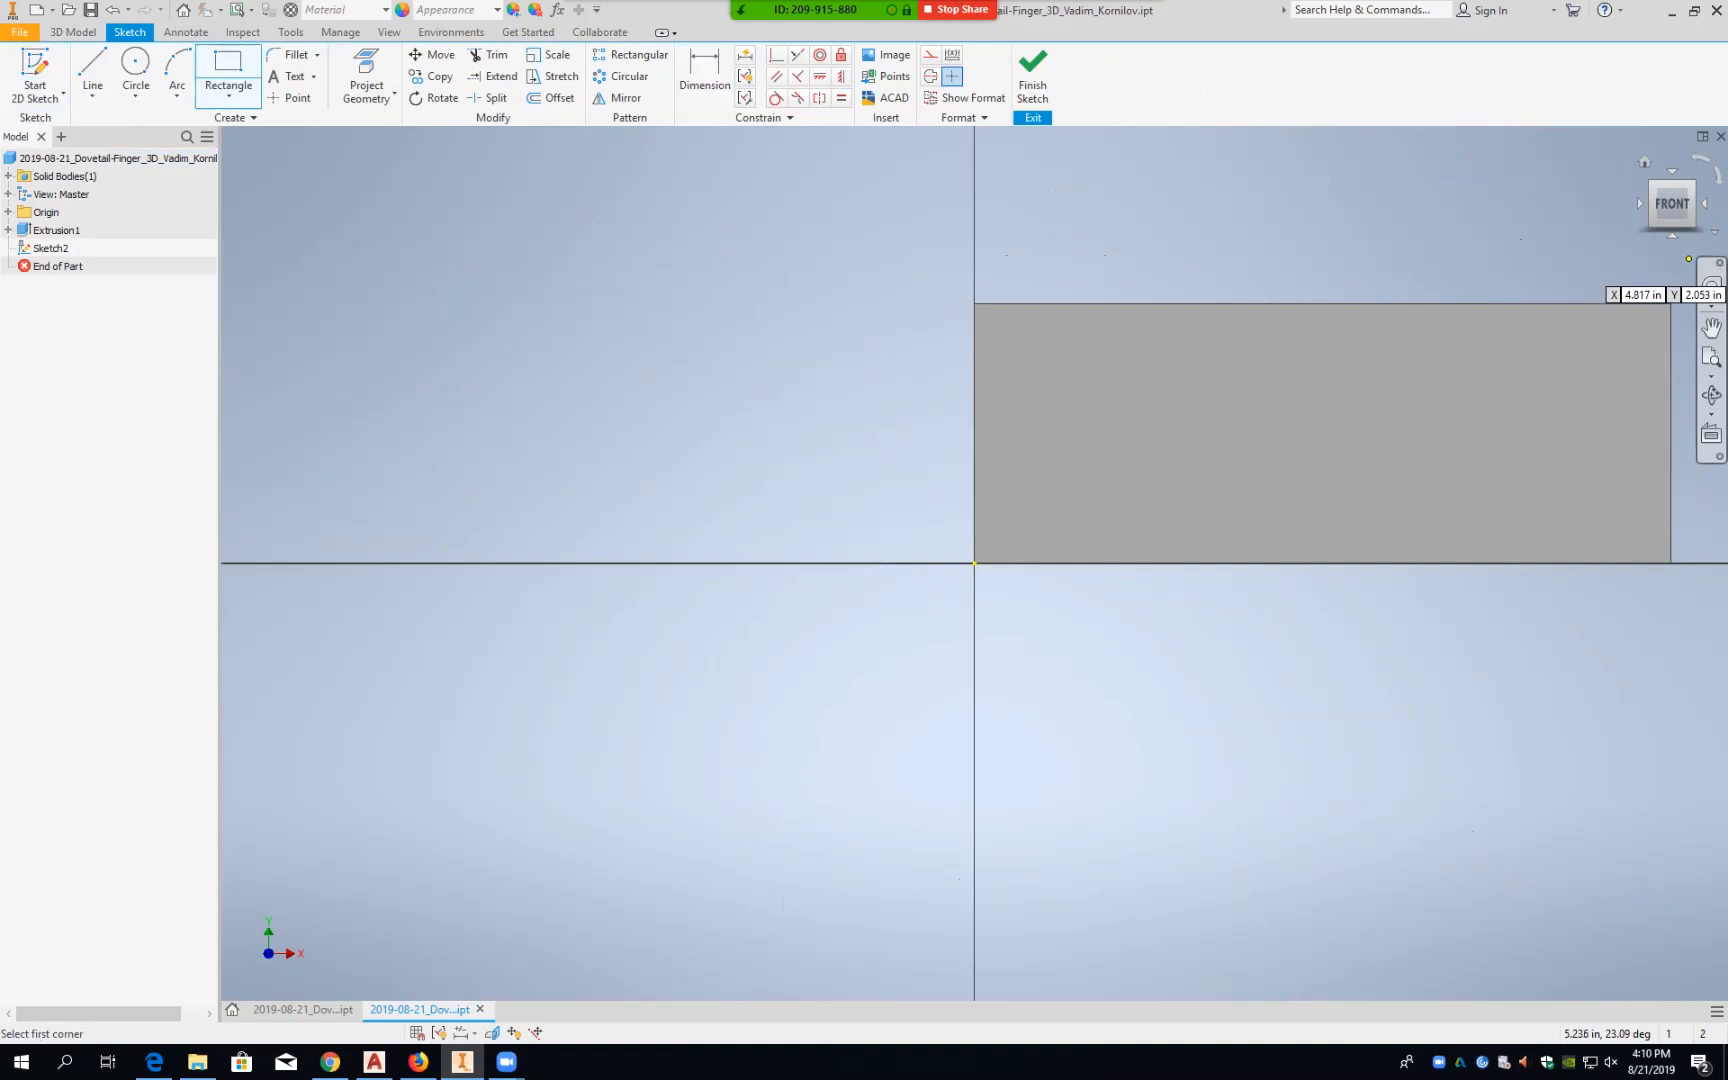
{"action": "left_click", "coordinate": [1685, 259]}
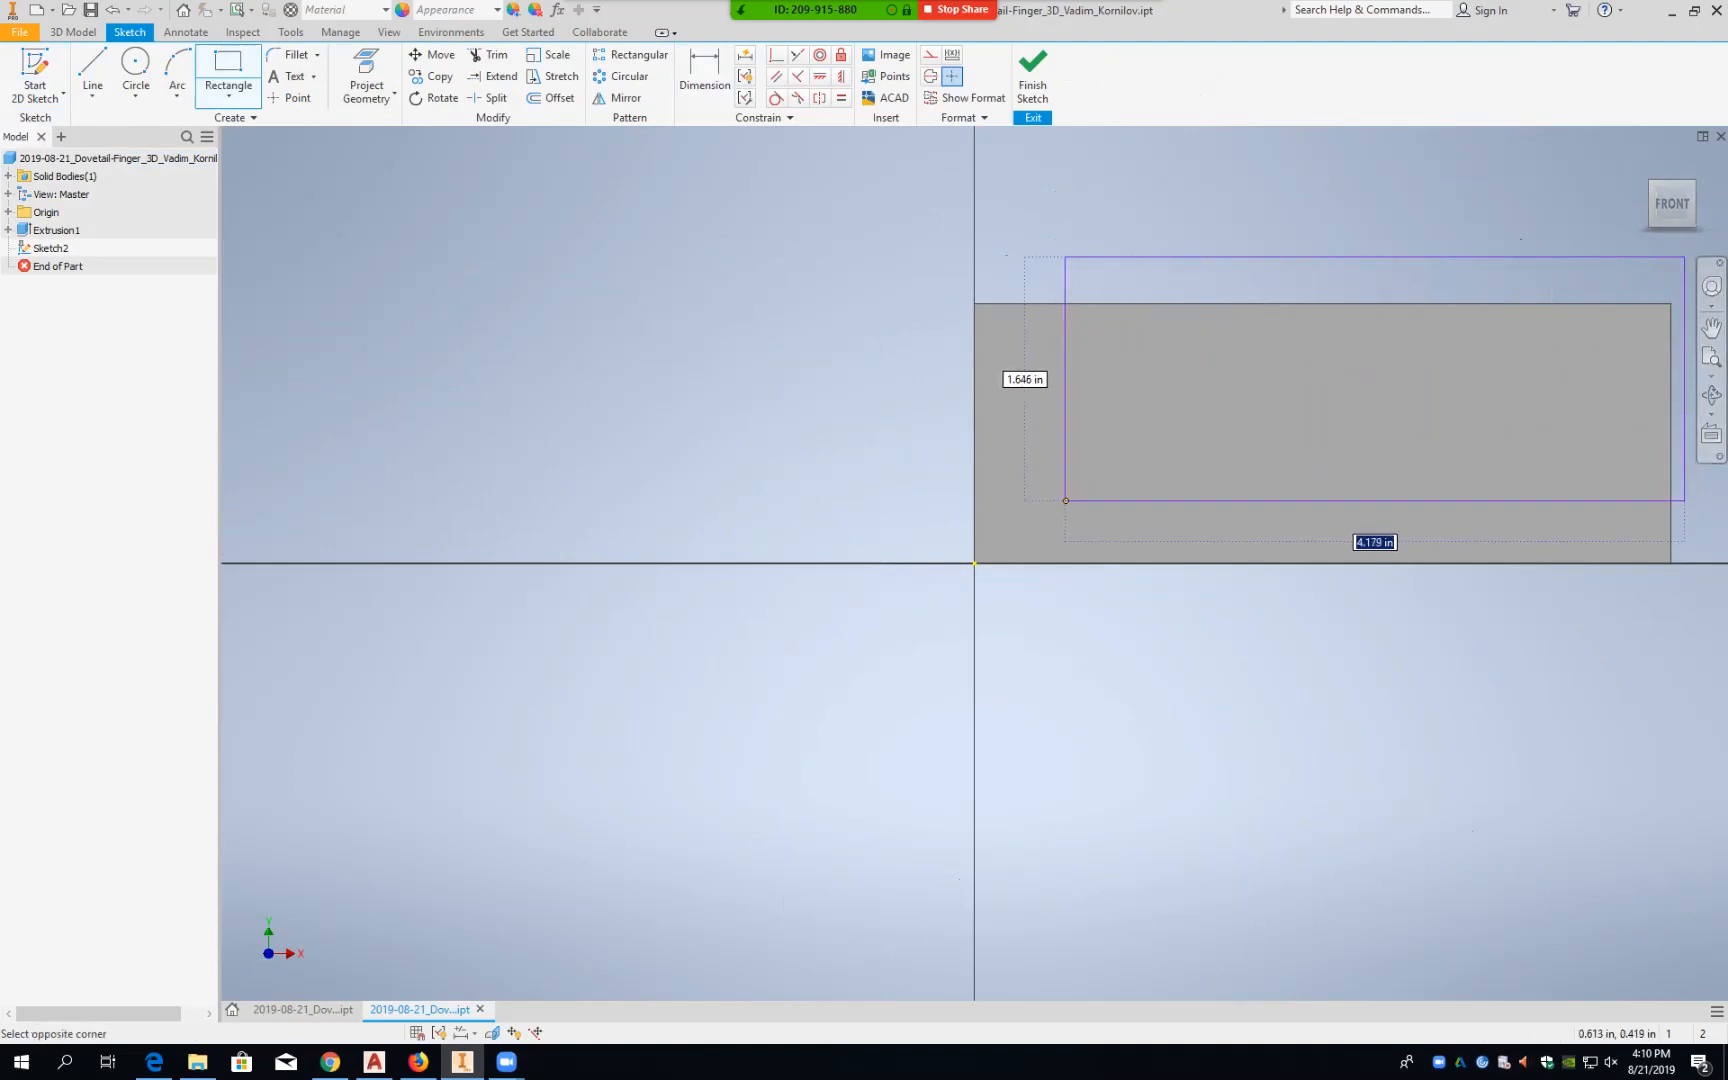
{"action": "left_click", "coordinate": [1063, 501]}
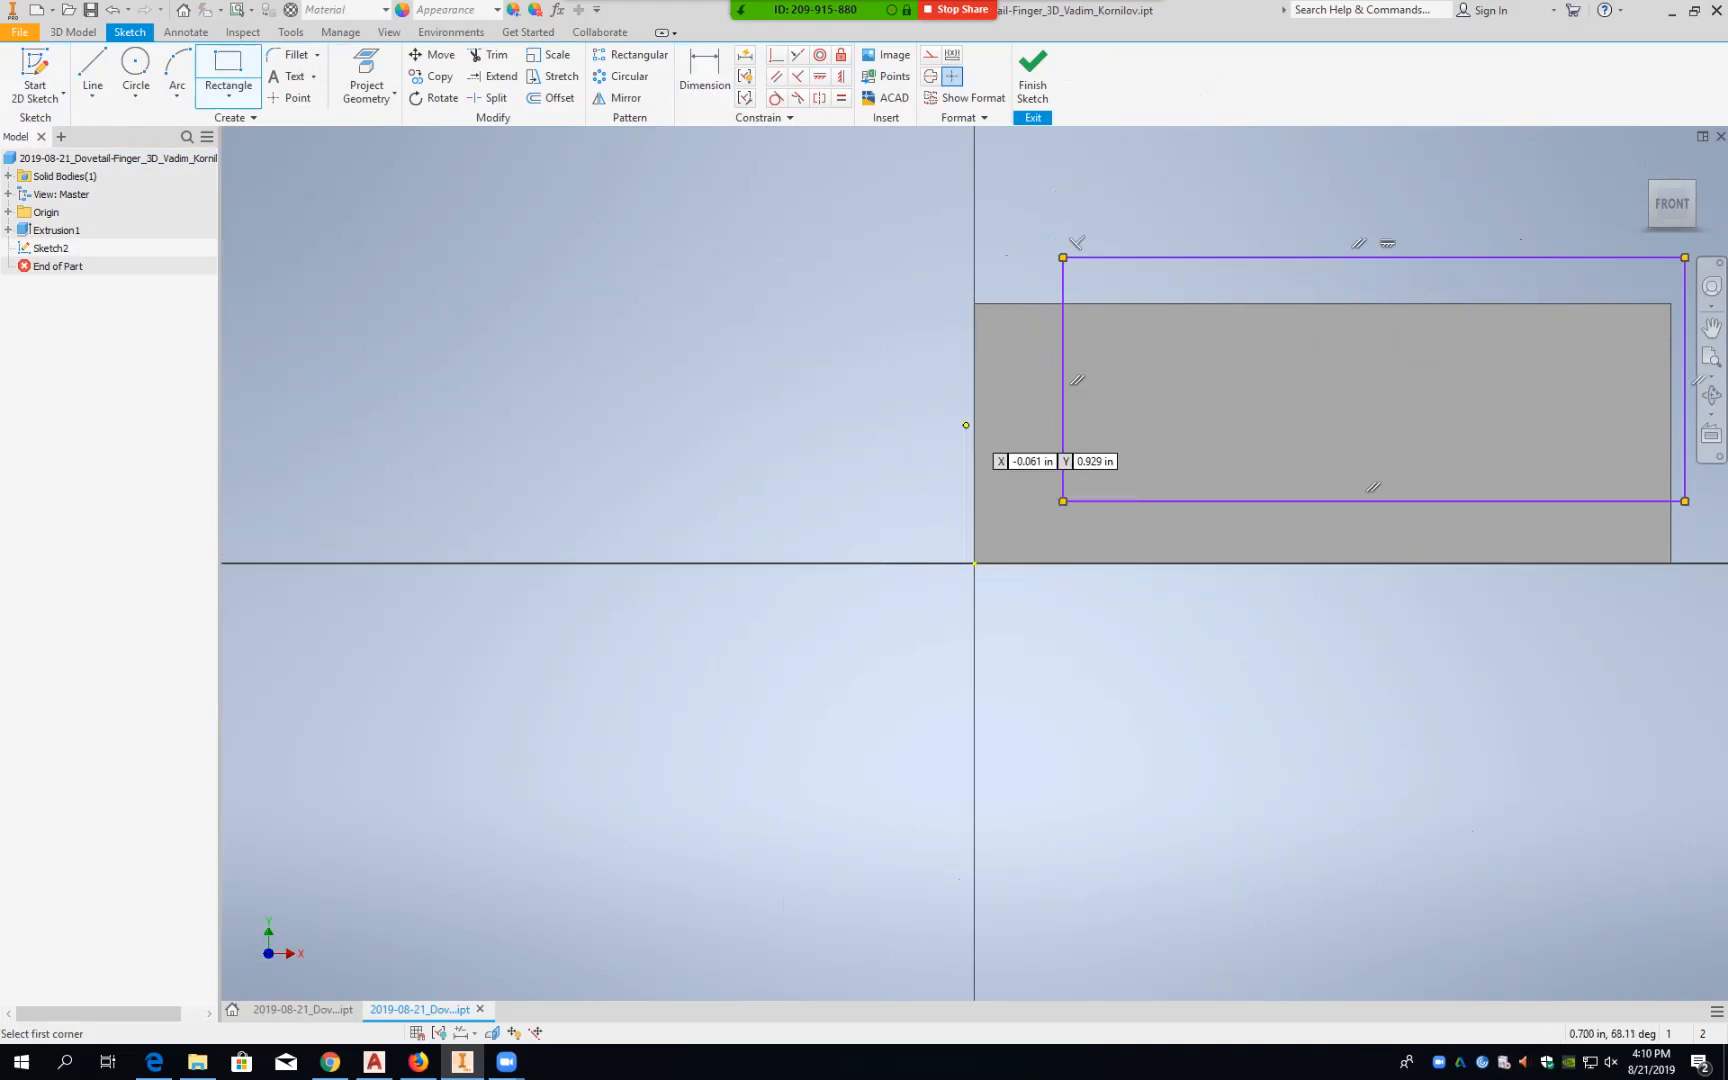
Step: Dimension the new rectangle's left edge 1 in from the block's left edge
{"action": "left_click", "coordinate": [705, 72]}
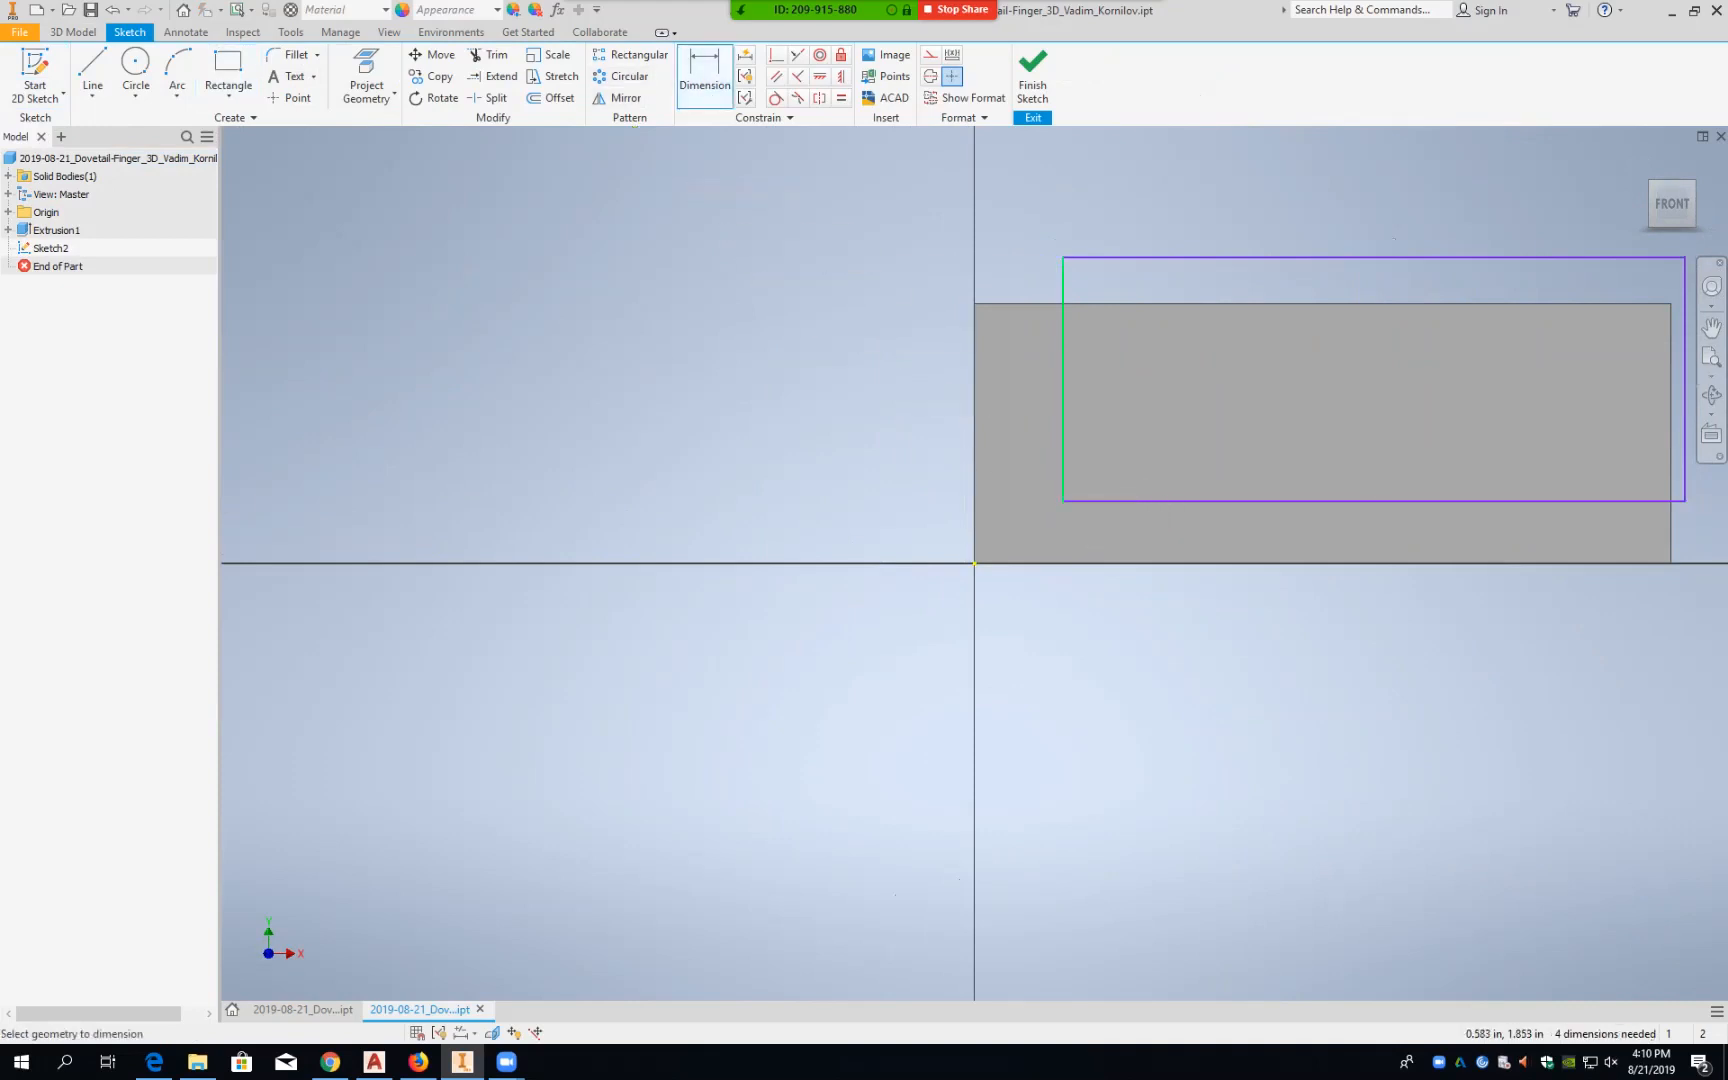
{"action": "left_click", "coordinate": [1063, 290]}
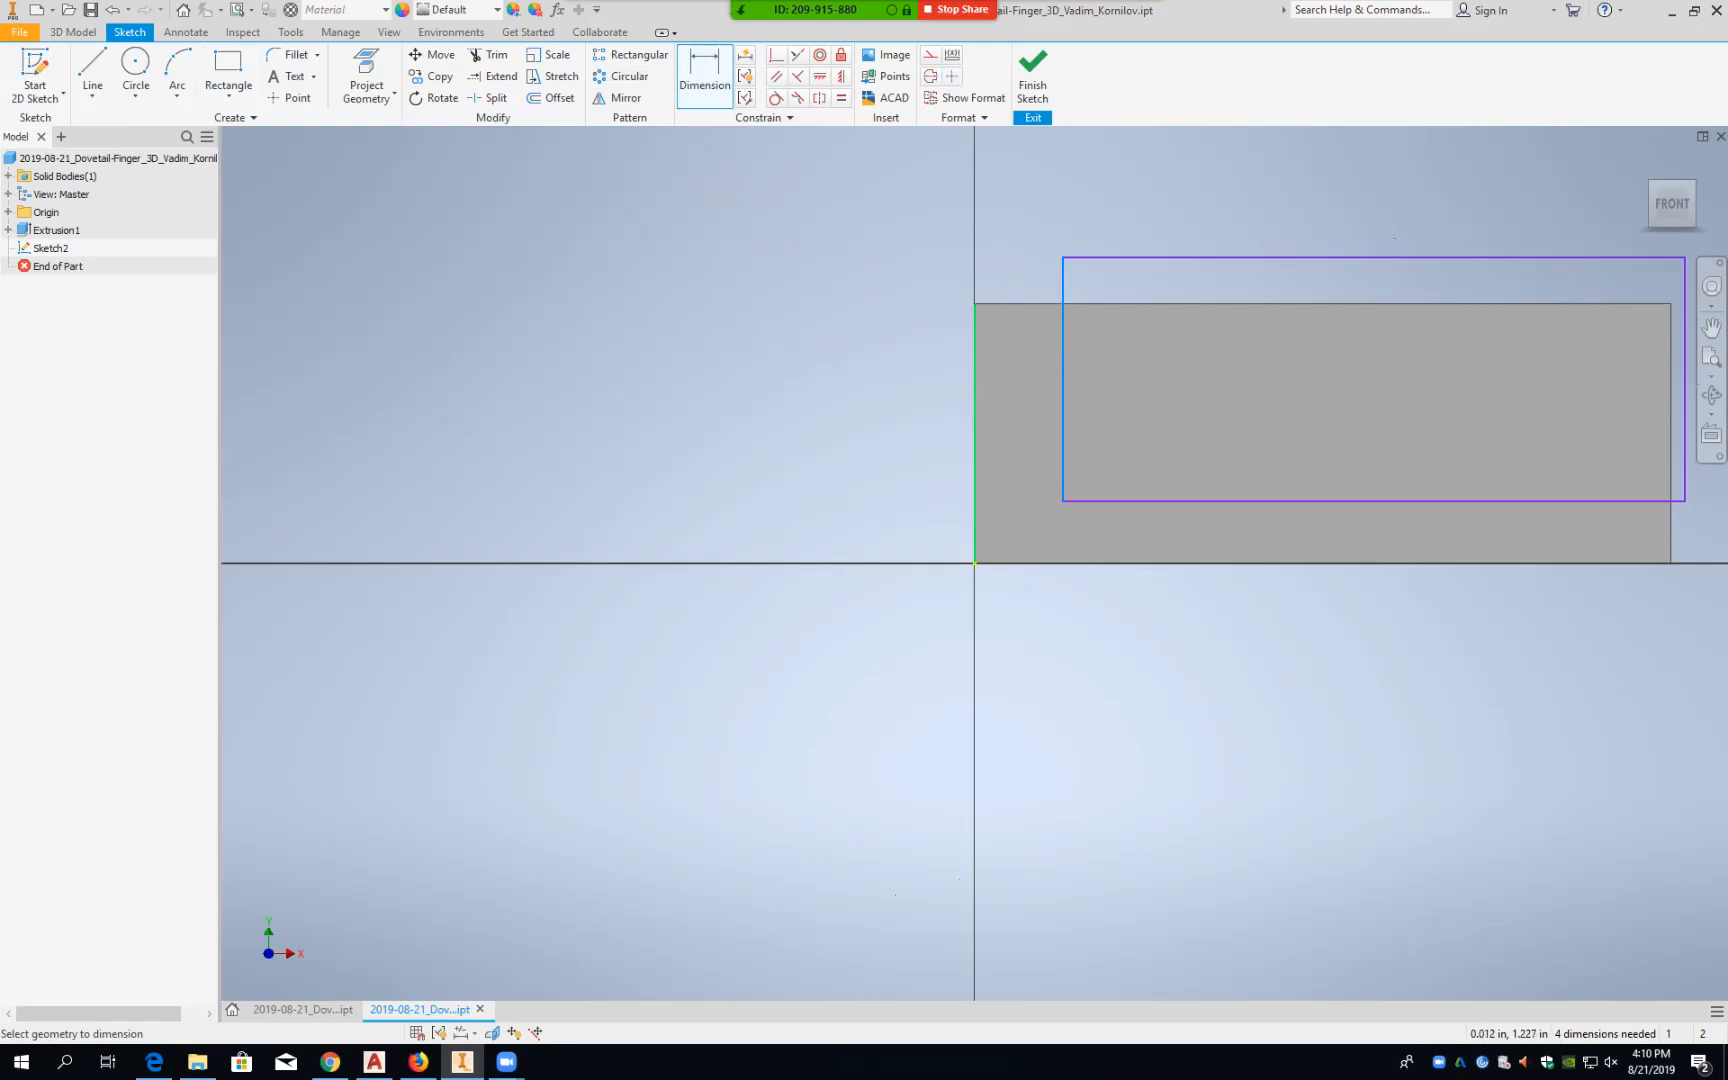
{"action": "left_click", "coordinate": [976, 310]}
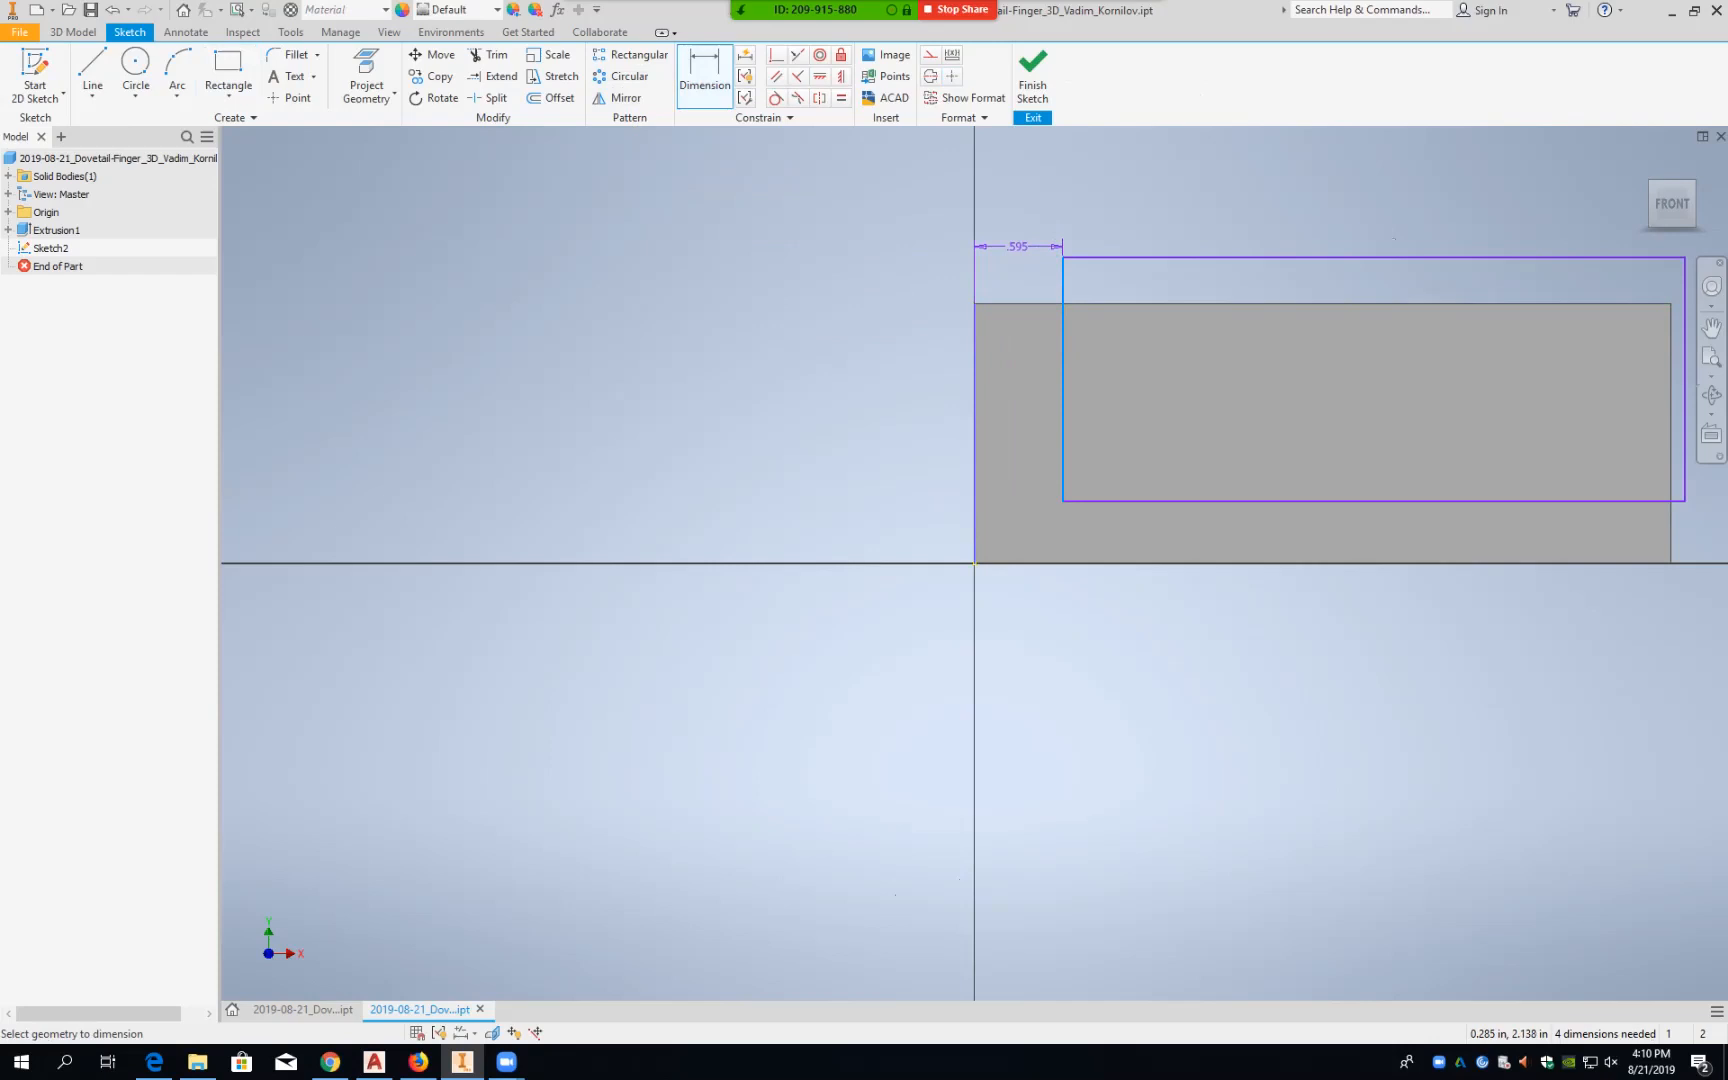
{"action": "left_click", "coordinate": [1017, 247]}
{"action": "type", "text": "1"}
{"action": "key", "text": "Return"}
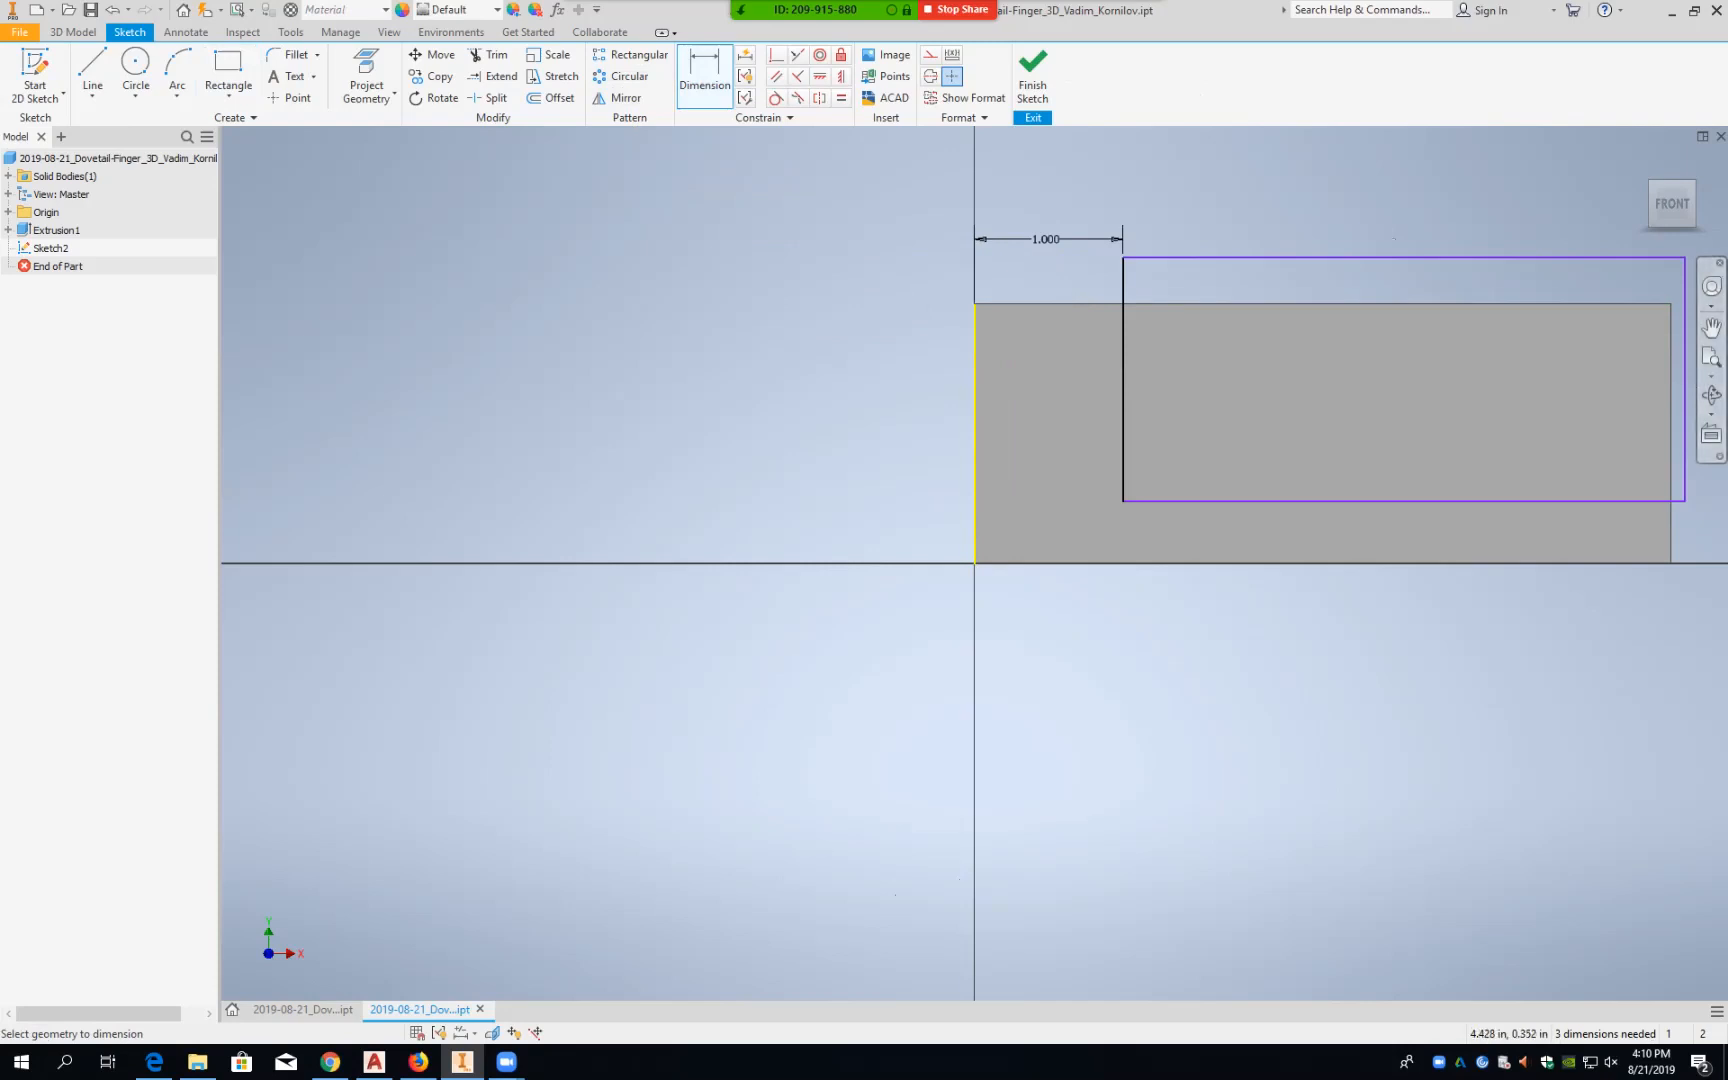
Step: Dimension the rectangle's bottom edge 0.75 in above the block's bottom edge
{"action": "left_click", "coordinate": [1637, 501]}
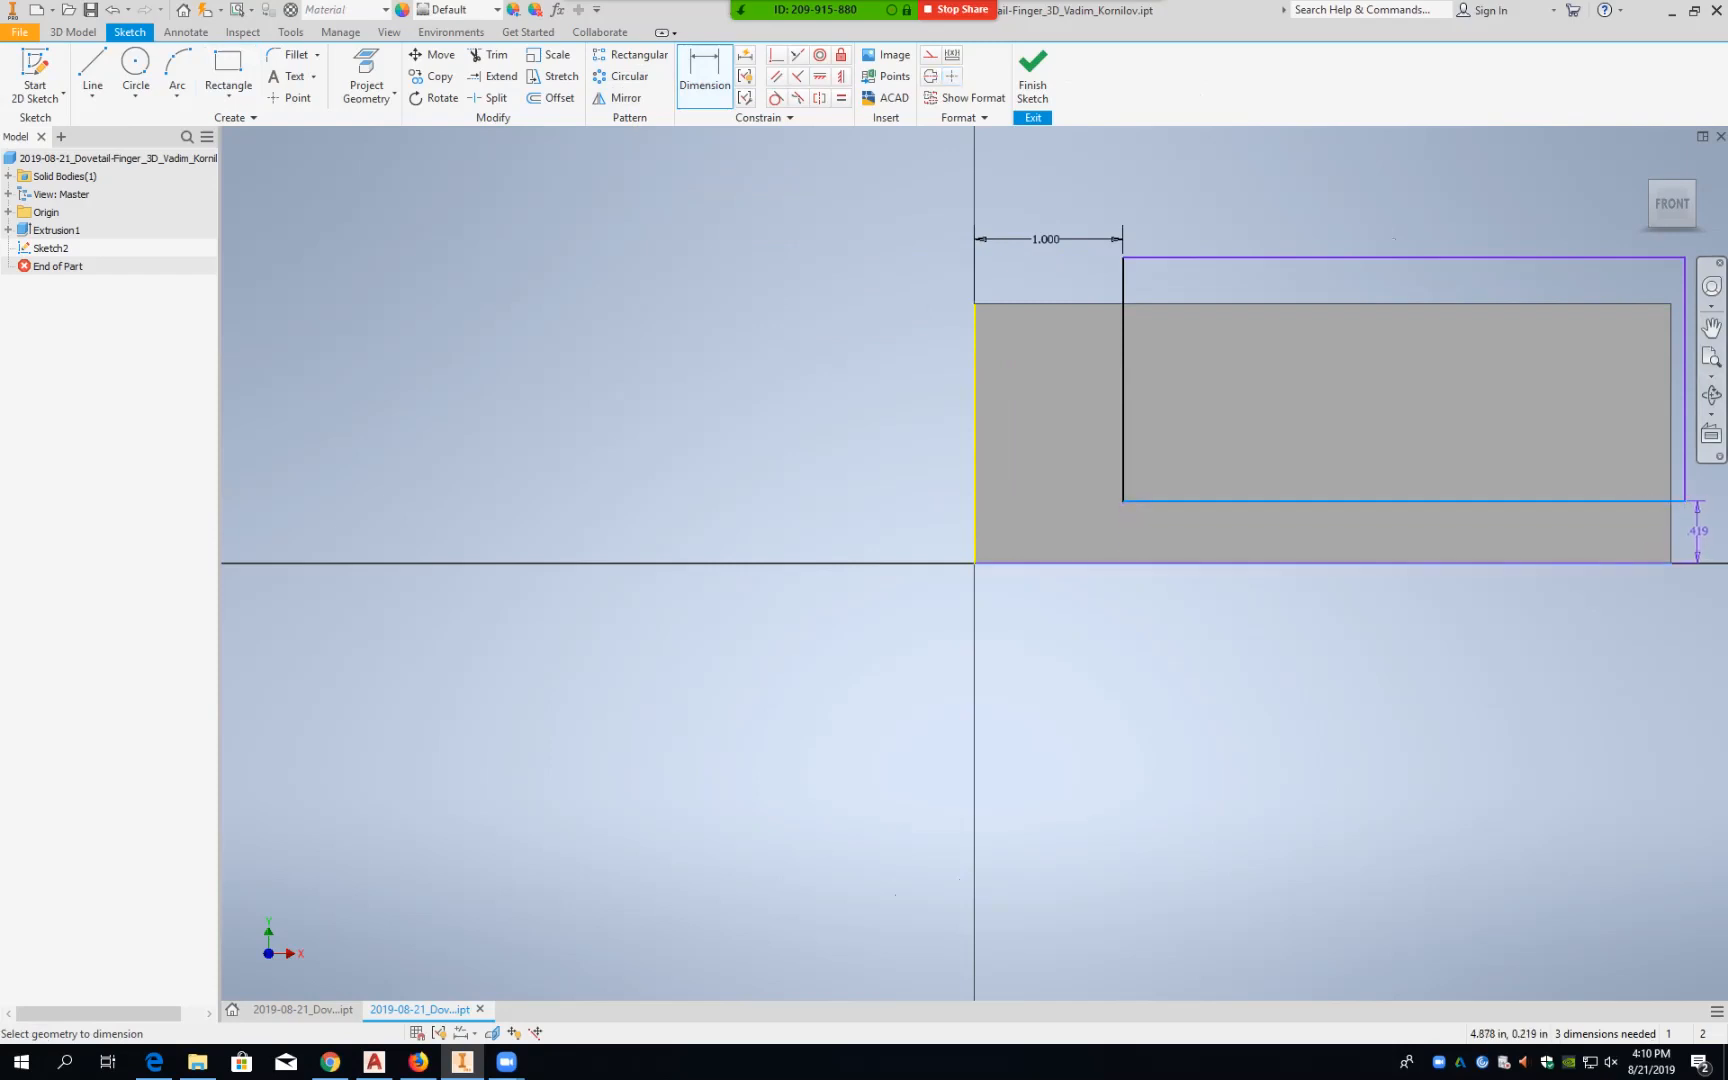
{"action": "left_click", "coordinate": [1698, 531]}
{"action": "type", "text": ".75"}
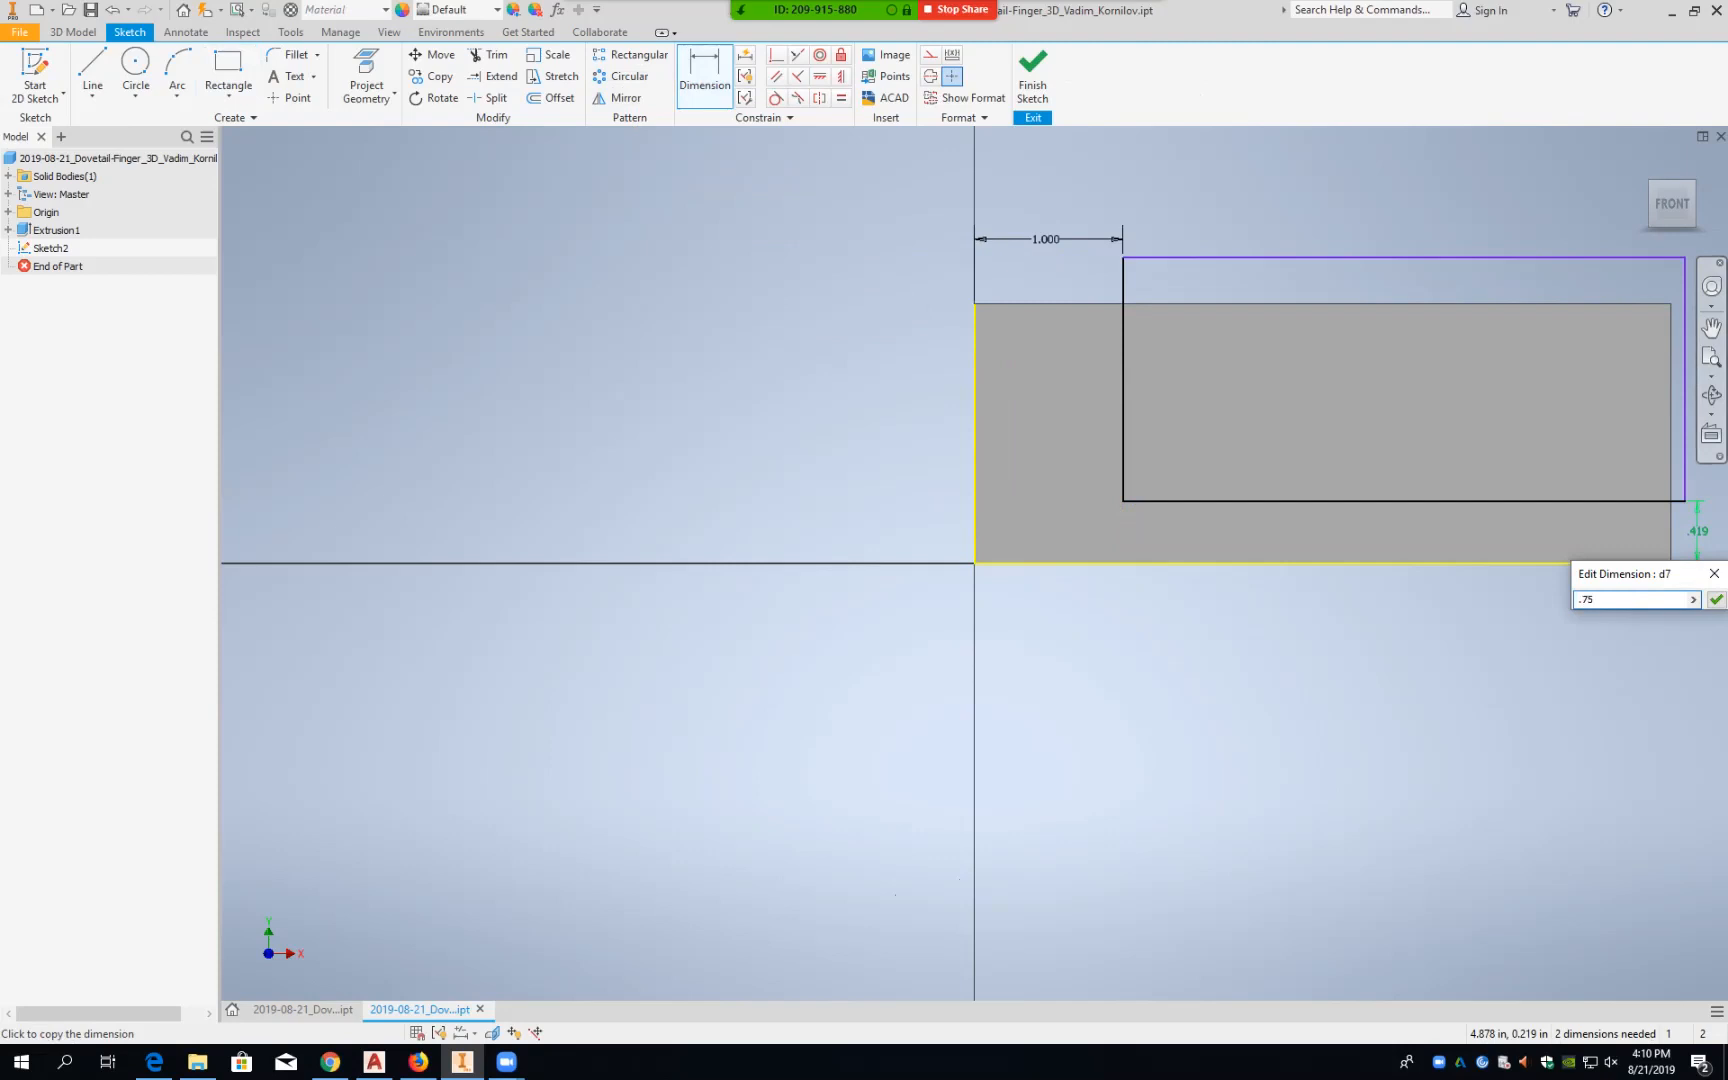
{"action": "key", "text": "Return"}
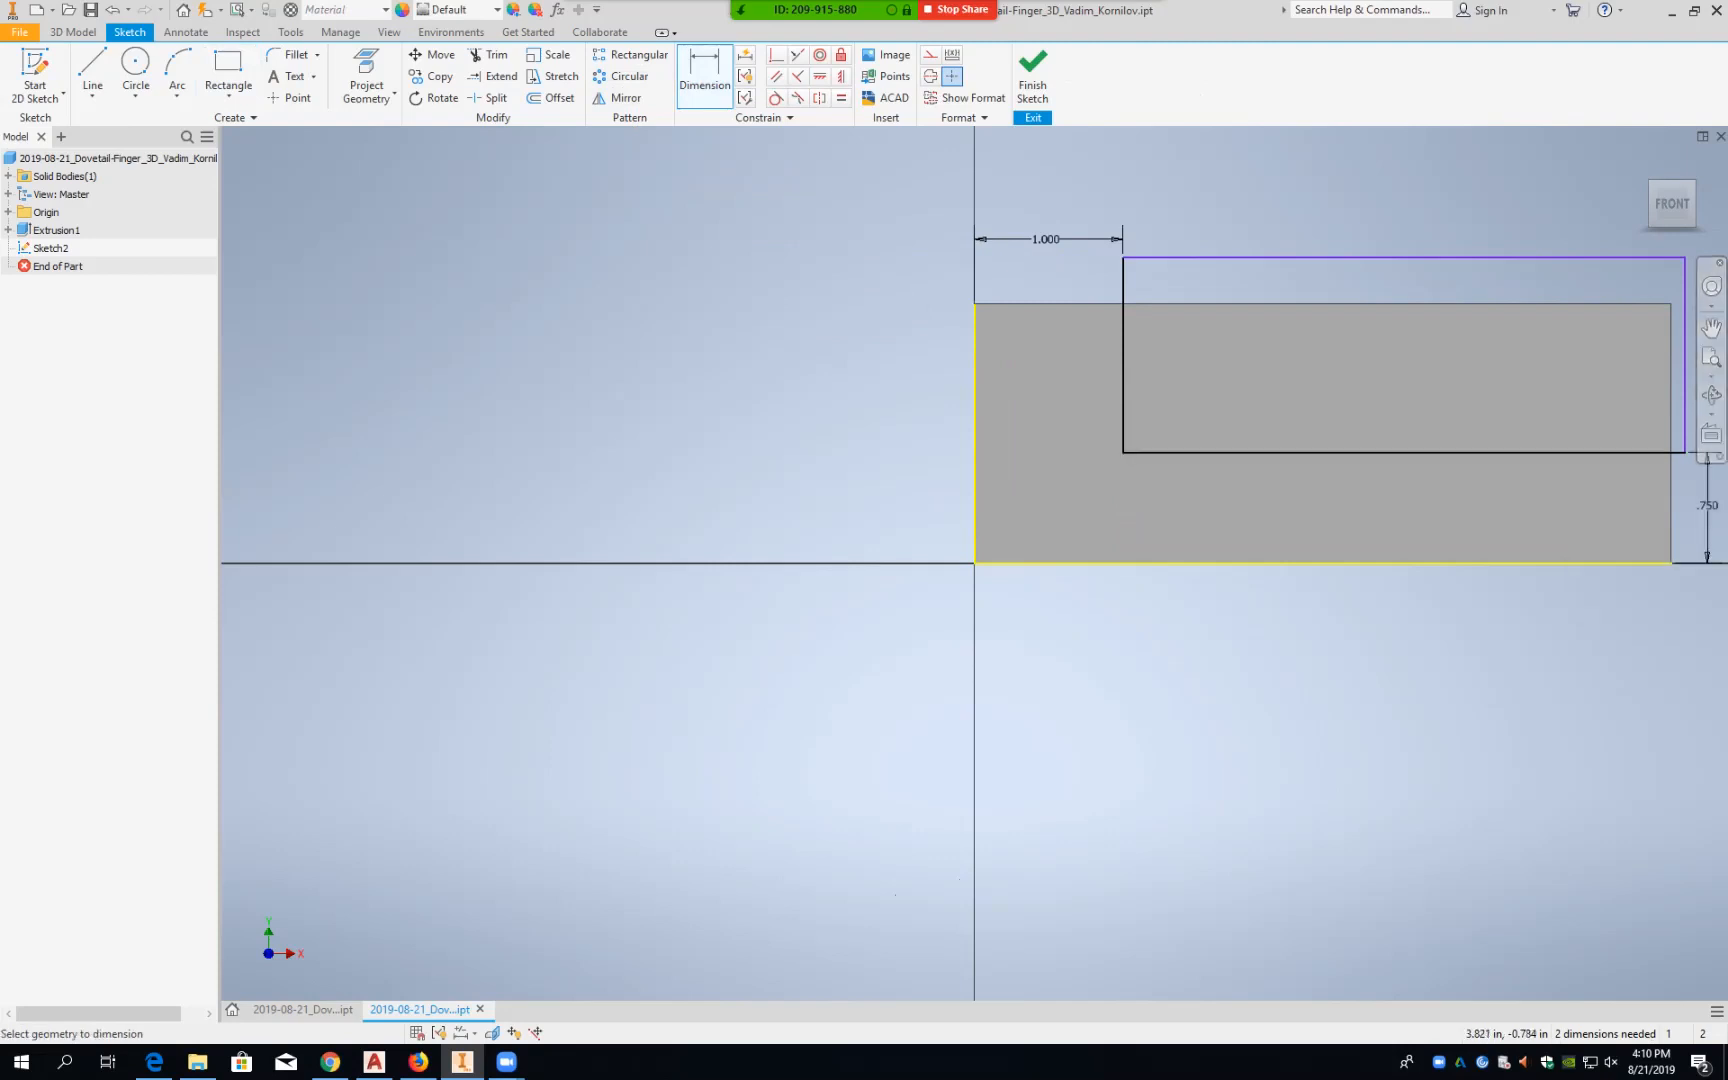
Step: Finish the sketch and cut the rectangle through all of the block with a reversed-direction Extrude
{"action": "left_click", "coordinate": [1033, 78]}
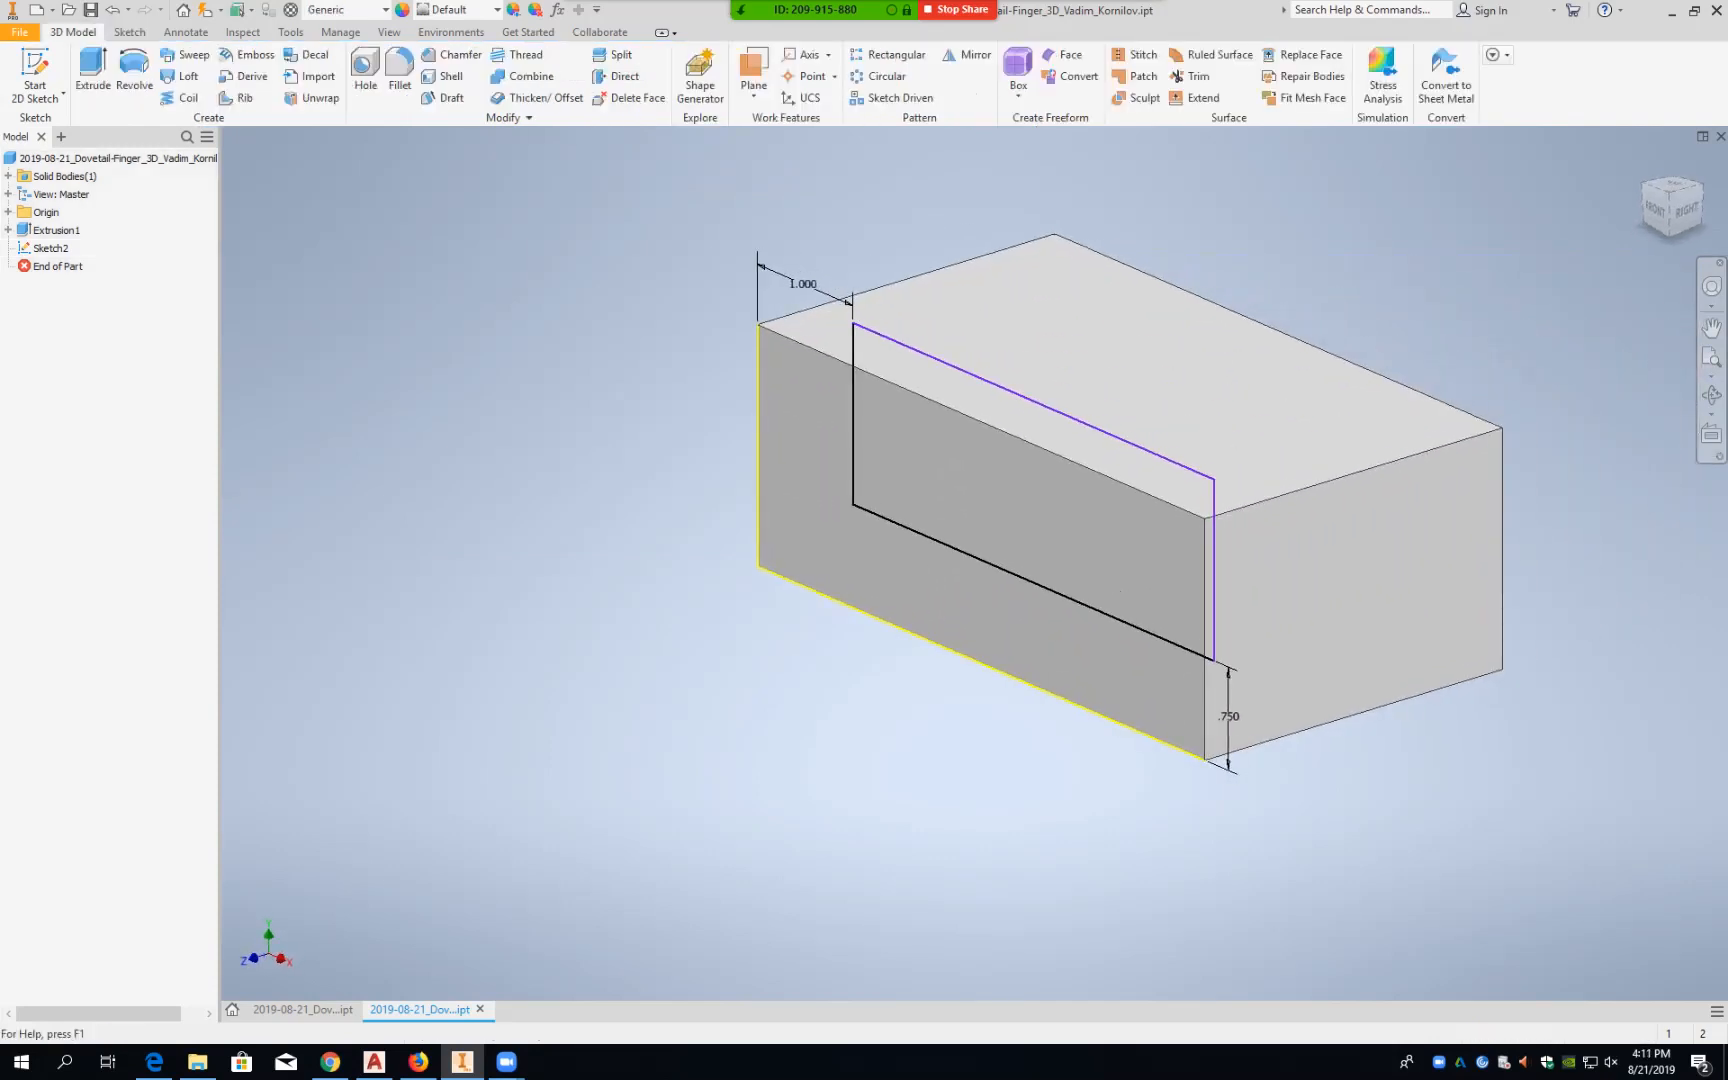
{"action": "left_click", "coordinate": [92, 72]}
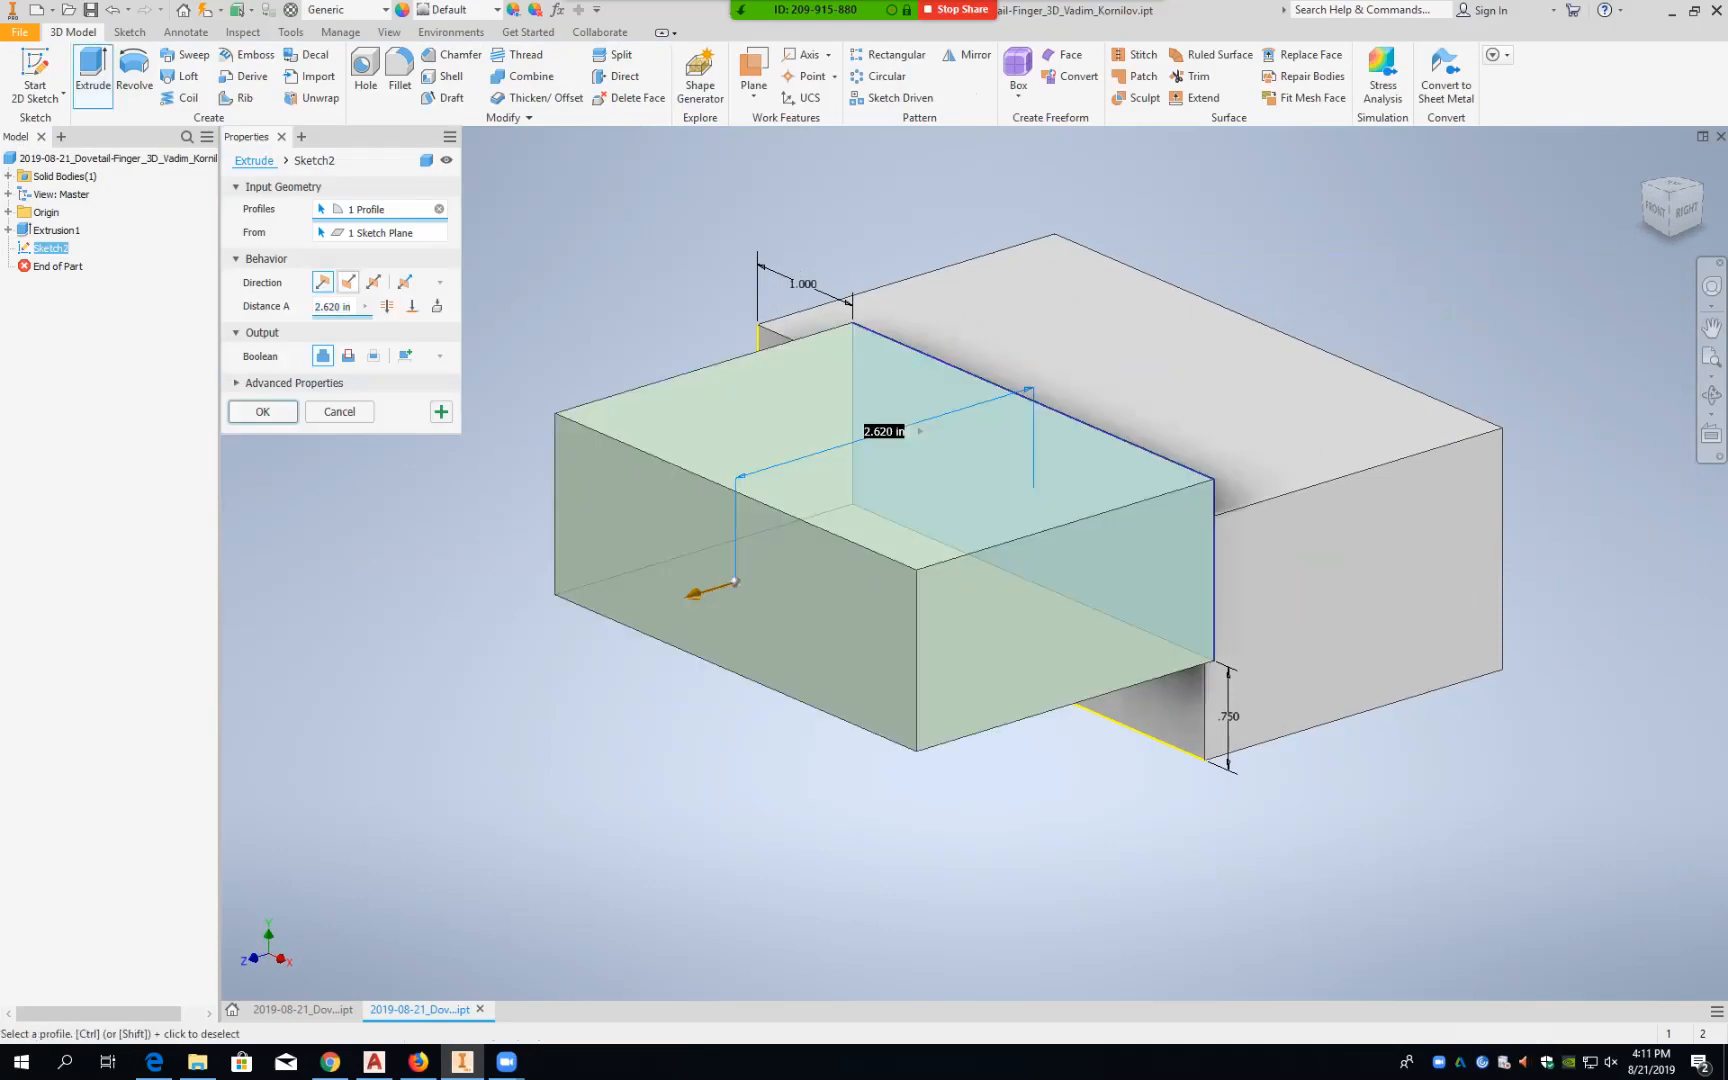
{"action": "left_click", "coordinate": [348, 282]}
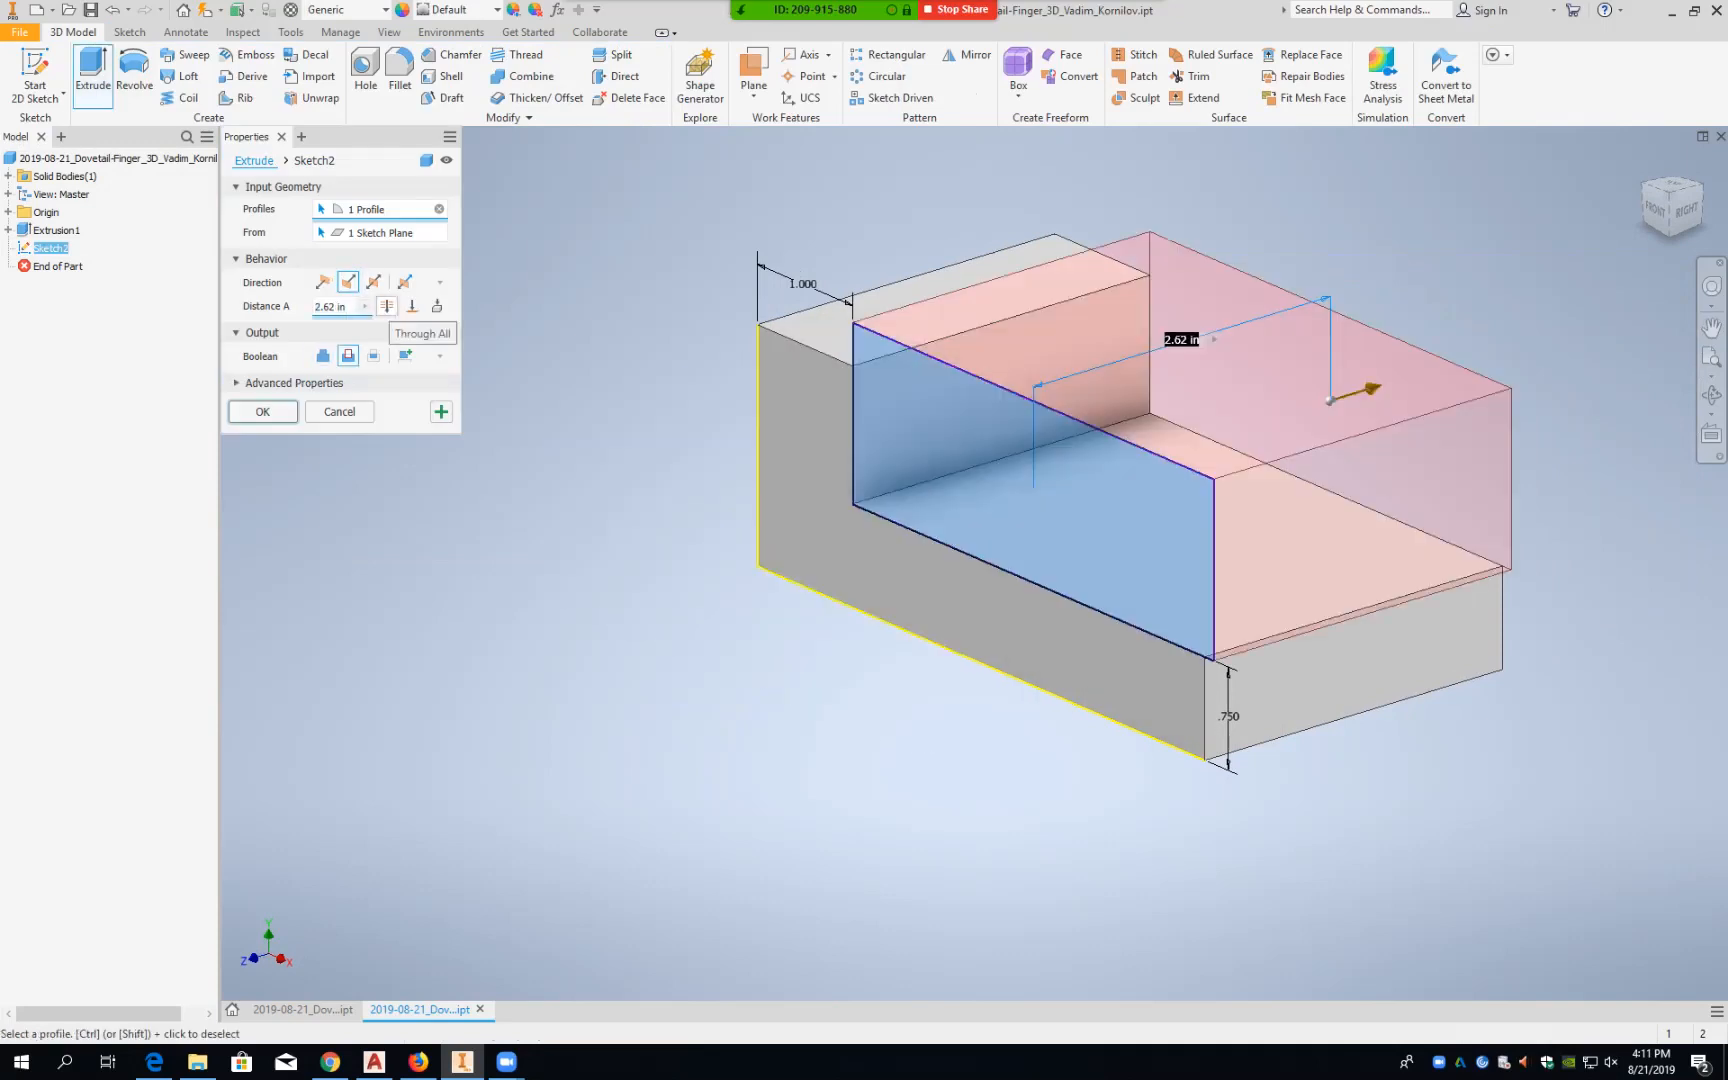
{"action": "left_click", "coordinate": [387, 306]}
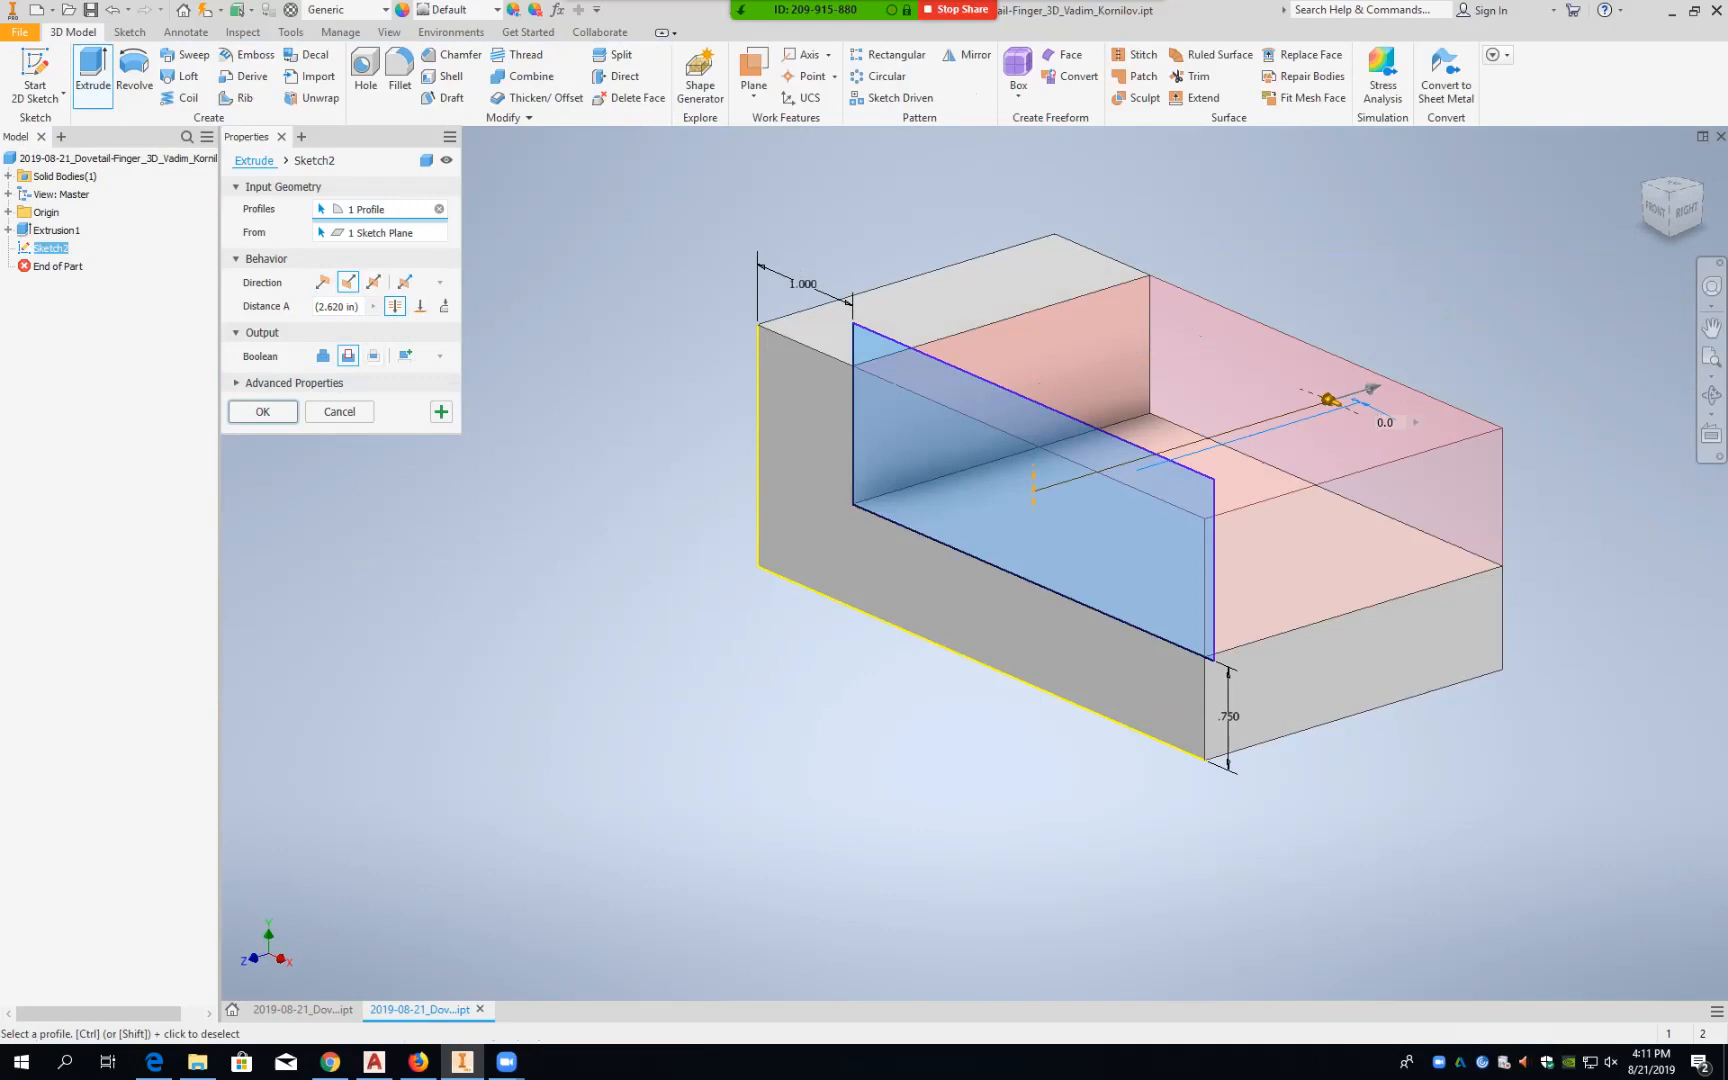
{"action": "key", "text": "Return"}
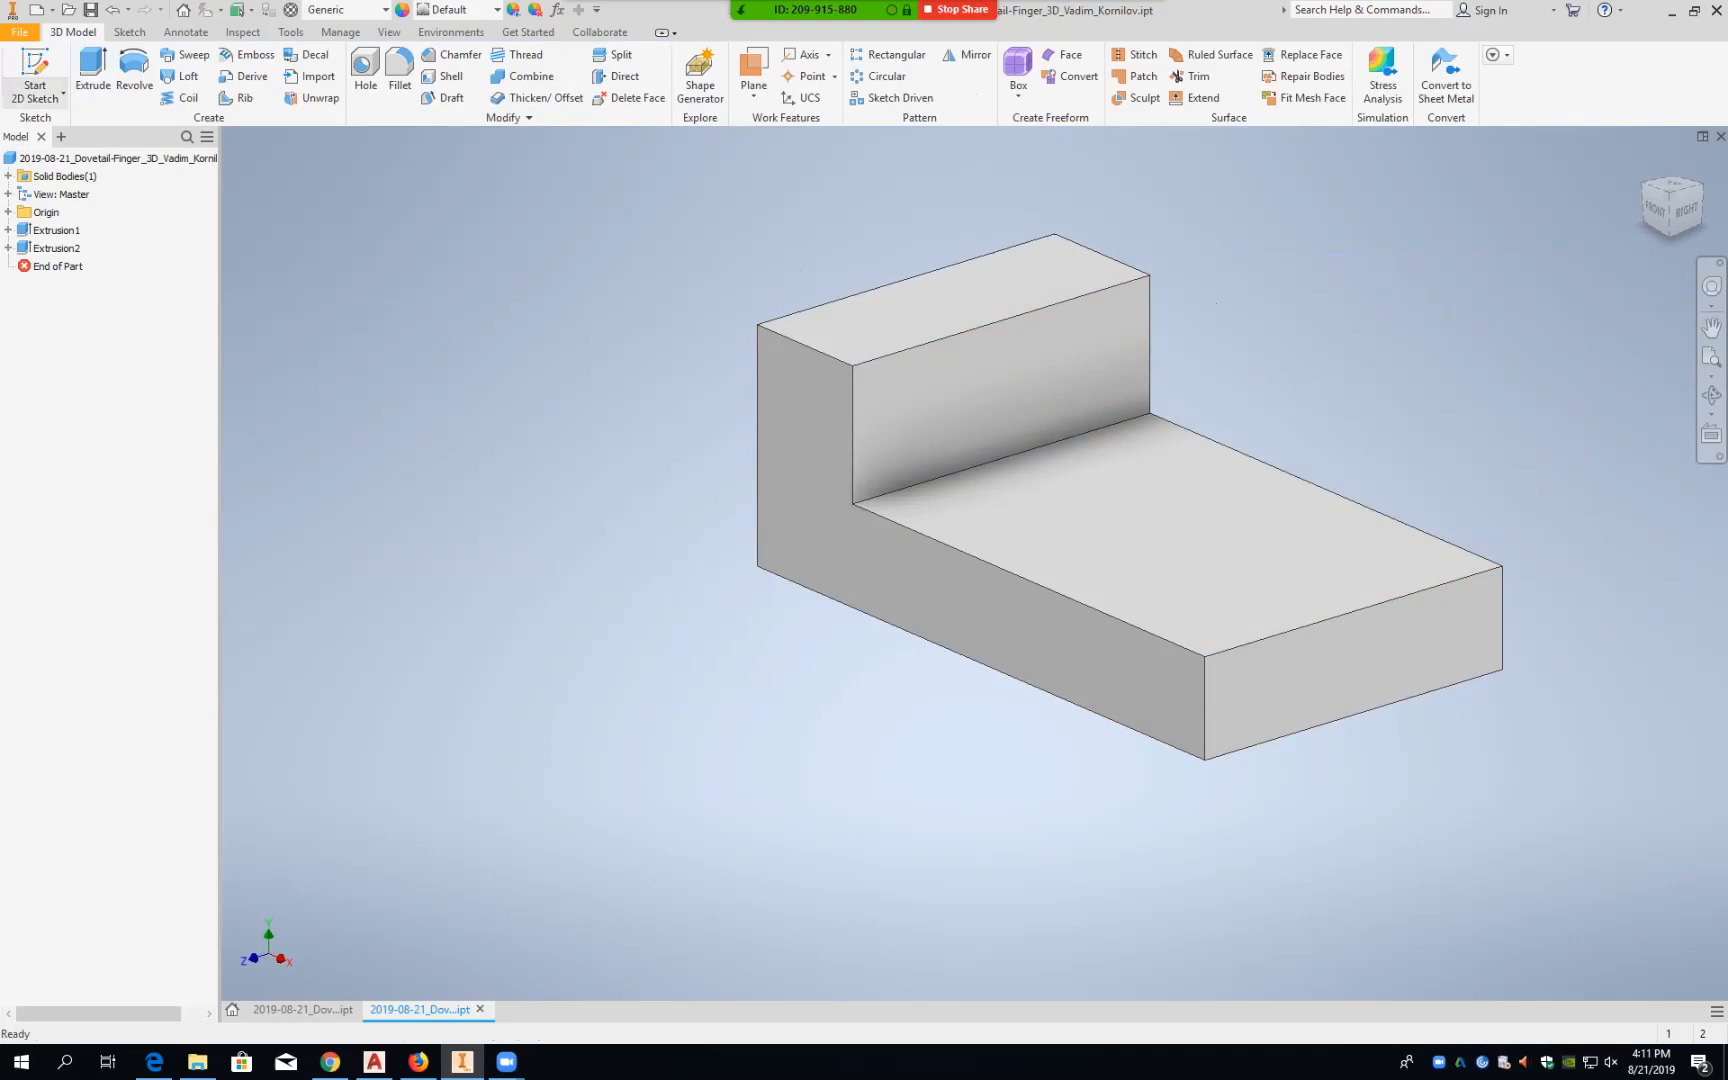
Step: Start a 2D sketch on the step's lower horizontal face and draw a rectangle about 2.9 in long overhanging its open end
{"action": "left_click", "coordinate": [36, 94]}
{"action": "left_click", "coordinate": [62, 129]}
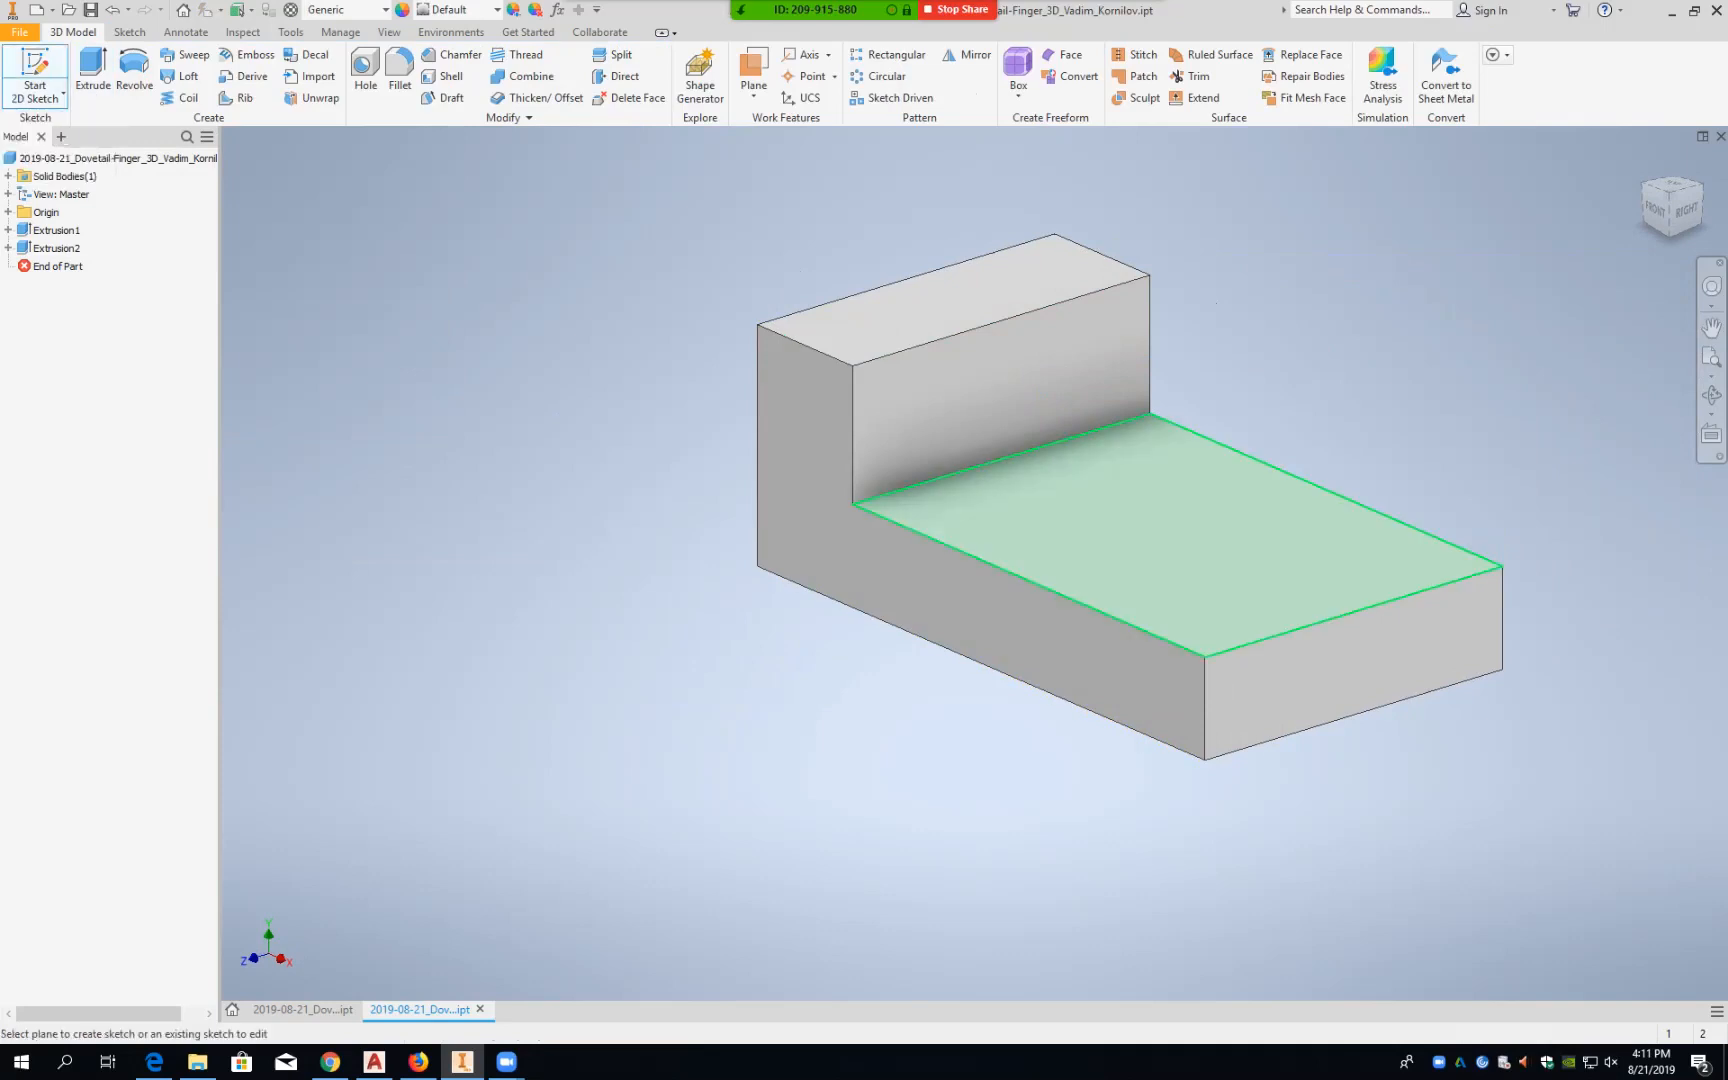
{"action": "left_click", "coordinate": [1180, 540]}
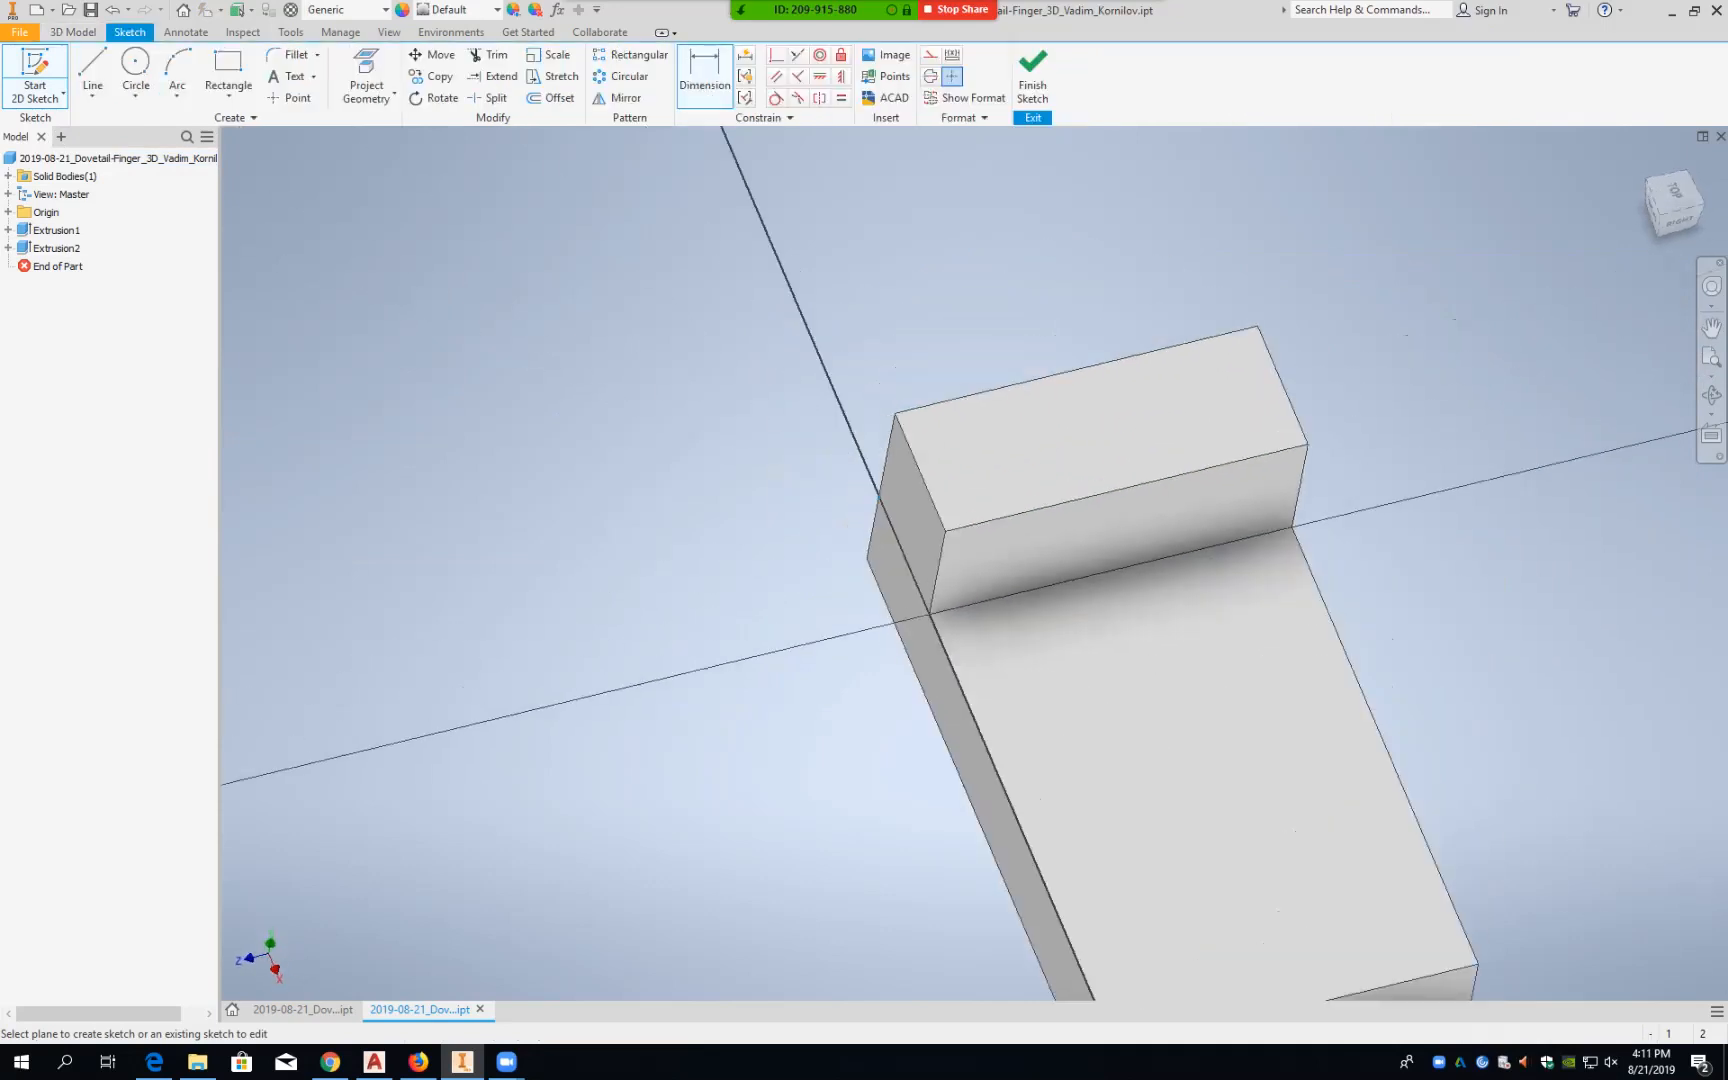
{"action": "mouse_move", "coordinate": [1180, 780]}
{"action": "middle_mouse_down"}
{"action": "mouse_move", "coordinate": [1115, 447]}
{"action": "mouse_move", "coordinate": [1092, 435]}
{"action": "middle_mouse_up"}
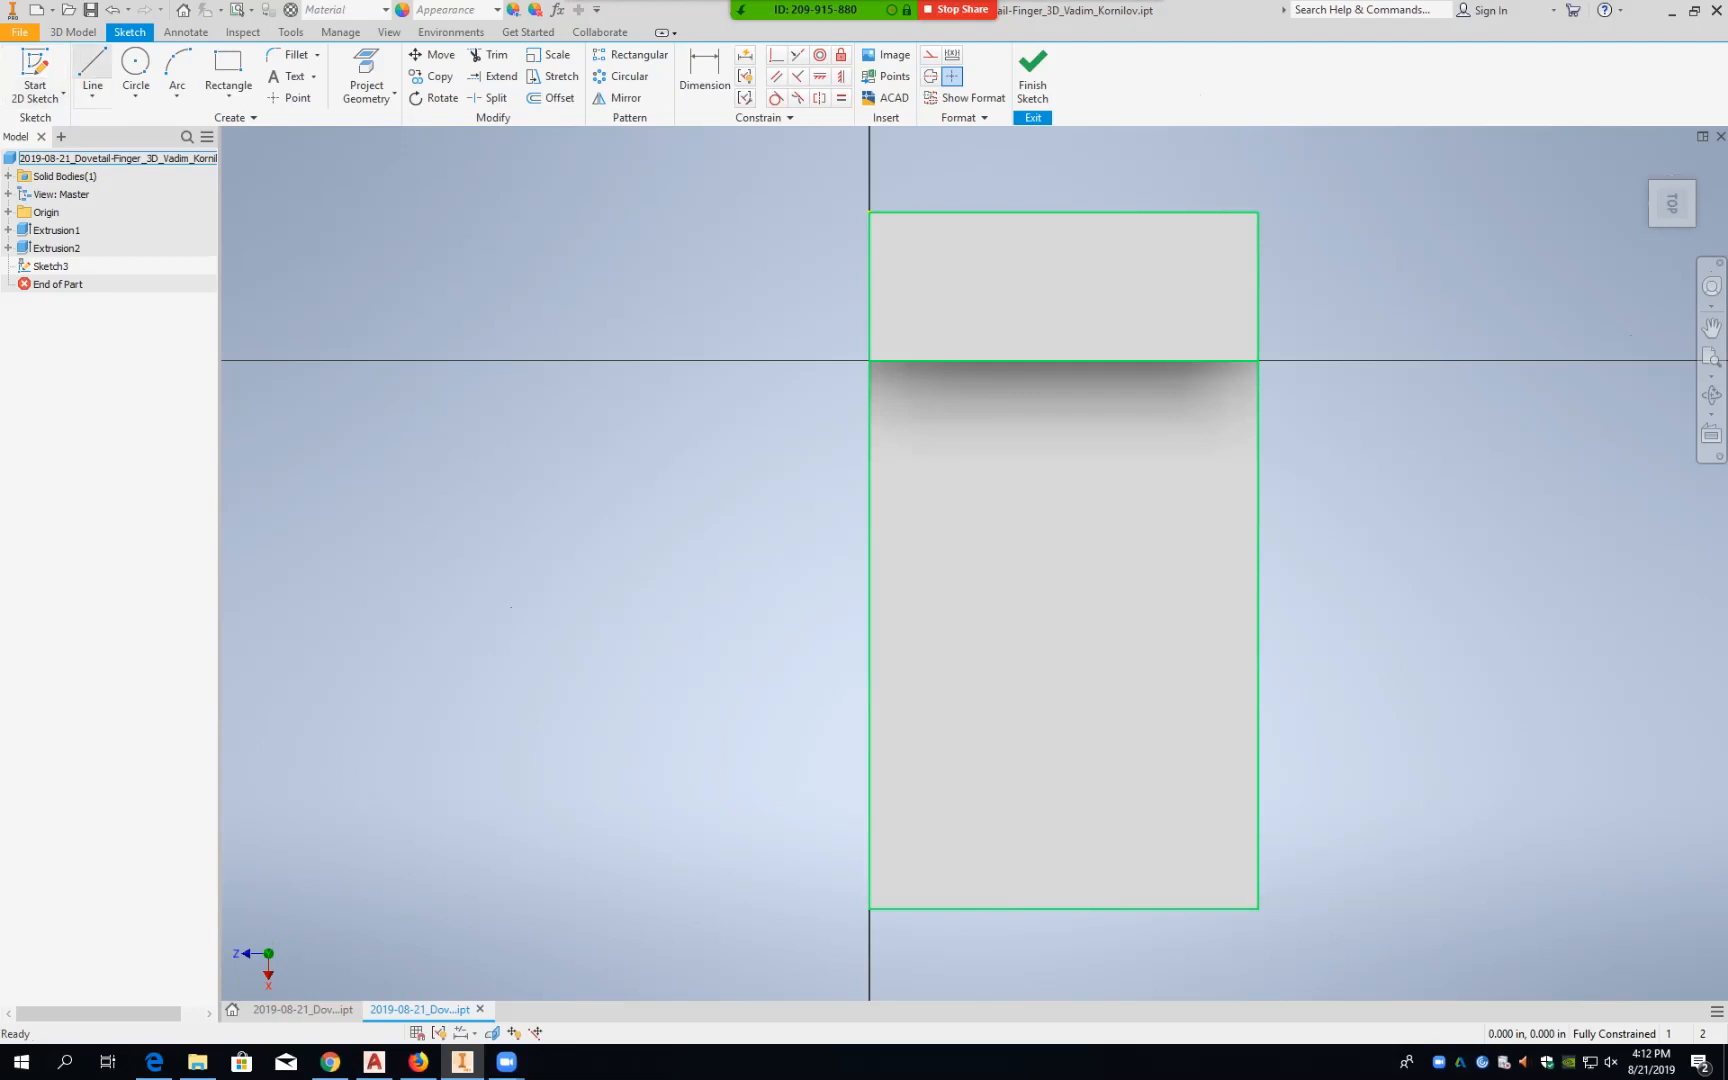
{"action": "left_click", "coordinate": [228, 68]}
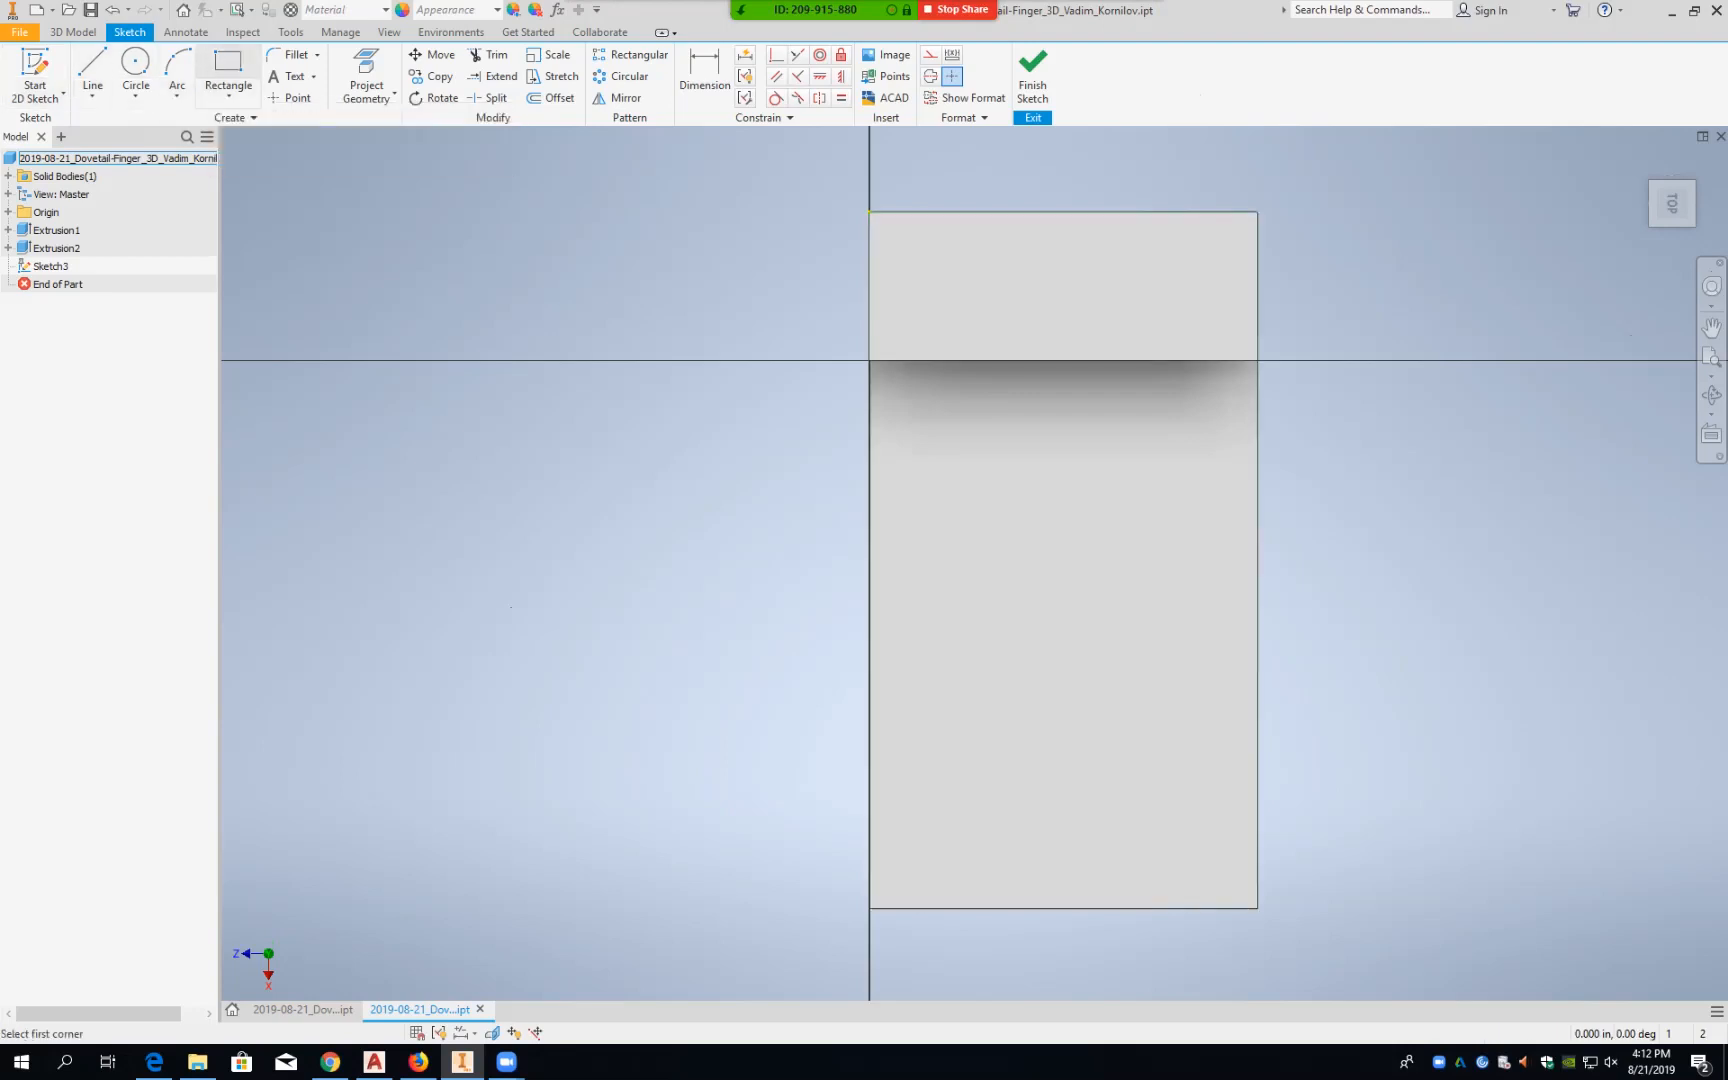
{"action": "left_click", "coordinate": [997, 961]}
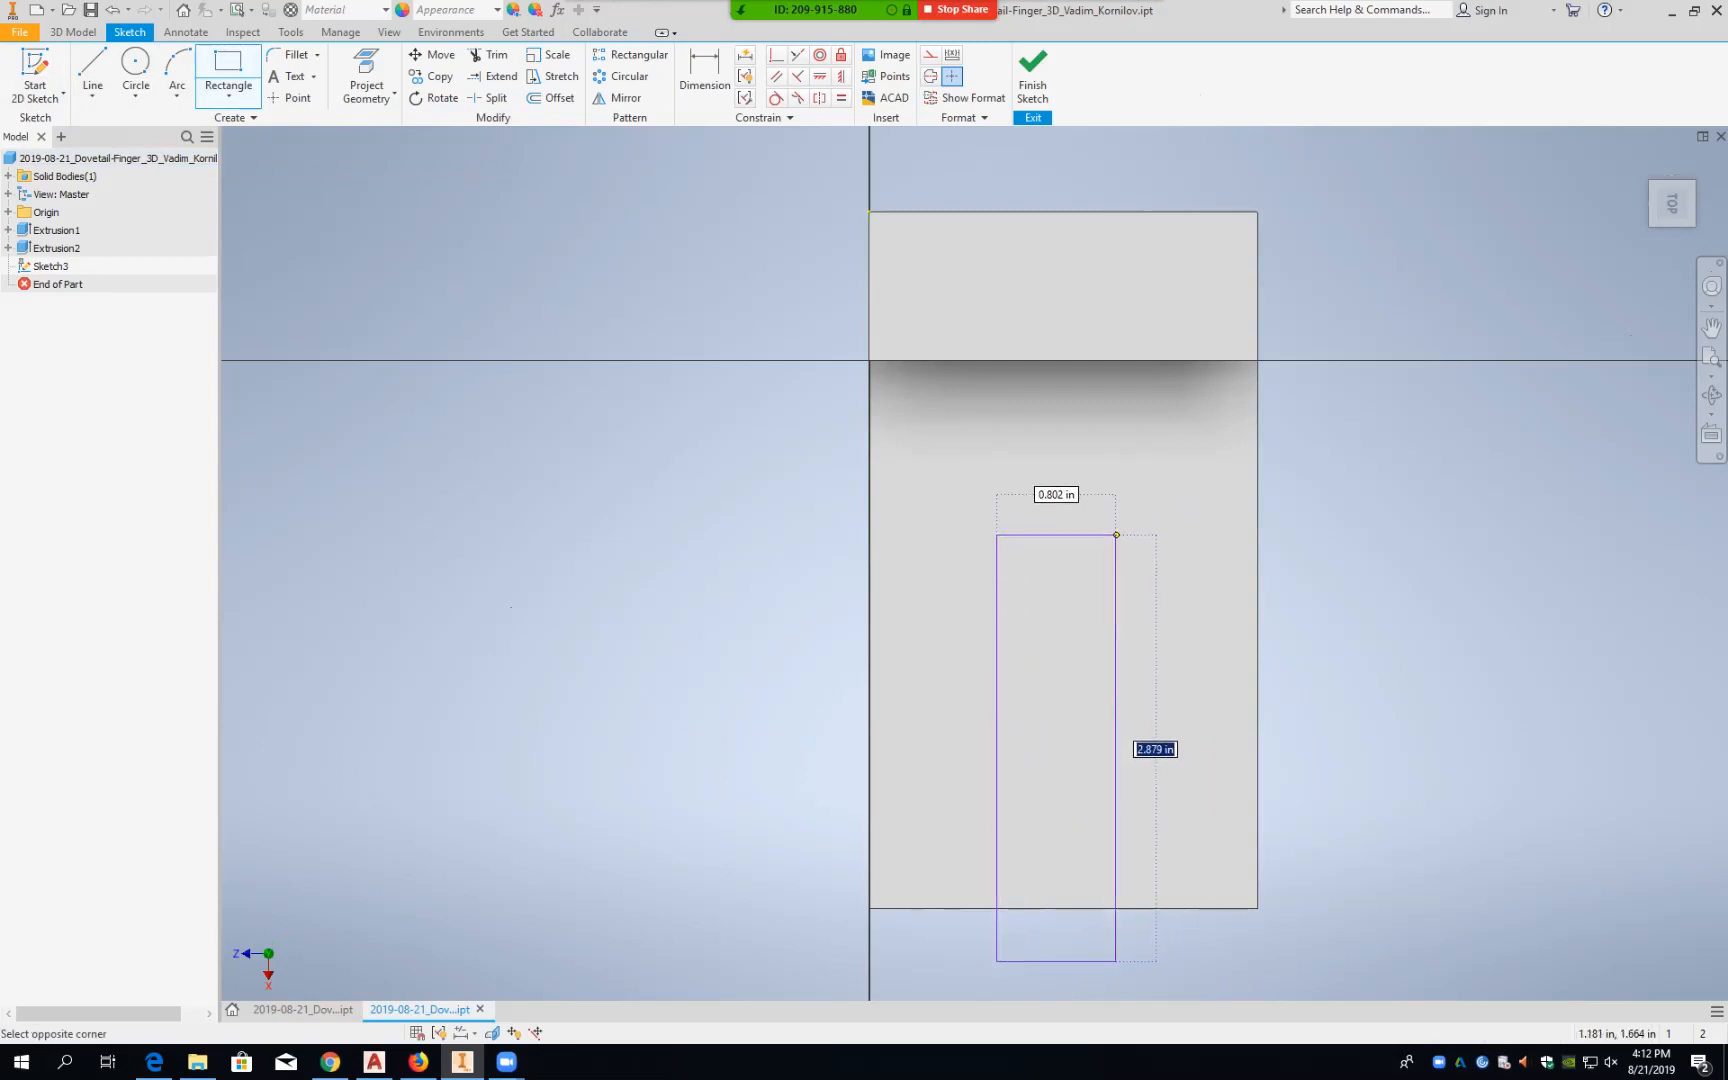
{"action": "left_click", "coordinate": [1140, 534]}
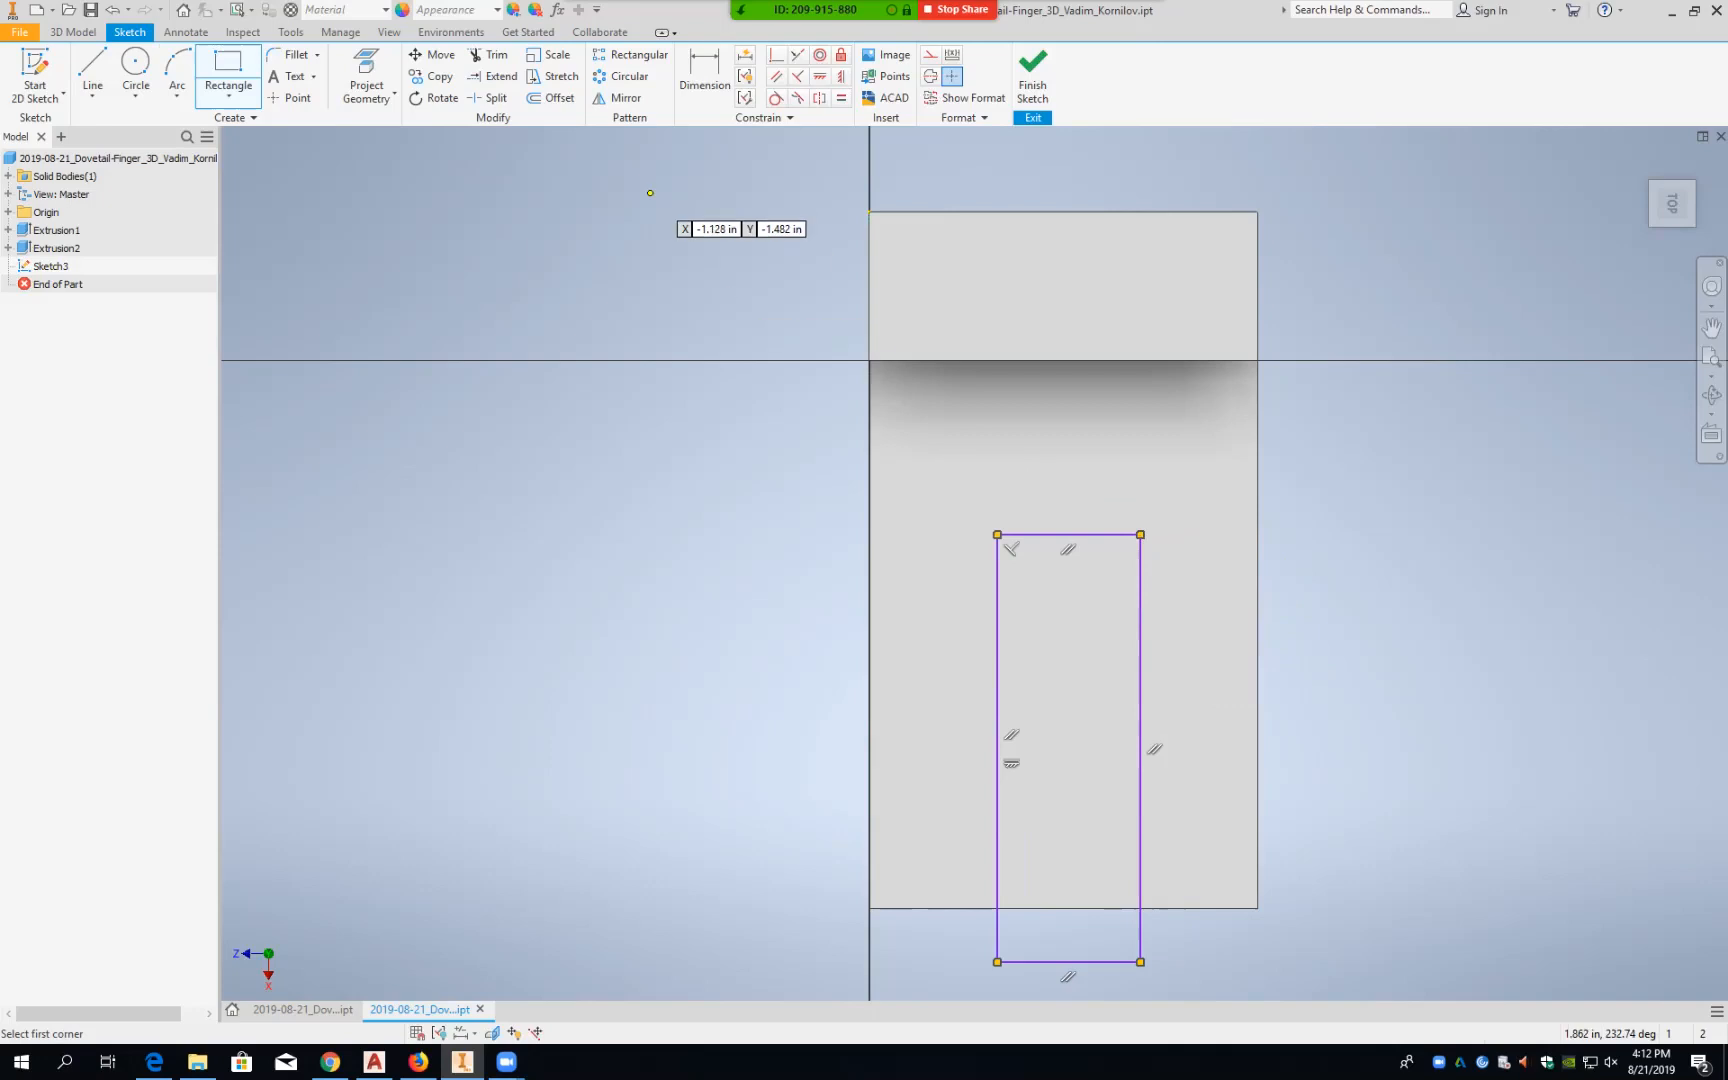
Step: Dimension the slot rectangle's left long edge 1 in from the part's left edge
{"action": "left_click", "coordinate": [705, 75]}
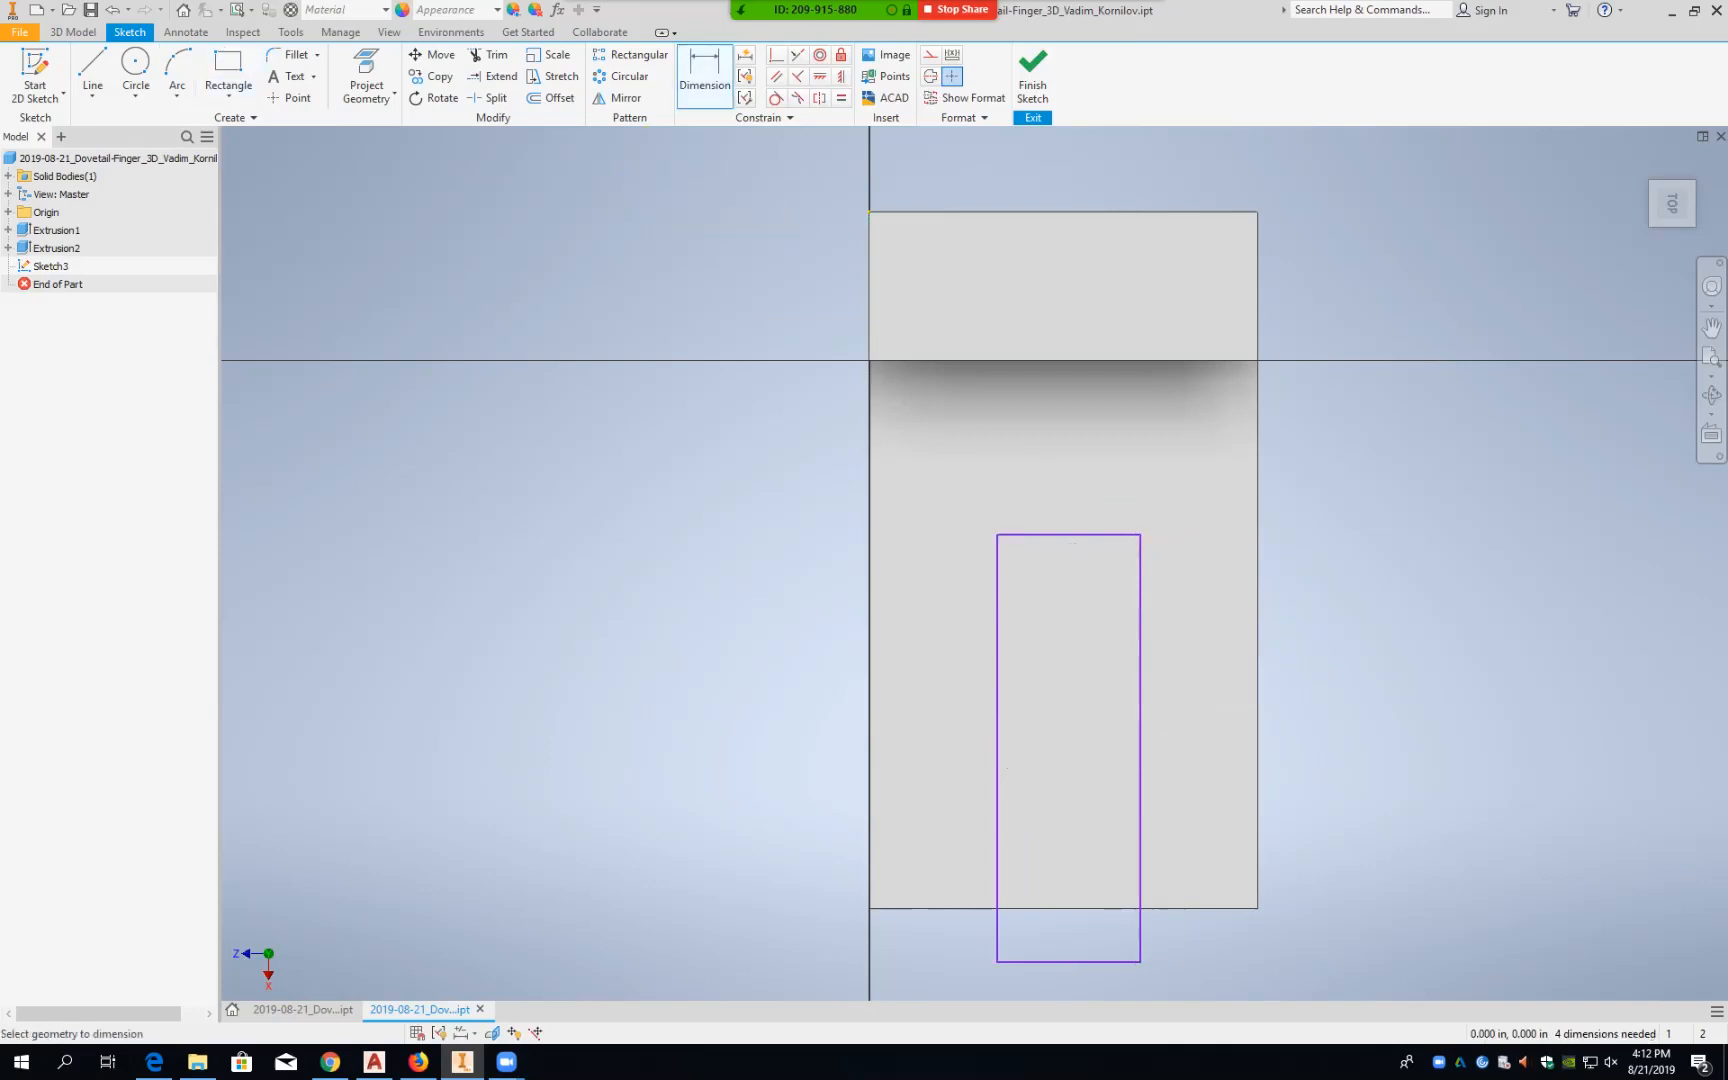
{"action": "left_click", "coordinate": [869, 690]}
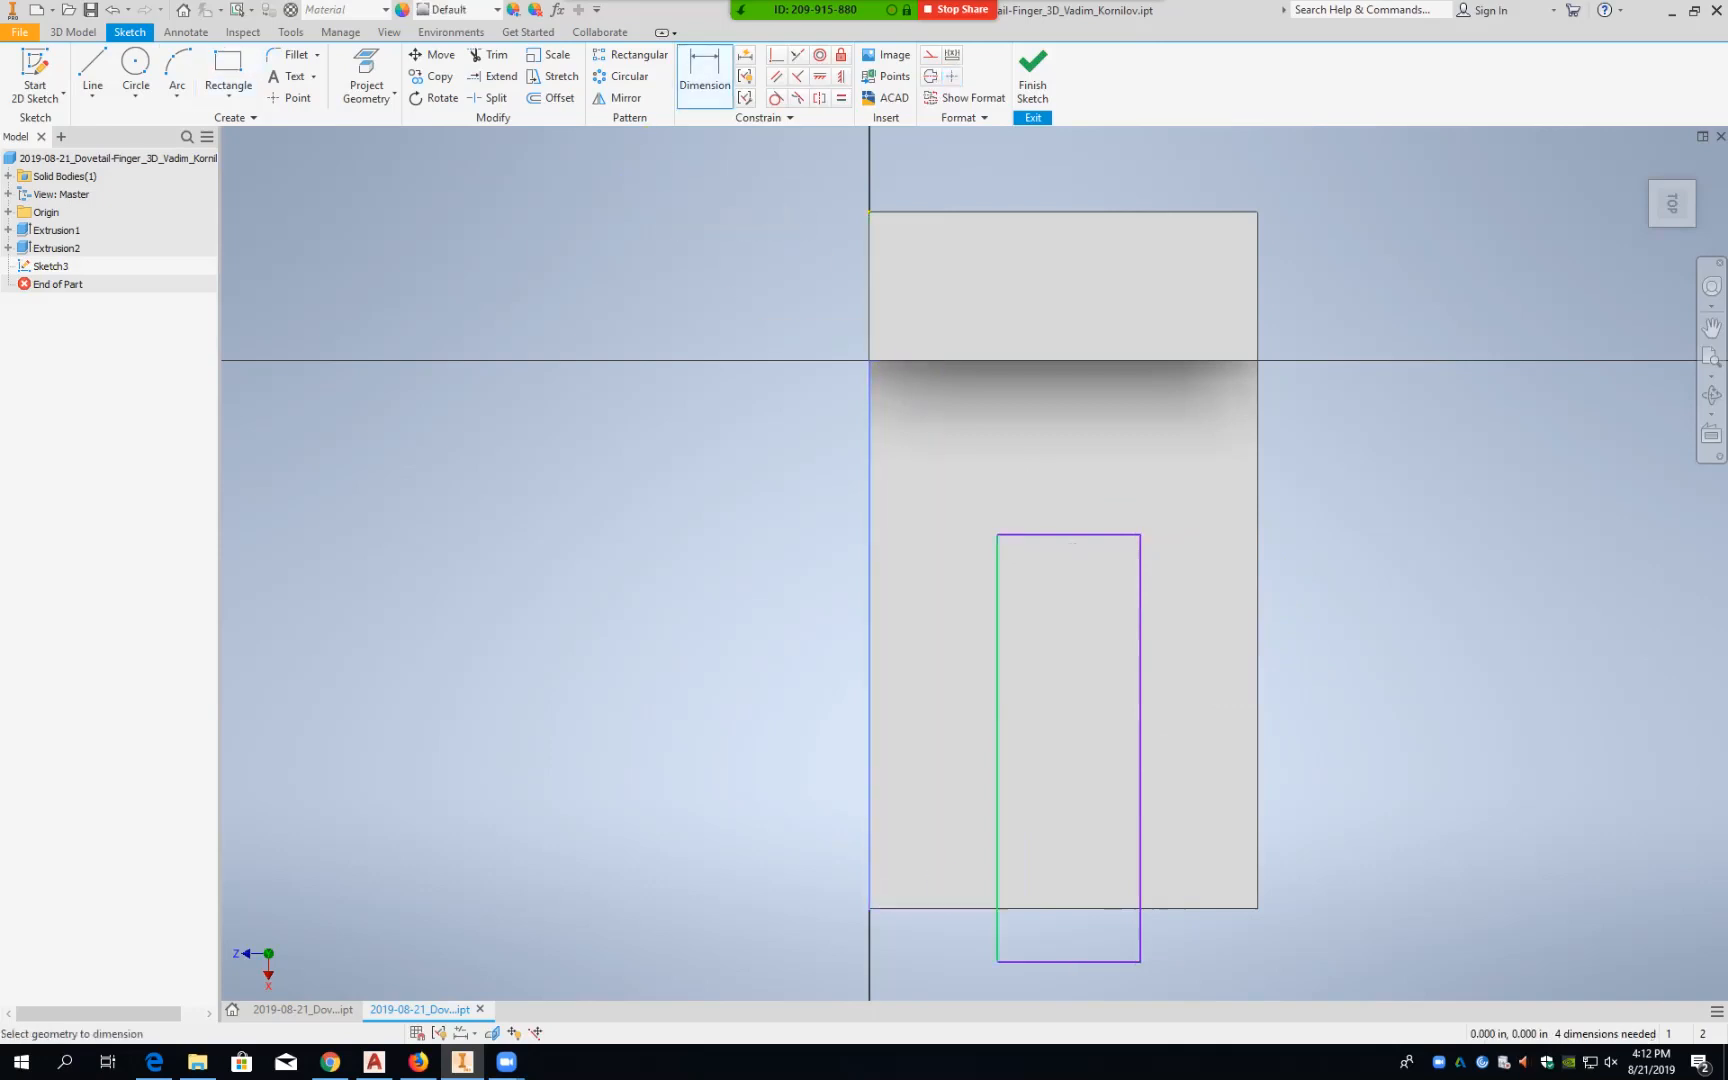
{"action": "left_click", "coordinate": [997, 750]}
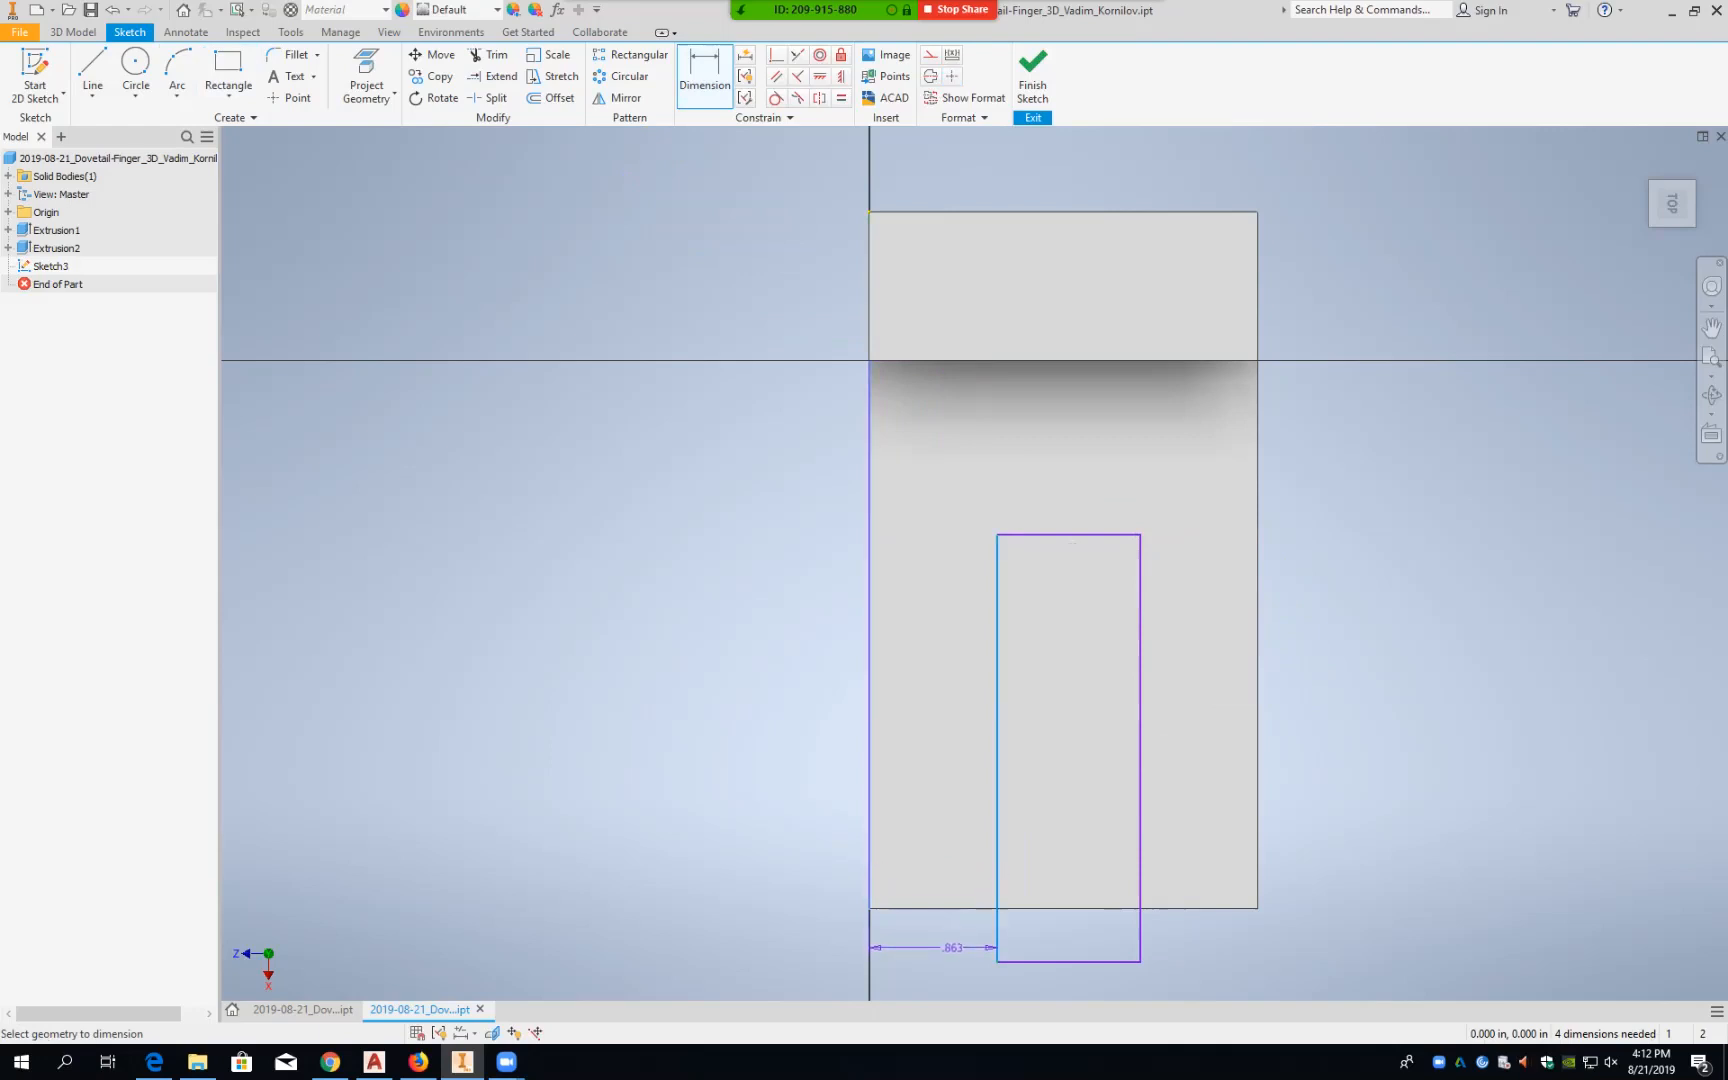
{"action": "left_click", "coordinate": [940, 945]}
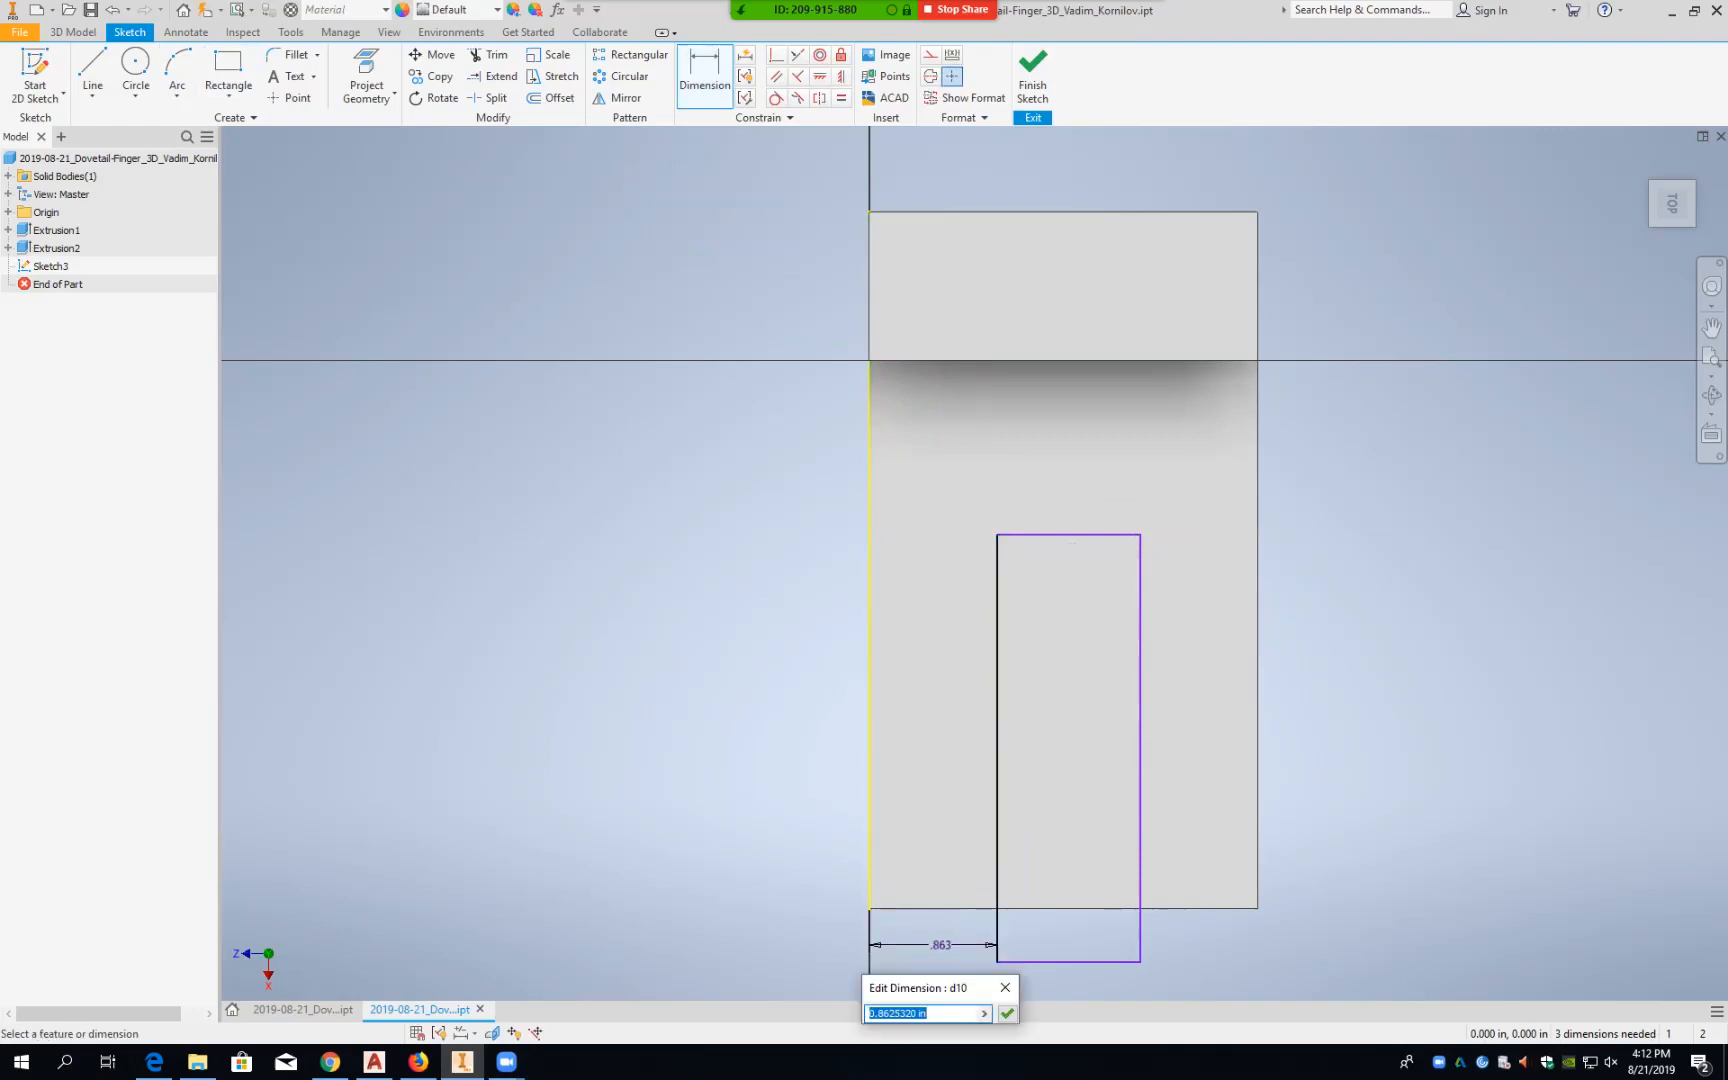
{"action": "type", "text": "1"}
{"action": "key", "text": "Return"}
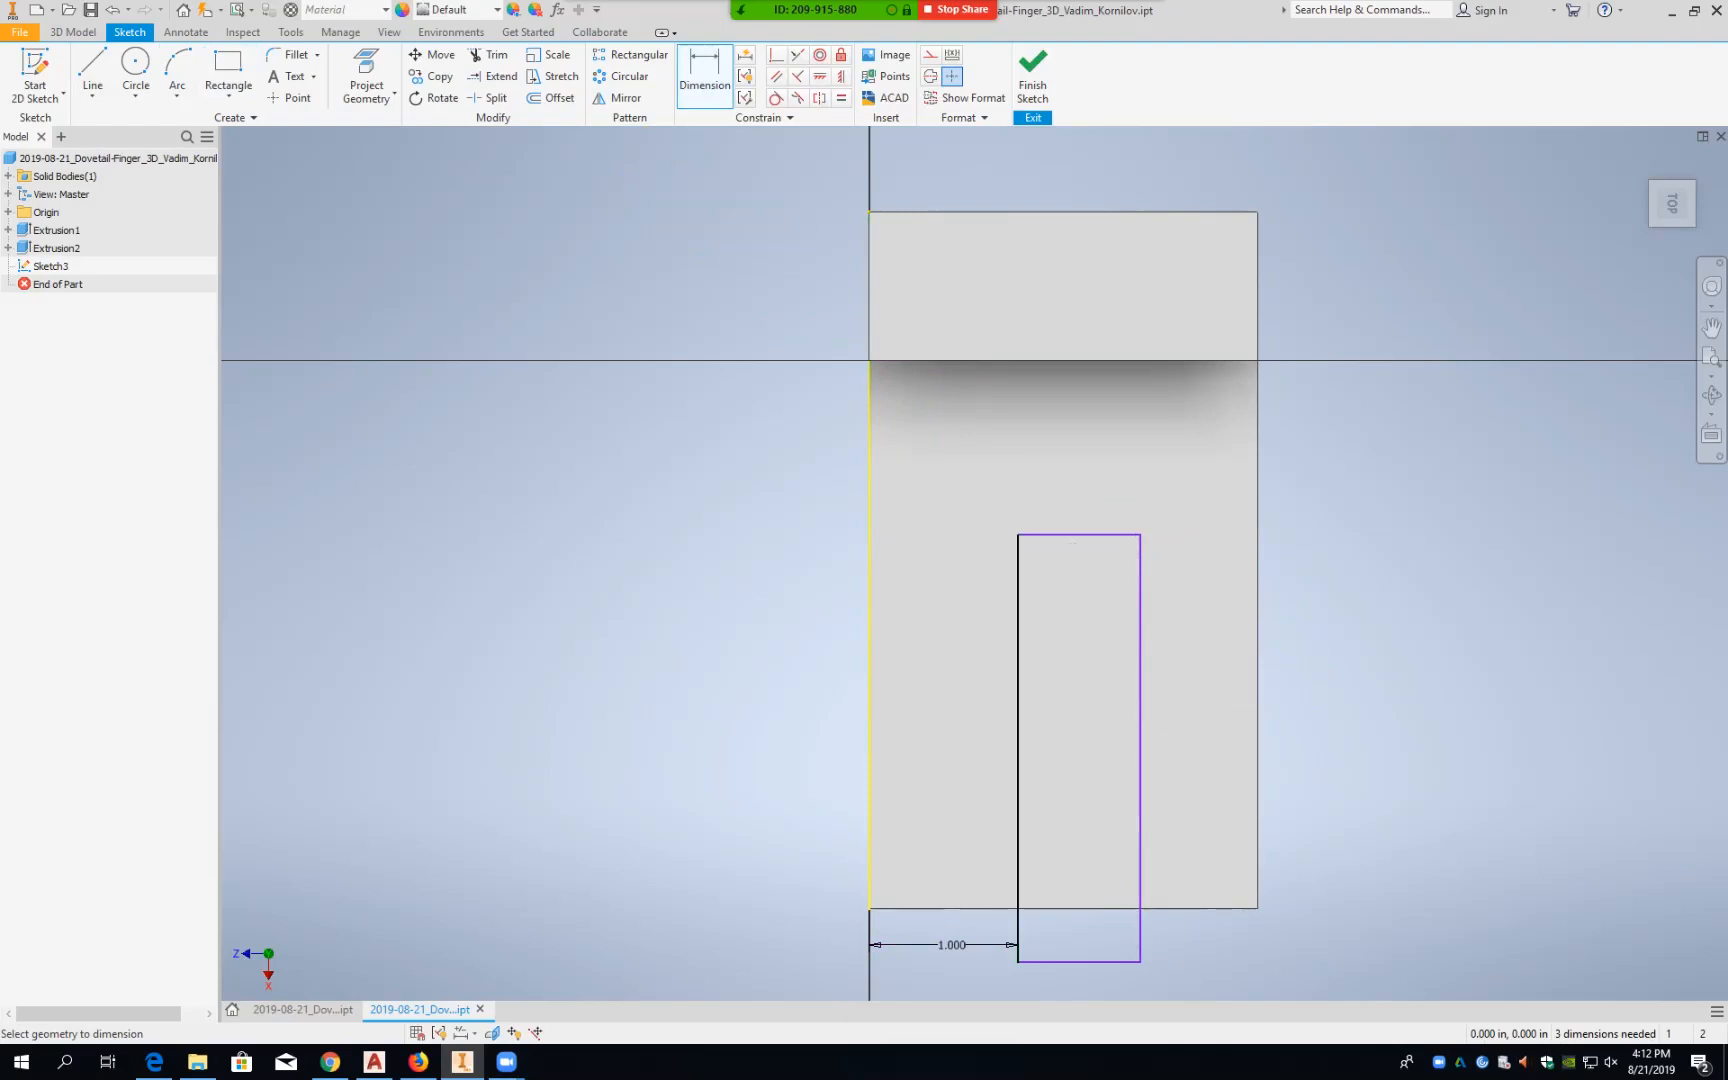
Step: Dimension the slot rectangle's short end edge to set its width to 0.62 in
{"action": "left_click", "coordinate": [1080, 962]}
{"action": "left_click", "coordinate": [1080, 983]}
{"action": "type", "text": ".62"}
{"action": "key", "text": "Return"}
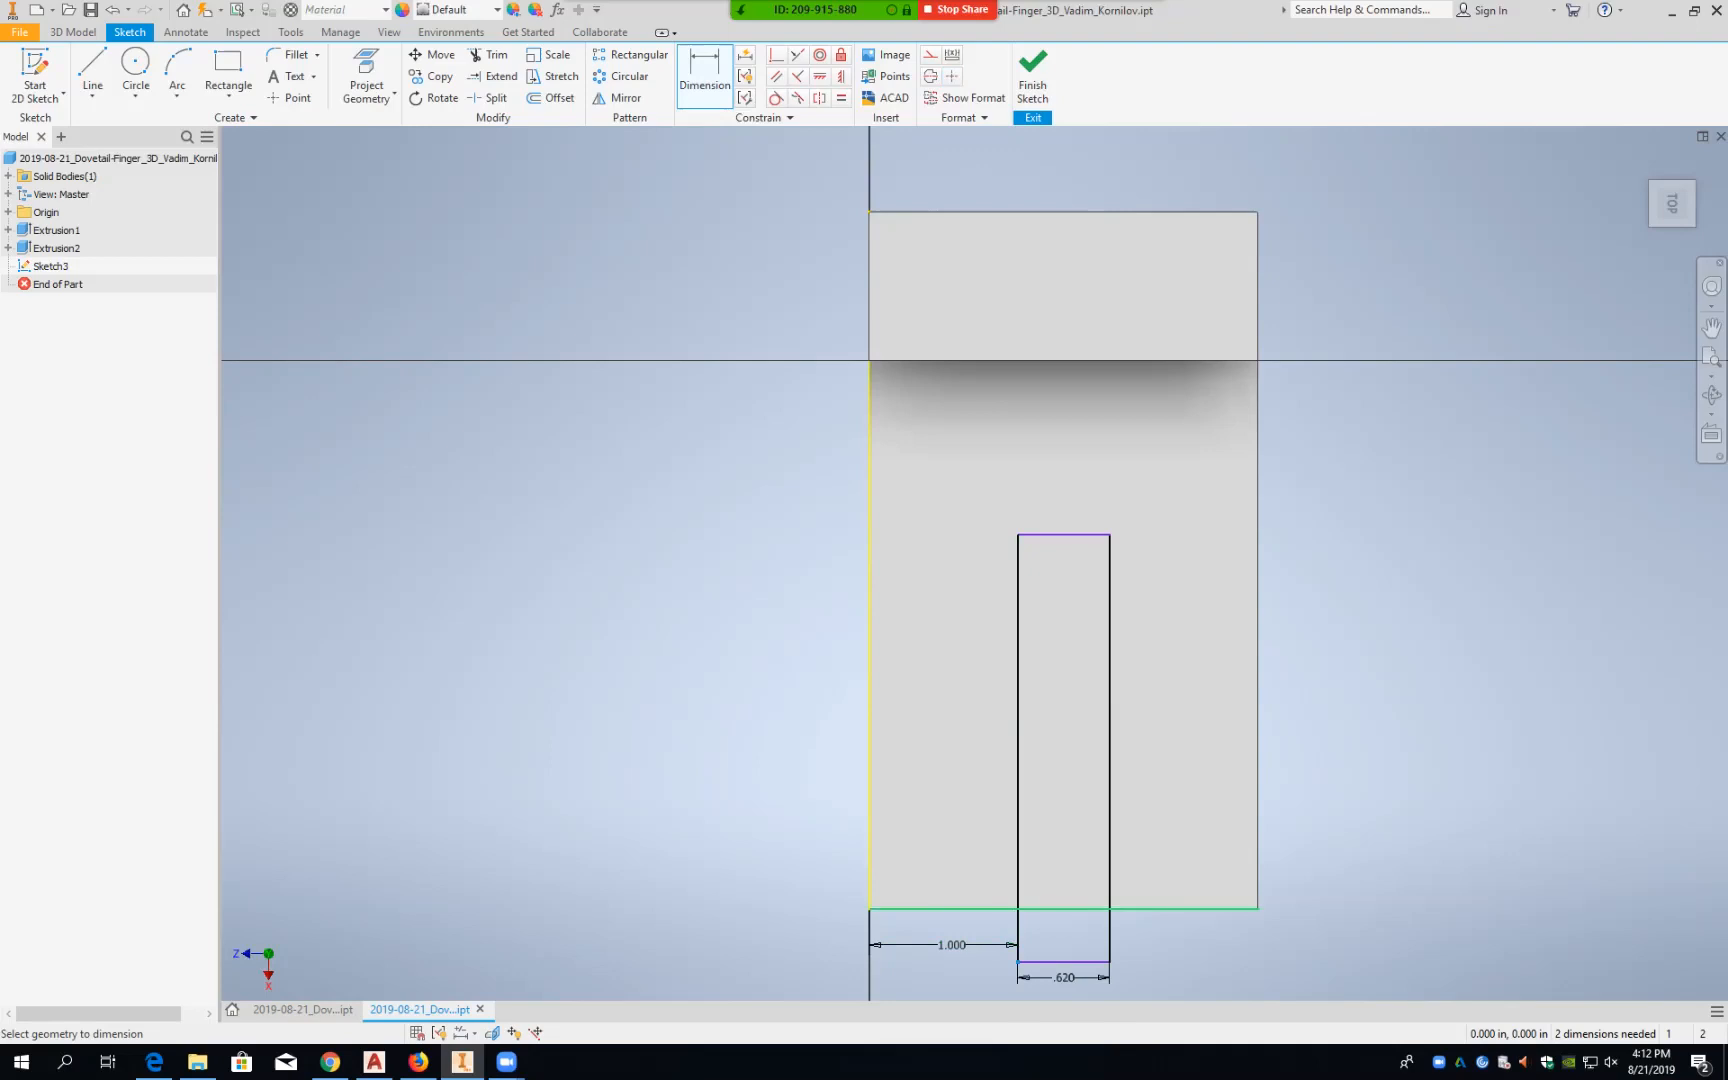
Step: Dimension the slot rectangle's overhanging short edge 0 in from the part's open end
{"action": "left_click", "coordinate": [869, 909]}
{"action": "left_click", "coordinate": [1068, 962]}
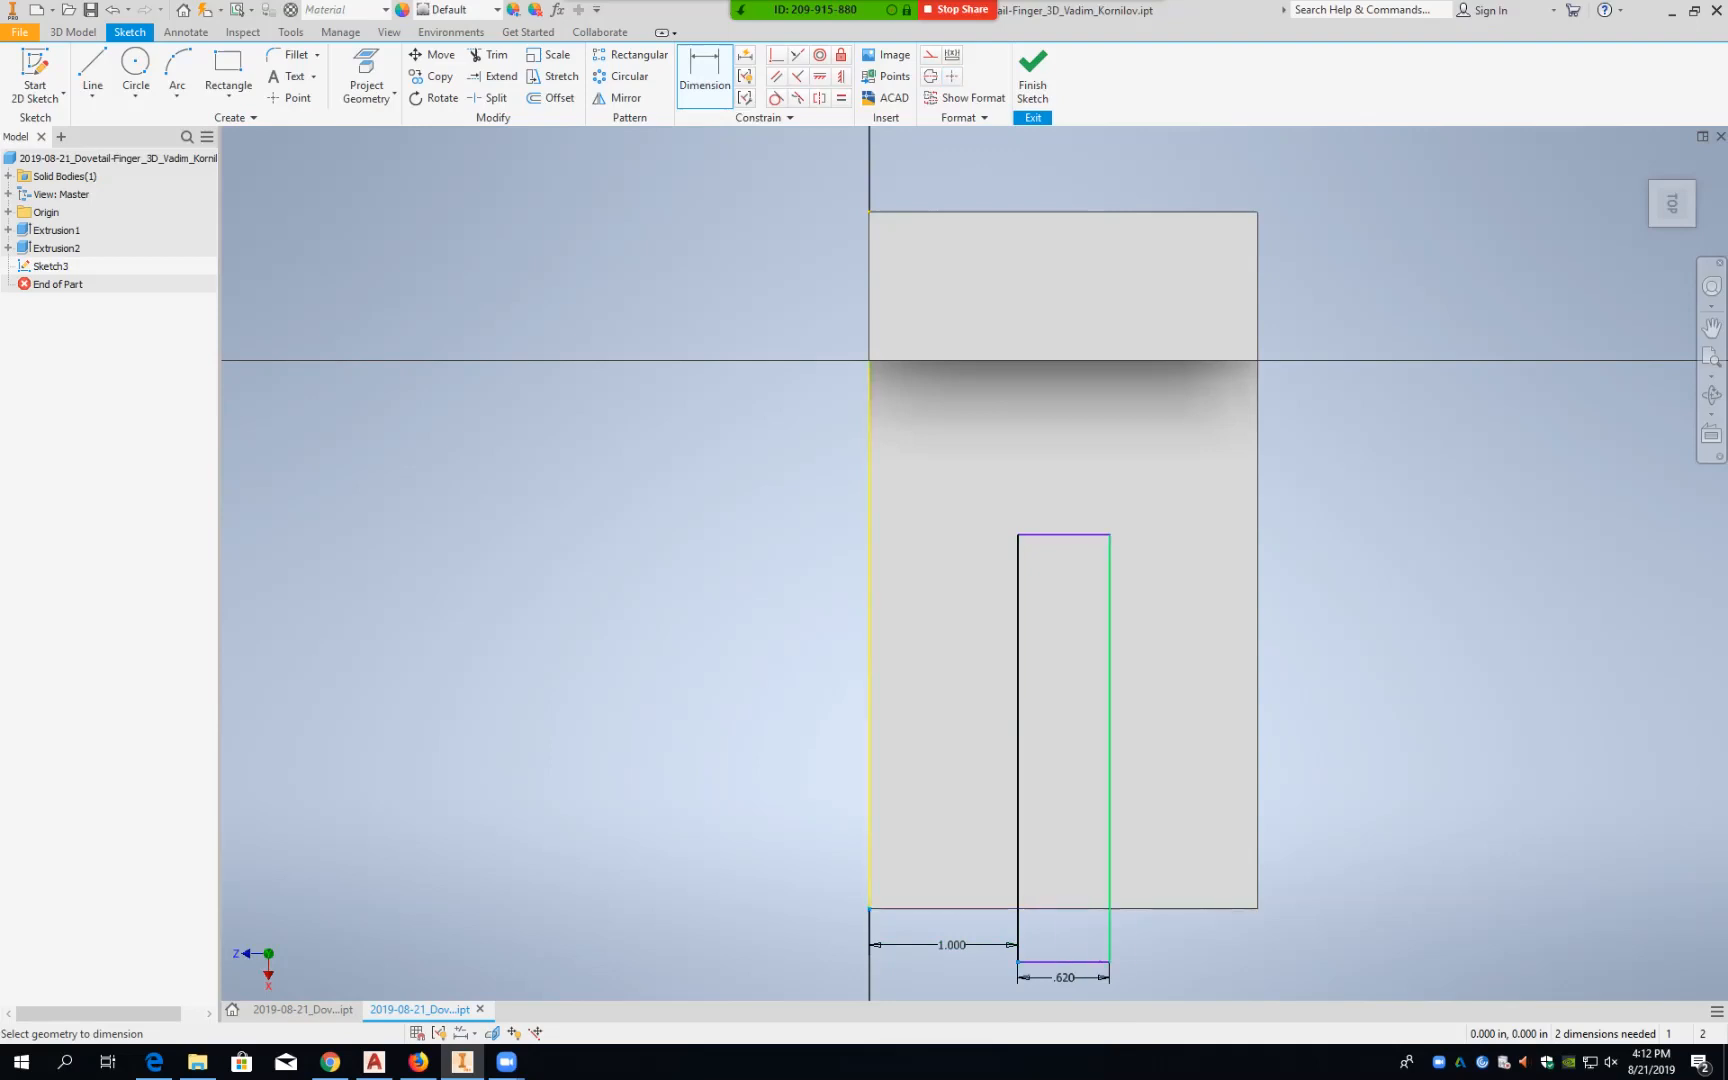
{"action": "left_click", "coordinate": [1185, 945]}
{"action": "type", "text": "0"}
{"action": "key", "text": "Return"}
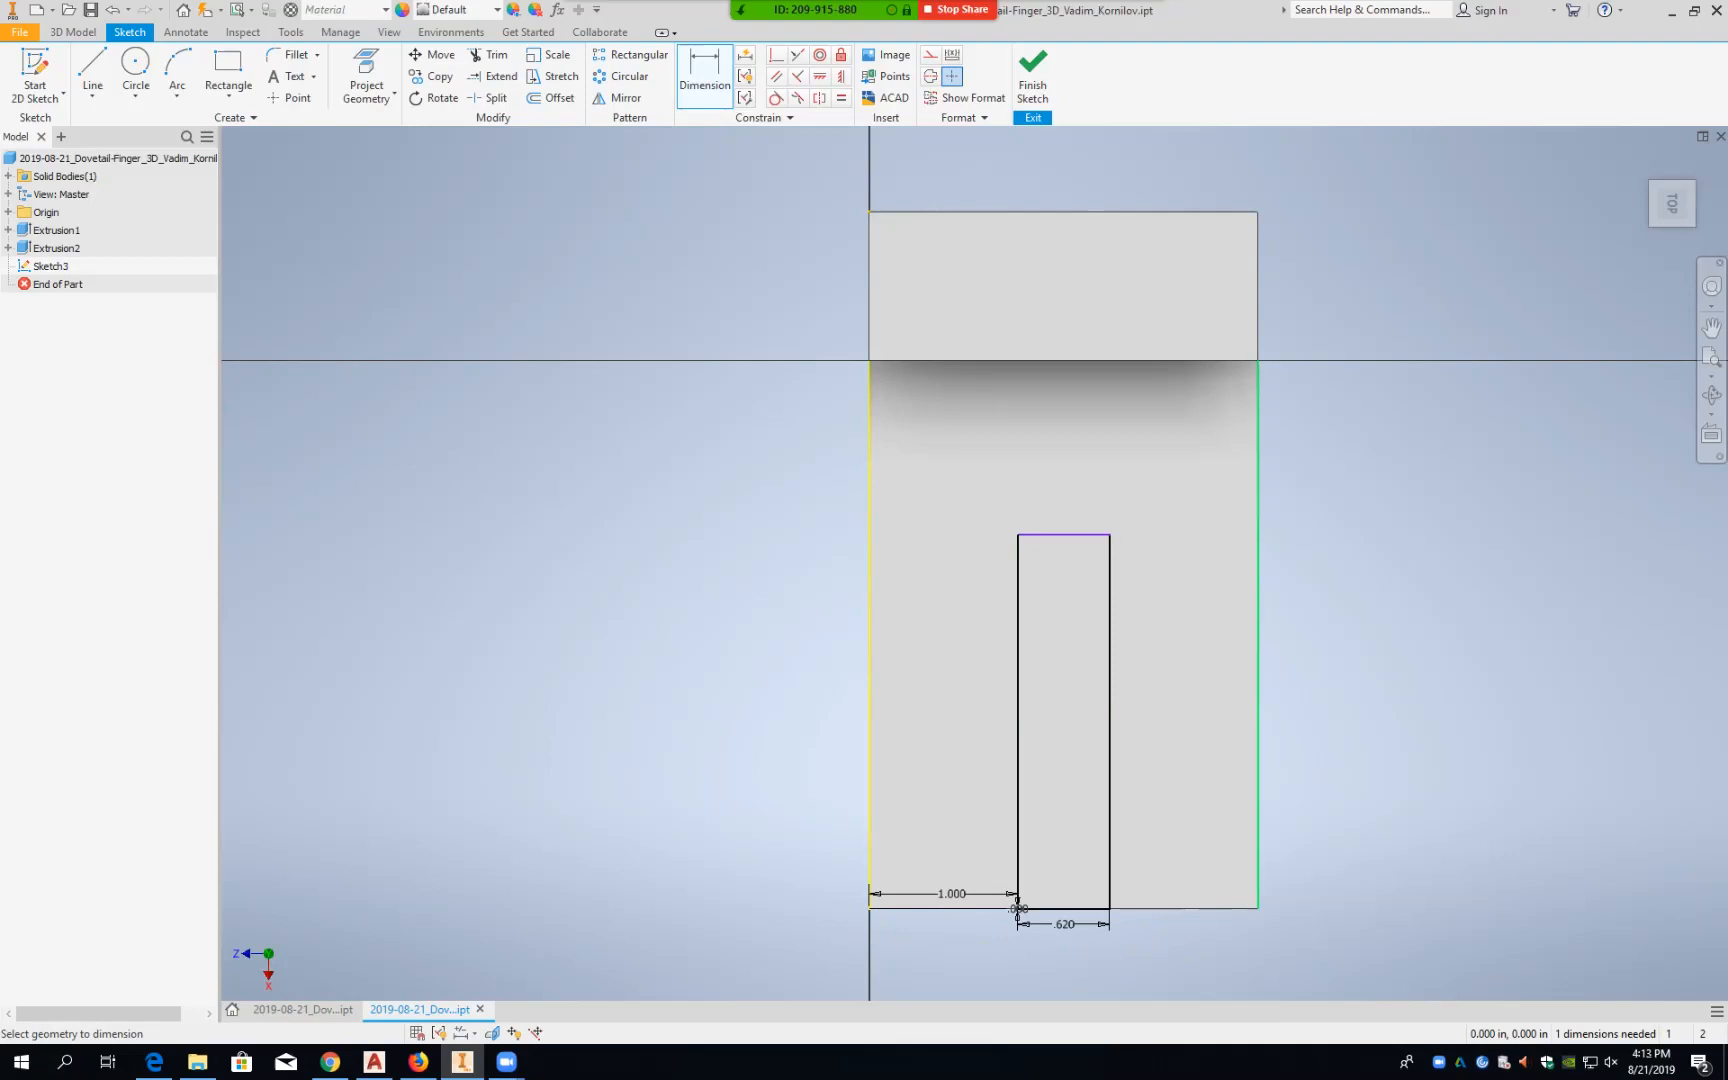
Step: Dimension the slot rectangle's long edge to set its length to 2.25 in
{"action": "left_click", "coordinate": [1109, 723]}
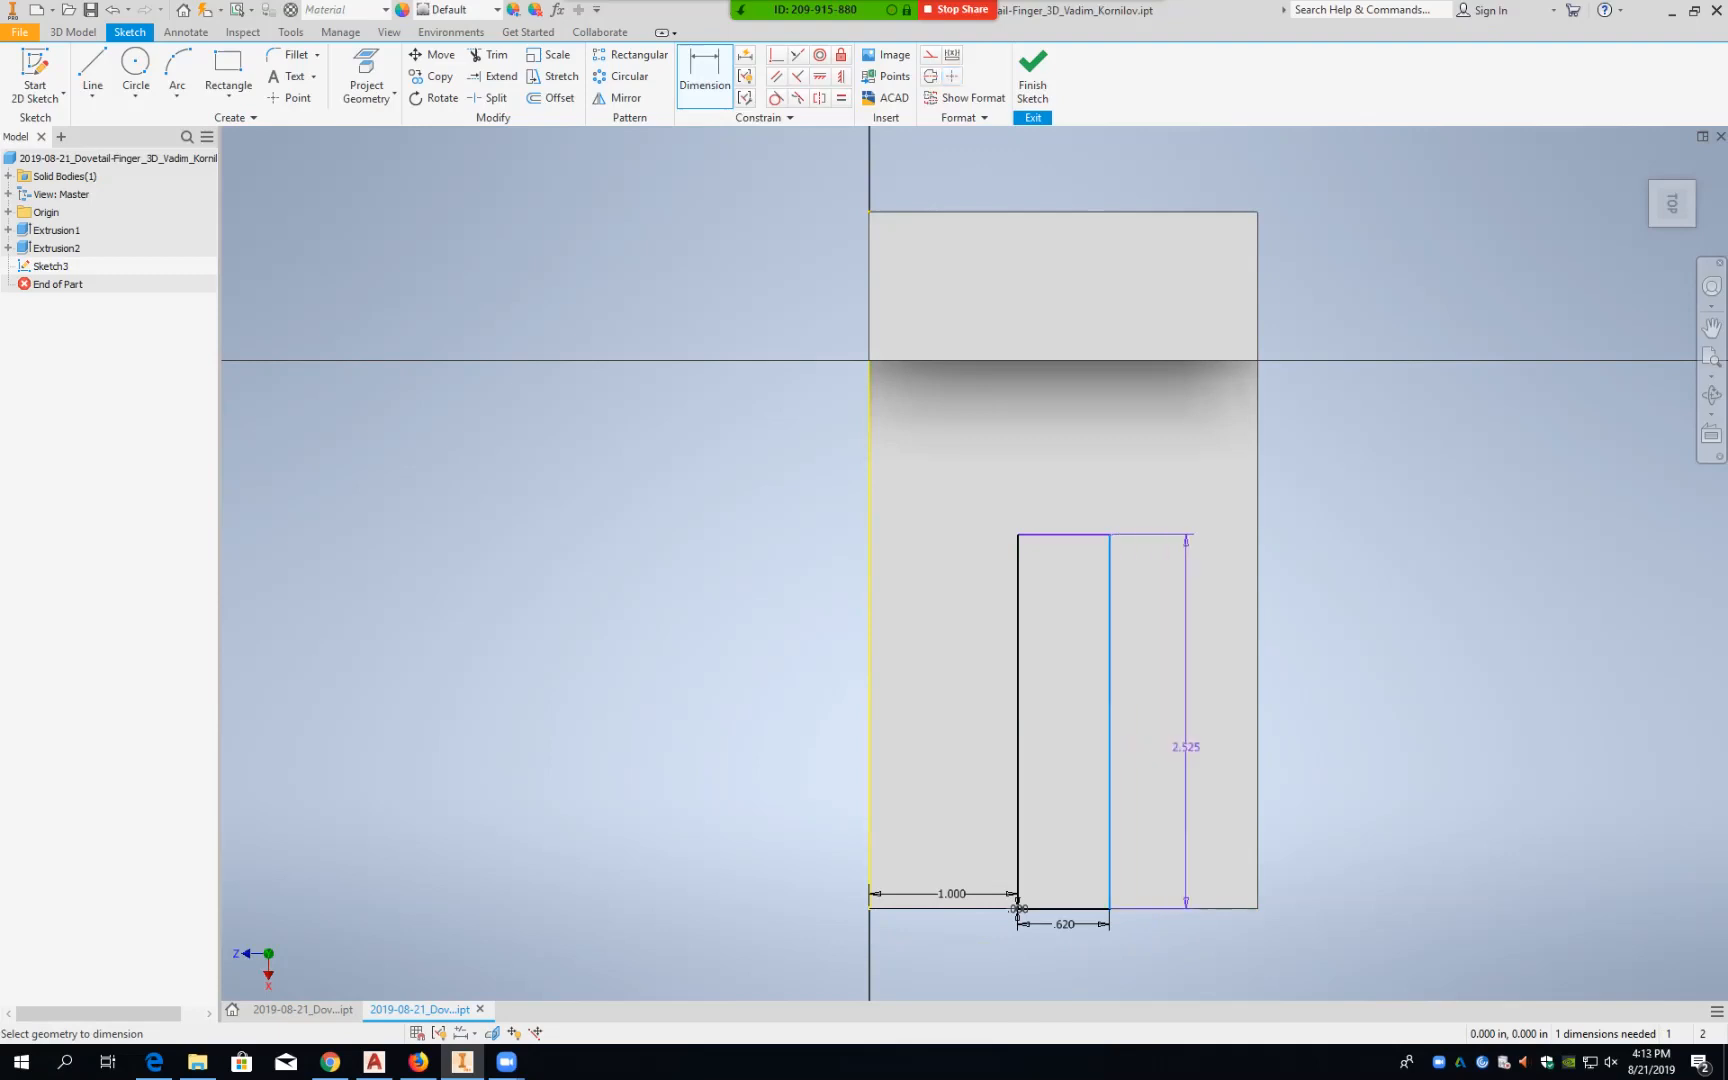
{"action": "left_click", "coordinate": [1195, 721]}
{"action": "type", "text": "2.2"}
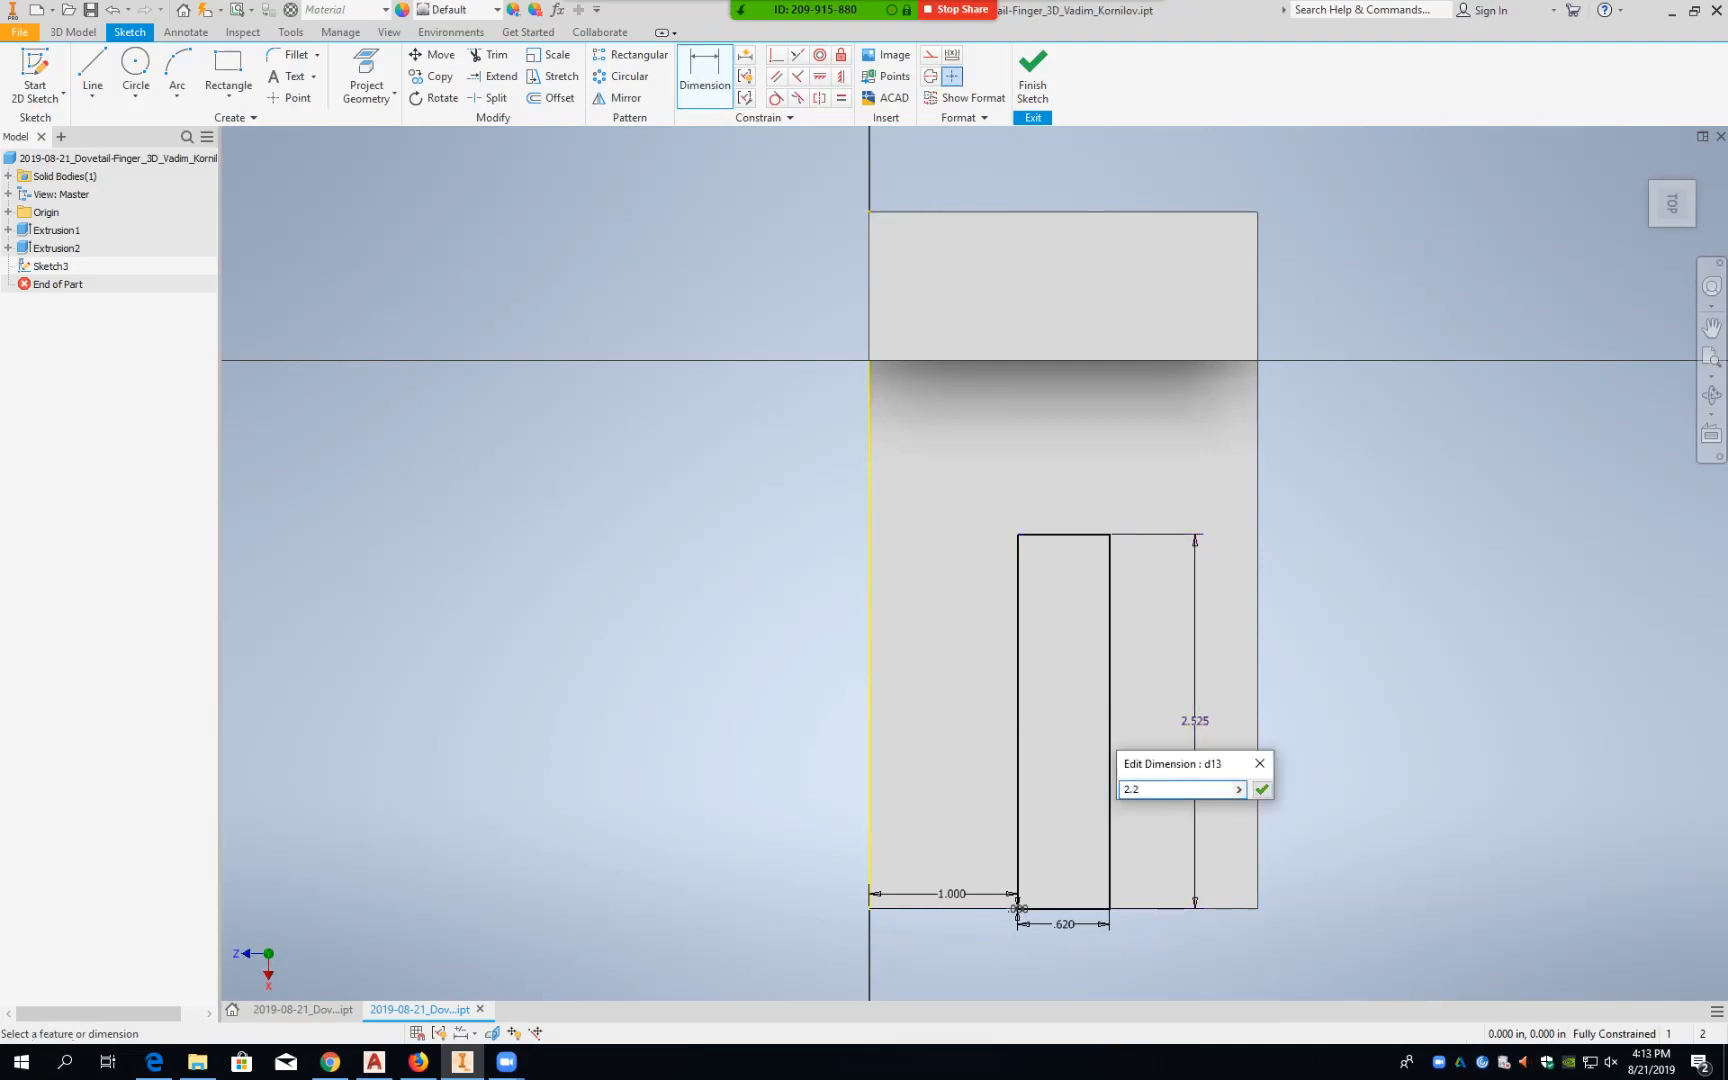
{"action": "type", "text": "5"}
{"action": "key", "text": "Return"}
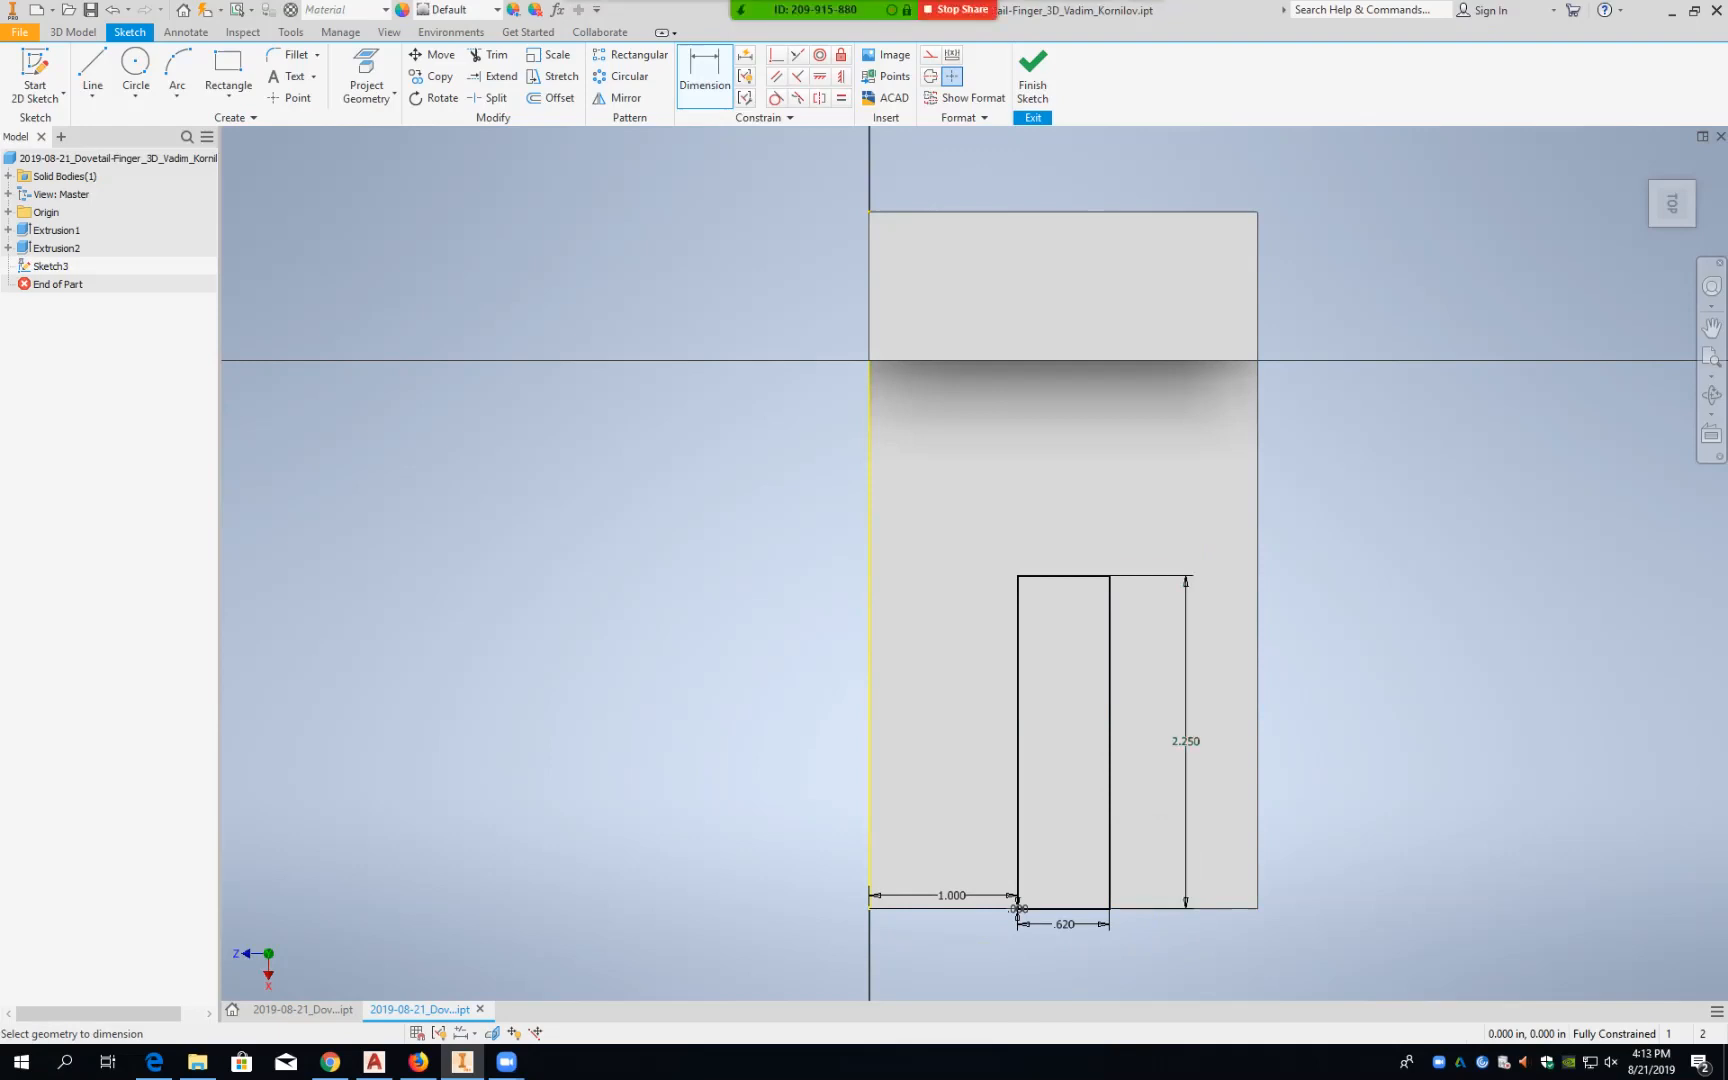
Step: Finish the sketch and cut the slot rectangle through all of the step with a reversed-direction Extrude
{"action": "left_click", "coordinate": [1033, 80]}
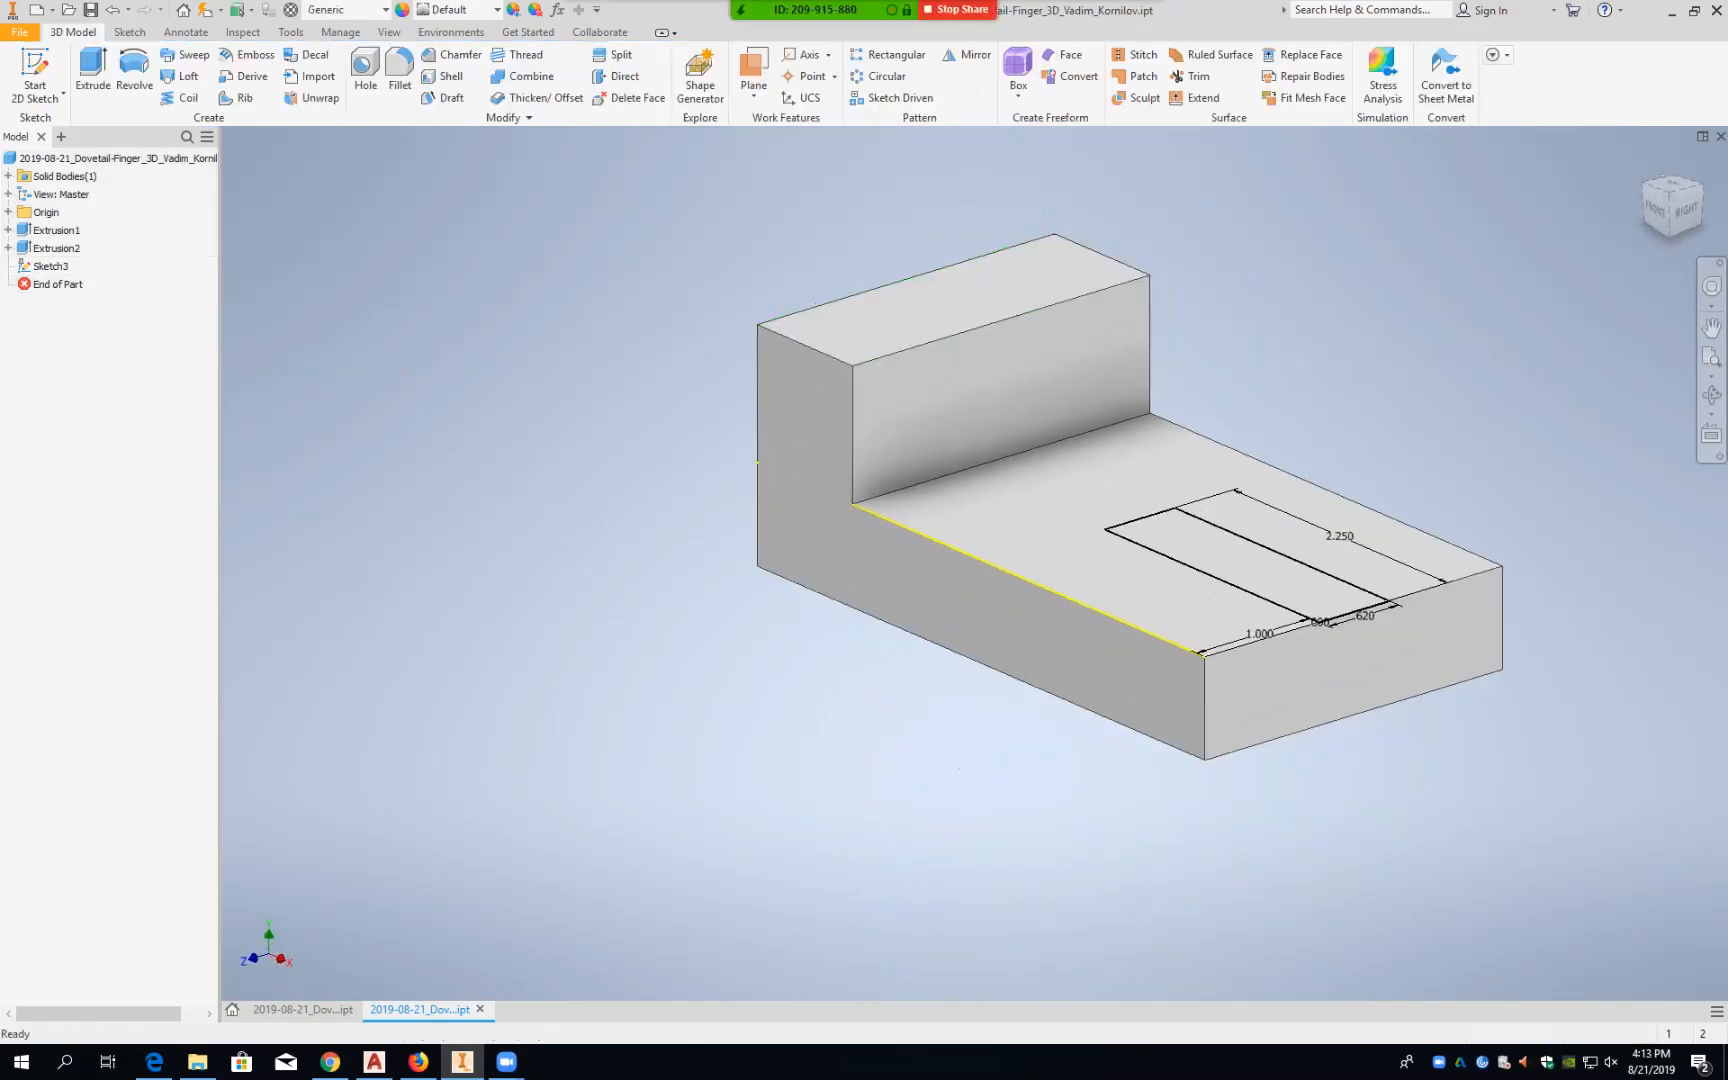
{"action": "left_click", "coordinate": [92, 70]}
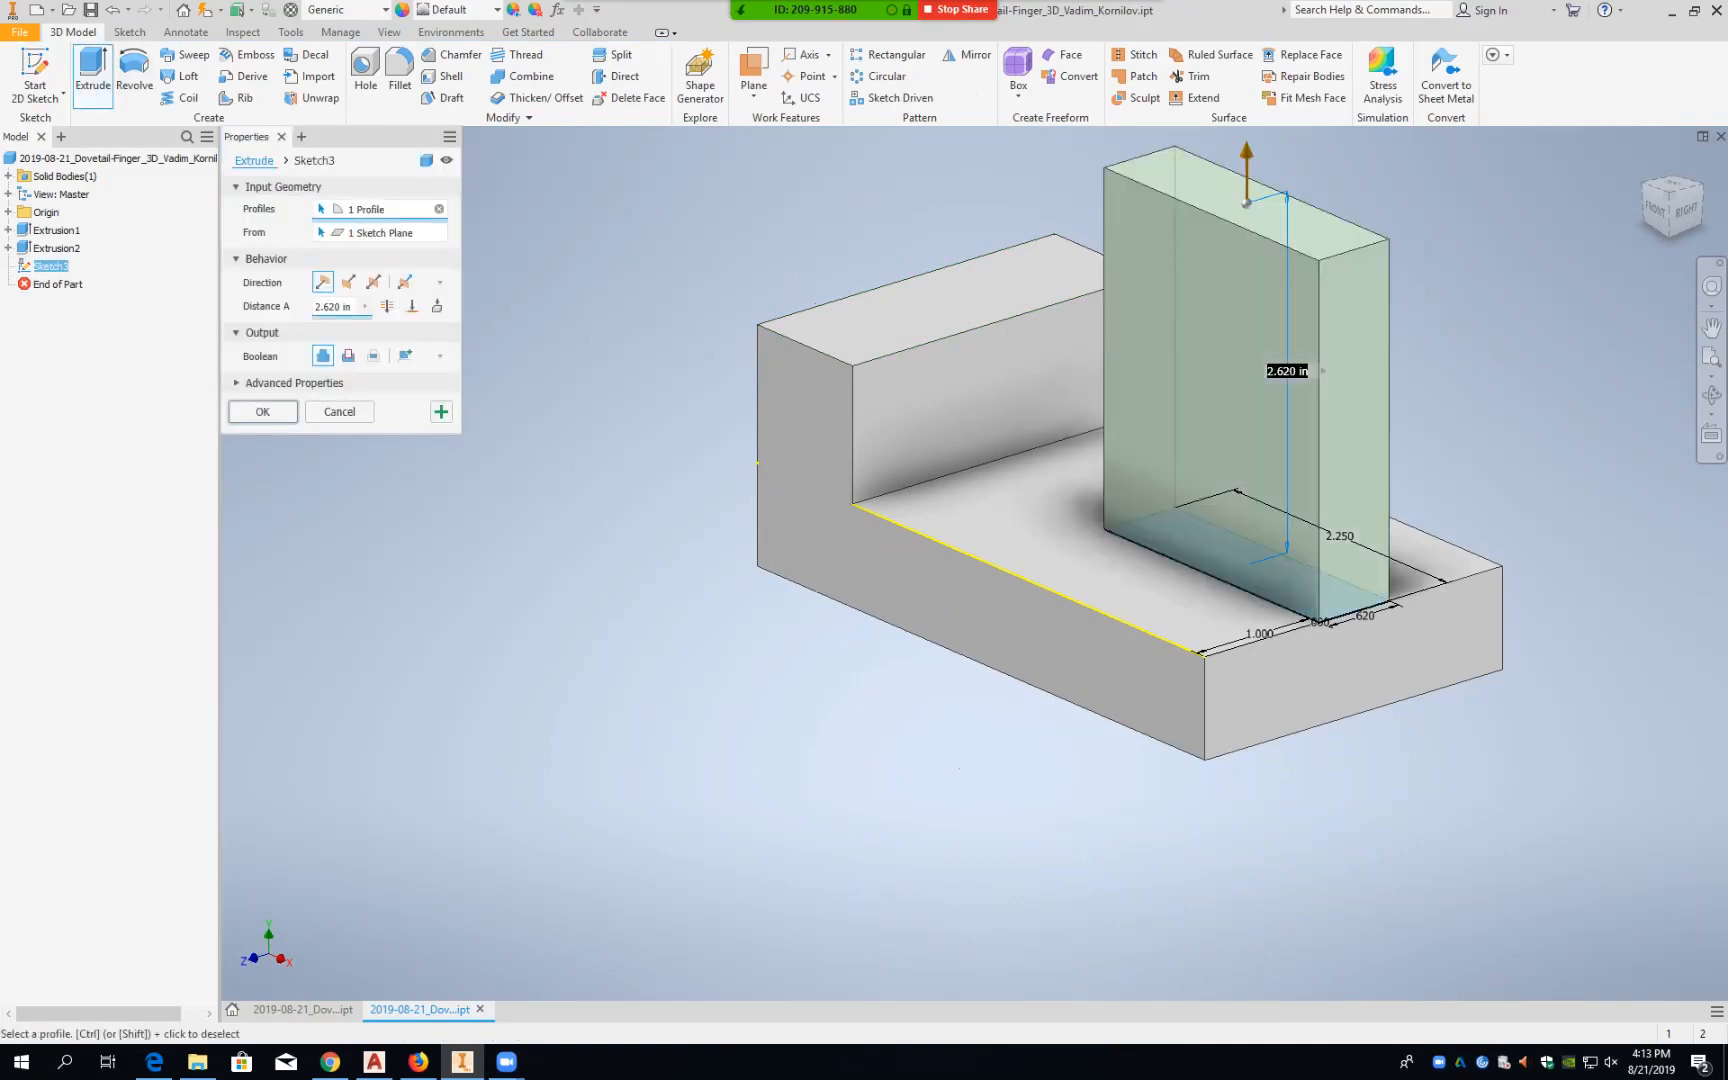
{"action": "left_click", "coordinate": [348, 281]}
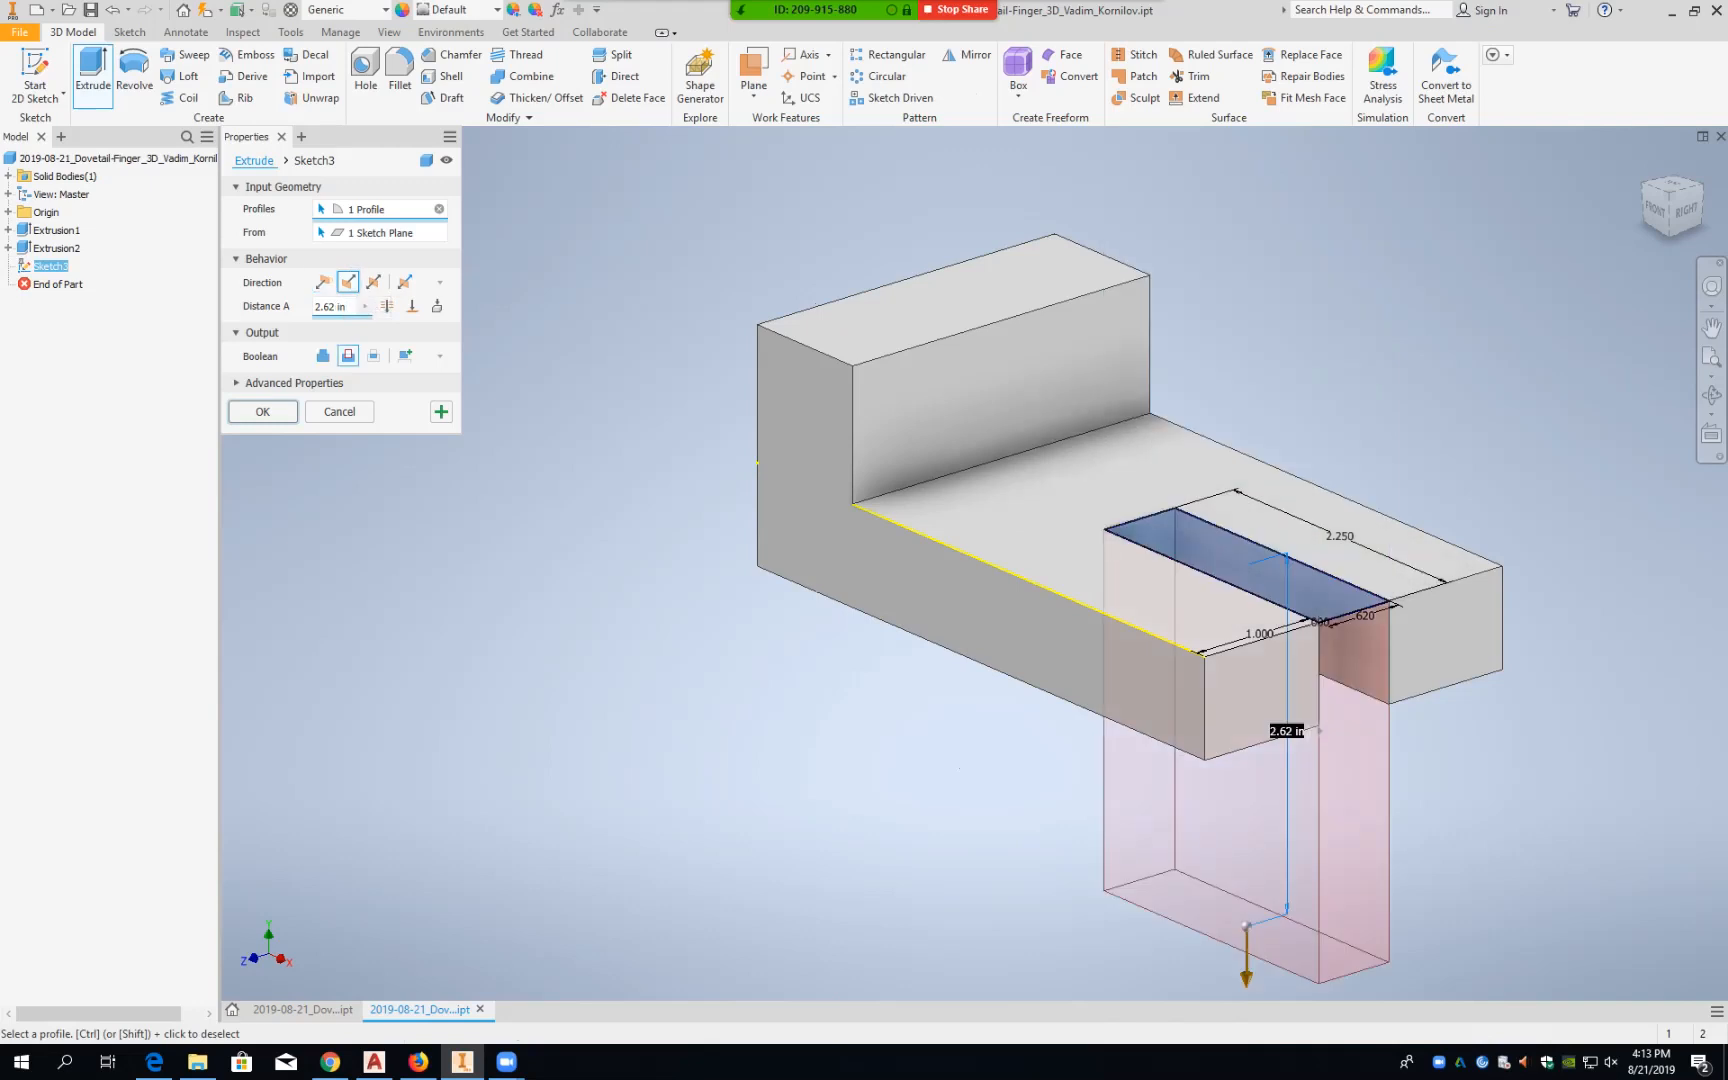
{"action": "left_click", "coordinate": [387, 306]}
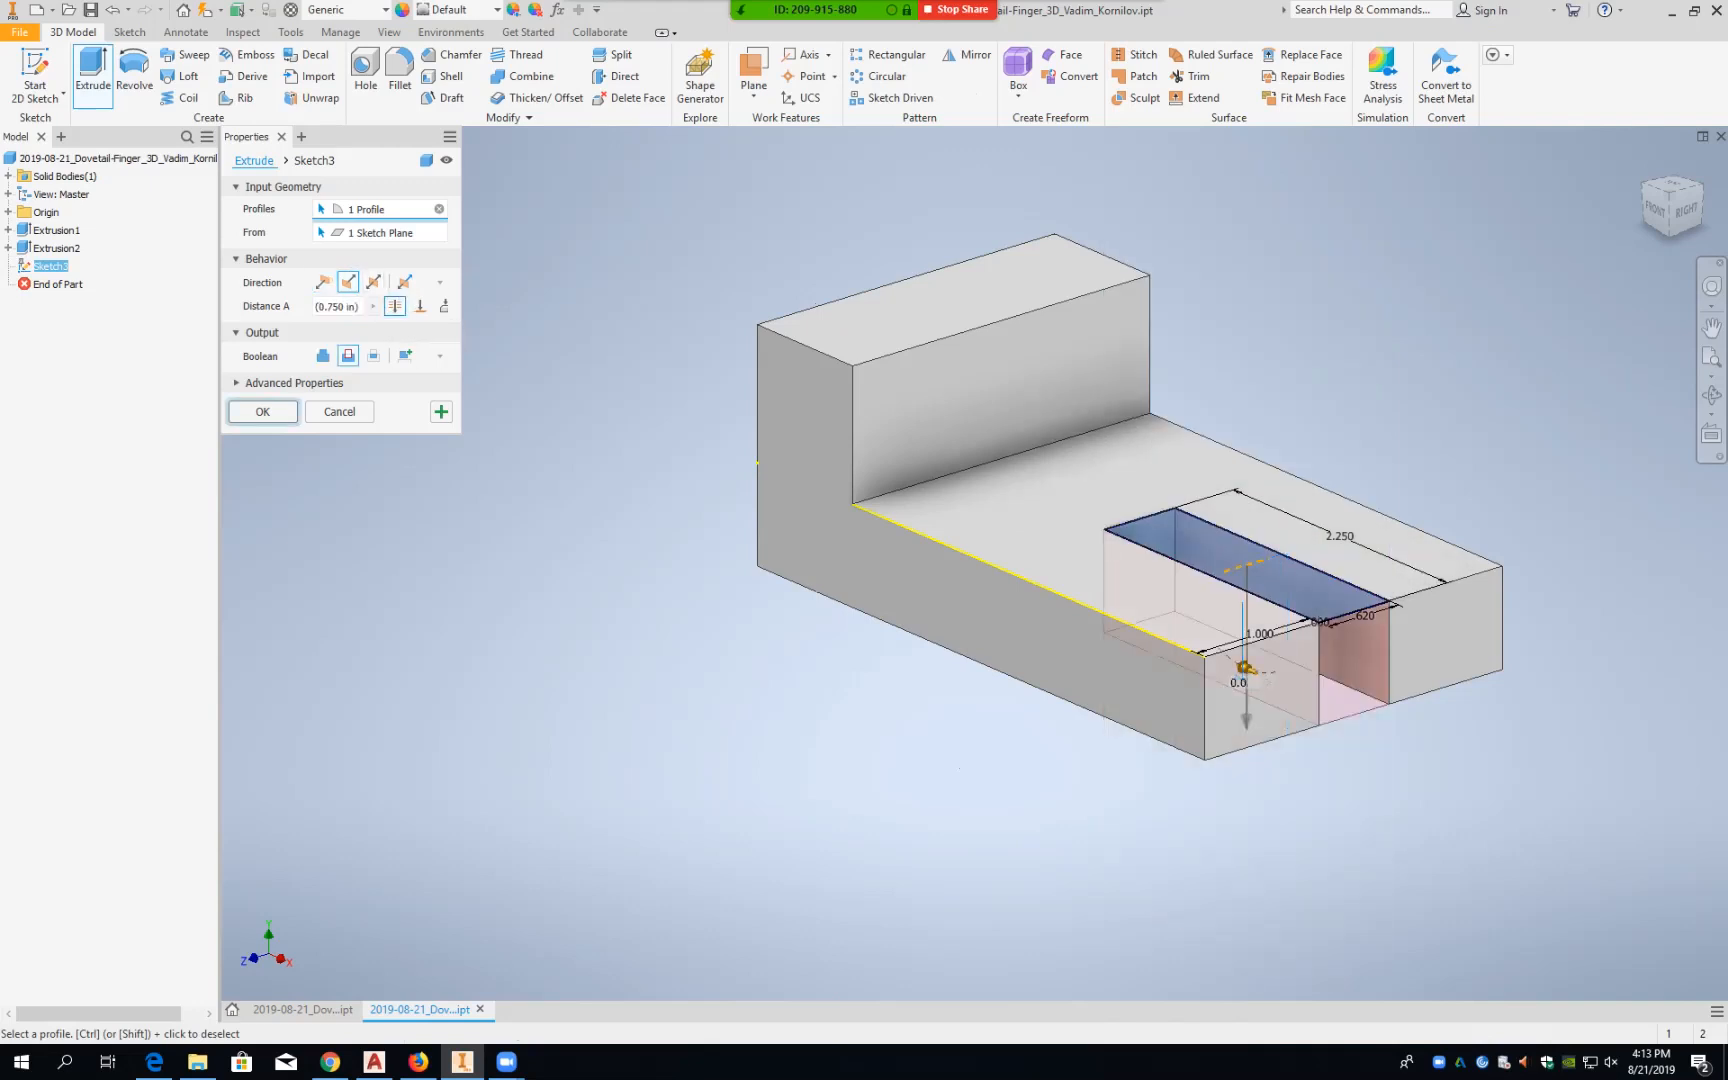
{"action": "key", "text": "Return"}
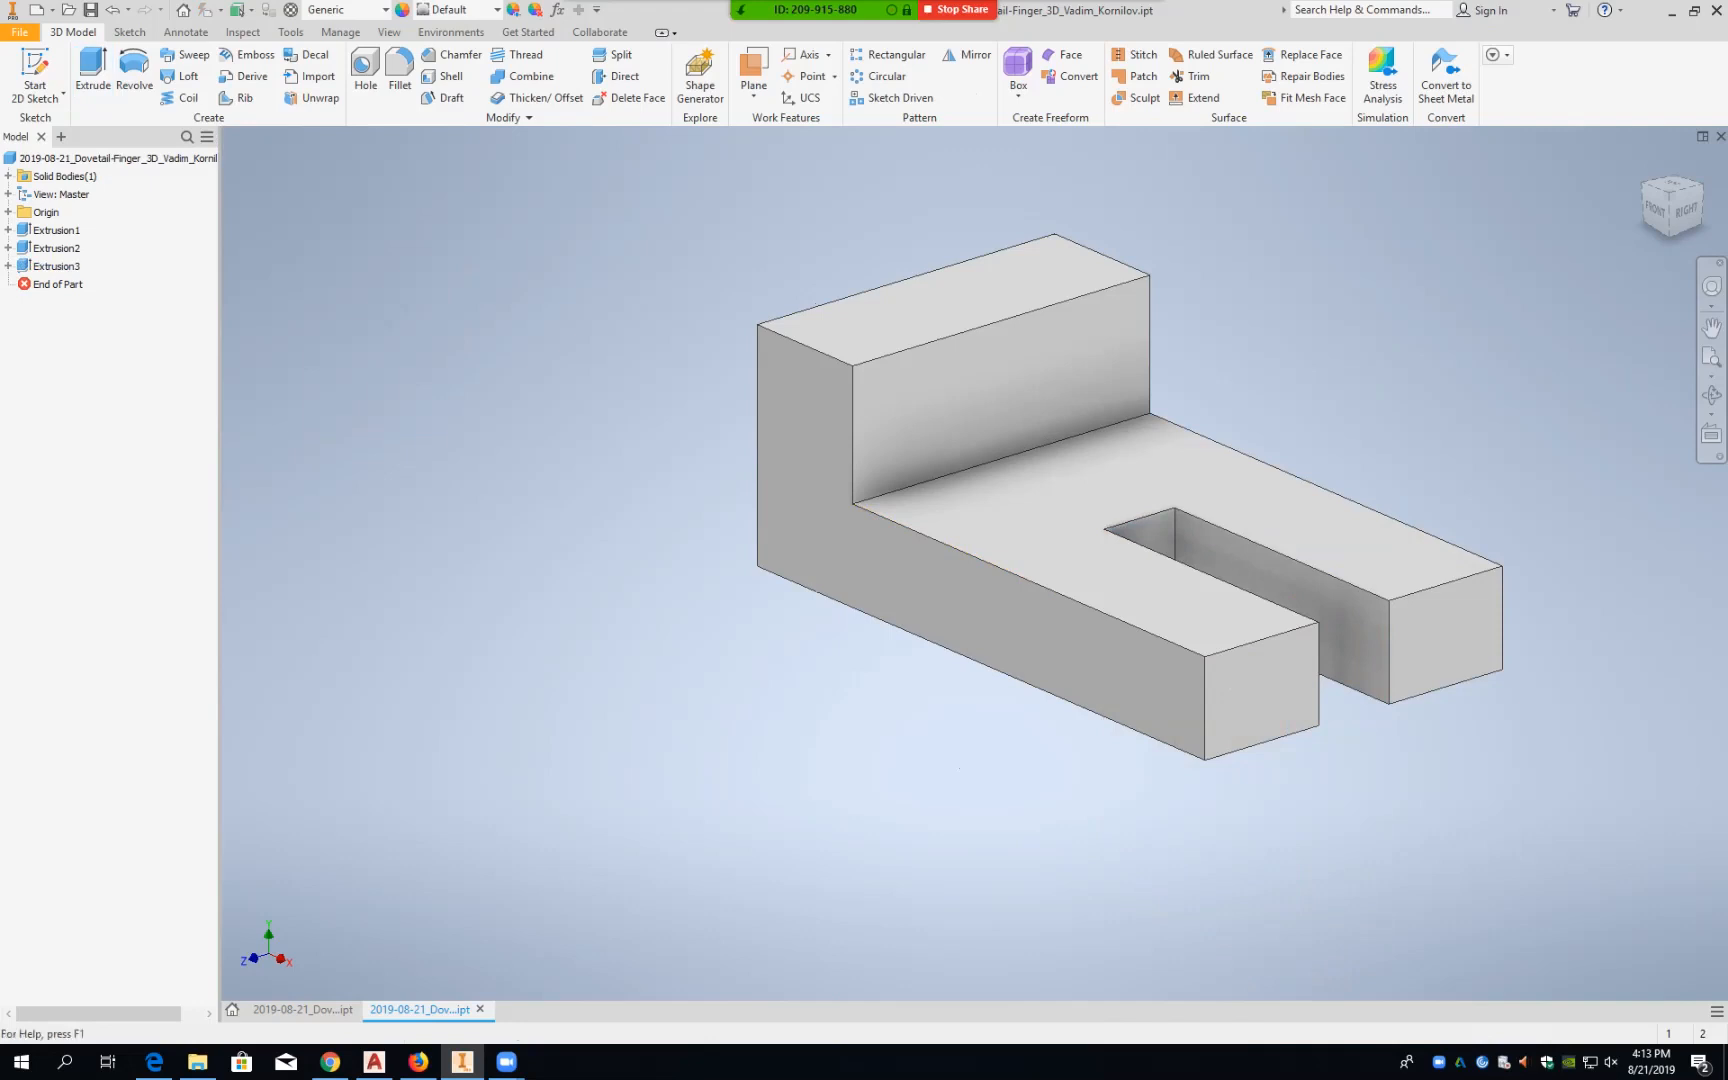
Step: Chamfer the vertical outer corner of one slotted prong by distance and angle, 1.25 in along the L-shaped side face at 30 deg
{"action": "left_click", "coordinate": [455, 55]}
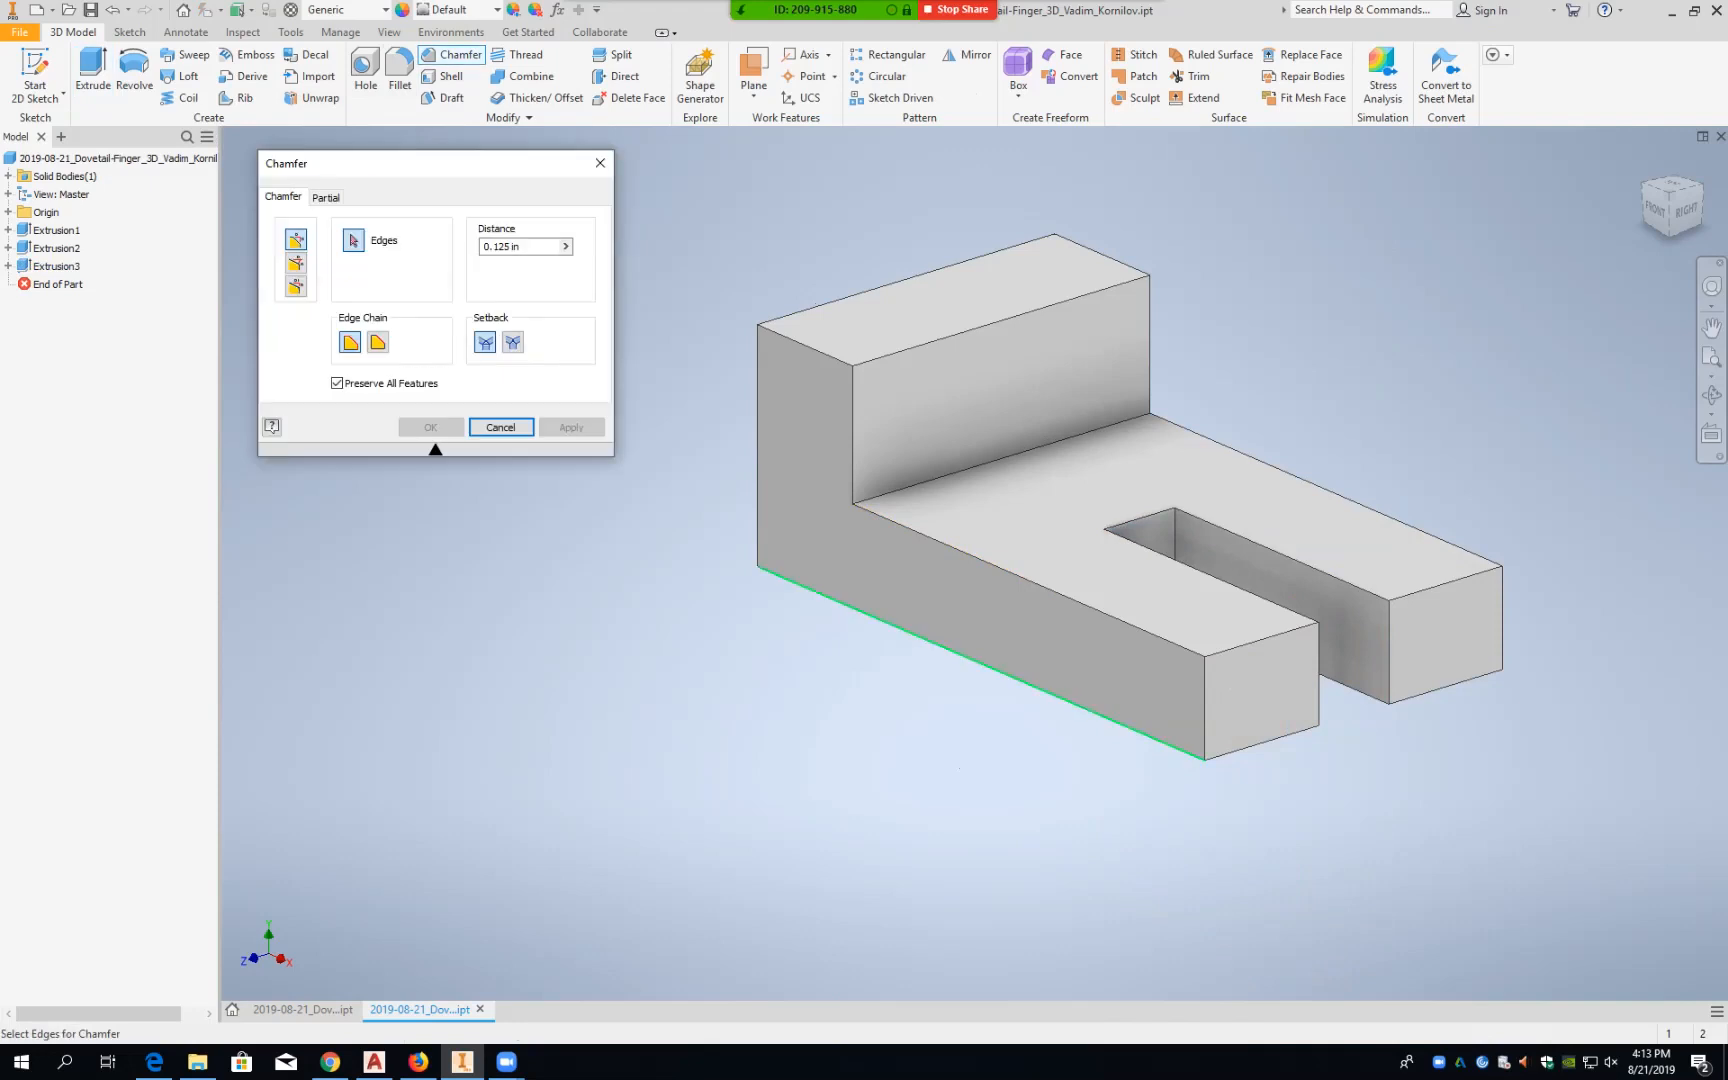
{"action": "left_click", "coordinate": [787, 580]}
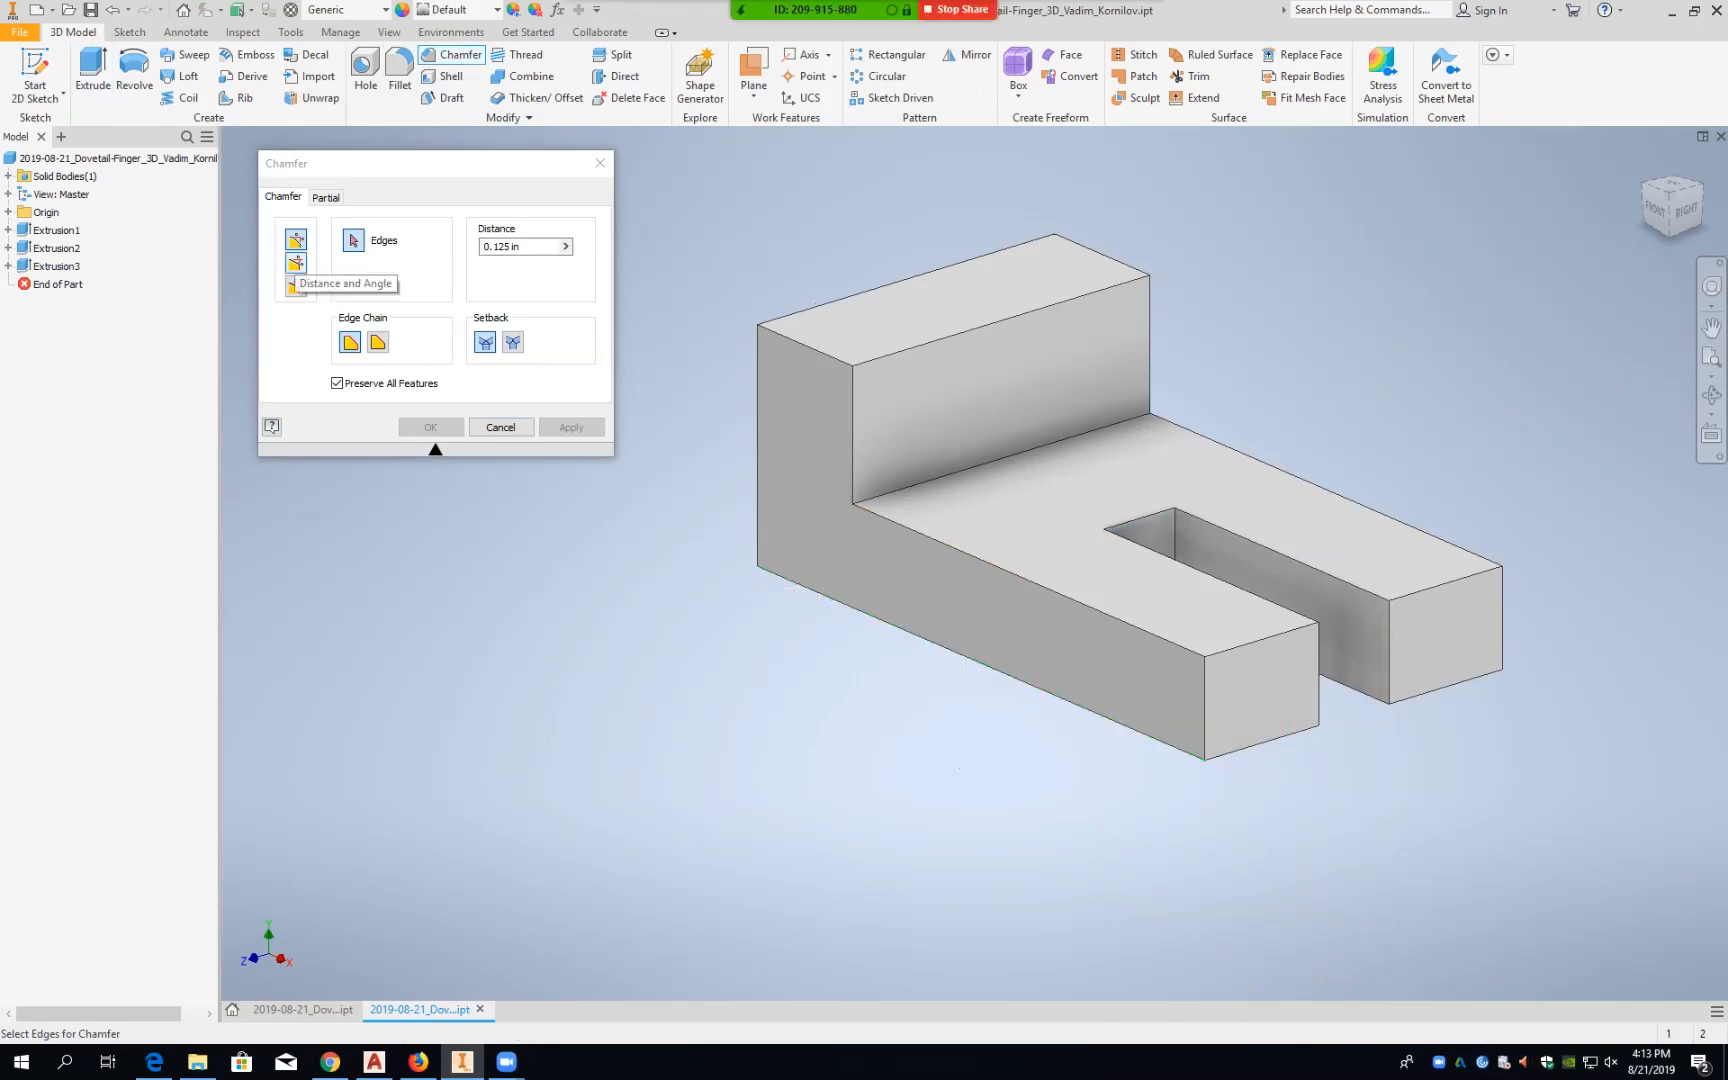
{"action": "left_click", "coordinate": [296, 263]}
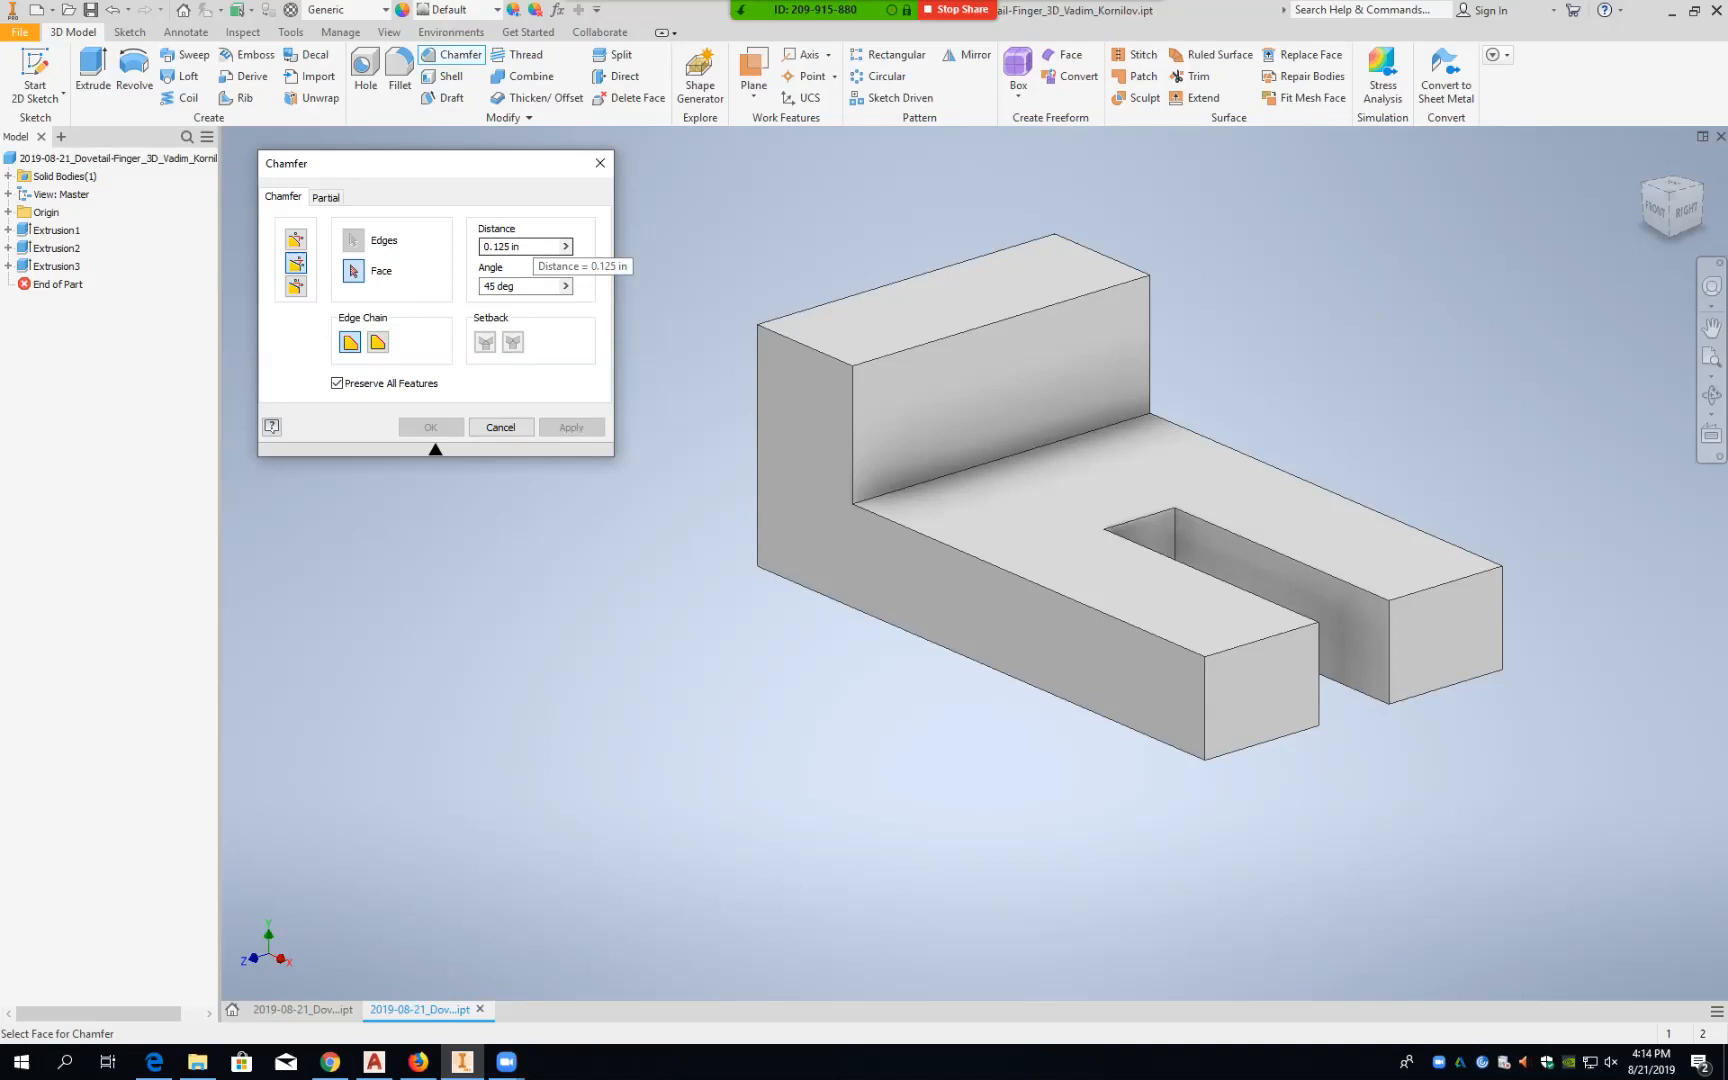
{"action": "left_click", "coordinate": [520, 247]}
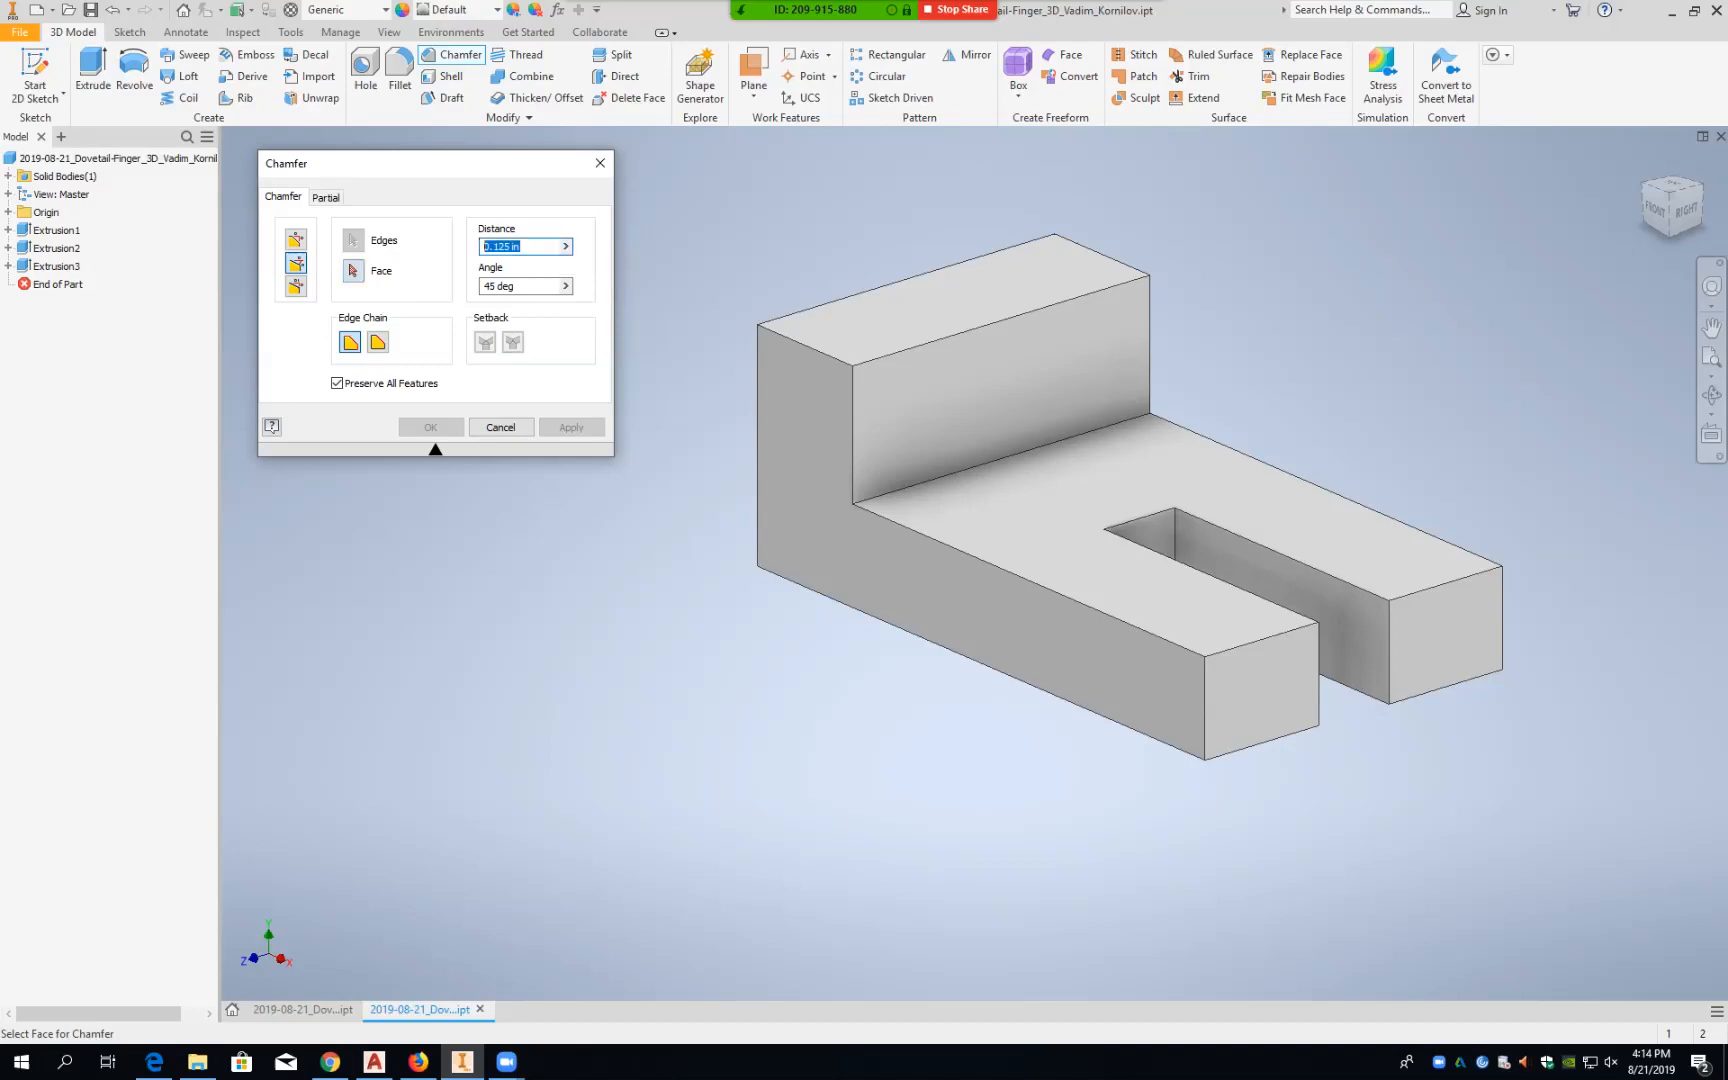
{"action": "type", "text": "1.25"}
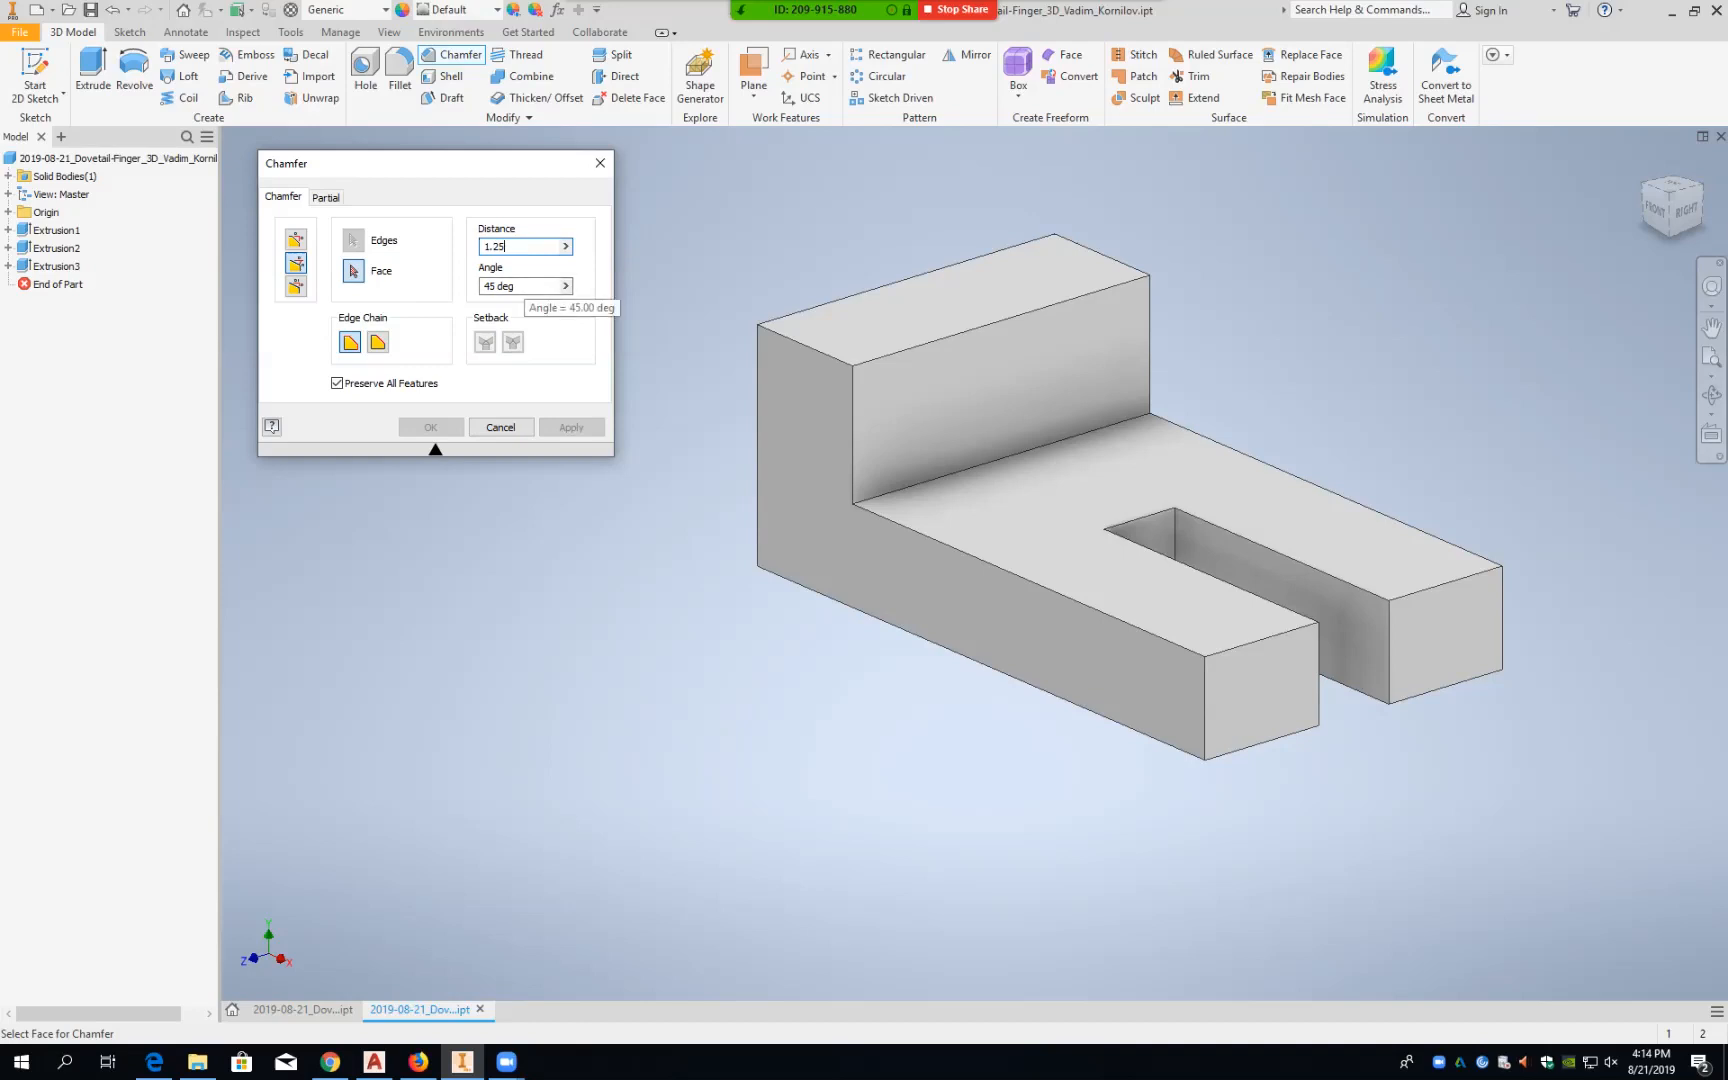
{"action": "left_click", "coordinate": [520, 286]}
{"action": "type", "text": "30"}
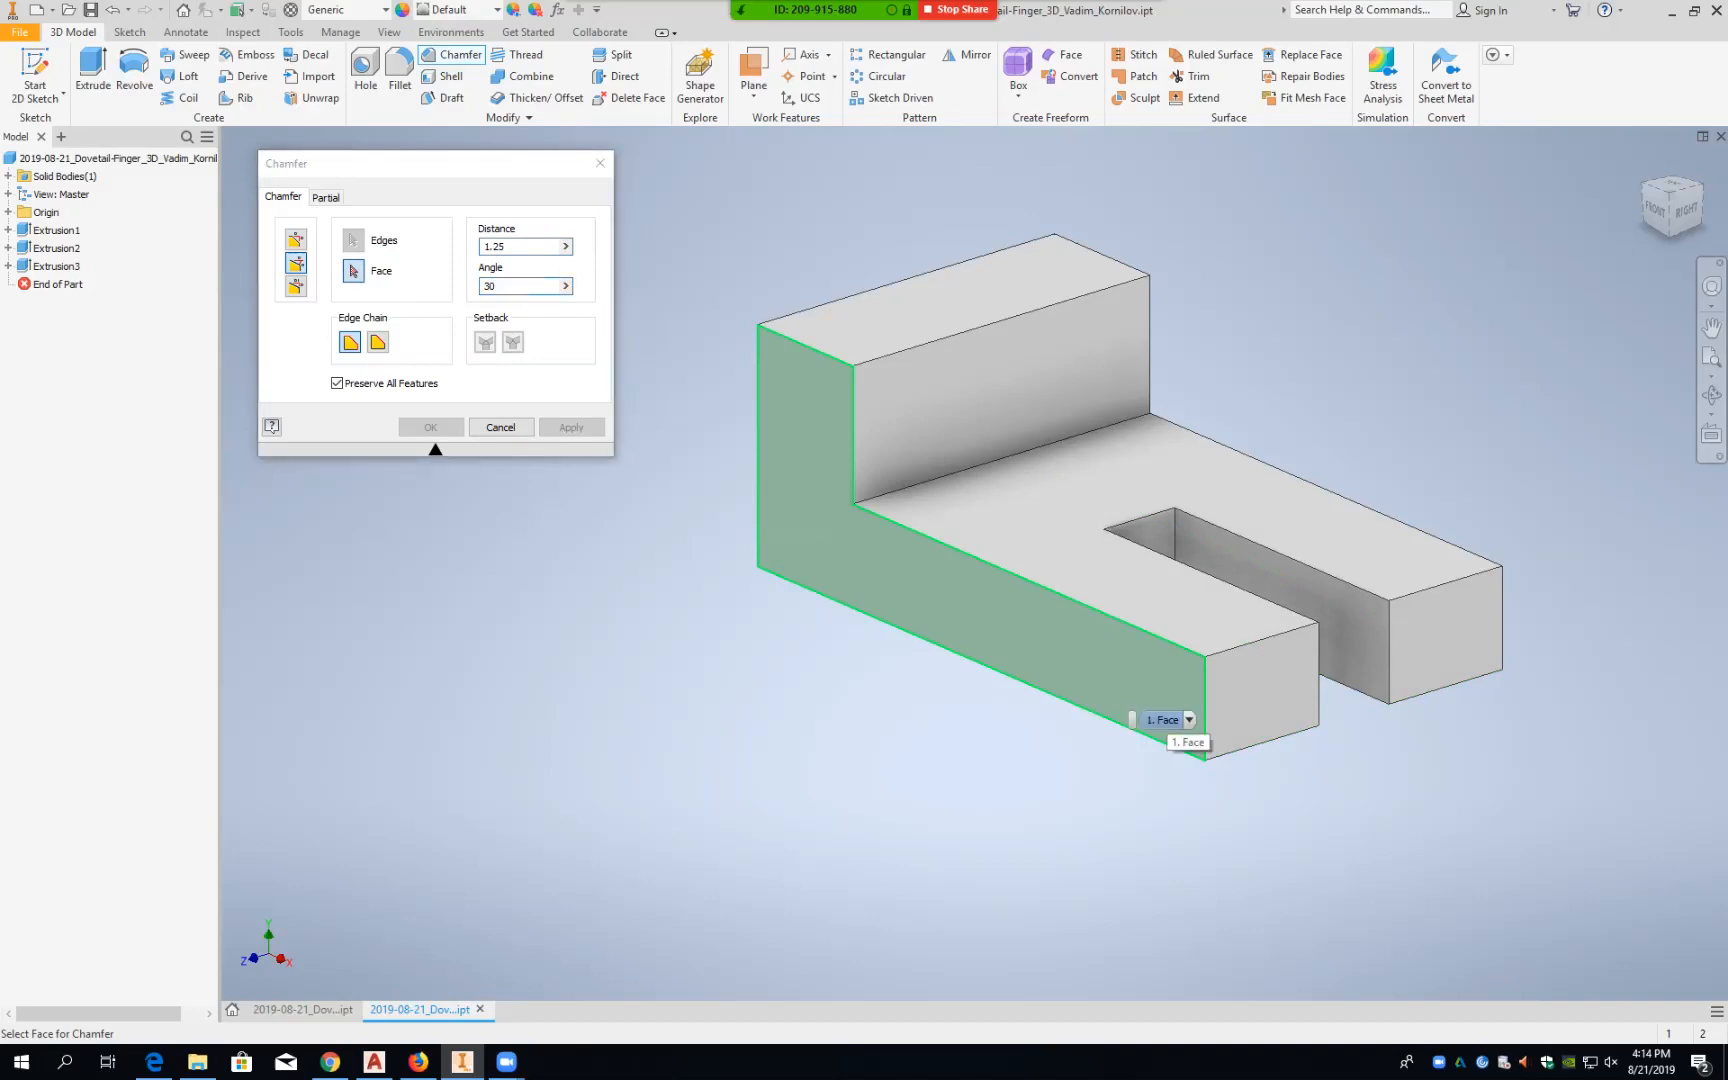
{"action": "left_click", "coordinate": [1163, 720]}
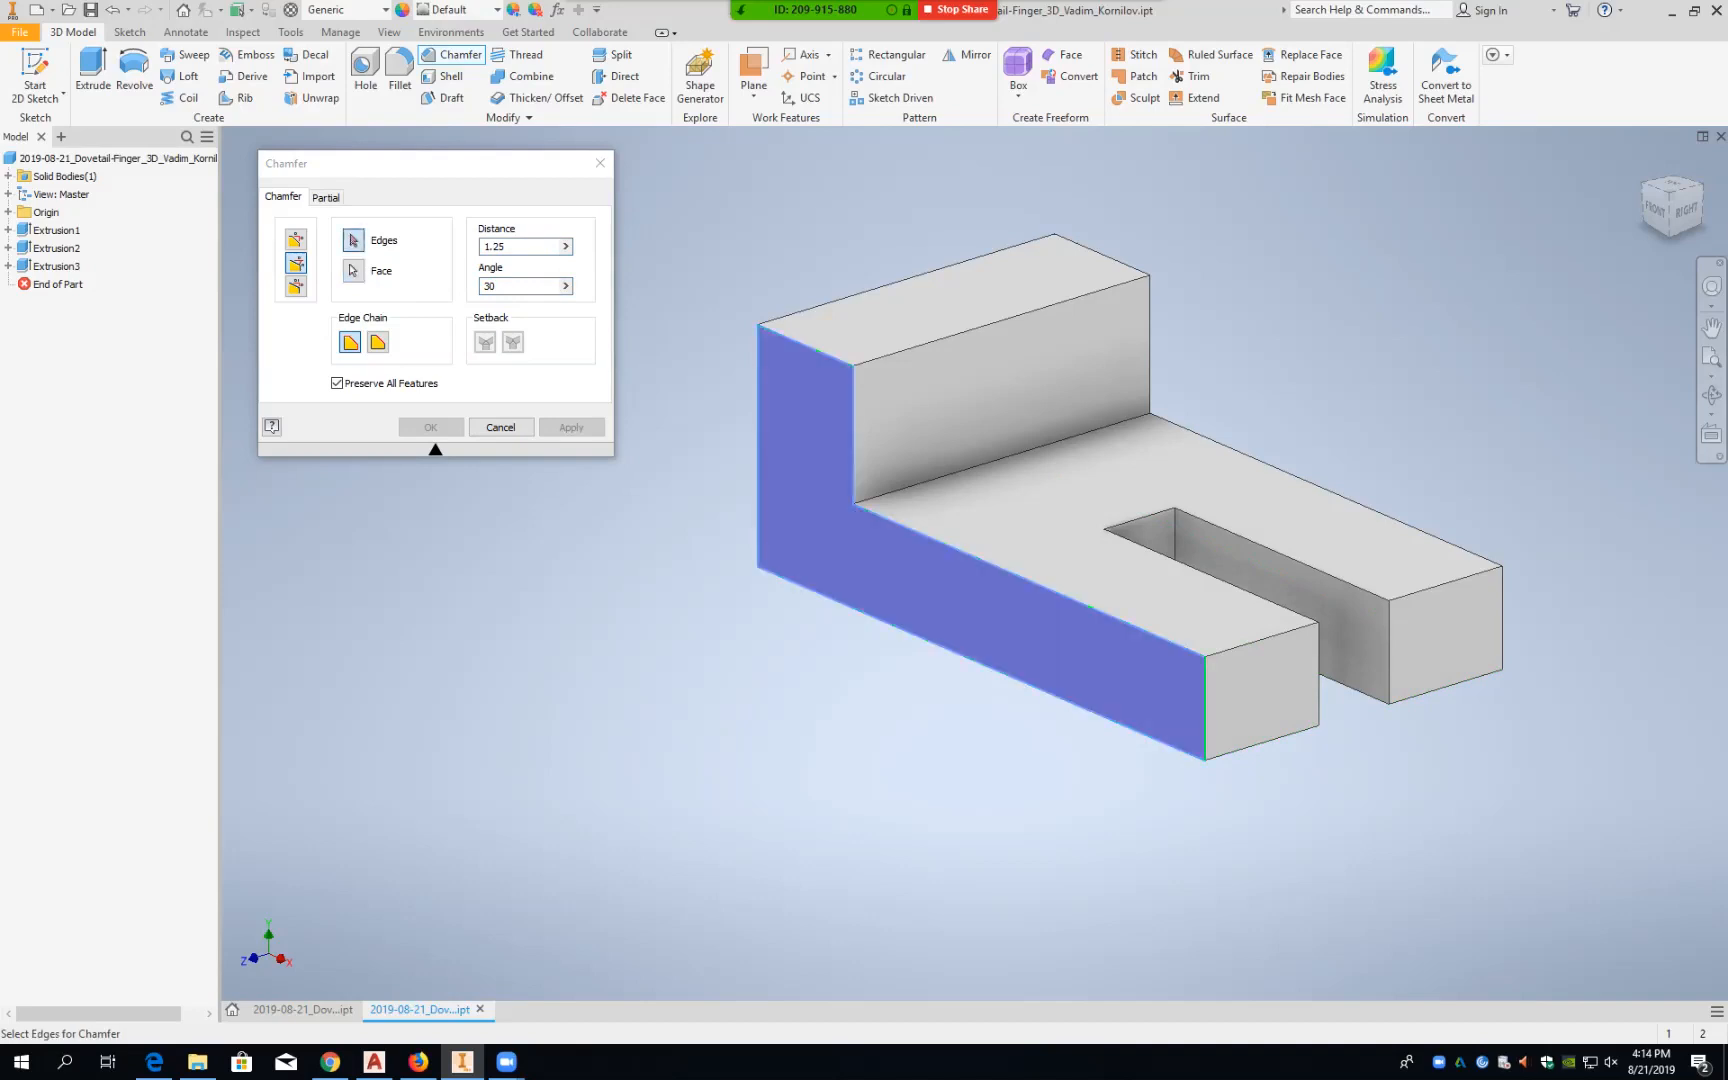
{"action": "left_click", "coordinate": [1205, 700]}
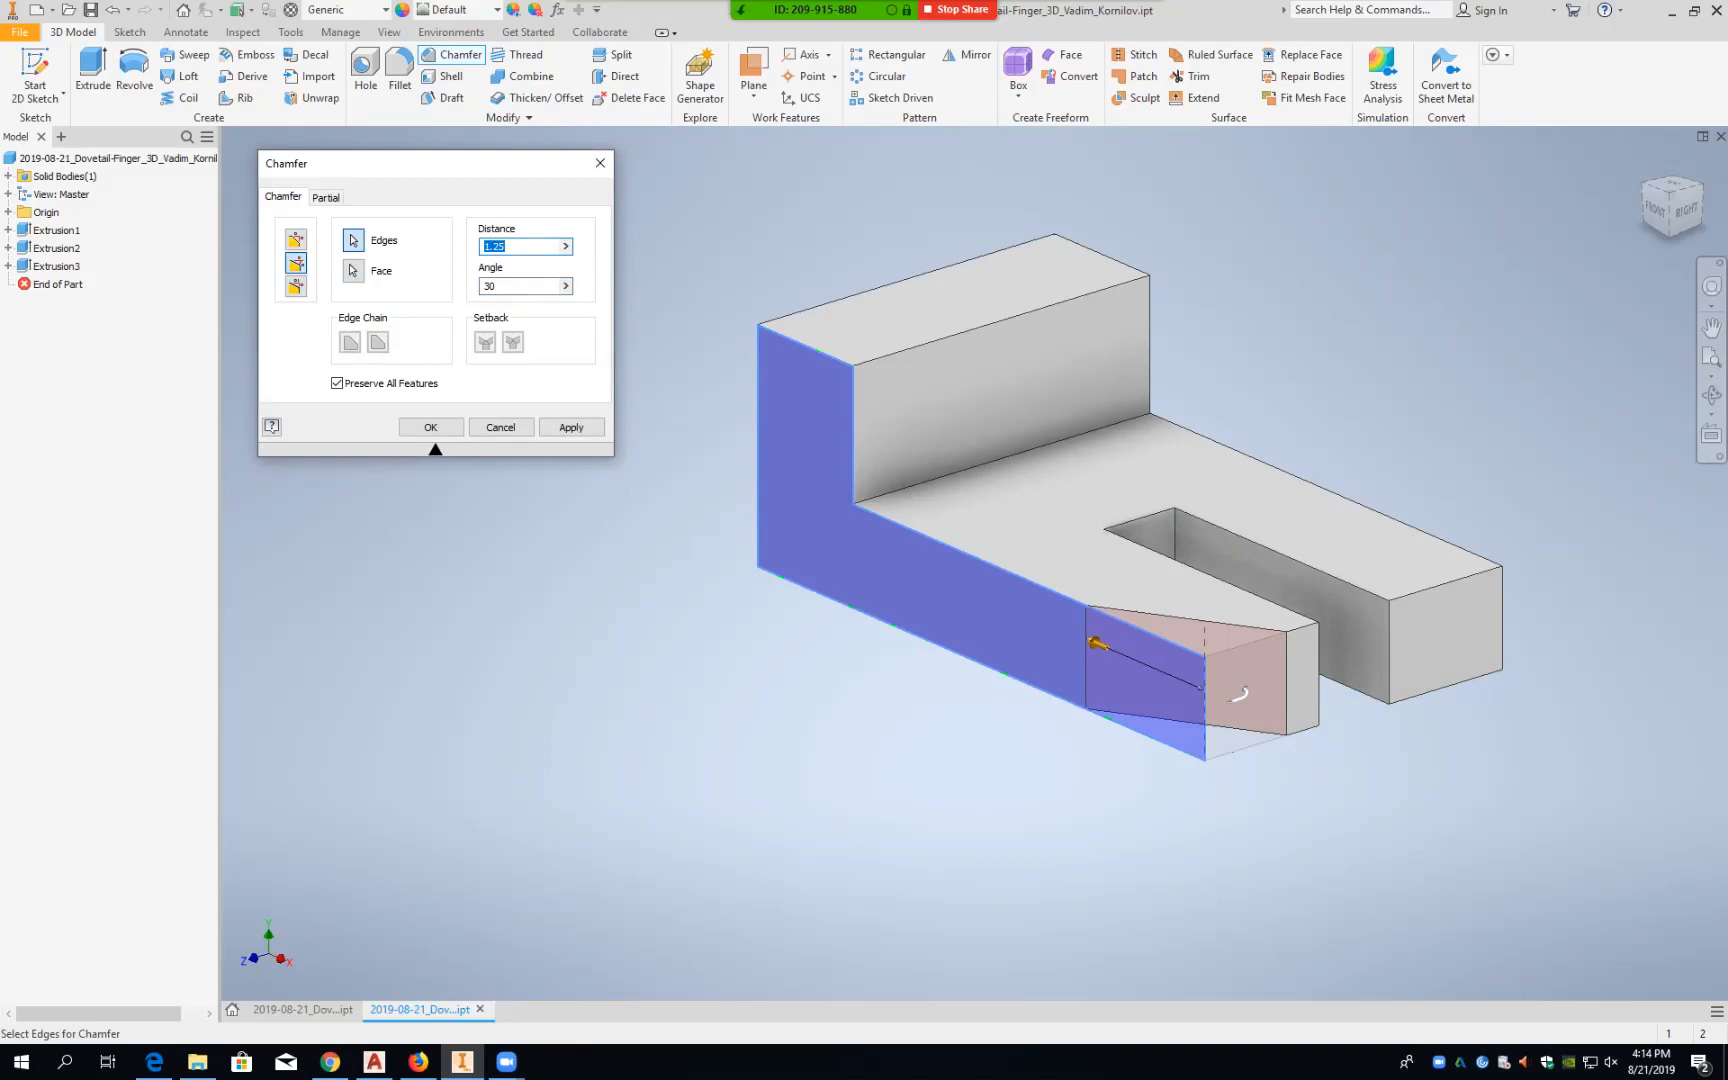
{"action": "left_click", "coordinate": [571, 427]}
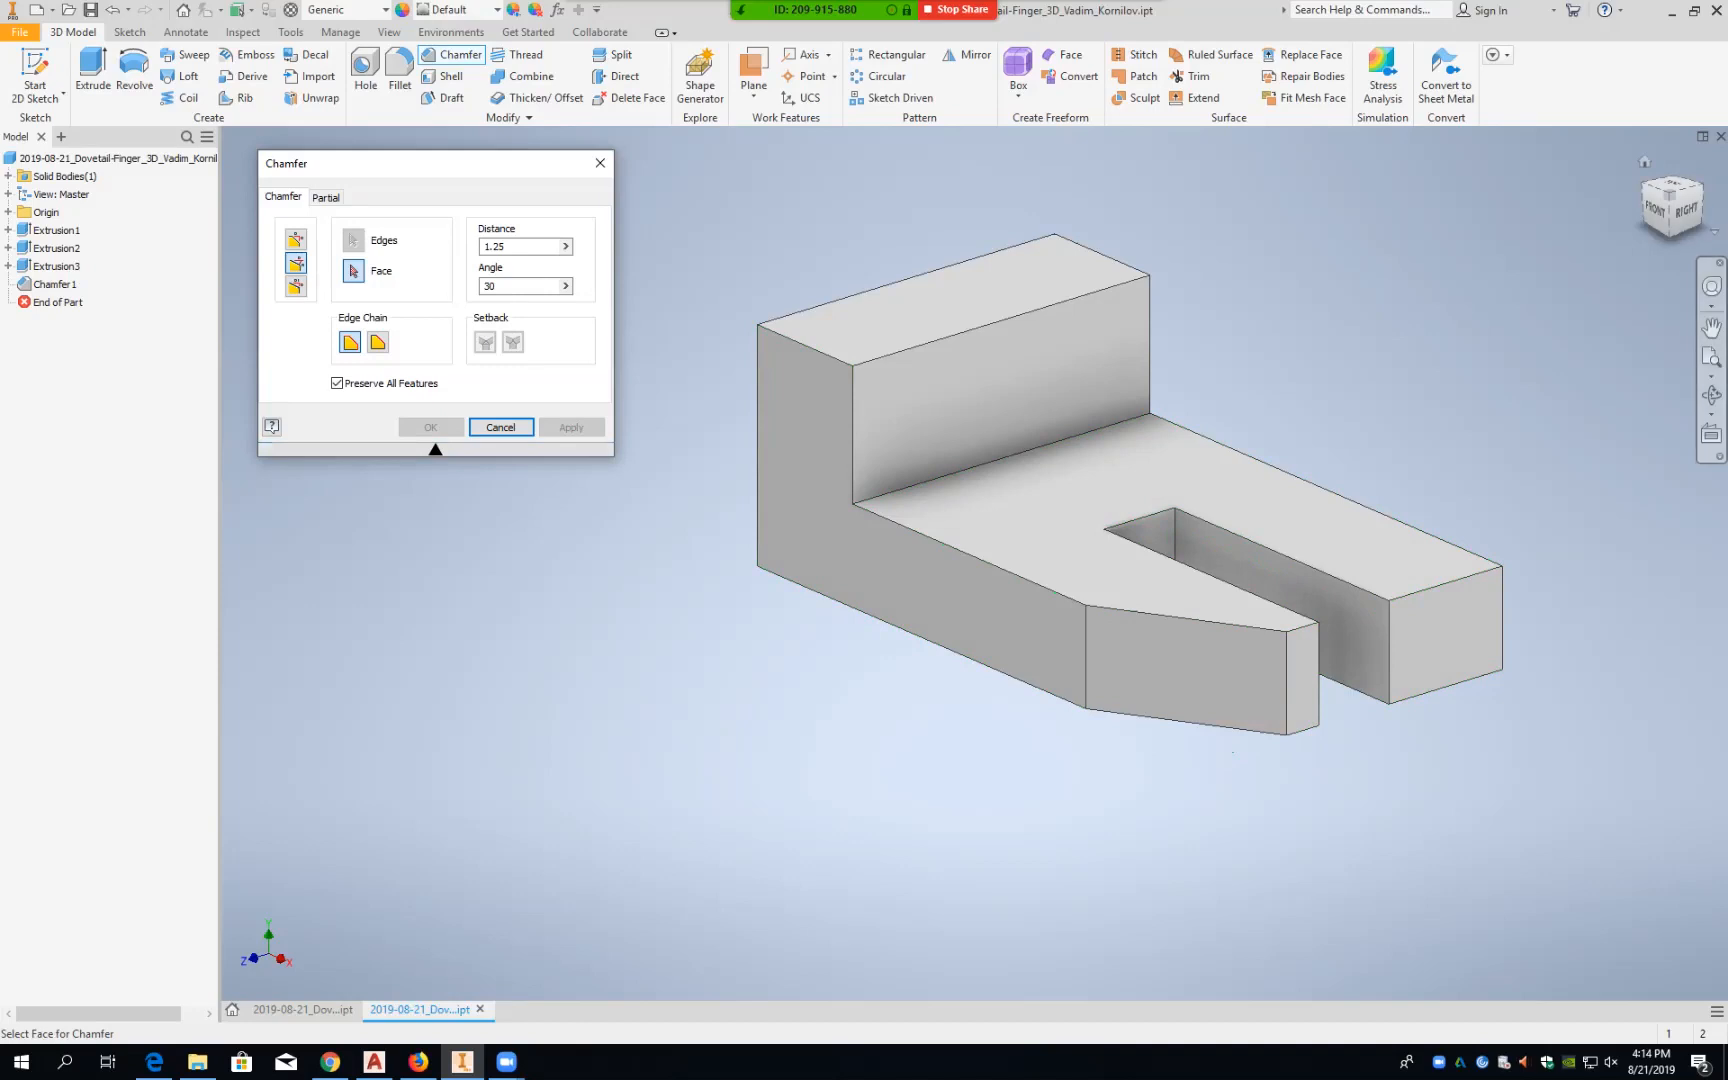
Step: Chamfer the opposite prong's vertical outer corner the same way, 1.25 in along the other L-shaped side face at 30 deg
{"action": "left_click", "coordinate": [1700, 206]}
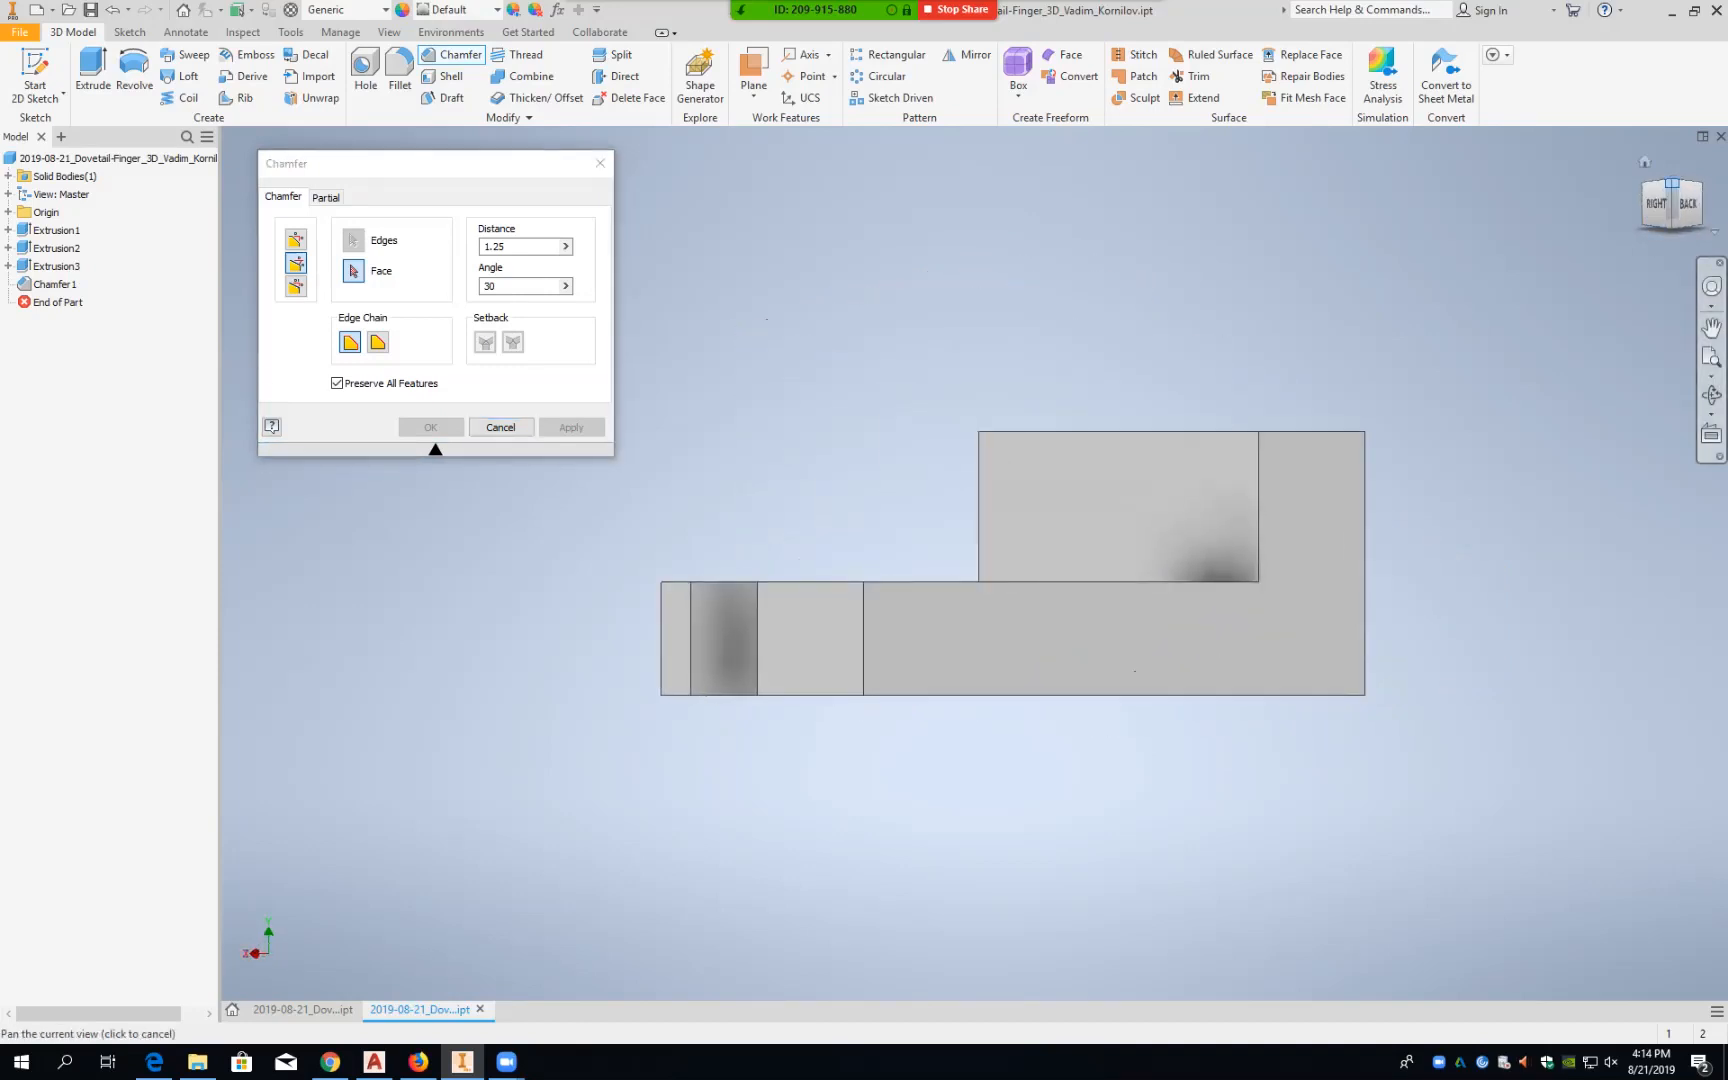
{"action": "left_click", "coordinate": [1672, 183]}
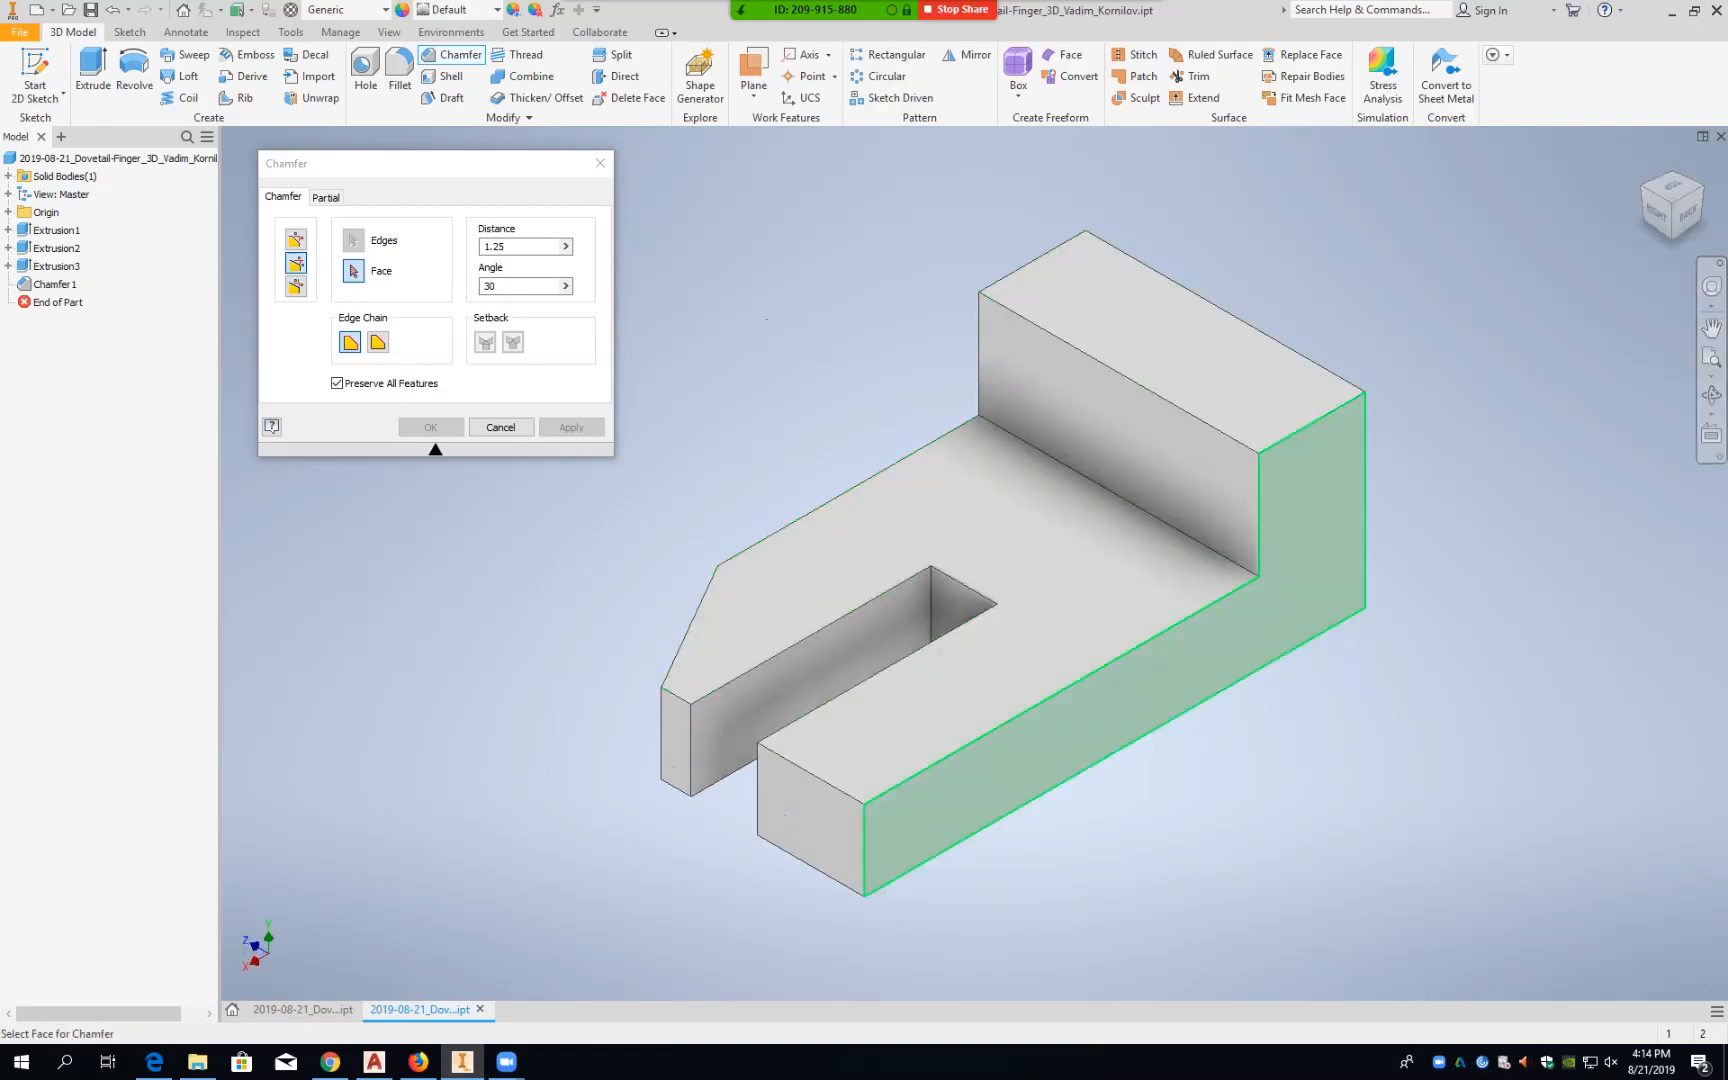
{"action": "left_click", "coordinate": [1115, 704]}
{"action": "left_click", "coordinate": [864, 850]}
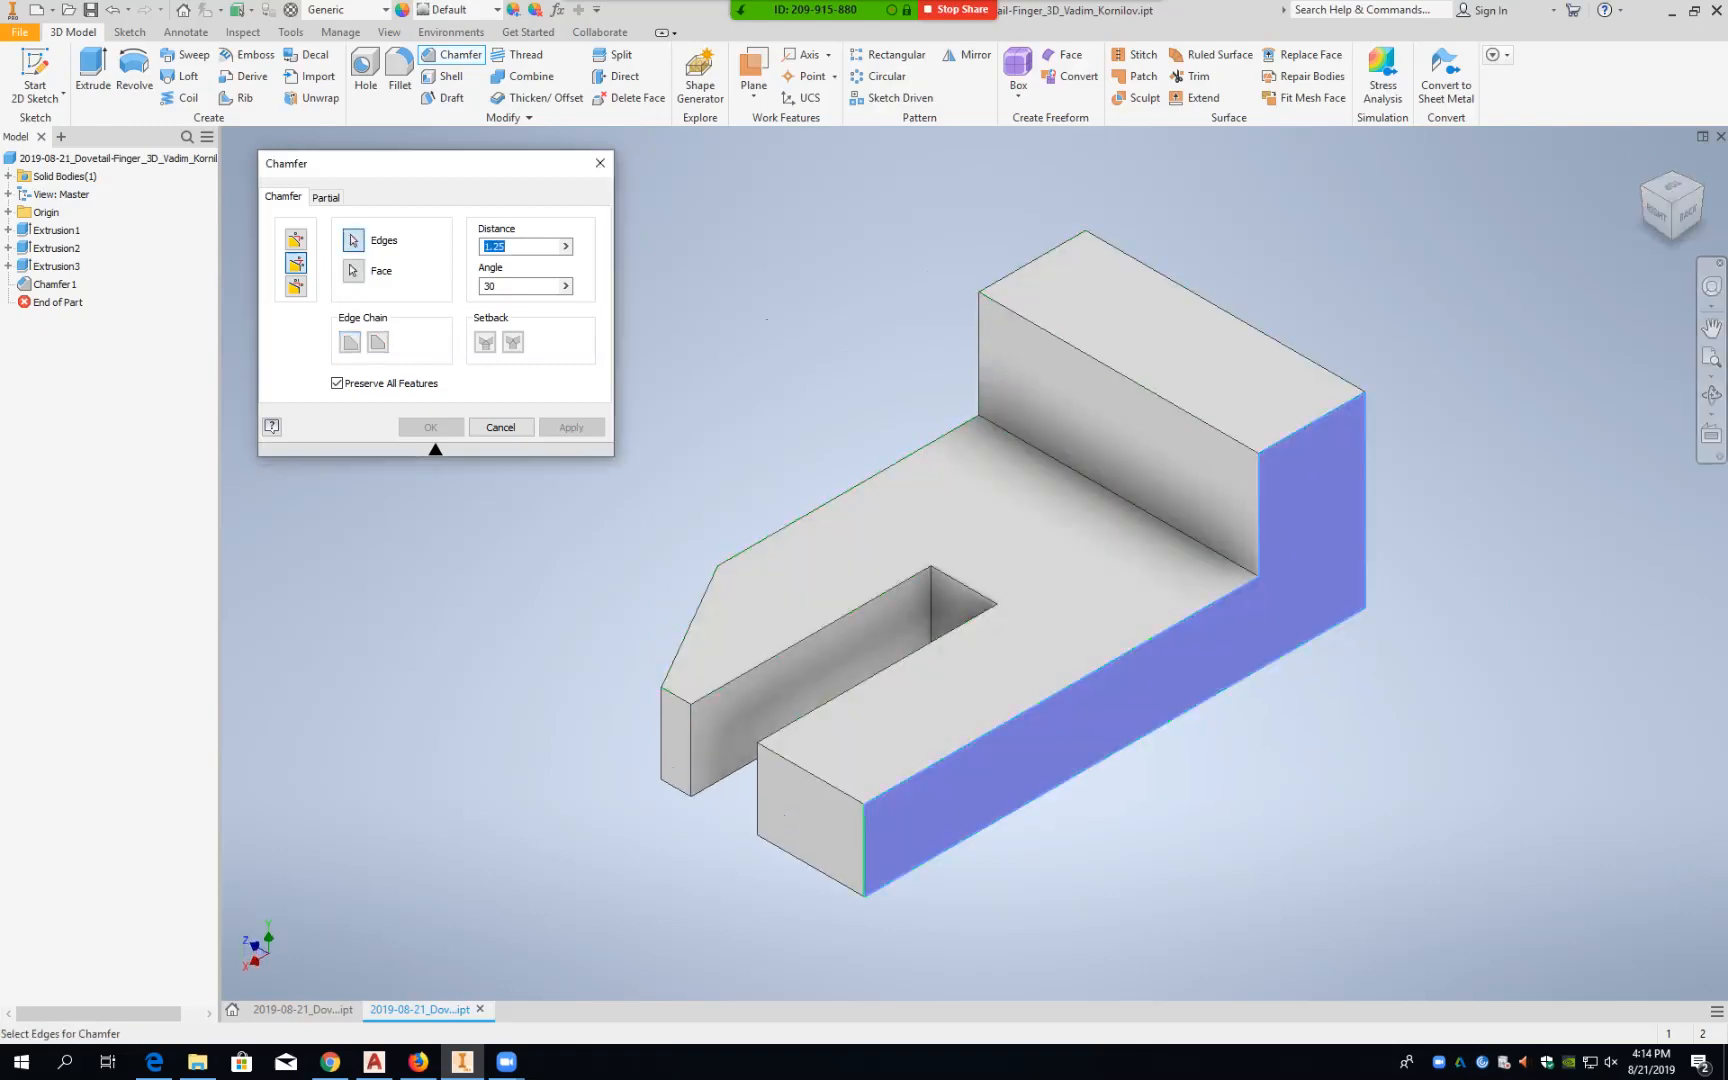
{"action": "key", "text": "Return"}
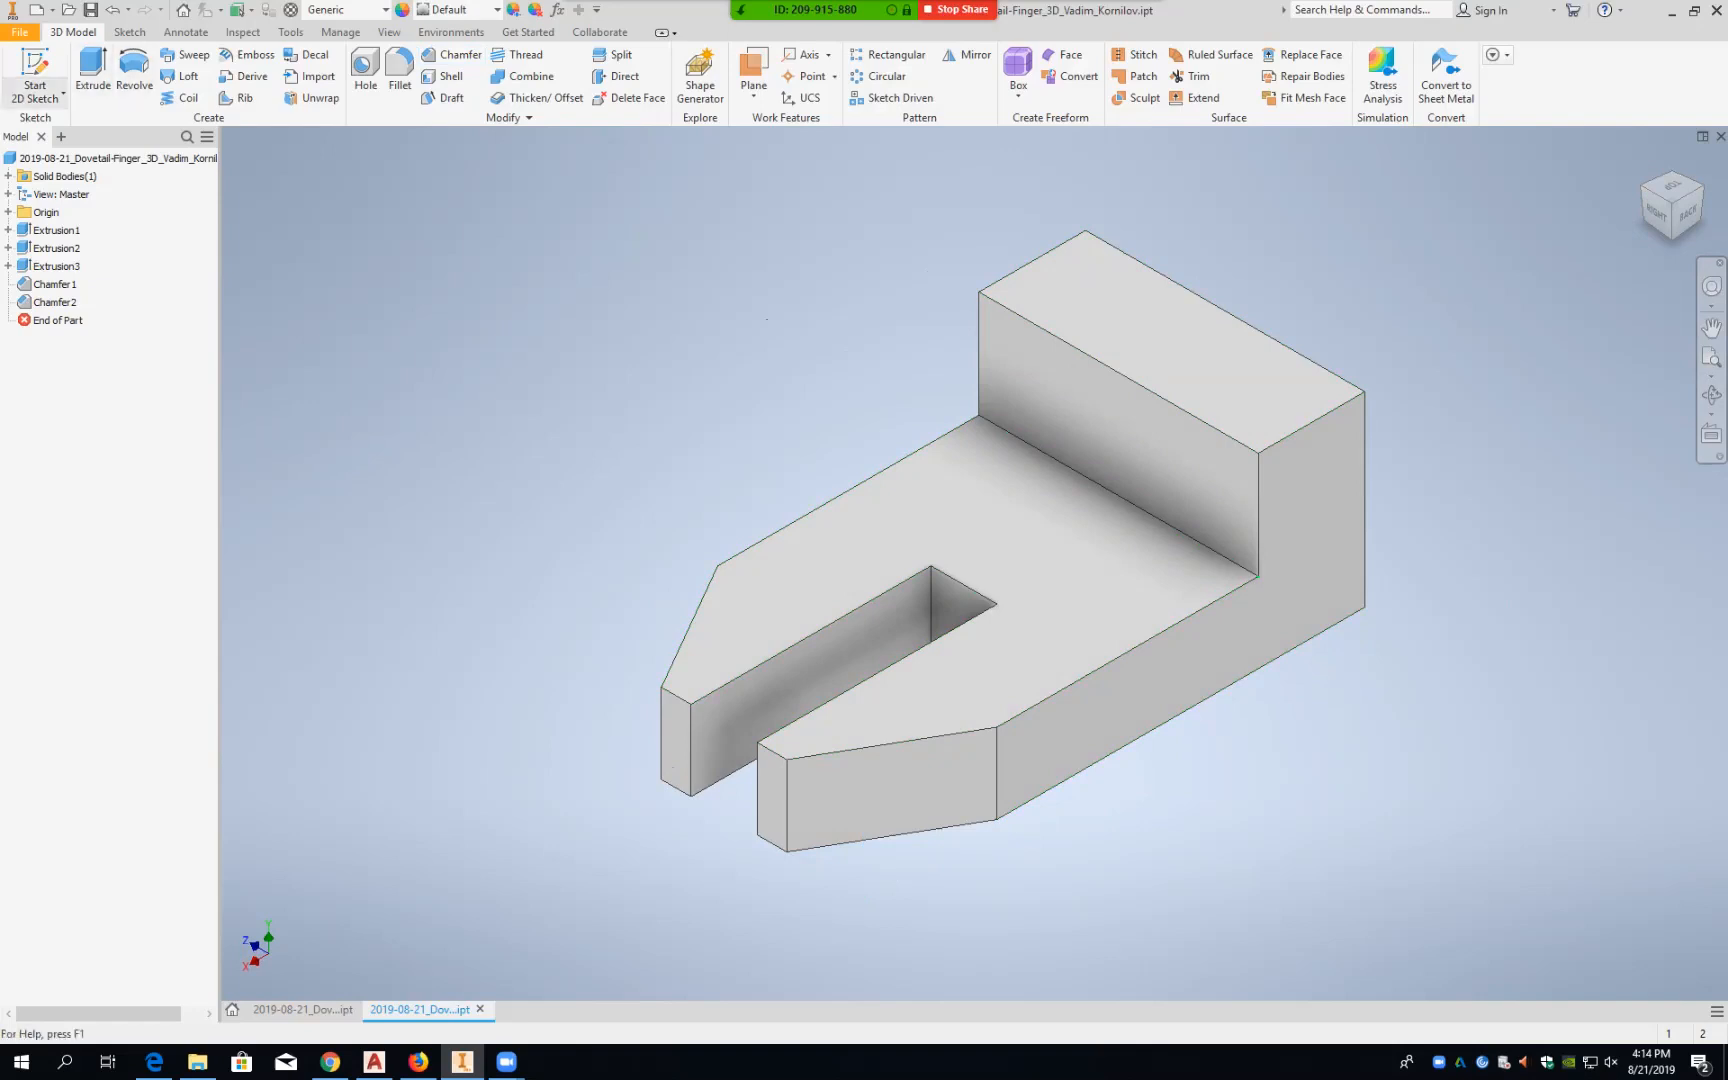
Step: Start a 2D sketch on the raised block's slot-side vertical face and draw a closed dovetail profile across its upper edge, base about 1.73 in wide
{"action": "left_click", "coordinate": [35, 75]}
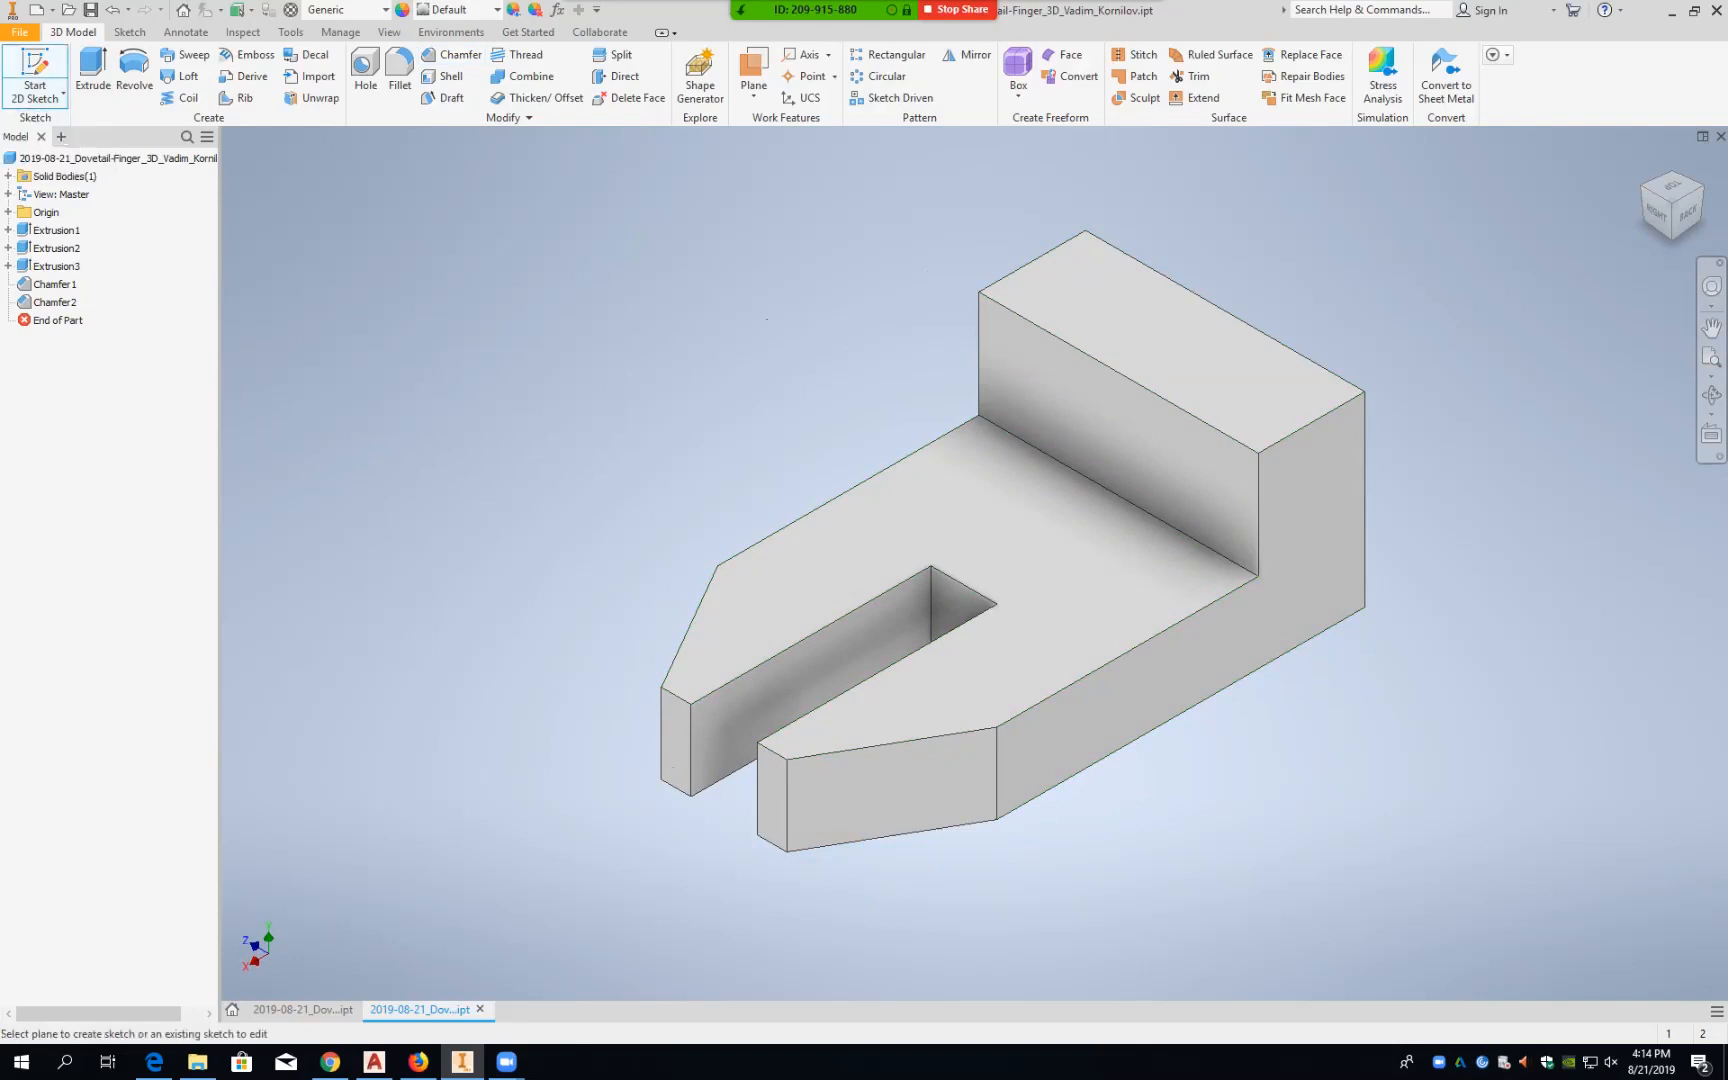
{"action": "left_click", "coordinate": [1118, 435]}
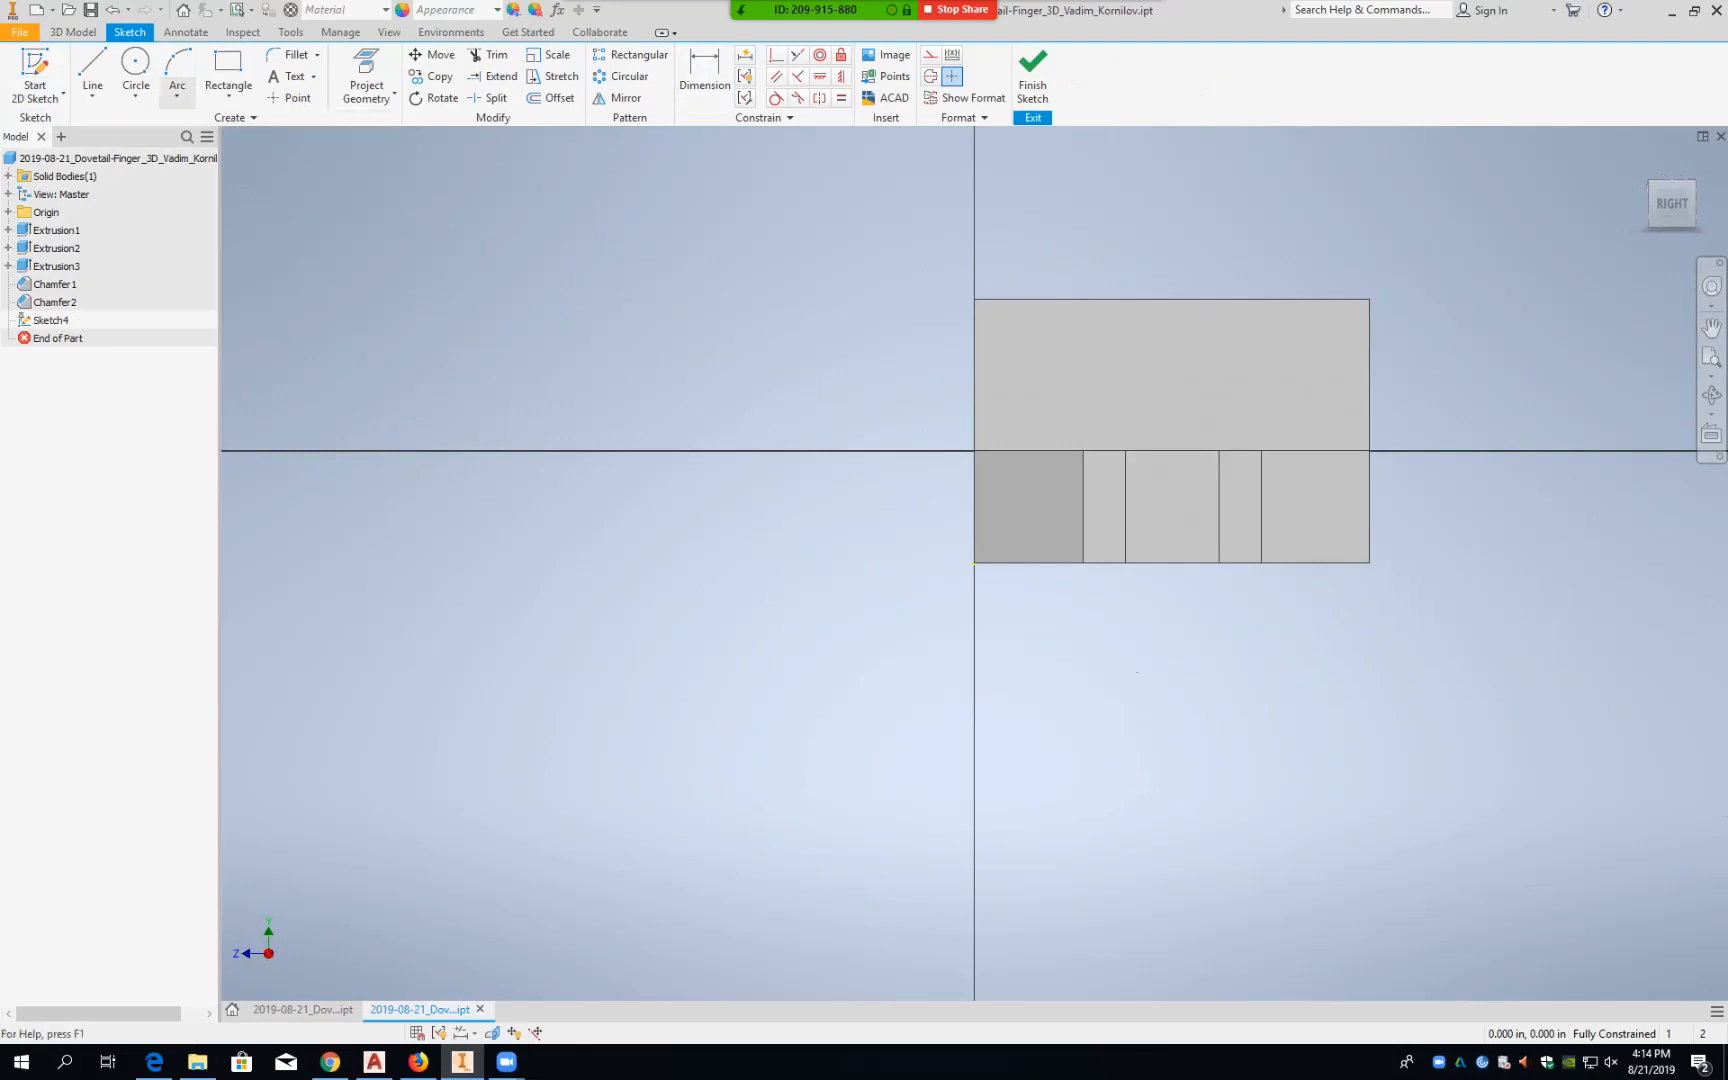
{"action": "left_click", "coordinate": [92, 68]}
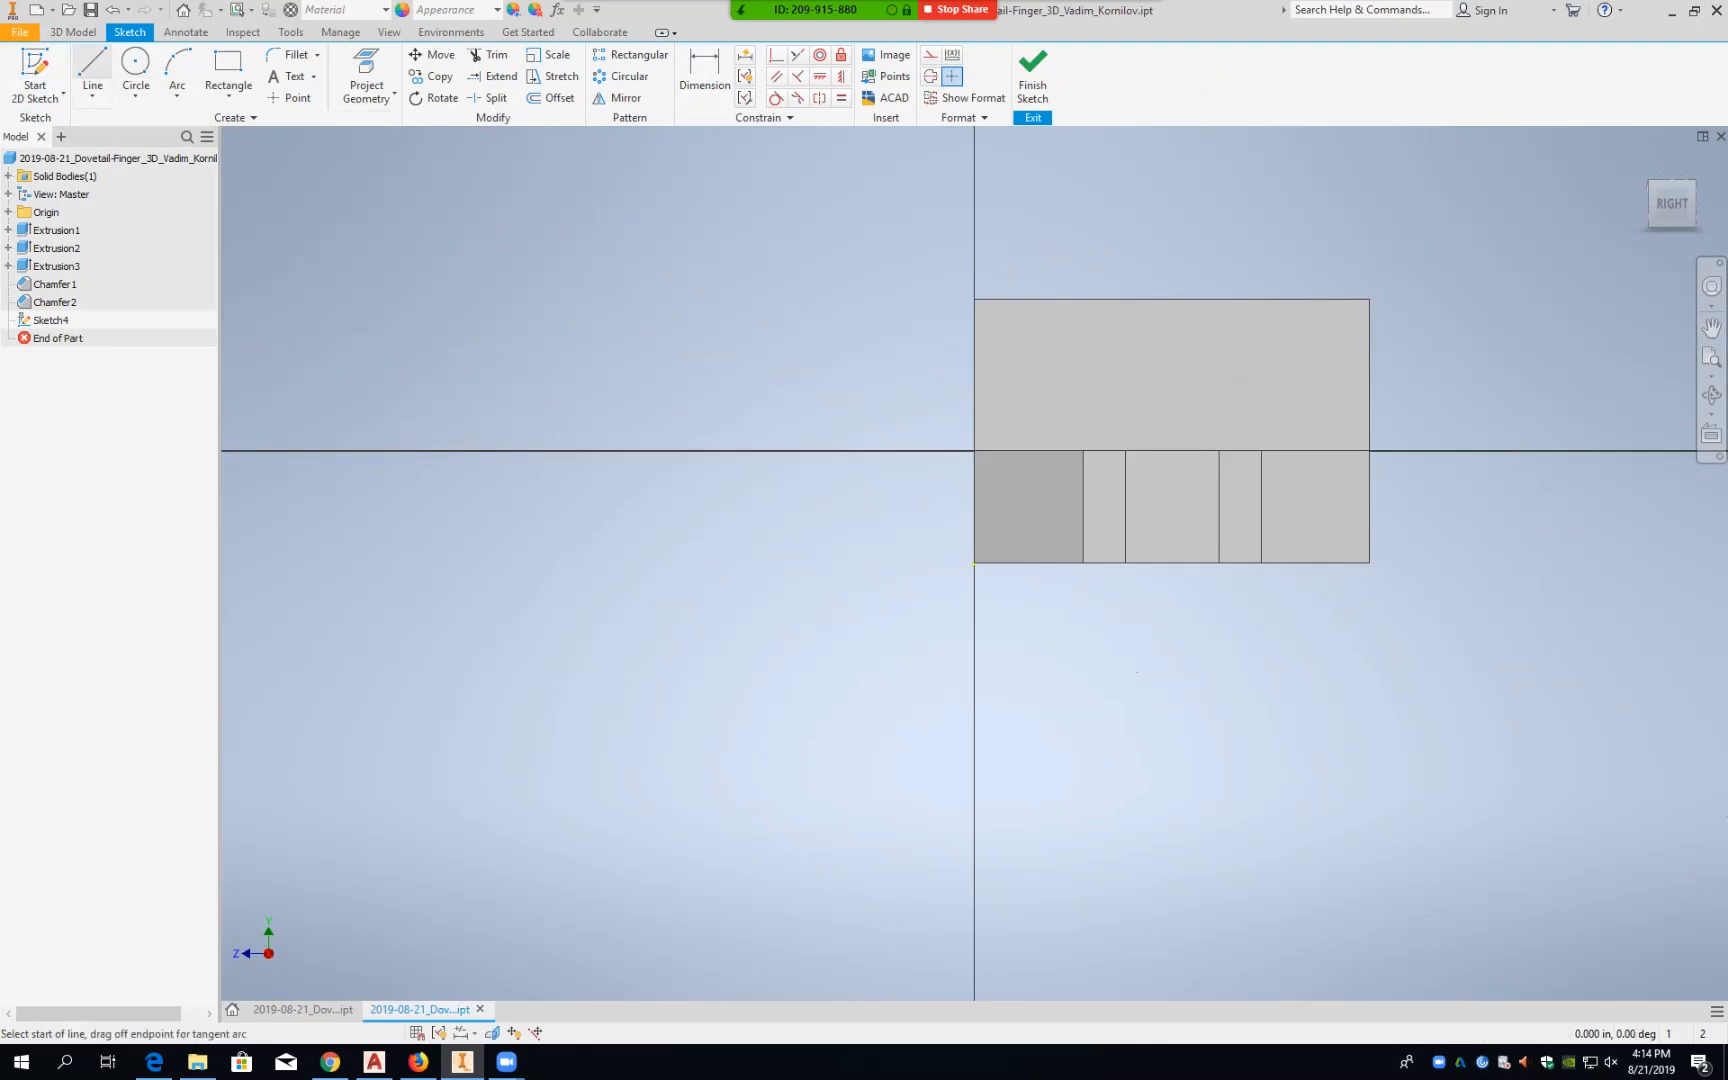
{"action": "left_click", "coordinate": [1088, 215]}
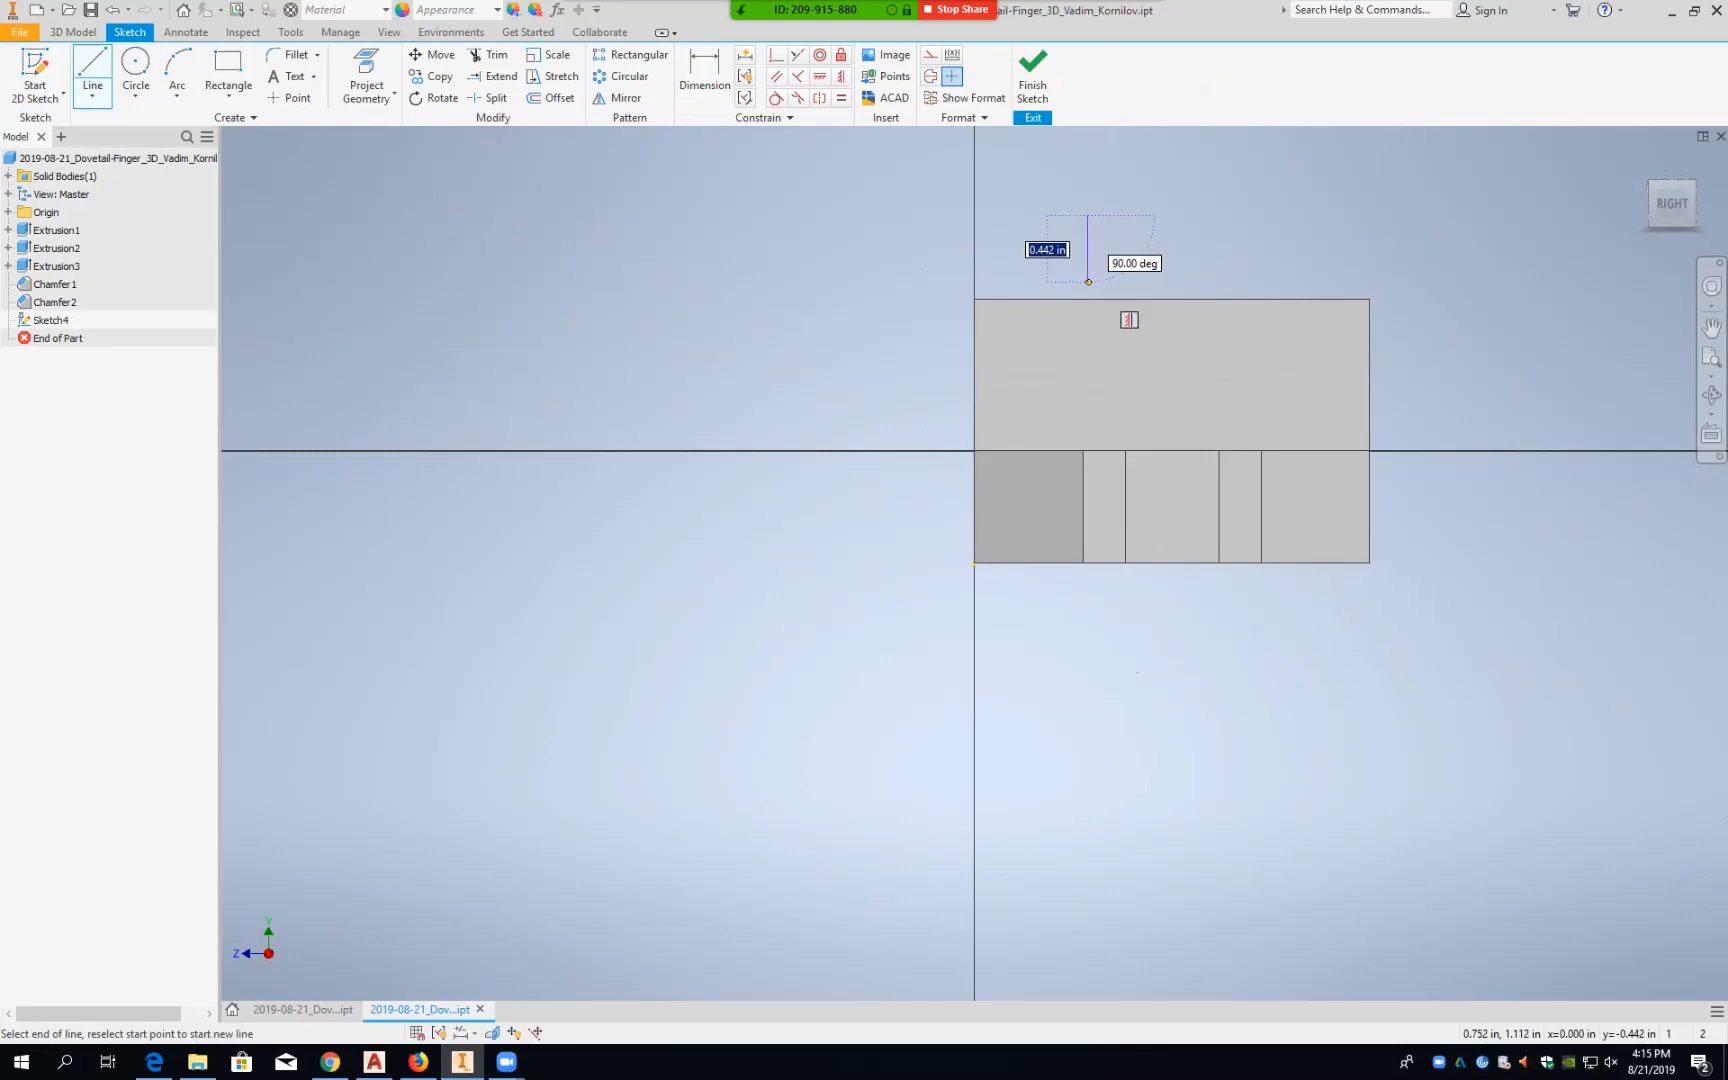
{"action": "left_click", "coordinate": [1088, 282]}
{"action": "left_click", "coordinate": [1043, 346]}
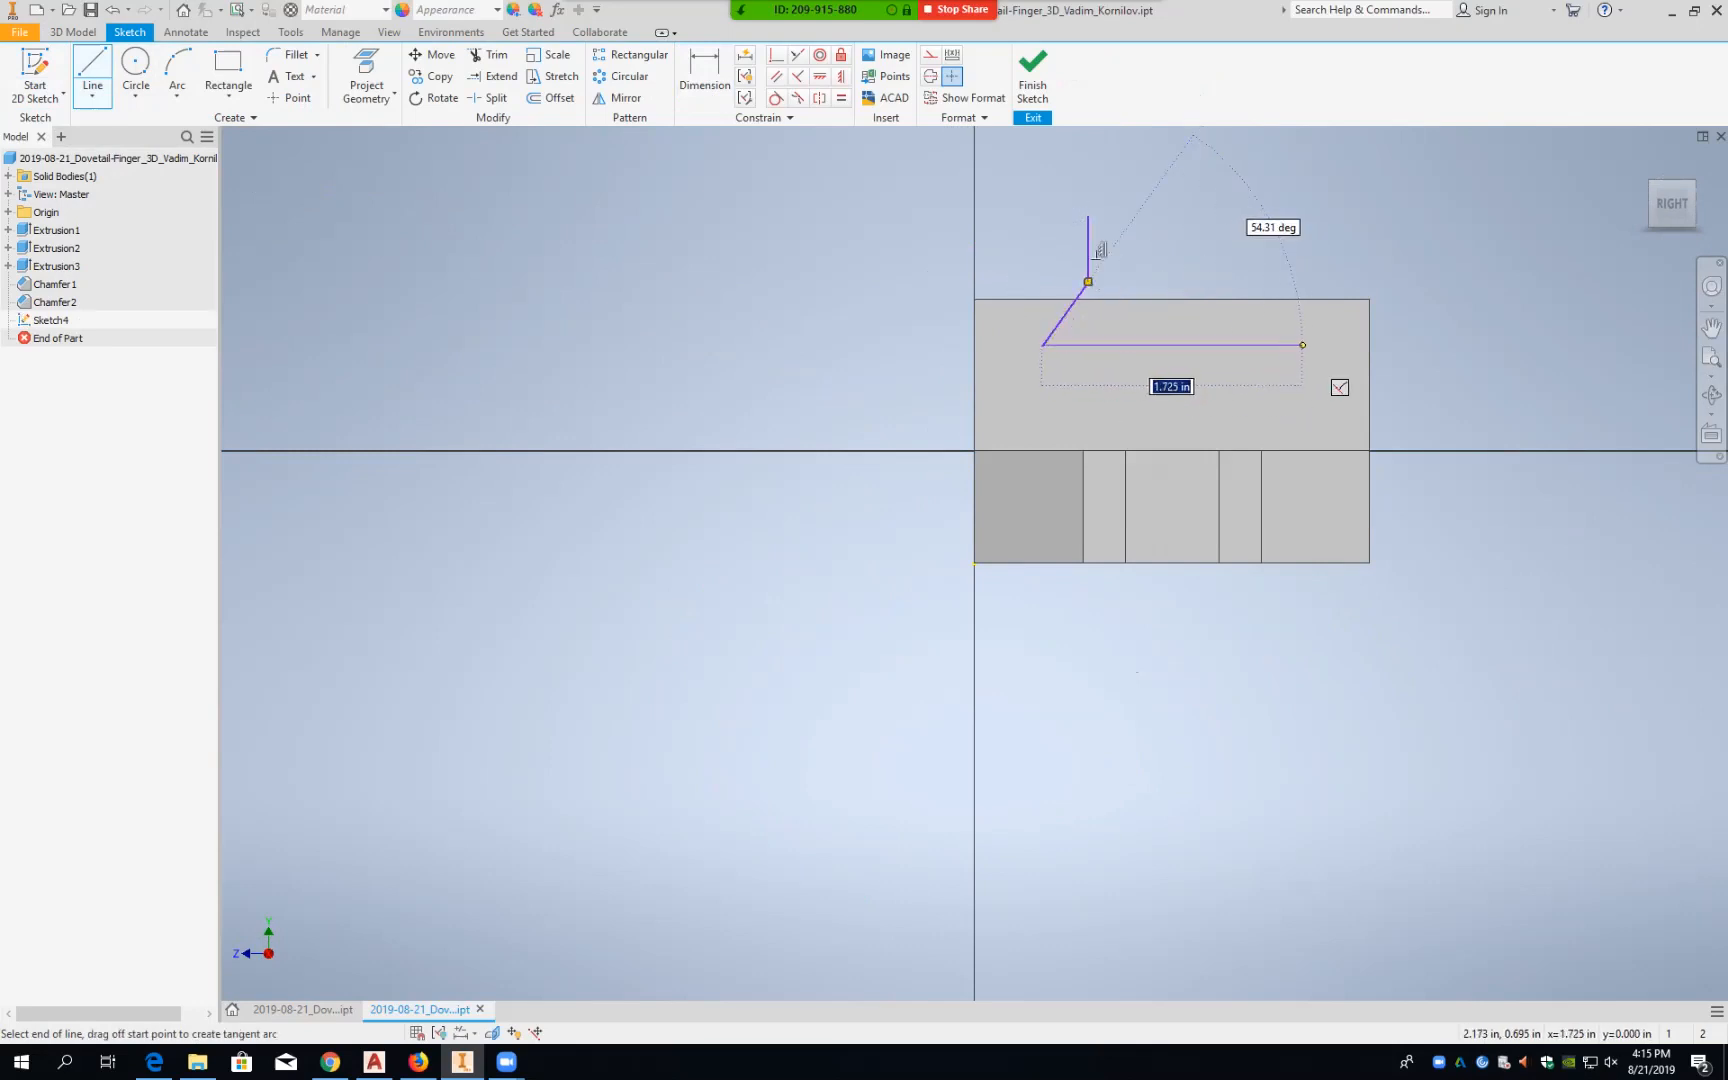
{"action": "left_click", "coordinate": [1303, 345]}
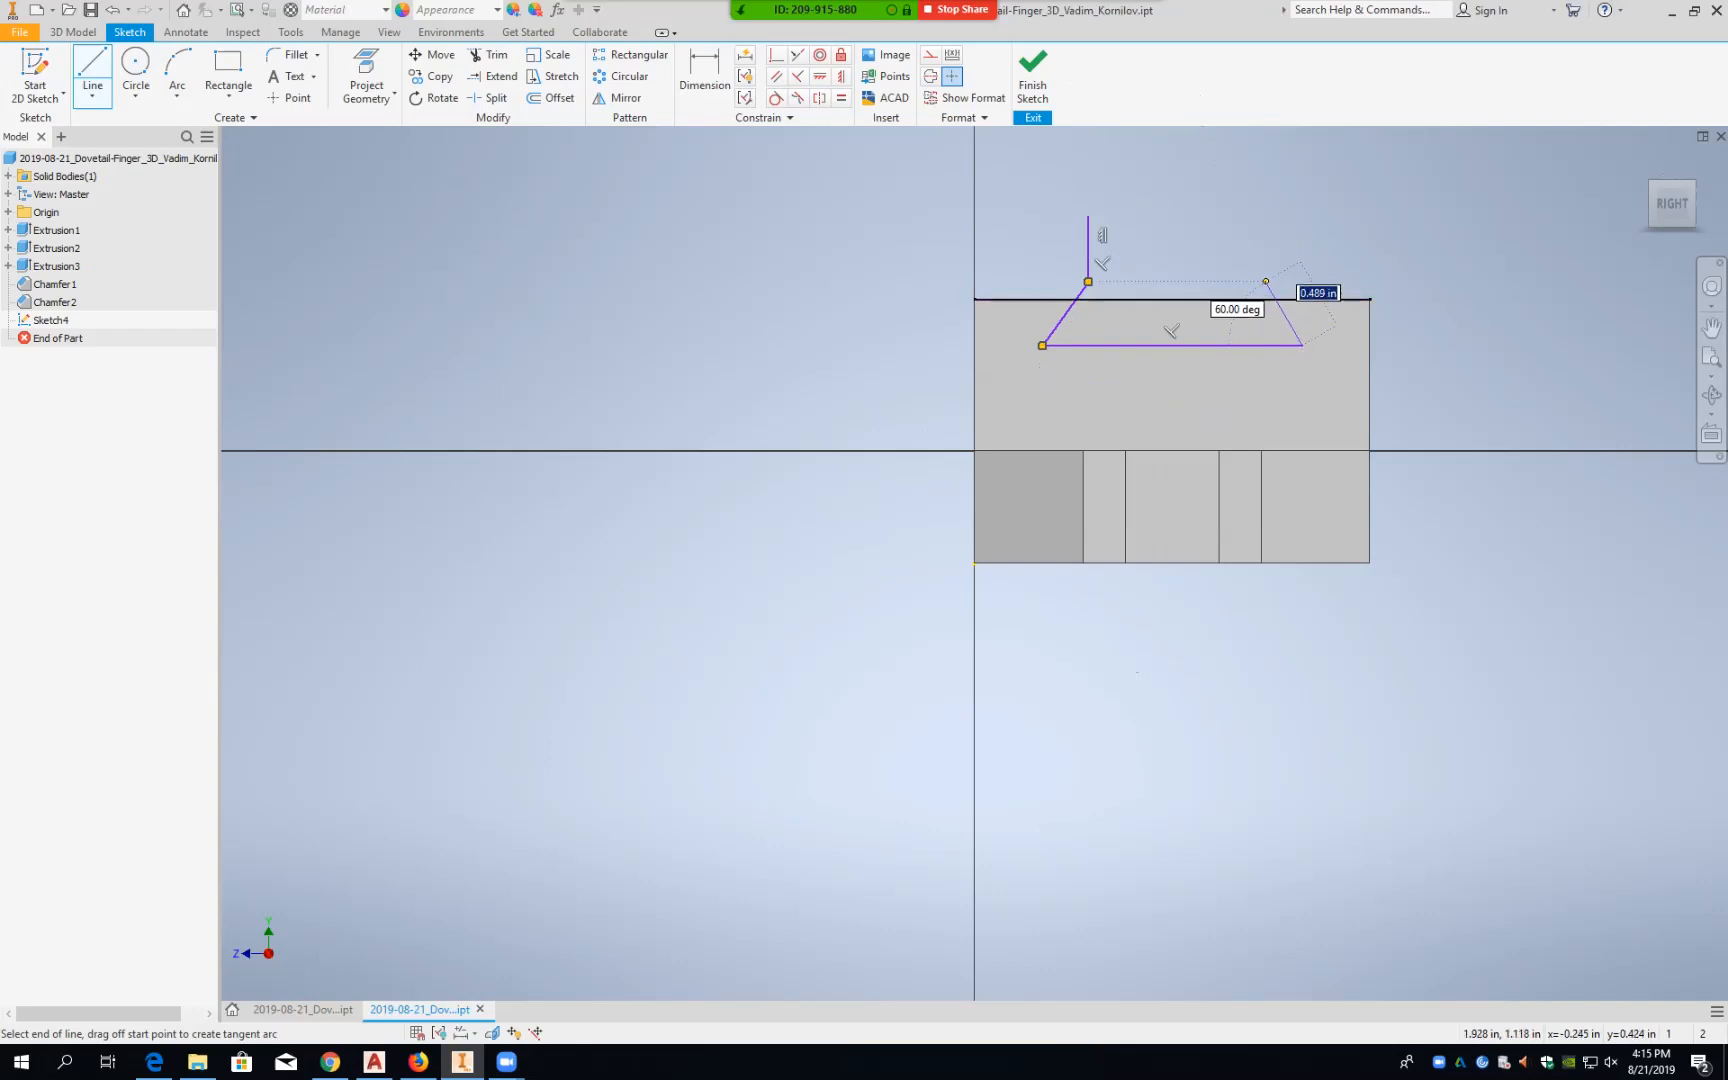
{"action": "left_click", "coordinate": [1266, 282]}
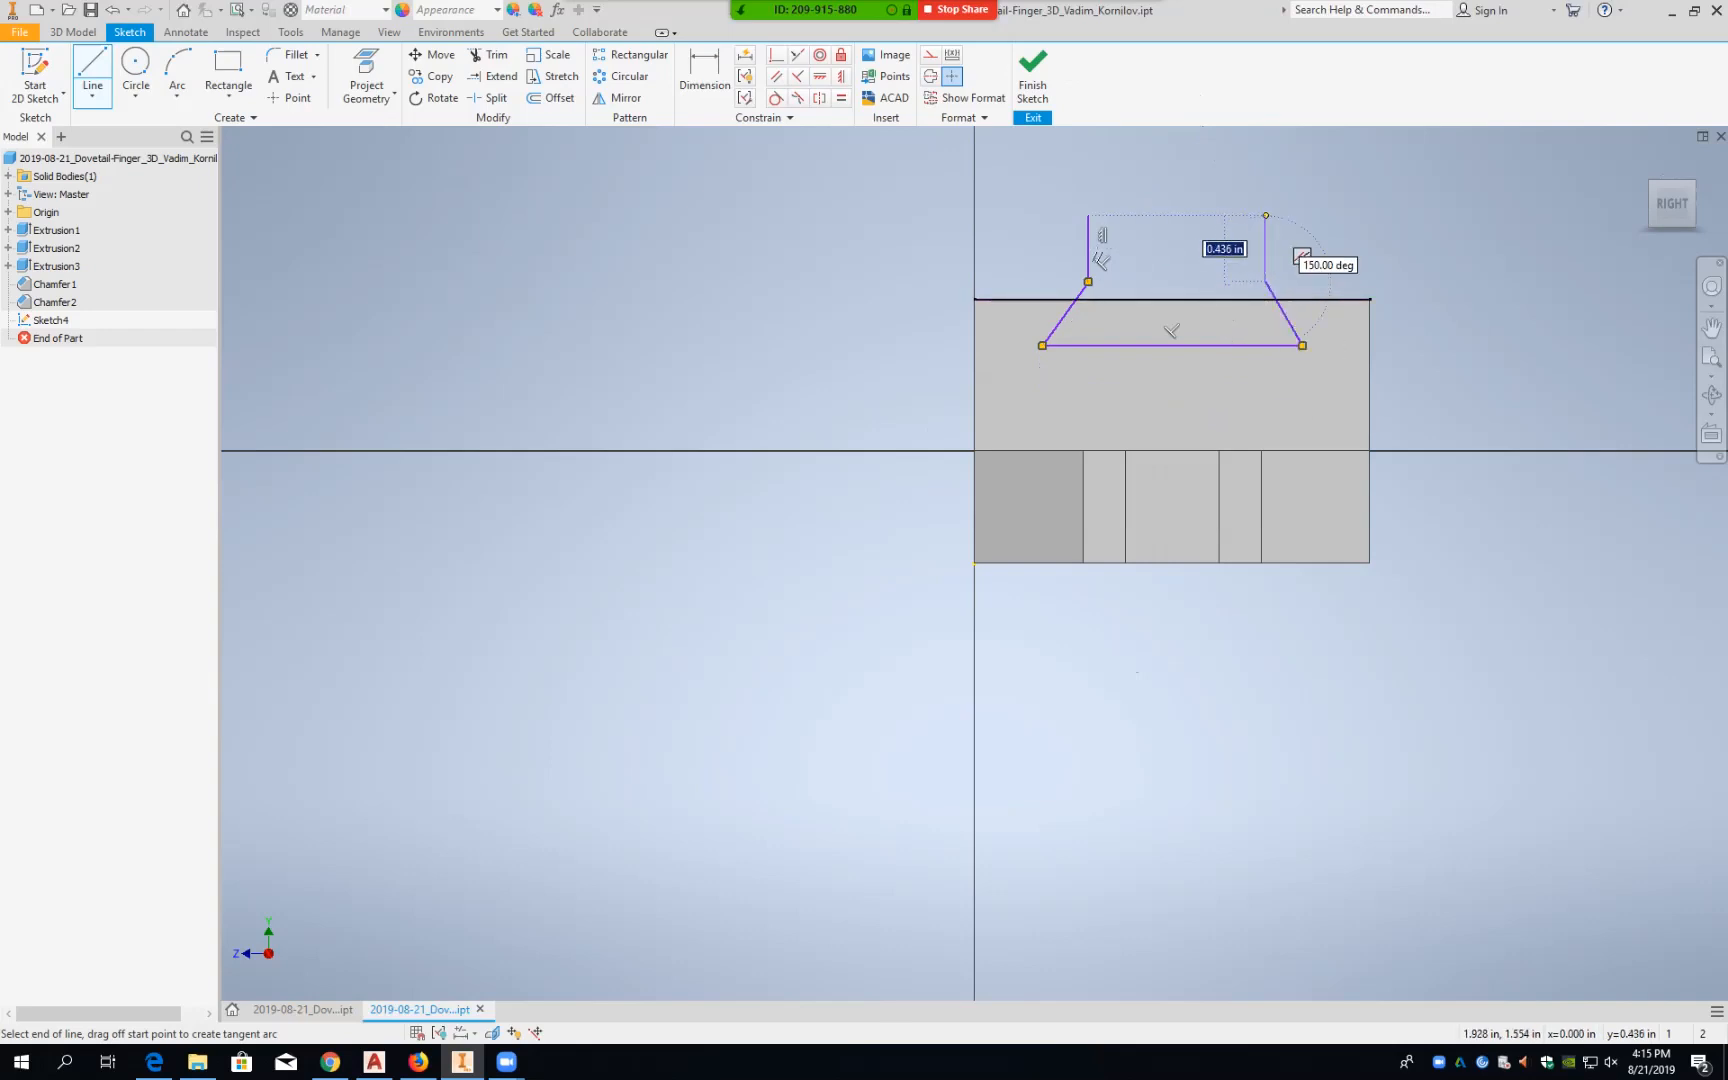
{"action": "left_click", "coordinate": [1266, 215]}
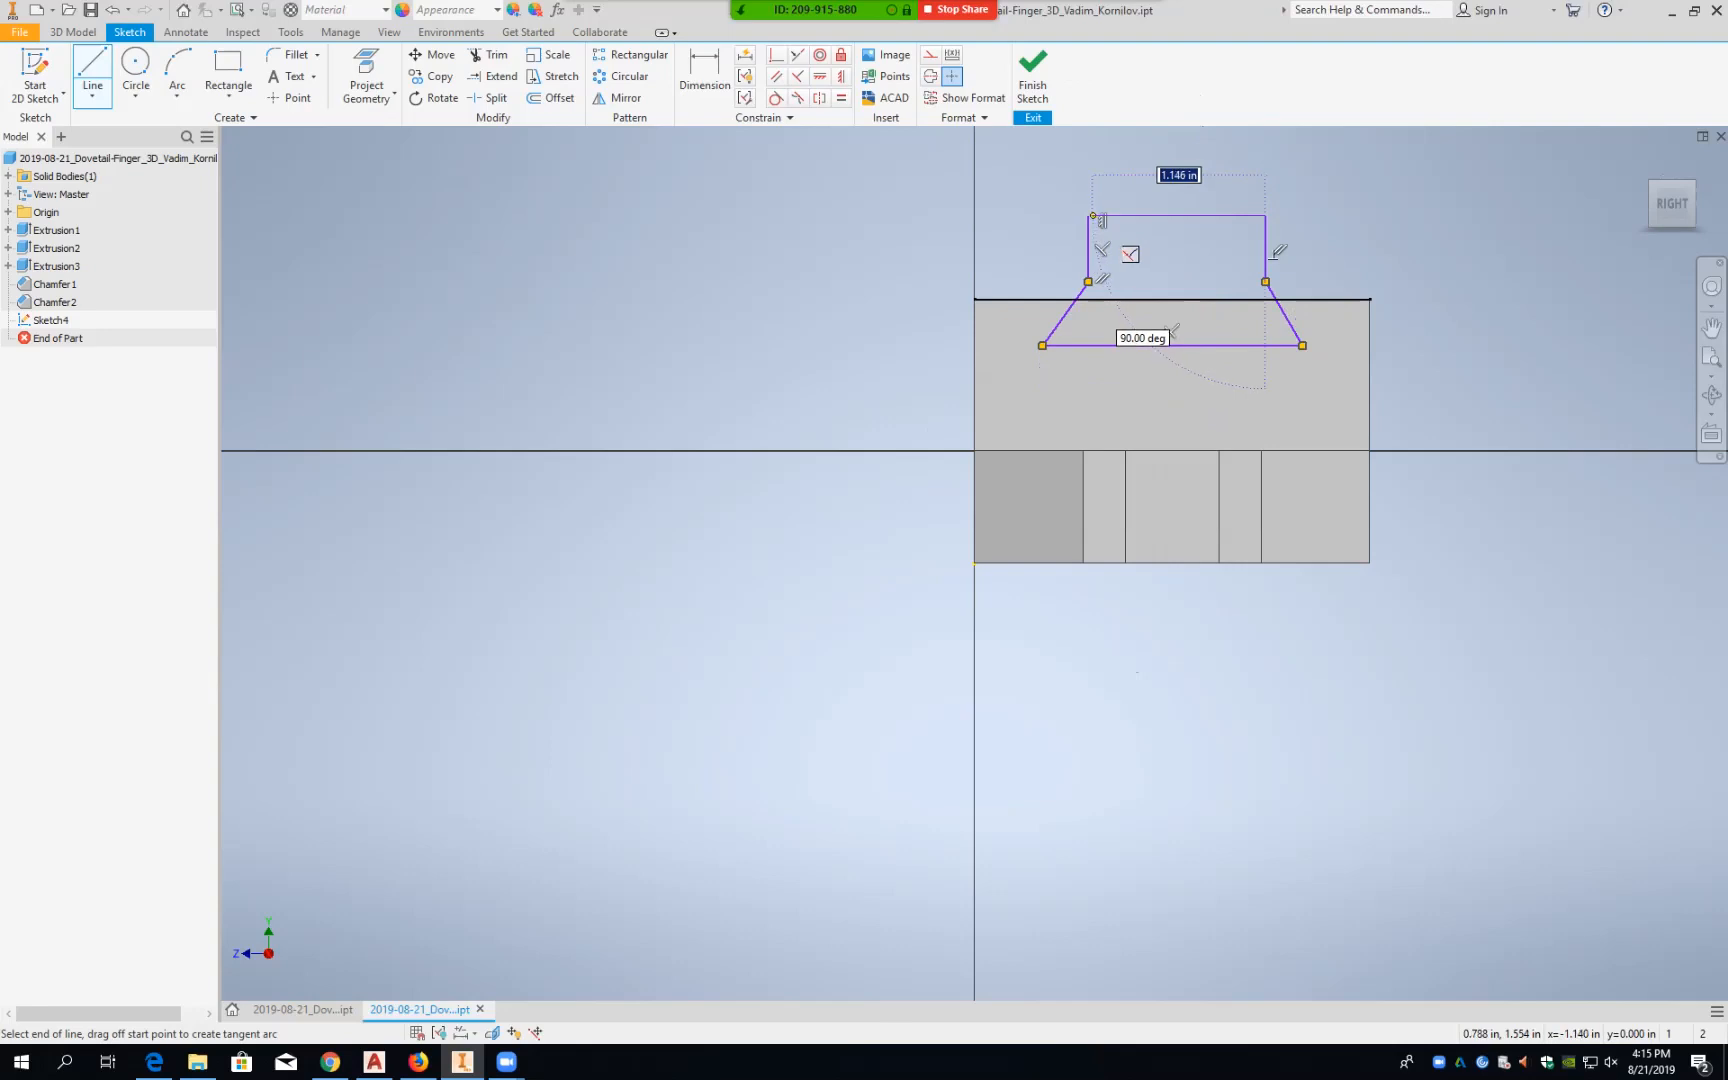
{"action": "left_click", "coordinate": [1088, 215]}
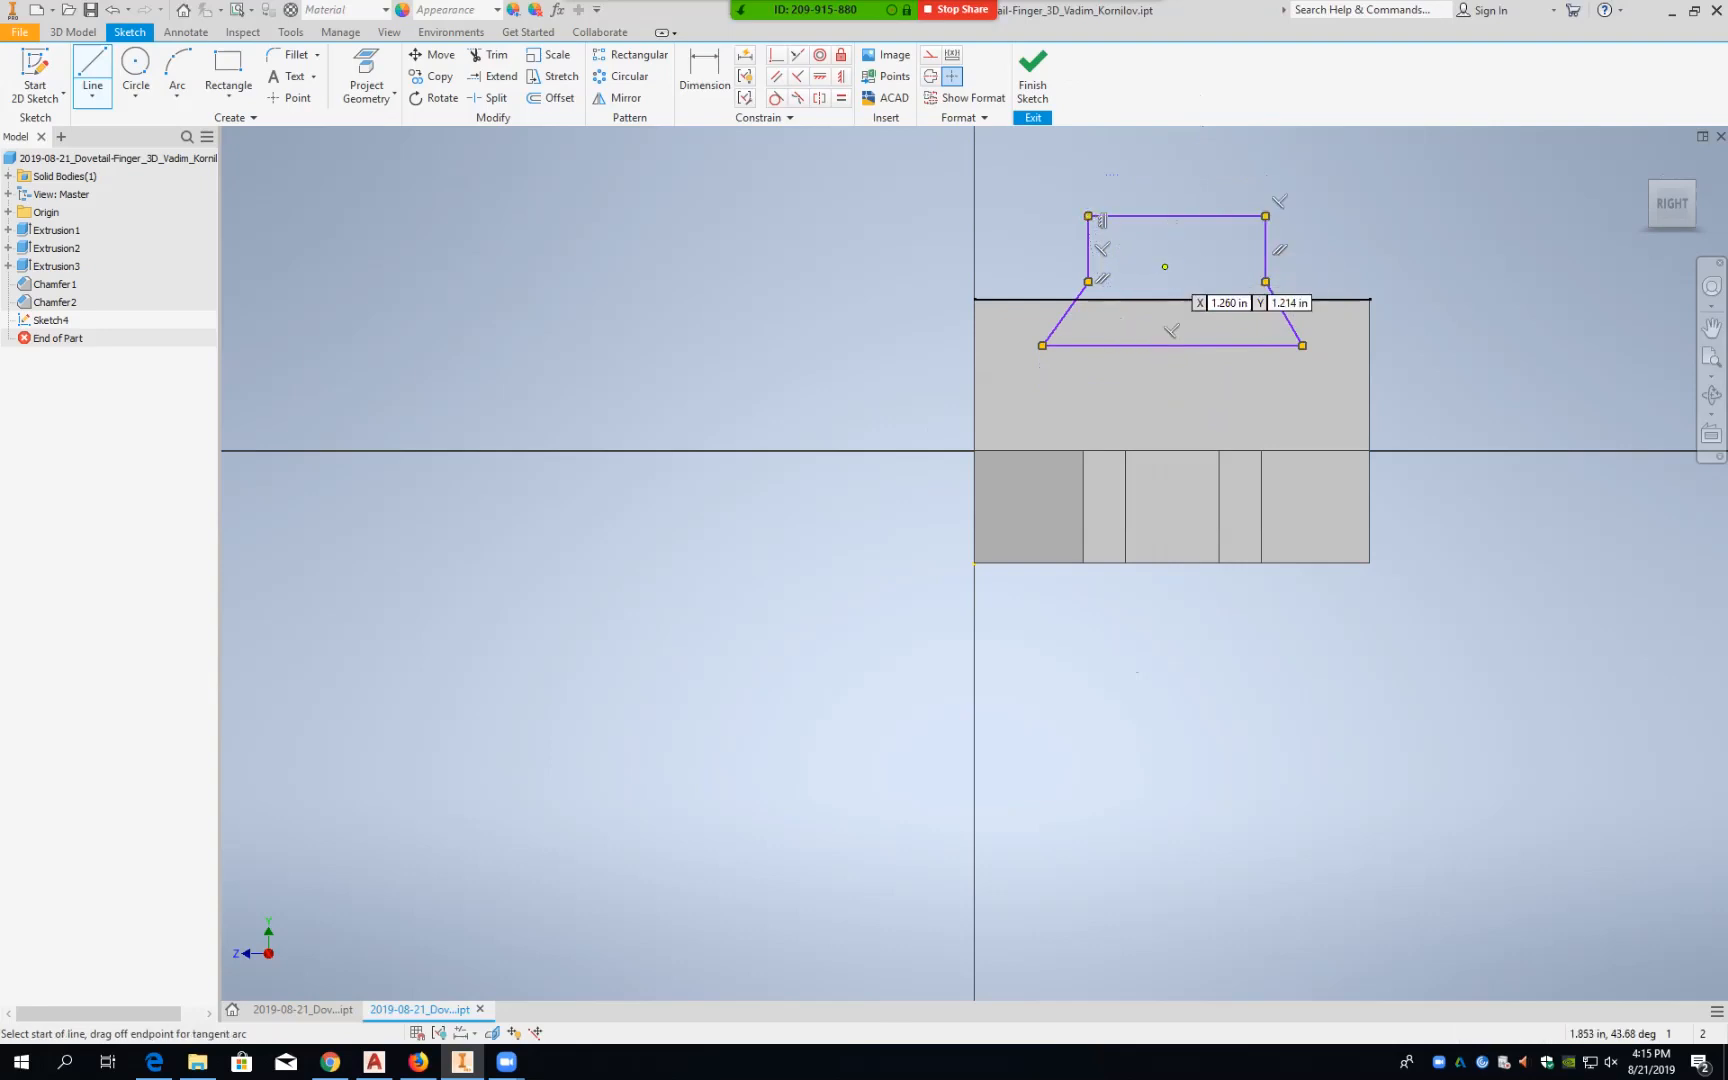
Step: Dimension the distance between the dovetail profile's two neck corners to set the neck width to 1.12 in
{"action": "left_click", "coordinate": [705, 72]}
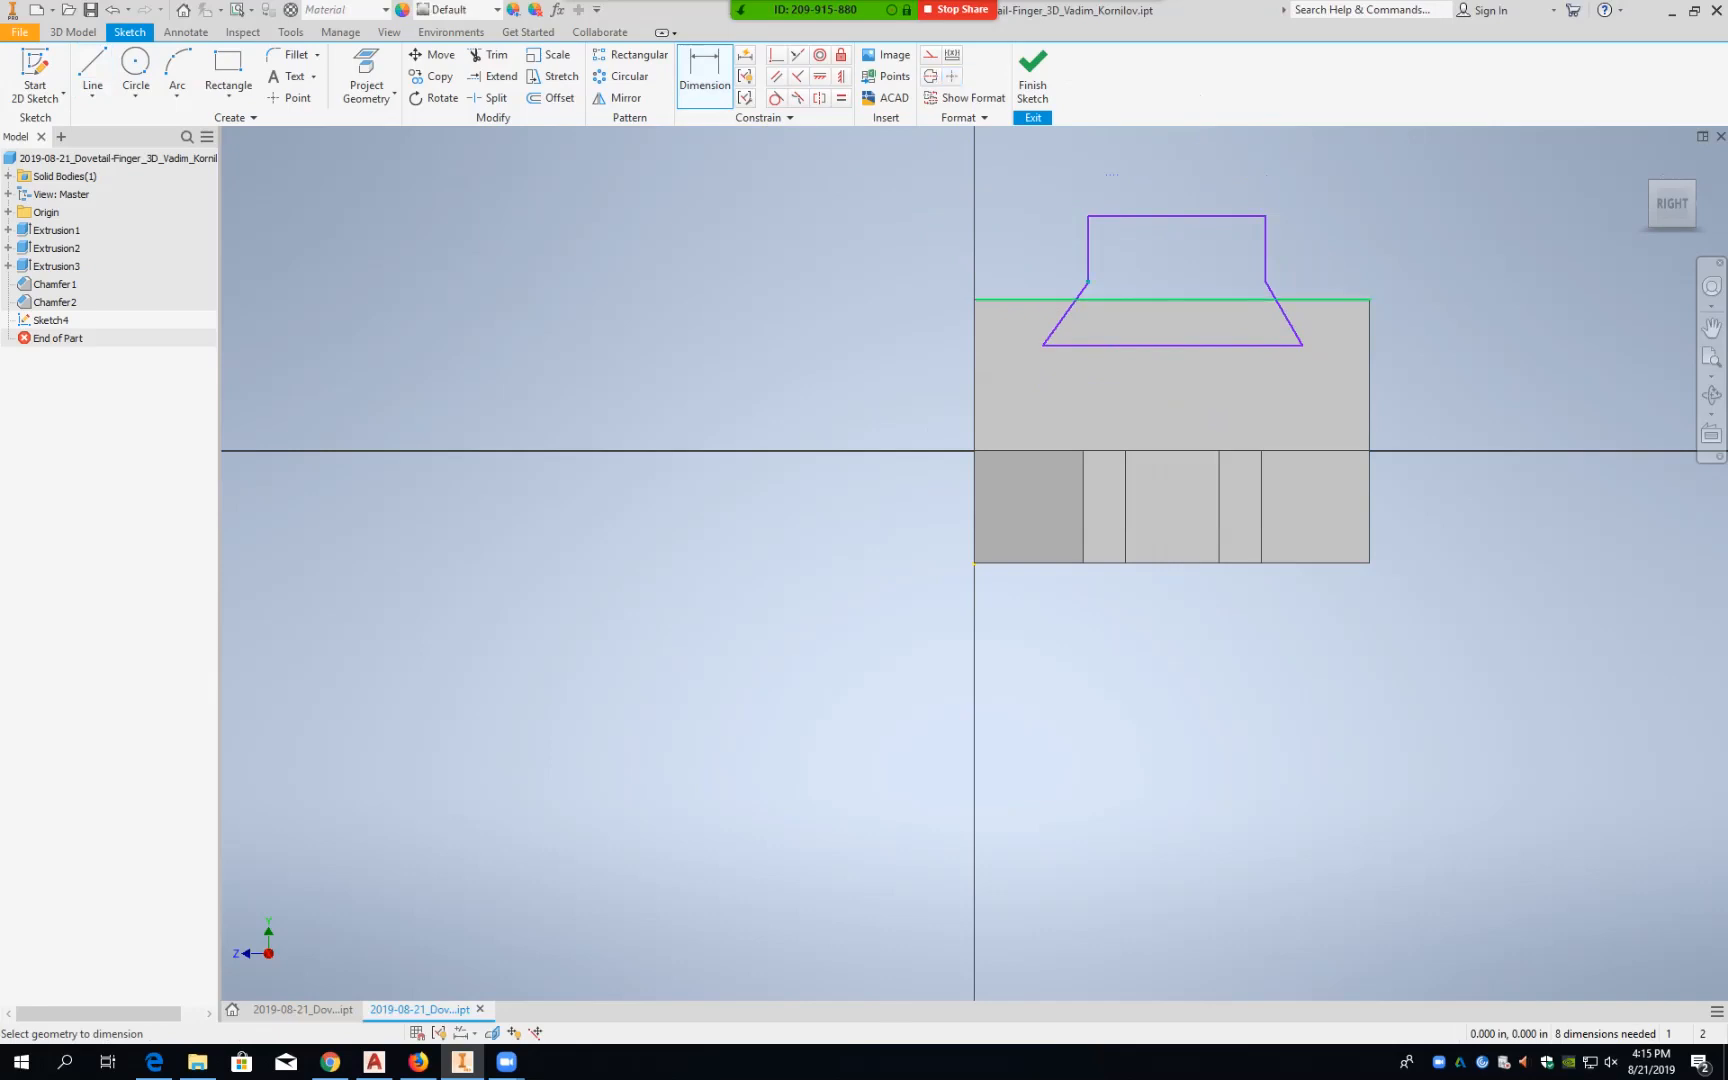
{"action": "left_click", "coordinate": [1265, 282]}
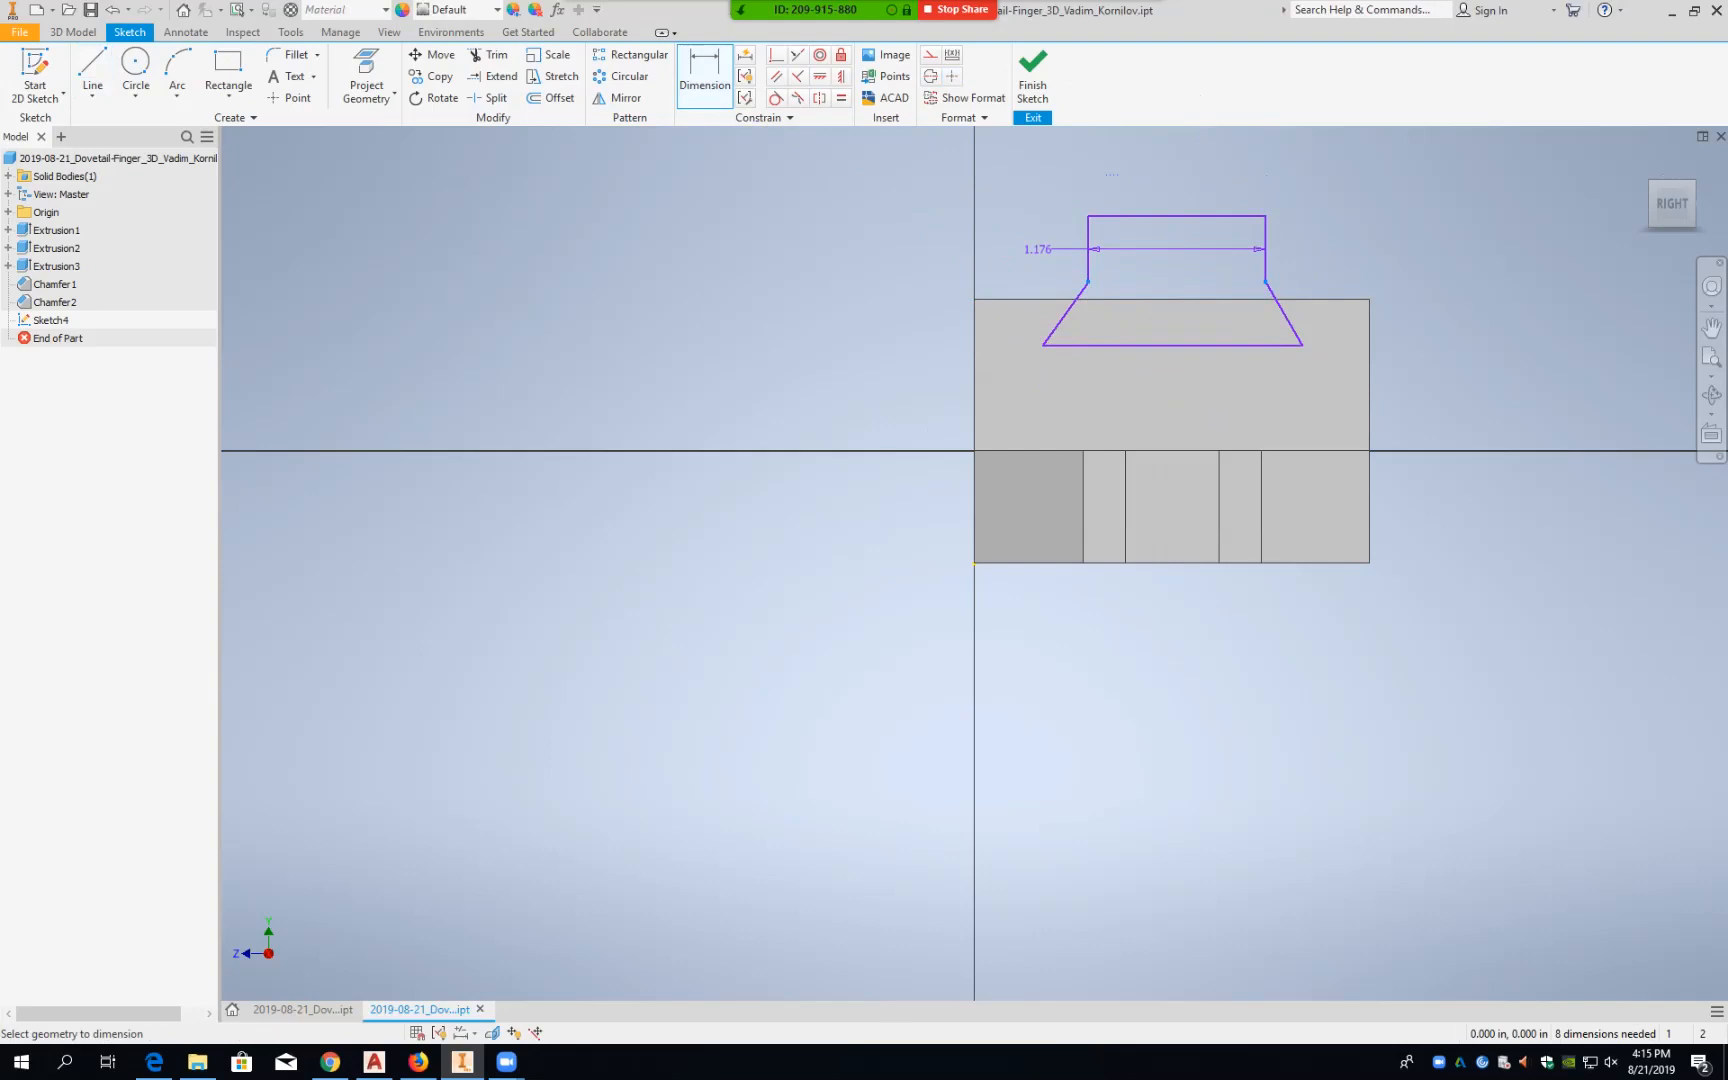
{"action": "left_click", "coordinate": [1037, 249]}
{"action": "type", "text": "1.12"}
{"action": "key", "text": "Return"}
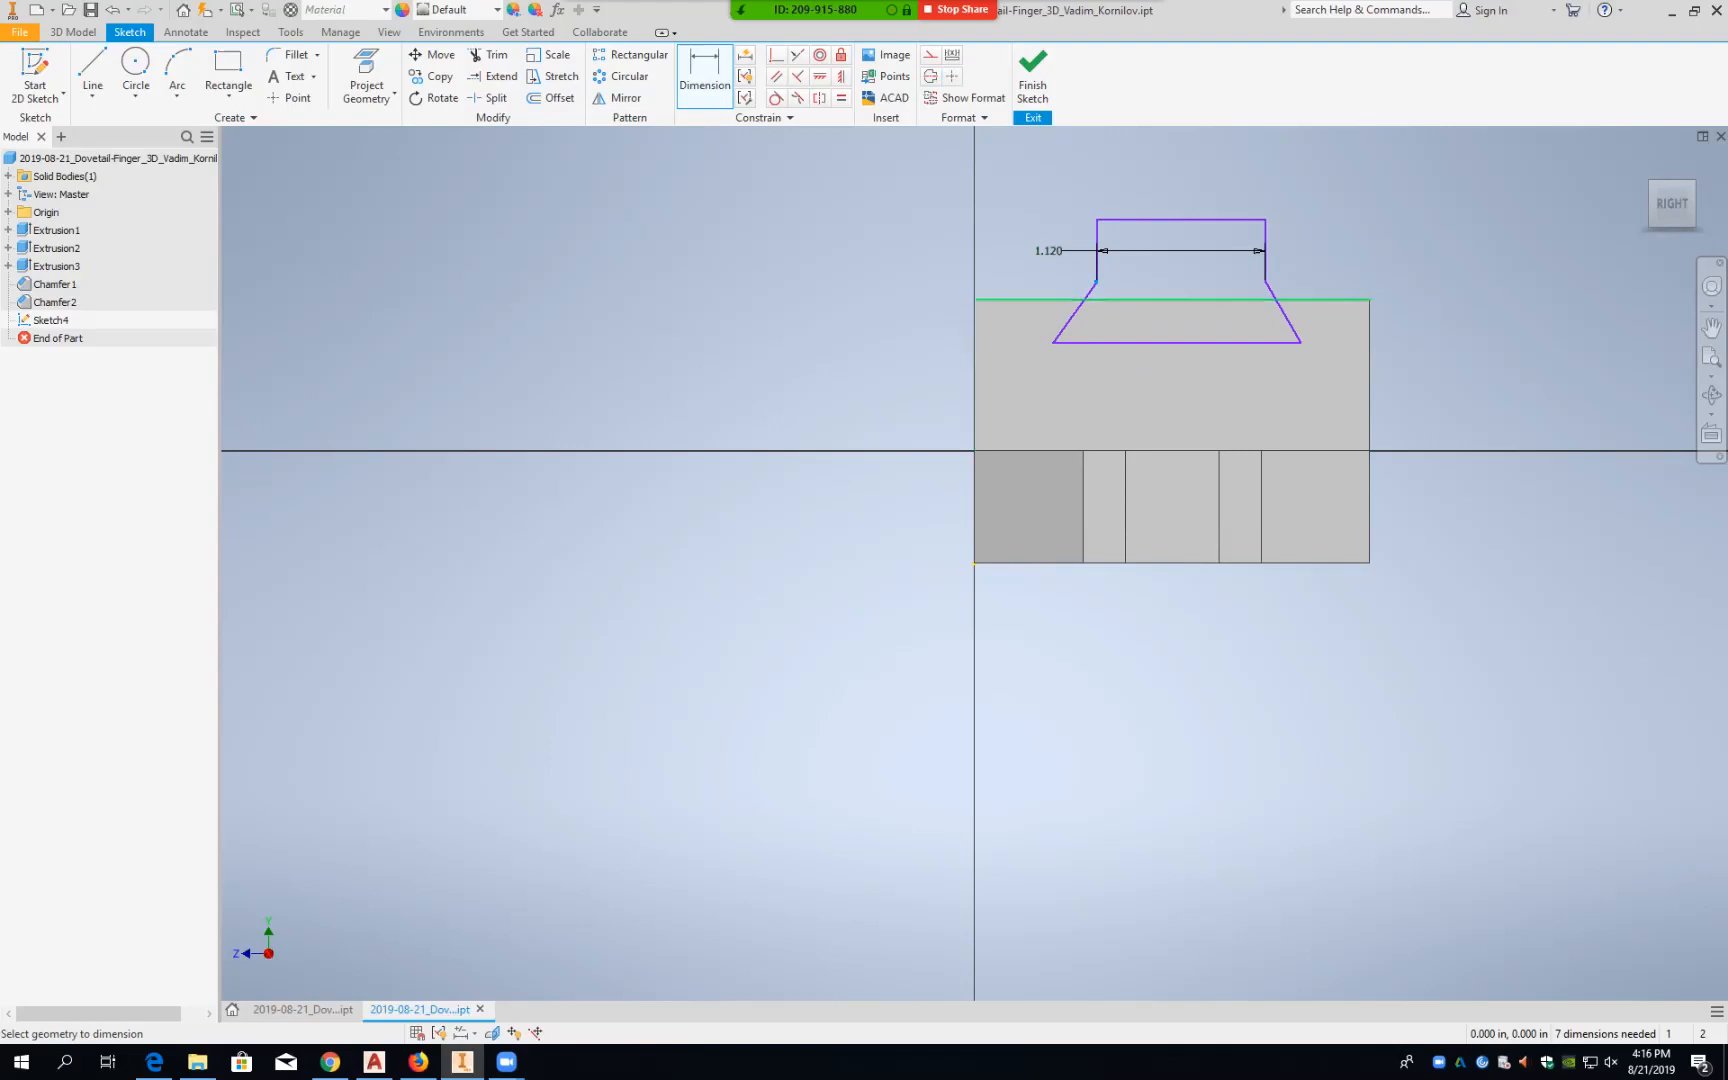
Step: Dimension the height between the dovetail's left neck corner and the raised block's upper edge to 0 in
{"action": "left_click", "coordinate": [998, 299]}
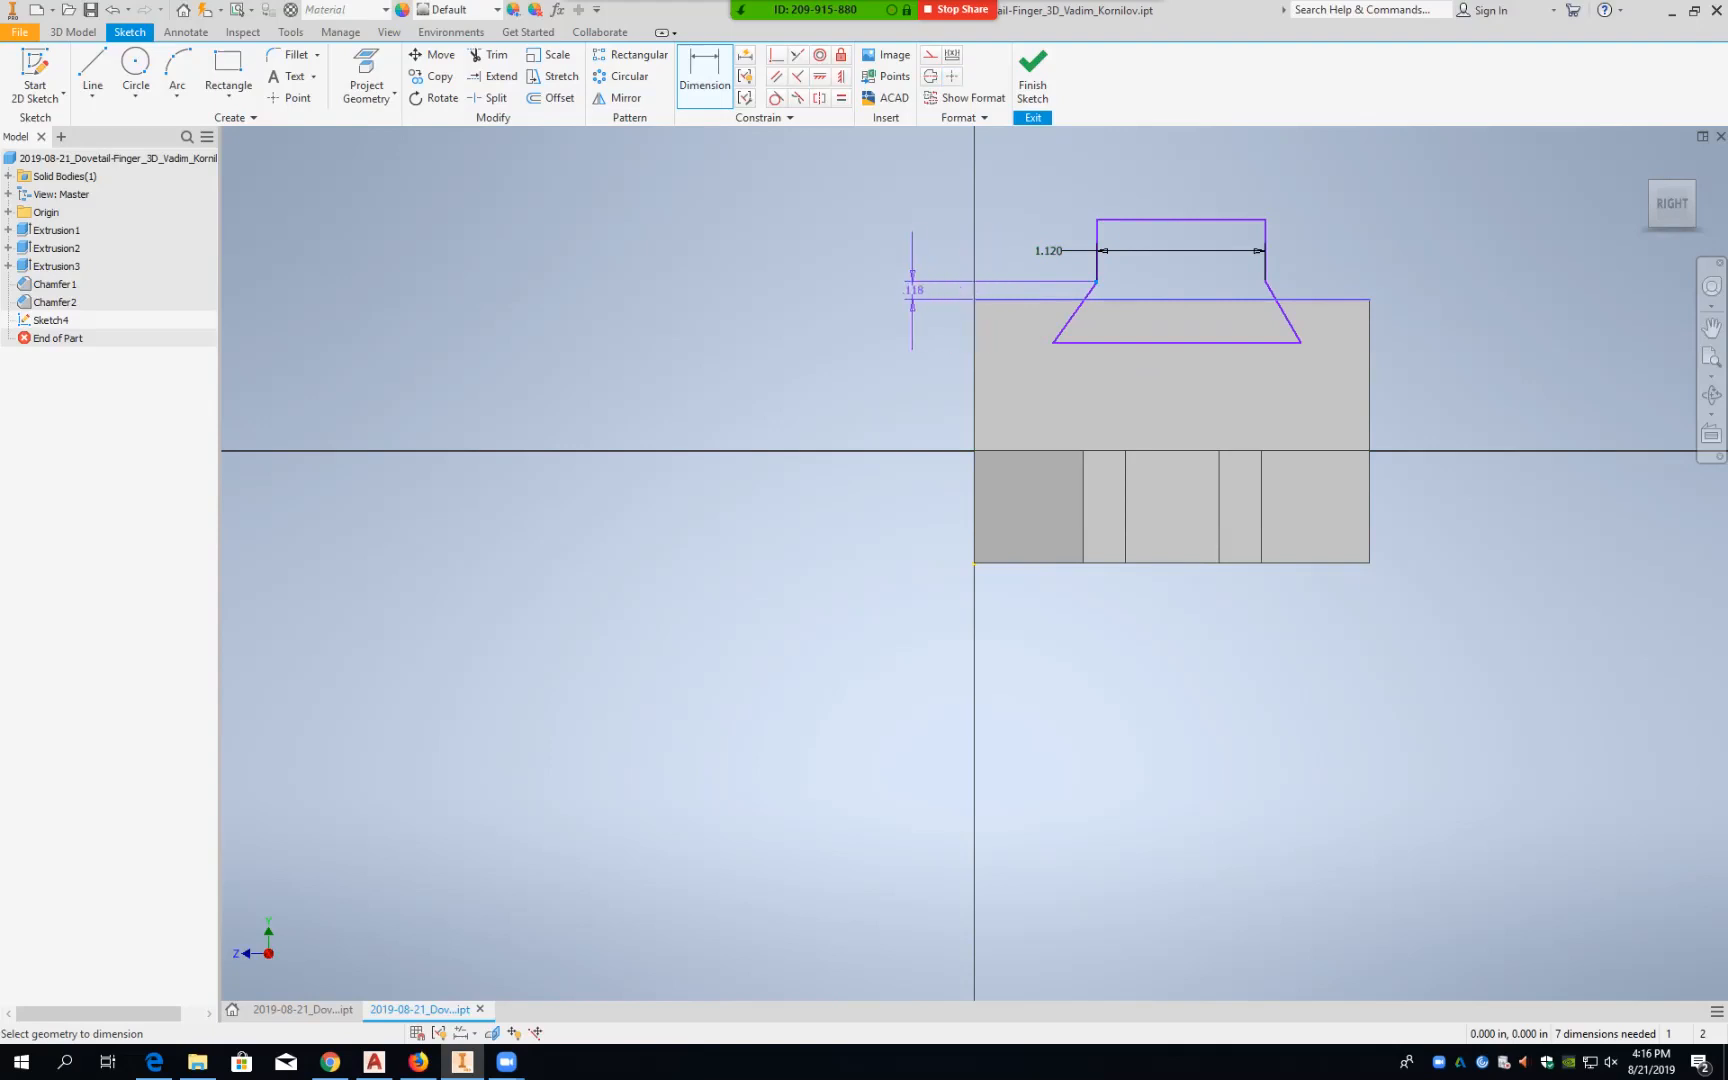
{"action": "left_click", "coordinate": [912, 290]}
{"action": "type", "text": "0"}
{"action": "key", "text": "Return"}
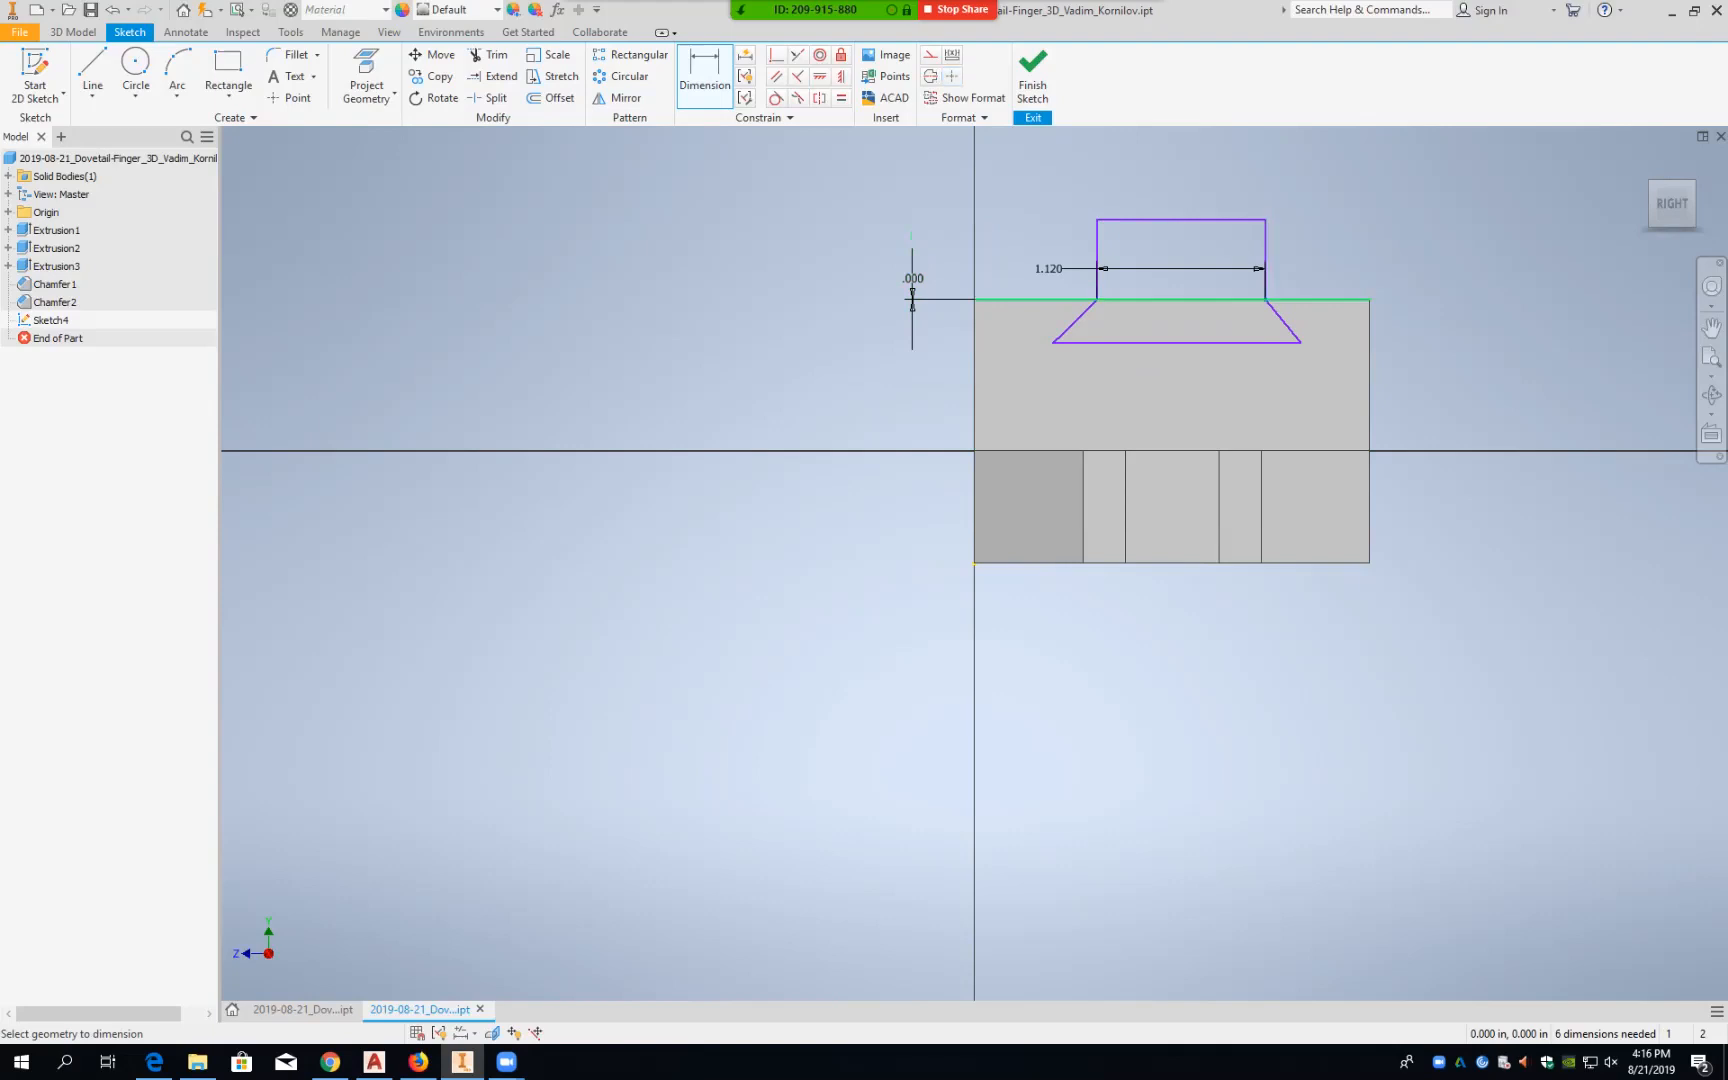
Step: Dimension the angle between the dovetail's left slanted side and its base line, entering 6 deg
{"action": "left_click", "coordinate": [1308, 299]}
{"action": "left_click", "coordinate": [1075, 321]}
{"action": "left_click", "coordinate": [1118, 343]}
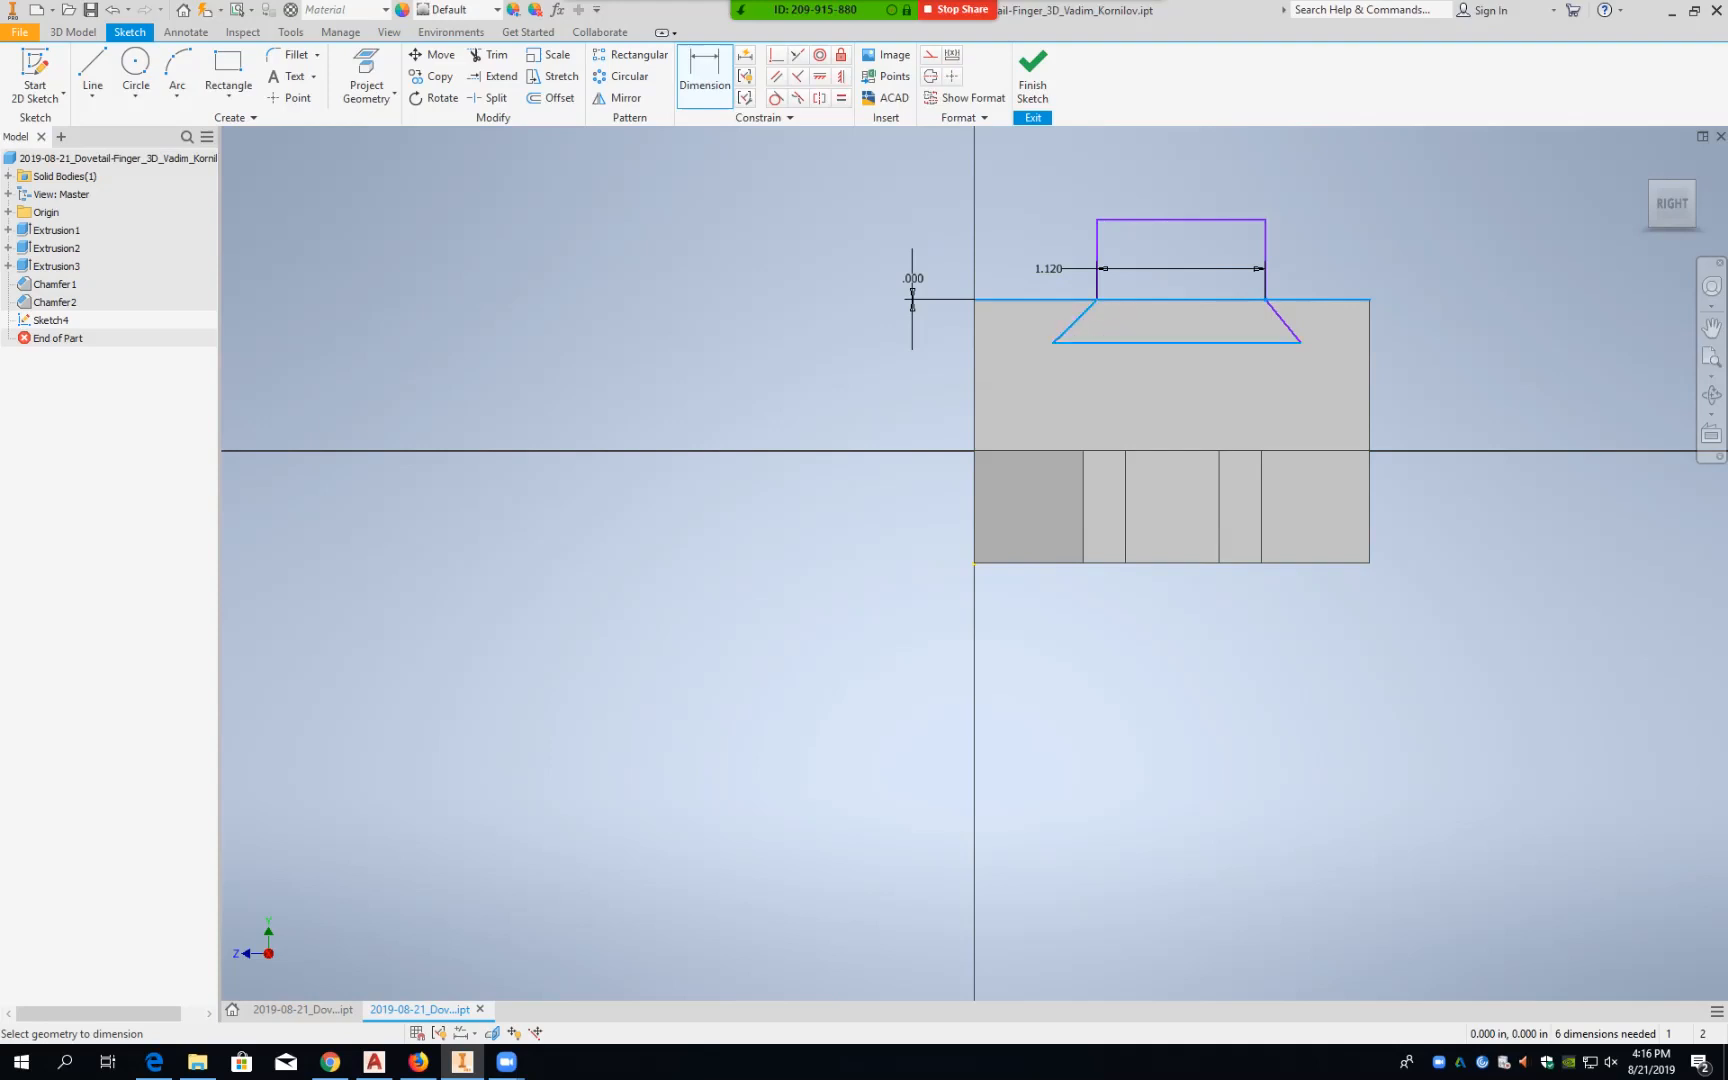
{"action": "left_click", "coordinate": [1117, 288]}
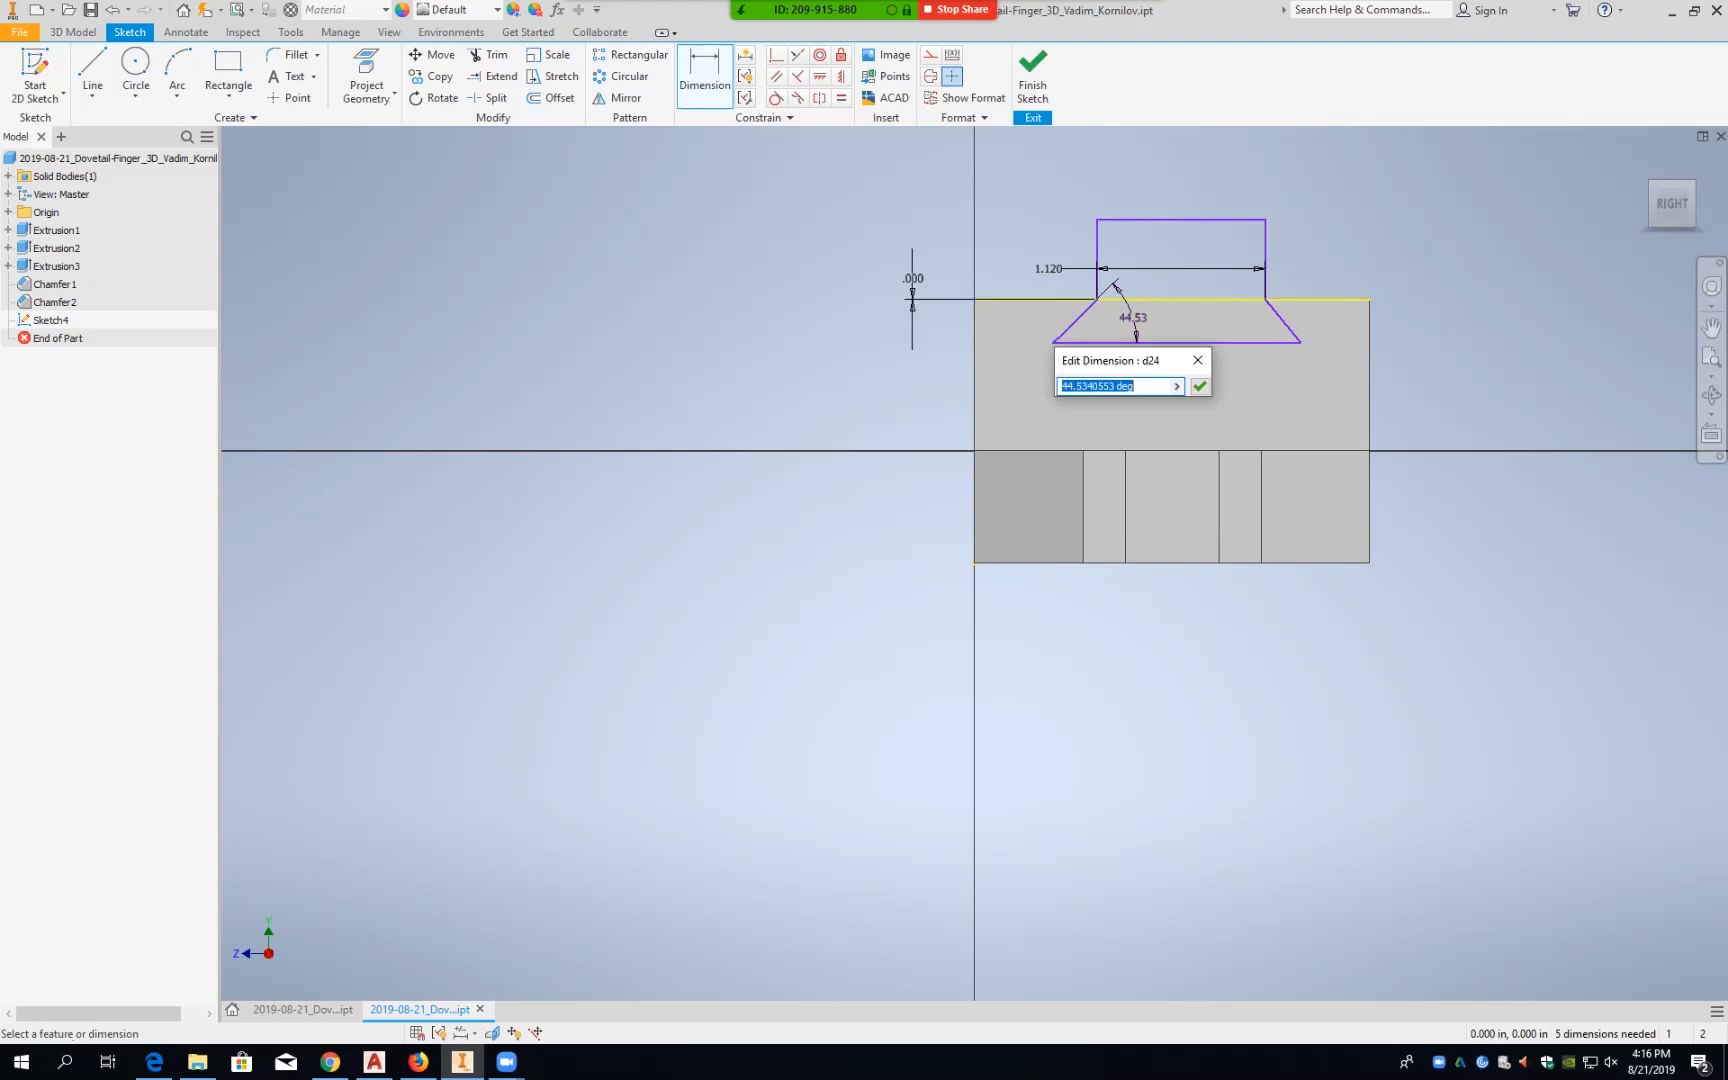
{"action": "type", "text": "6"}
{"action": "key", "text": "Return"}
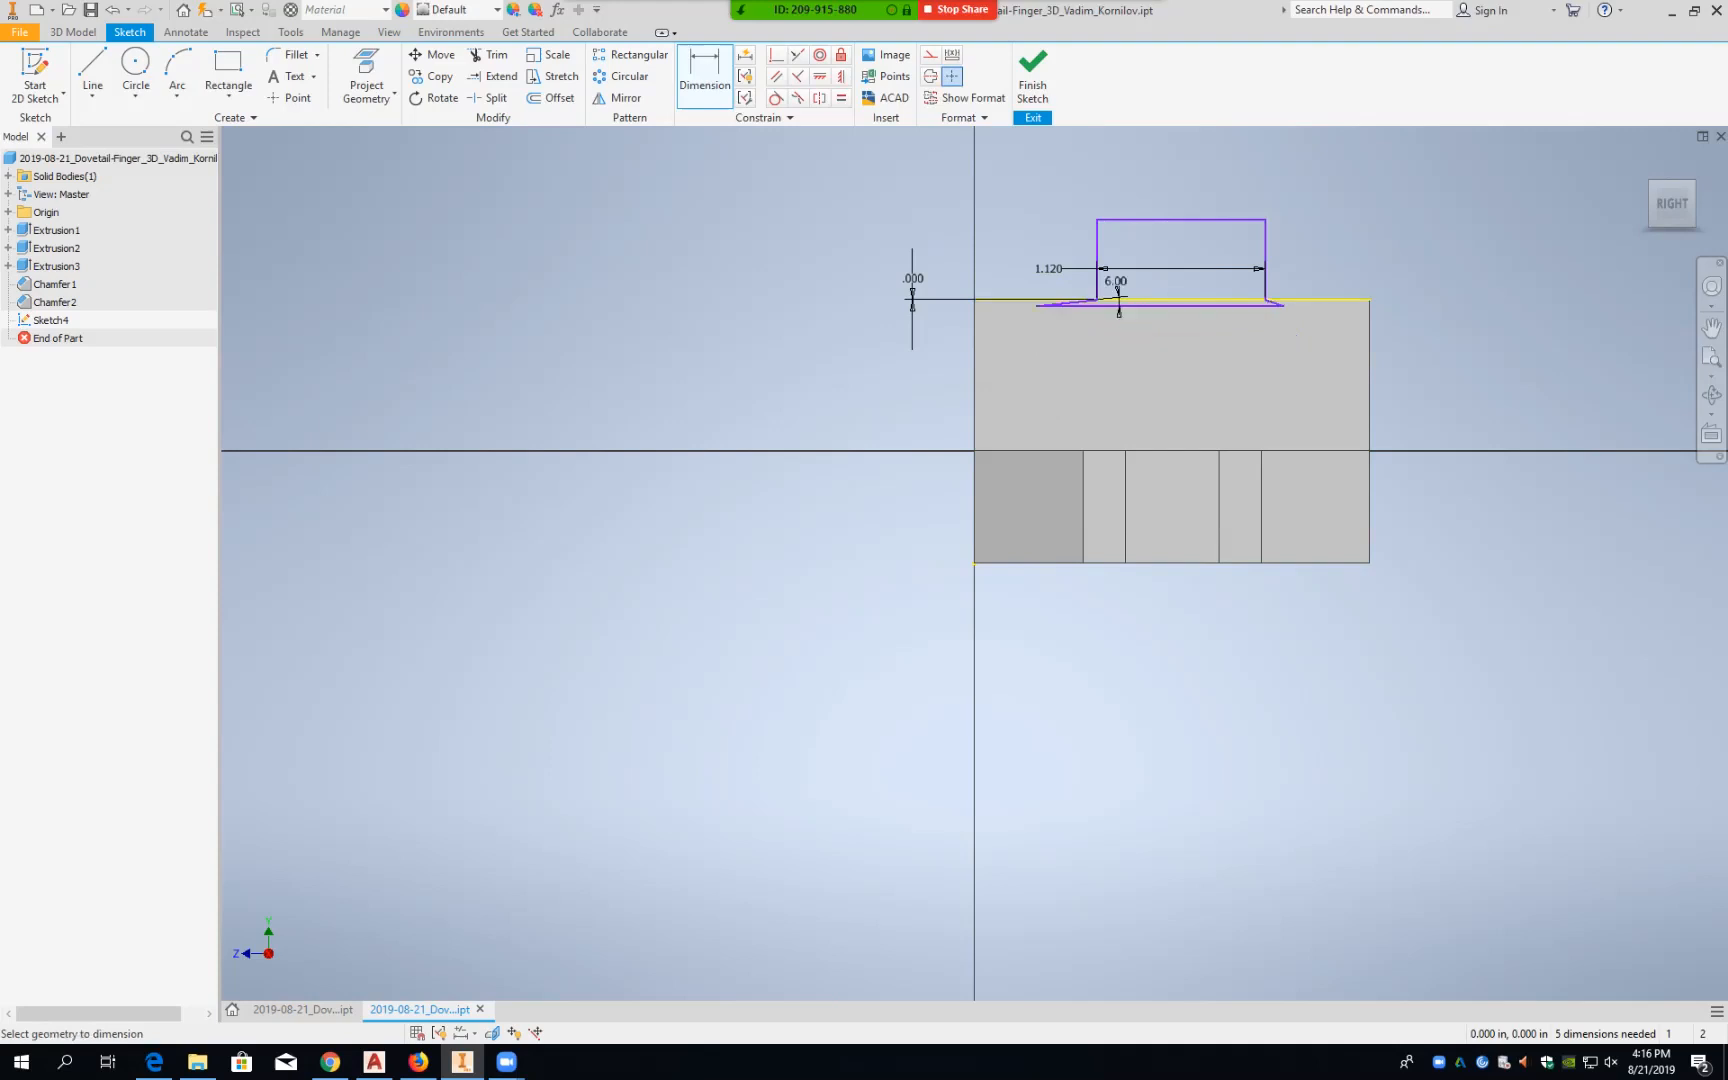
Step: Dimension the angle between the dovetail's right slanted side and its base line to 60 deg
{"action": "left_click", "coordinate": [1236, 306]}
{"action": "left_click", "coordinate": [1275, 303]}
{"action": "left_click", "coordinate": [1228, 290]}
{"action": "type", "text": "6"}
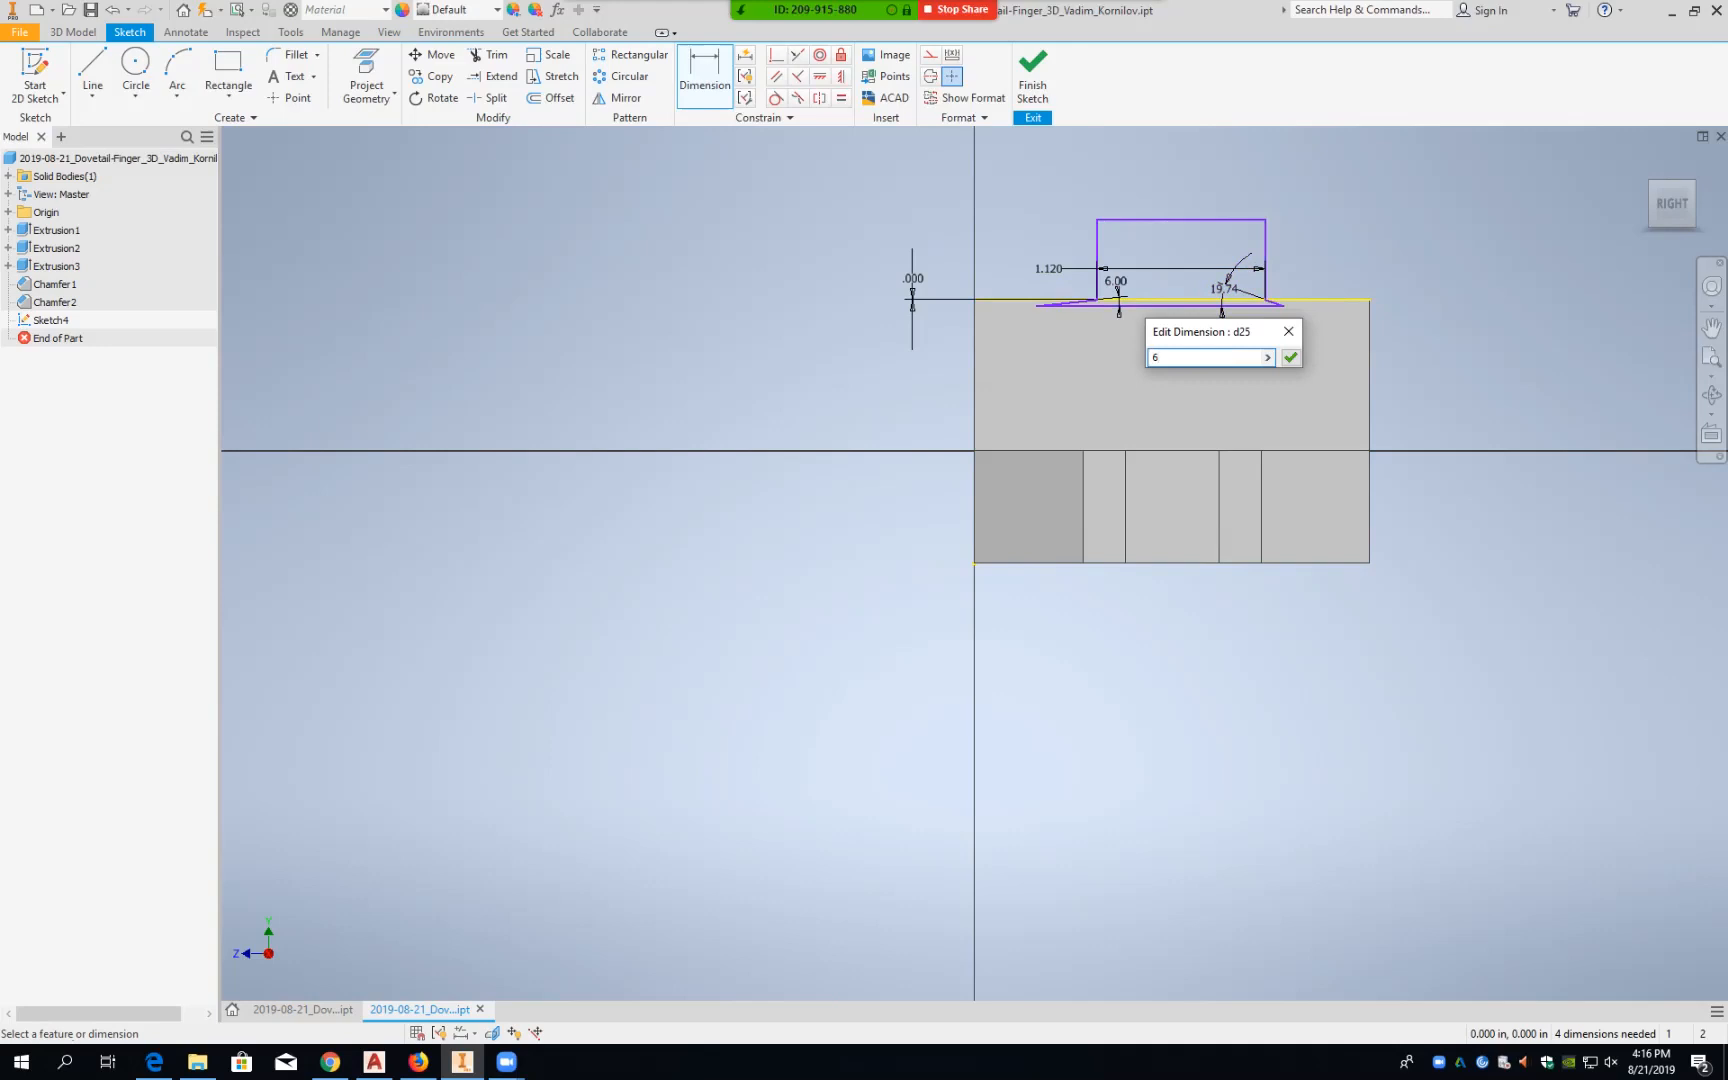
{"action": "type", "text": "0"}
{"action": "key", "text": "Return"}
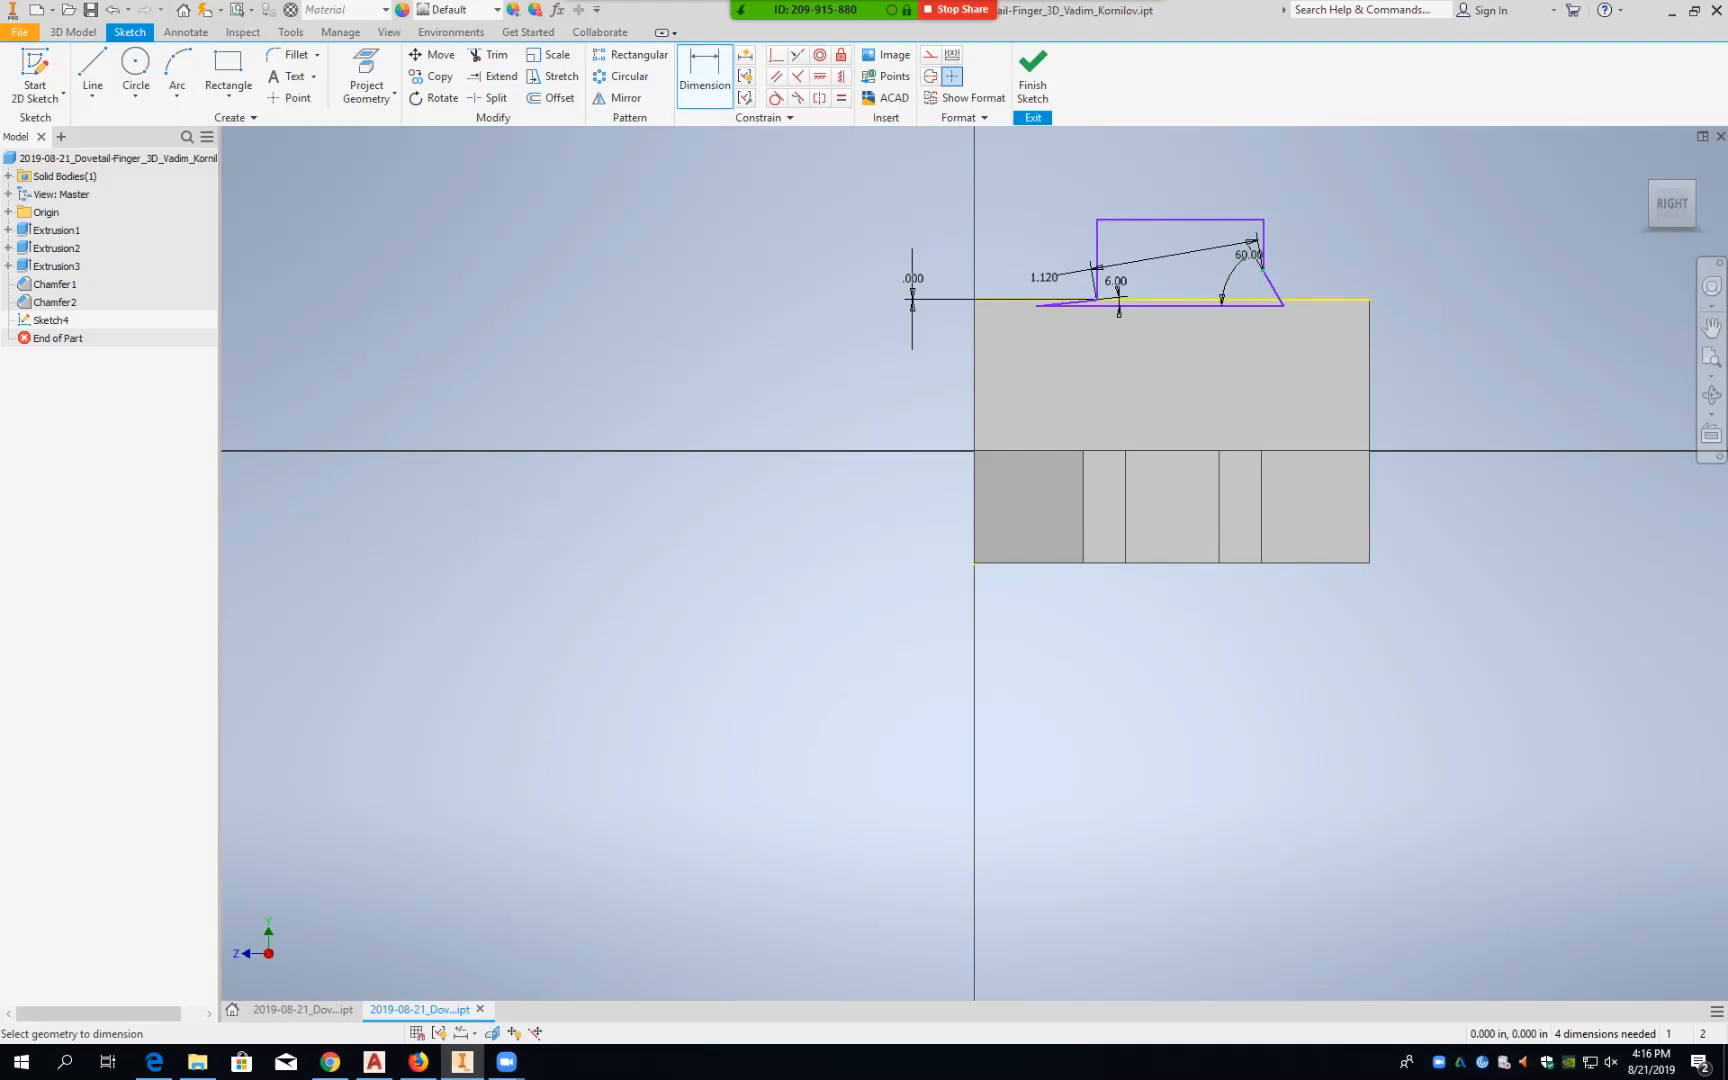
Step: Dimension the height of the dovetail's right neck corner from the block's upper edge to 0 in
{"action": "left_click", "coordinate": [1263, 270]}
{"action": "left_click", "coordinate": [1341, 284]}
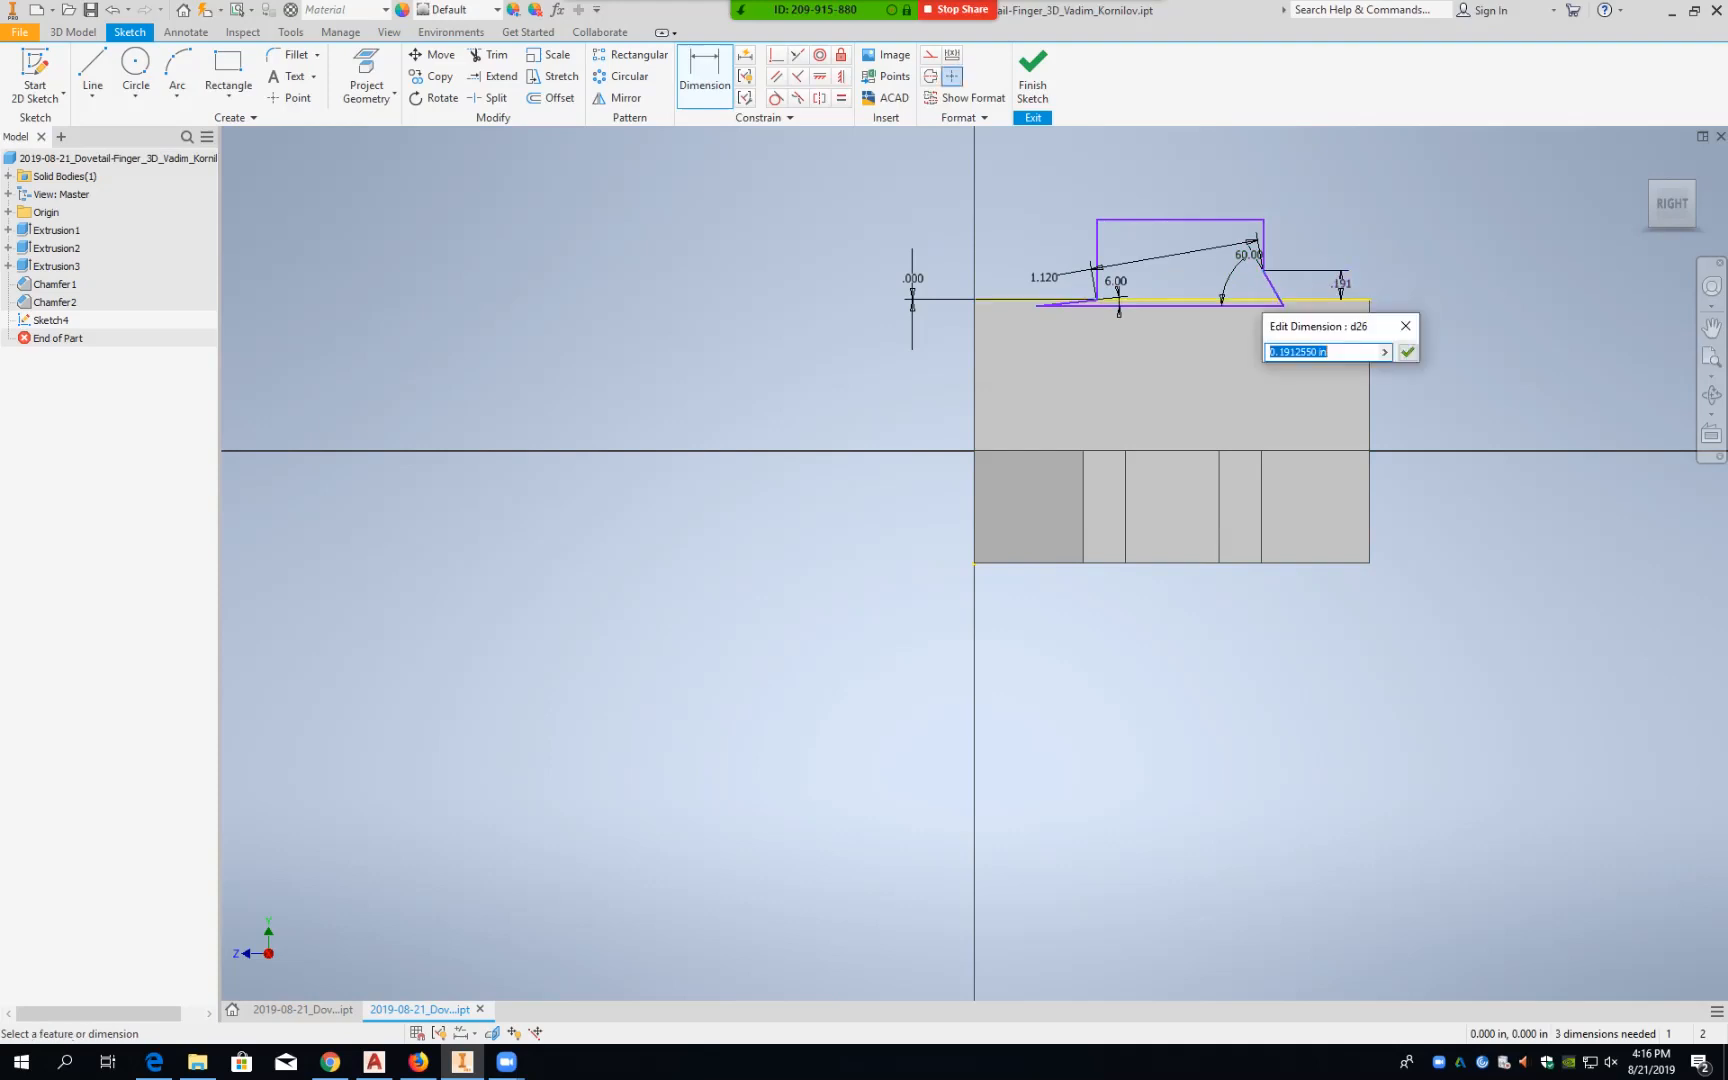
{"action": "type", "text": "0"}
{"action": "key", "text": "Return"}
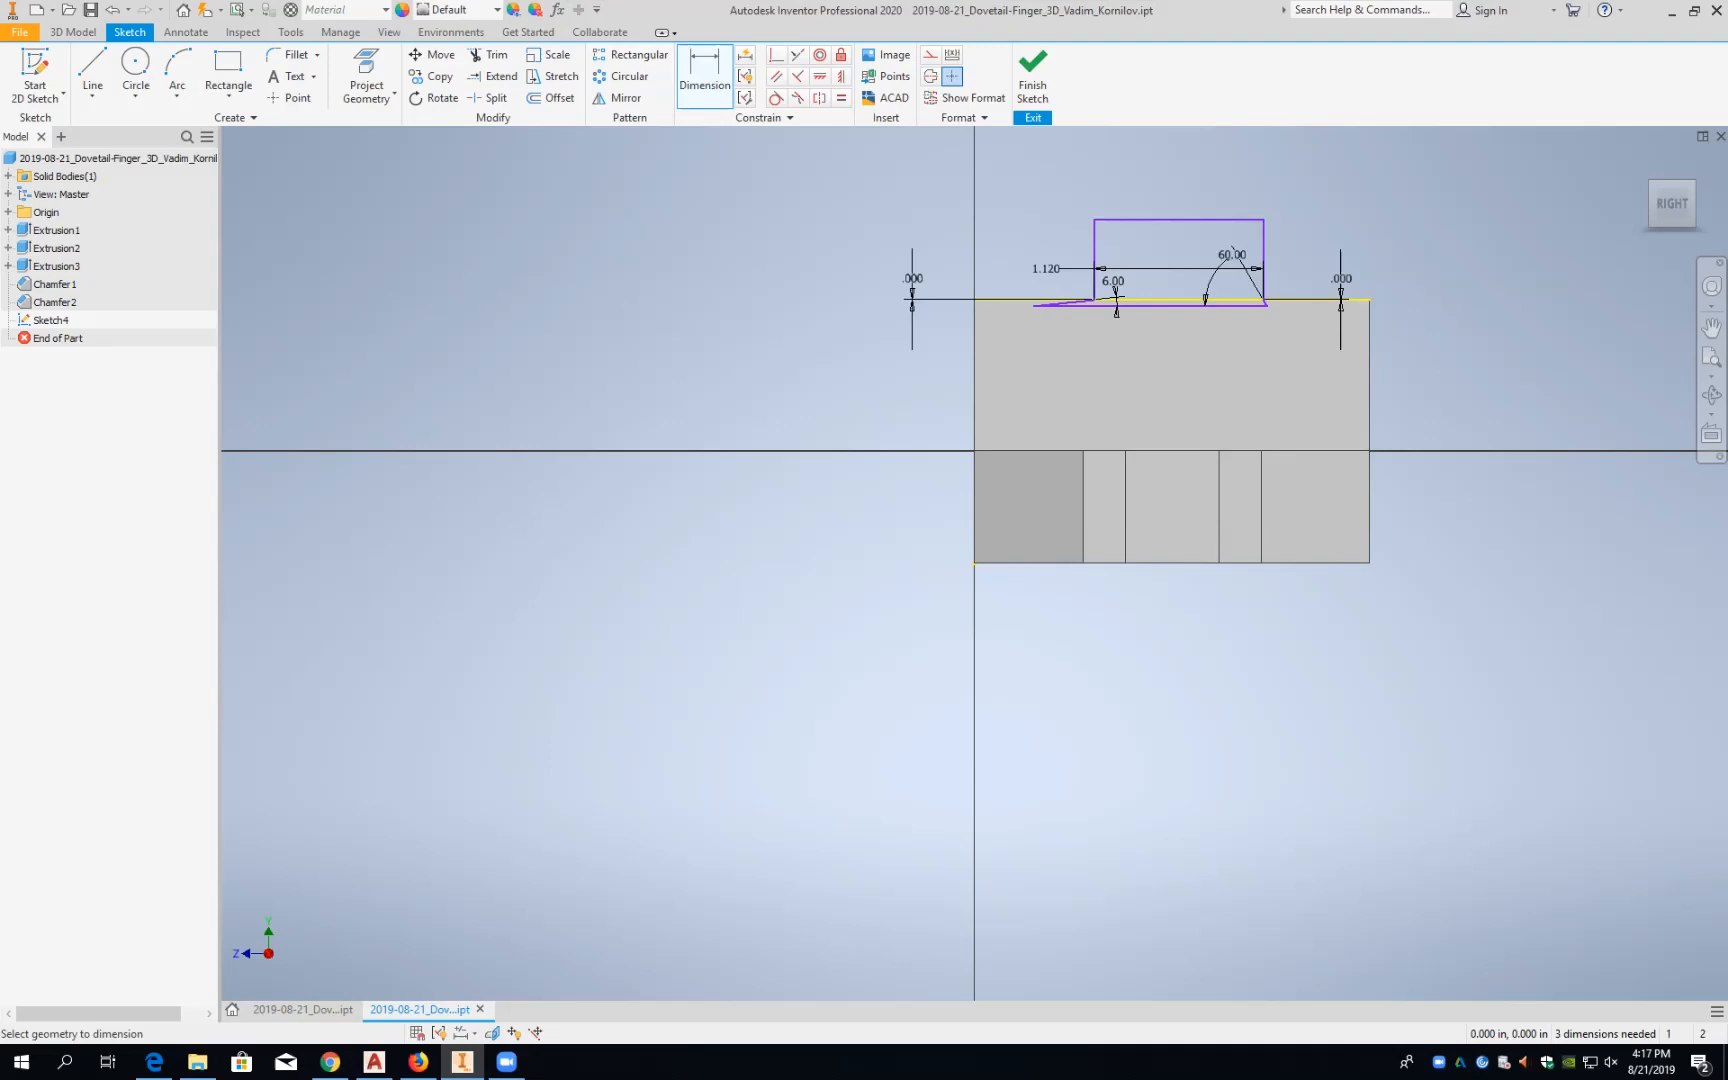
Step: Try to dimension the dovetail base's depth below the block's upper edge to 0.5 in
{"action": "left_click", "coordinate": [1160, 306]}
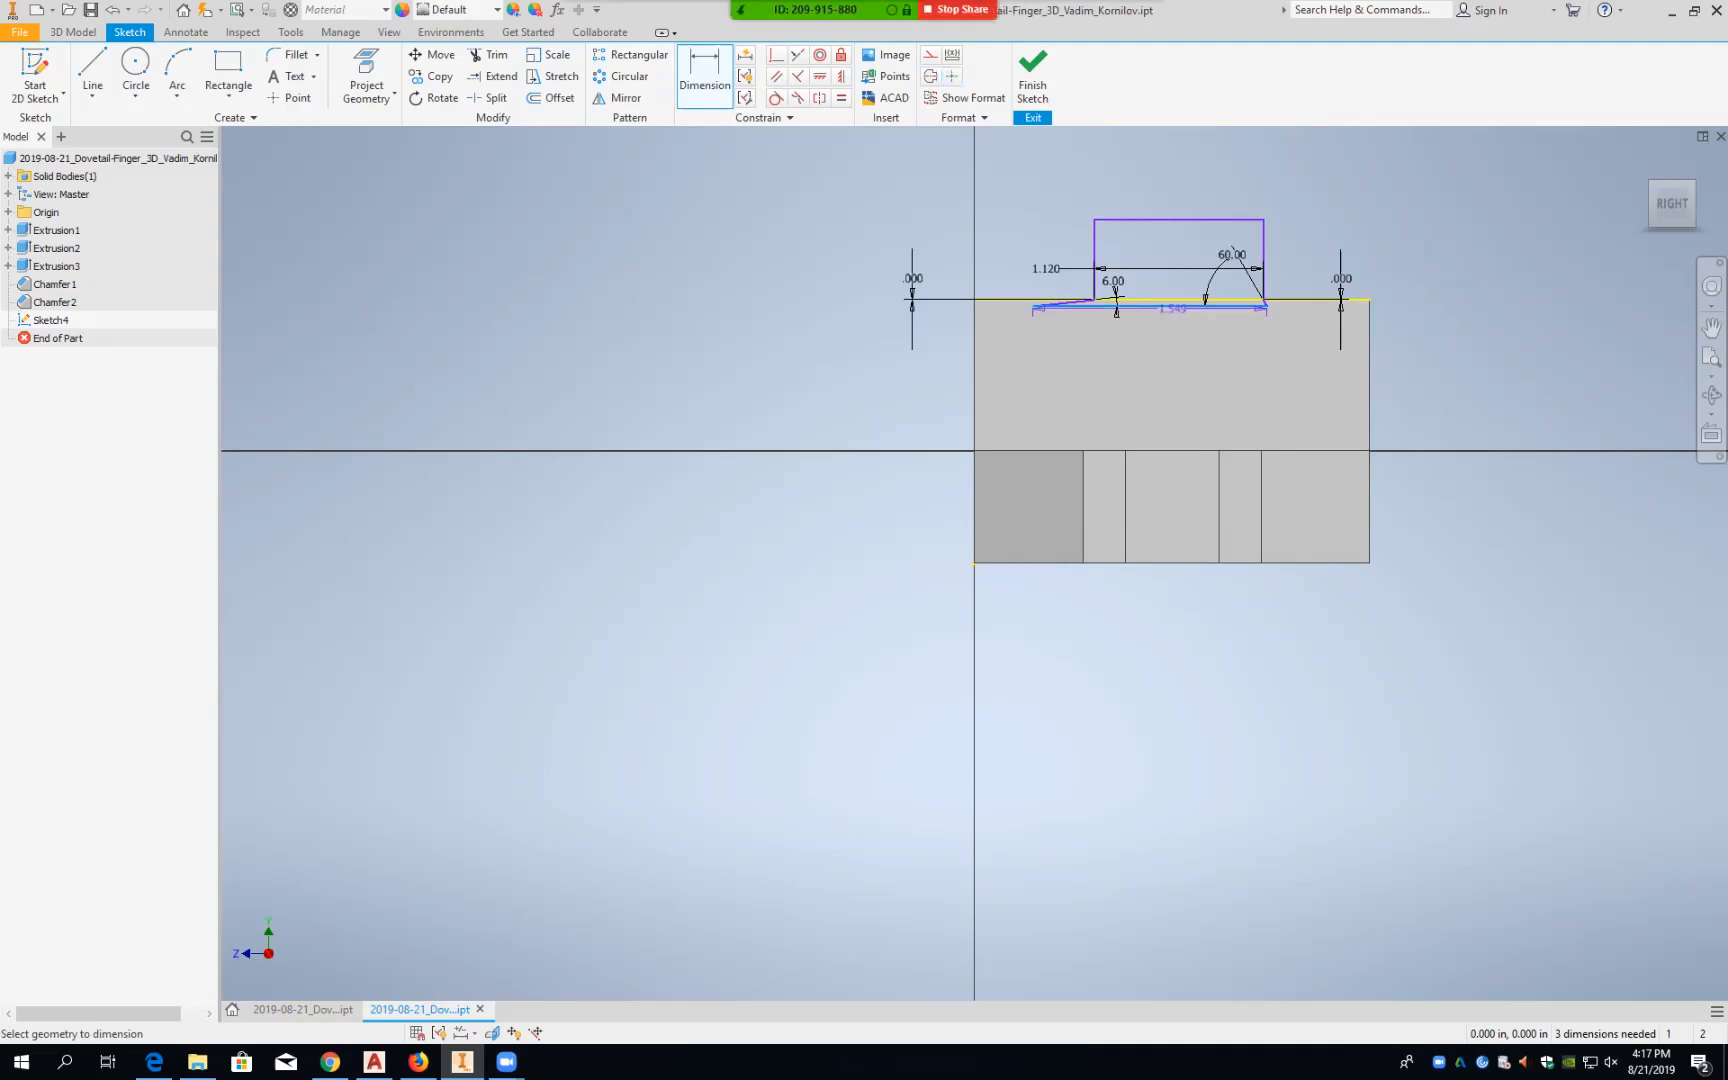
{"action": "left_click", "coordinate": [1238, 300]}
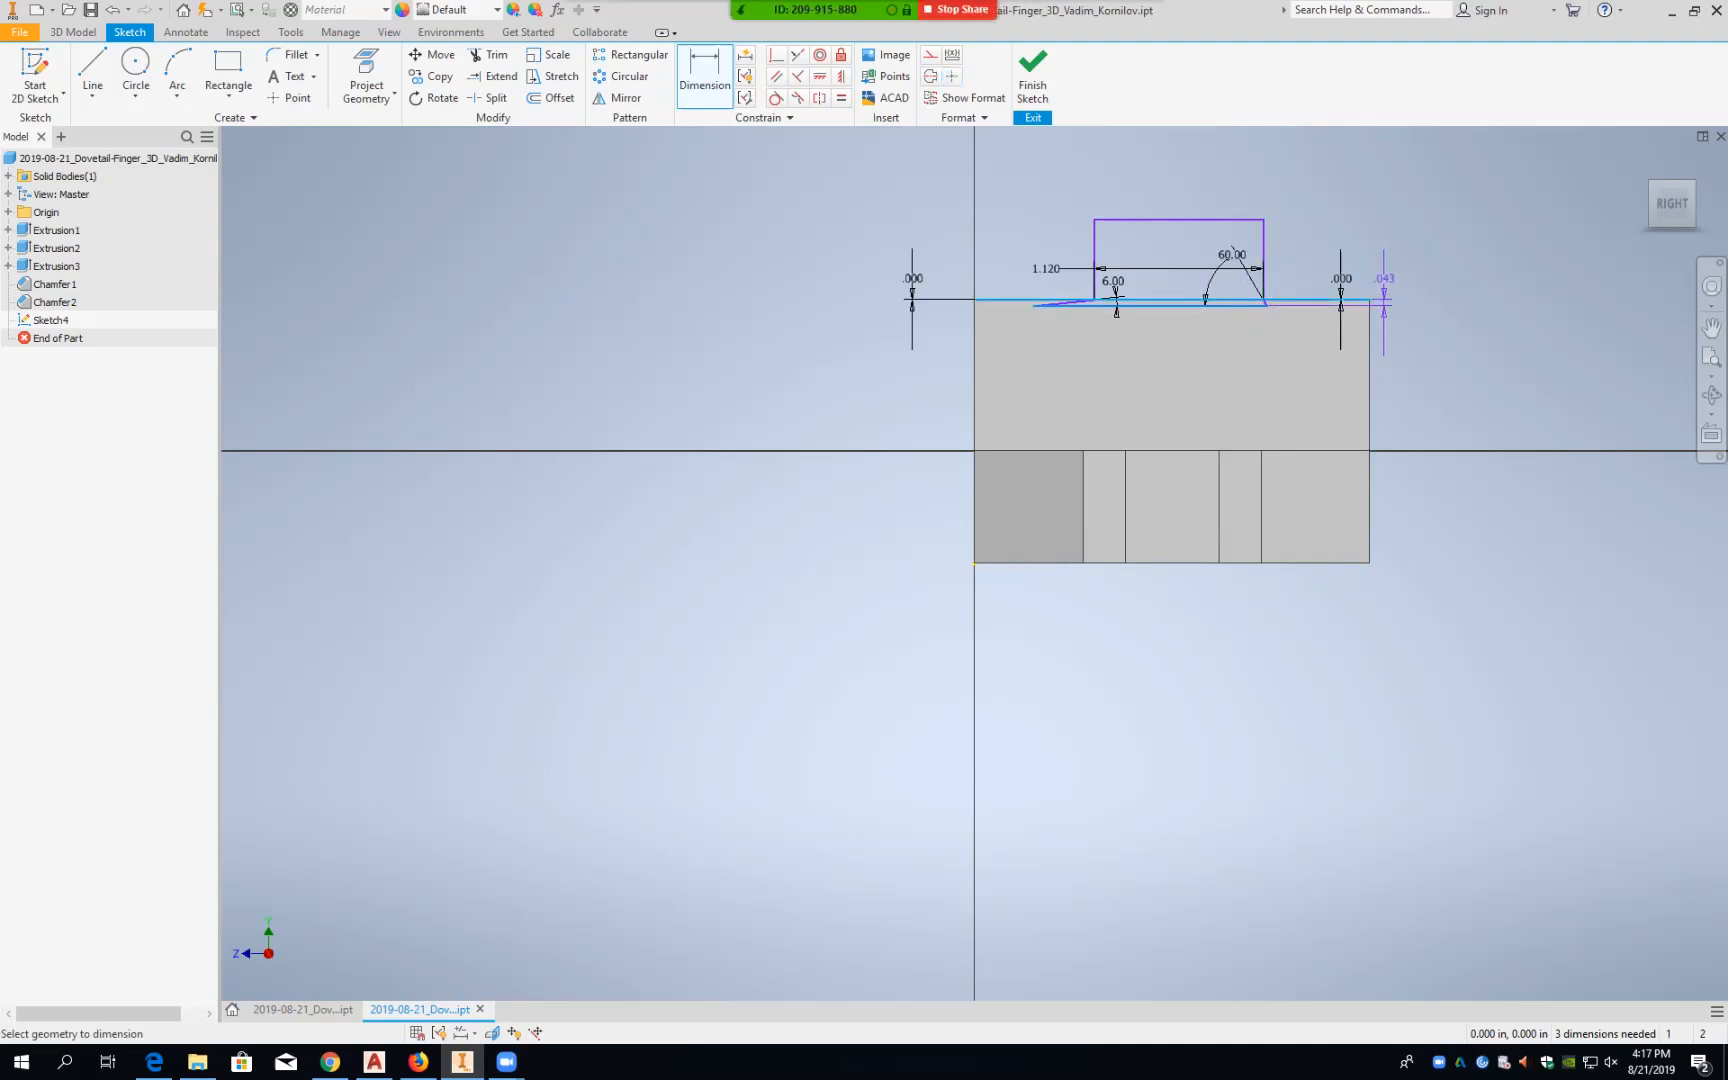
{"action": "left_click", "coordinate": [1417, 290]}
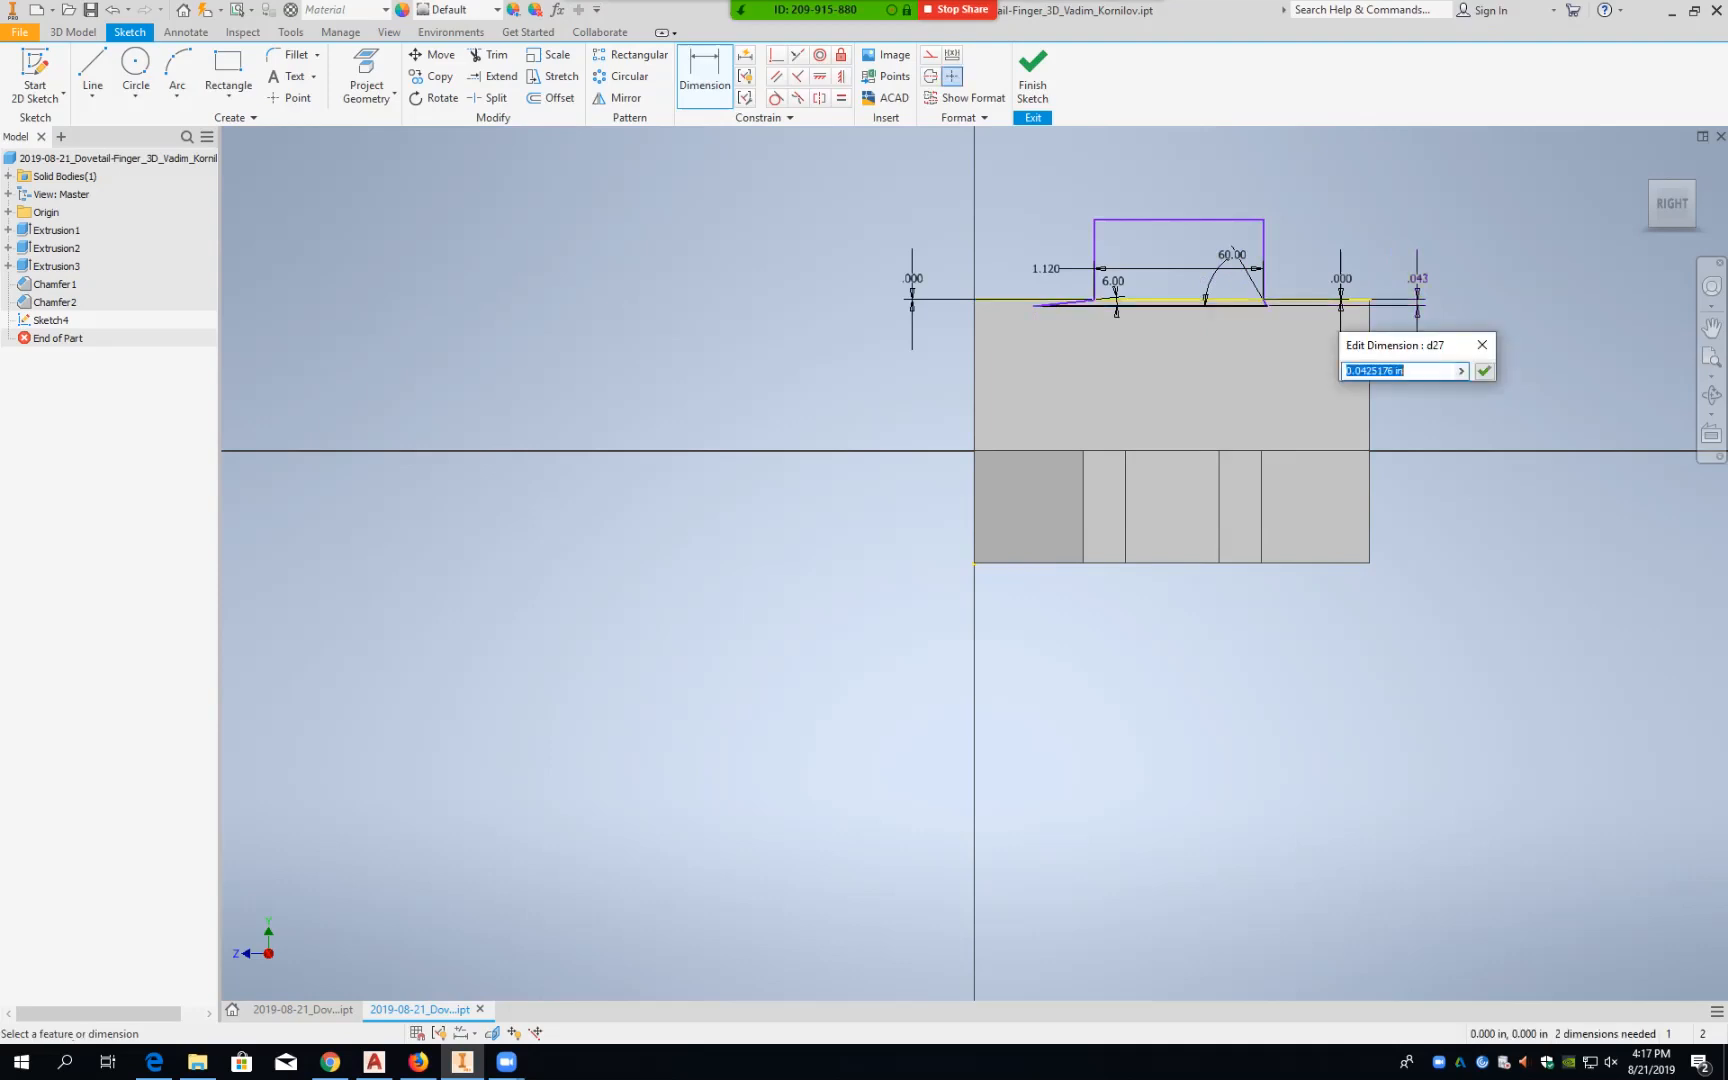
{"action": "type", "text": ".5"}
{"action": "key", "text": "Return"}
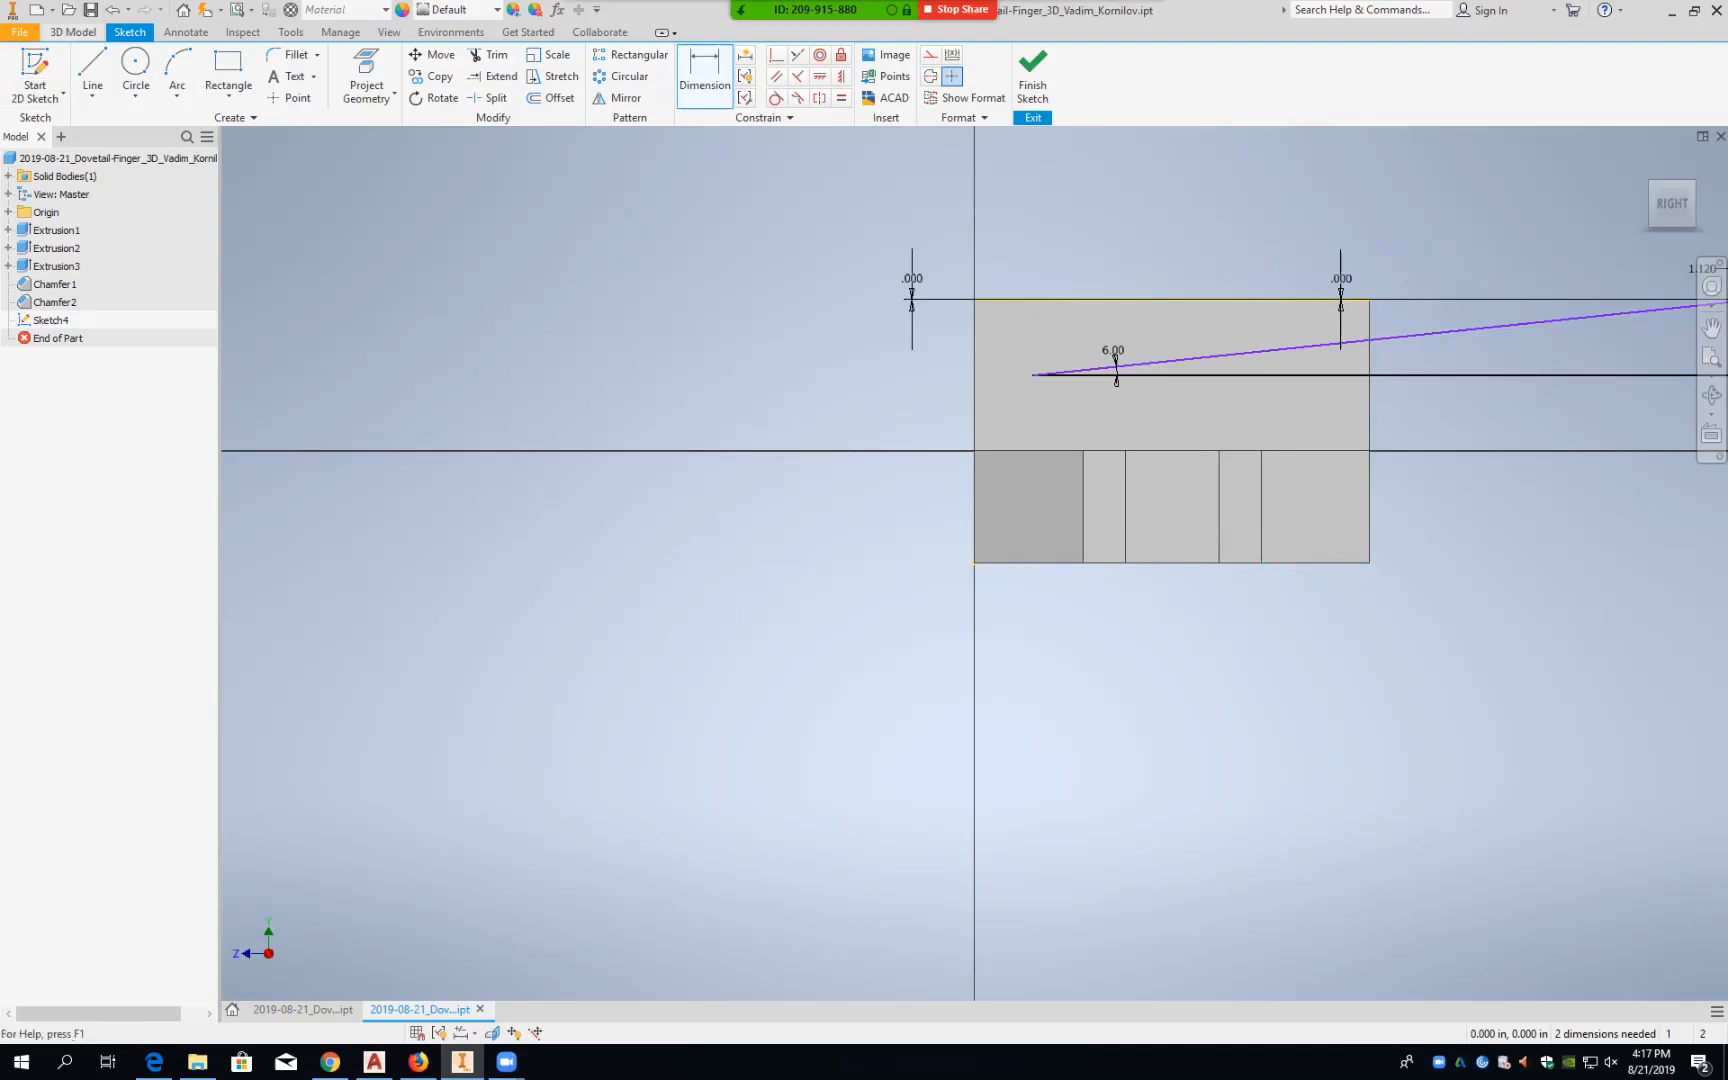
Step: Undo the recent dimension changes back through the 6 deg value of the left flank angle, keeping that angle dimension itself
{"action": "left_click", "coordinate": [113, 9]}
{"action": "left_click", "coordinate": [113, 9]}
{"action": "left_click", "coordinate": [113, 9]}
{"action": "left_click", "coordinate": [113, 9]}
{"action": "left_click", "coordinate": [113, 9]}
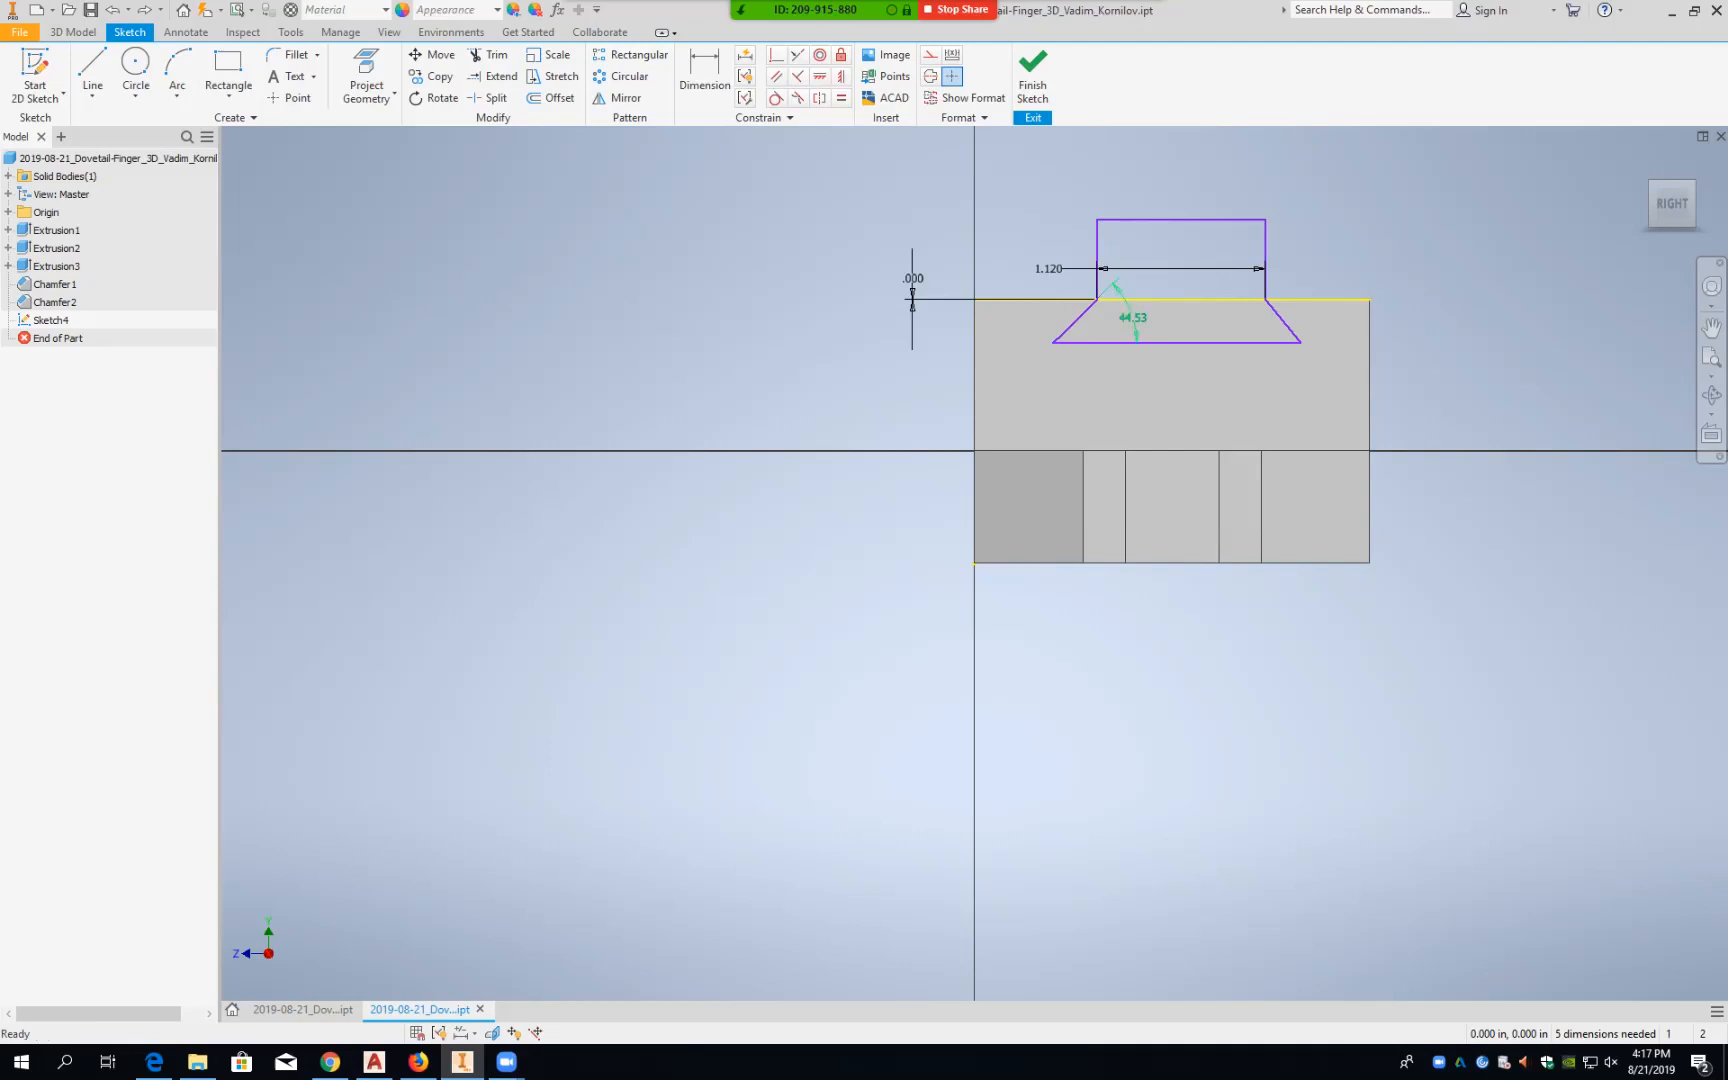
Step: Set the angle between the dovetail's left slanted side and its base line to 60 deg
{"action": "double_click", "coordinate": [1133, 318]}
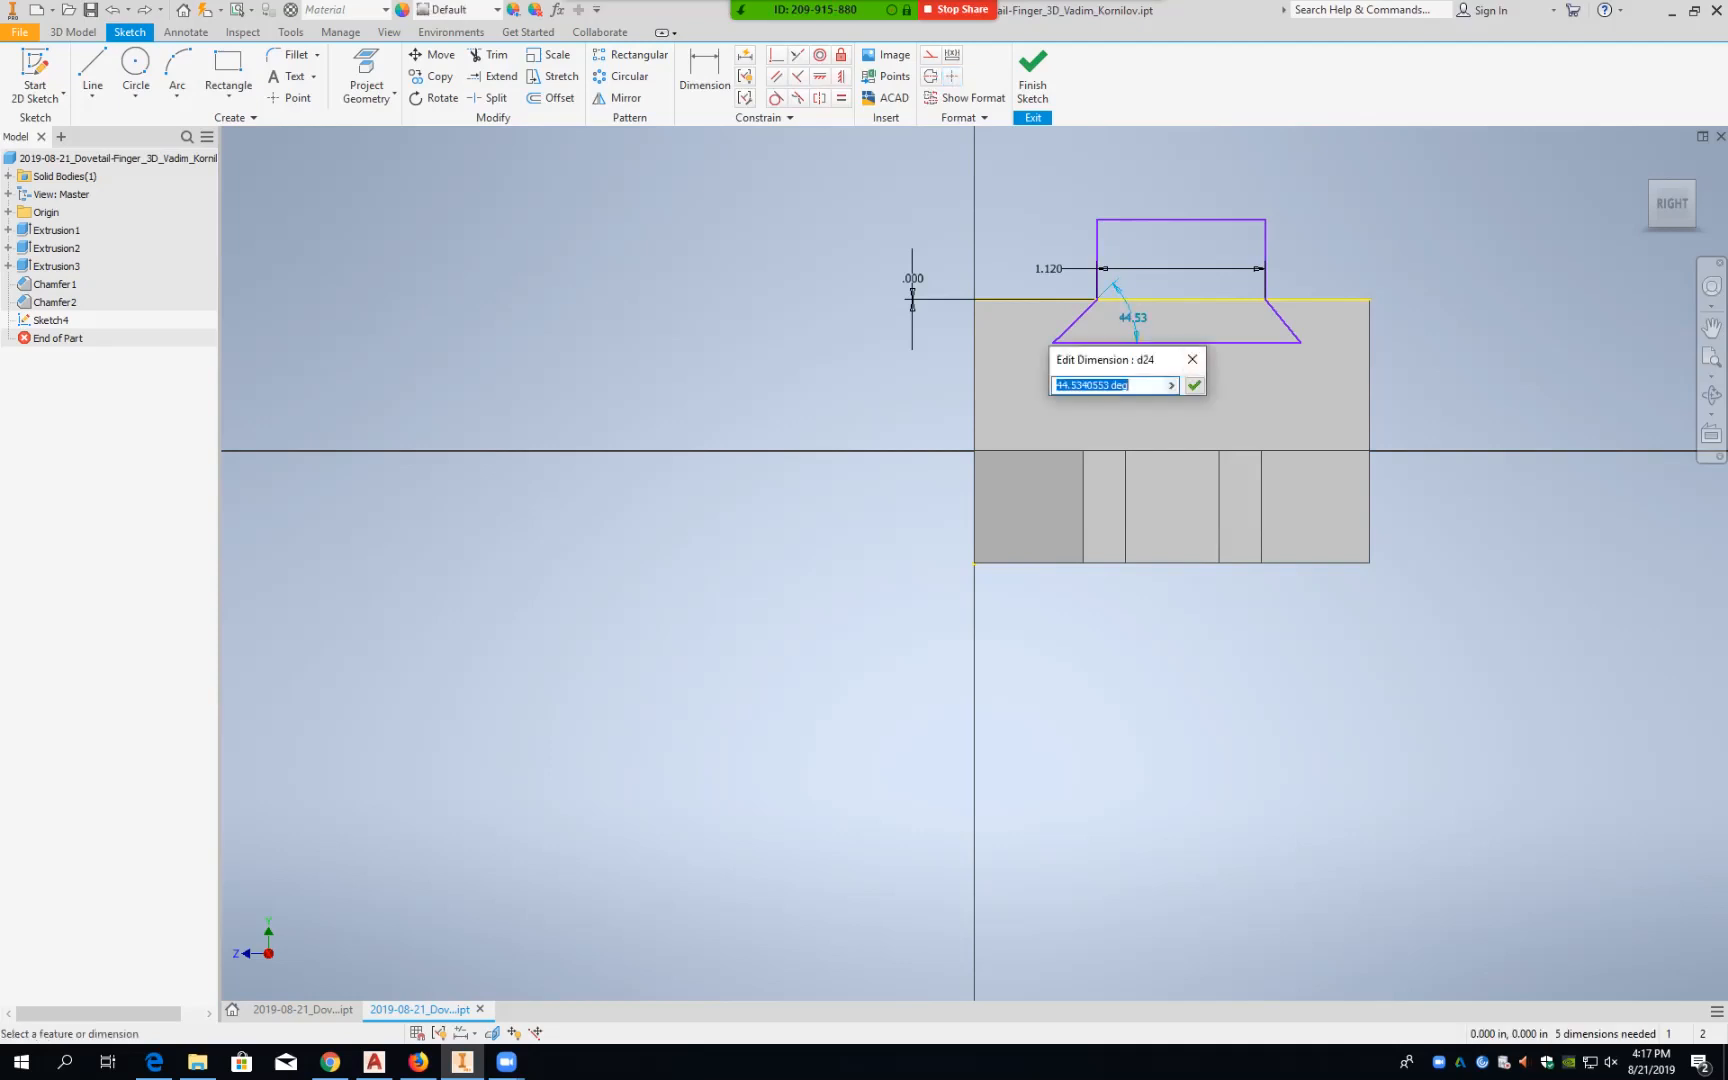
{"action": "type", "text": "6"}
{"action": "key", "text": "Return"}
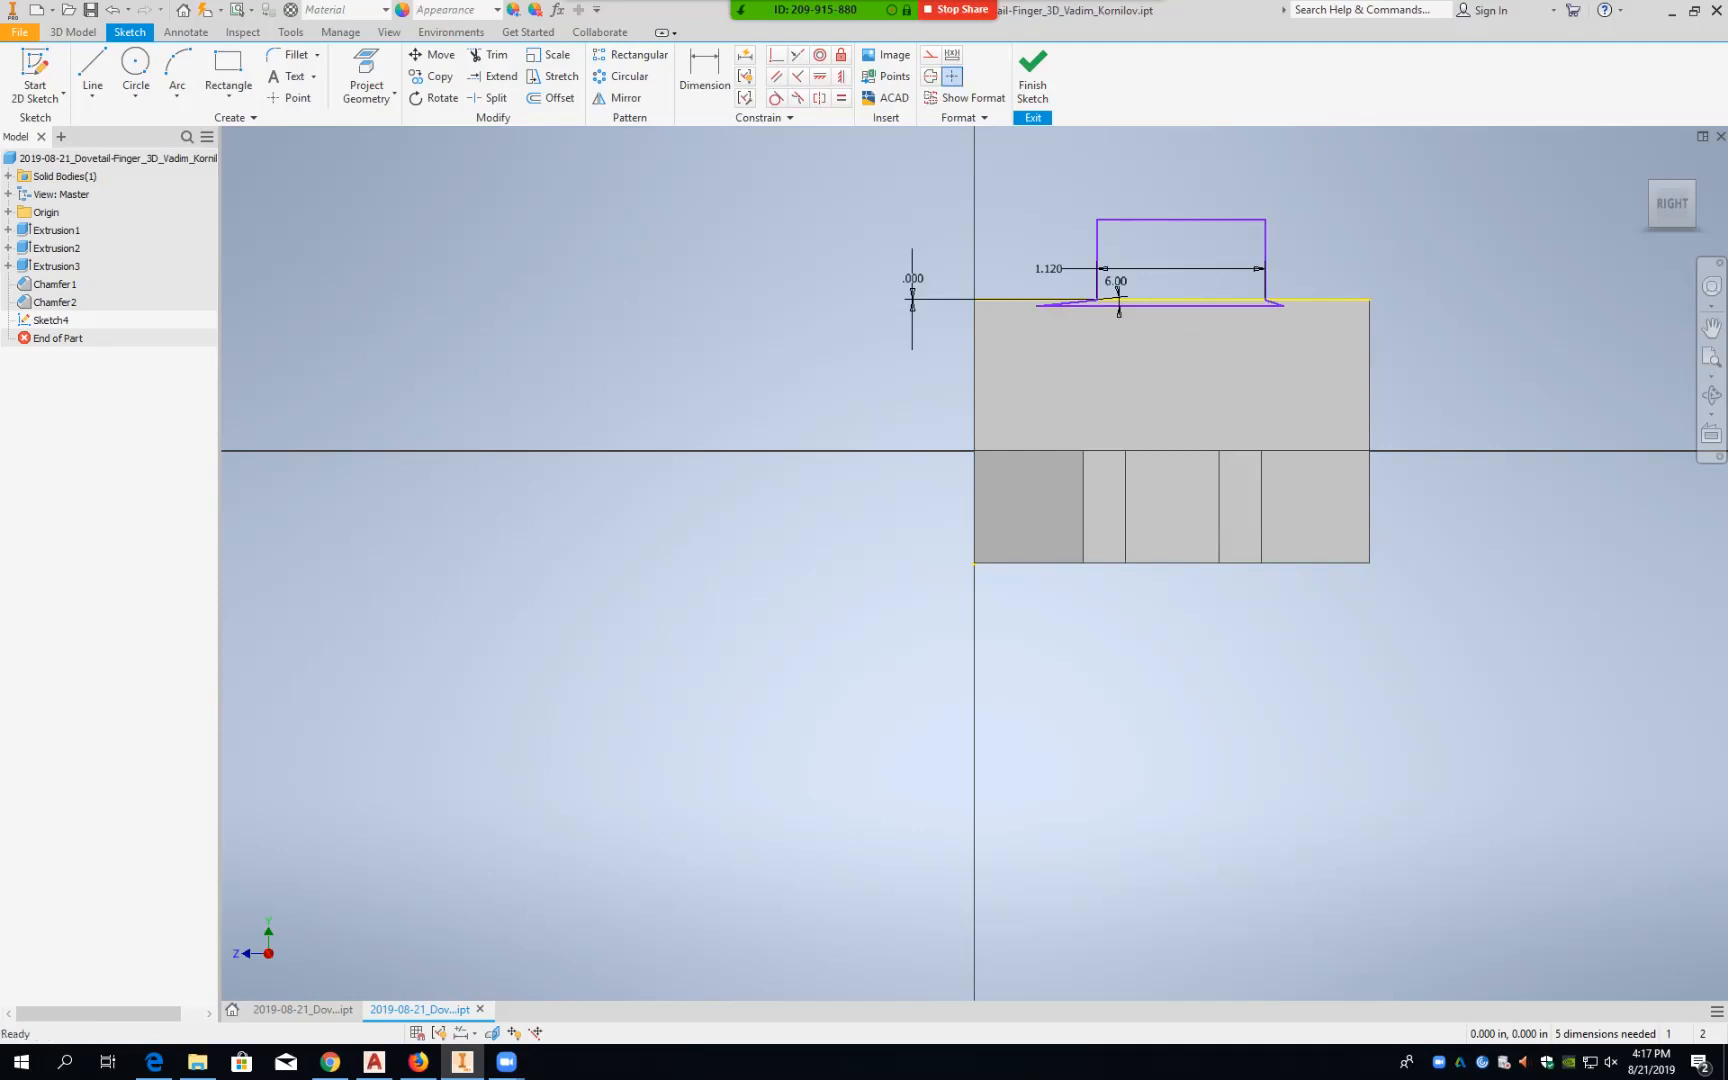
{"action": "double_click", "coordinate": [1116, 285]}
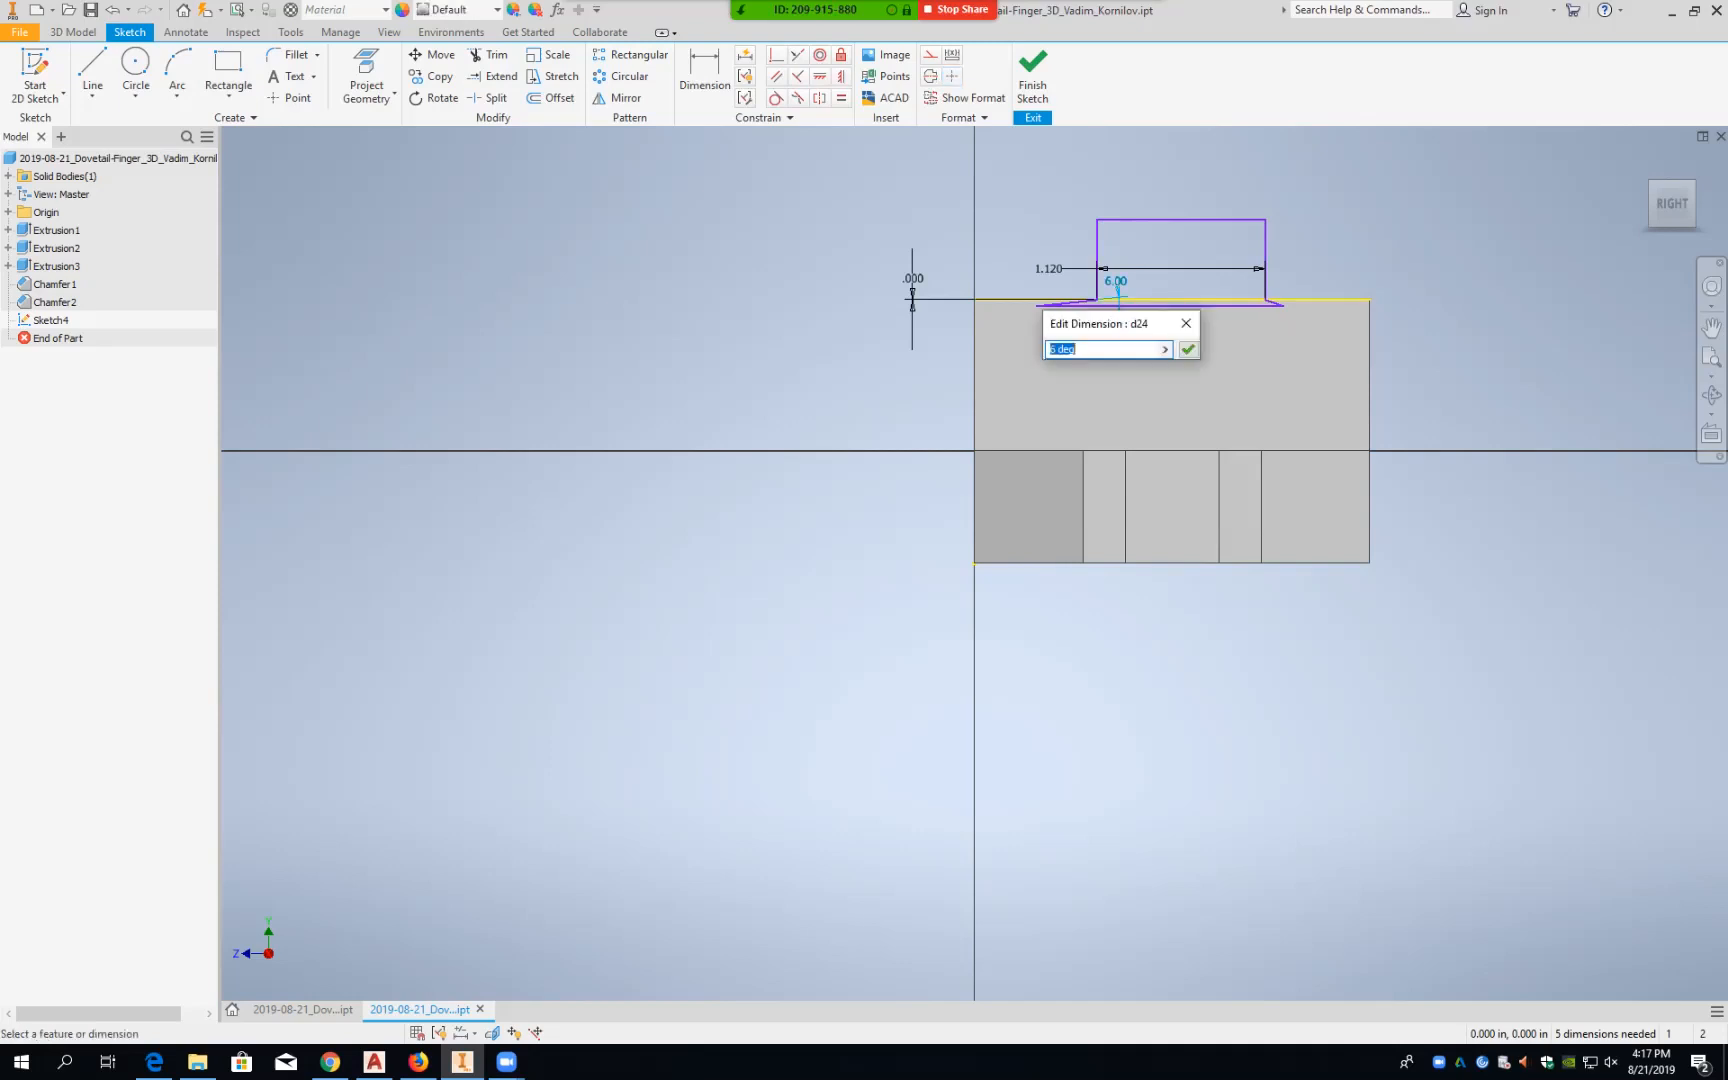
{"action": "type", "text": "60"}
{"action": "key", "text": "Return"}
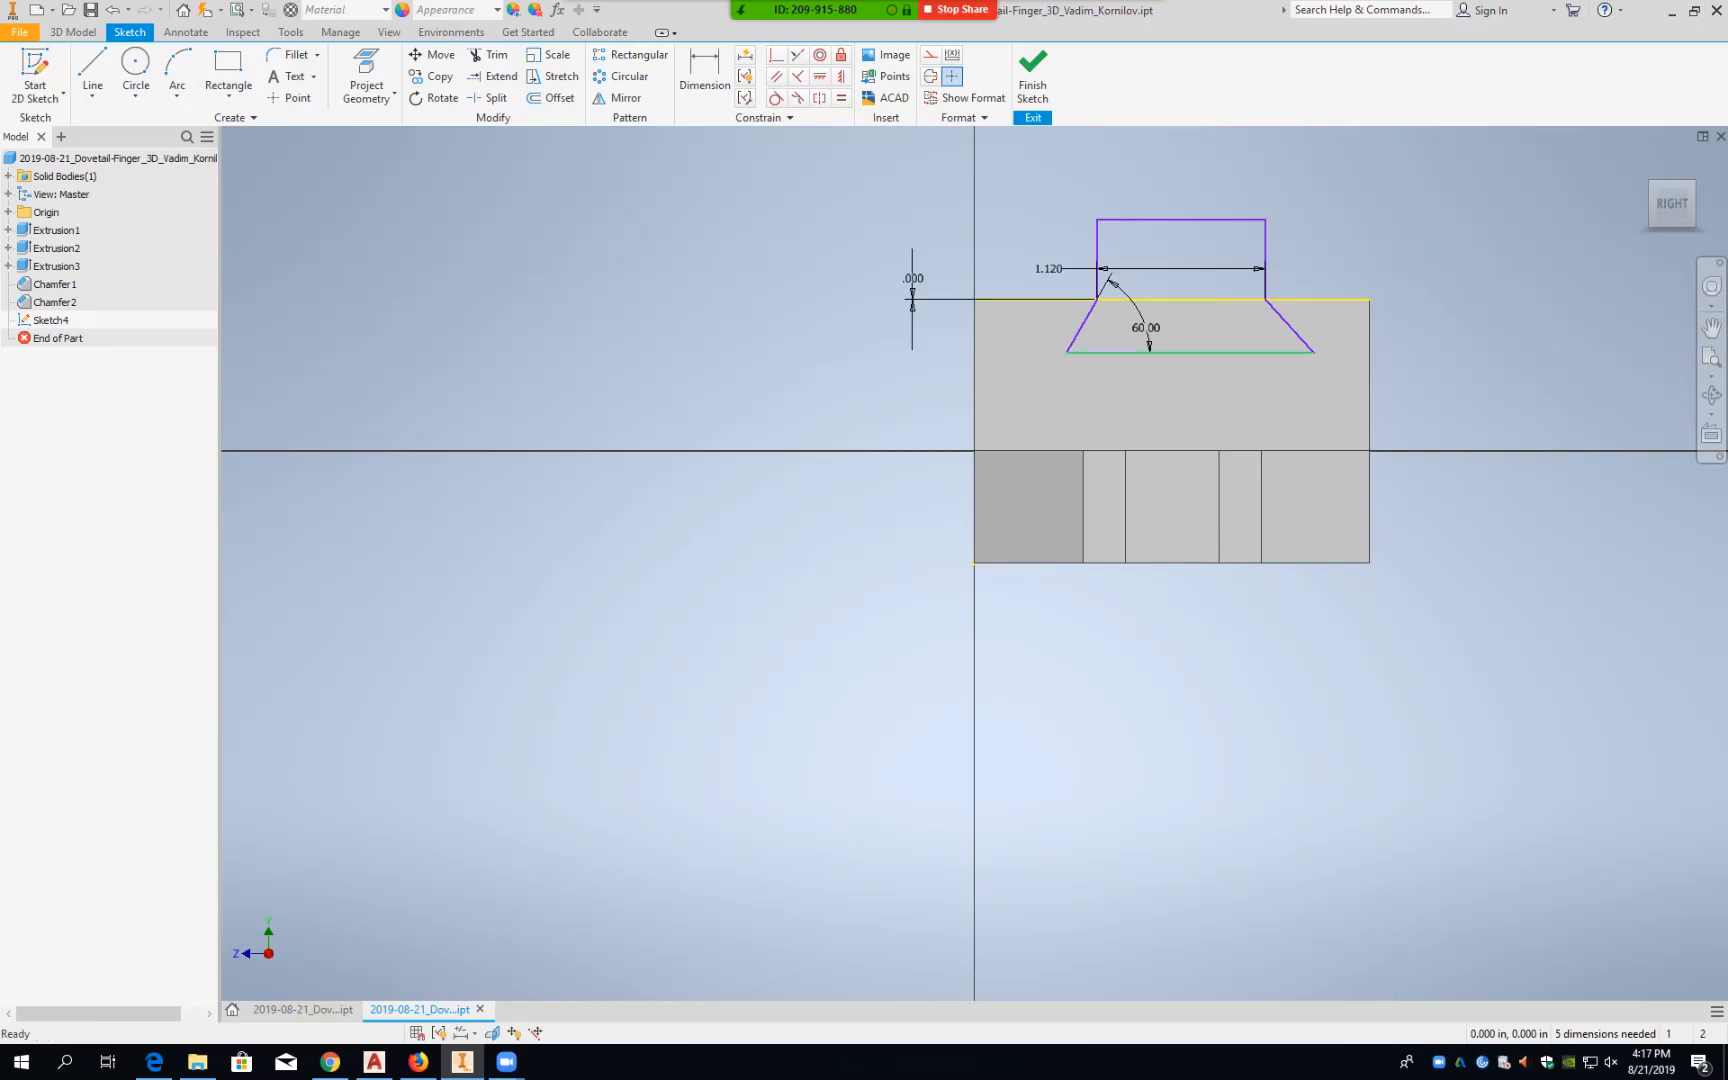
Step: Dimension the angle between the dovetail's right slanted side and its base line to 60 deg
{"action": "key", "text": "d"}
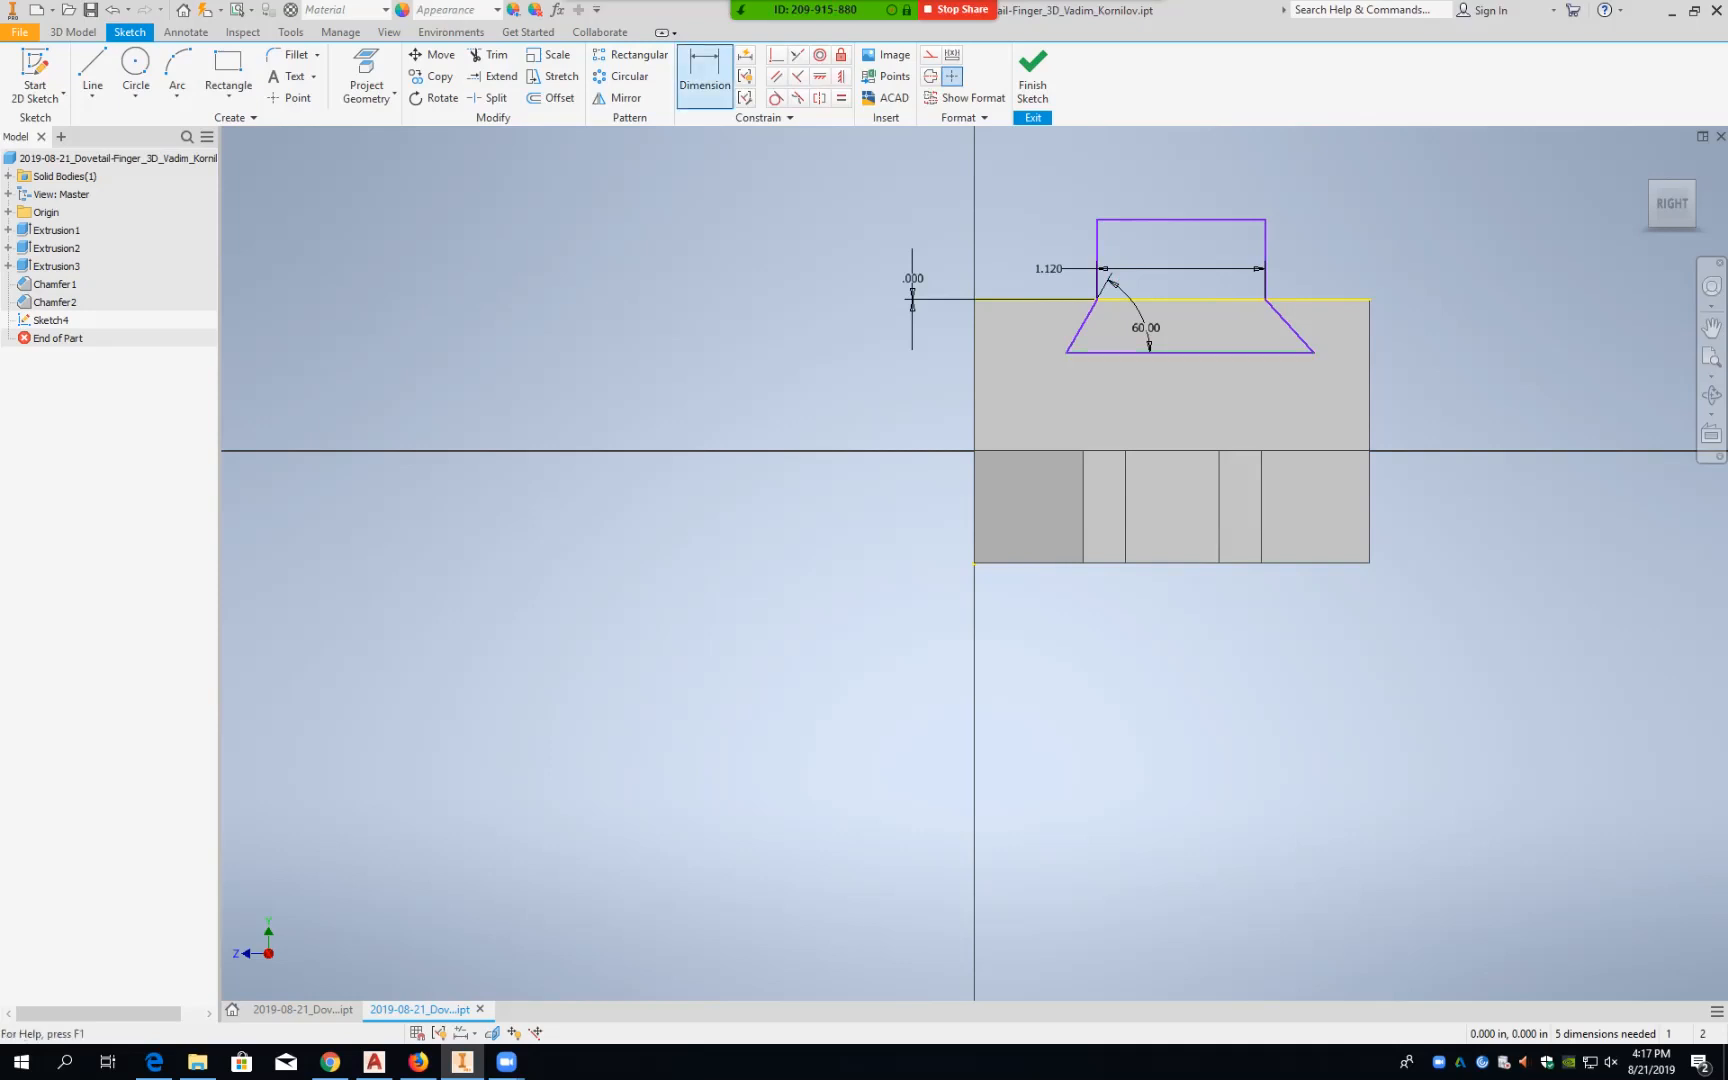
{"action": "left_click", "coordinate": [1238, 352]}
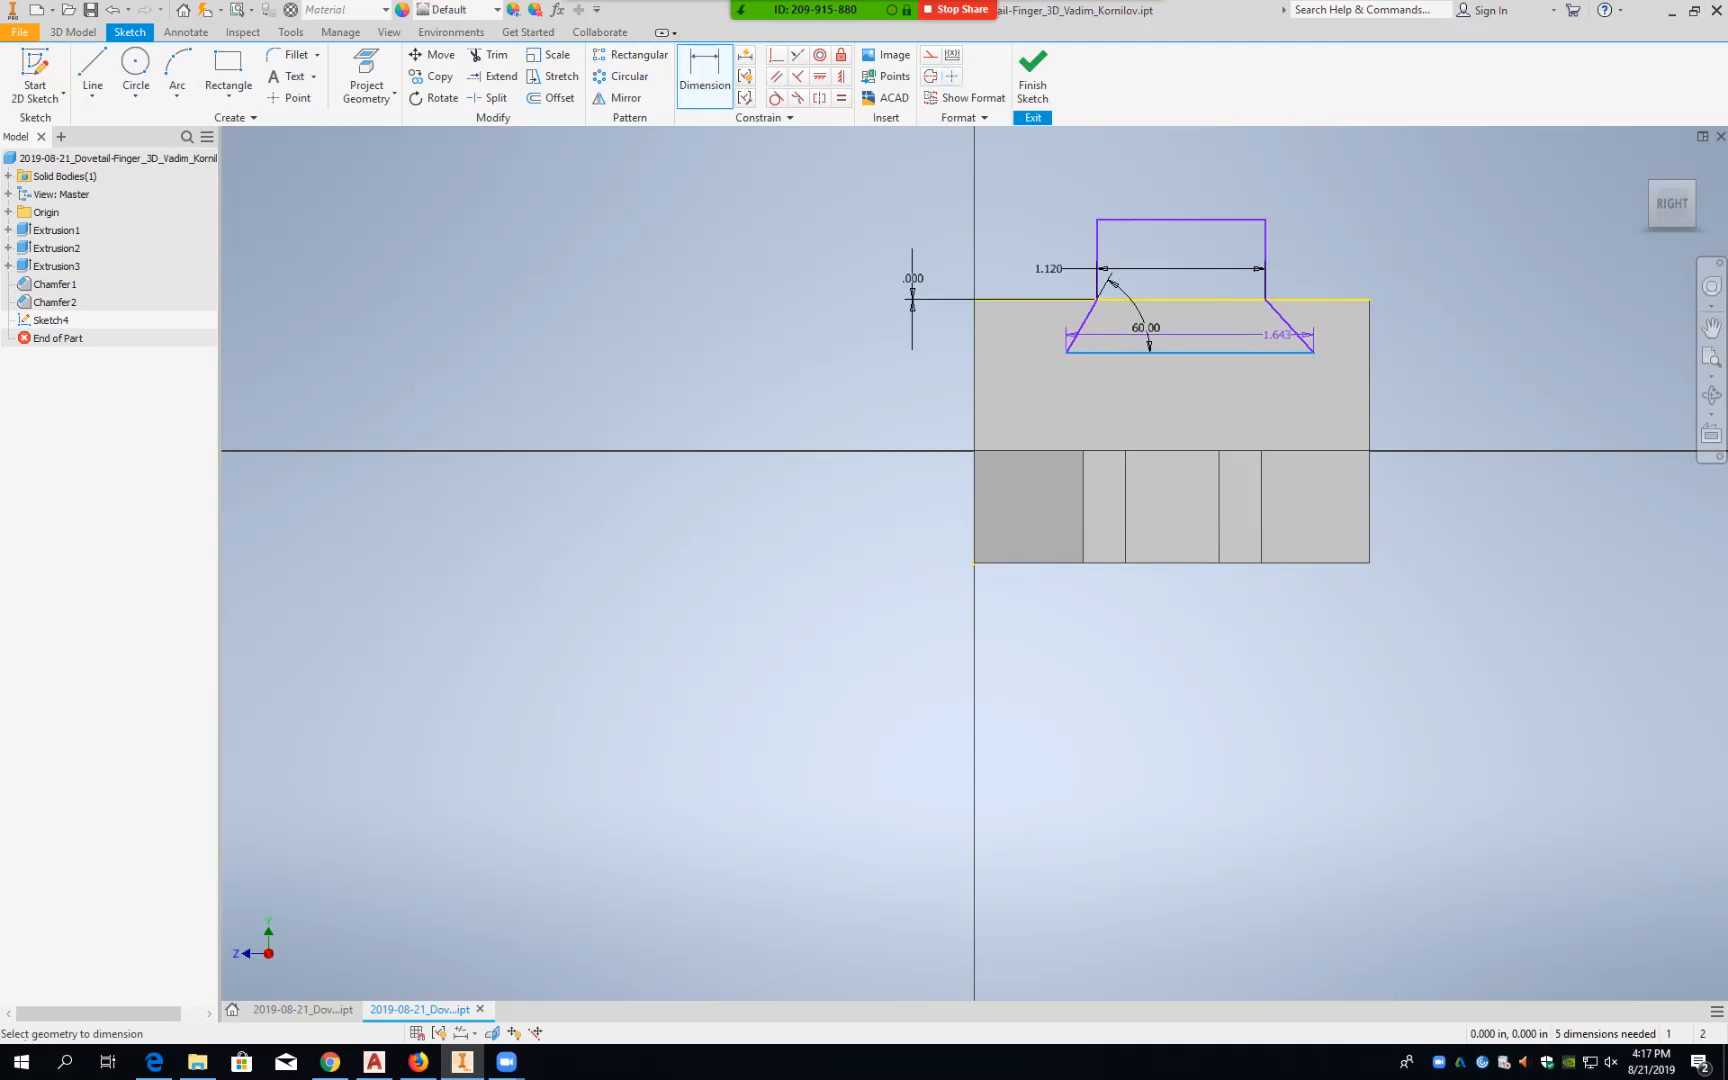
{"action": "left_click", "coordinate": [1290, 326]}
{"action": "left_click", "coordinate": [1235, 300]}
{"action": "type", "text": "60"}
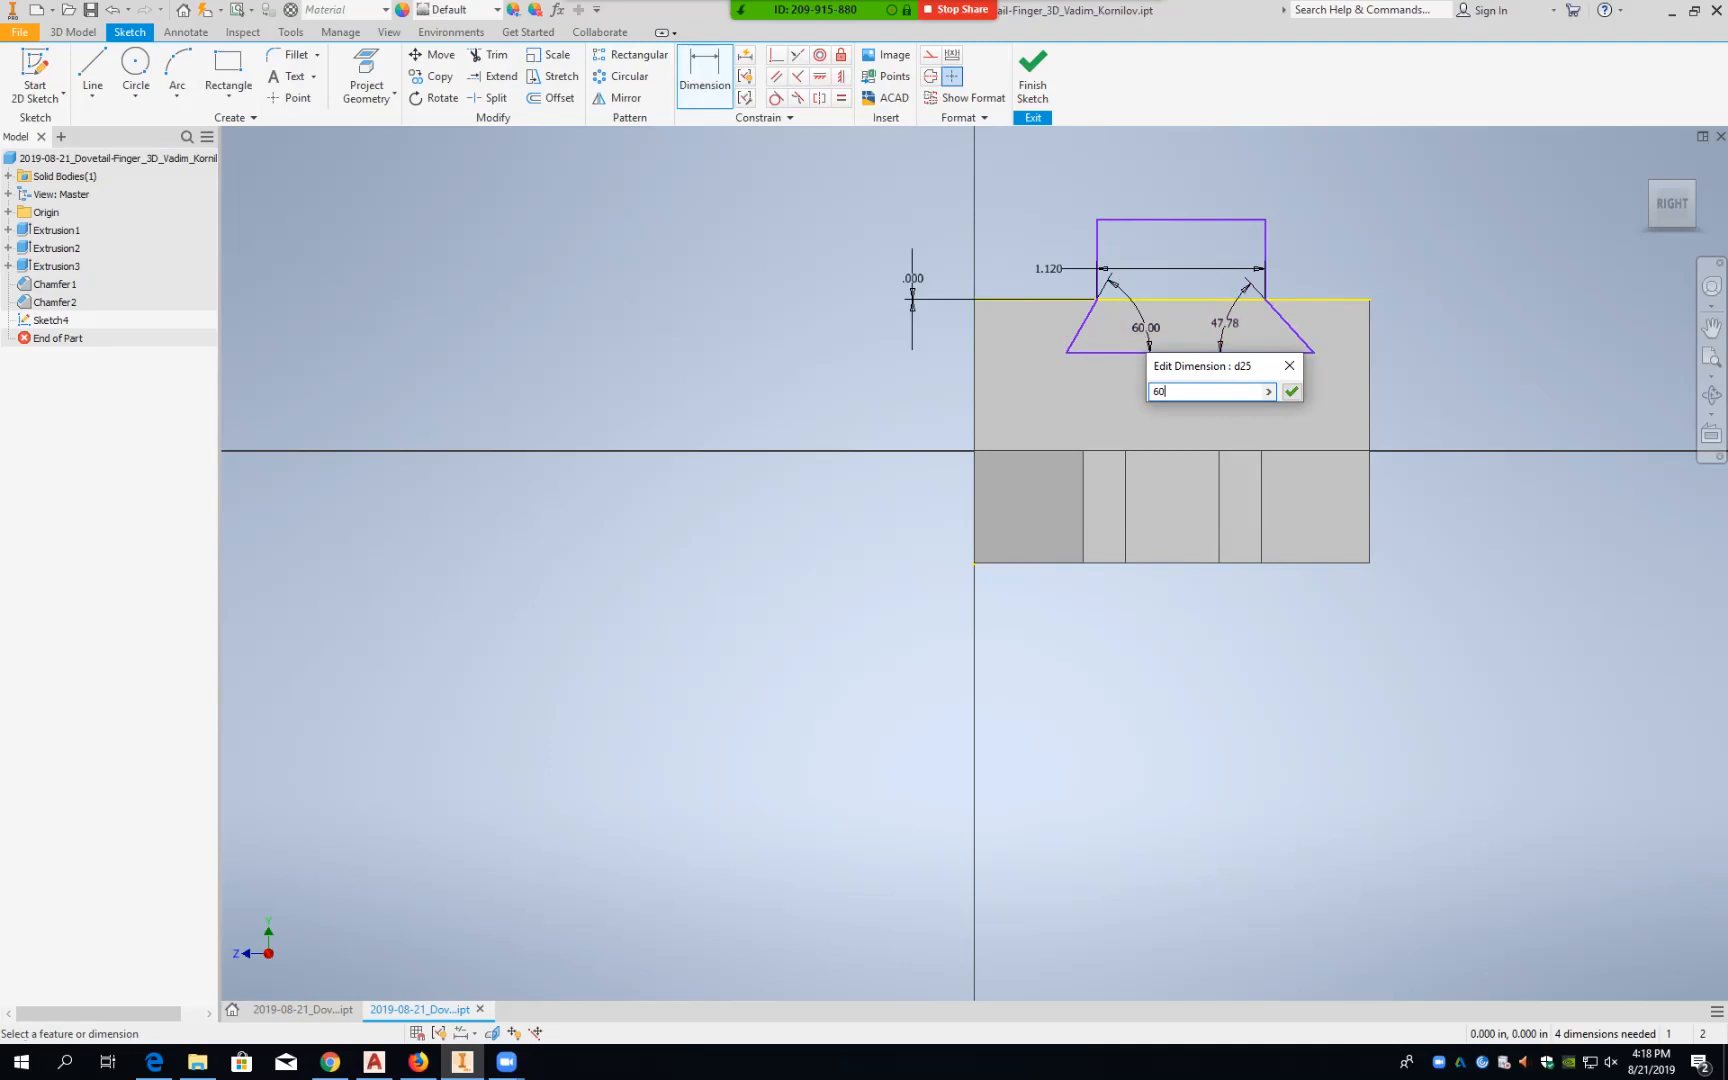
{"action": "key", "text": "Return"}
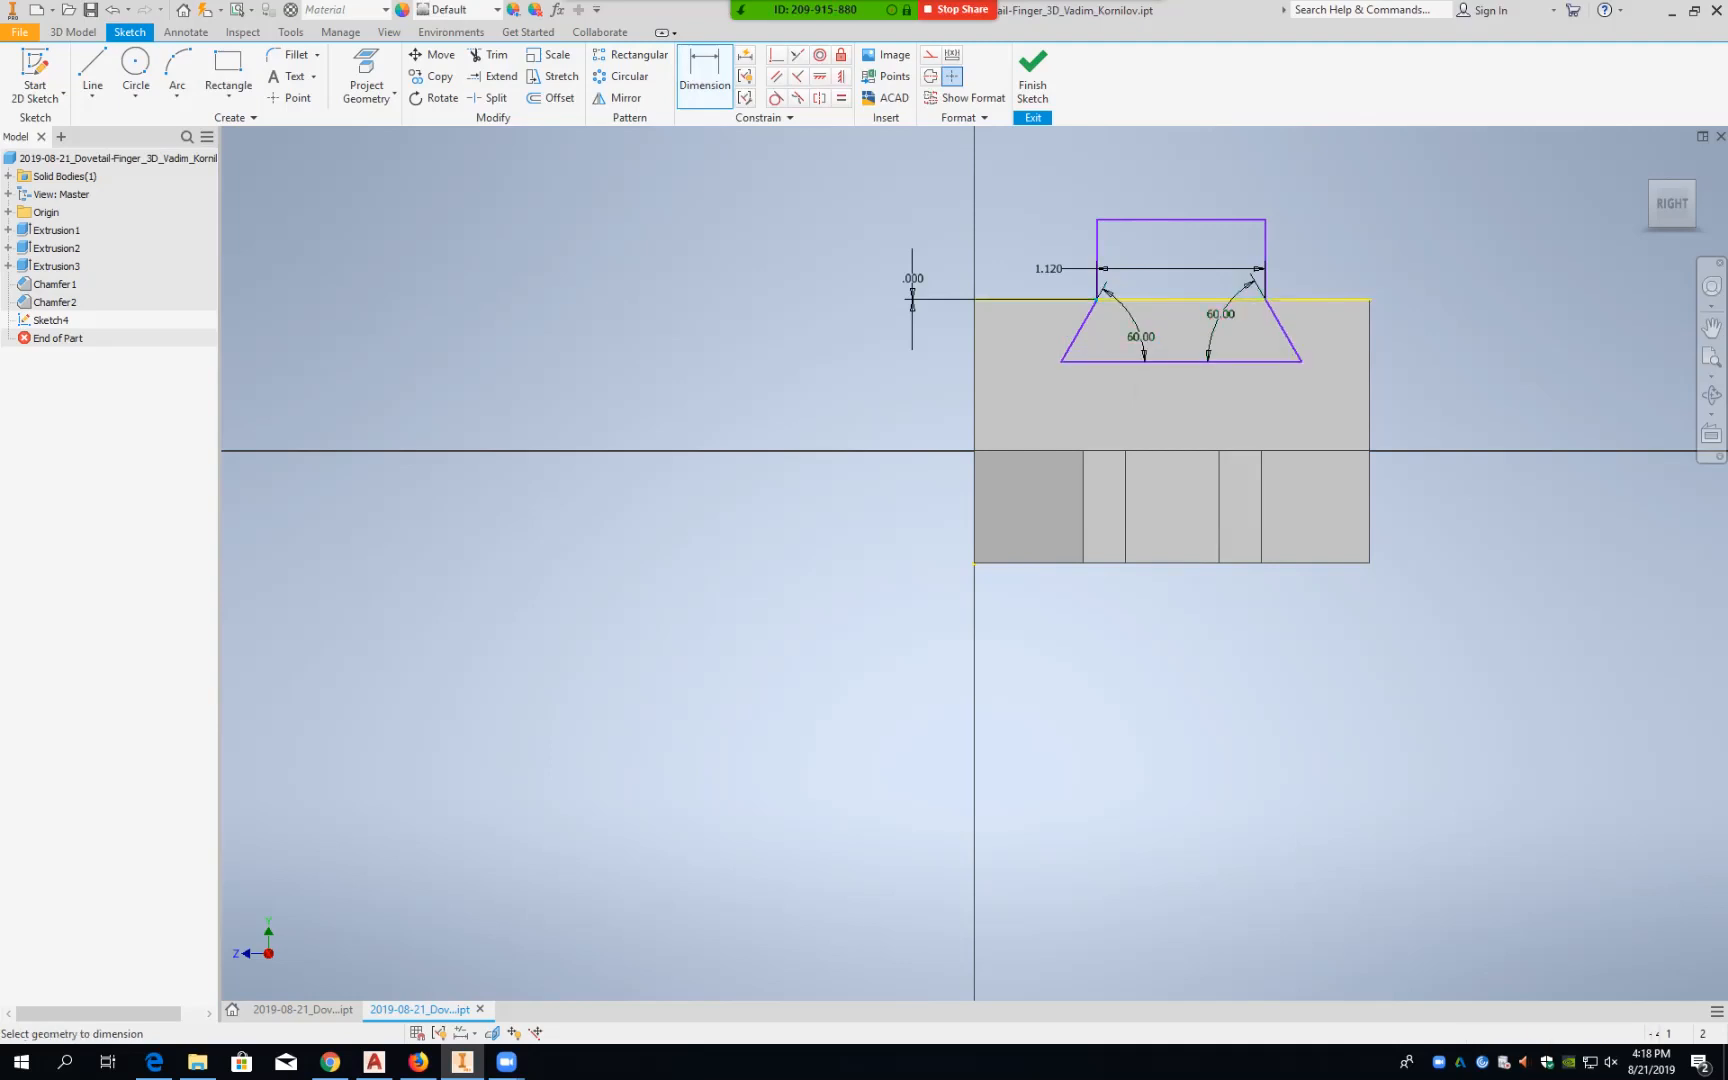
Step: Dimension the horizontal distance from the block's upper-left corner to the dovetail's left neck side to 0.75 in
{"action": "left_click", "coordinate": [975, 299]}
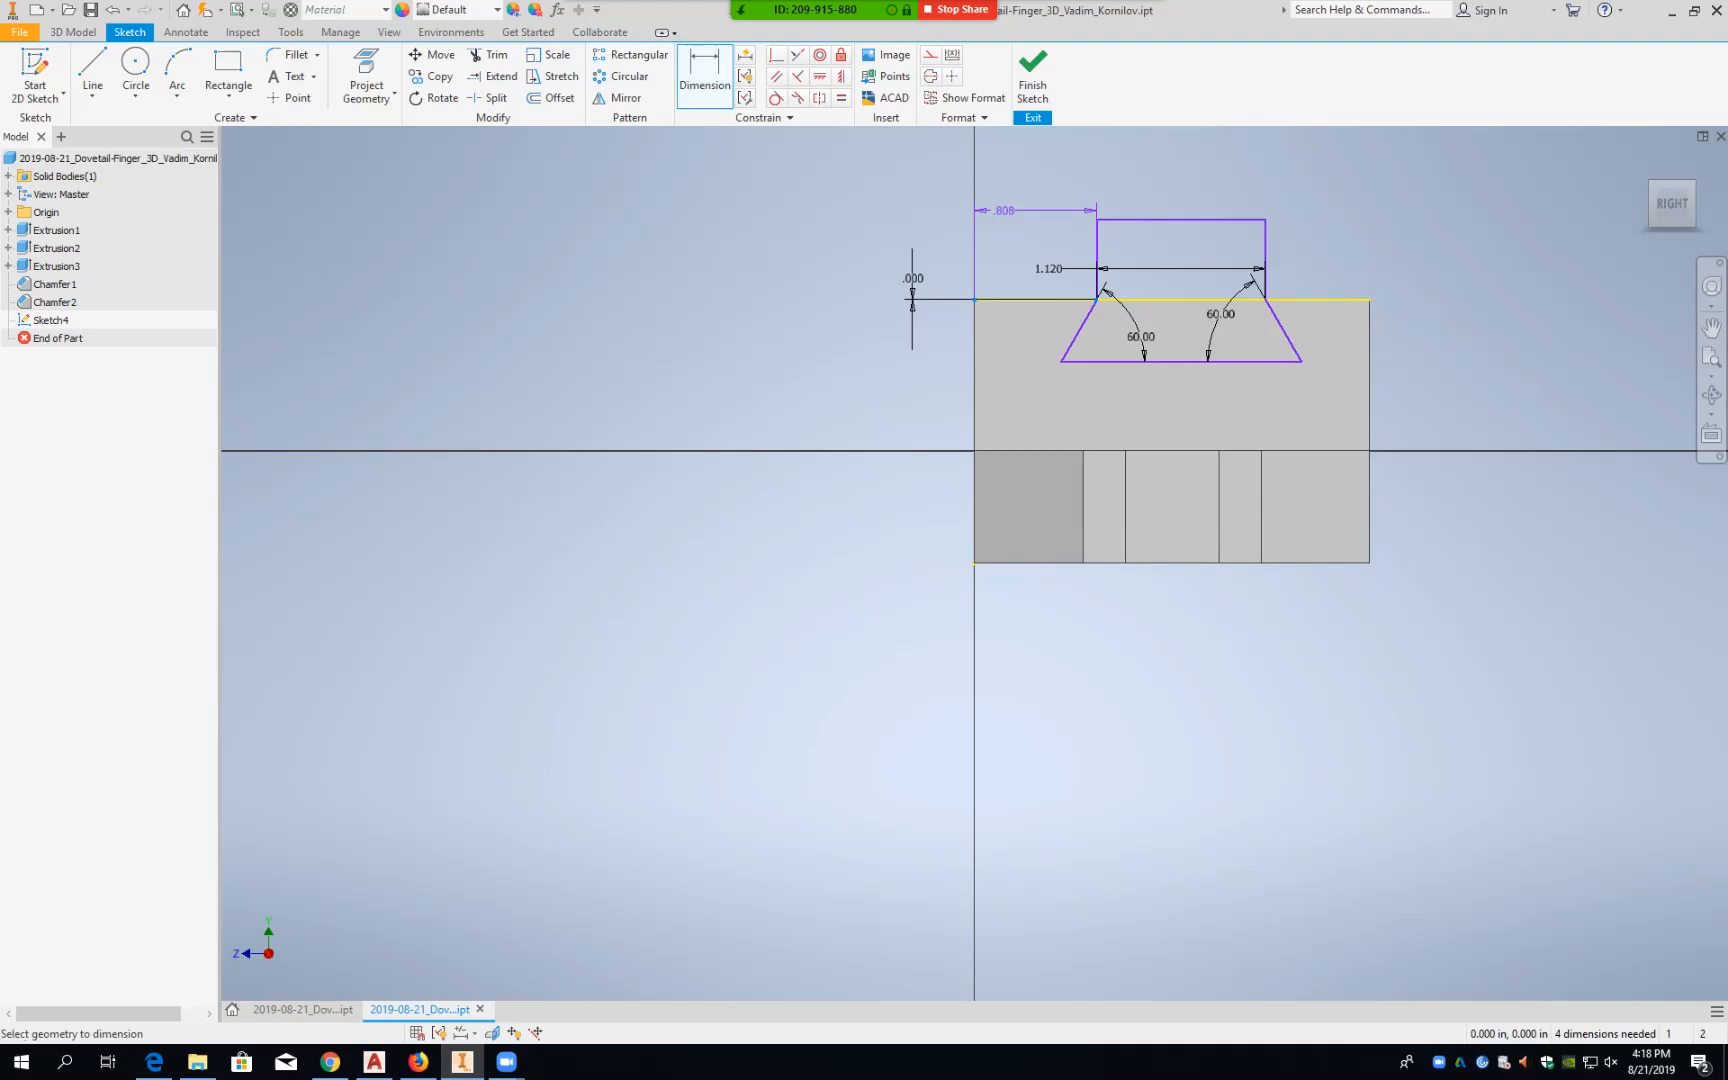
{"action": "left_click", "coordinate": [1003, 211]}
{"action": "type", "text": ".75"}
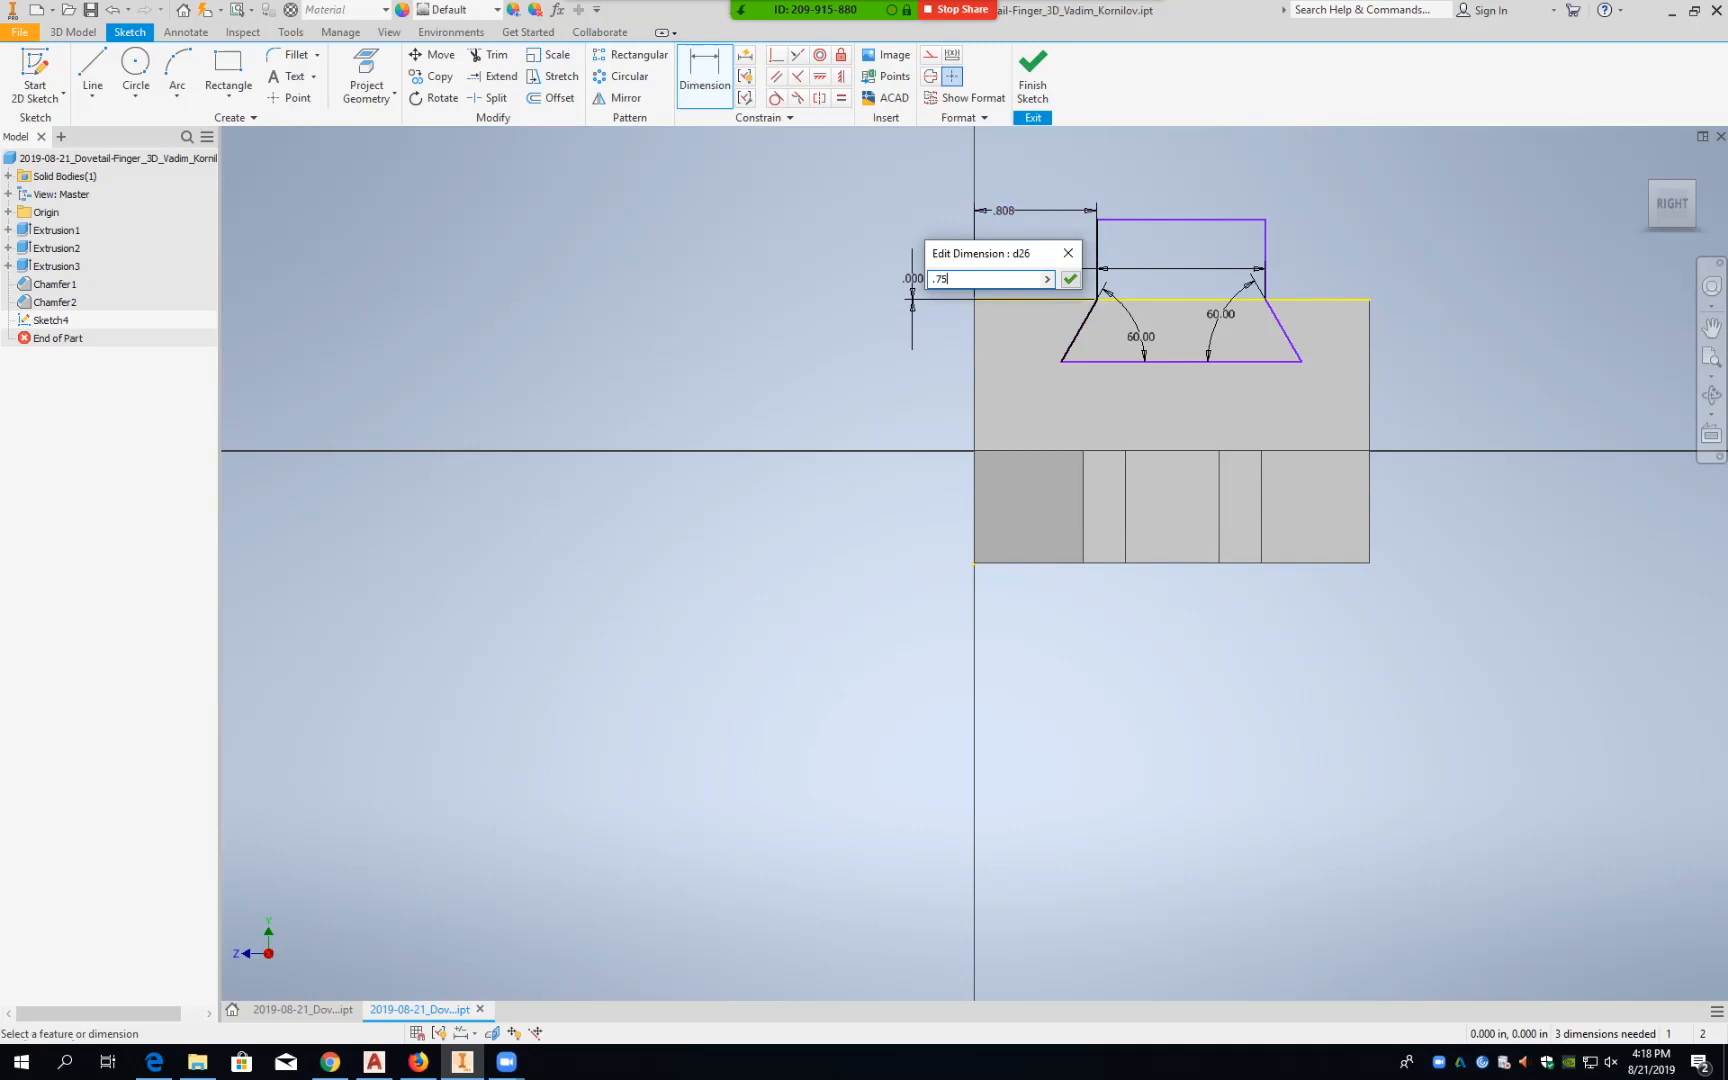
{"action": "key", "text": "Return"}
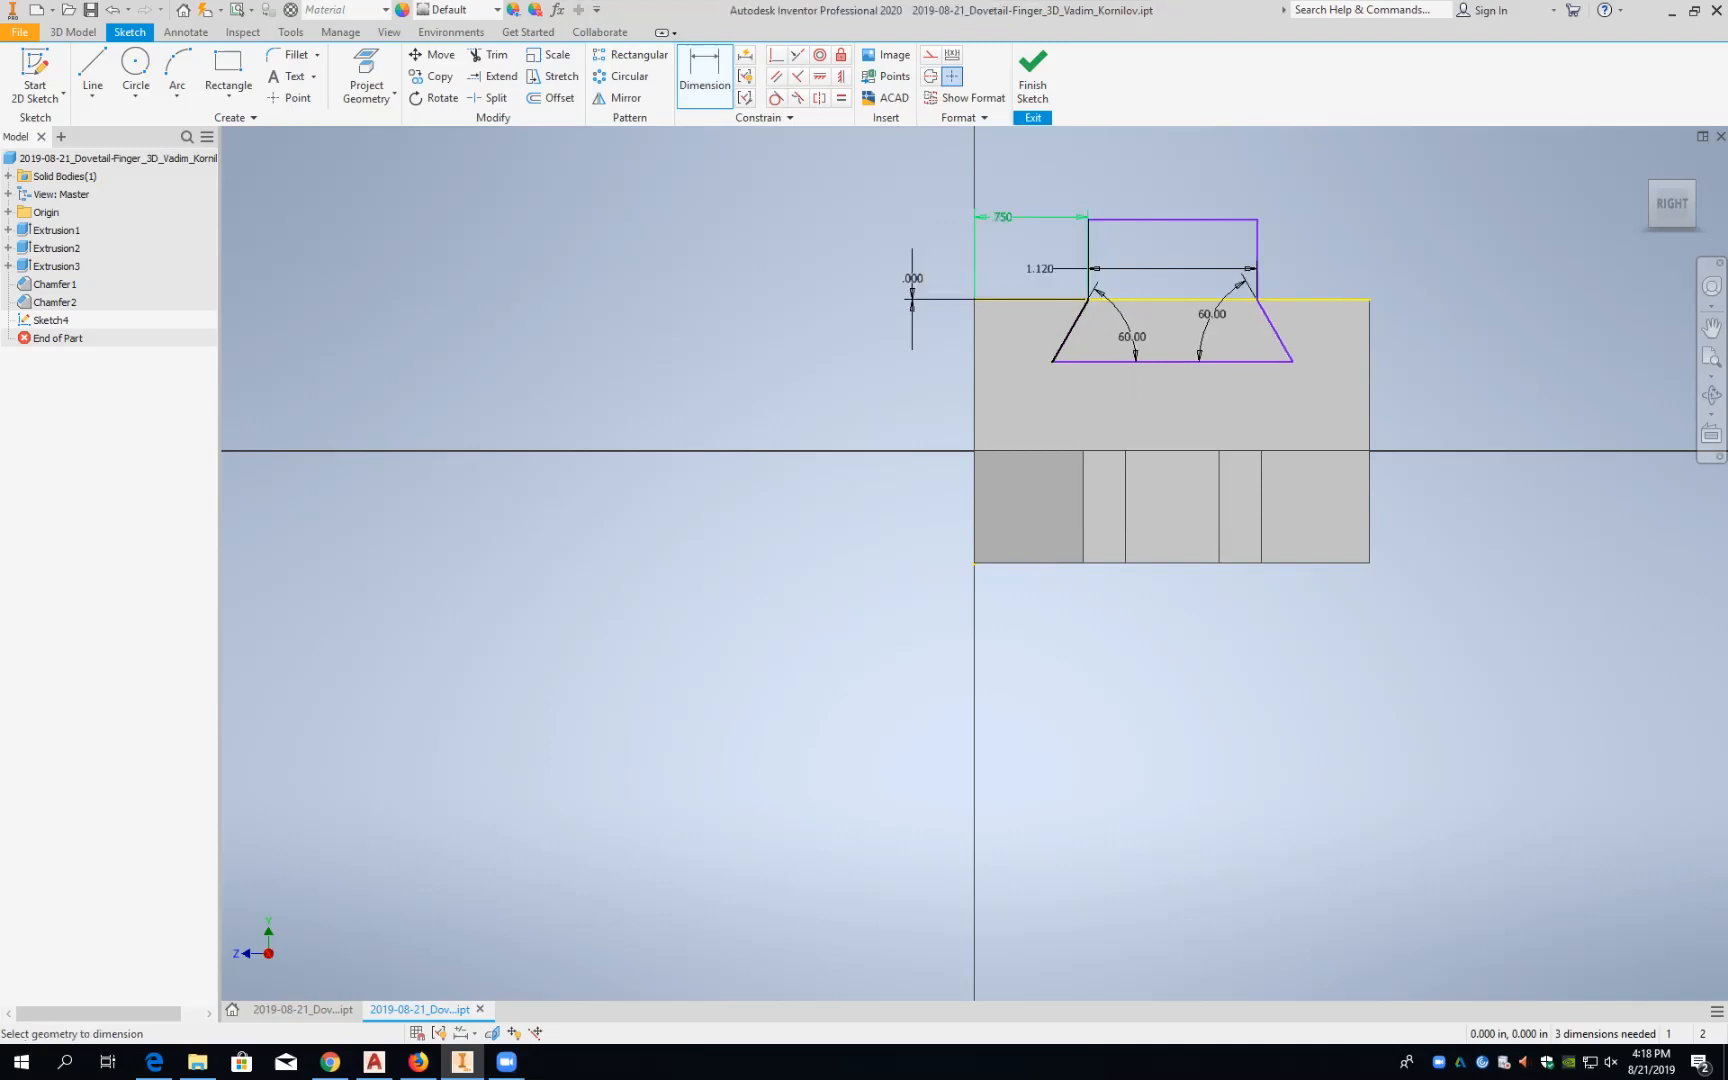
Step: Dimension the length of the profile's upper horizontal line at 1.12 in
{"action": "left_click", "coordinate": [1174, 219]}
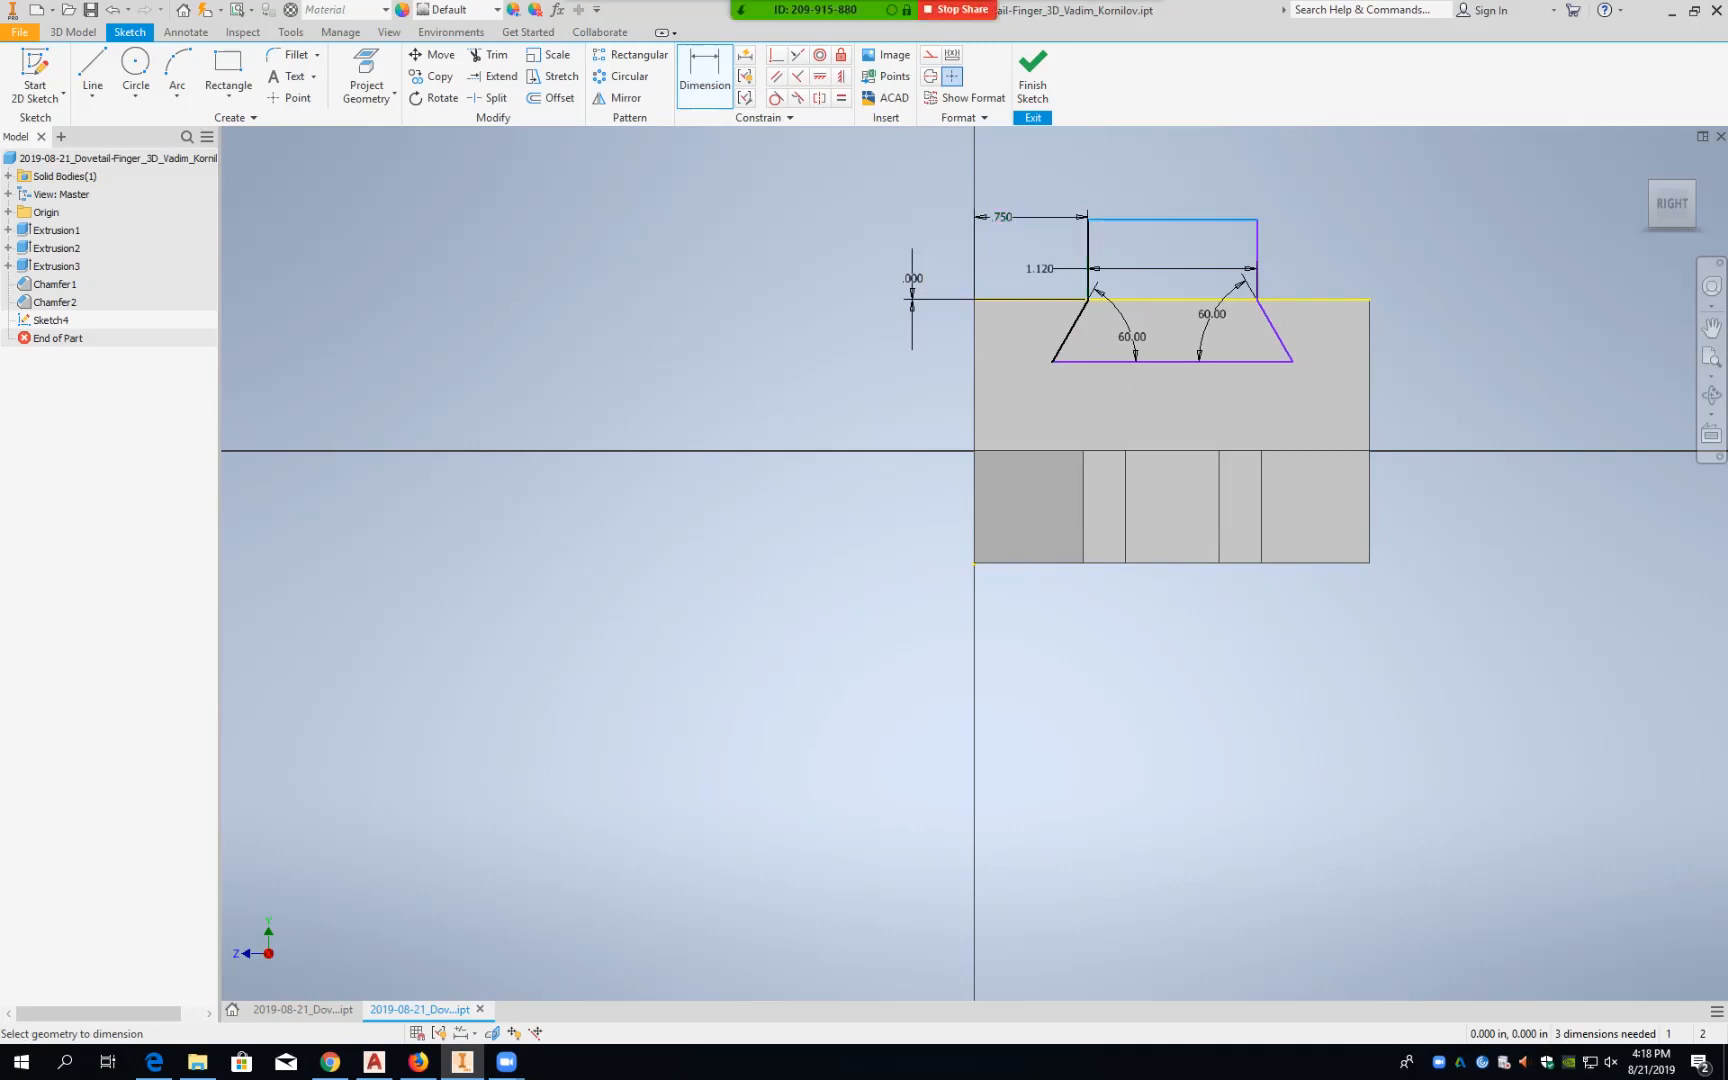
{"action": "left_click", "coordinate": [1170, 184]}
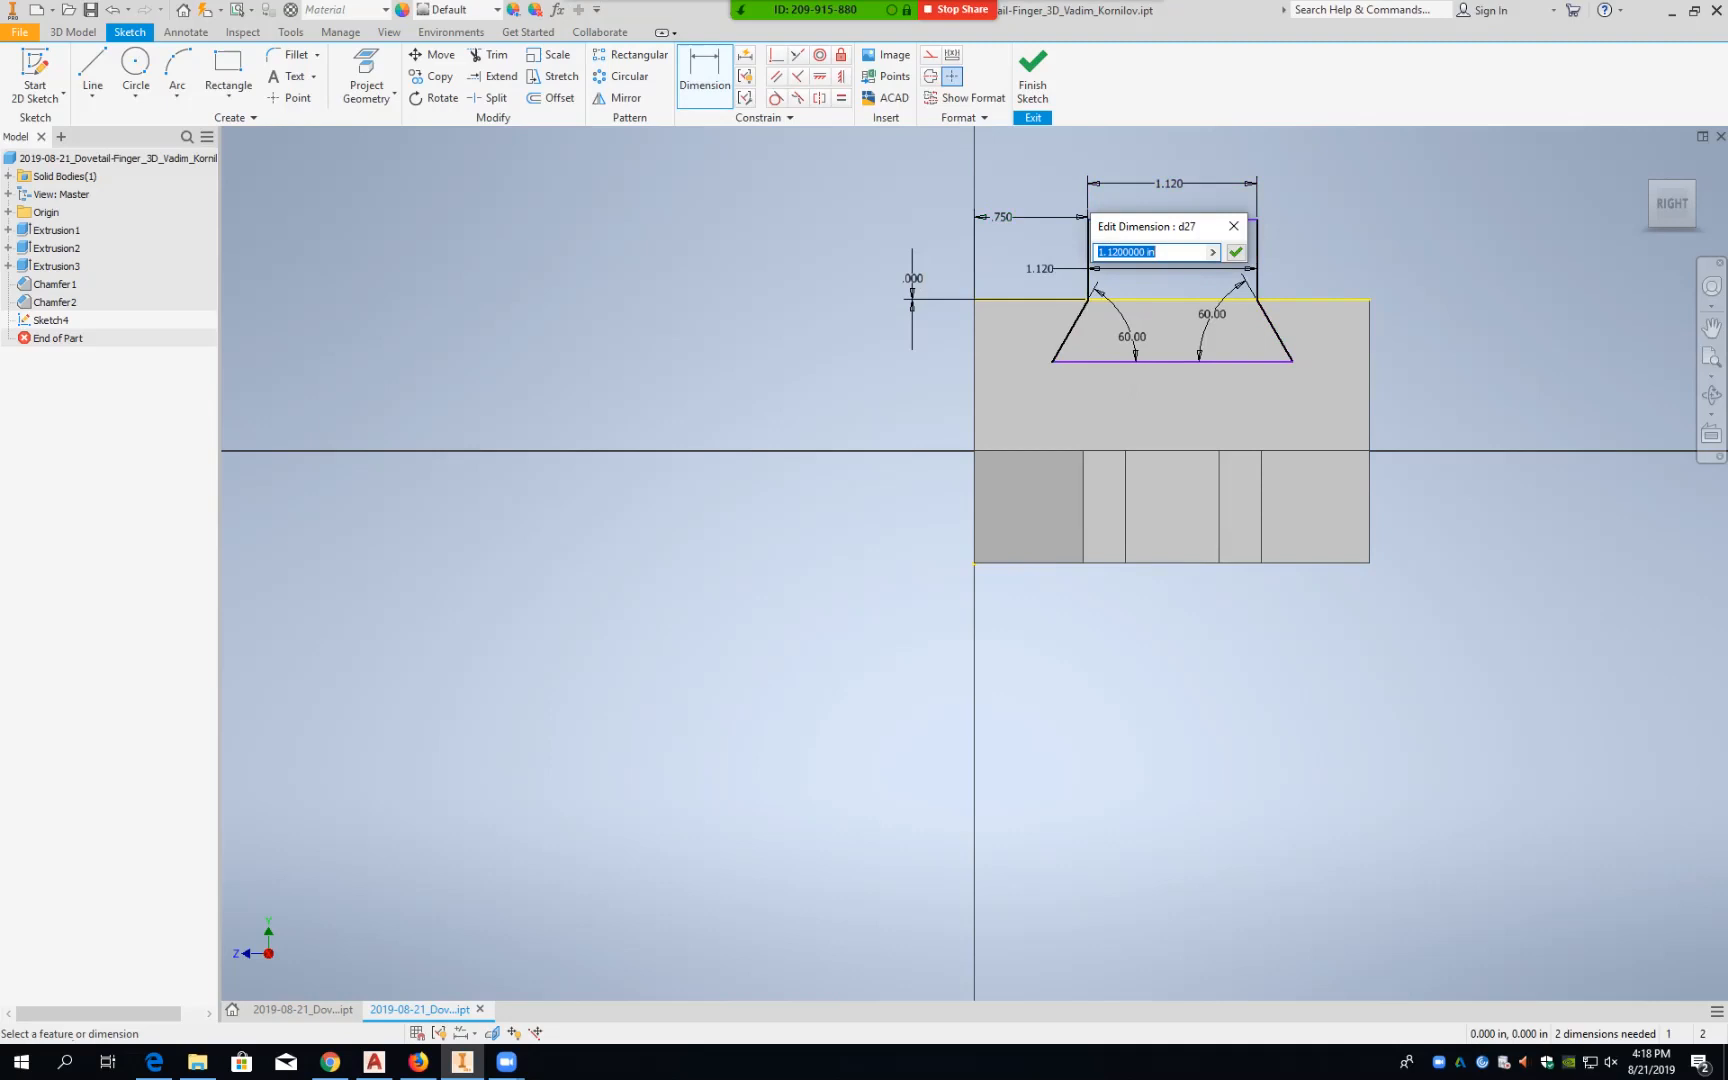
{"action": "key", "text": "Return"}
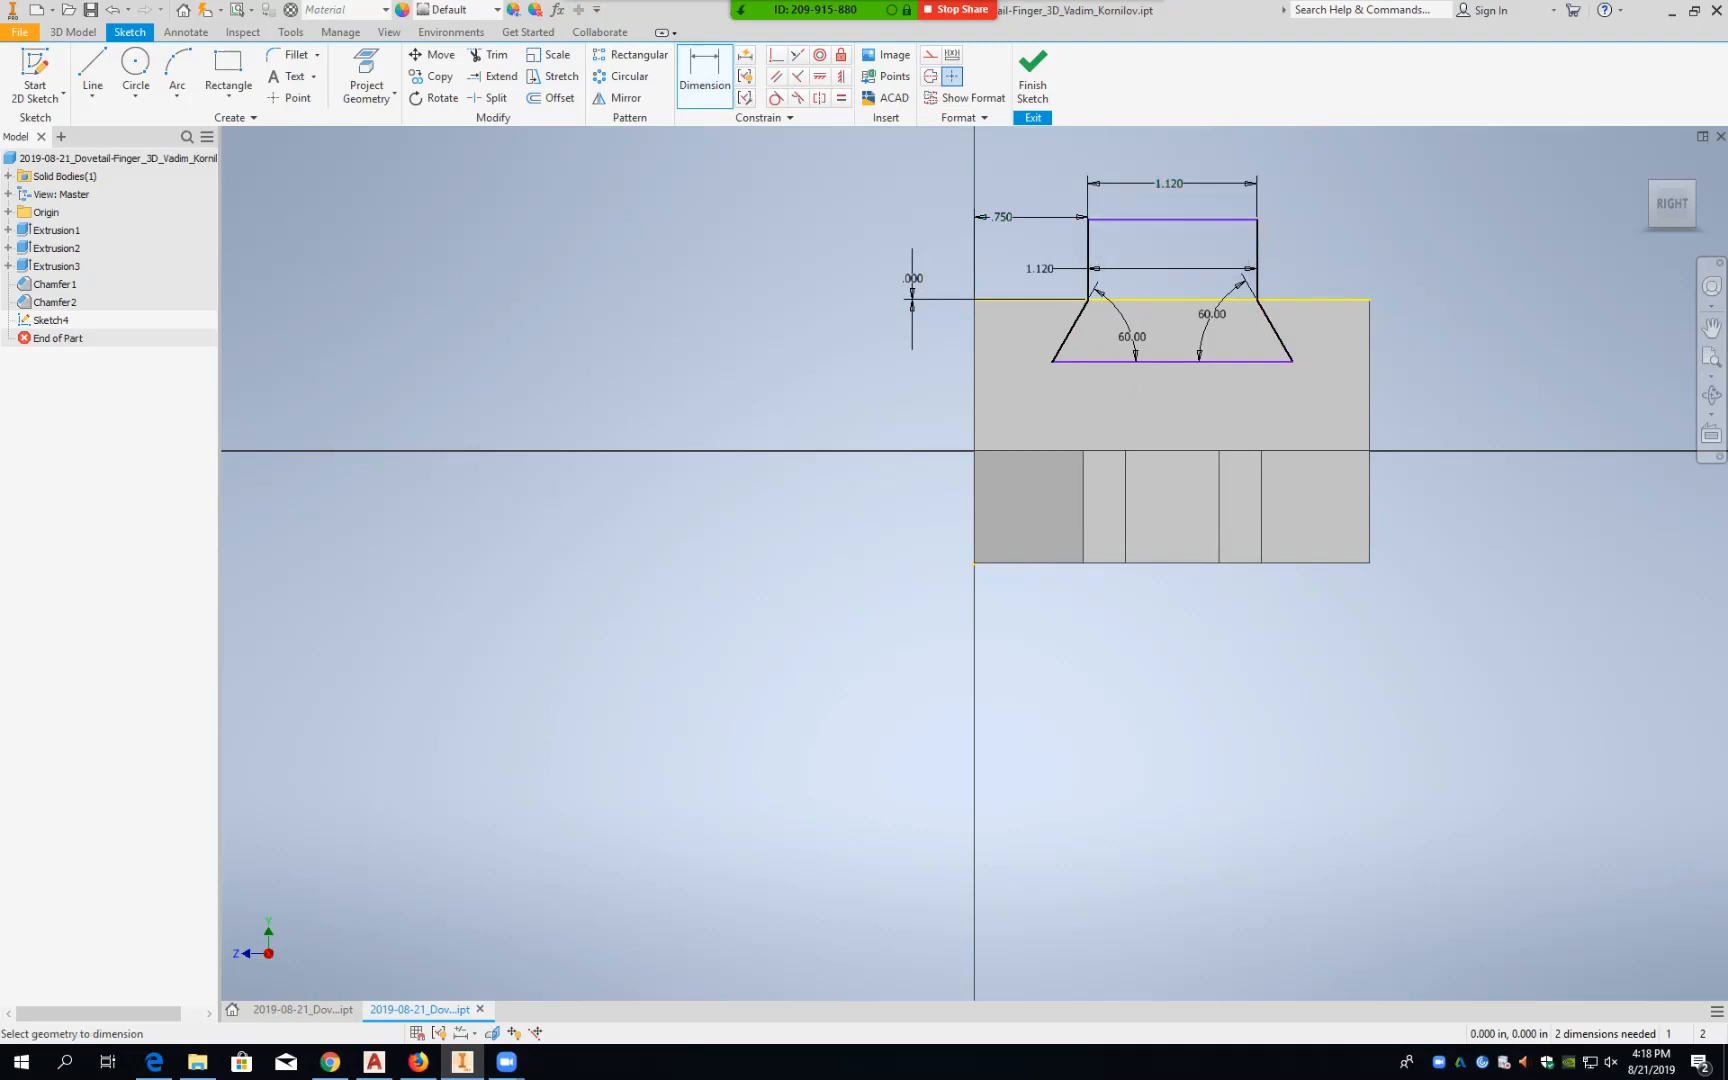
Step: Dimension the depth of the dovetail's base line below the block's upper edge to 0.5 in
{"action": "left_click", "coordinate": [1172, 361]}
{"action": "left_click", "coordinate": [1305, 299]}
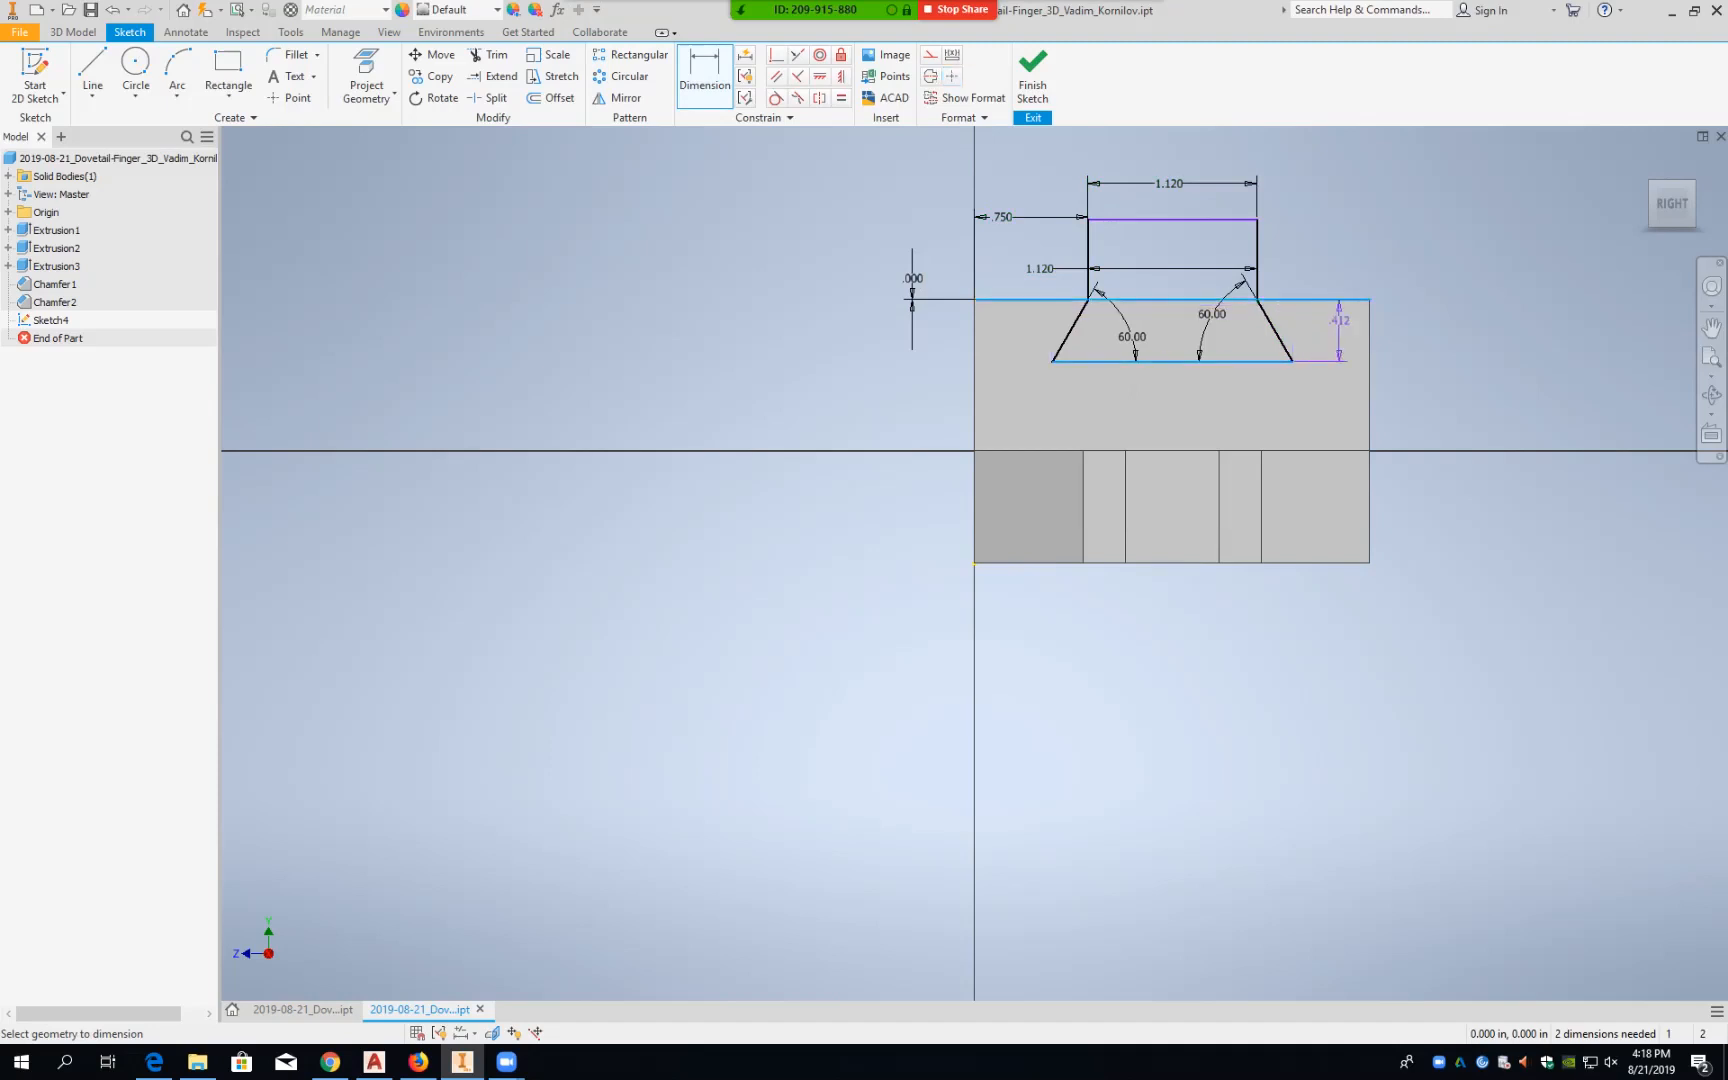
{"action": "left_click", "coordinate": [1455, 333]}
{"action": "type", "text": ".5"}
{"action": "key", "text": "Return"}
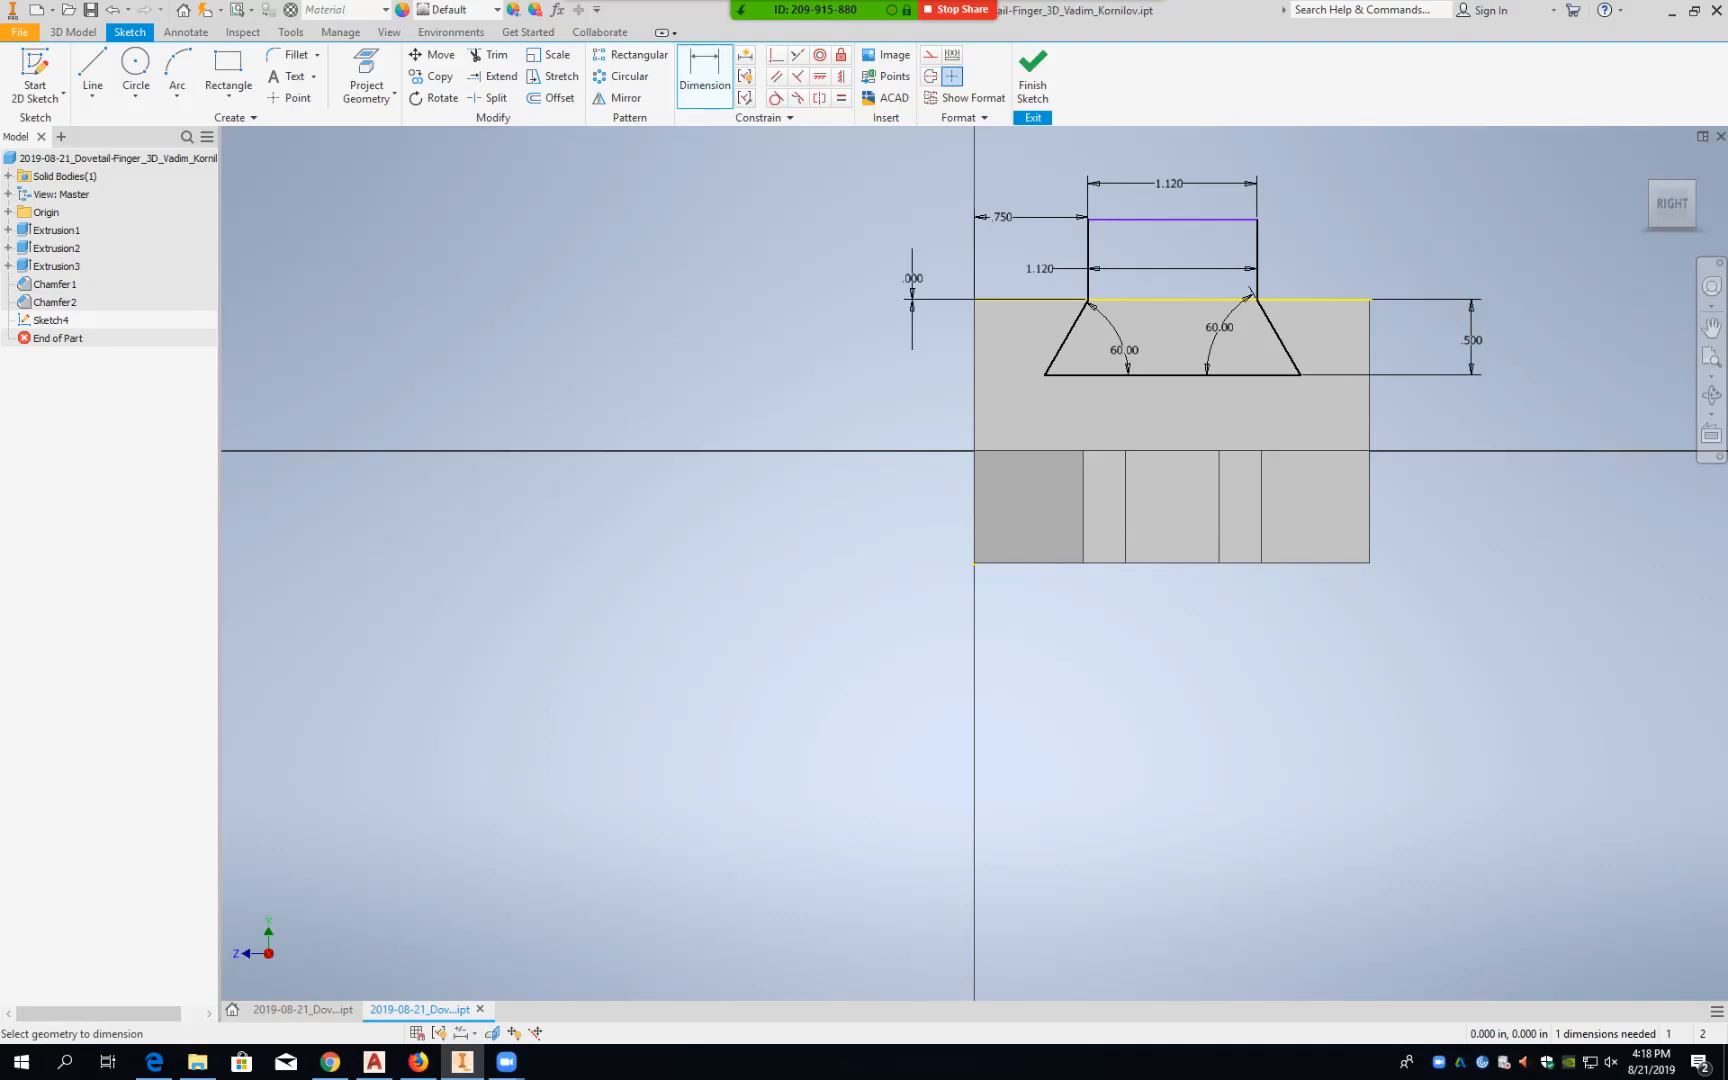
Step: Finish the sketch and extrude the dovetail profile as a cut in the flipped direction, through all of the raised block
{"action": "left_click", "coordinate": [1033, 75]}
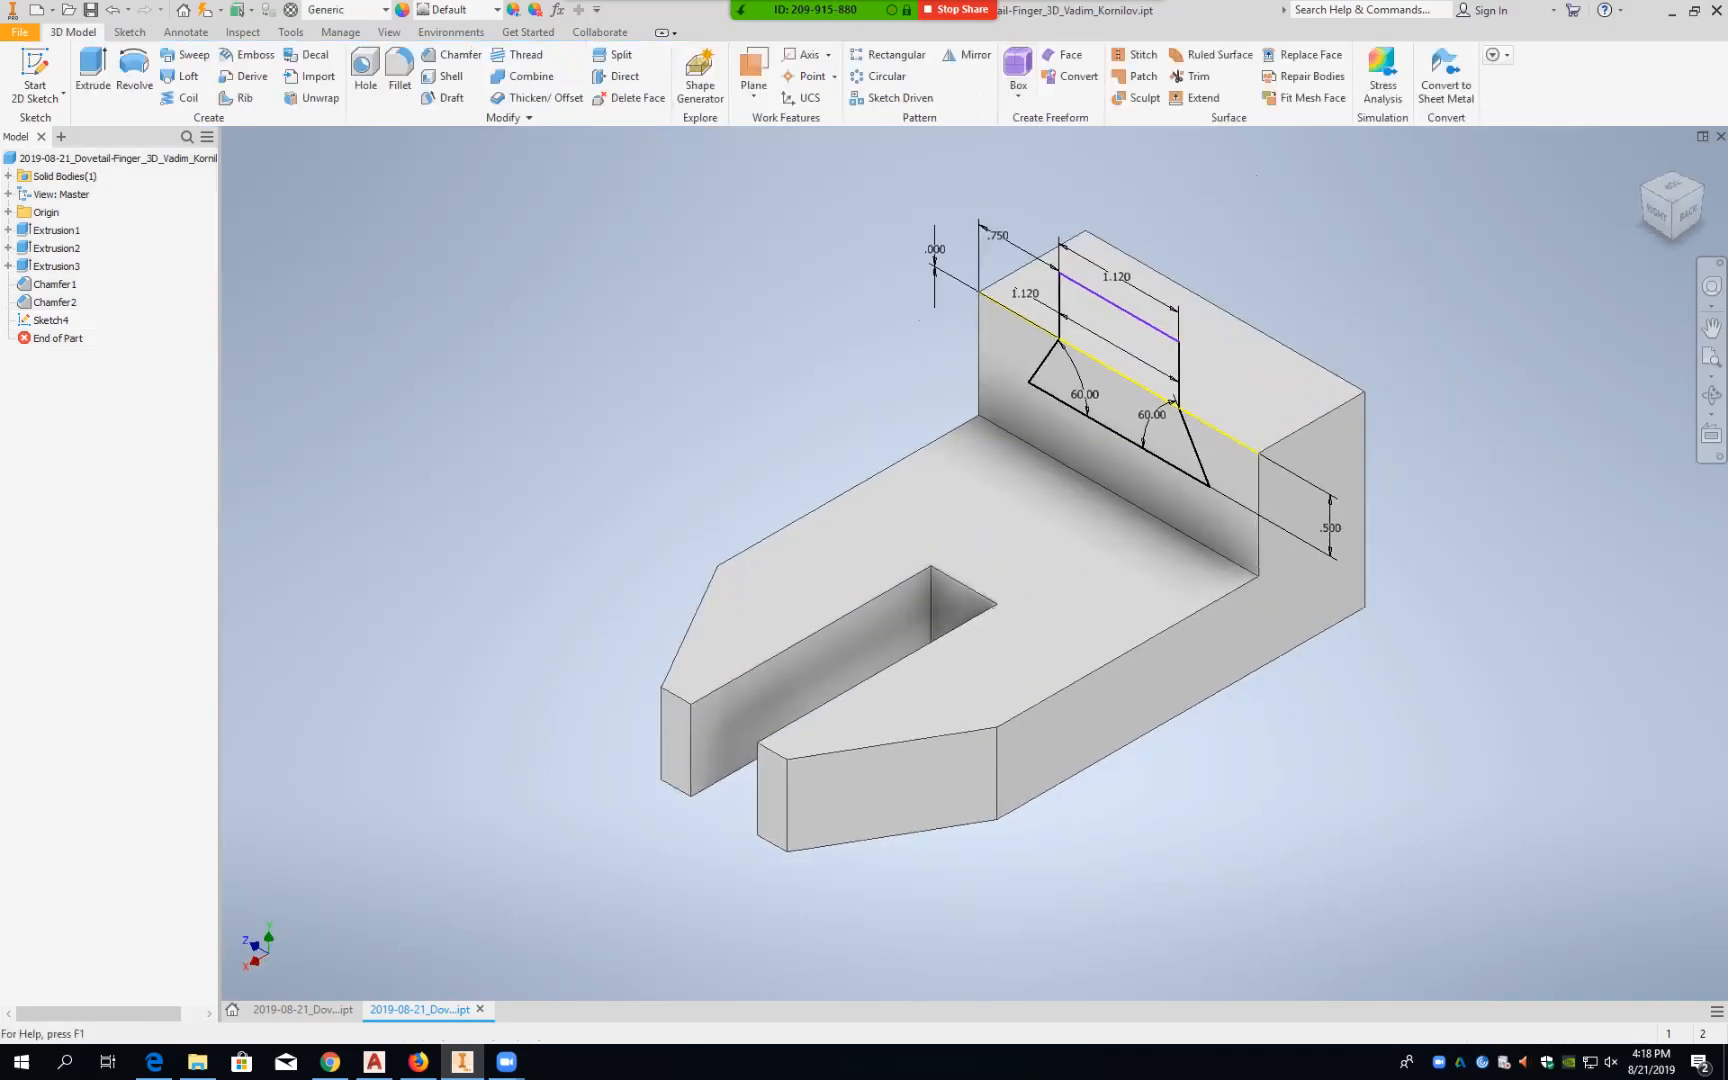
{"action": "left_click", "coordinate": [93, 75]}
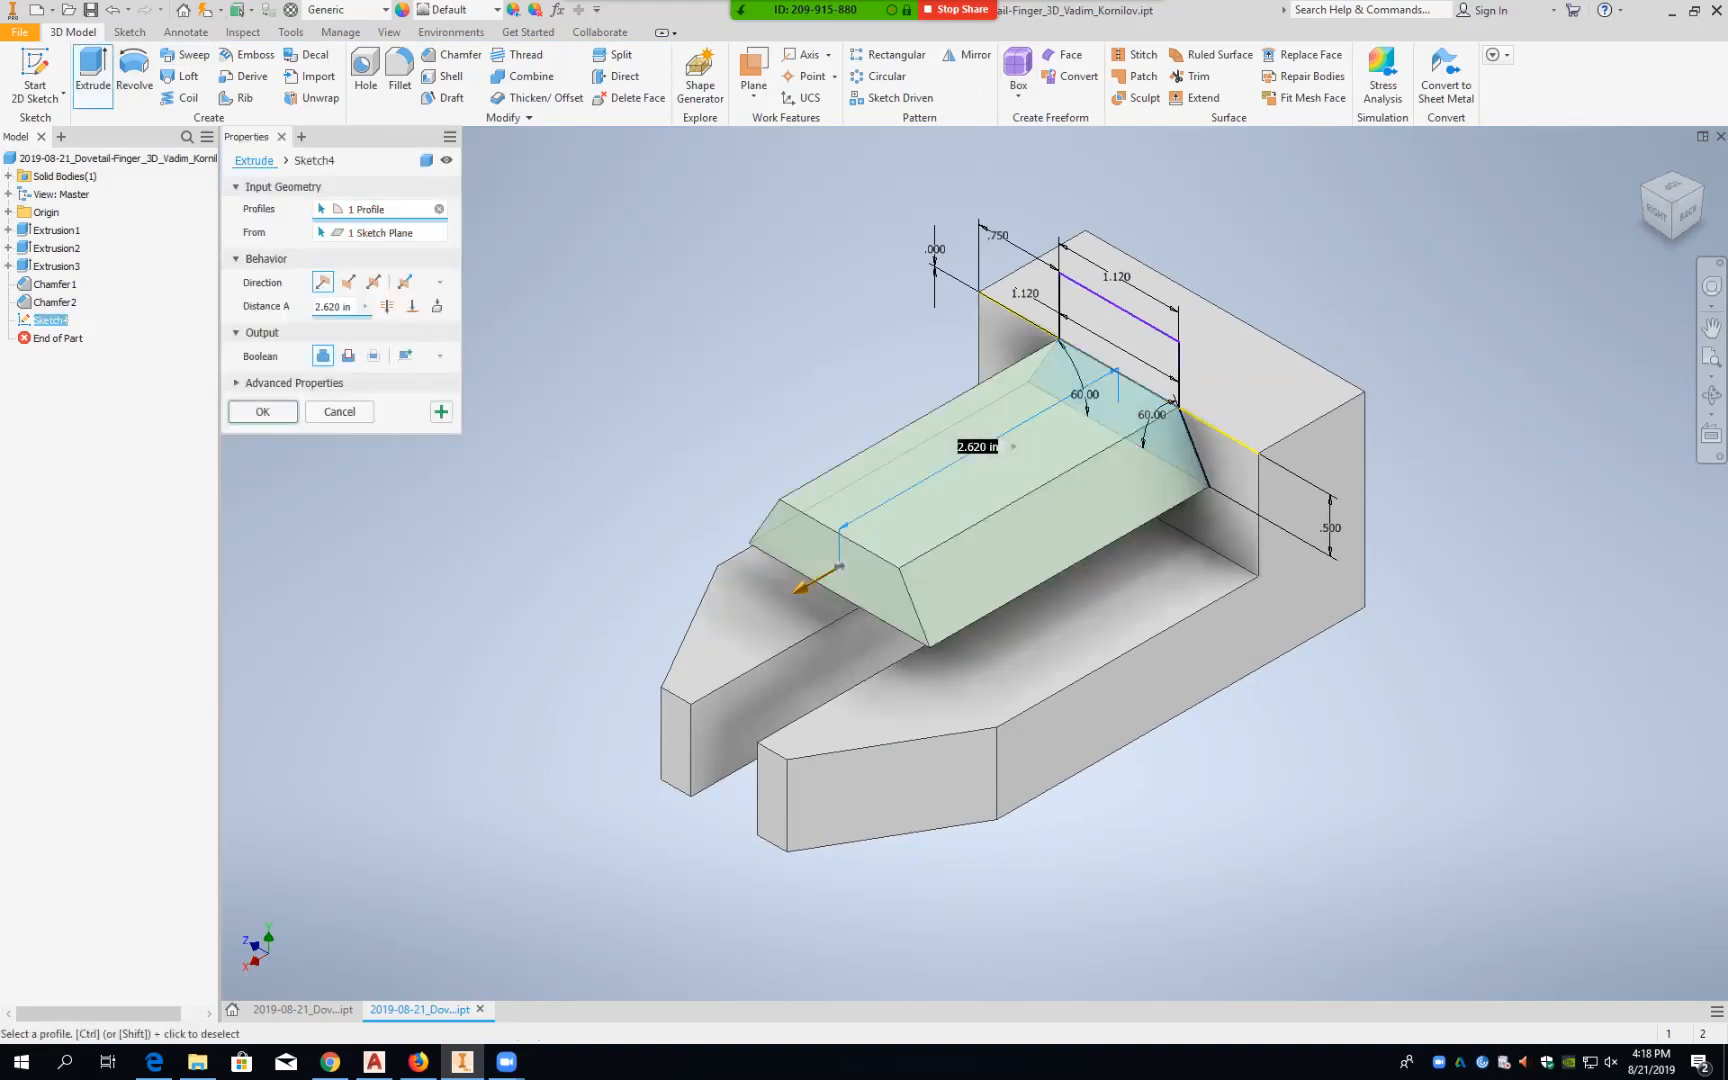
{"action": "left_click", "coordinate": [348, 283]}
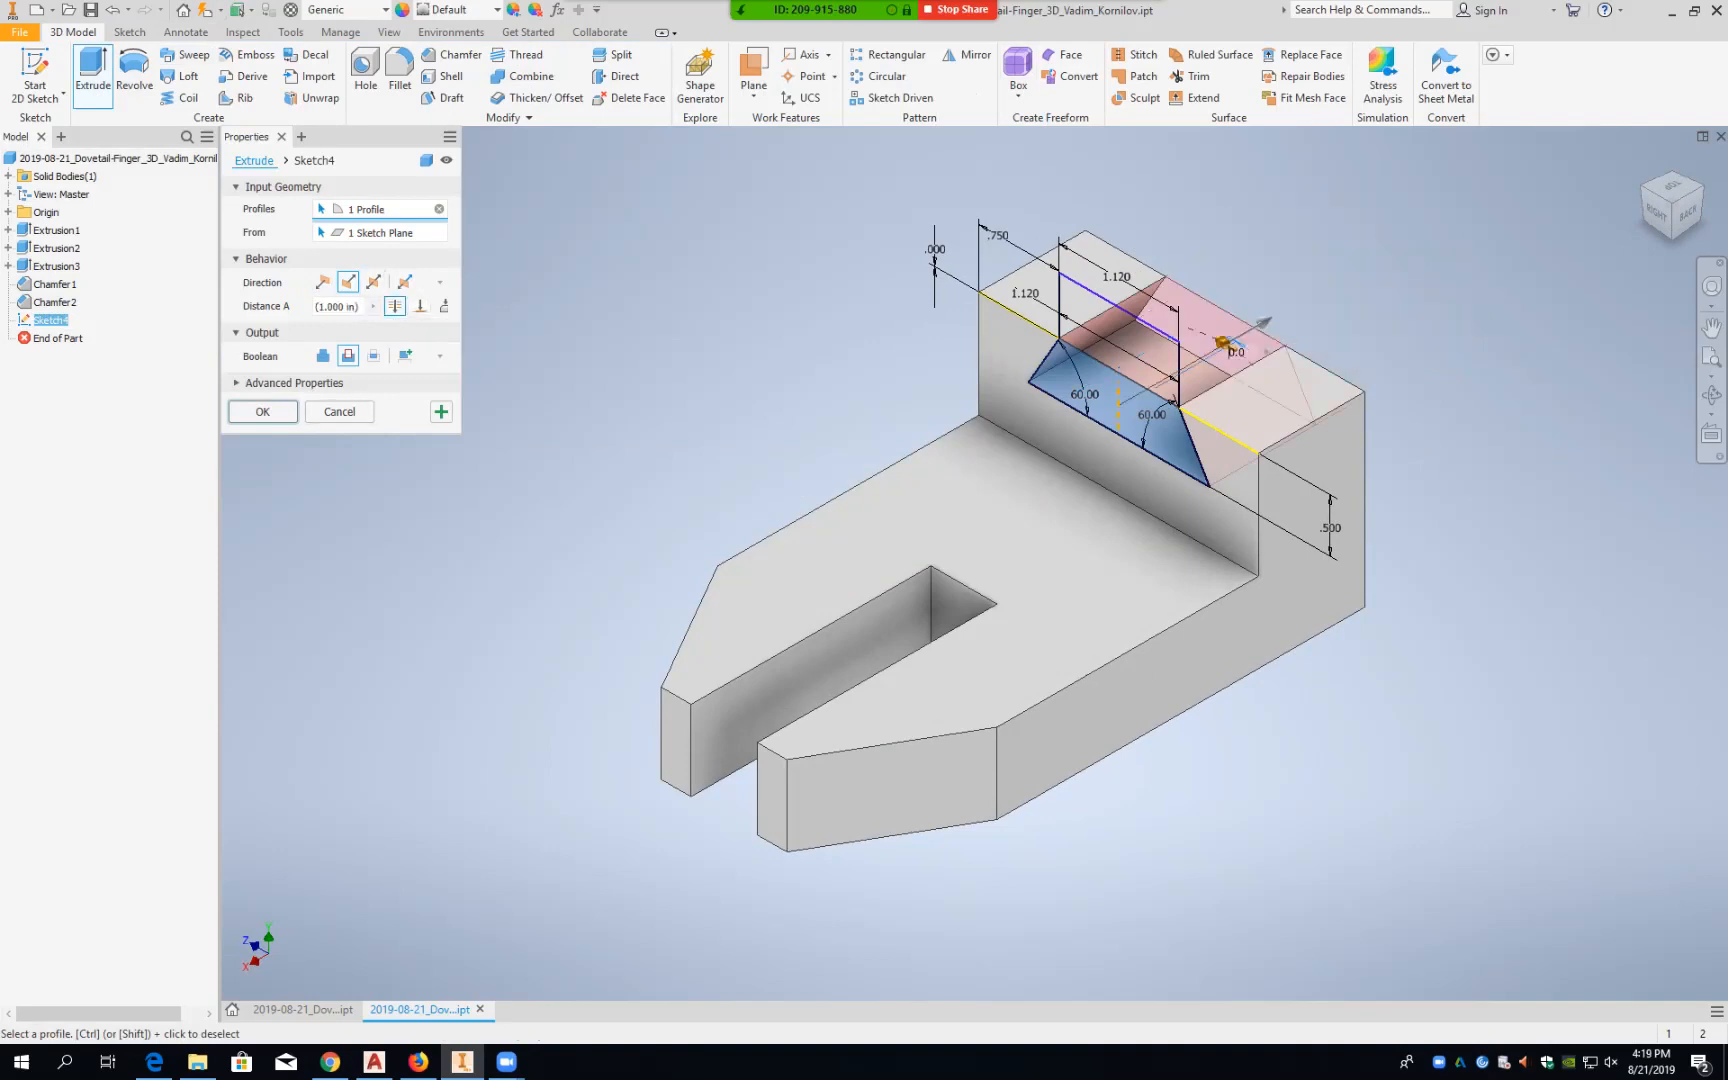
{"action": "key", "text": "Return"}
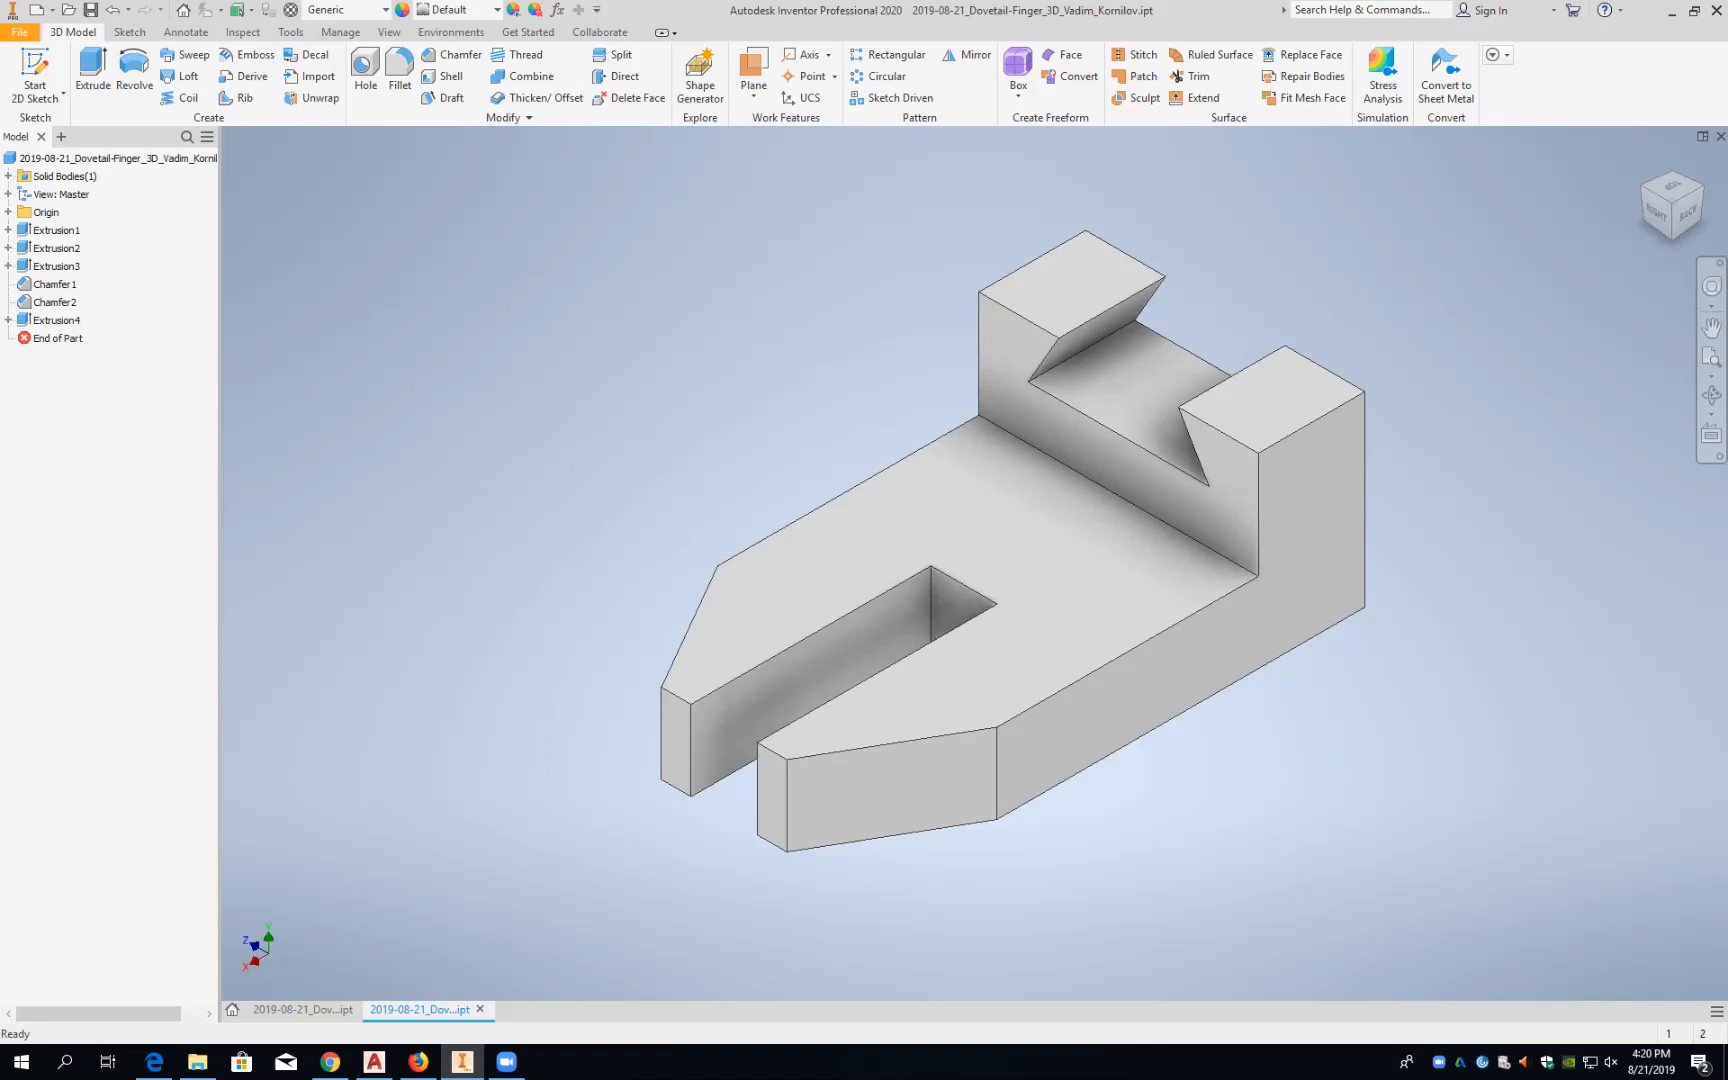
{"action": "mouse_move", "coordinate": [940, 16]}
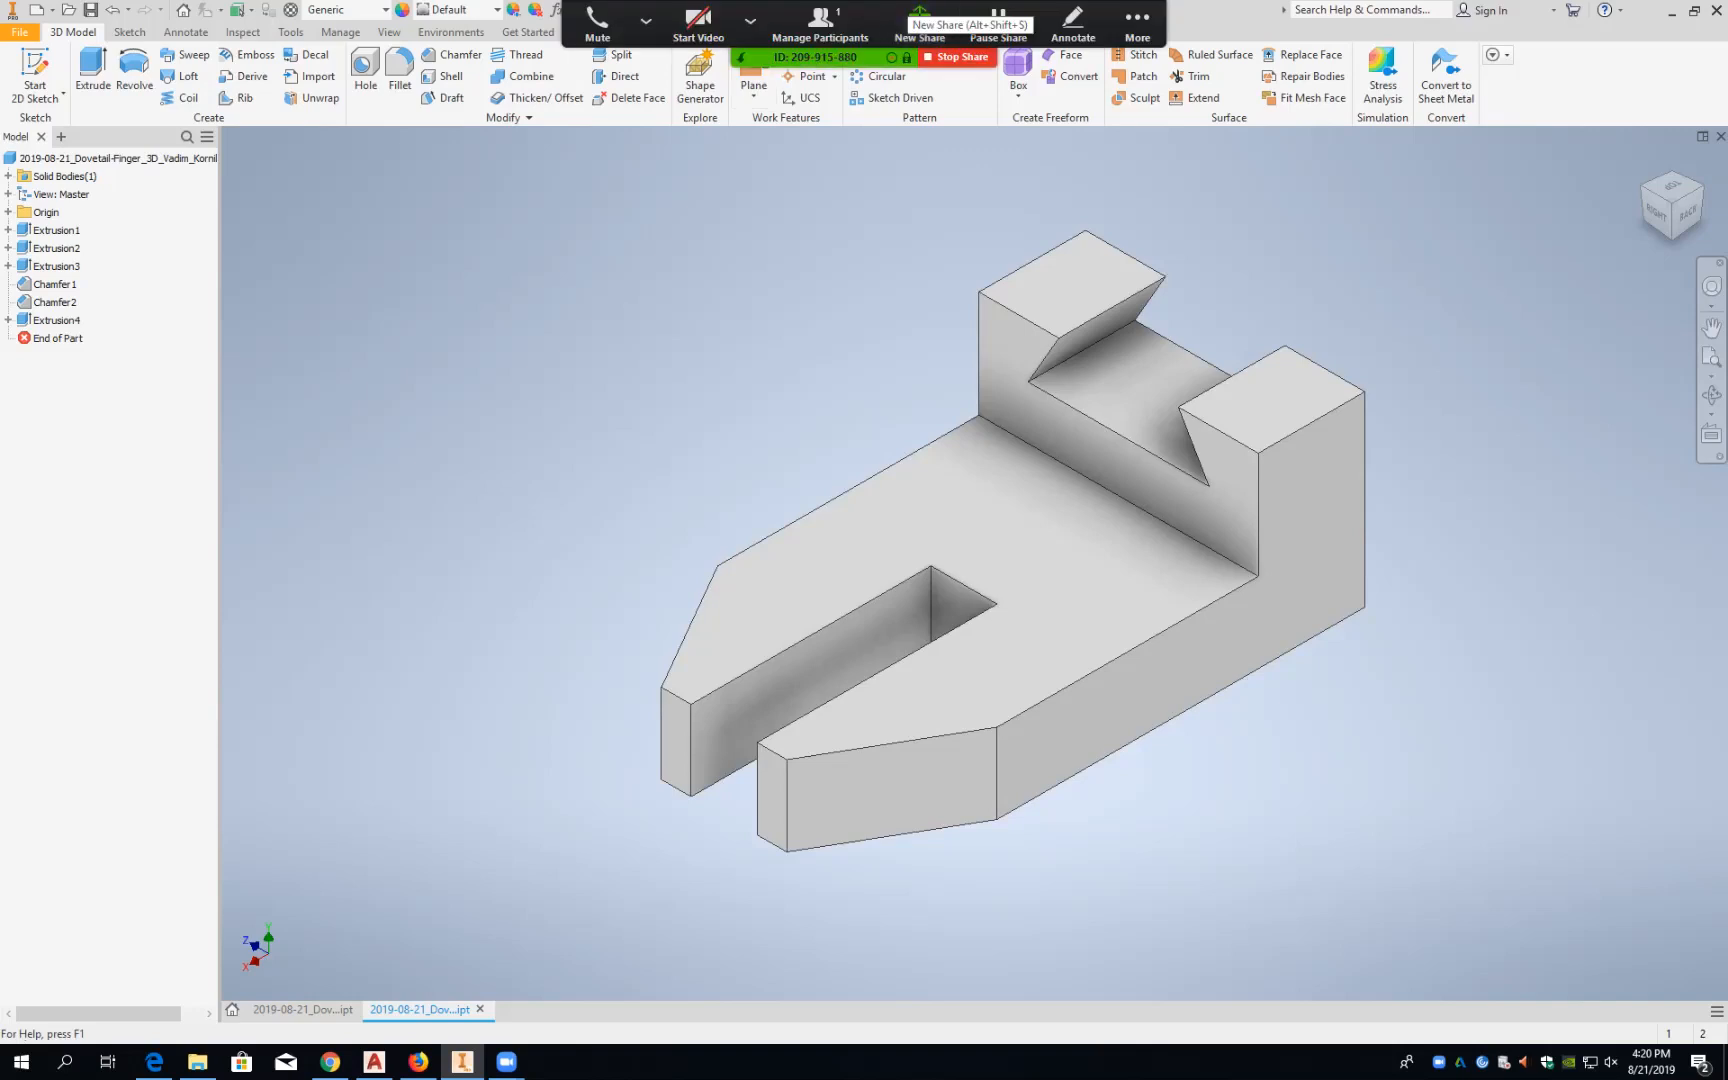